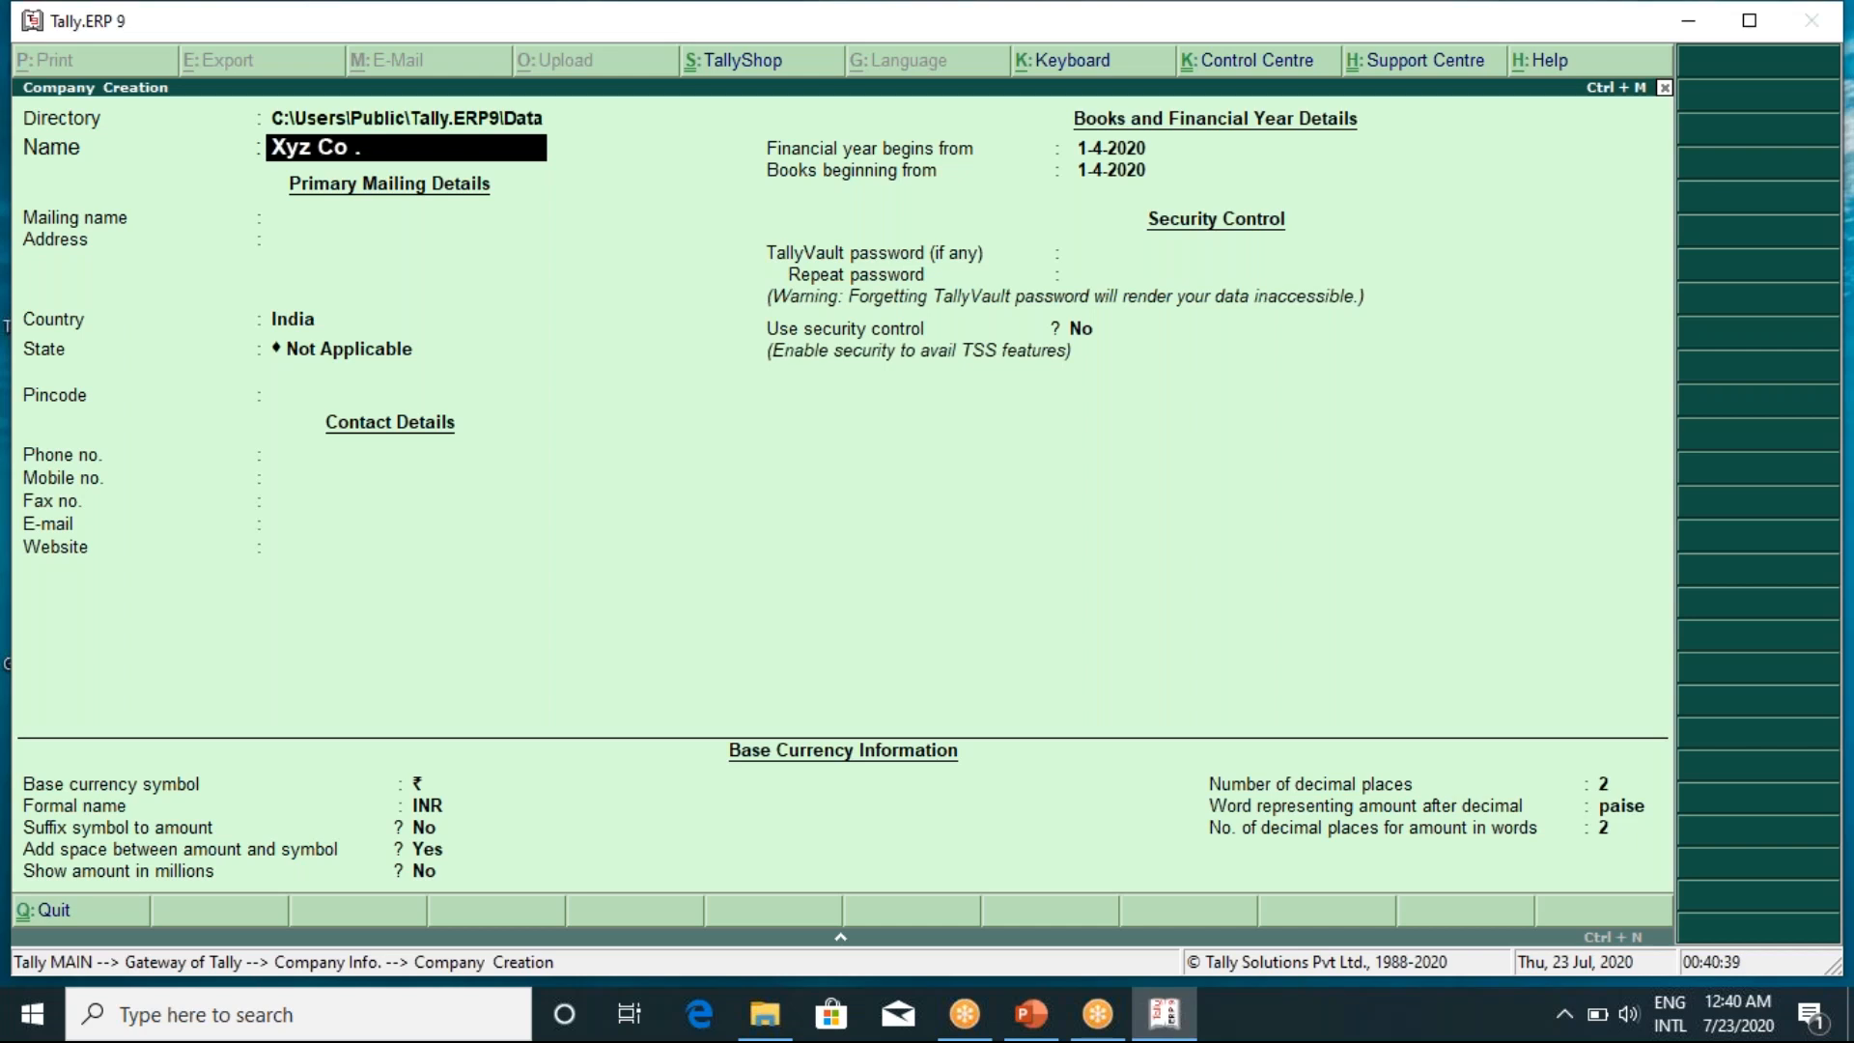
# Keep the name Xyz Co. and enter the company's address and pincode, with Karnataka as the state
pyautogui.press('Return')
pyautogui.press('Return')
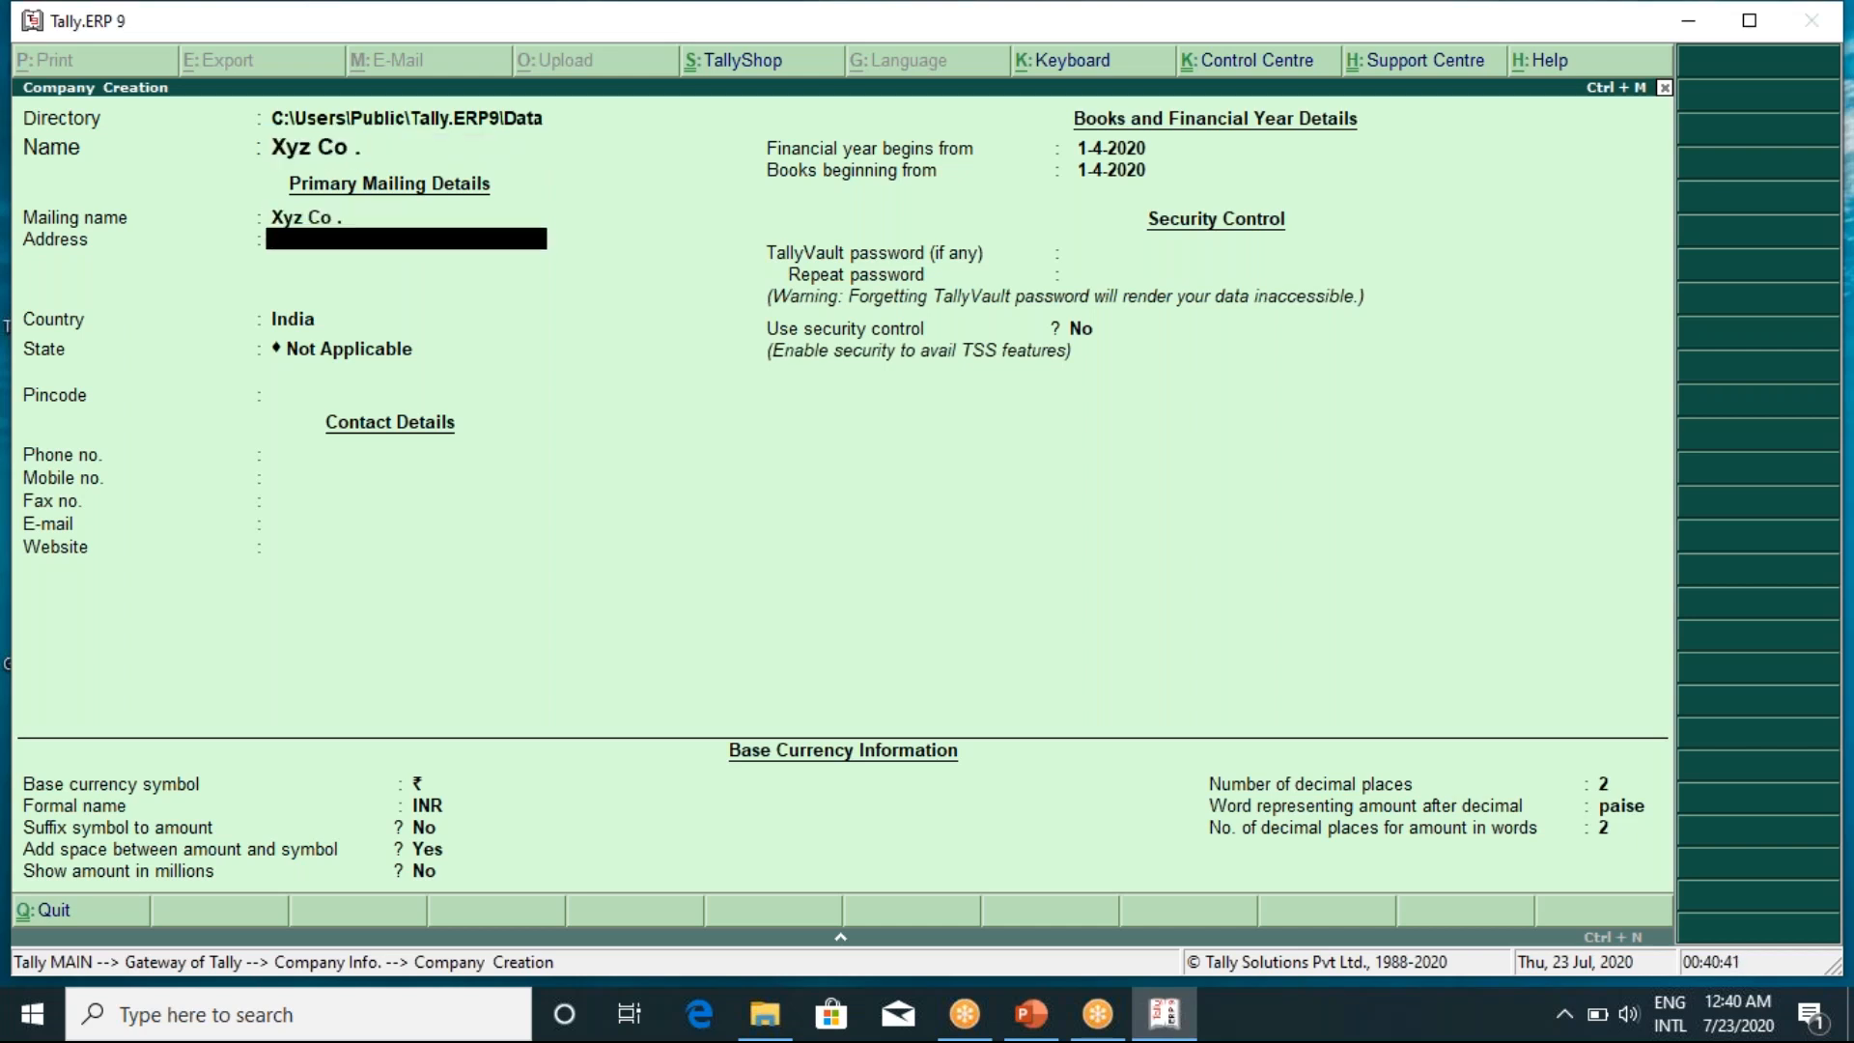
pyautogui.write('Mysore')
pyautogui.press('Return')
pyautogui.press('Return')
pyautogui.press('Return')
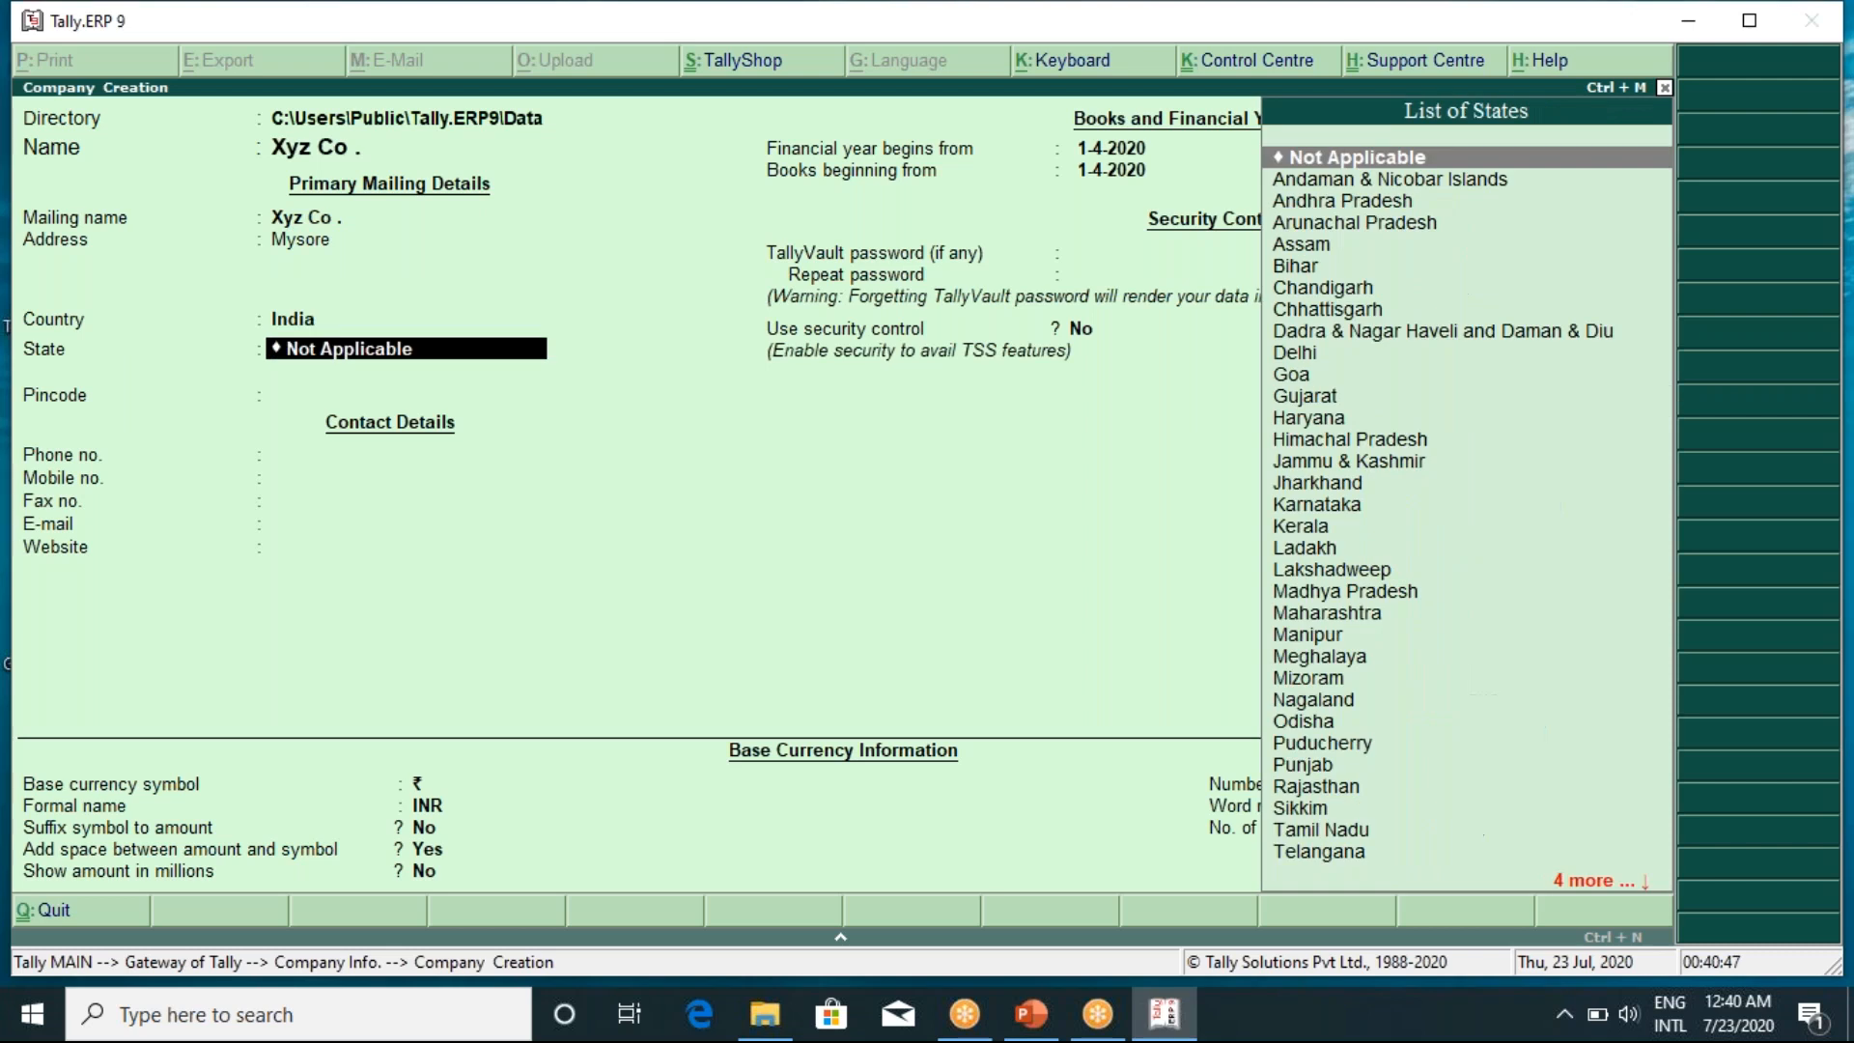
pyautogui.write('Kar')
pyautogui.press('Return')
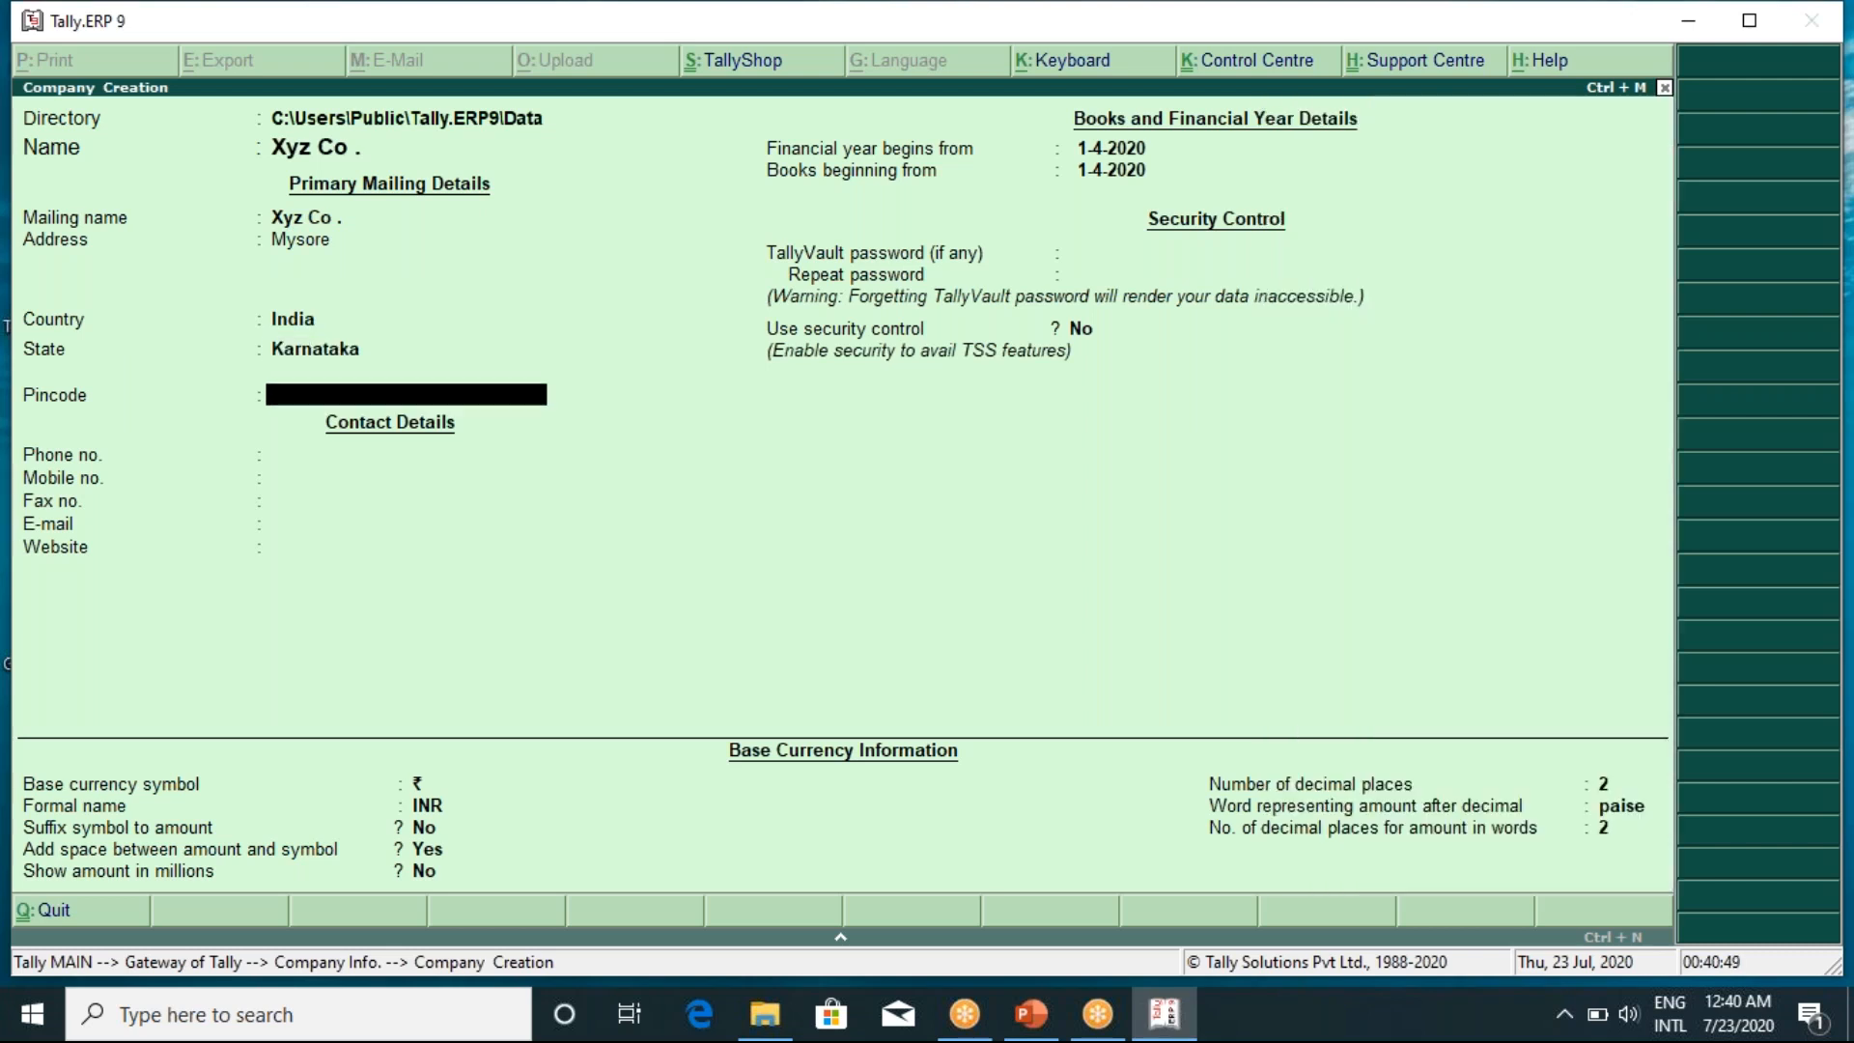
pyautogui.write('510245')
pyautogui.press('Return')
pyautogui.press('Return')
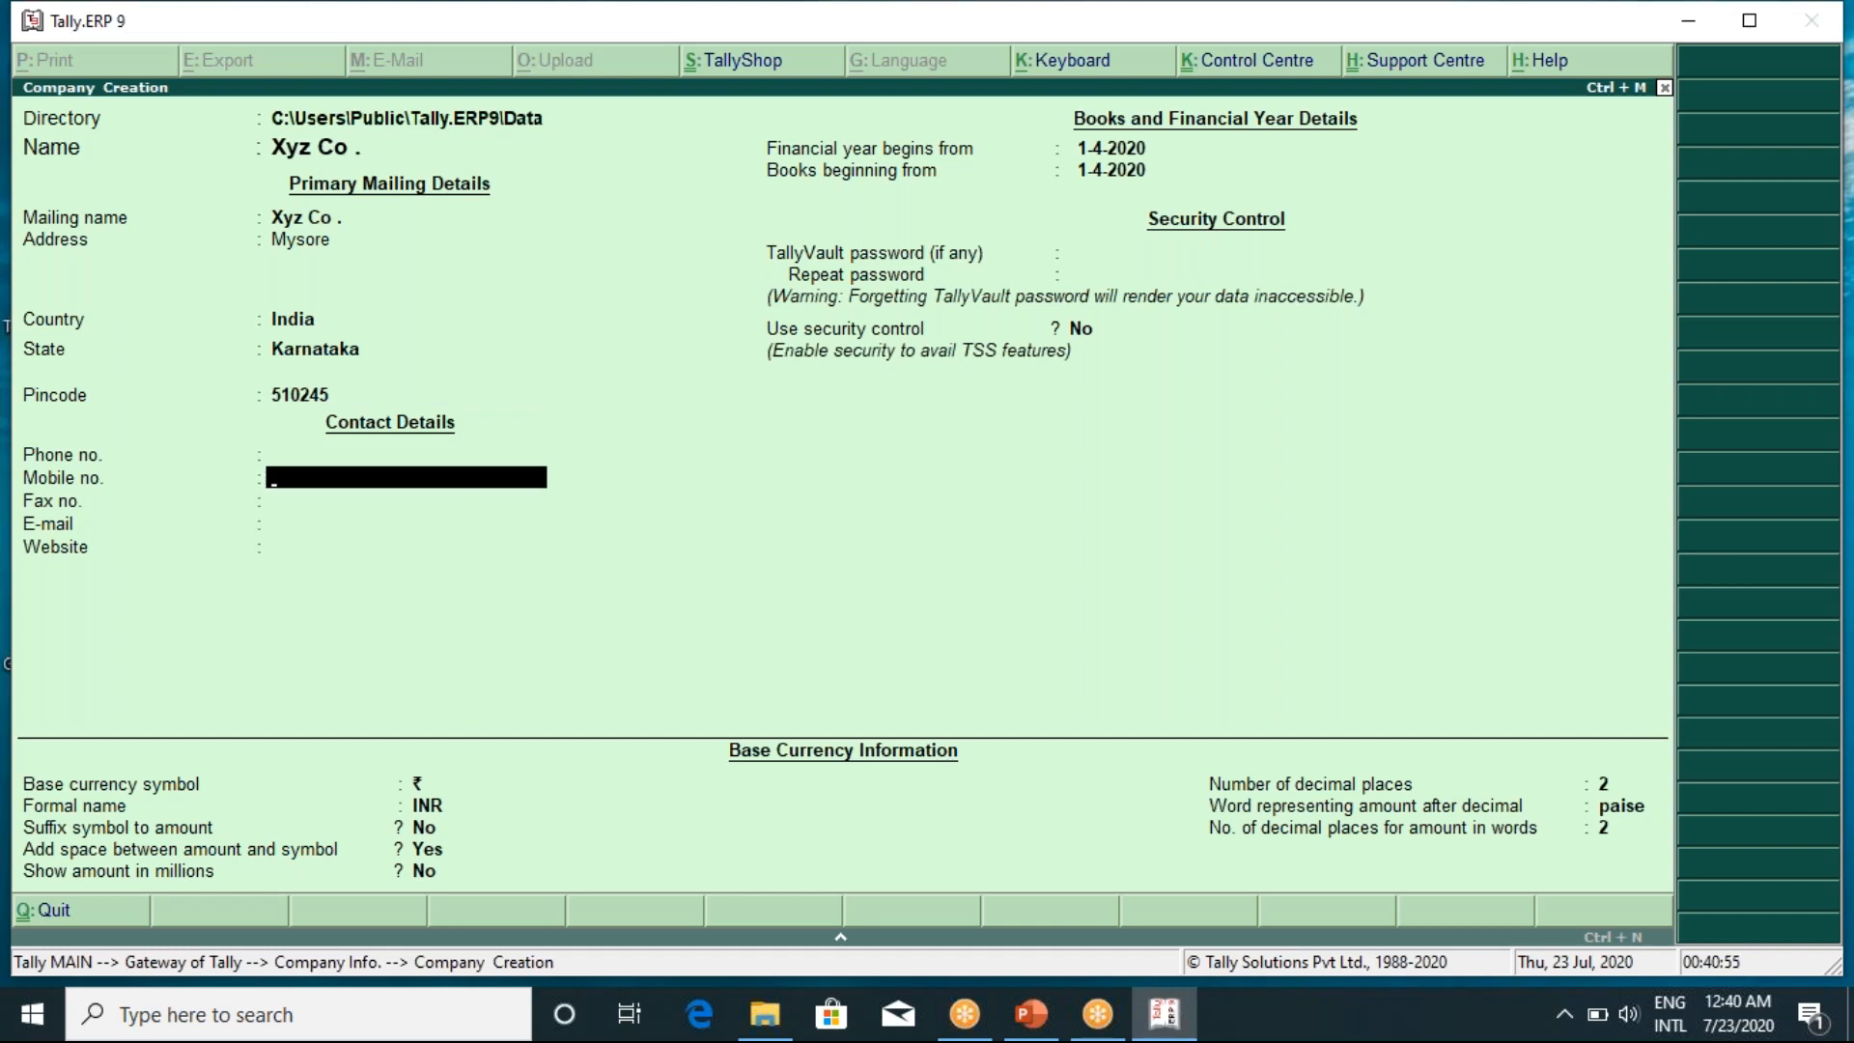
# Enter the company's mobile number and e-mail address, leaving the fax number blank
pyautogui.press('Return')
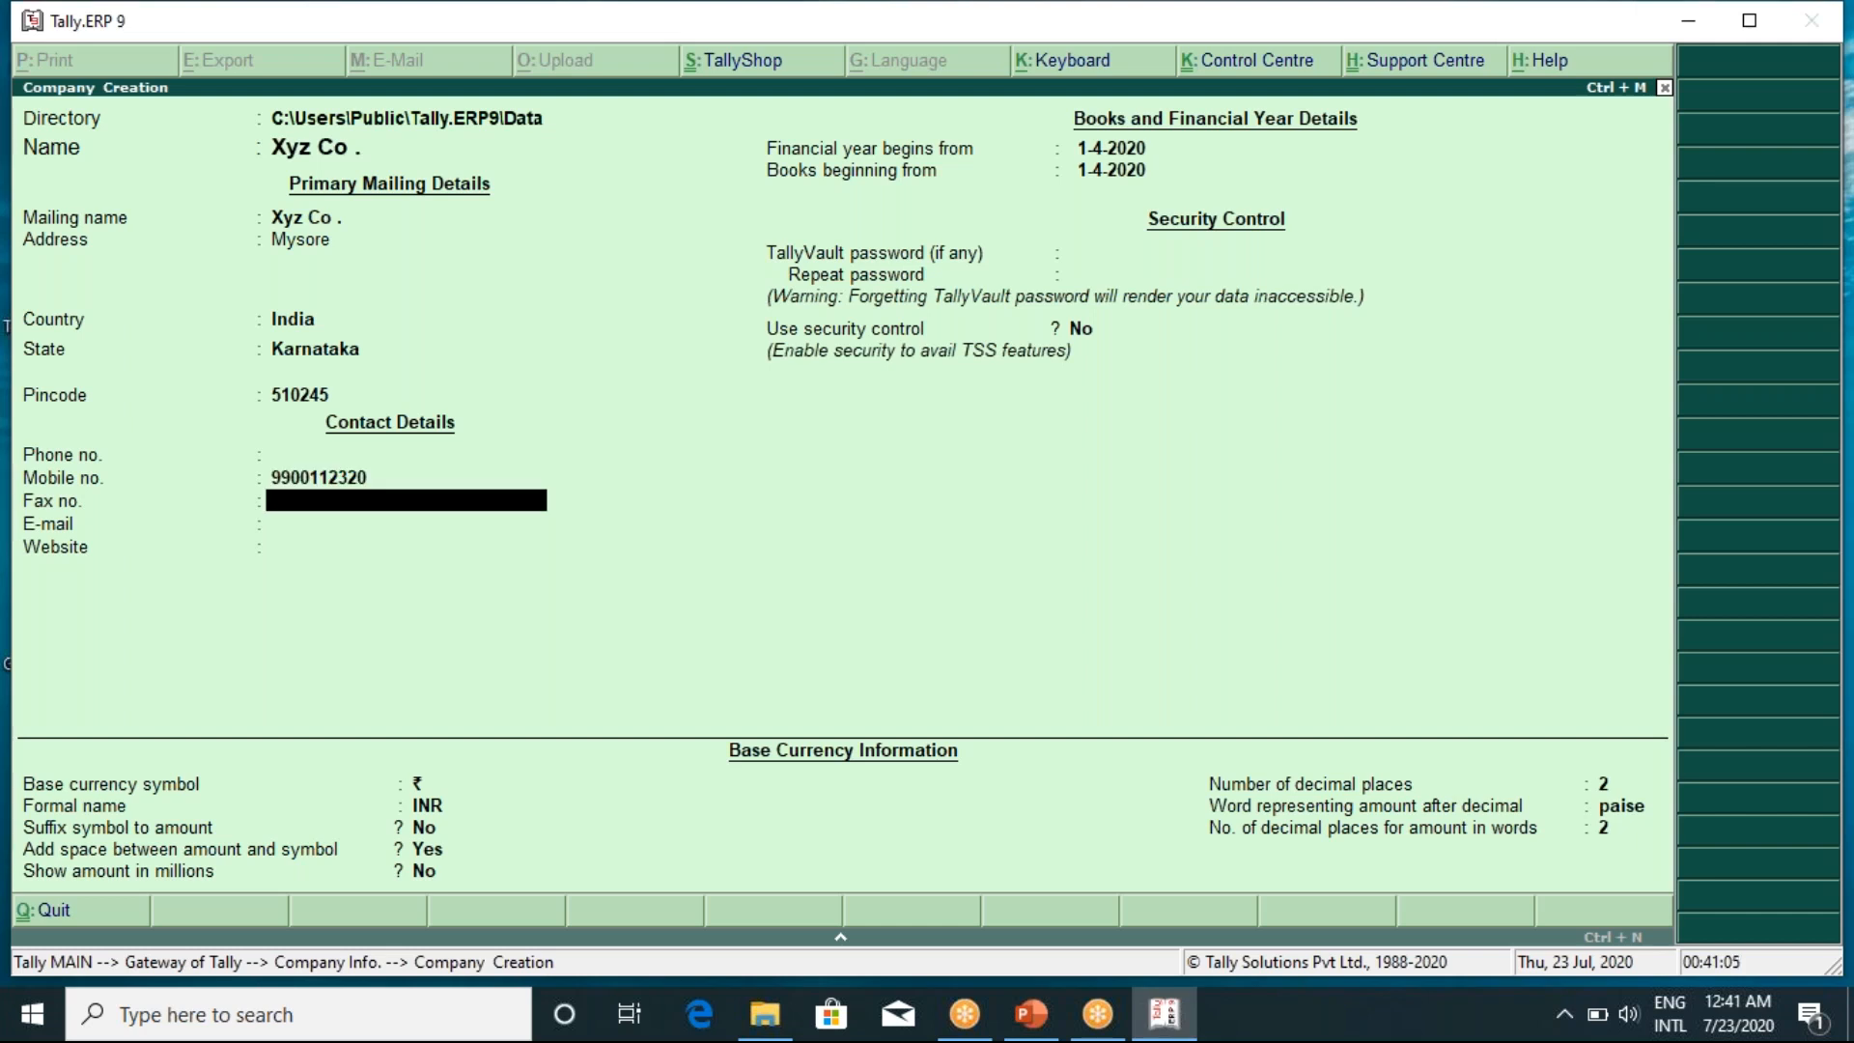
pyautogui.press('Return')
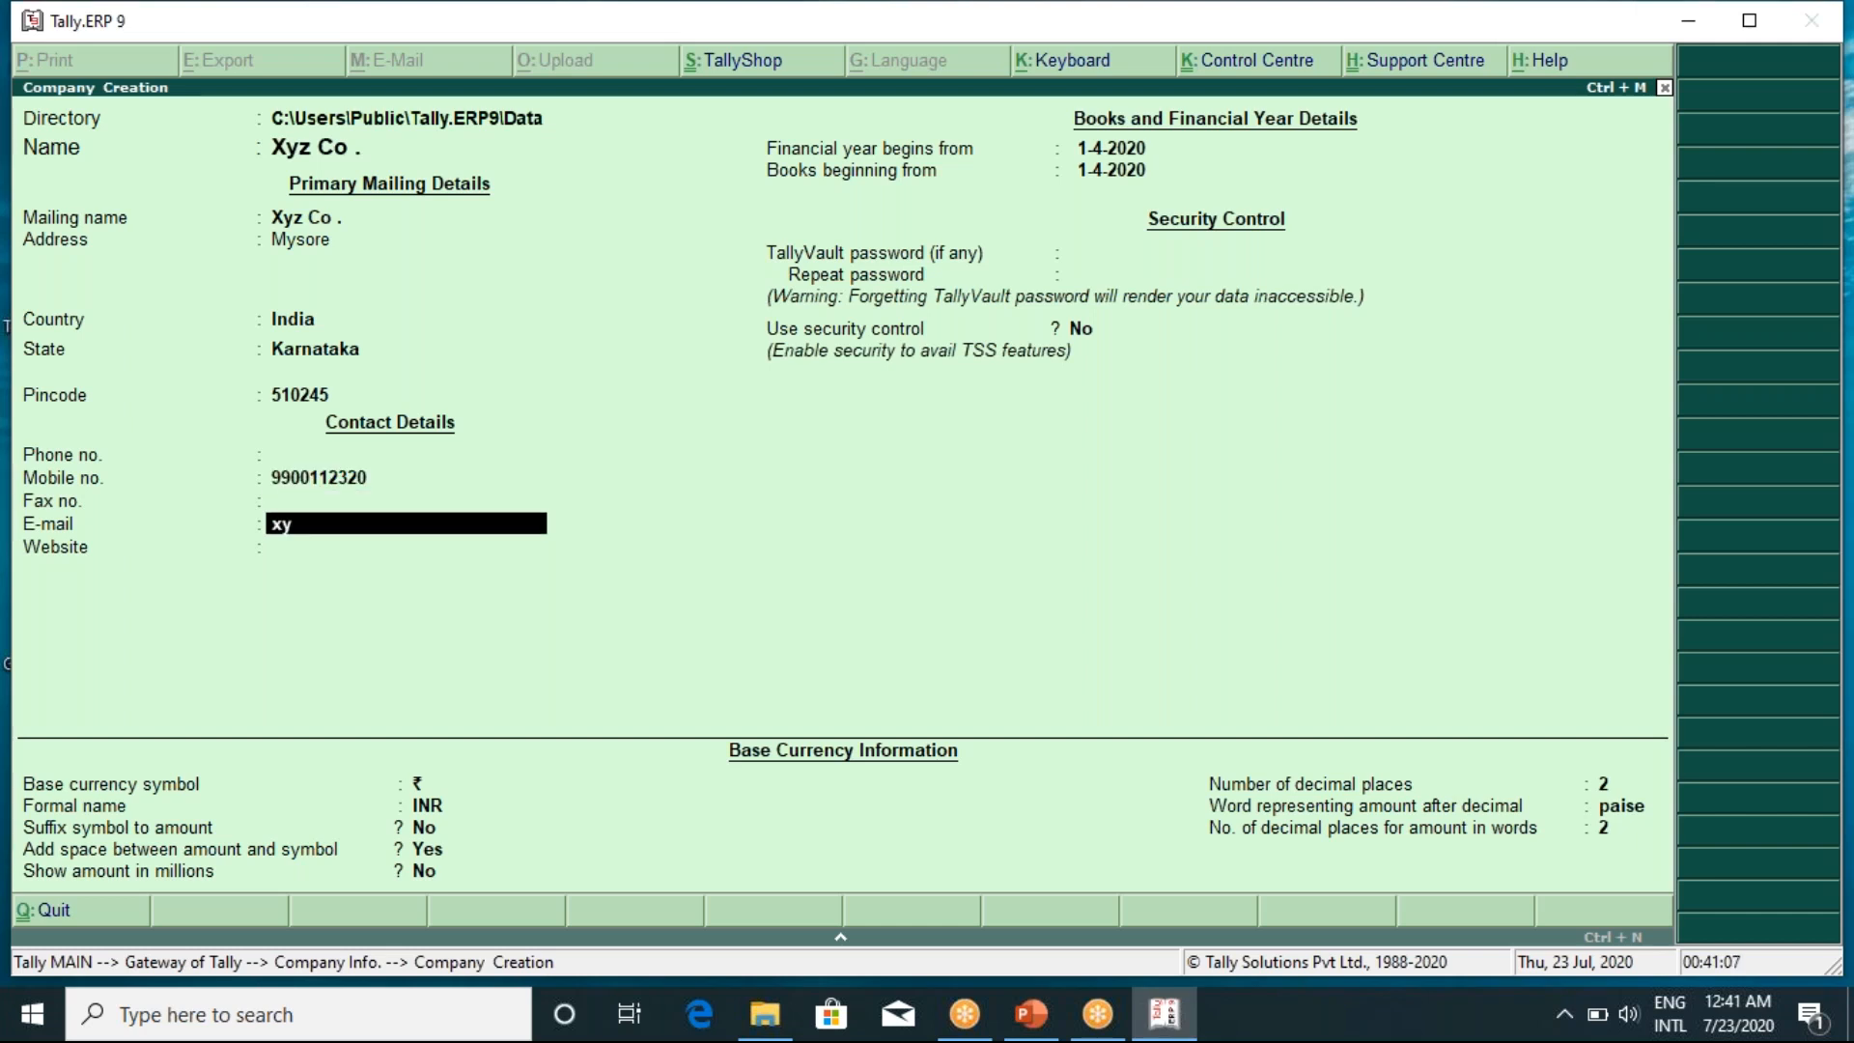
pyautogui.press('Return')
pyautogui.press('Return')
pyautogui.press('Return')
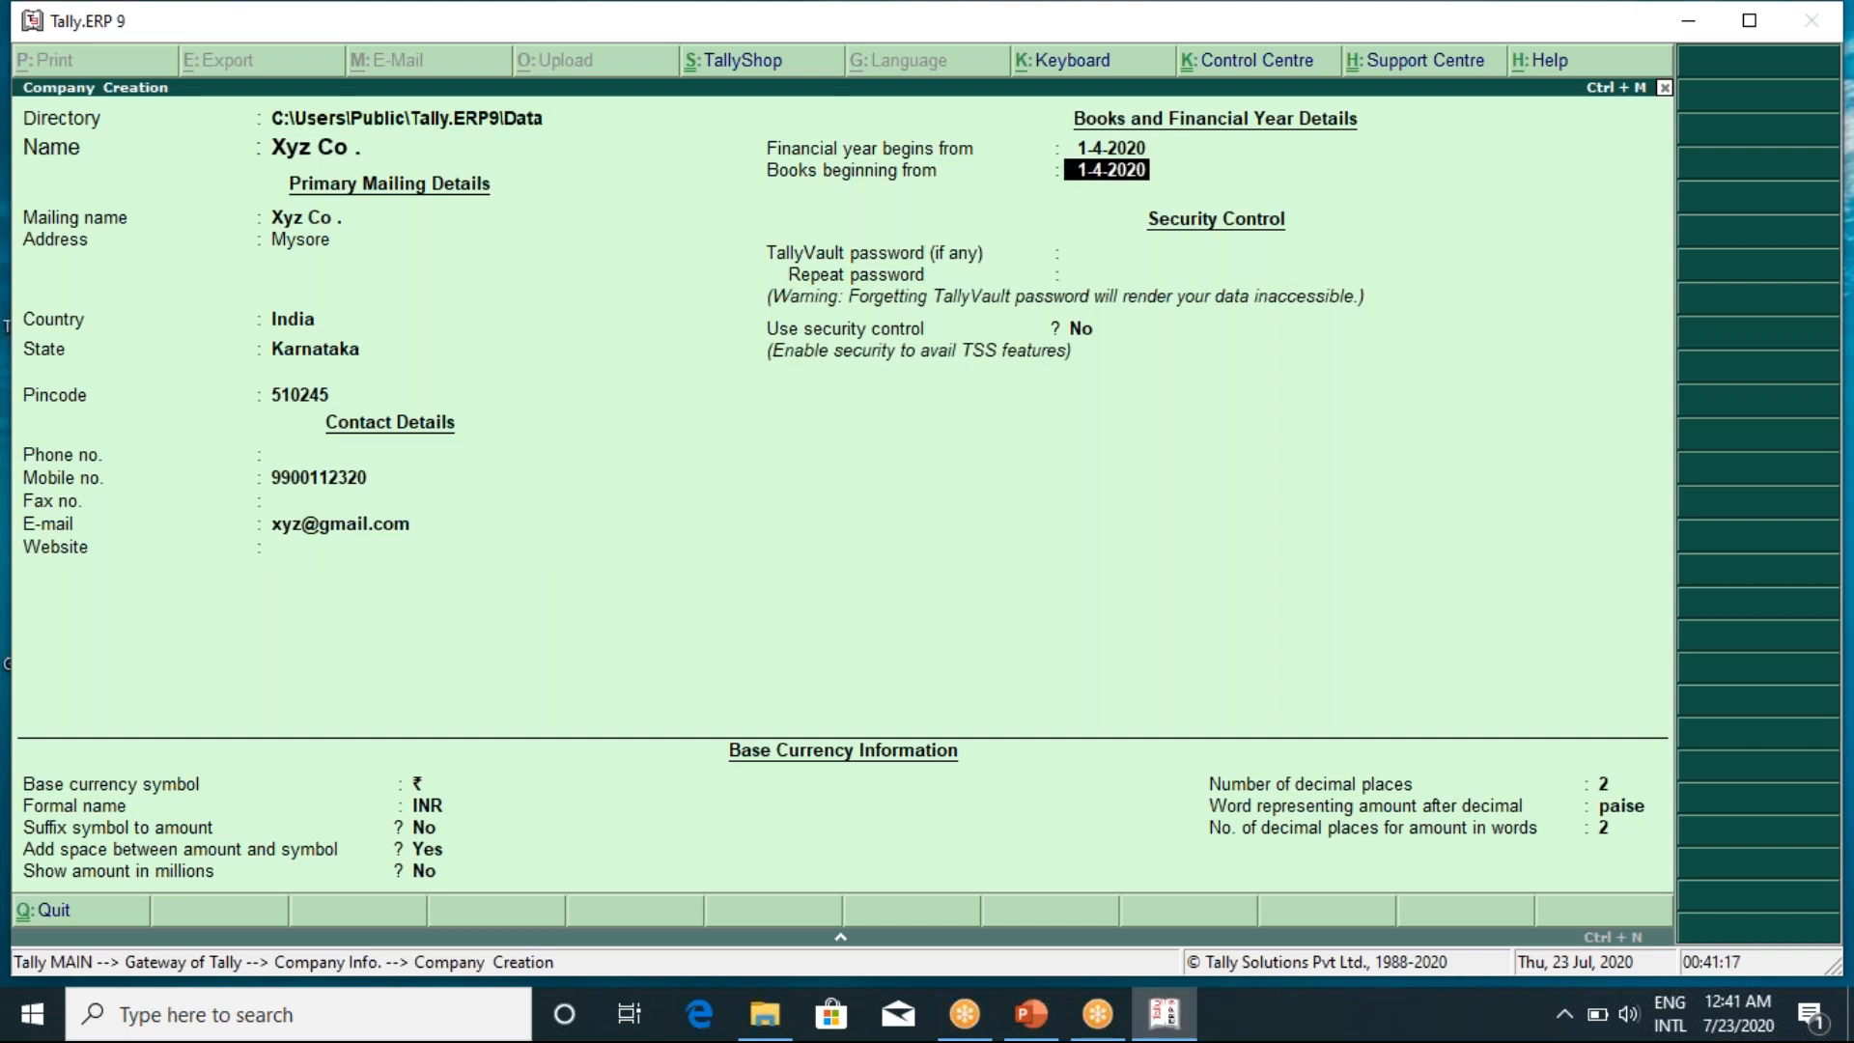
# Keep the 2020-21 financial year dates and save the company, returning to Gateway of Tally
pyautogui.press('Return')
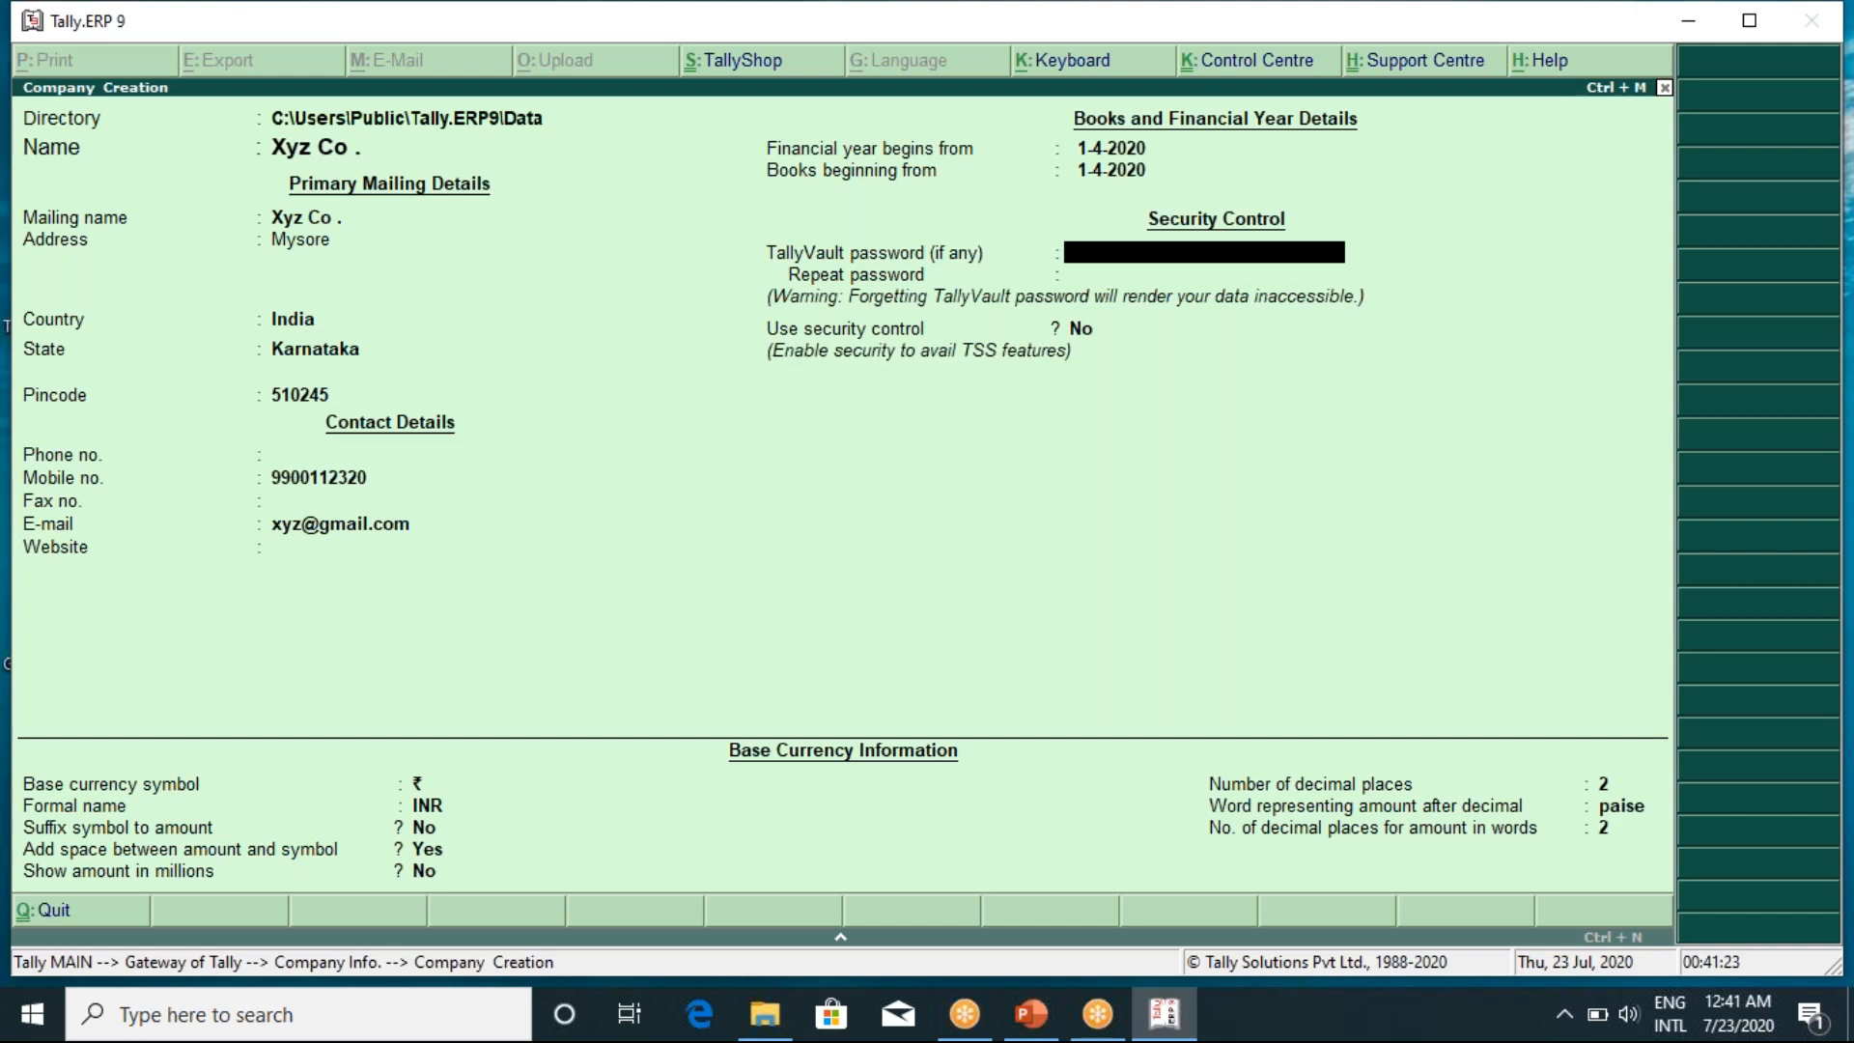
pyautogui.press('Return')
pyautogui.press('Return')
pyautogui.press('Return')
pyautogui.press('Return')
pyautogui.press('Return')
pyautogui.press('Return')
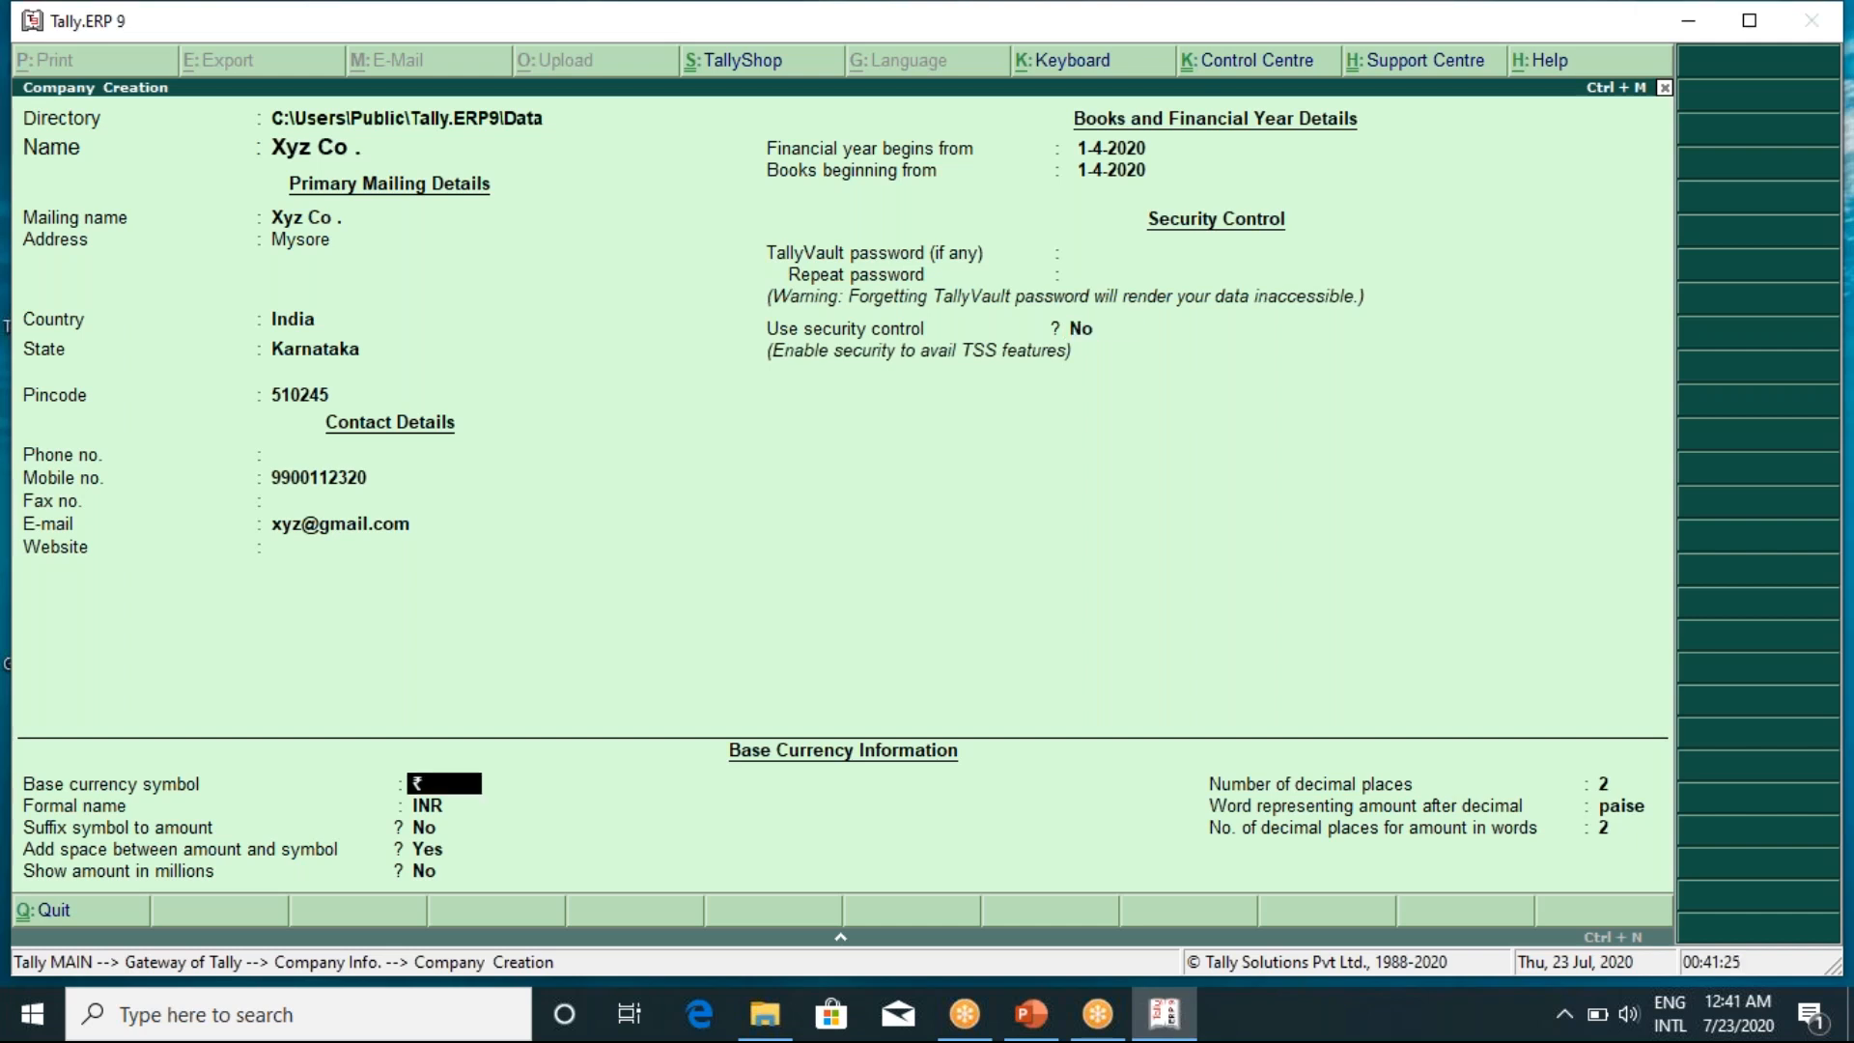
pyautogui.press('Return')
pyautogui.press('Return')
pyautogui.press('Return')
pyautogui.press('Return')
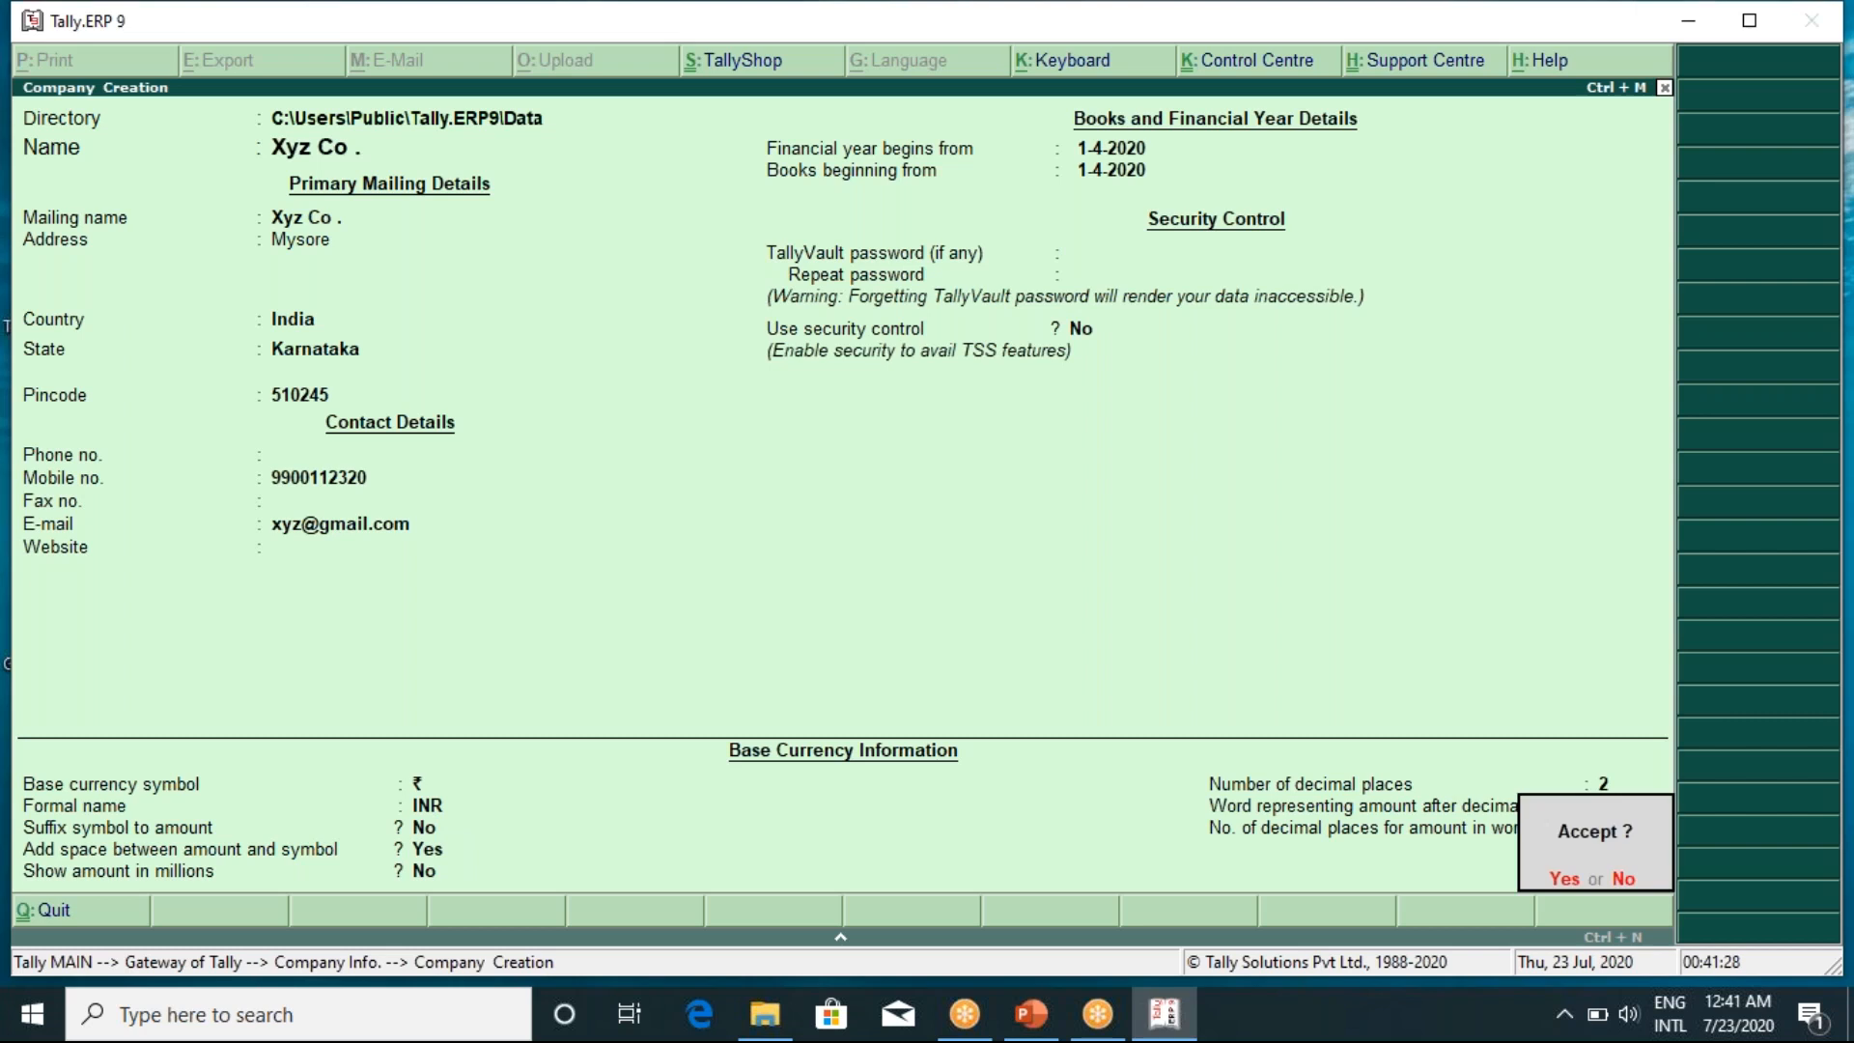
pyautogui.press('Return')
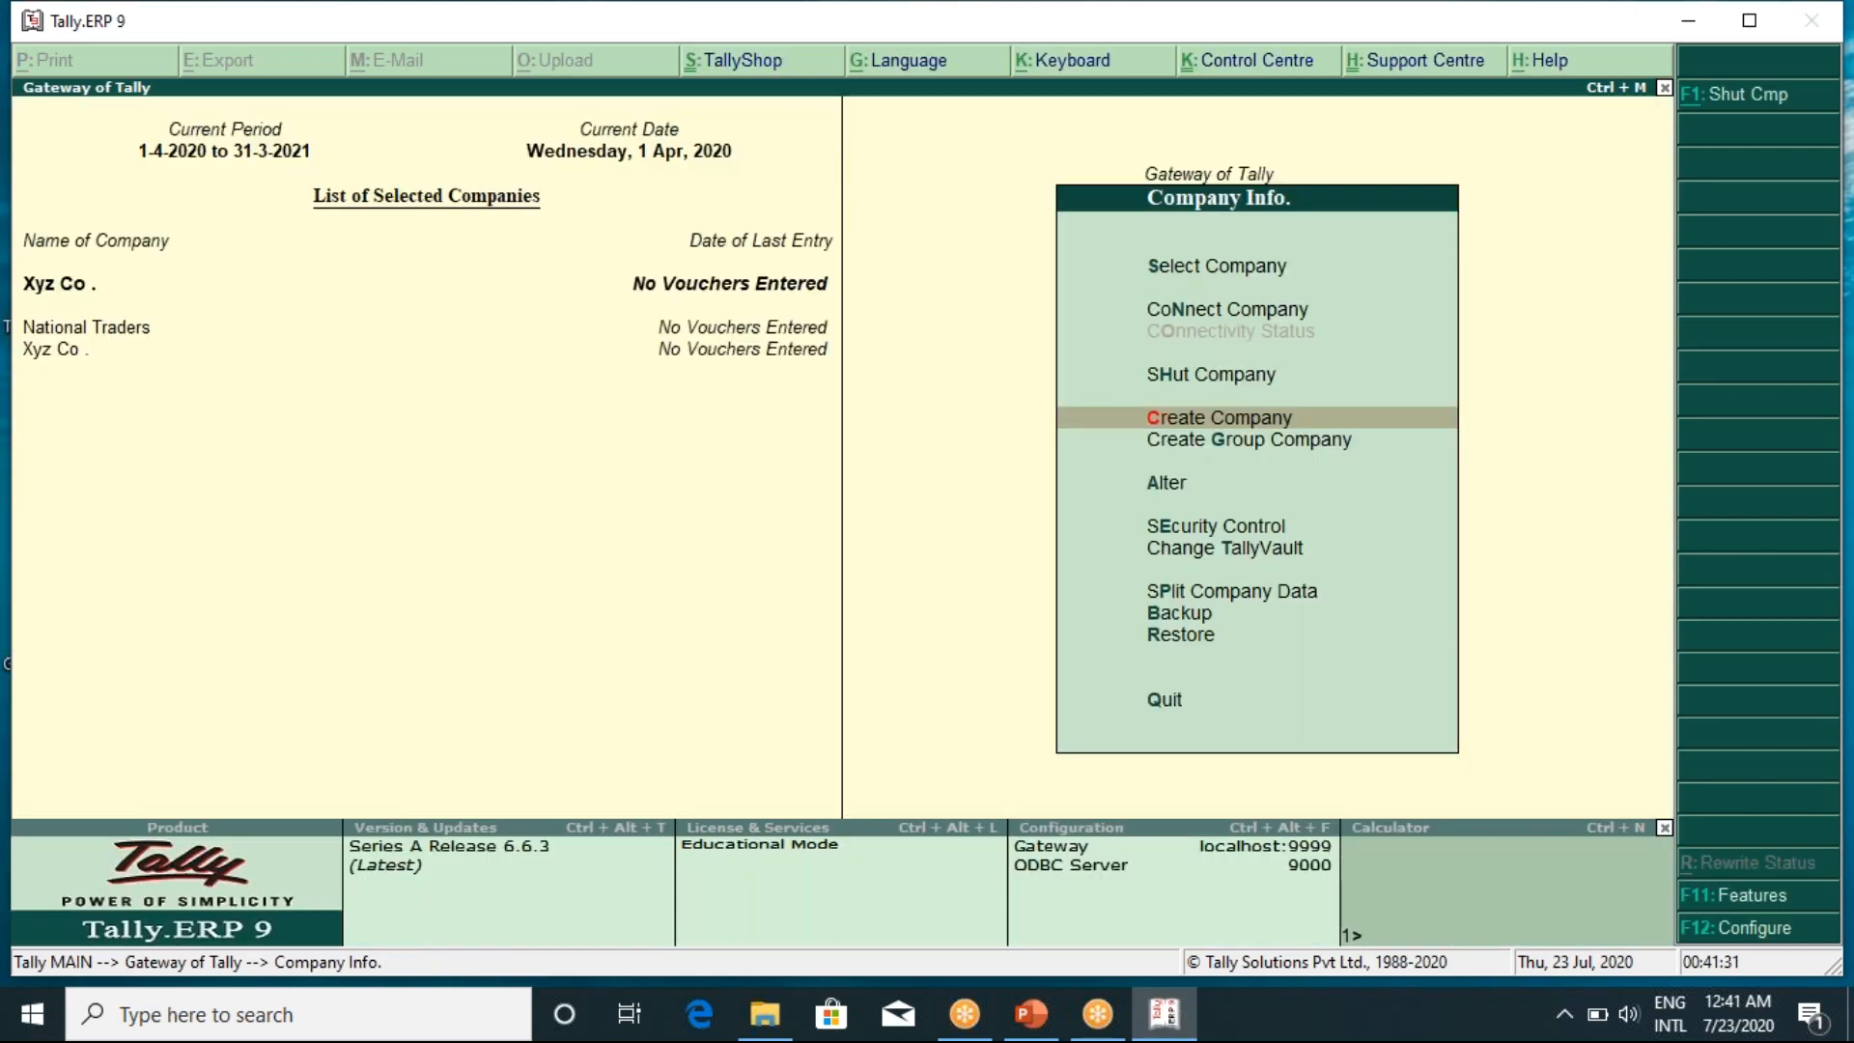
pyautogui.press('Escape')
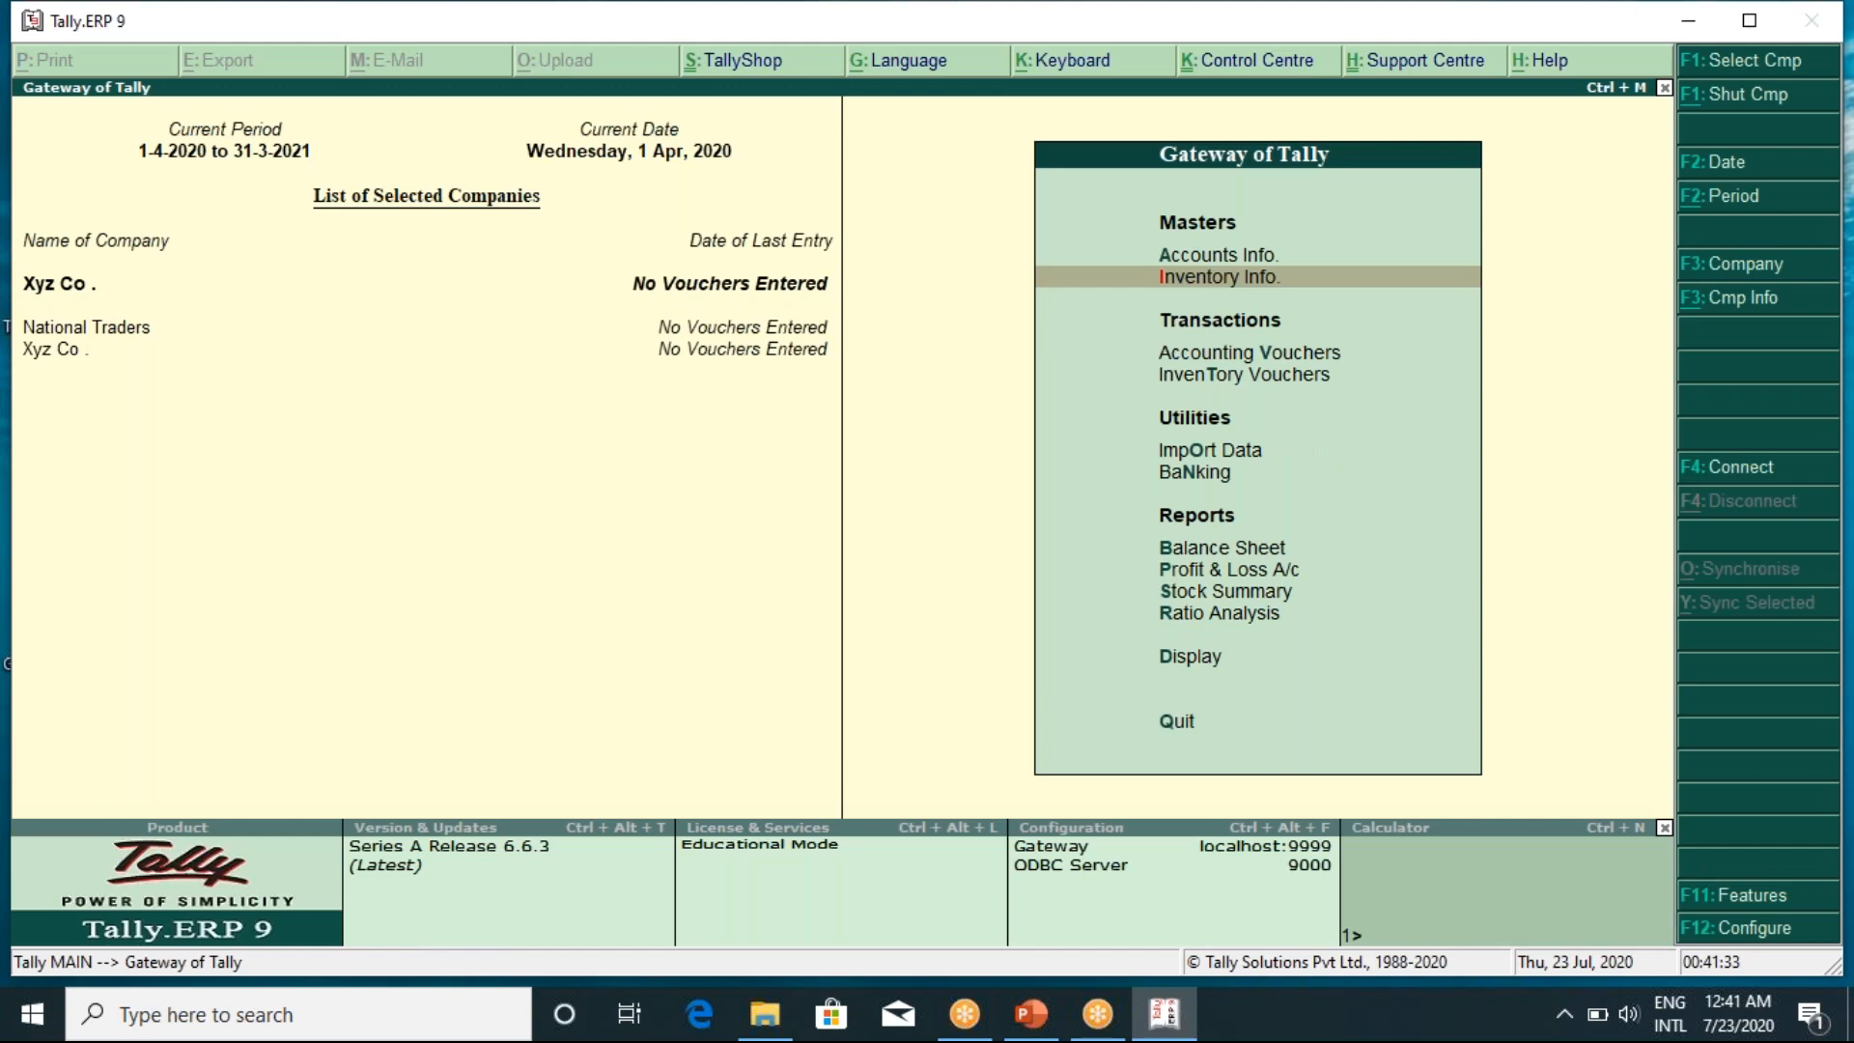
# Go to Accounts Info > Ledgers > Create from the Gateway of Tally
pyautogui.press('Up')
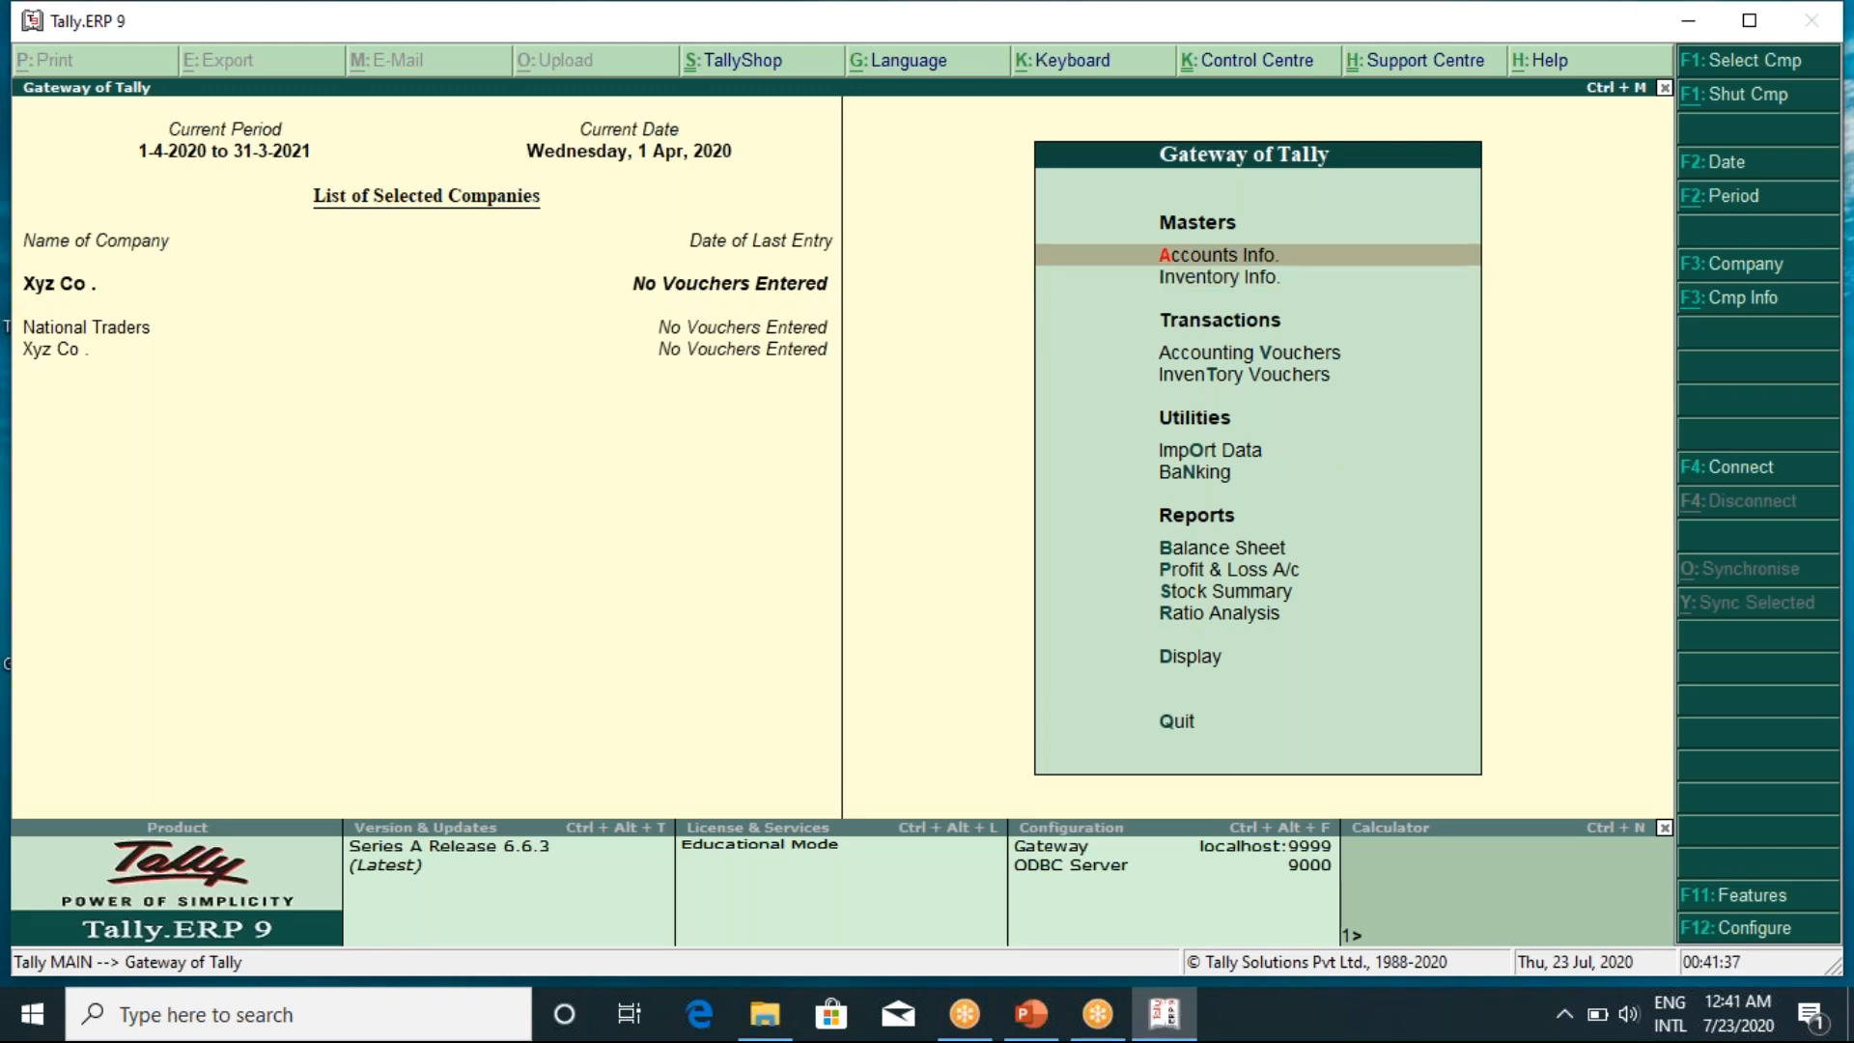
pyautogui.press('Return')
pyautogui.press('Down')
pyautogui.press('Return')
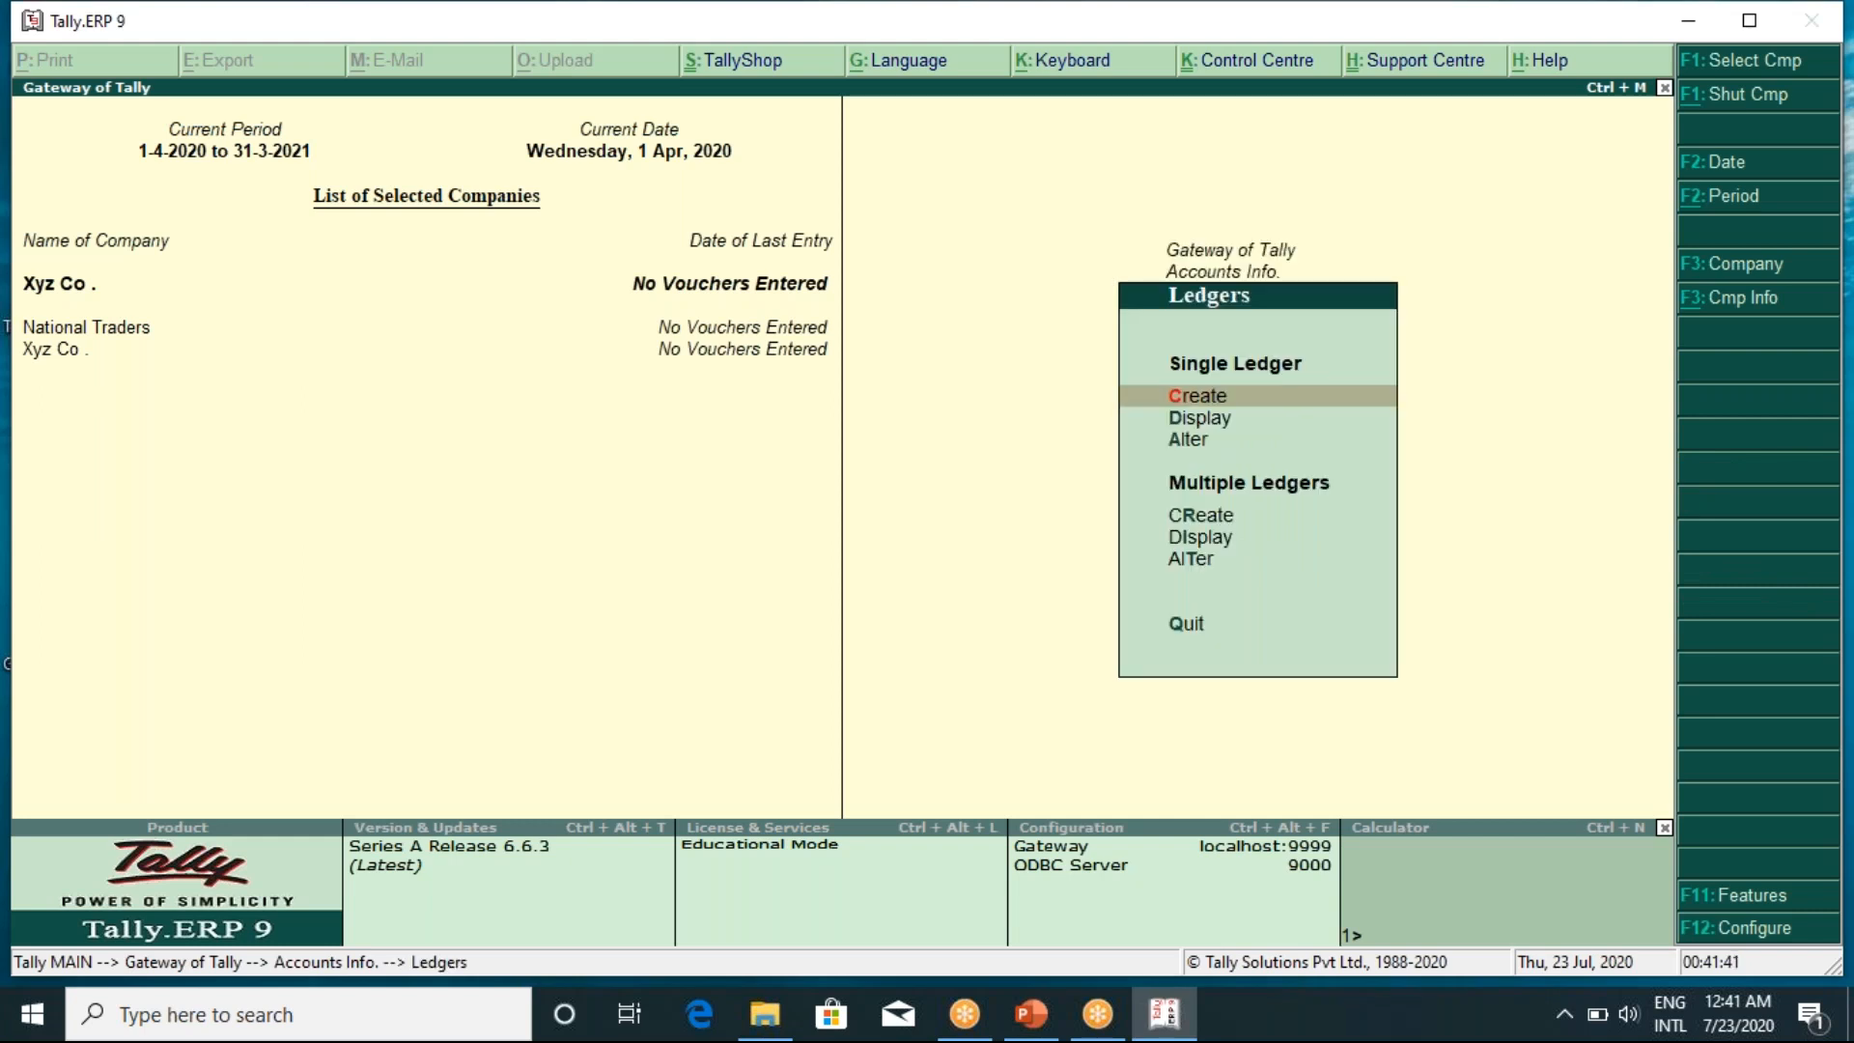
pyautogui.press('Return')
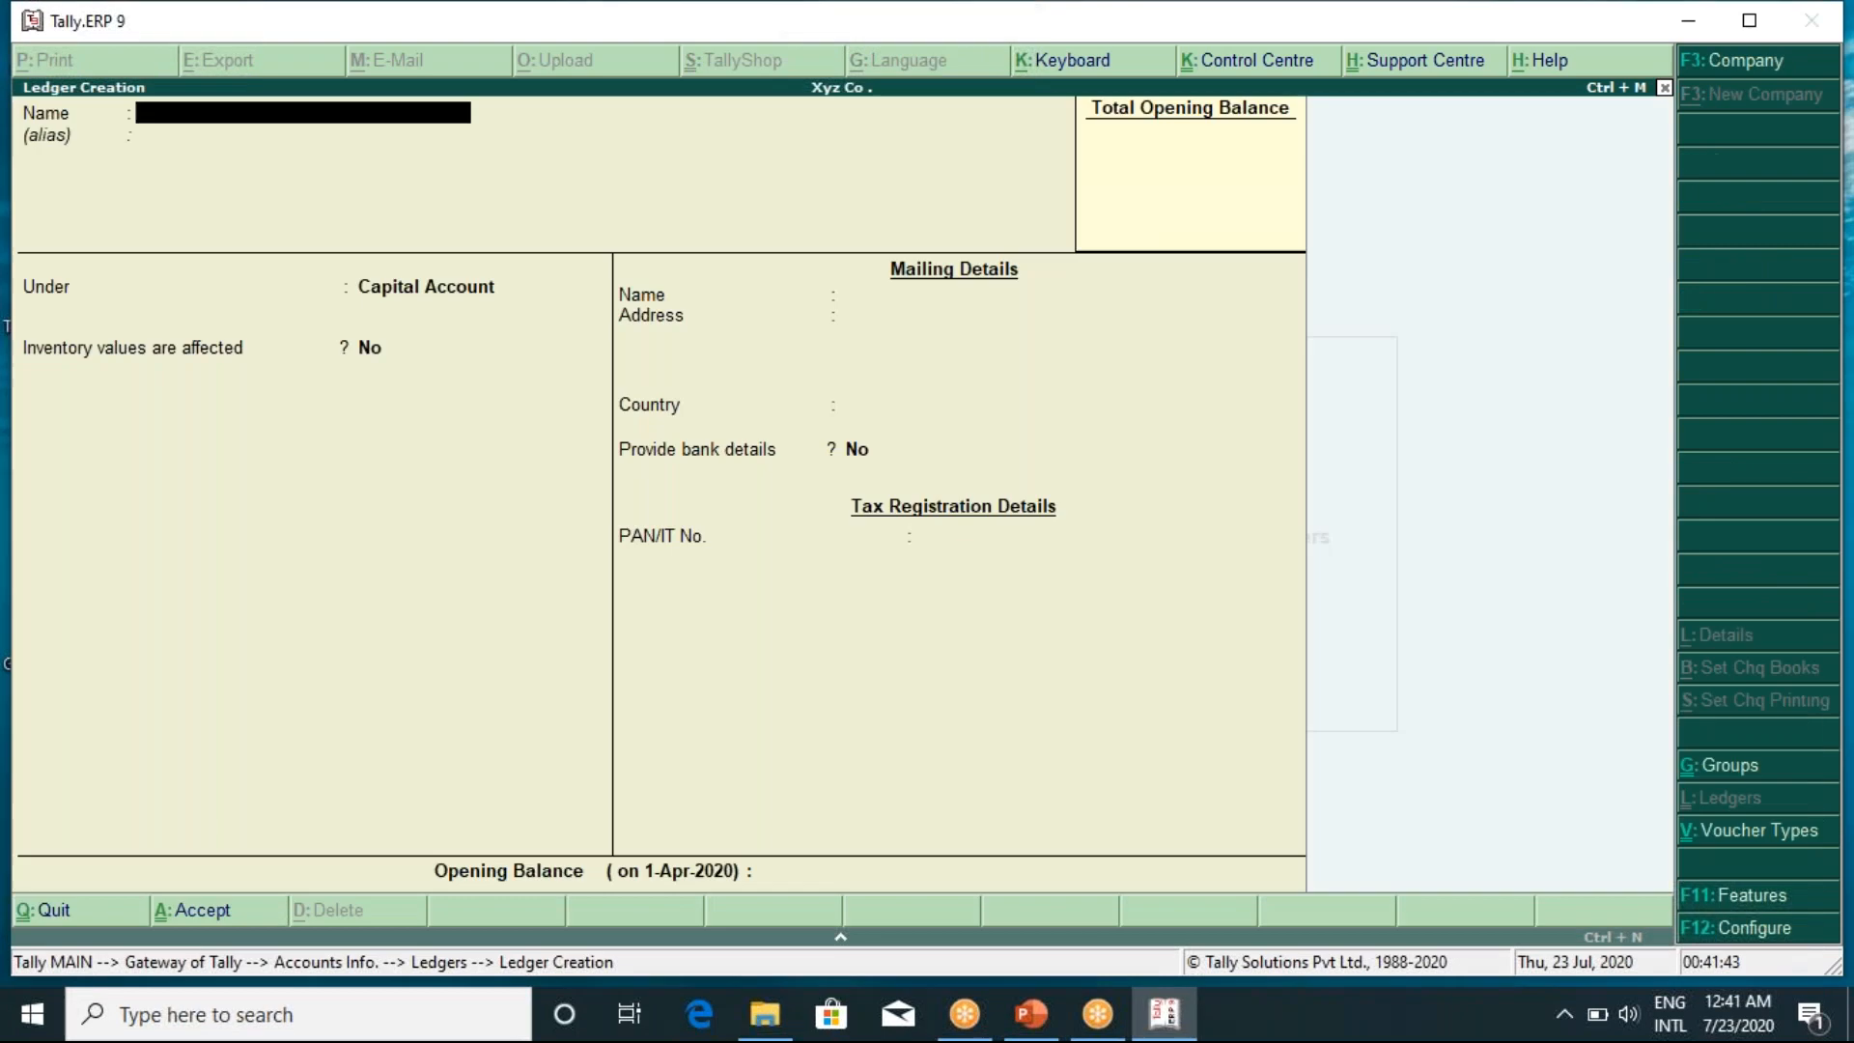
# Create the Opening Stock ledger under the Stock-in-Hand group
pyautogui.write('Opening Stock')
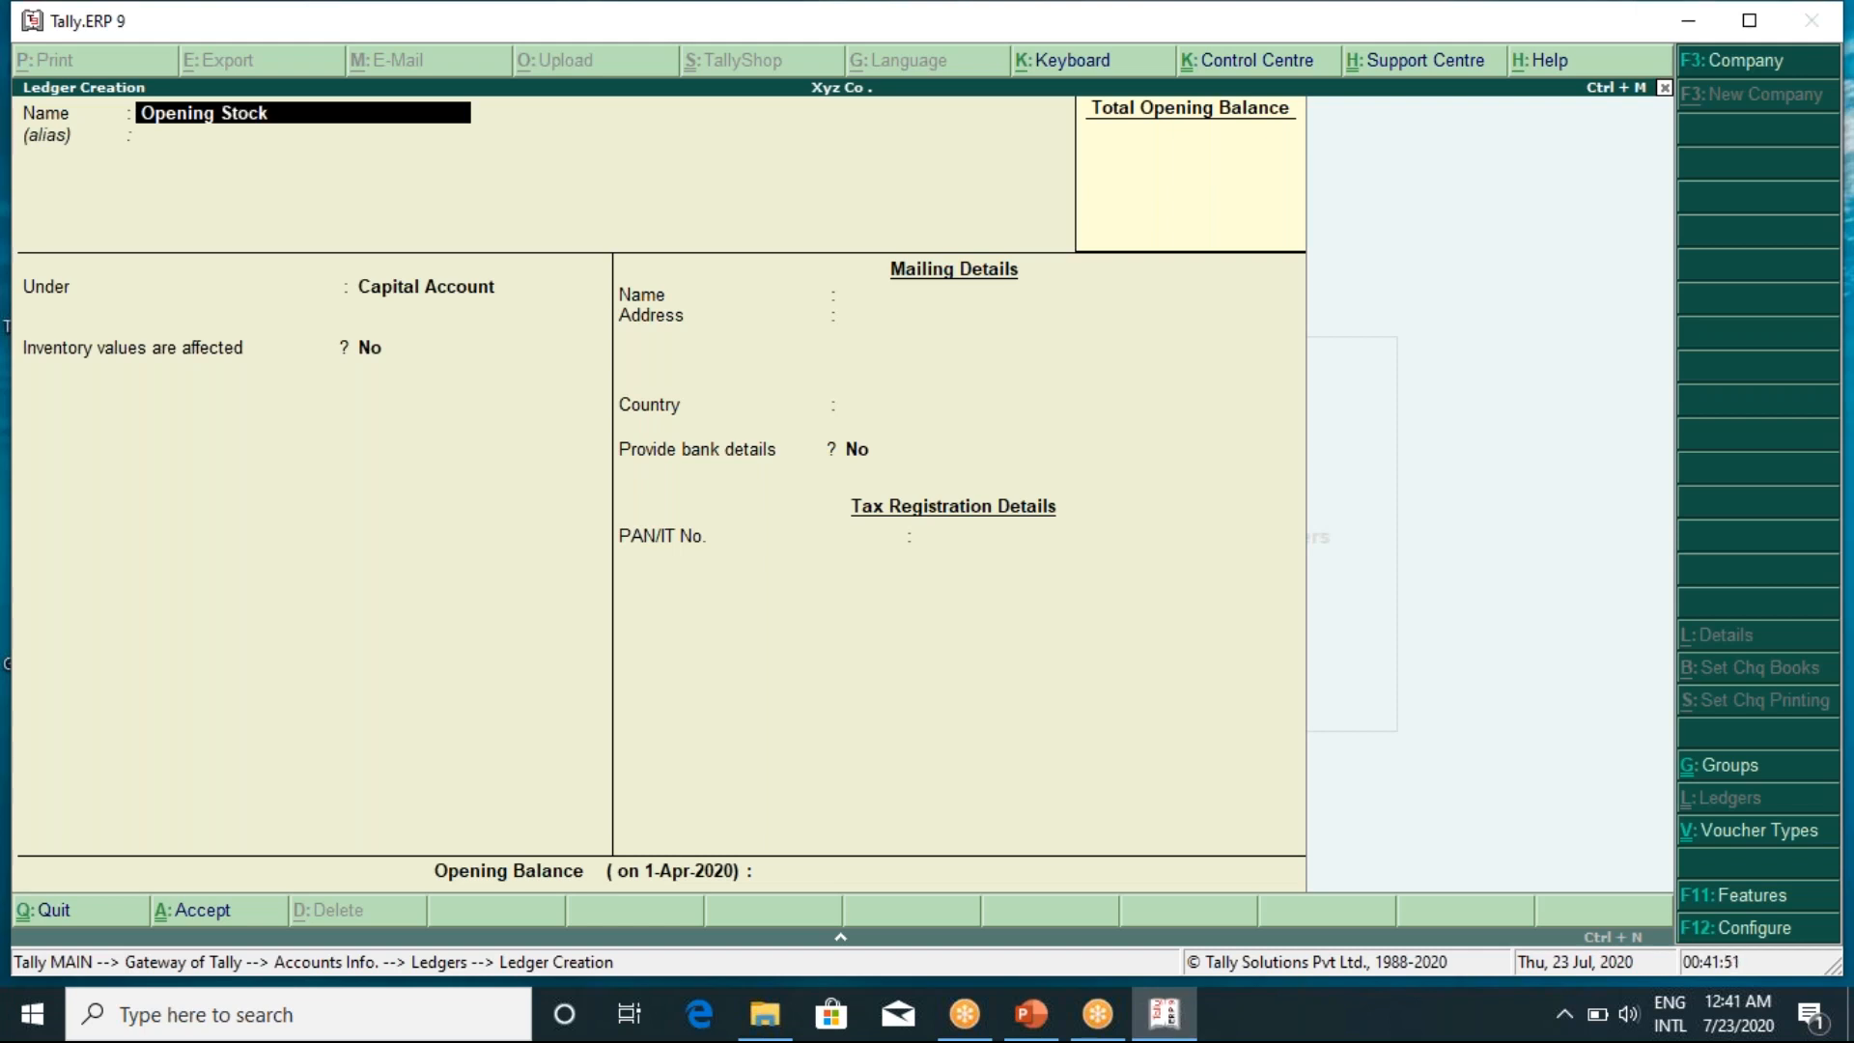
pyautogui.press('Return')
pyautogui.press('Return')
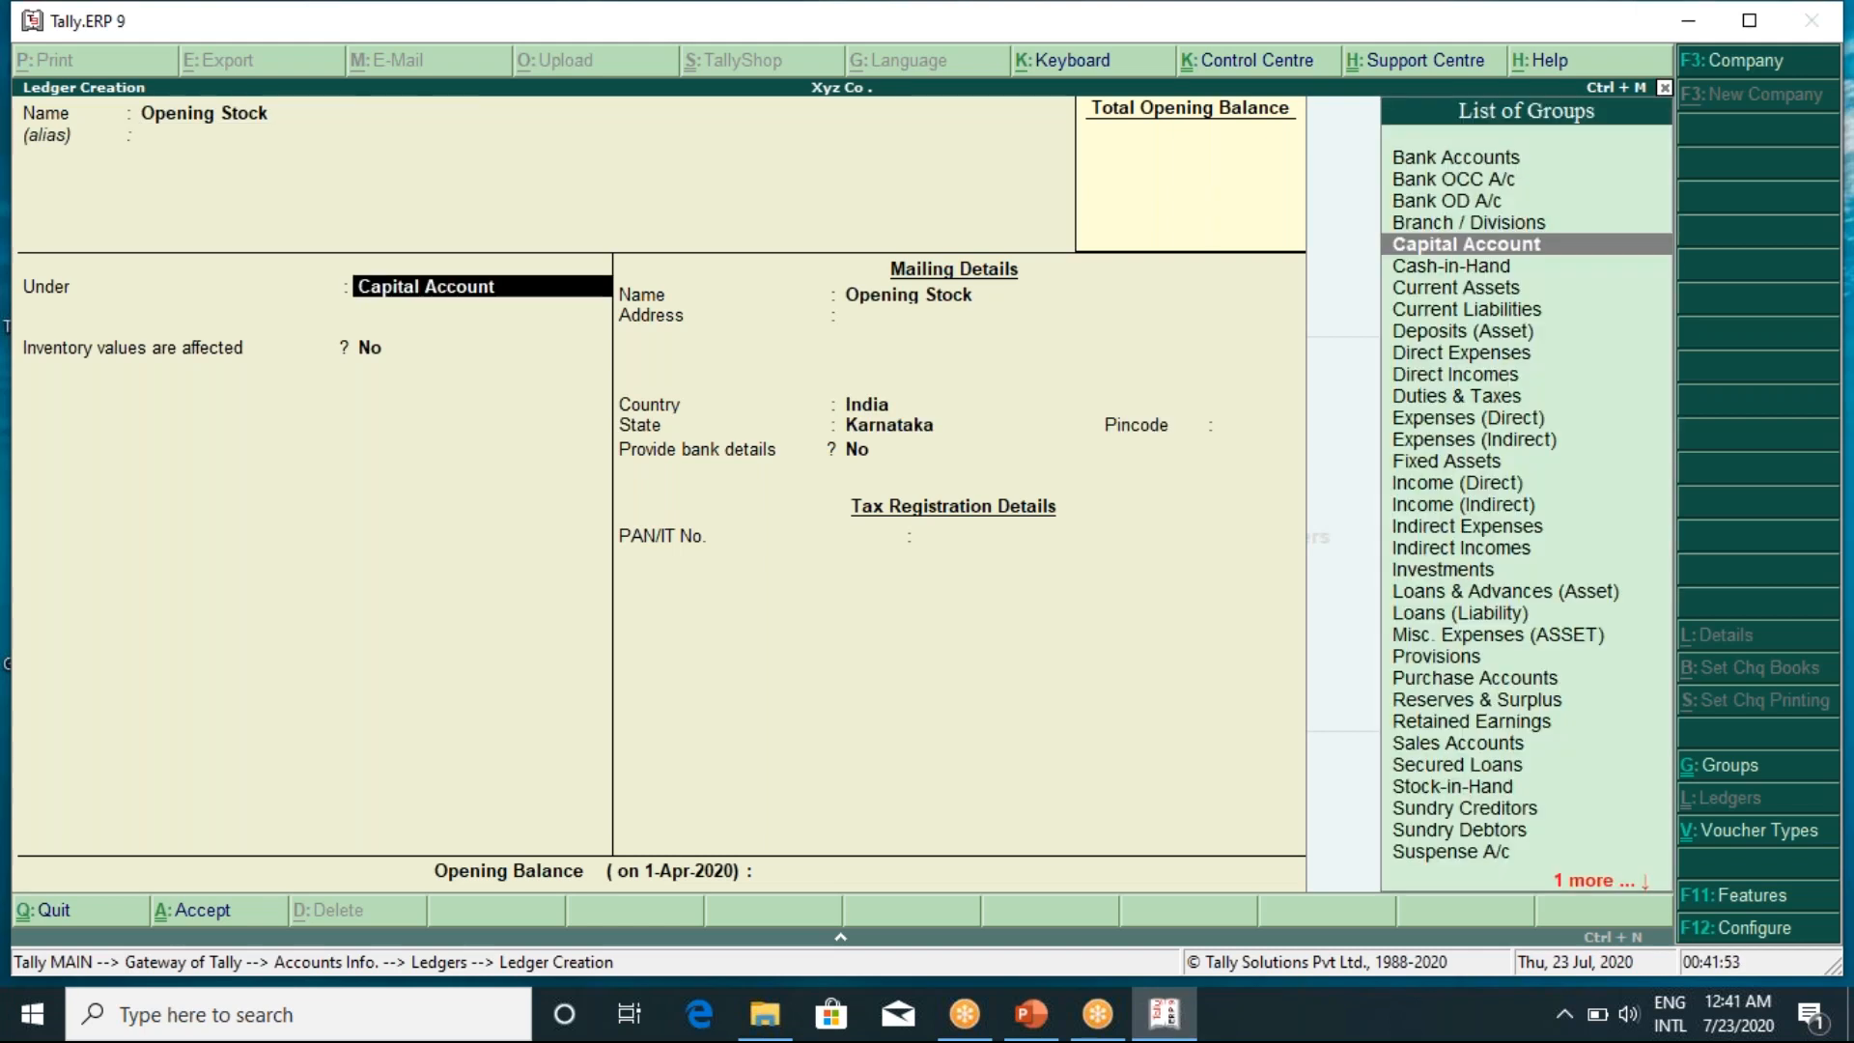
pyautogui.write('Stock')
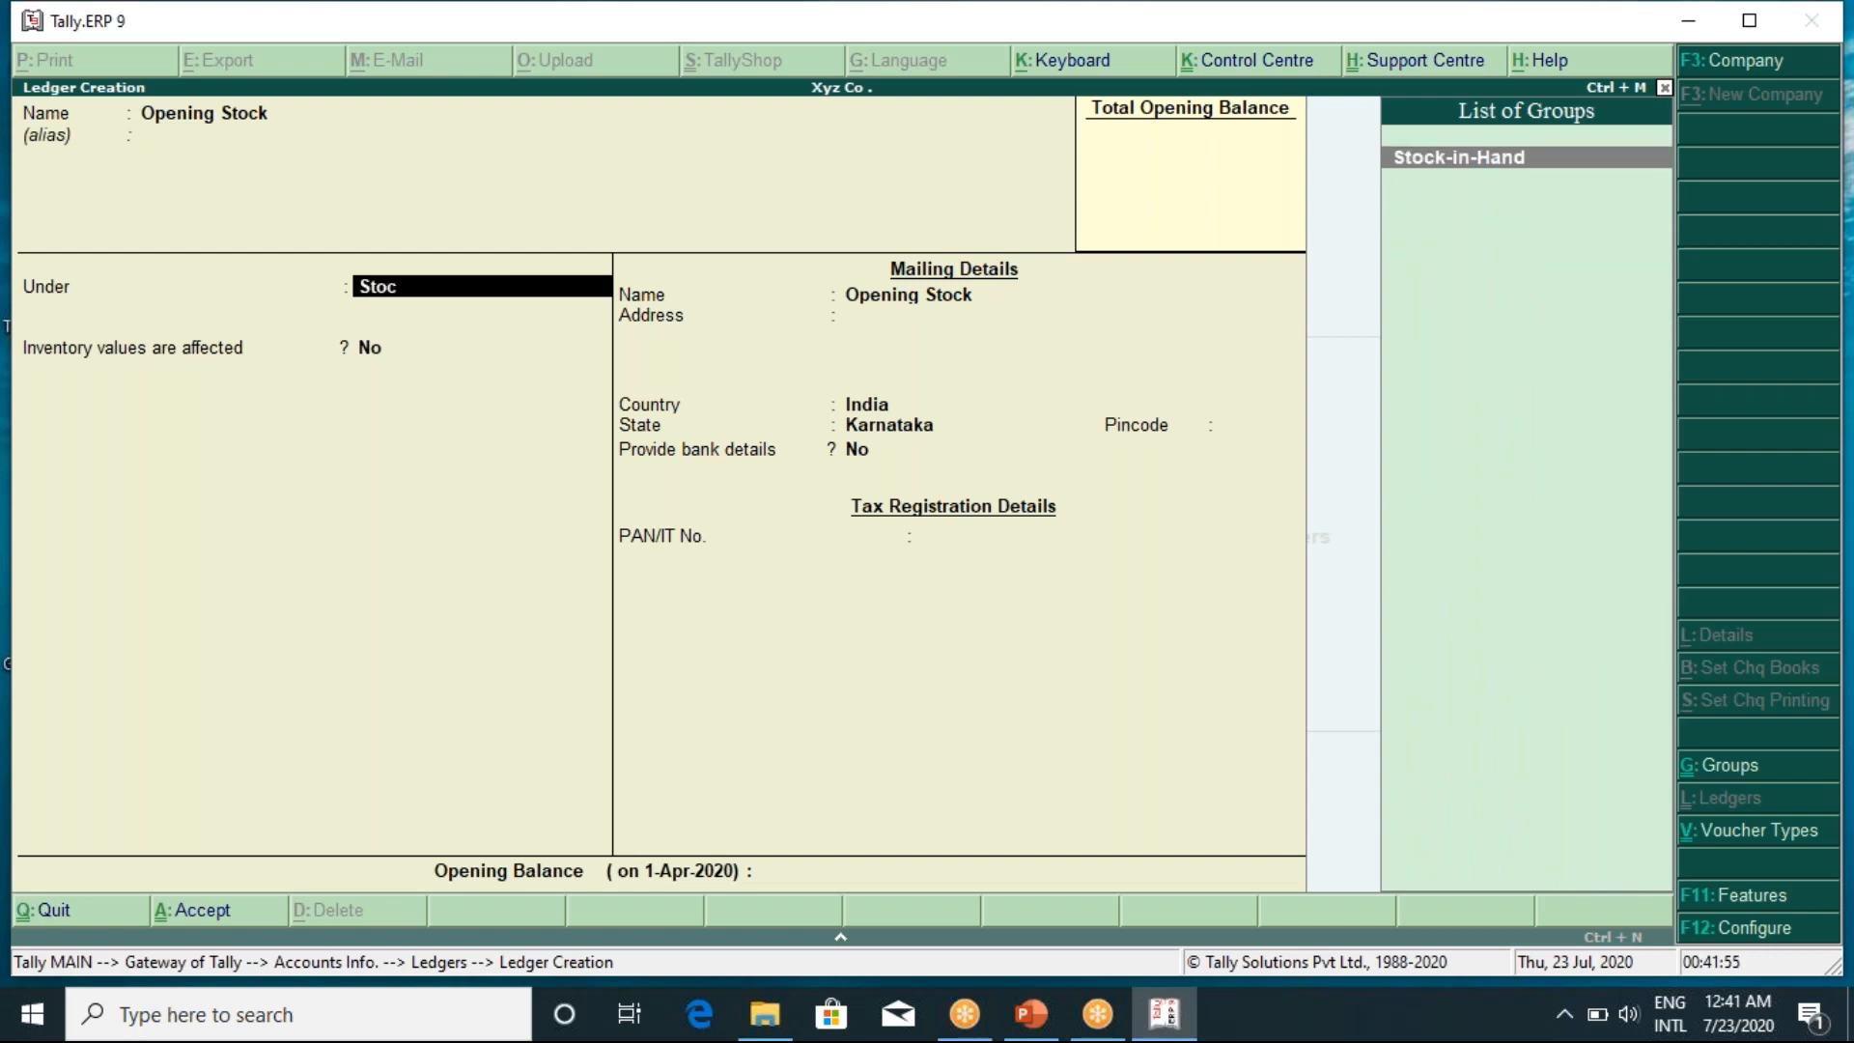
pyautogui.press('Return')
pyautogui.press('Return')
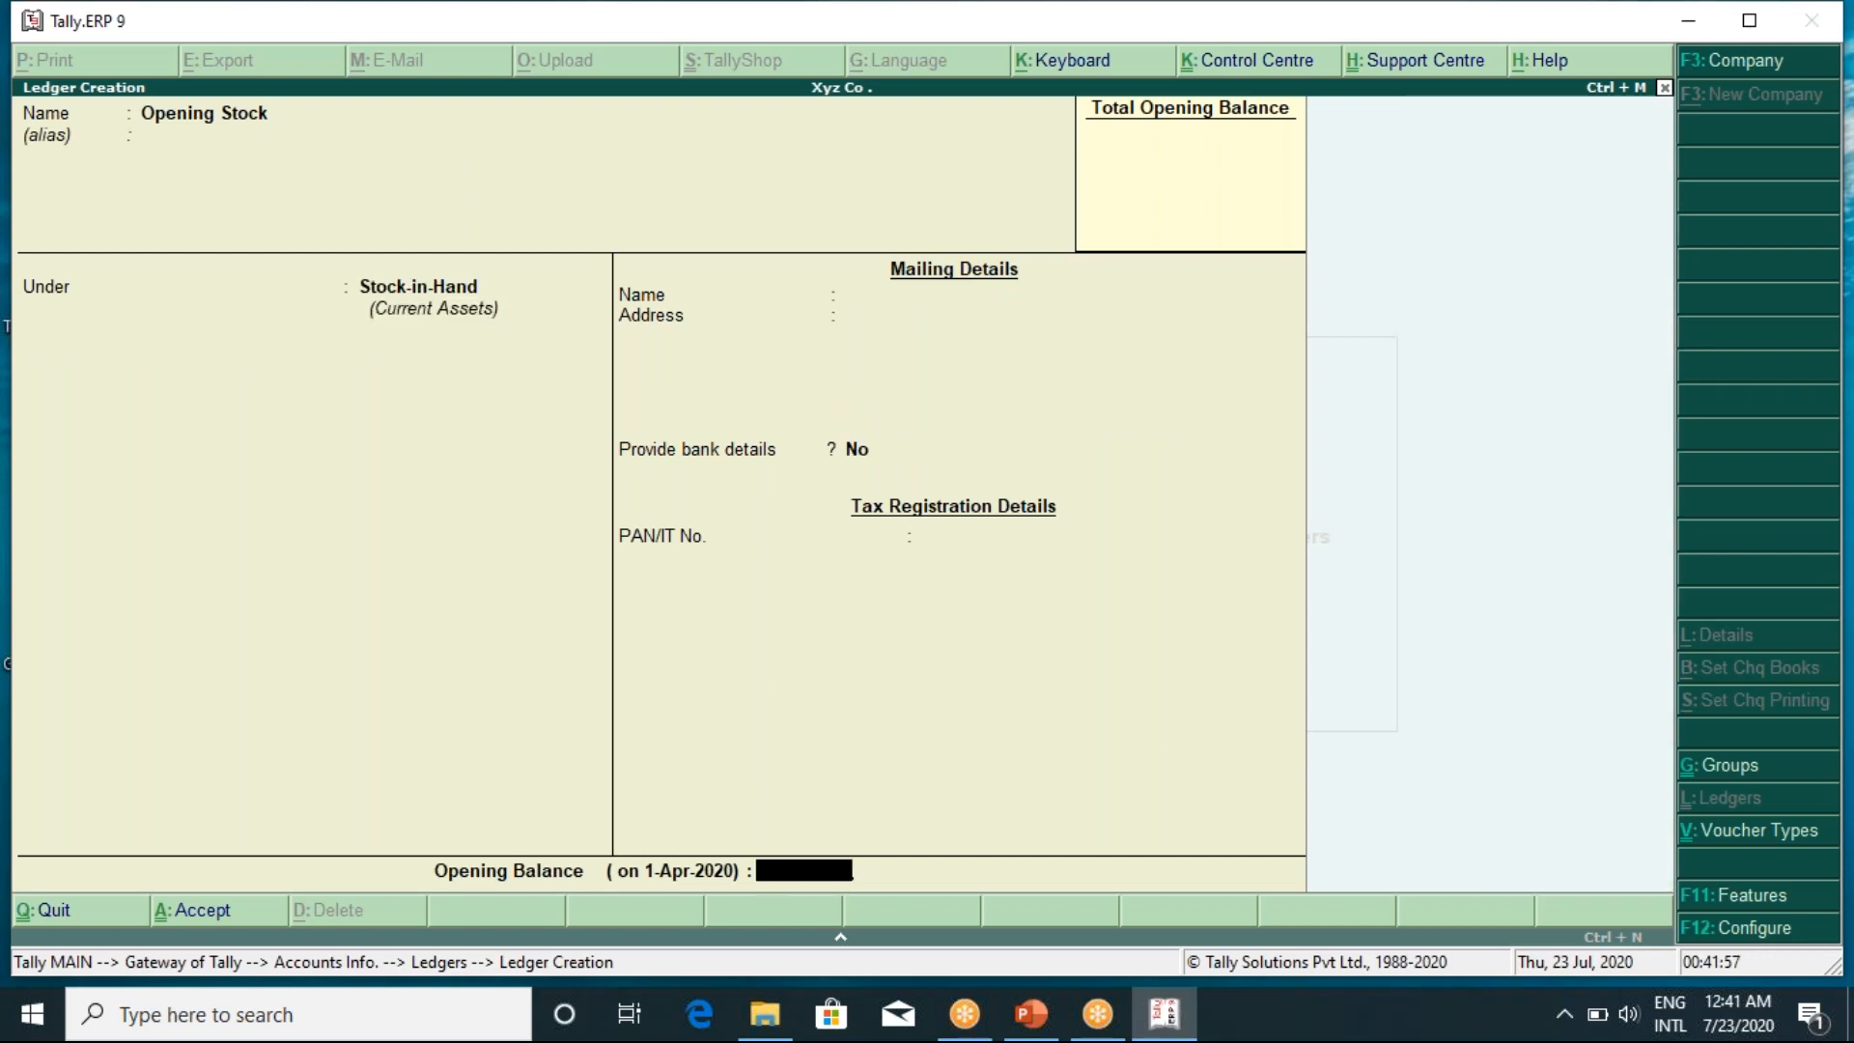
pyautogui.press('Return')
pyautogui.press('Return')
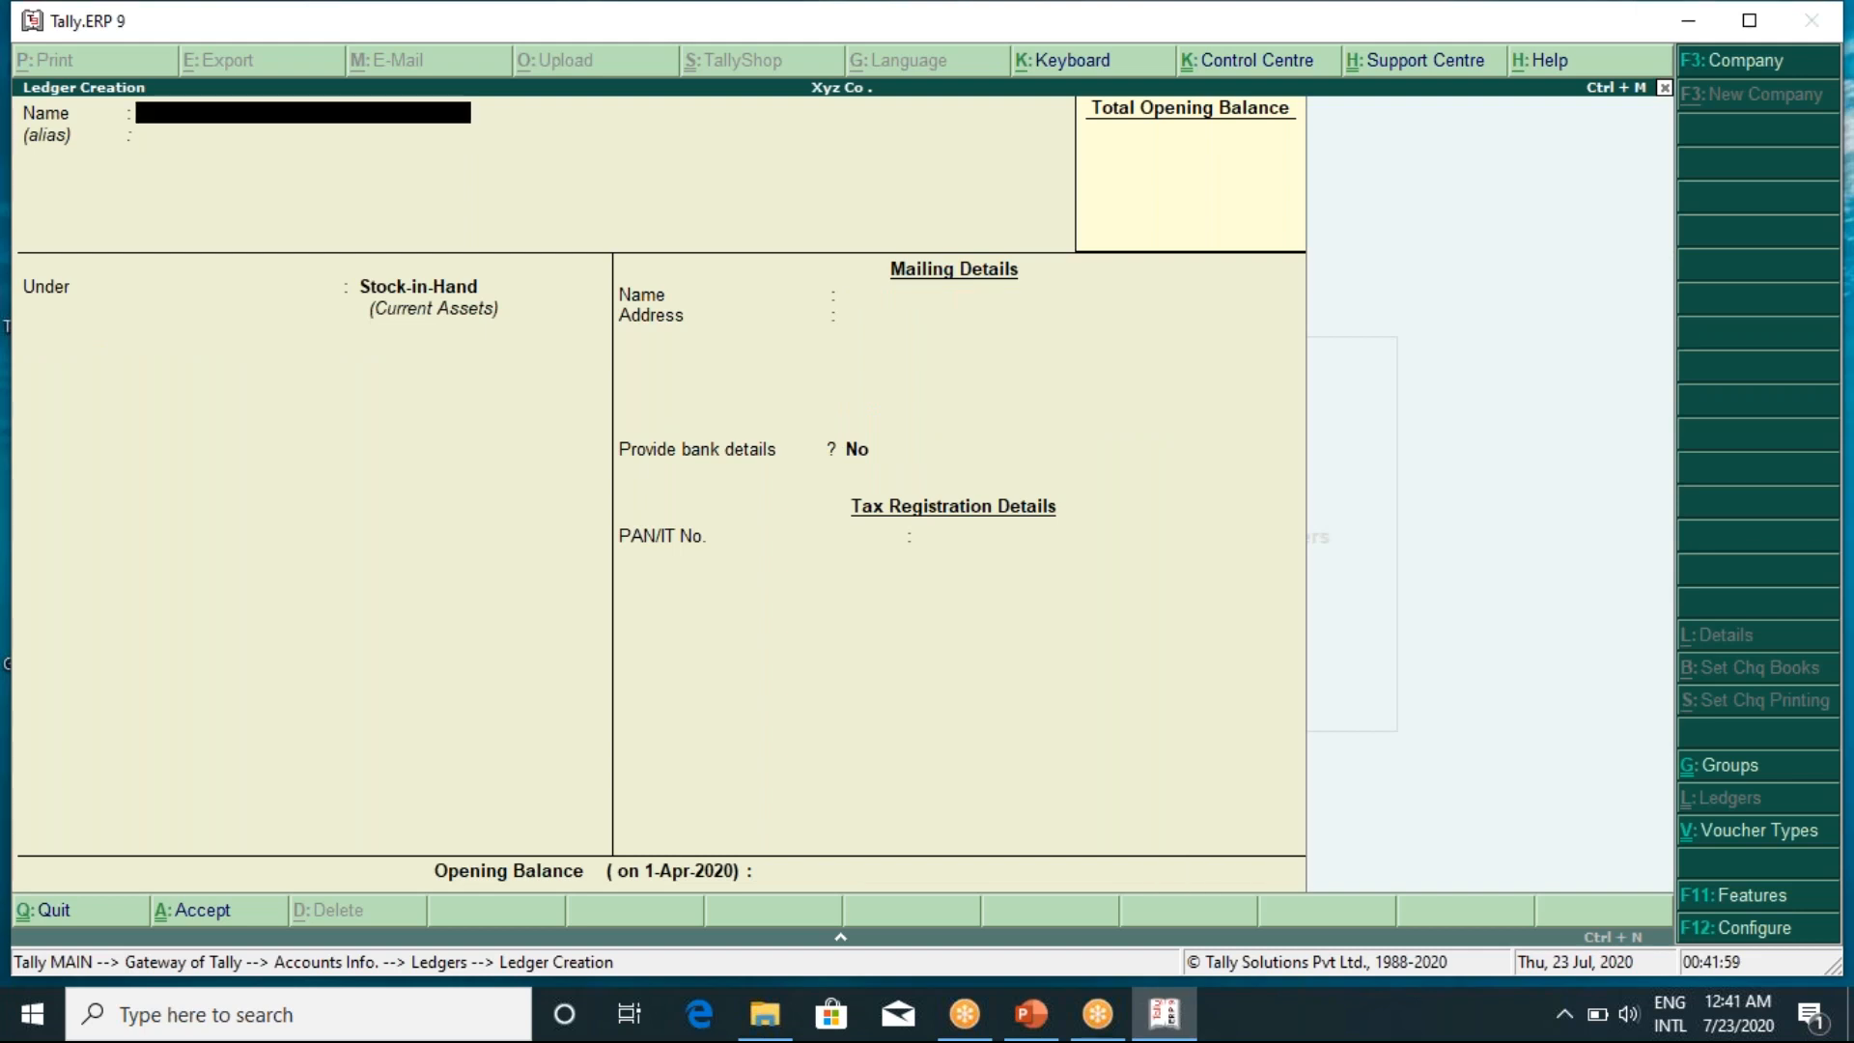
pyautogui.write('Purchase')
pyautogui.press('Return')
pyautogui.press('Return')
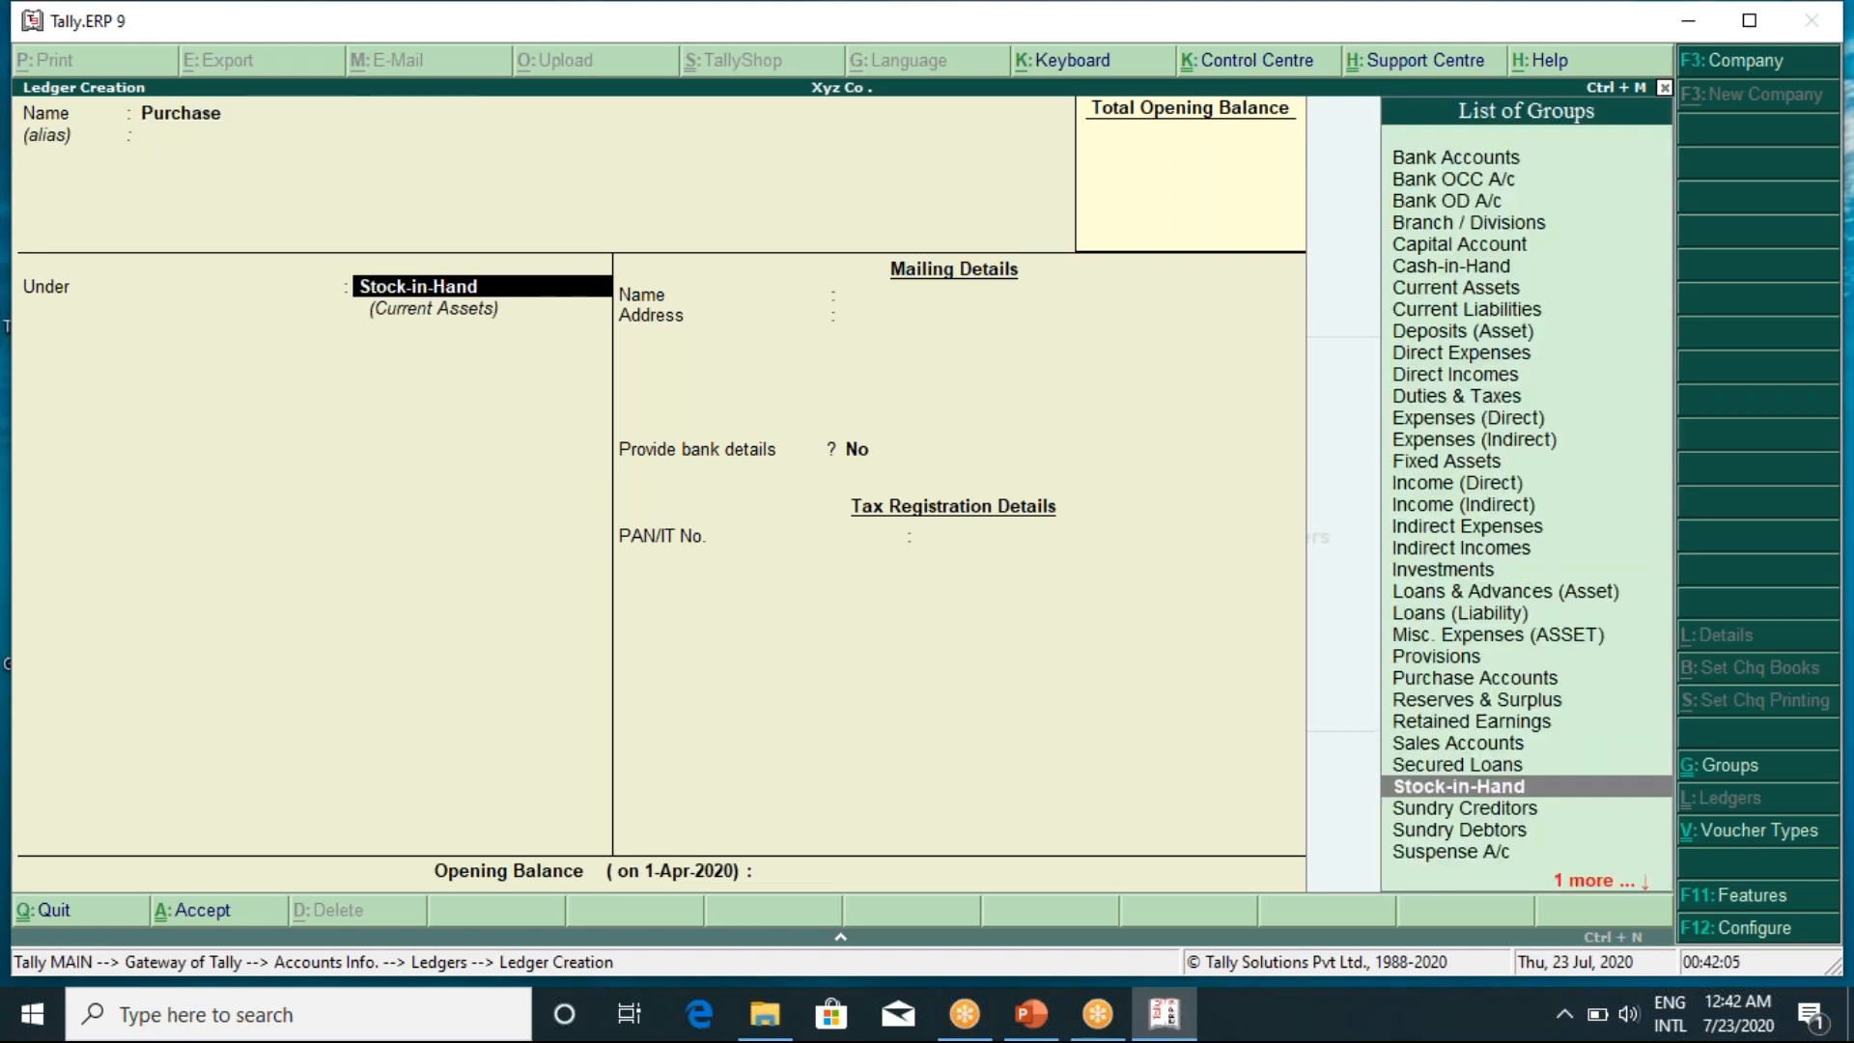
# Save the Purchase ledger under Purchase Accounts
pyautogui.write('Pu')
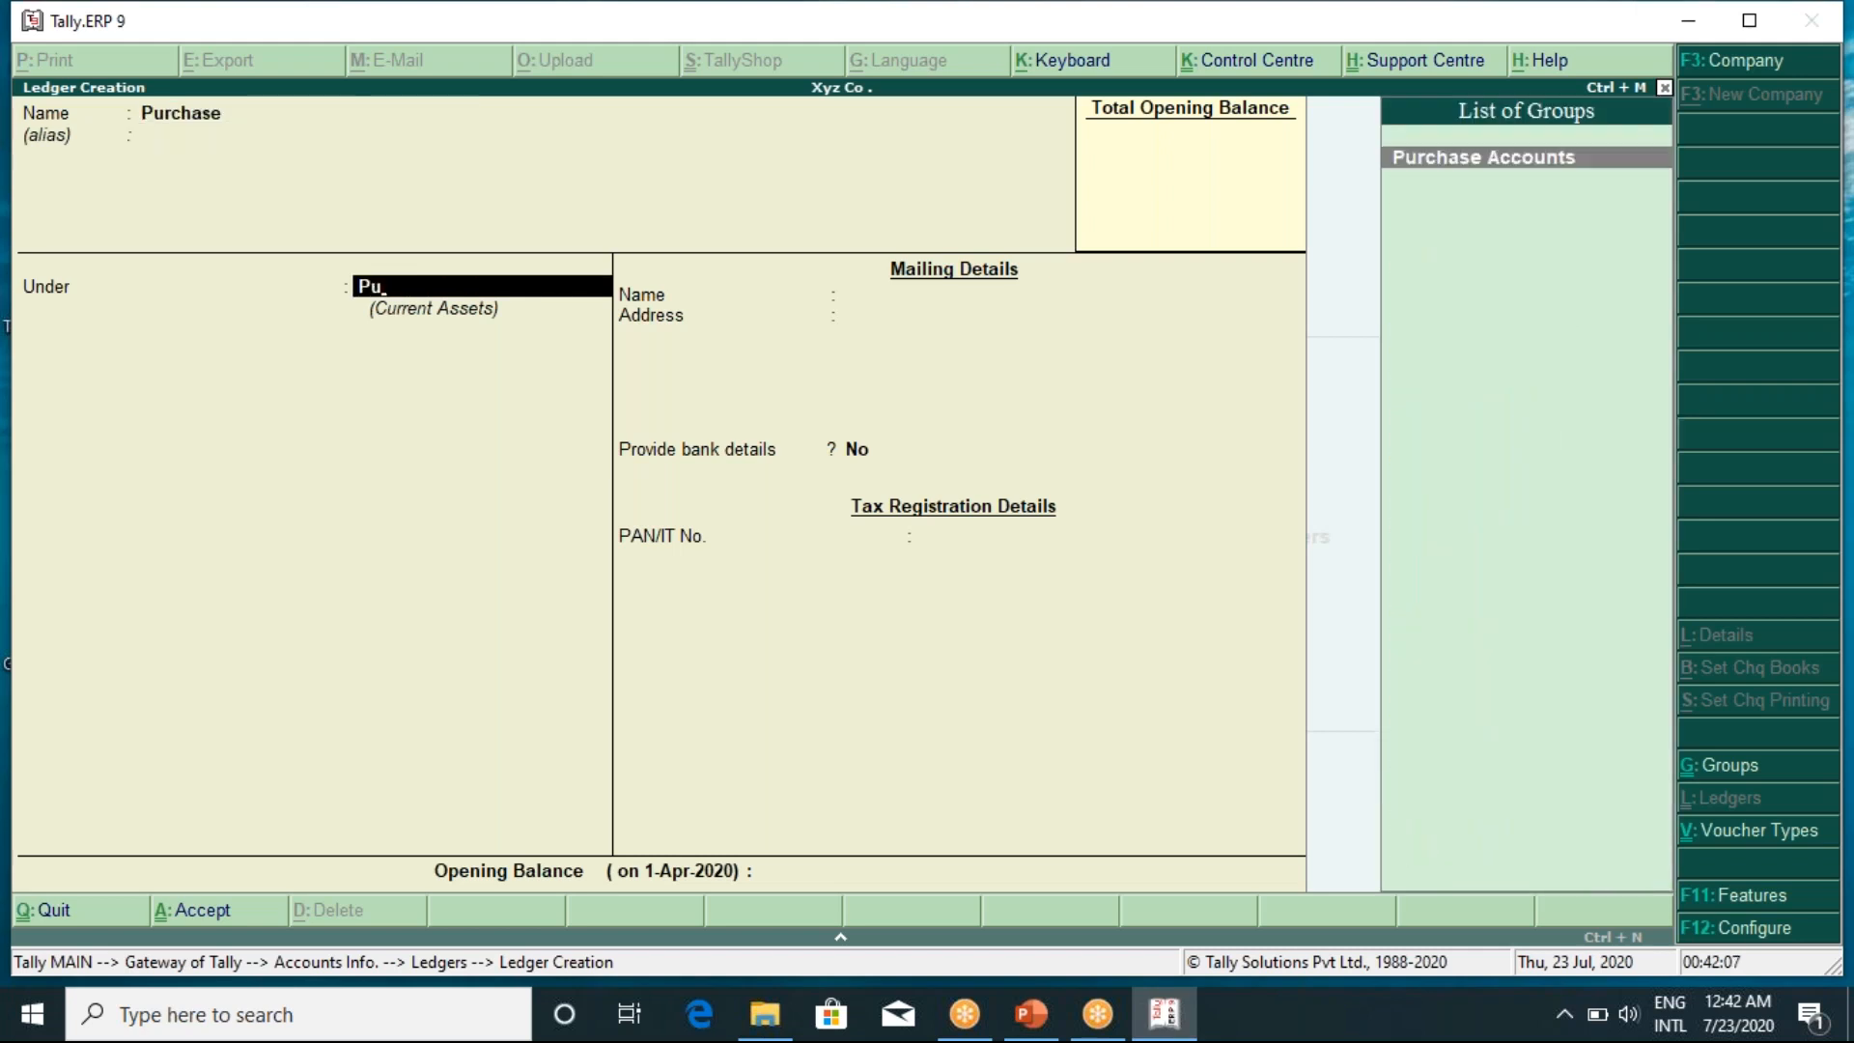
pyautogui.press('Return')
pyautogui.press('Return')
pyautogui.press('Return')
pyautogui.press('Return')
pyautogui.press('Return')
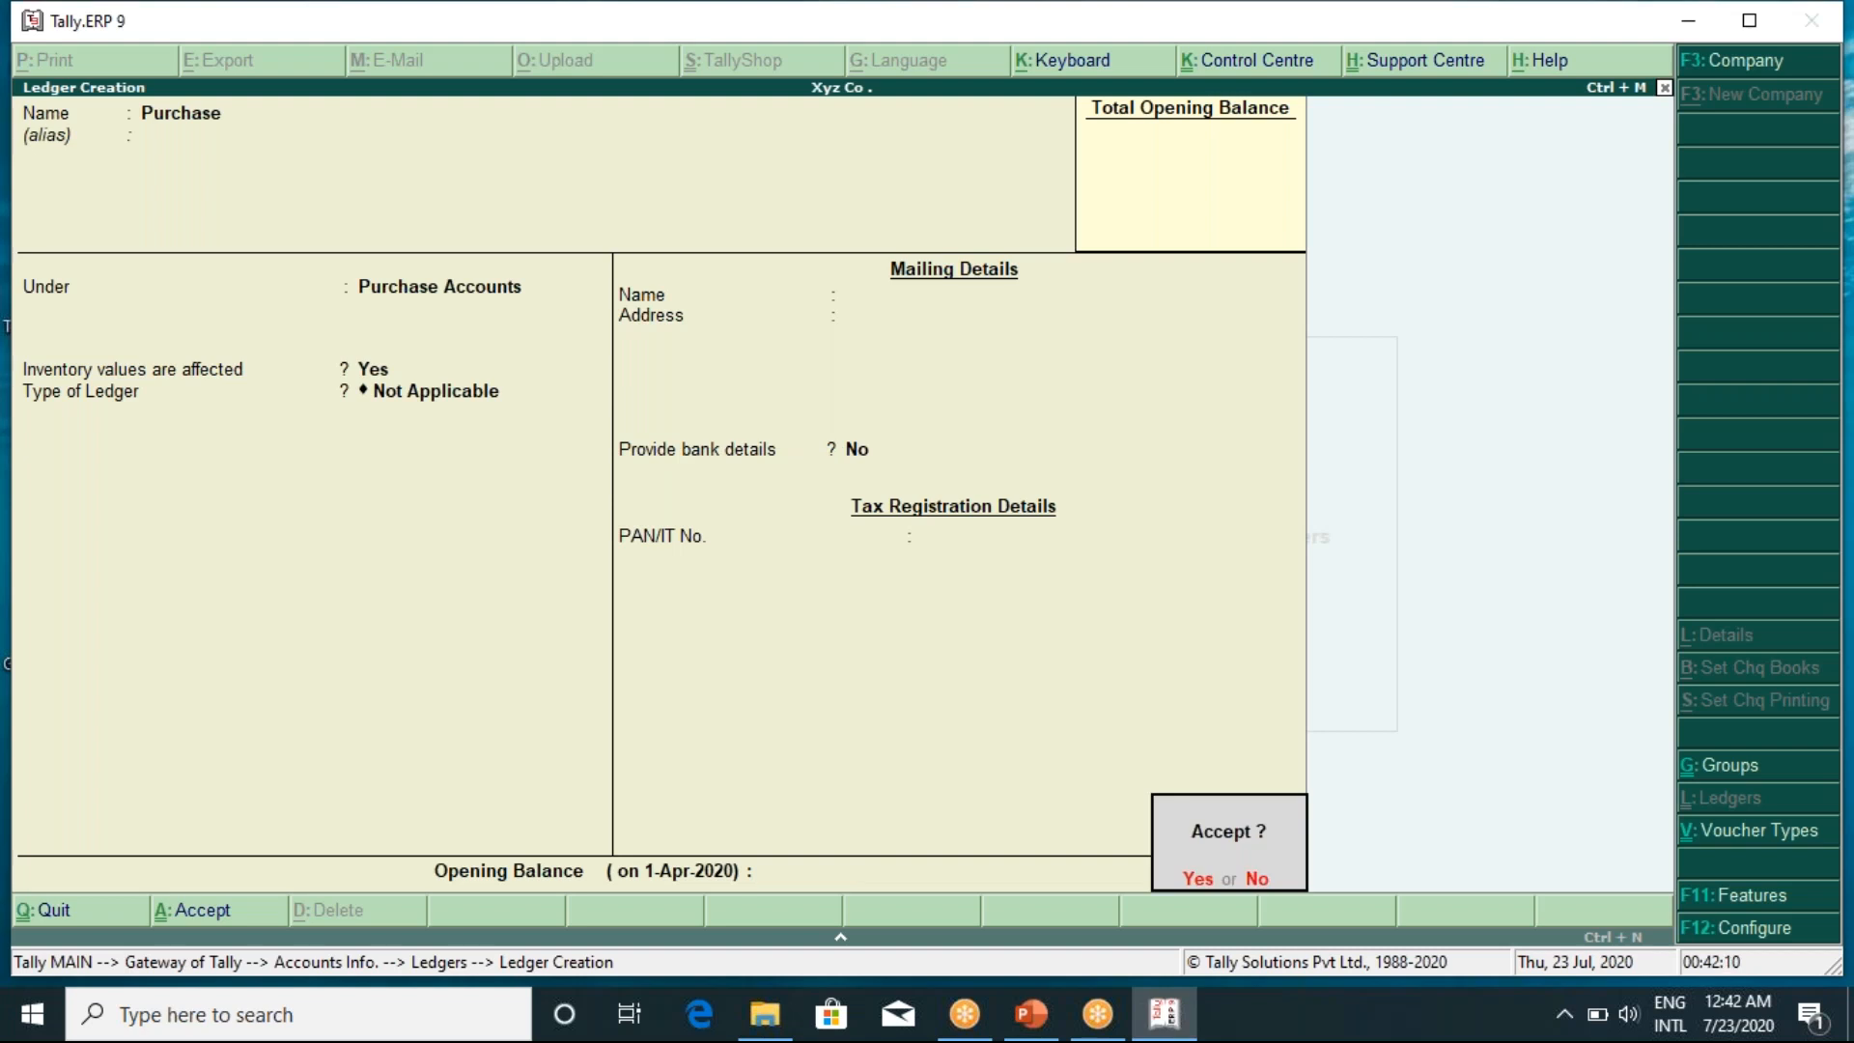
pyautogui.press('Return')
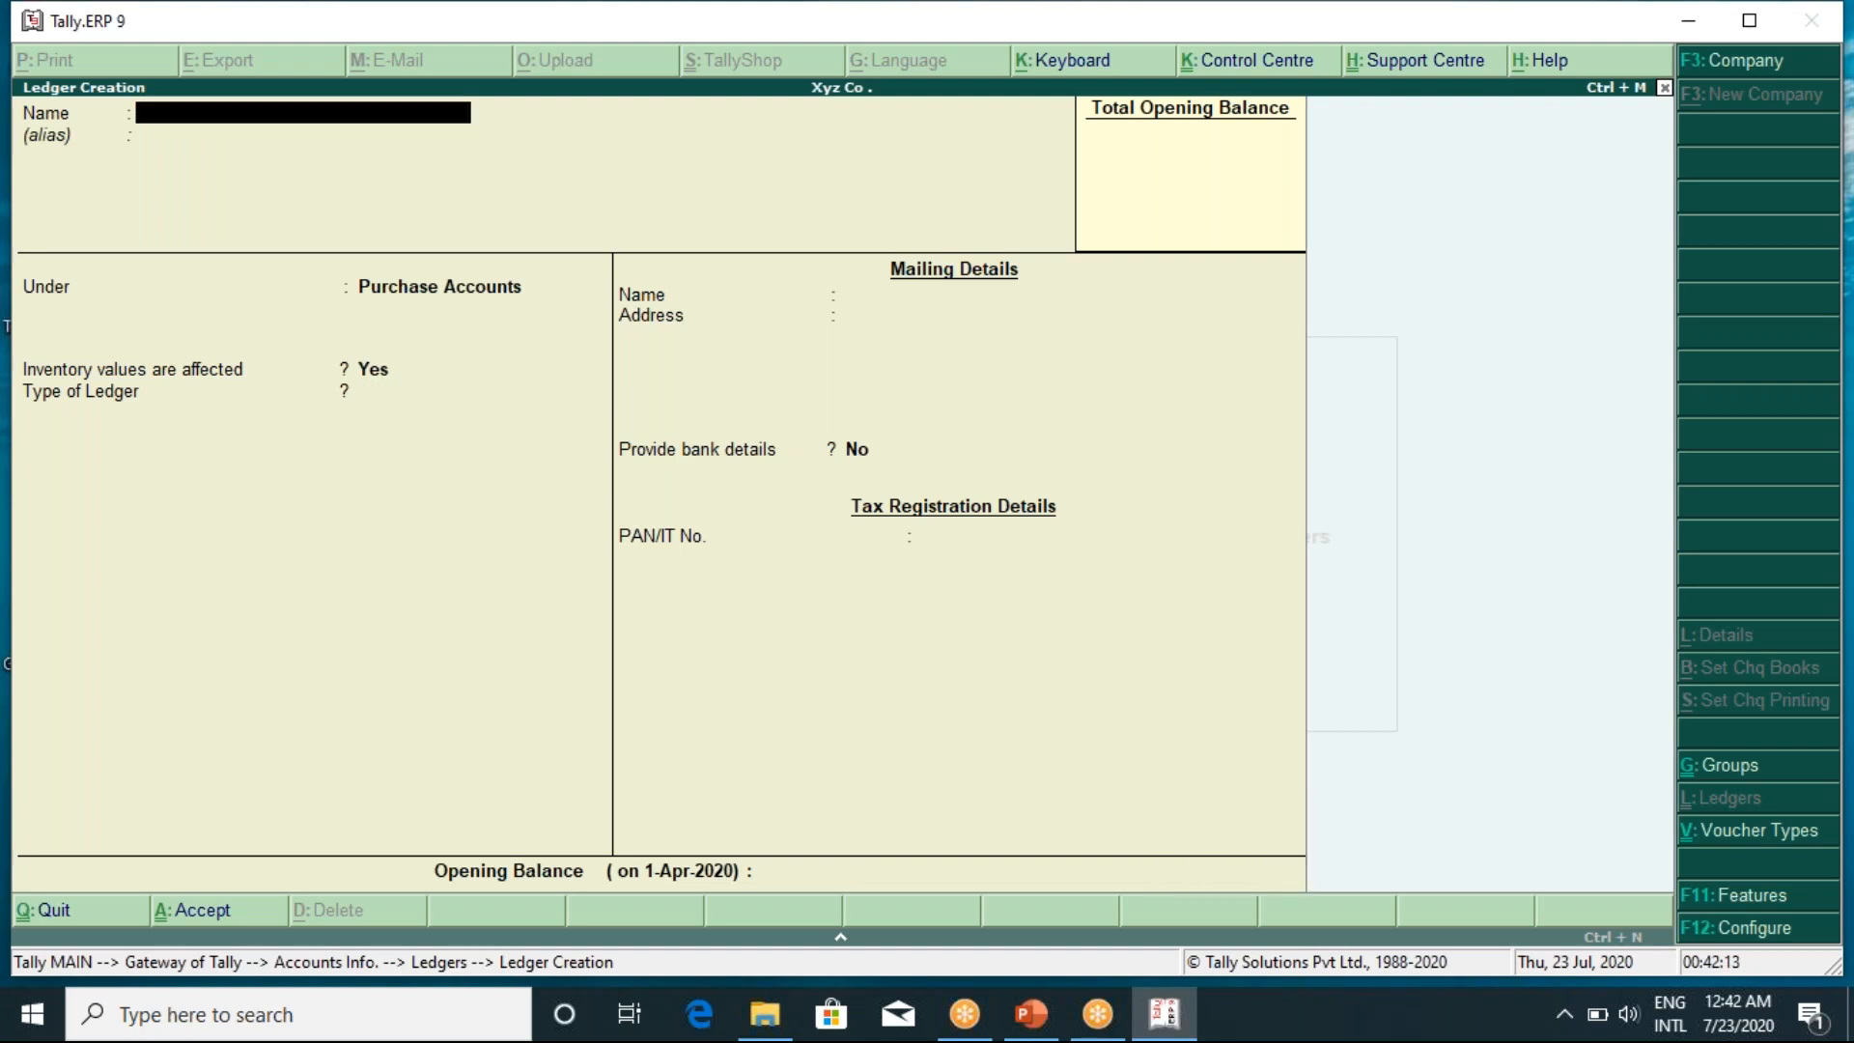
# Create a Purchase Return ledger under Purchase Accounts, then name the next ledger Octroi
pyautogui.write('Purchase Return')
pyautogui.press('Return')
pyautogui.press('Return')
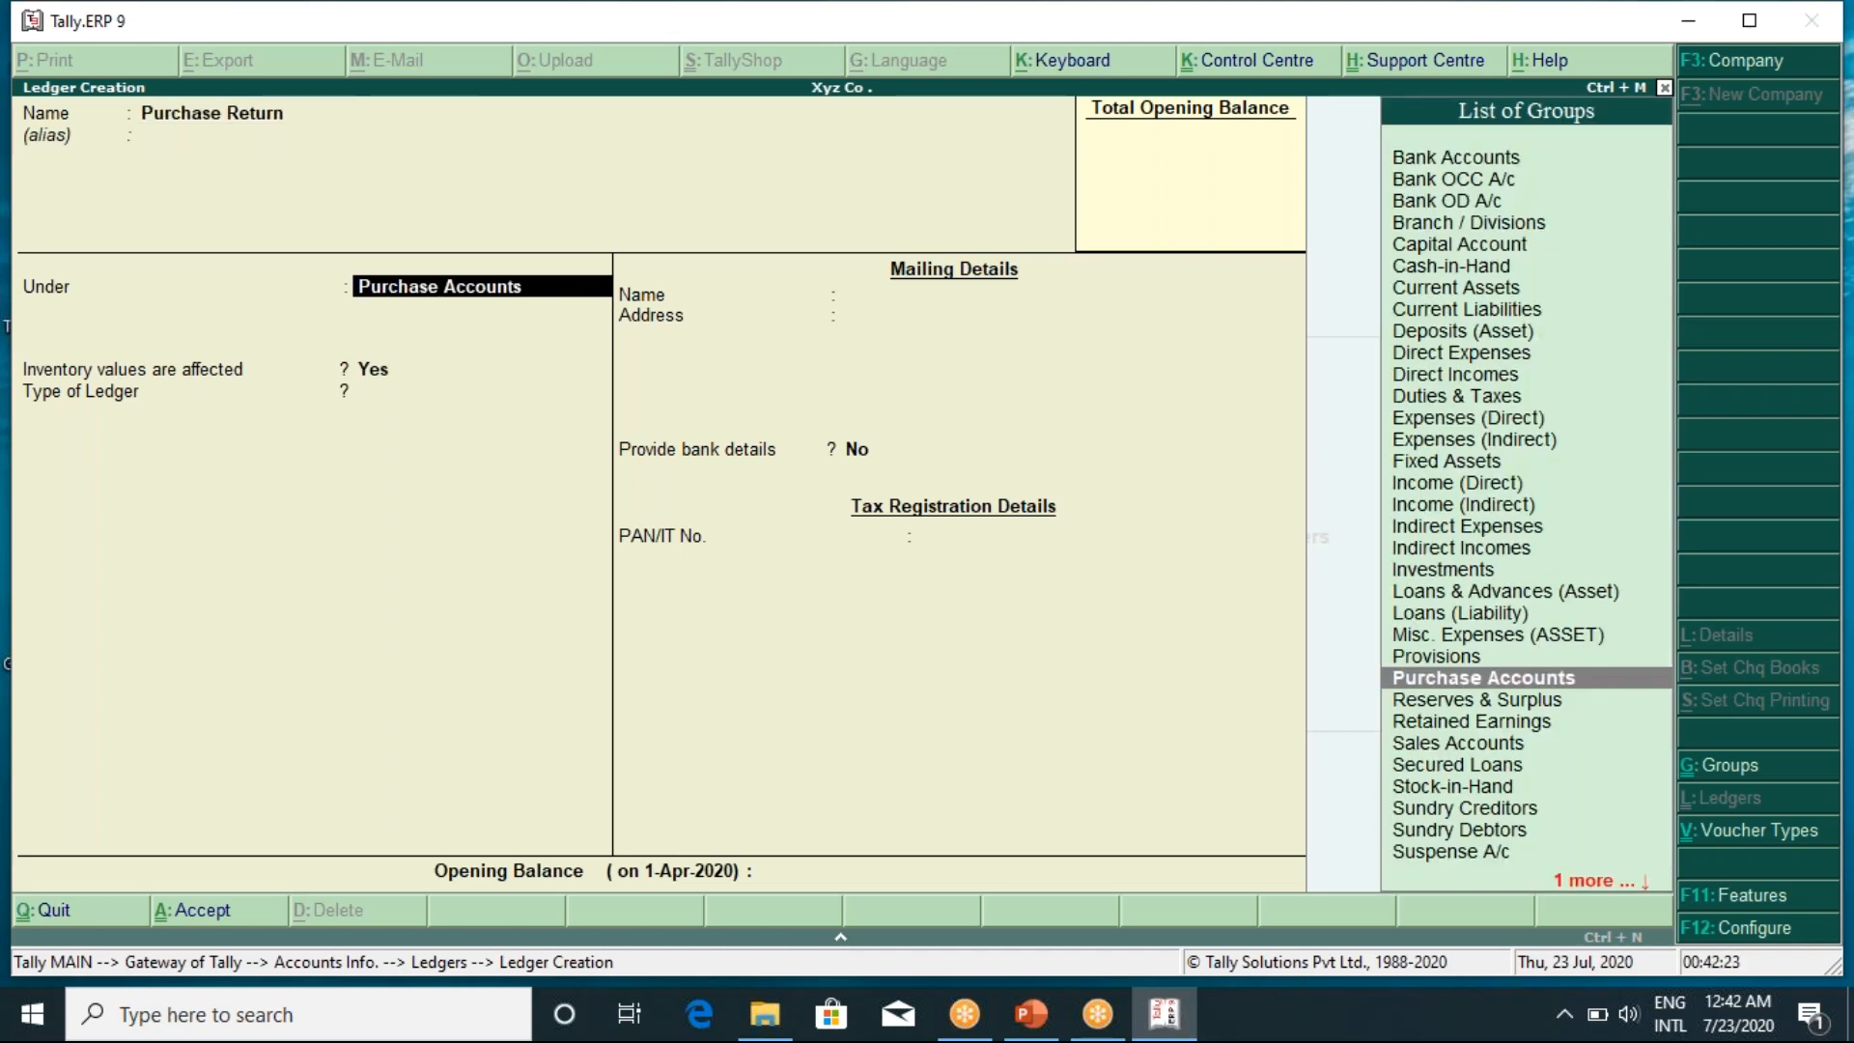
pyautogui.press('Return')
pyautogui.press('Return')
pyautogui.press('Return')
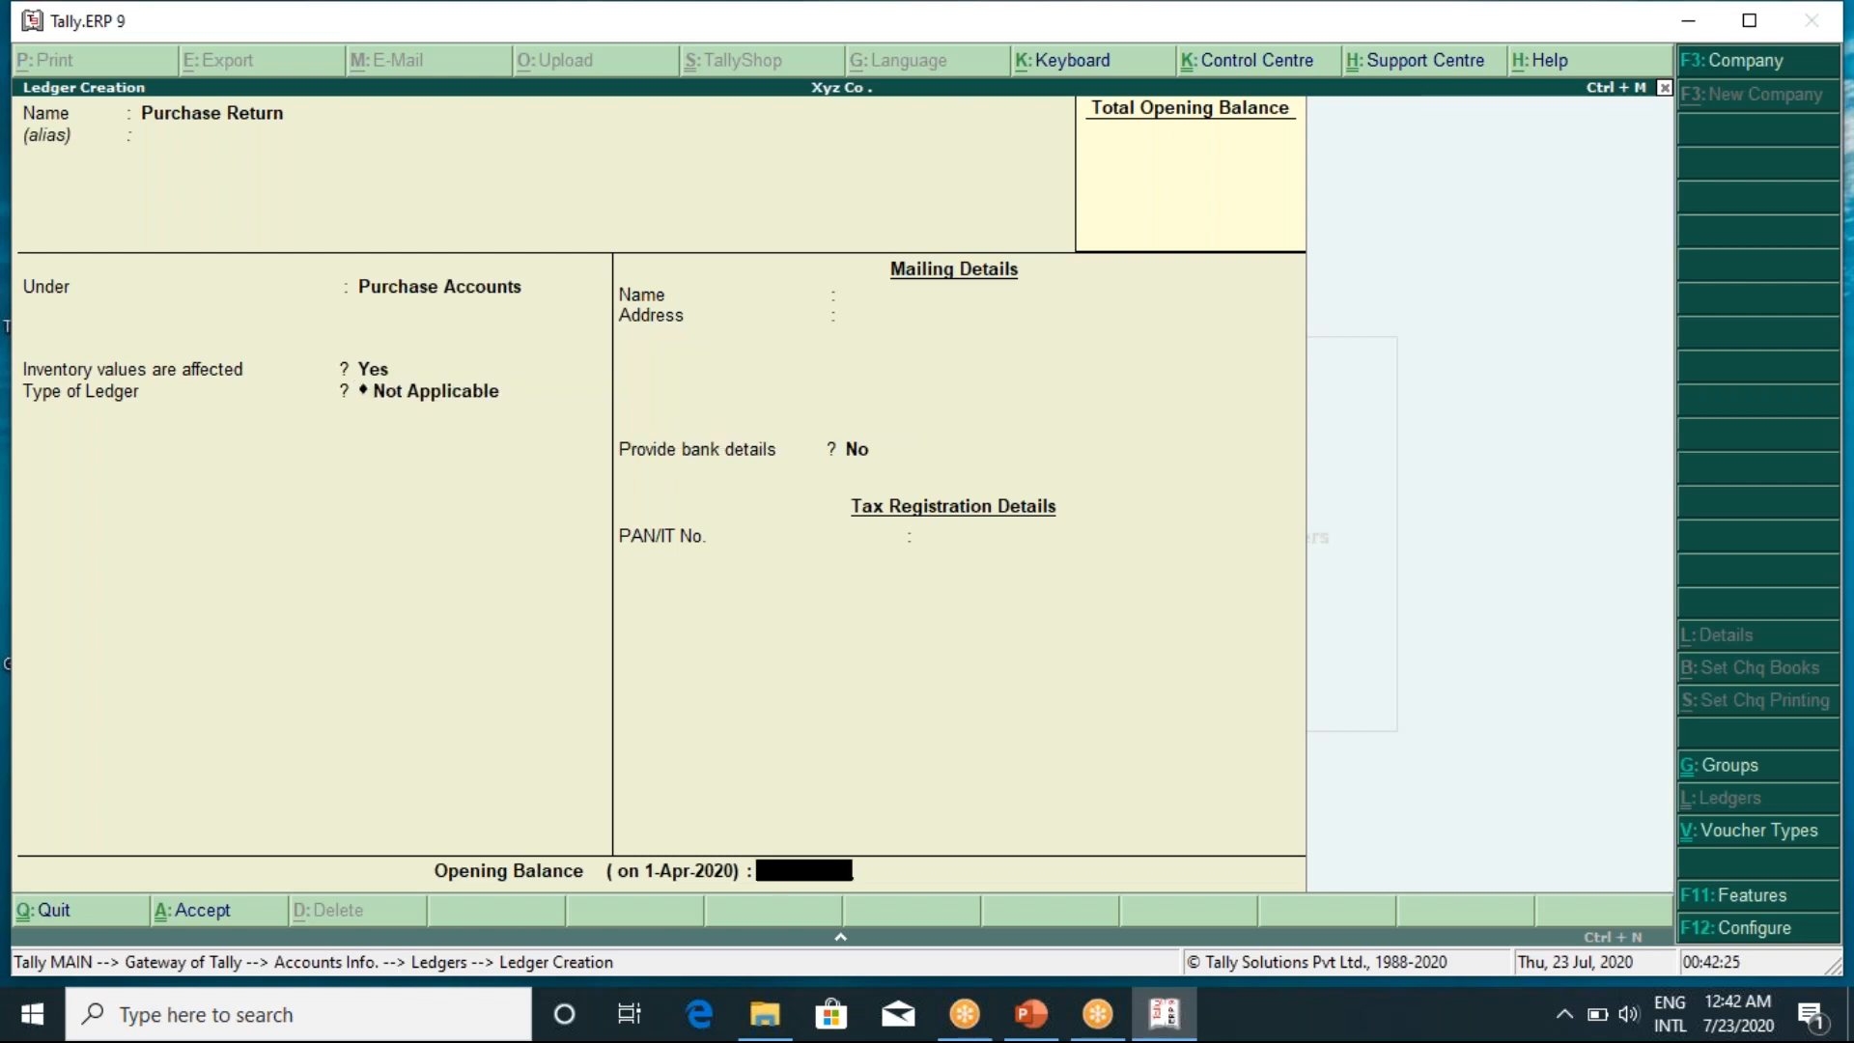
pyautogui.press('Return')
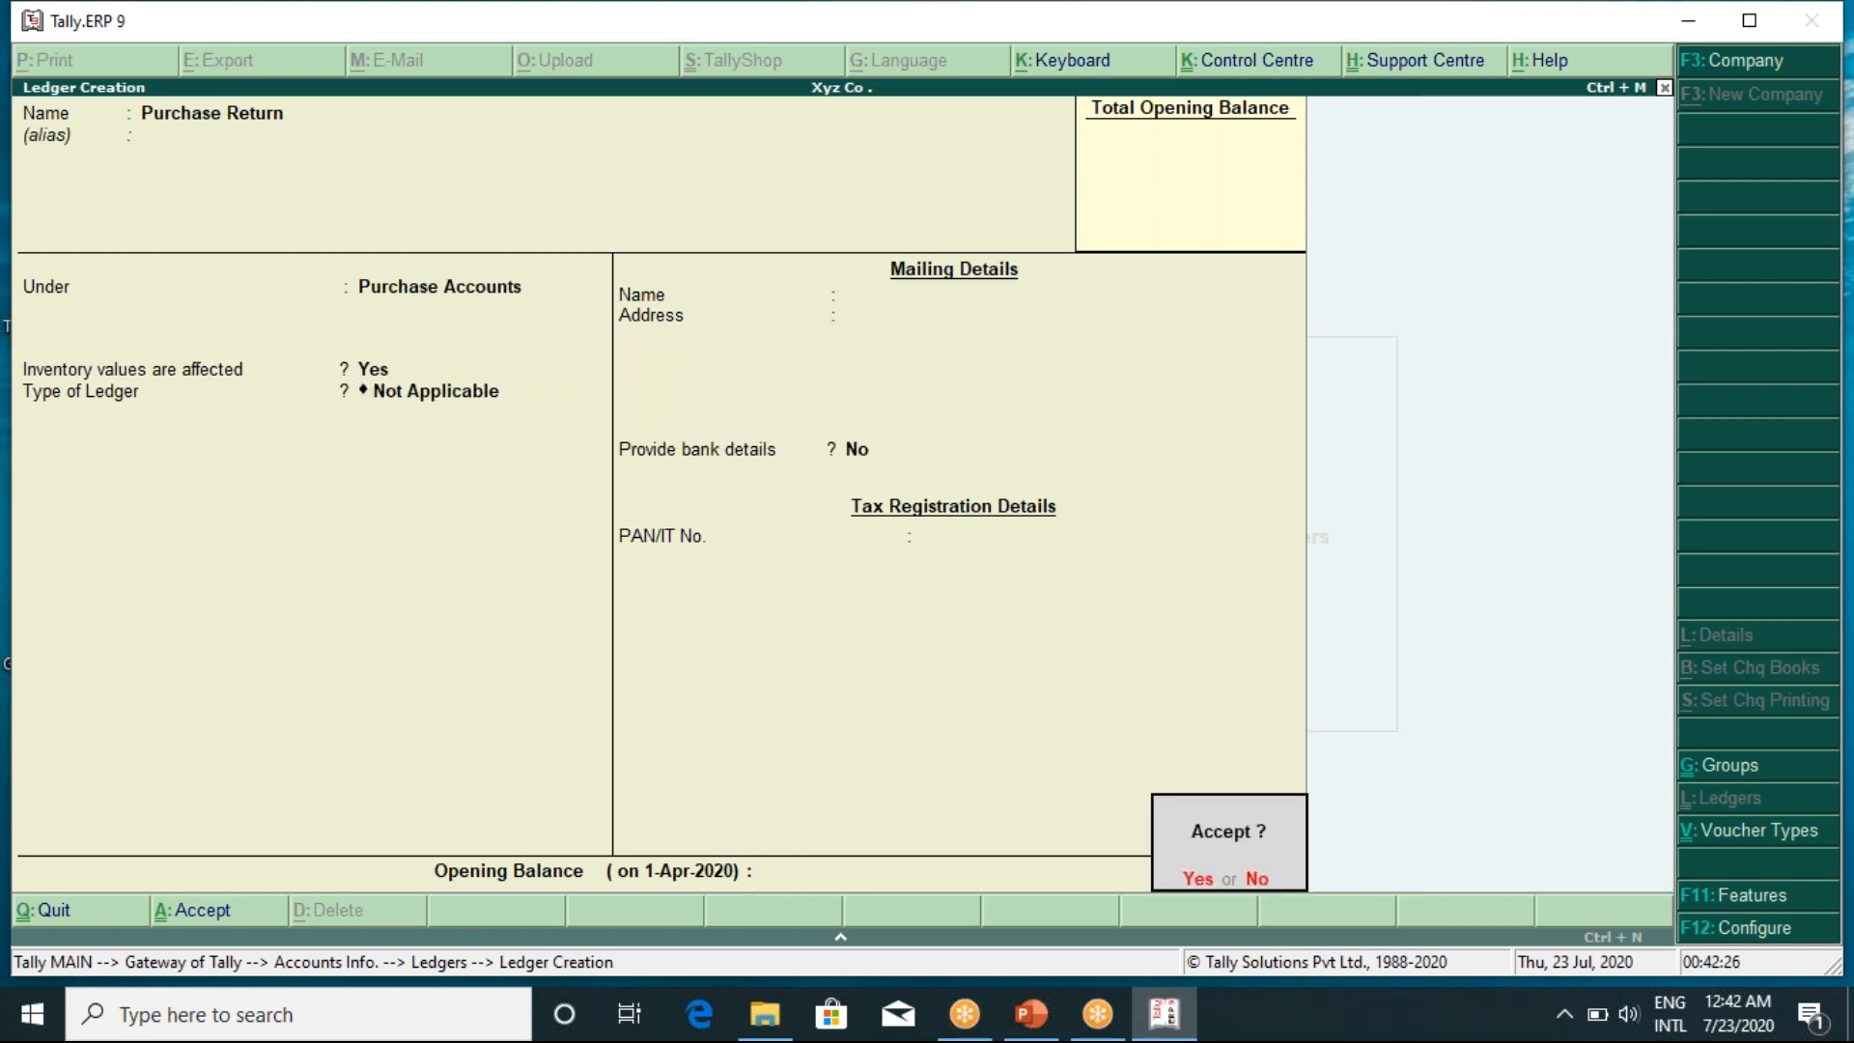
pyautogui.press('Return')
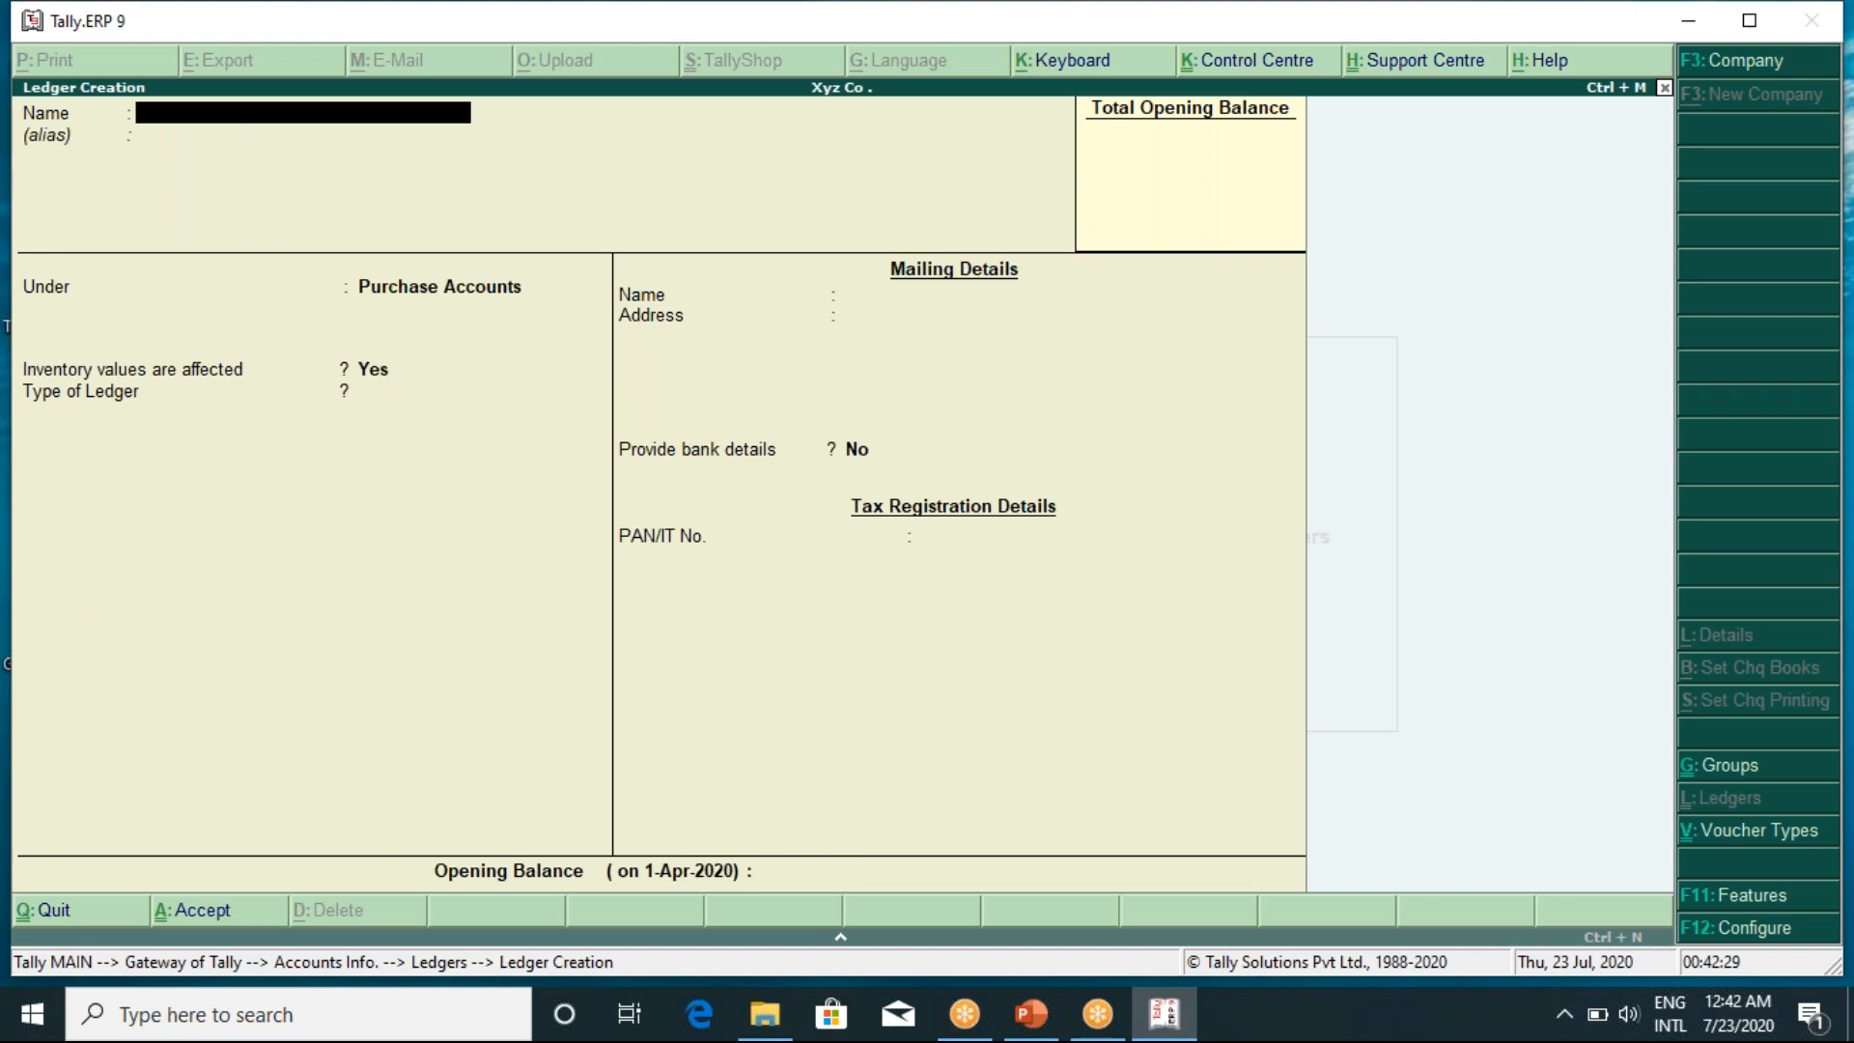
pyautogui.write('Octroi')
# Put the Octroi ledger under Direct Expenses and save it
pyautogui.press('Return')
pyautogui.press('Return')
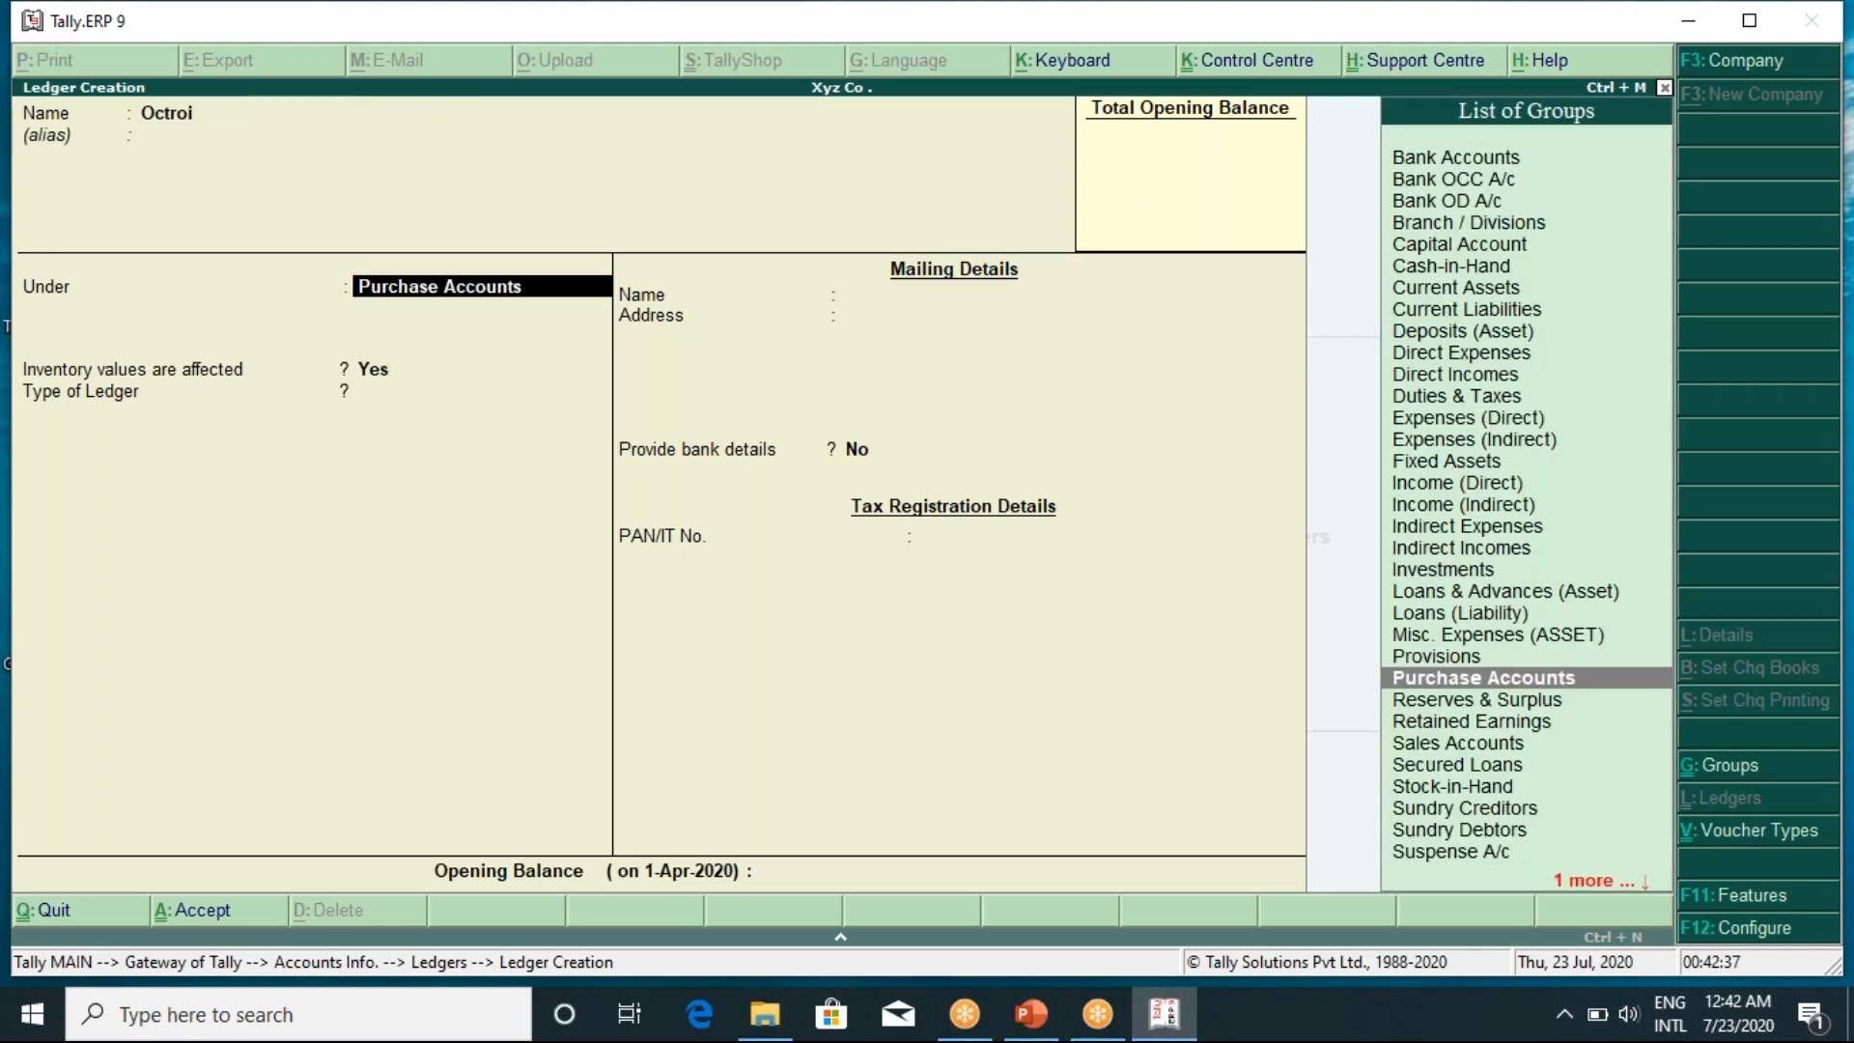
pyautogui.write('D')
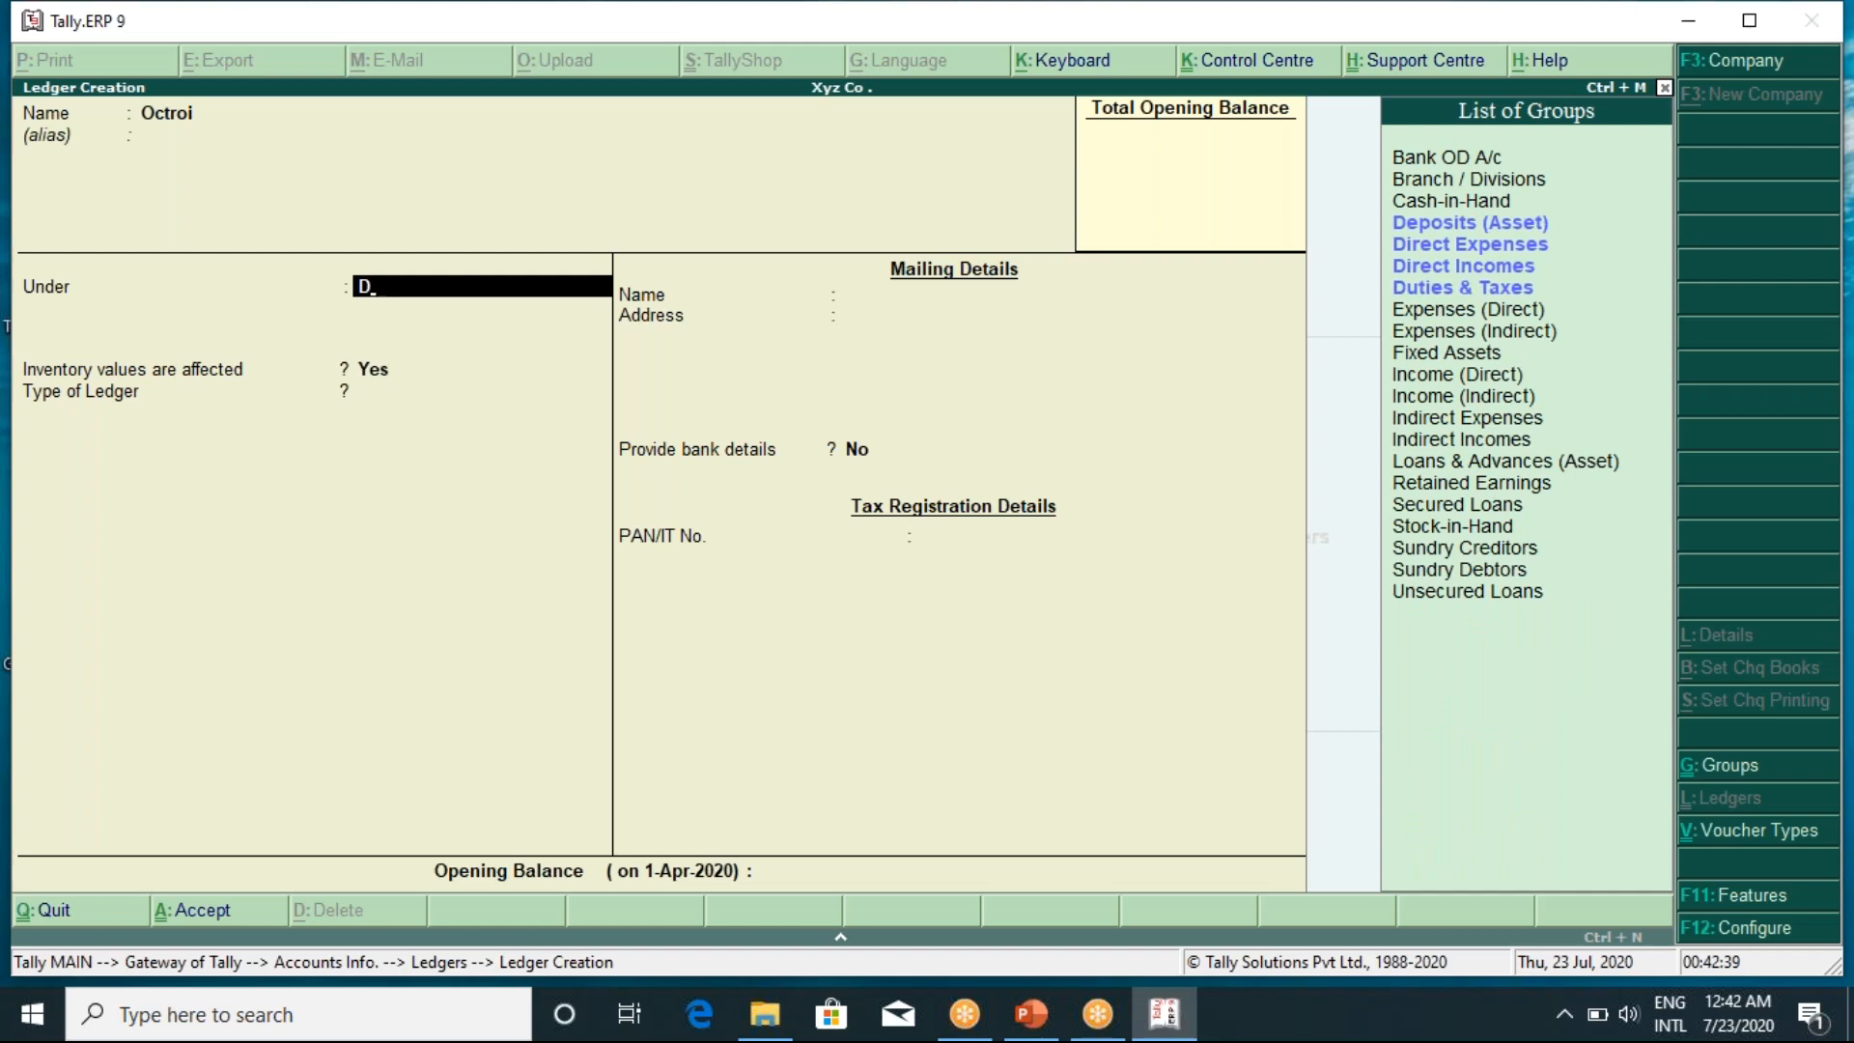
pyautogui.press('Down')
pyautogui.press('Return')
pyautogui.press('Return')
pyautogui.press('Return')
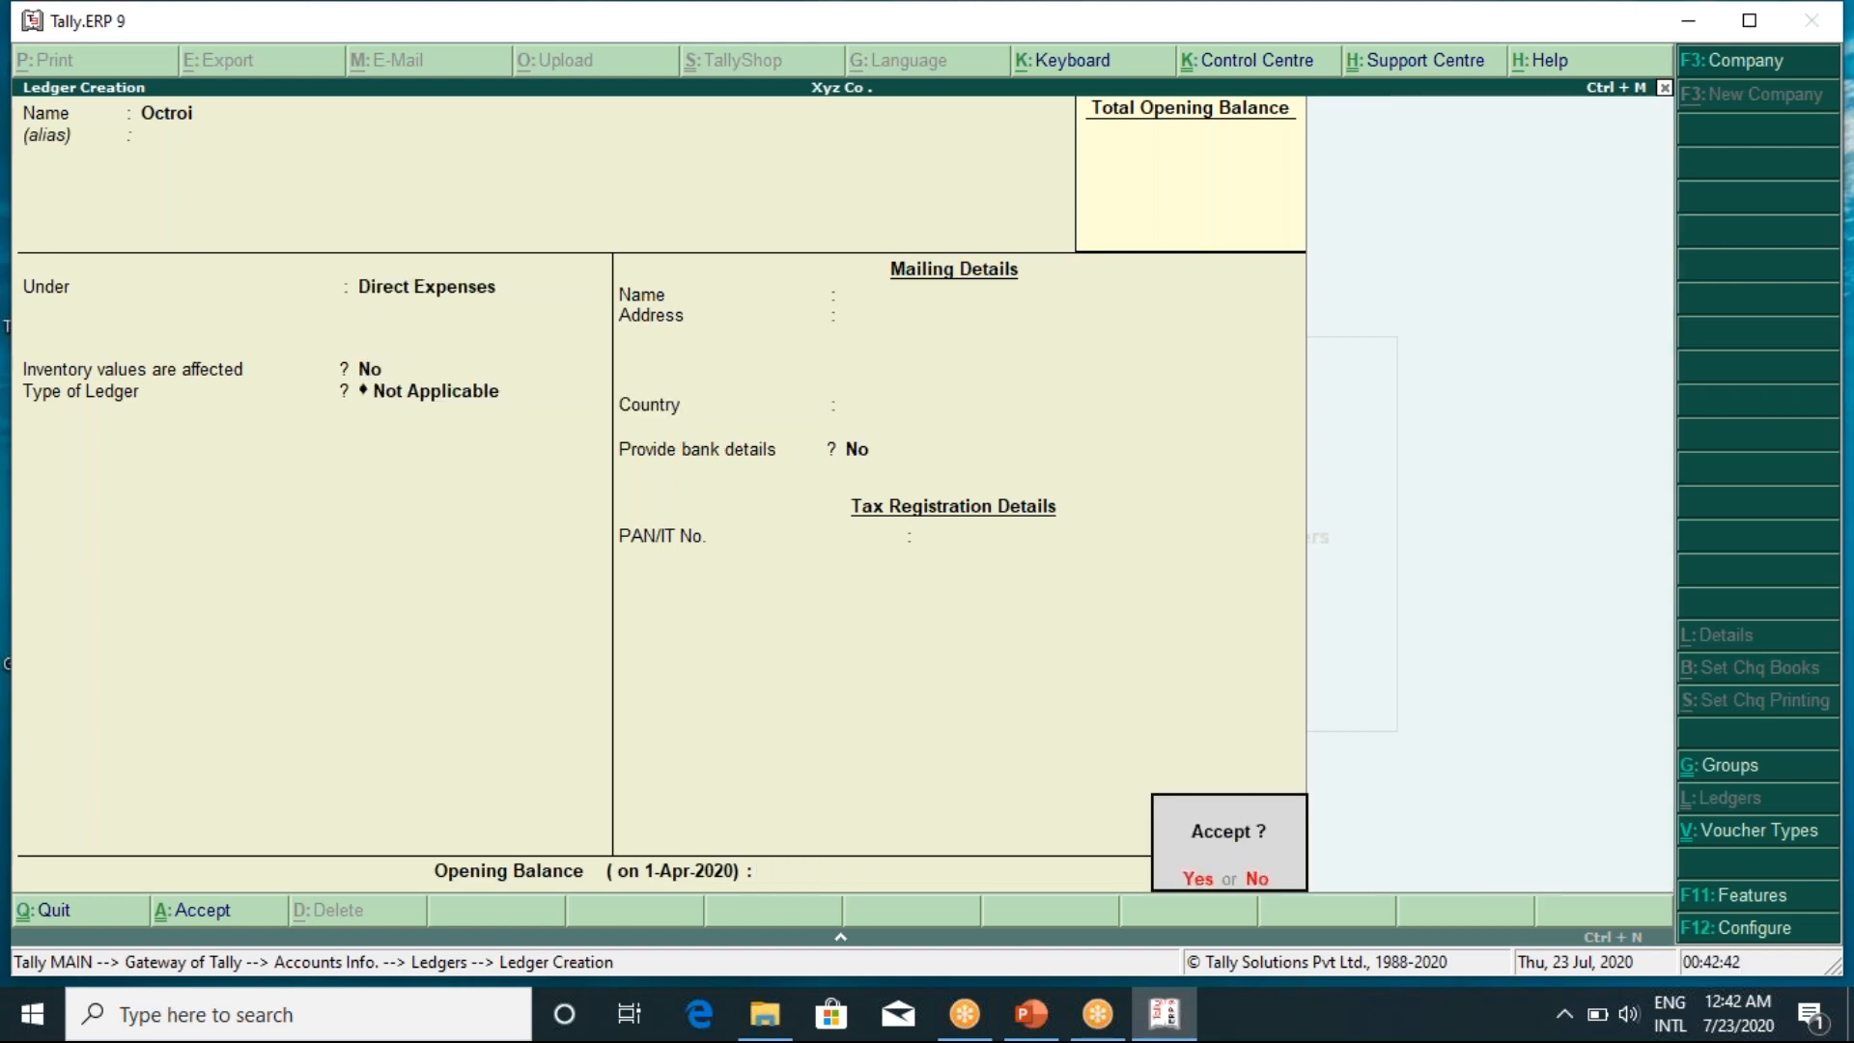
pyautogui.press('Return')
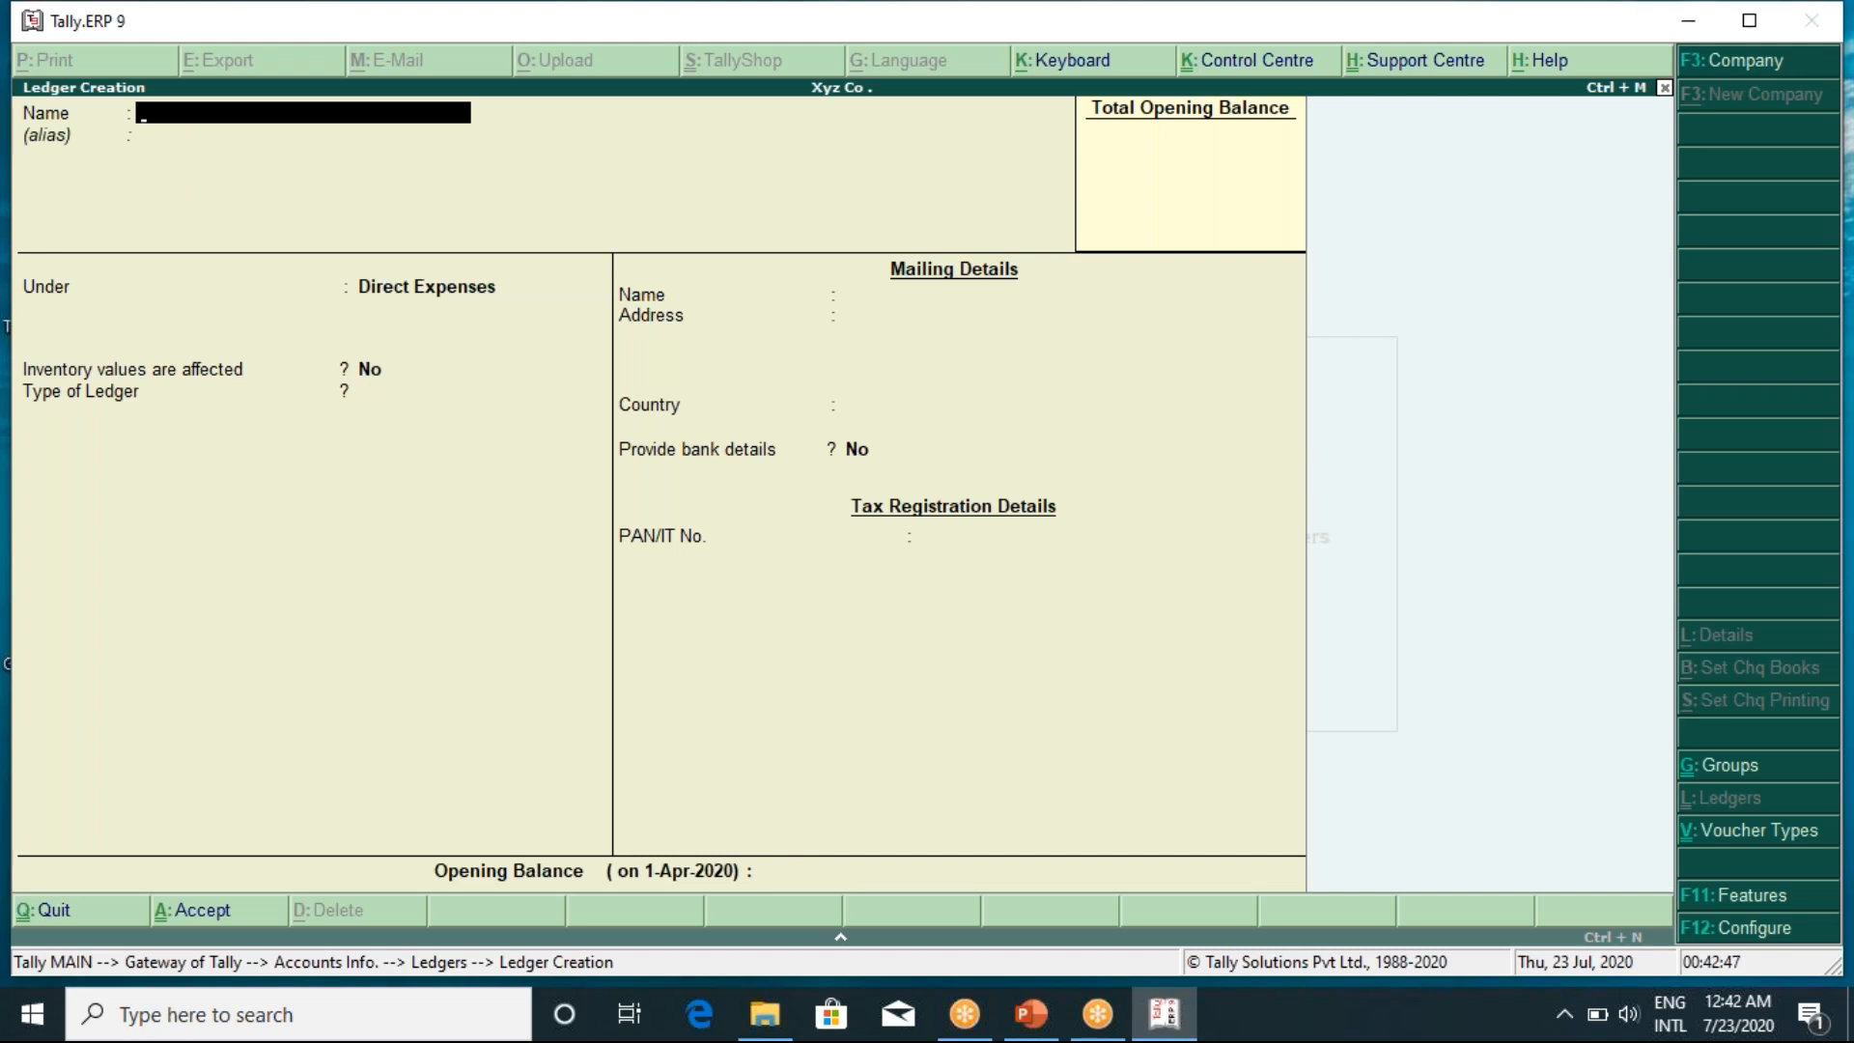
# Create a Wages ledger under Direct Expenses, then name the next ledger Coal Gas Water
pyautogui.write('Wages')
pyautogui.press('Return')
pyautogui.press('Return')
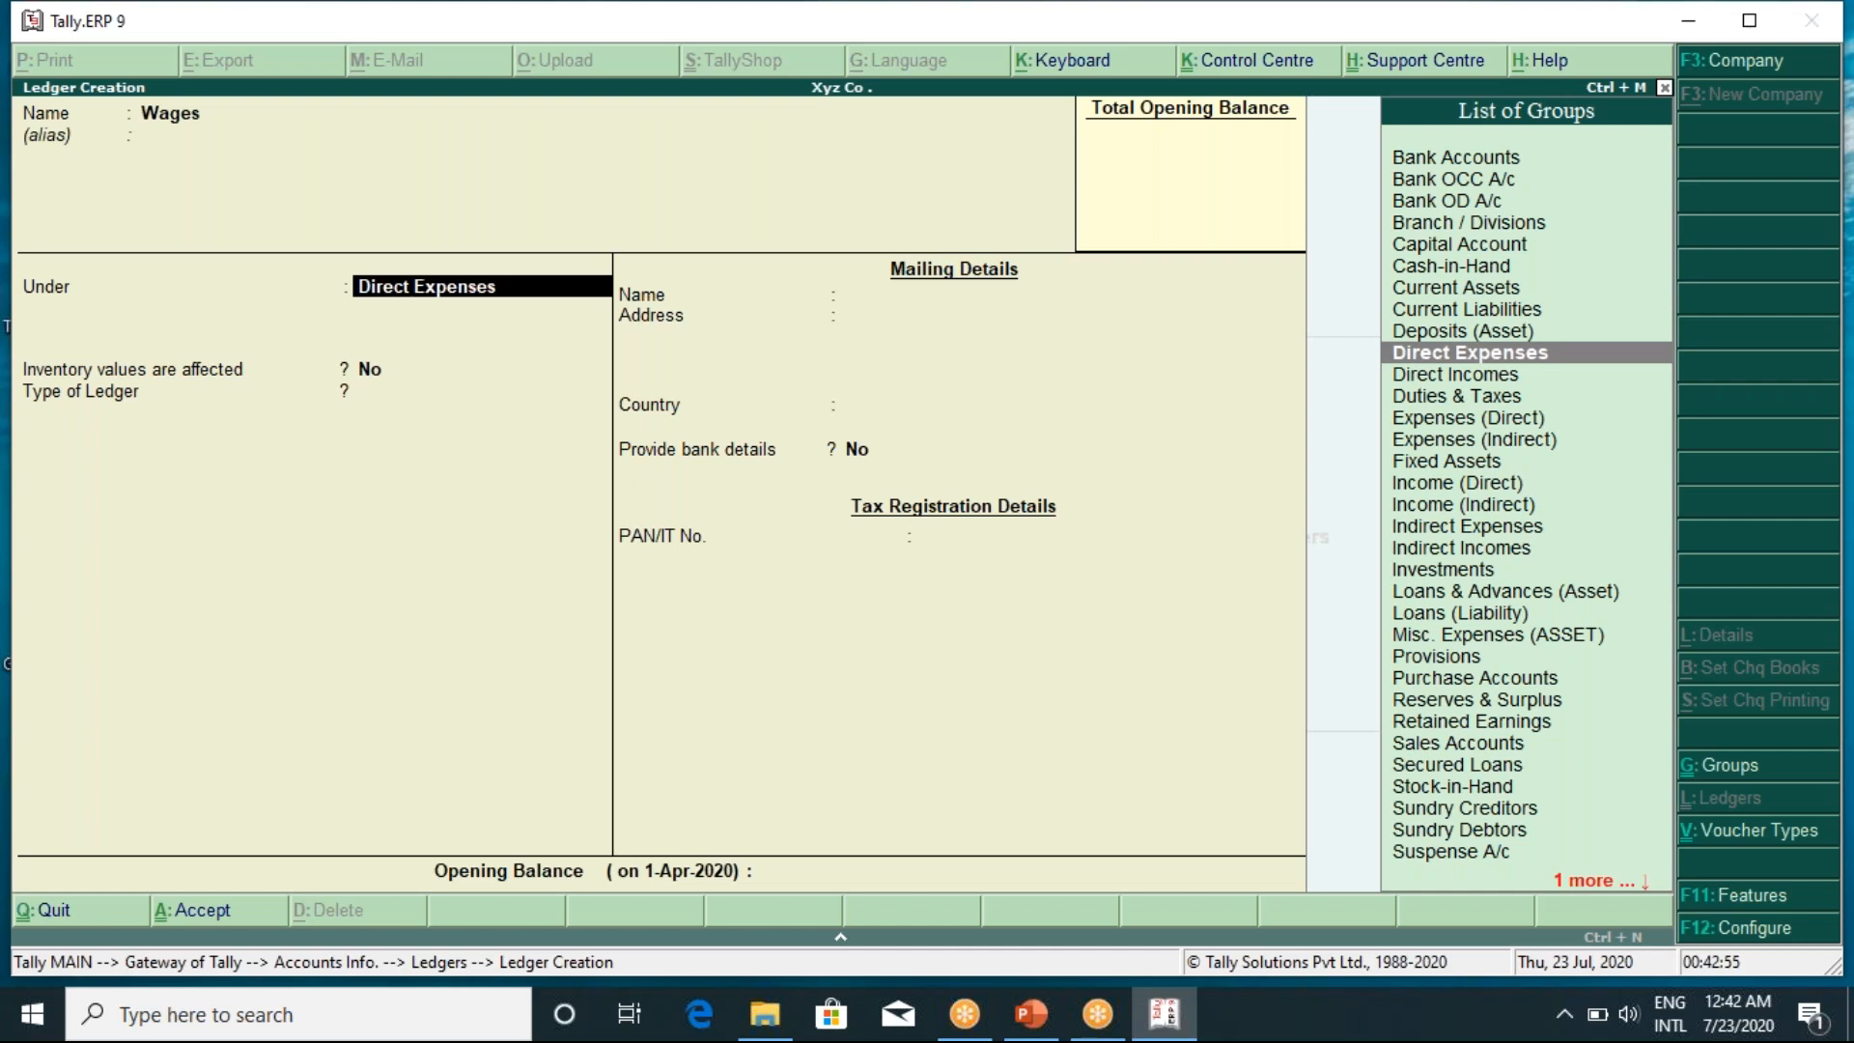
pyautogui.press('Return')
pyautogui.press('Return')
pyautogui.press('Return')
pyautogui.press('Return')
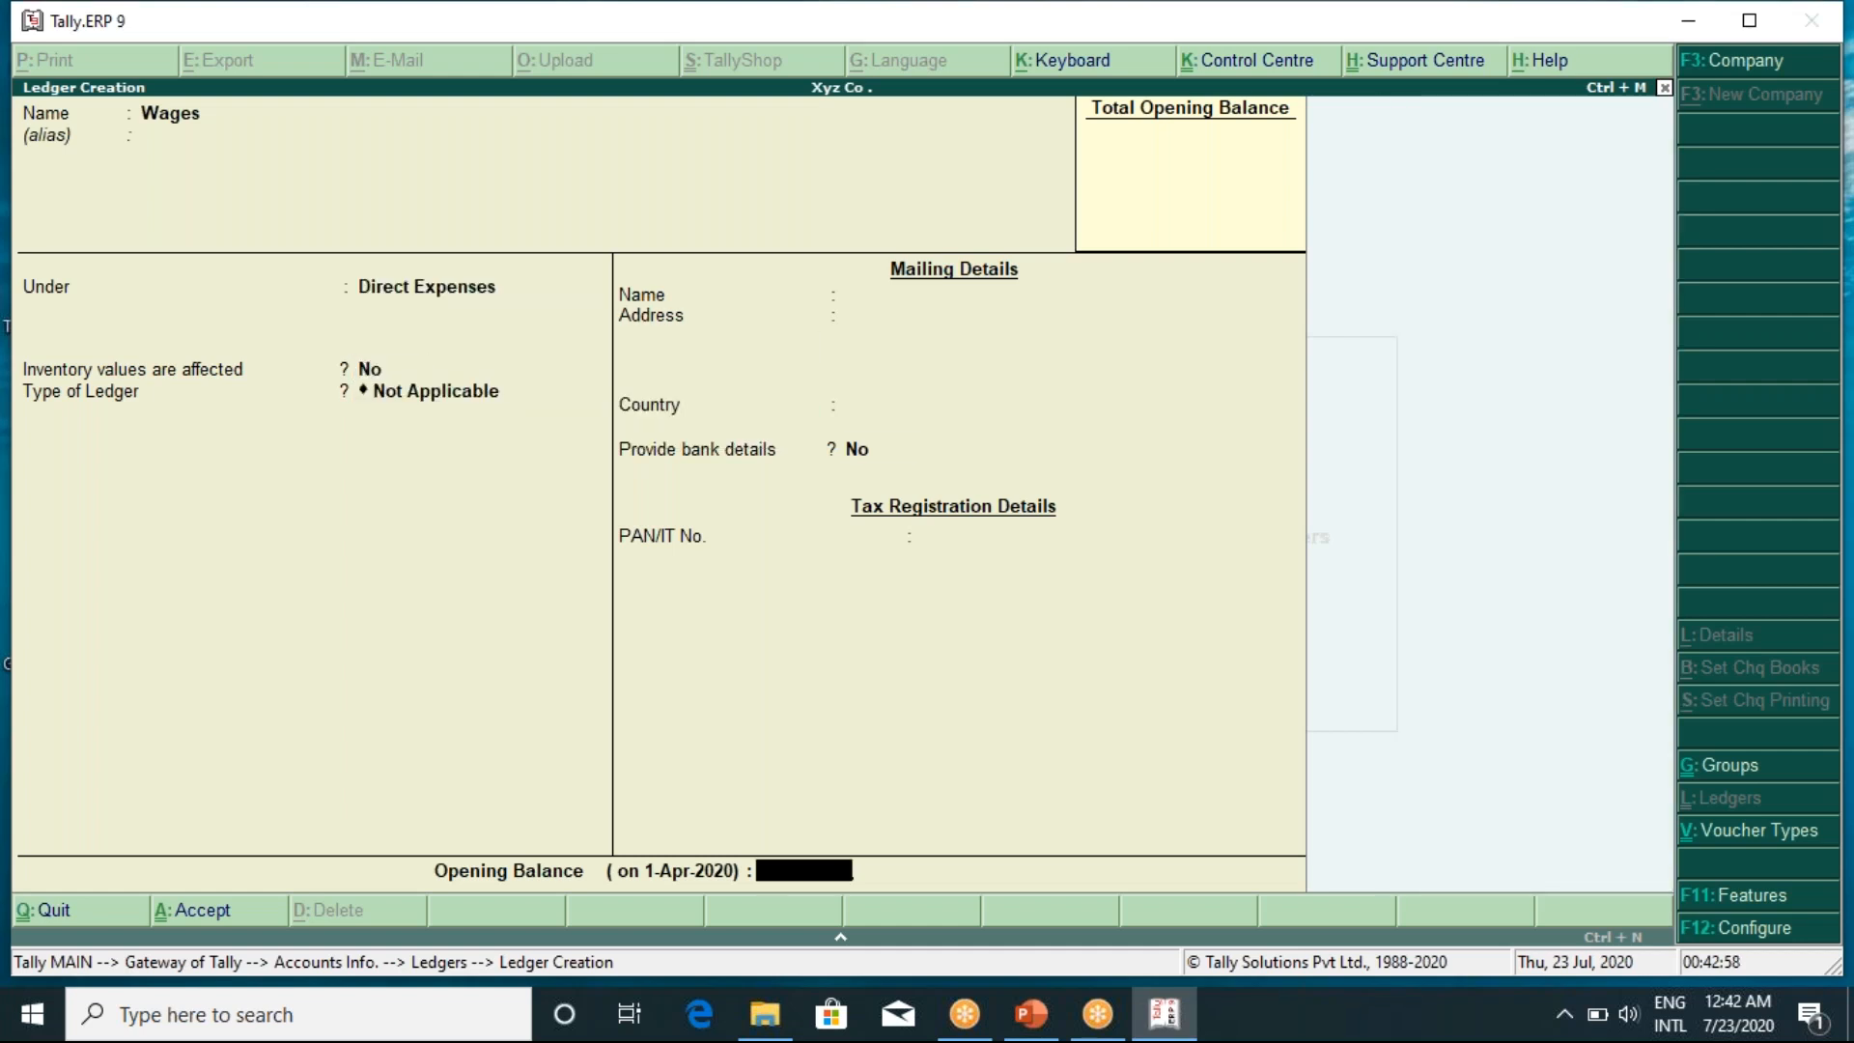
pyautogui.press('Return')
pyautogui.press('Return')
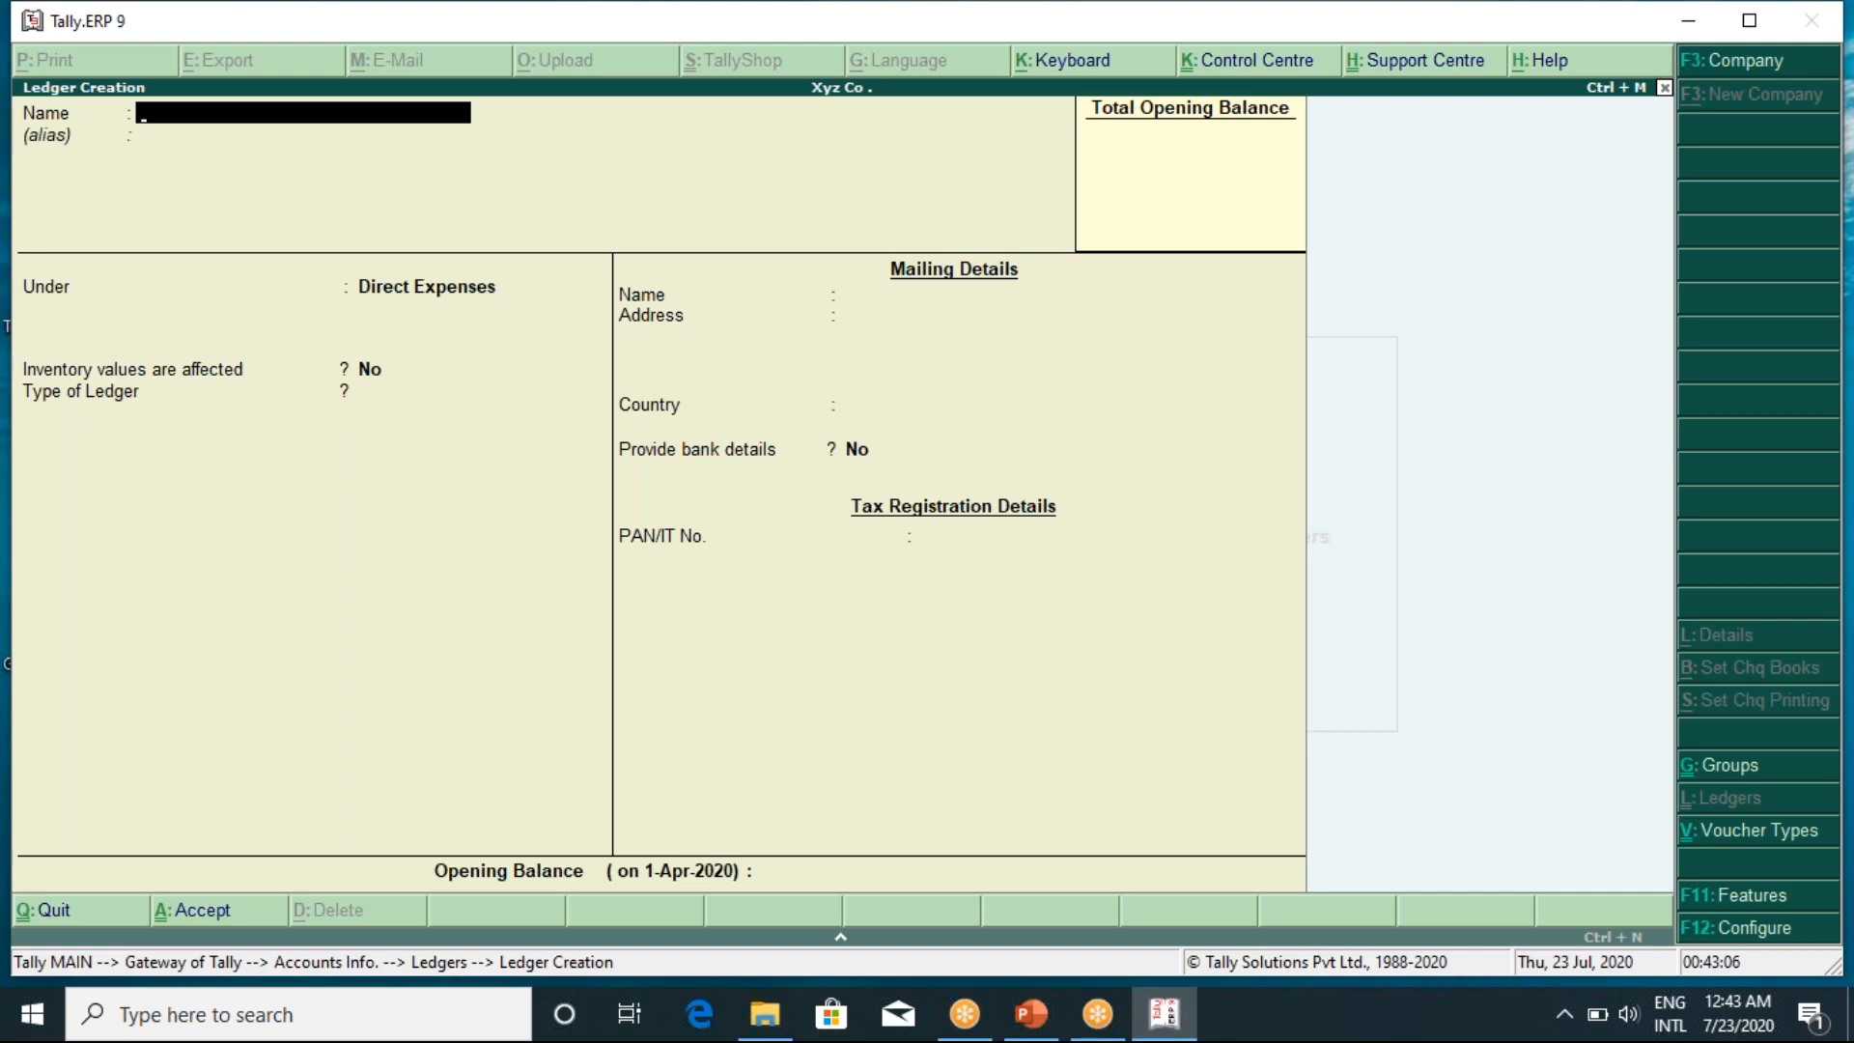
pyautogui.write('Coal Gas Water')
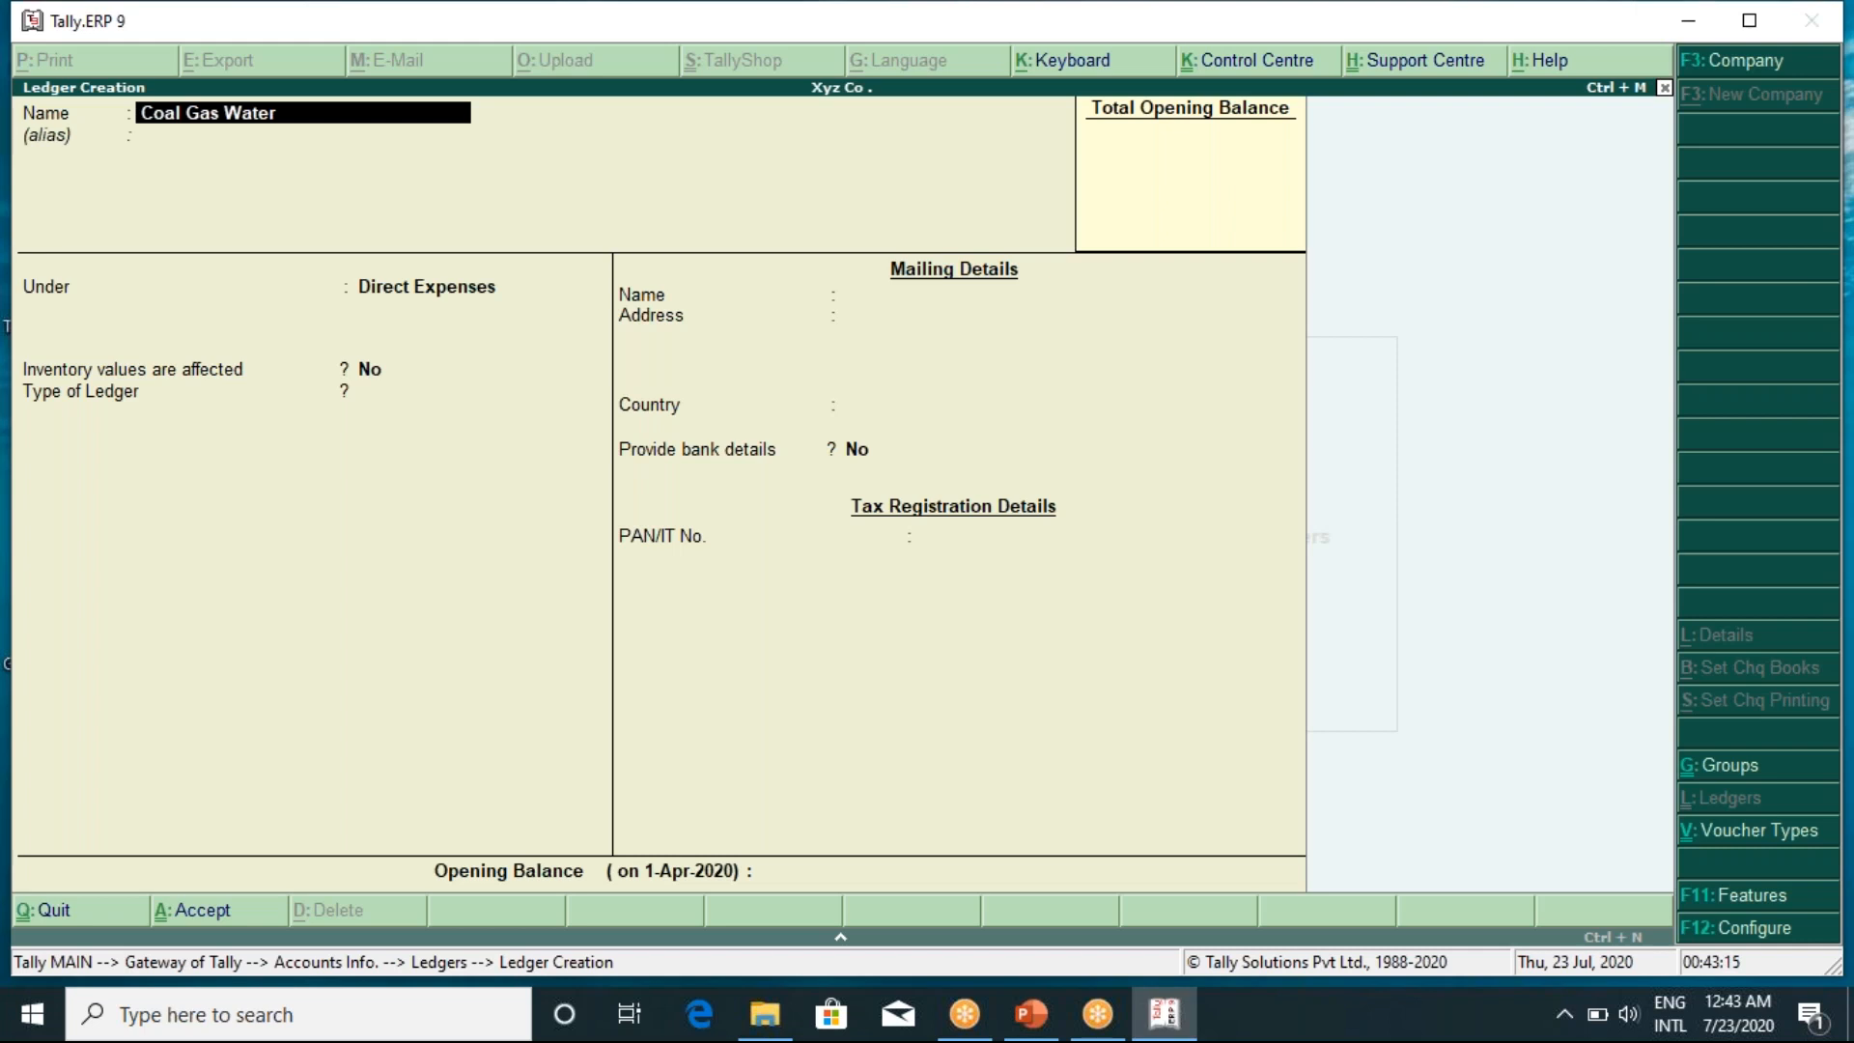
# Save Coal Gas Water and create an Oil and Fuel ledger, both under Direct Expenses
pyautogui.press('Return')
pyautogui.press('Return')
pyautogui.press('Return')
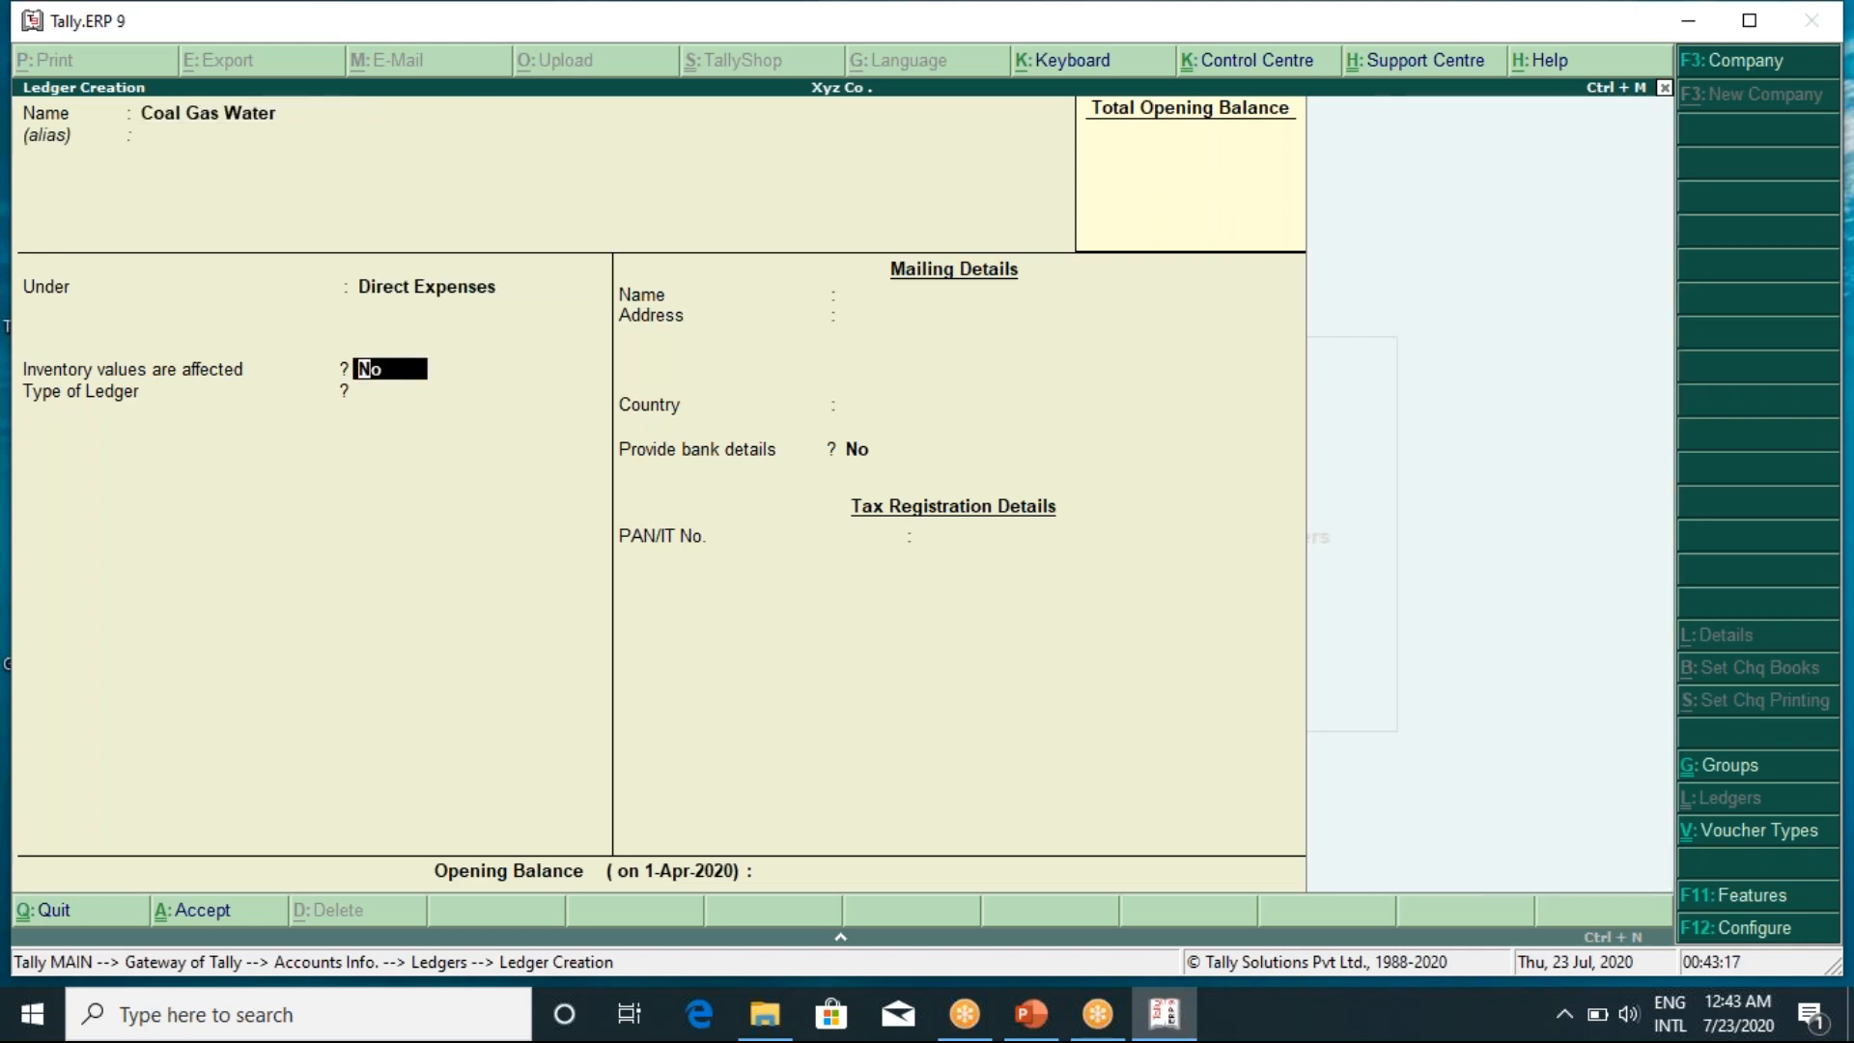
pyautogui.press('Return')
pyautogui.press('Return')
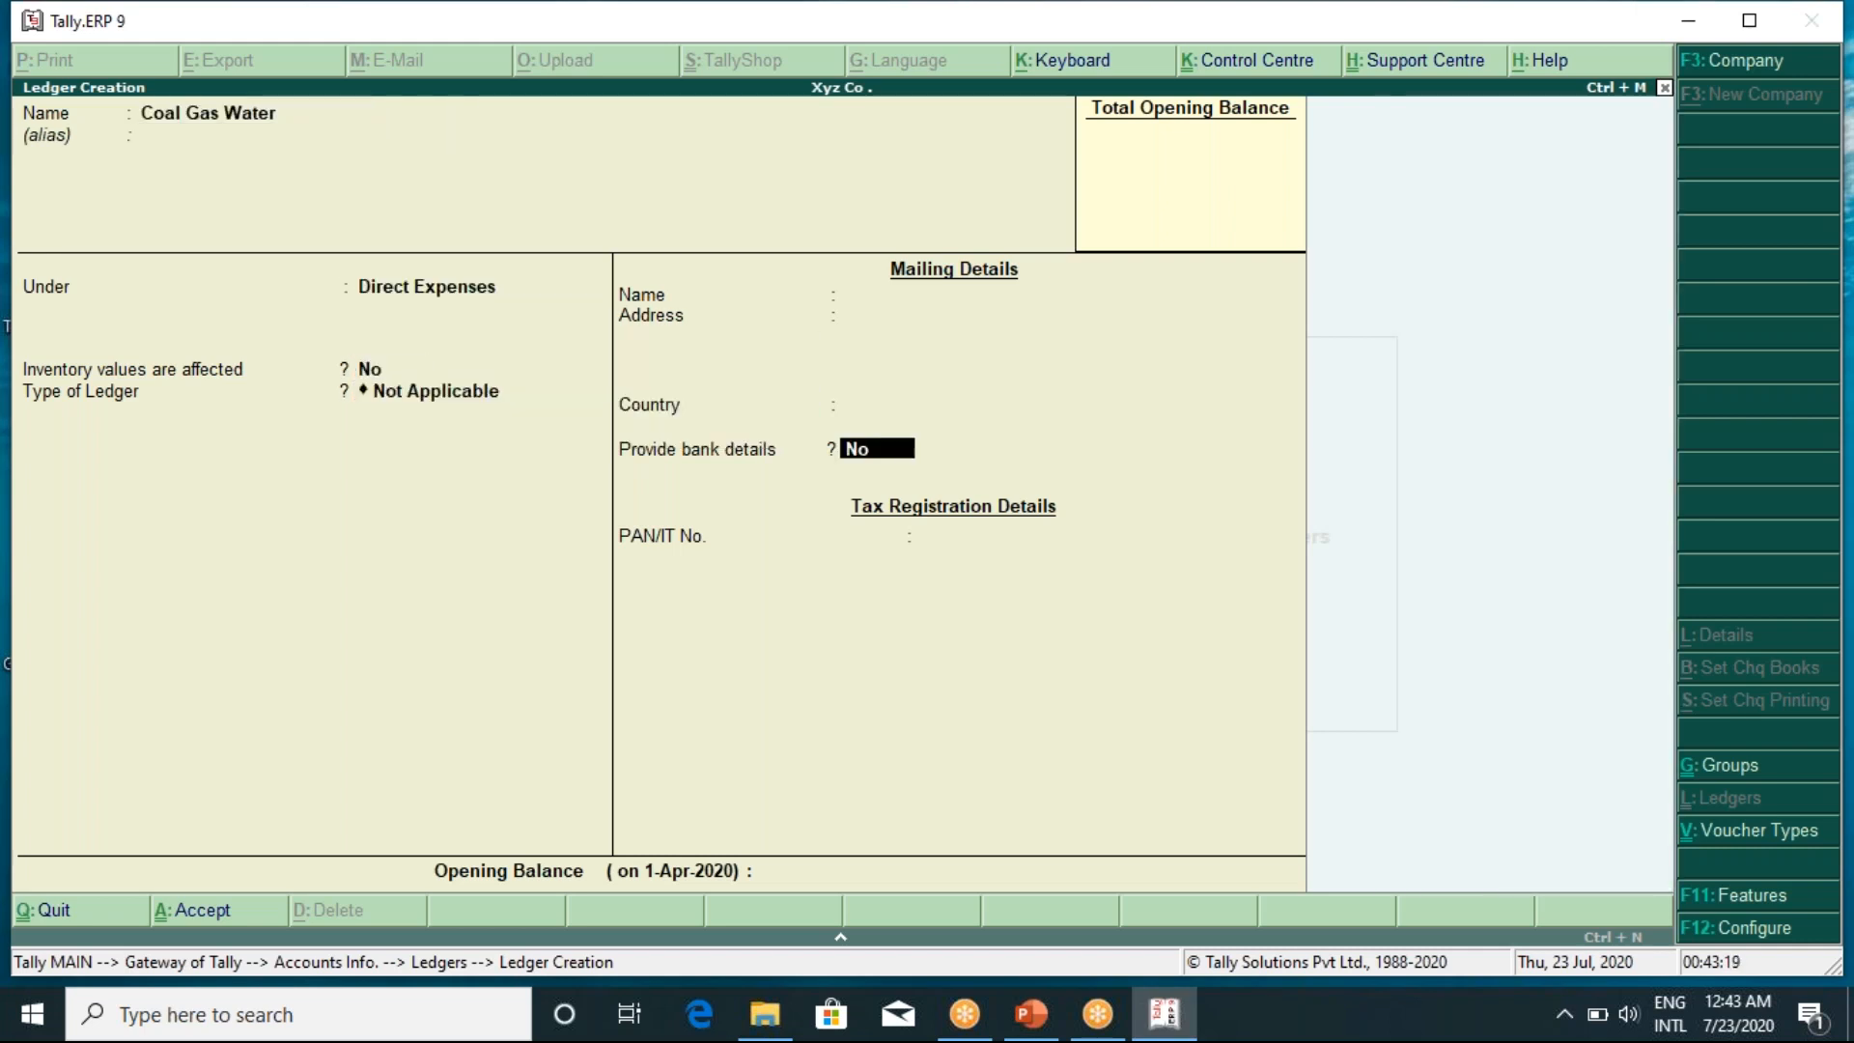
pyautogui.press('Return')
pyautogui.press('Return')
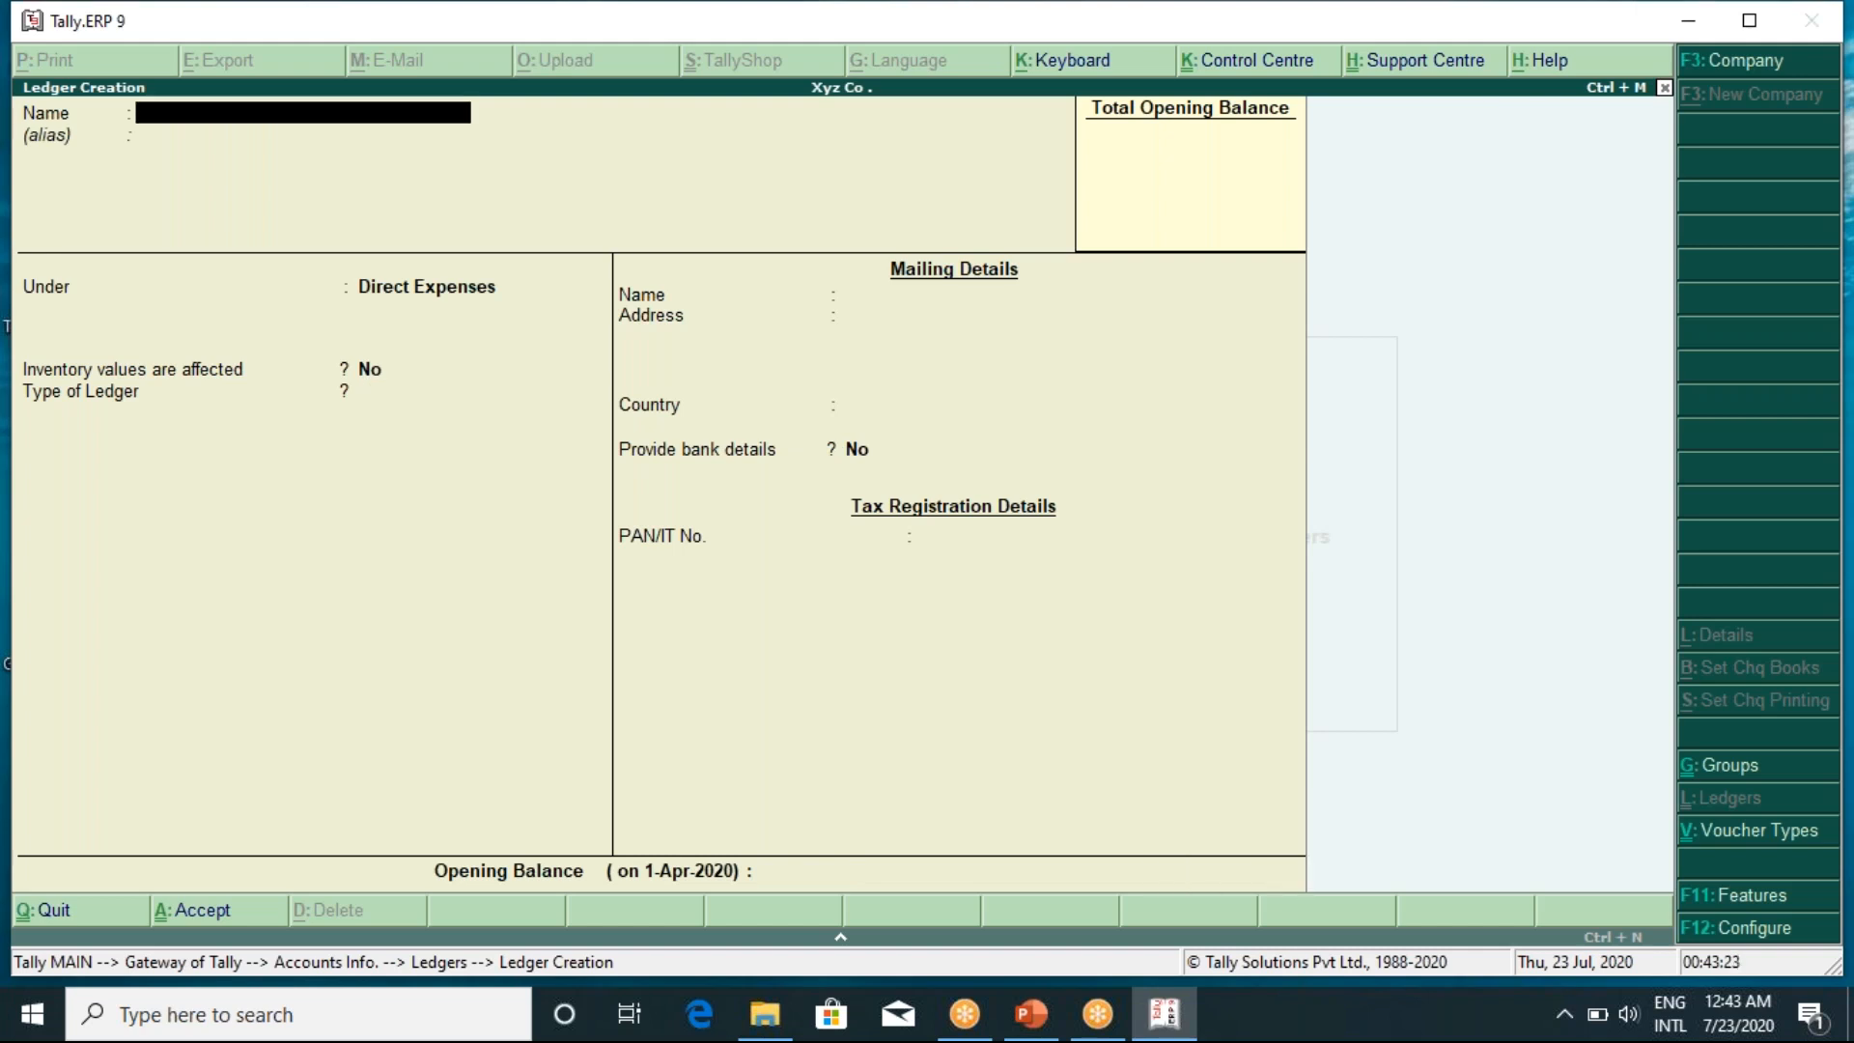
pyautogui.write('Oil and Fe')
pyautogui.press('BackSpace')
pyautogui.press('BackSpace')
pyautogui.write('fuel')
pyautogui.press('Return')
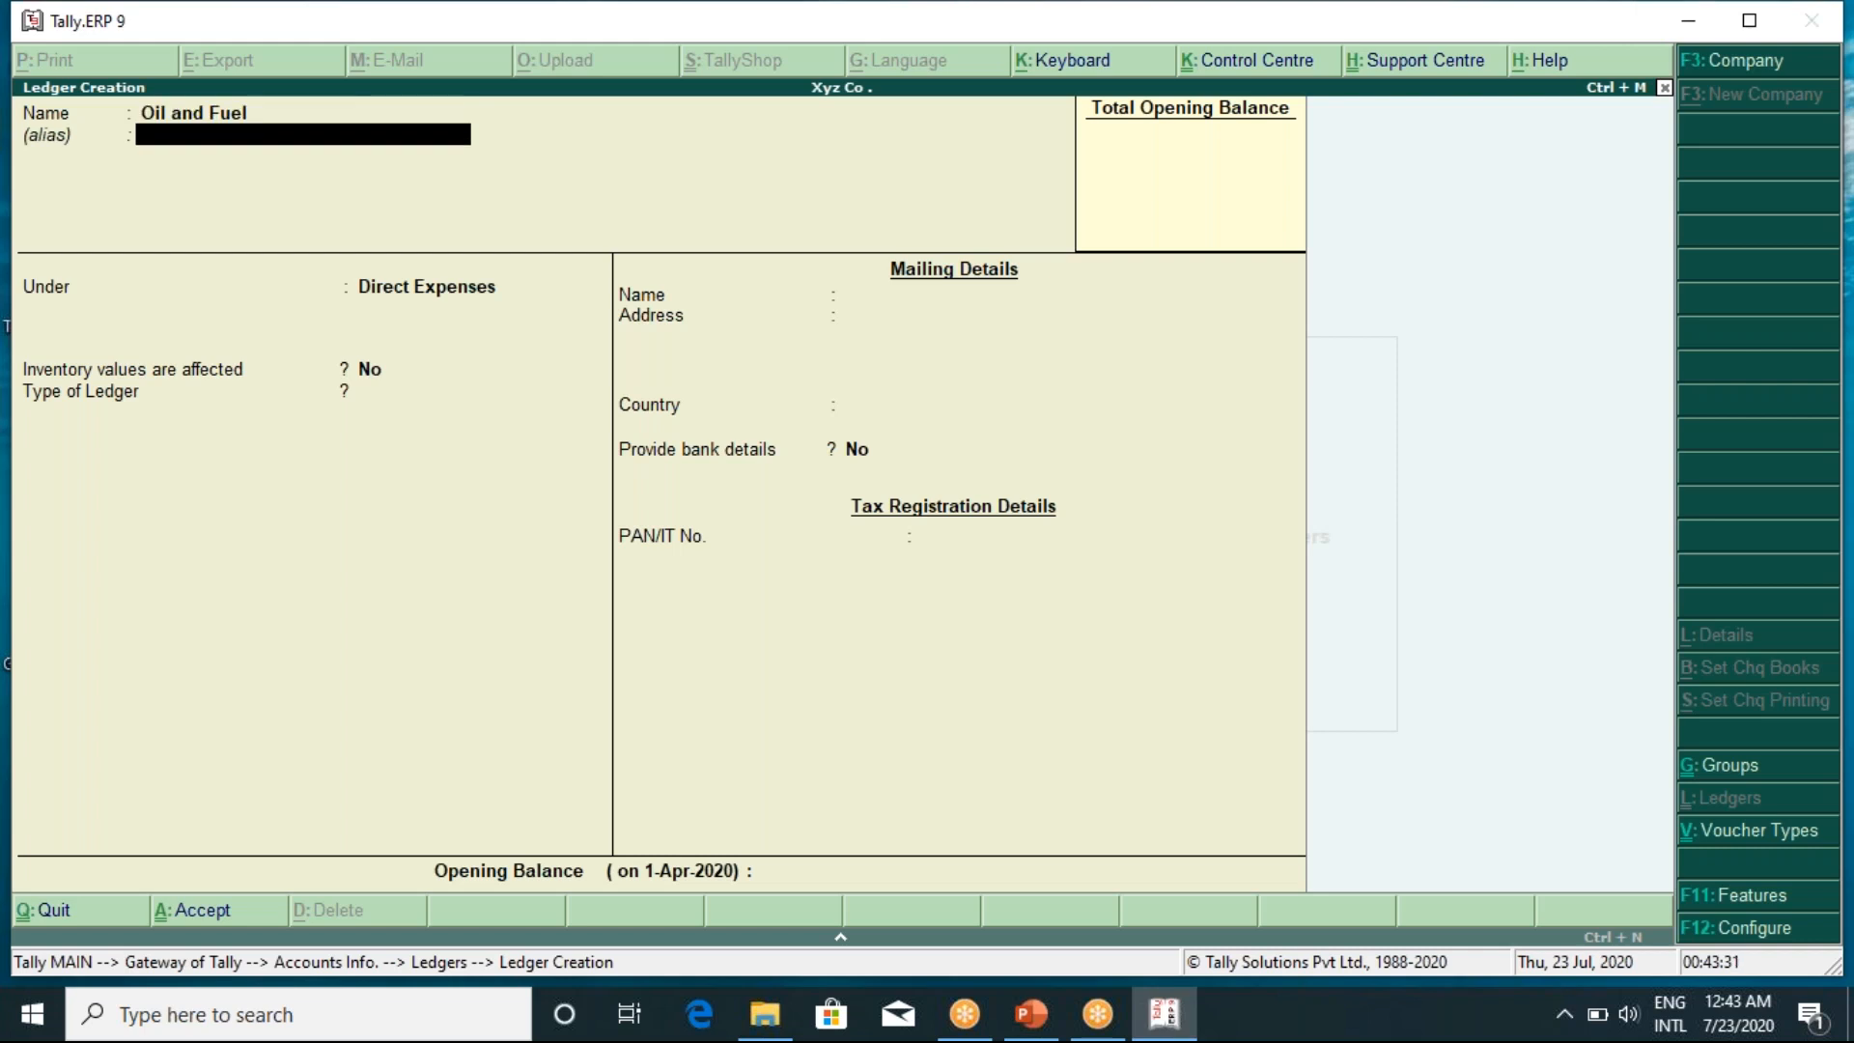
pyautogui.press('Return')
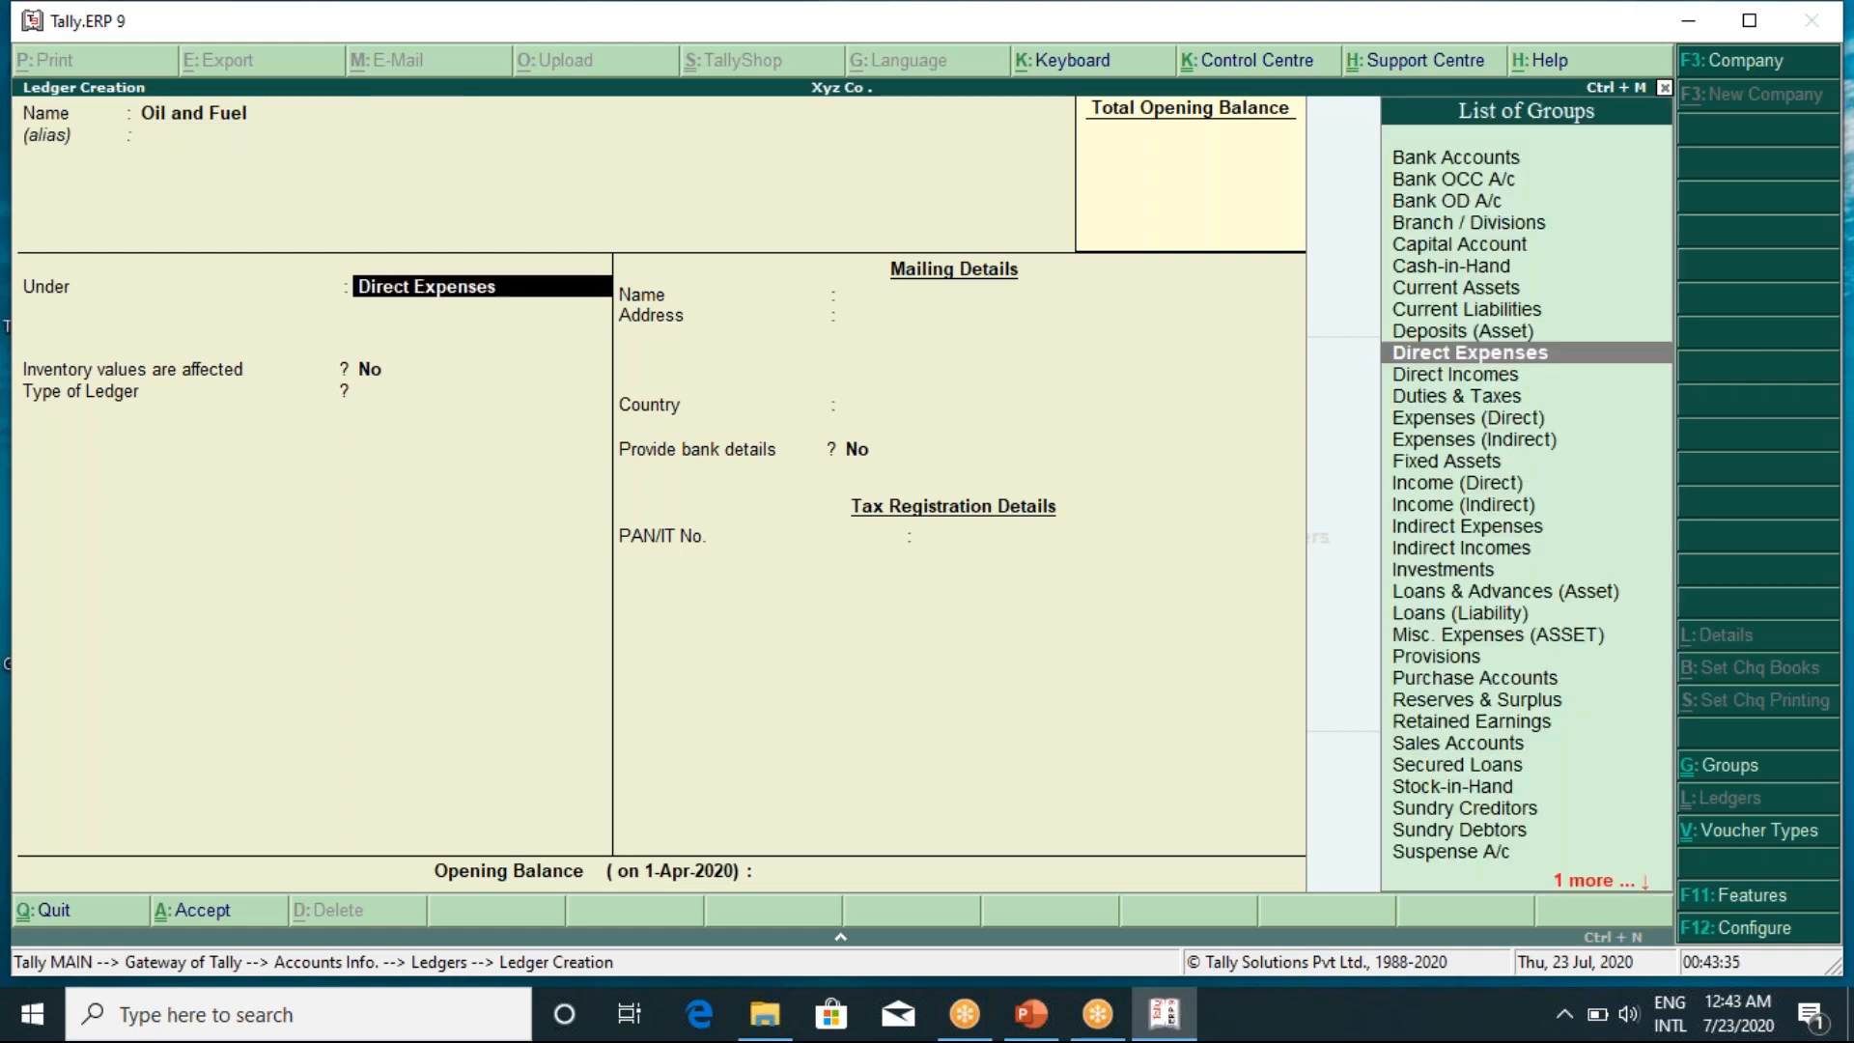
pyautogui.press('Return')
pyautogui.press('Return')
pyautogui.press('Return')
pyautogui.press('Return')
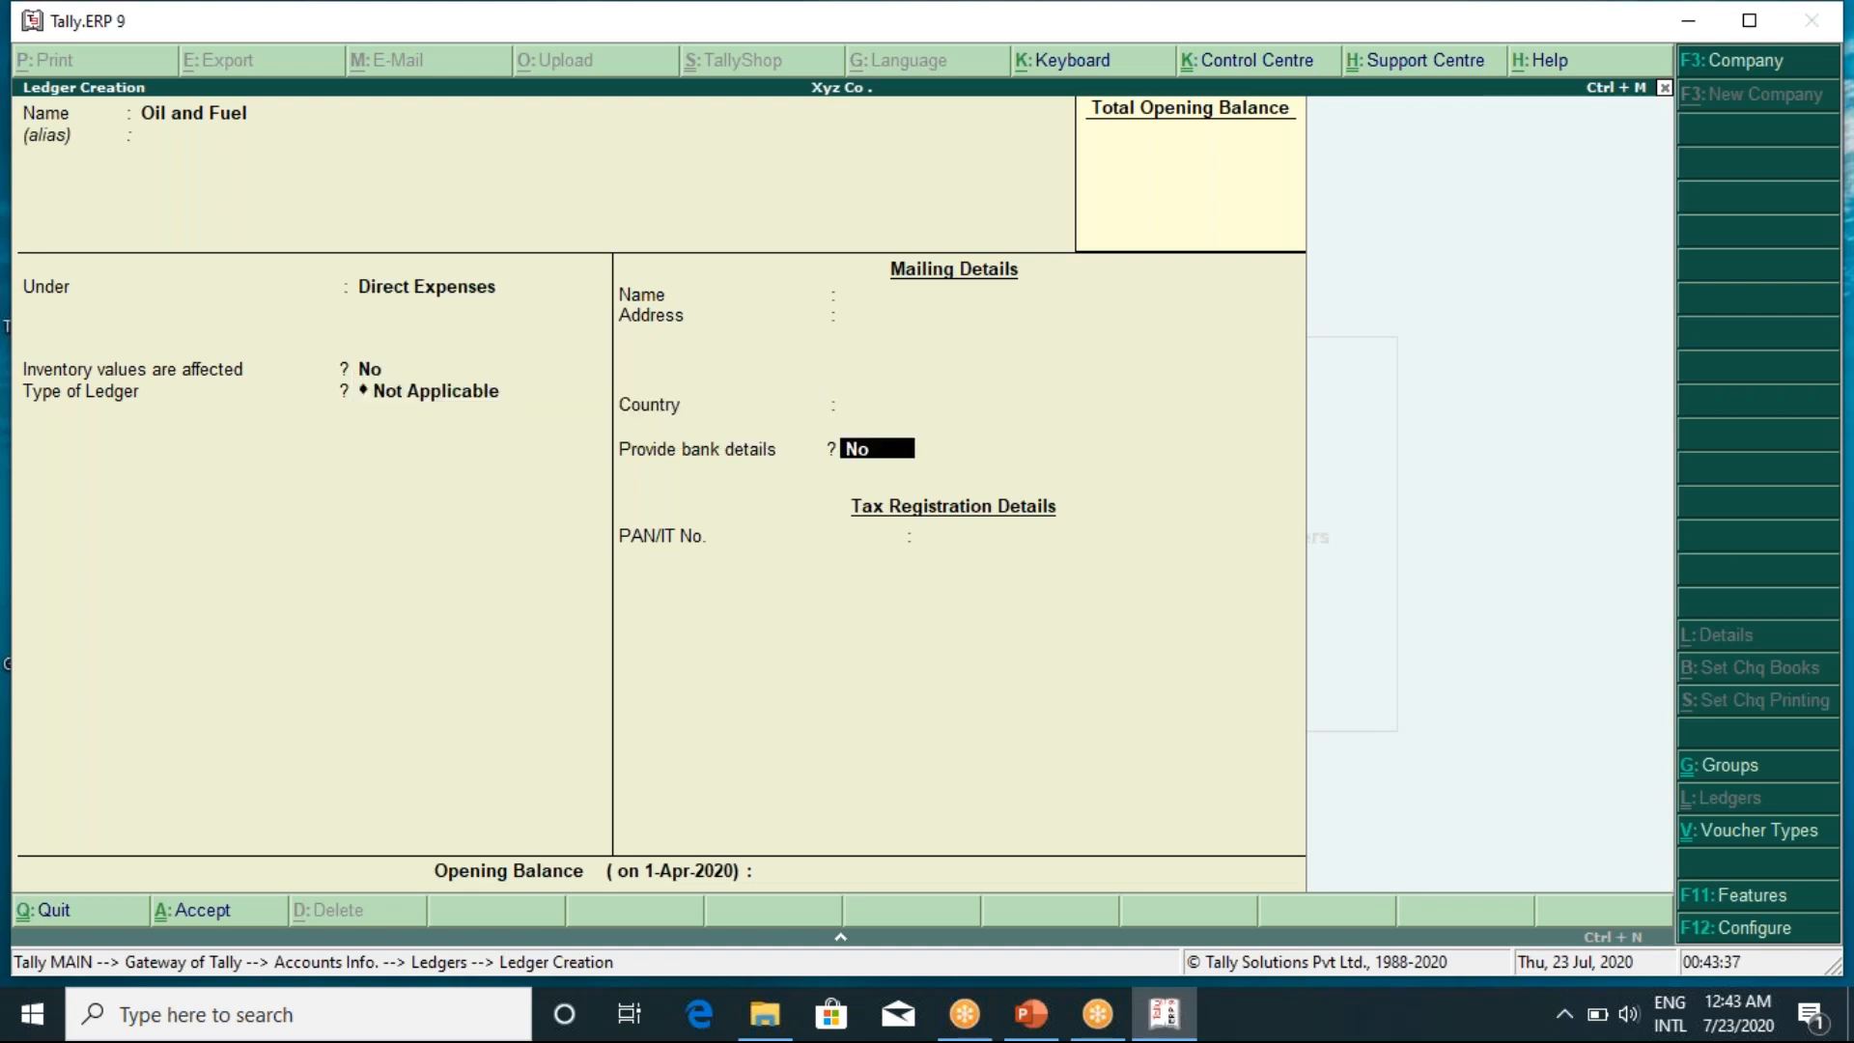
pyautogui.press('Return')
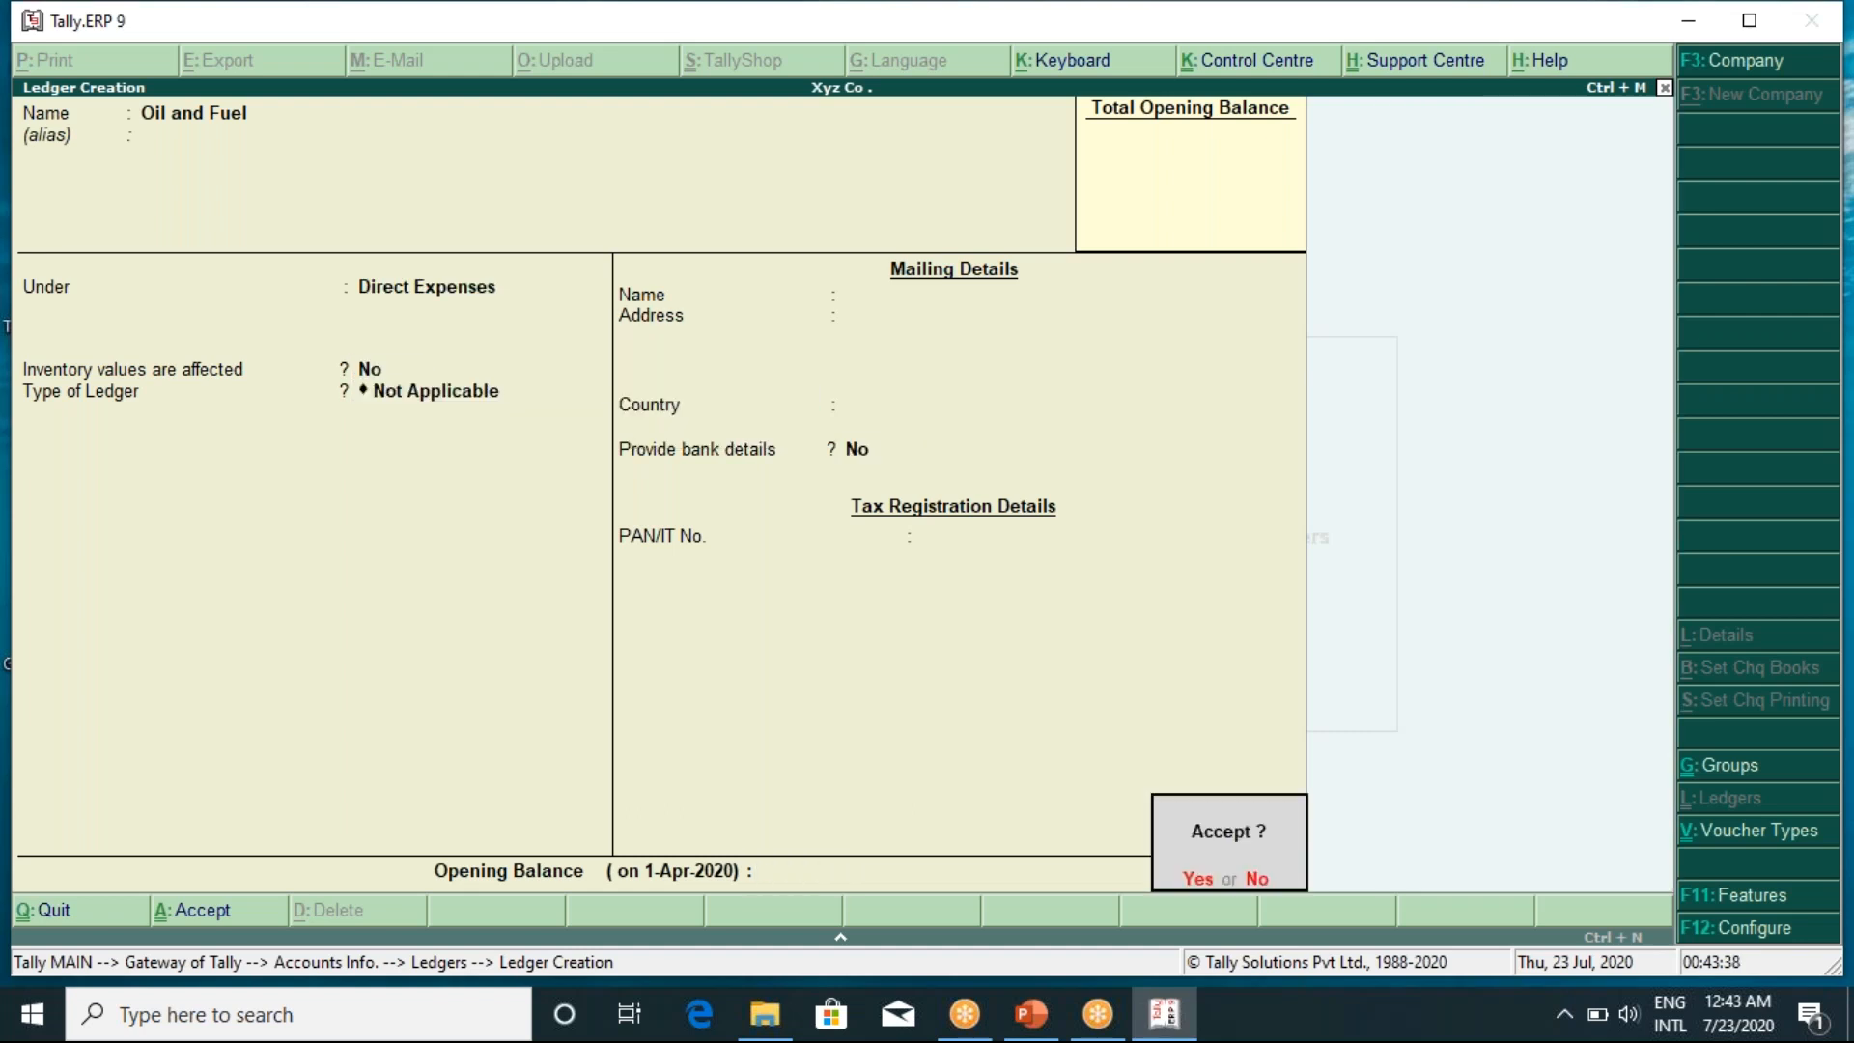
pyautogui.press('Return')
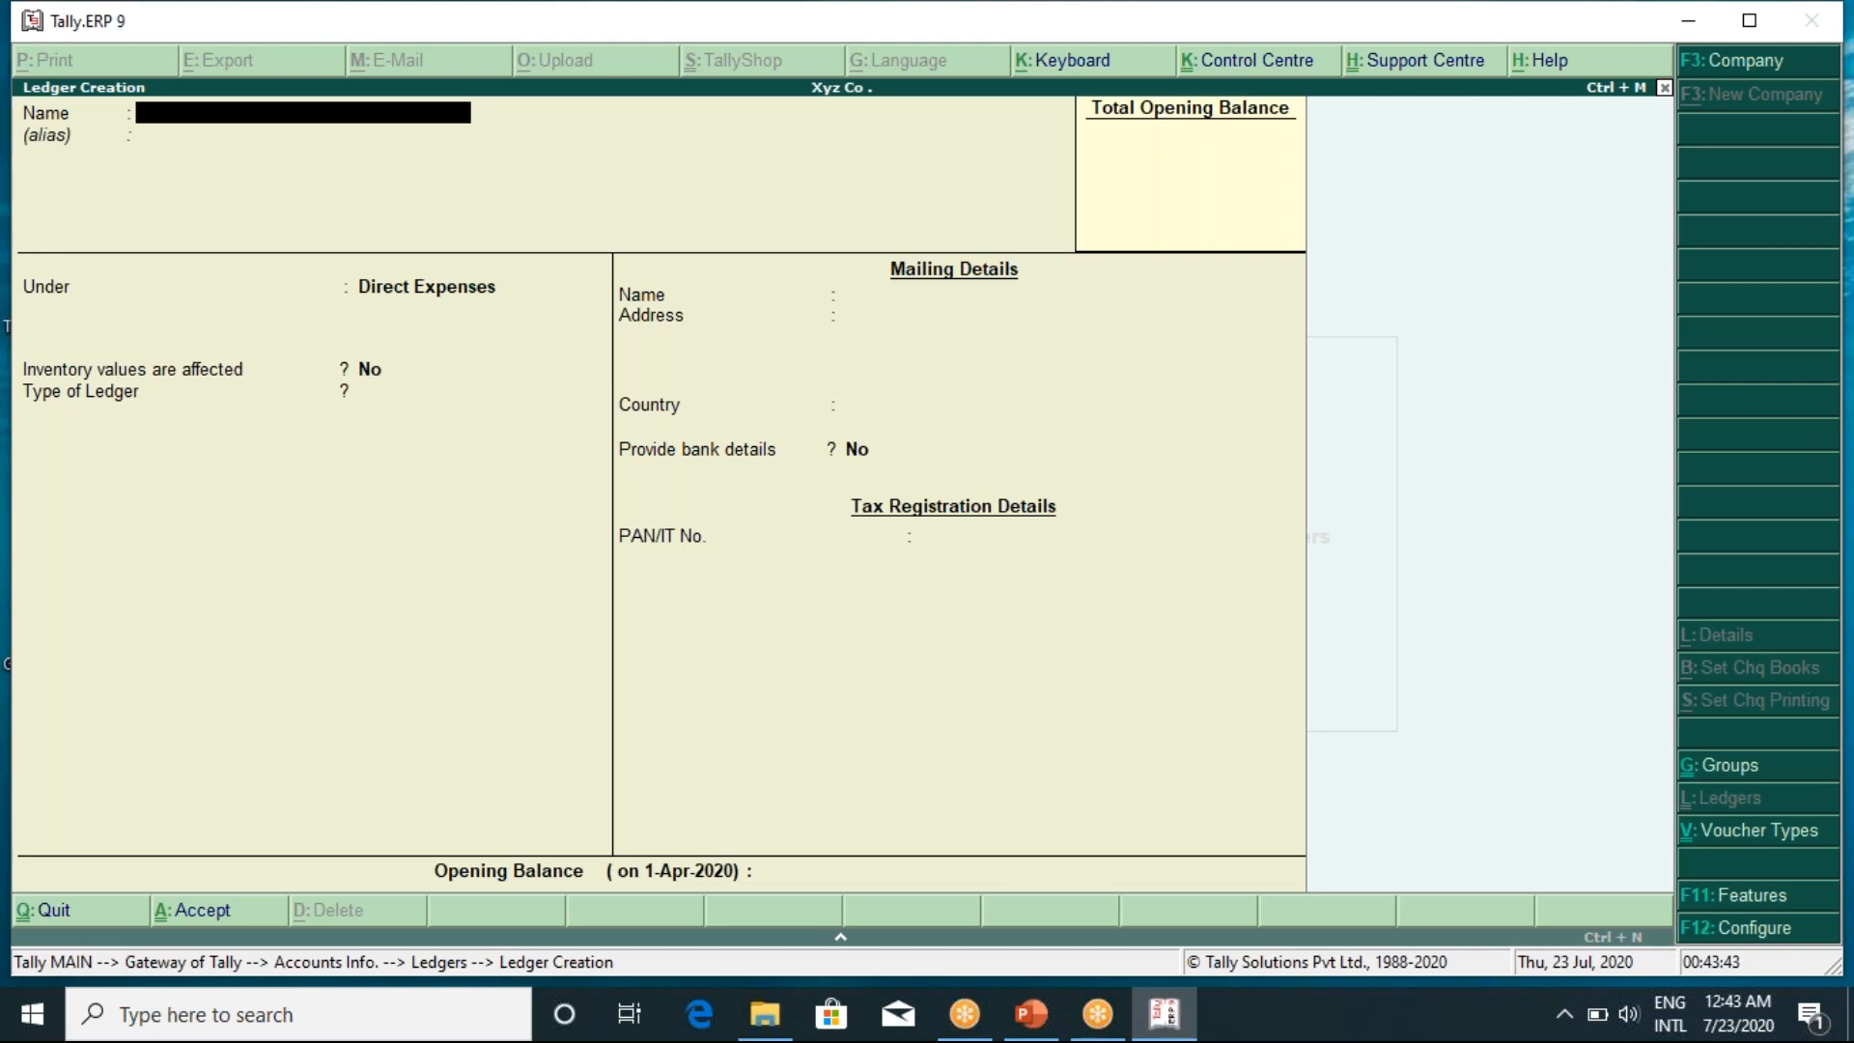
# Create a Factory Rent ledger under Direct Expenses, then name the next ledger Sales
pyautogui.write('Factory Rent')
pyautogui.press('Return')
pyautogui.press('Return')
pyautogui.press('Return')
pyautogui.press('Return')
pyautogui.press('Return')
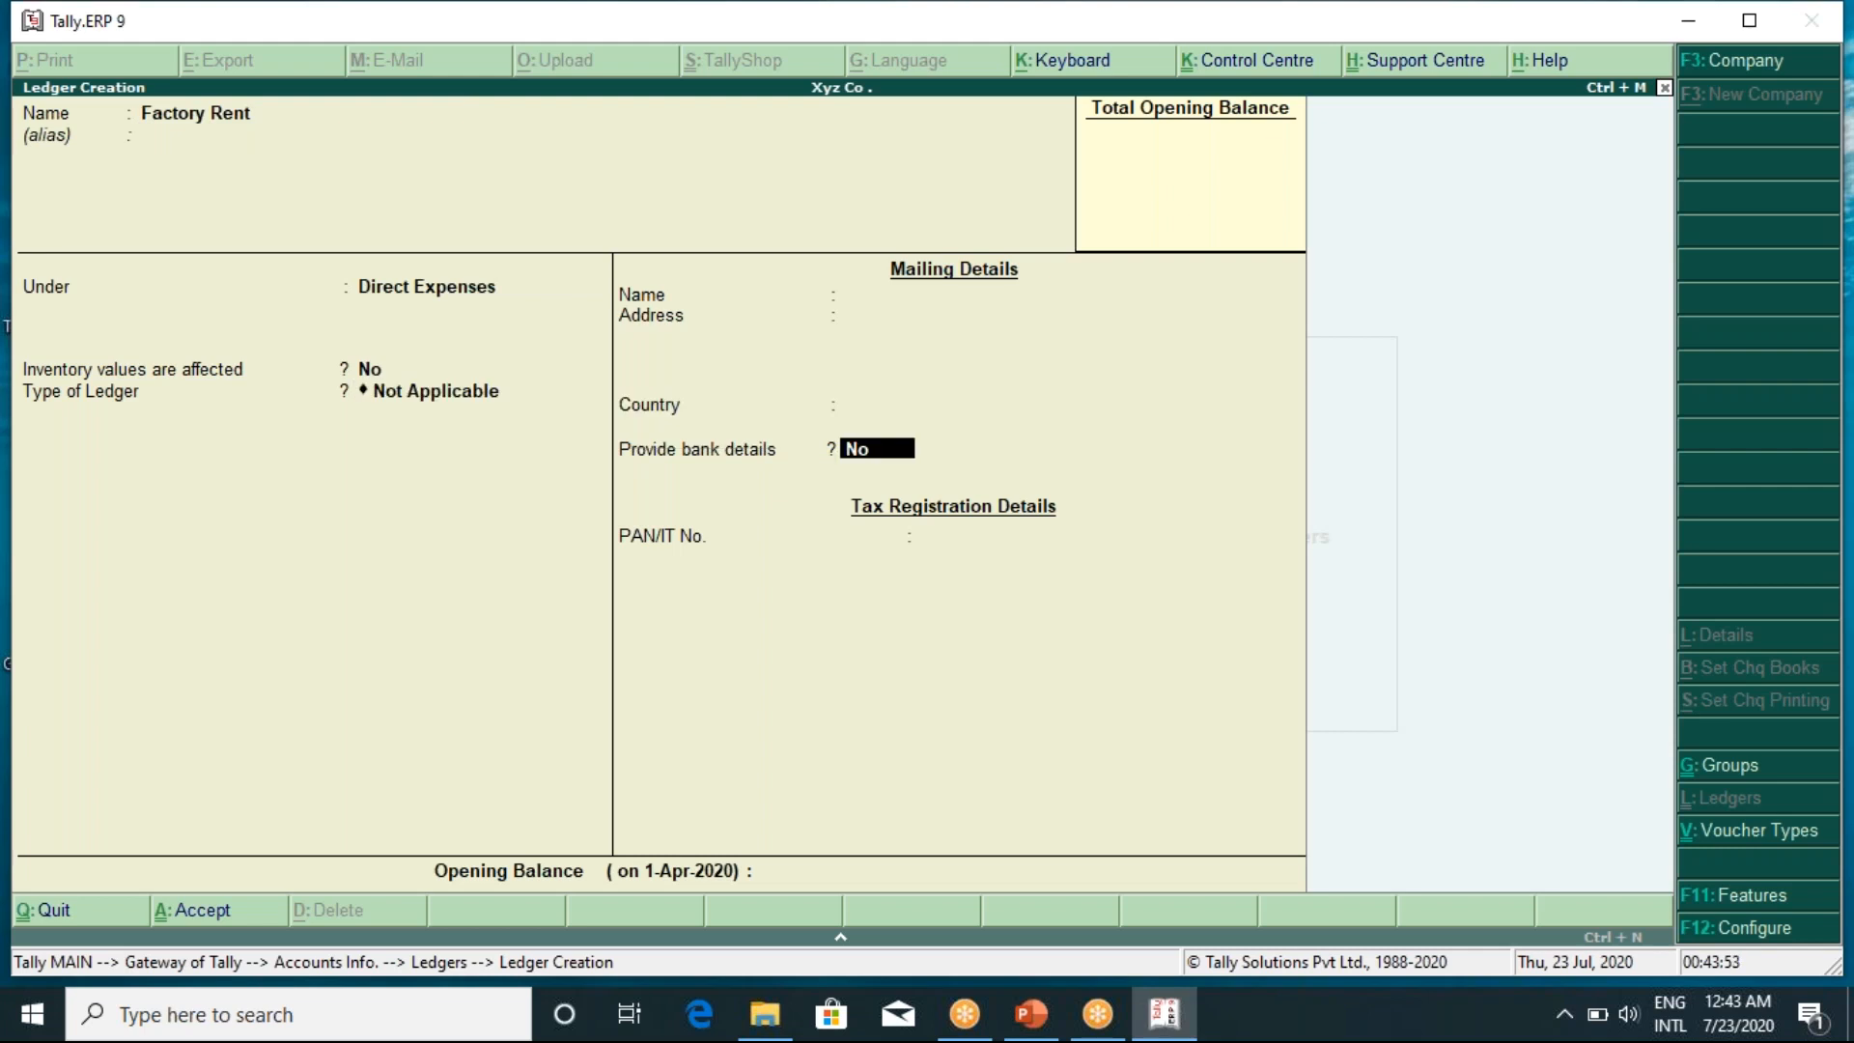
pyautogui.press('Return')
pyautogui.press('Return')
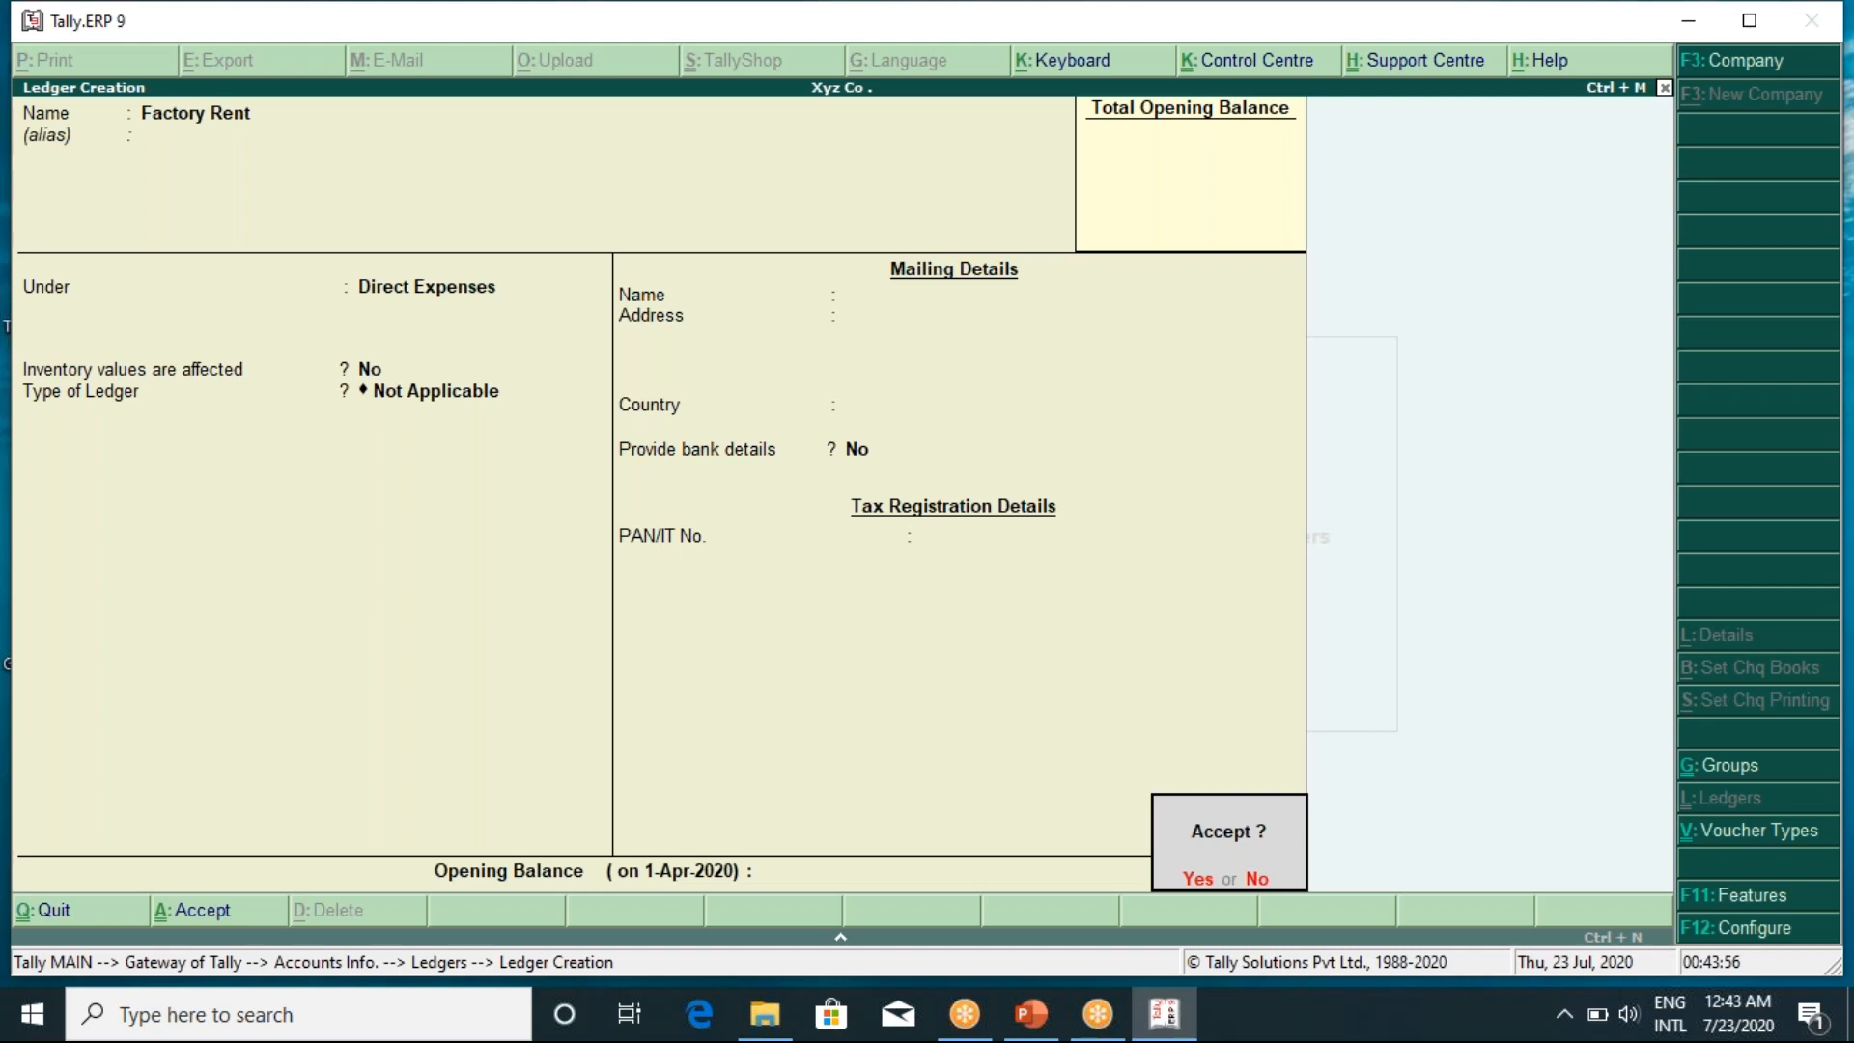
pyautogui.press('Return')
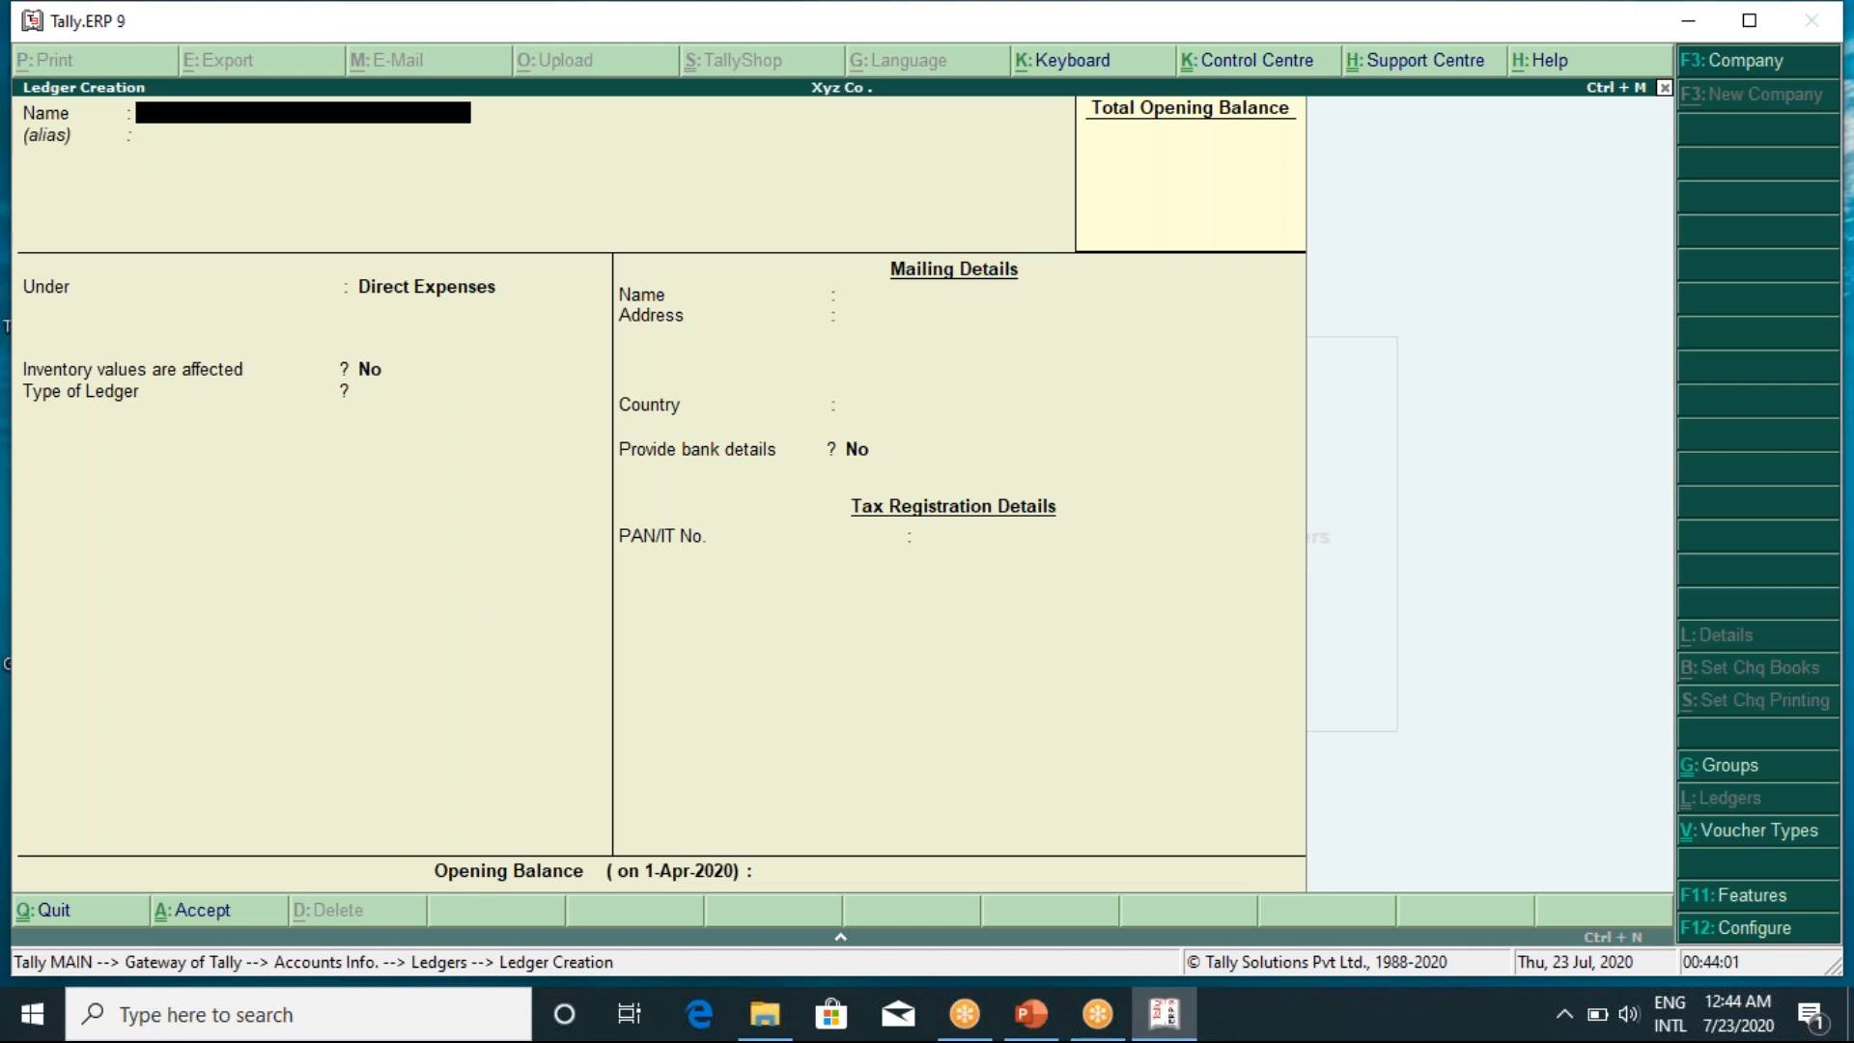
pyautogui.write('Sales')
# Save the Sales ledger under Sales Accounts
pyautogui.press('Return')
pyautogui.write('Sale')
pyautogui.press('Return')
pyautogui.press('Return')
pyautogui.press('Return')
pyautogui.press('Return')
pyautogui.press('Return')
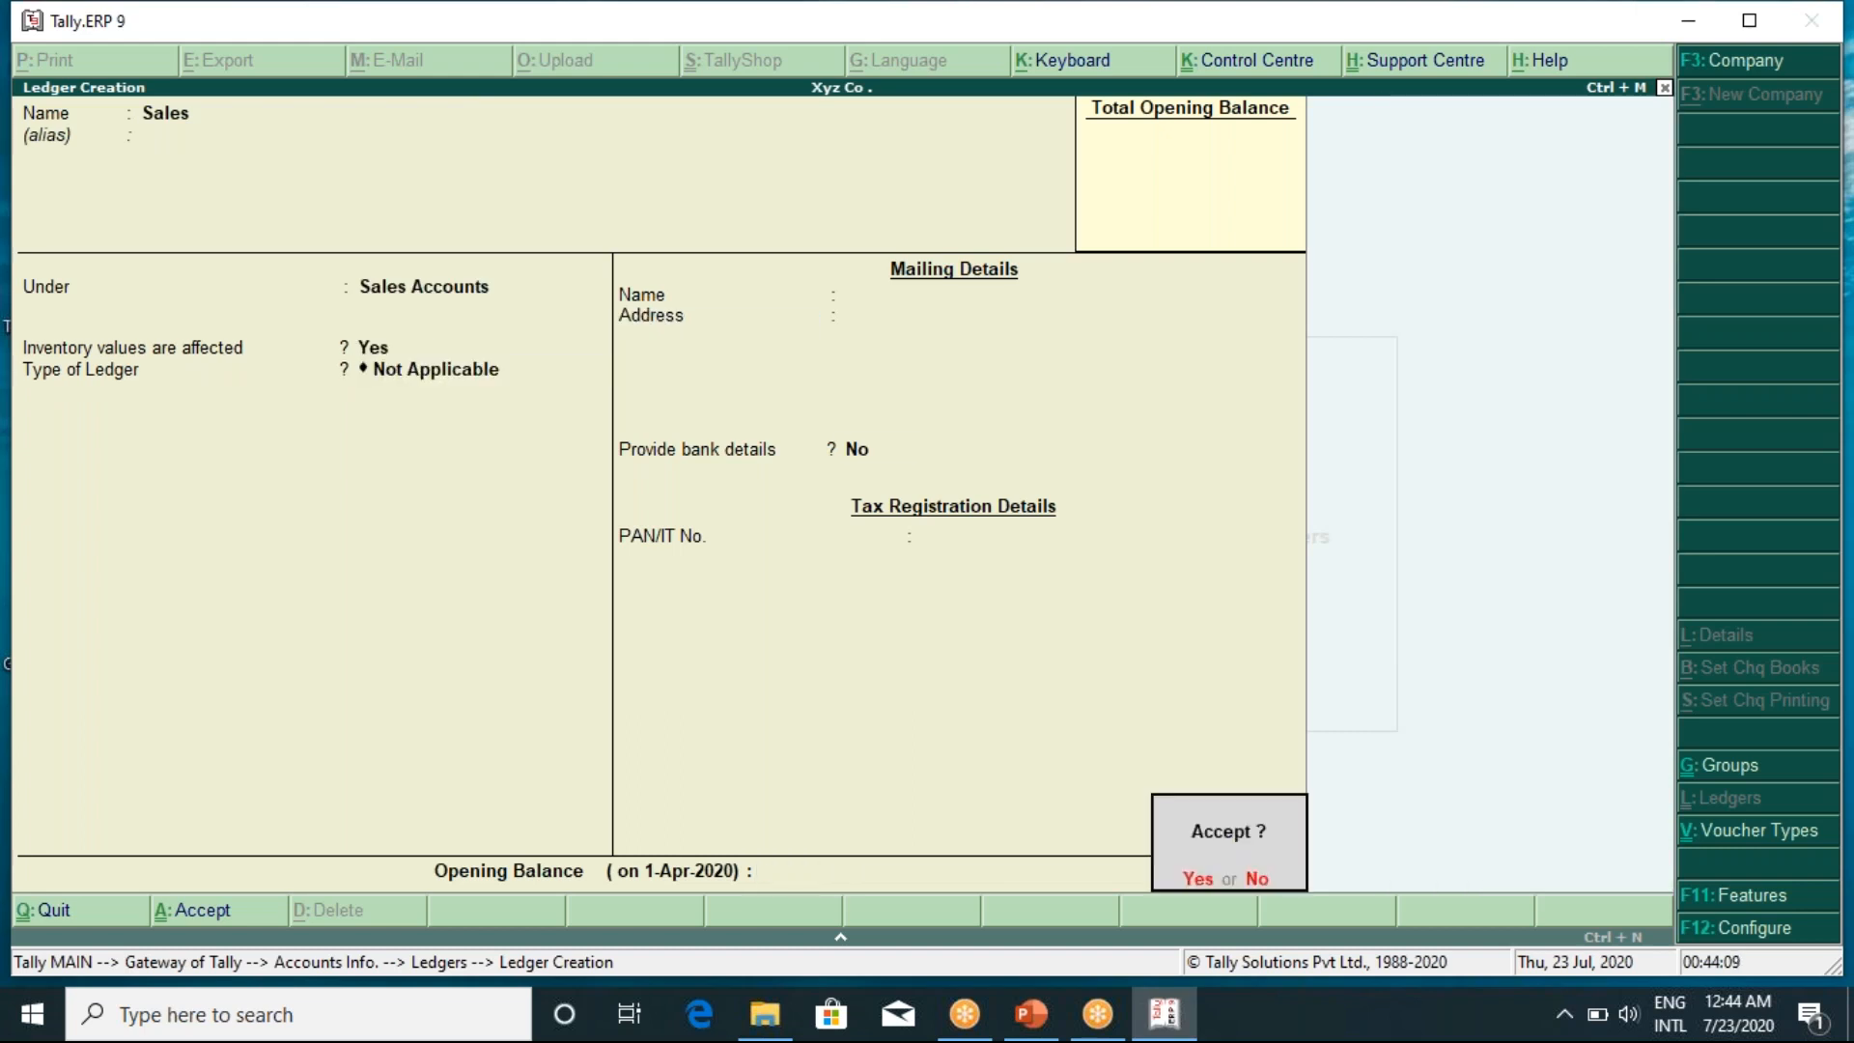
pyautogui.press('Return')
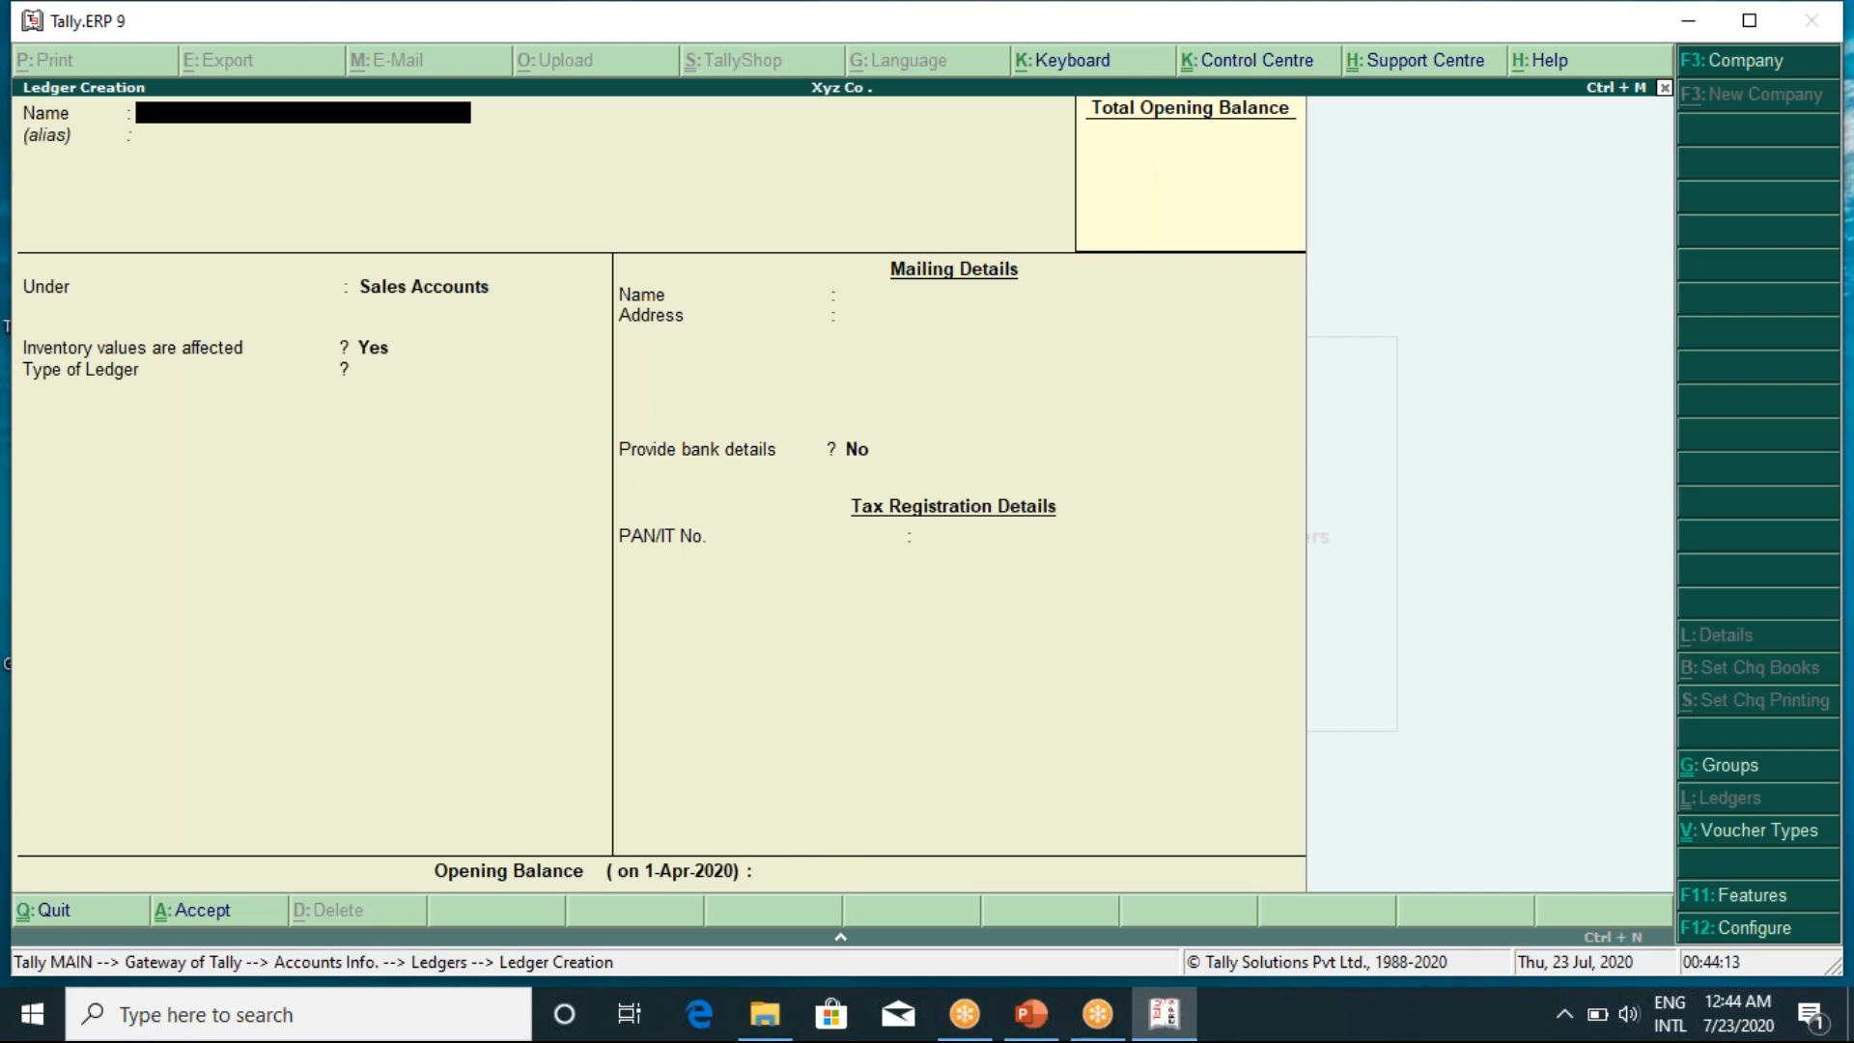
# Create a Lighting and Heating ledger under Direct Expenses
pyautogui.write('Lighting and H')
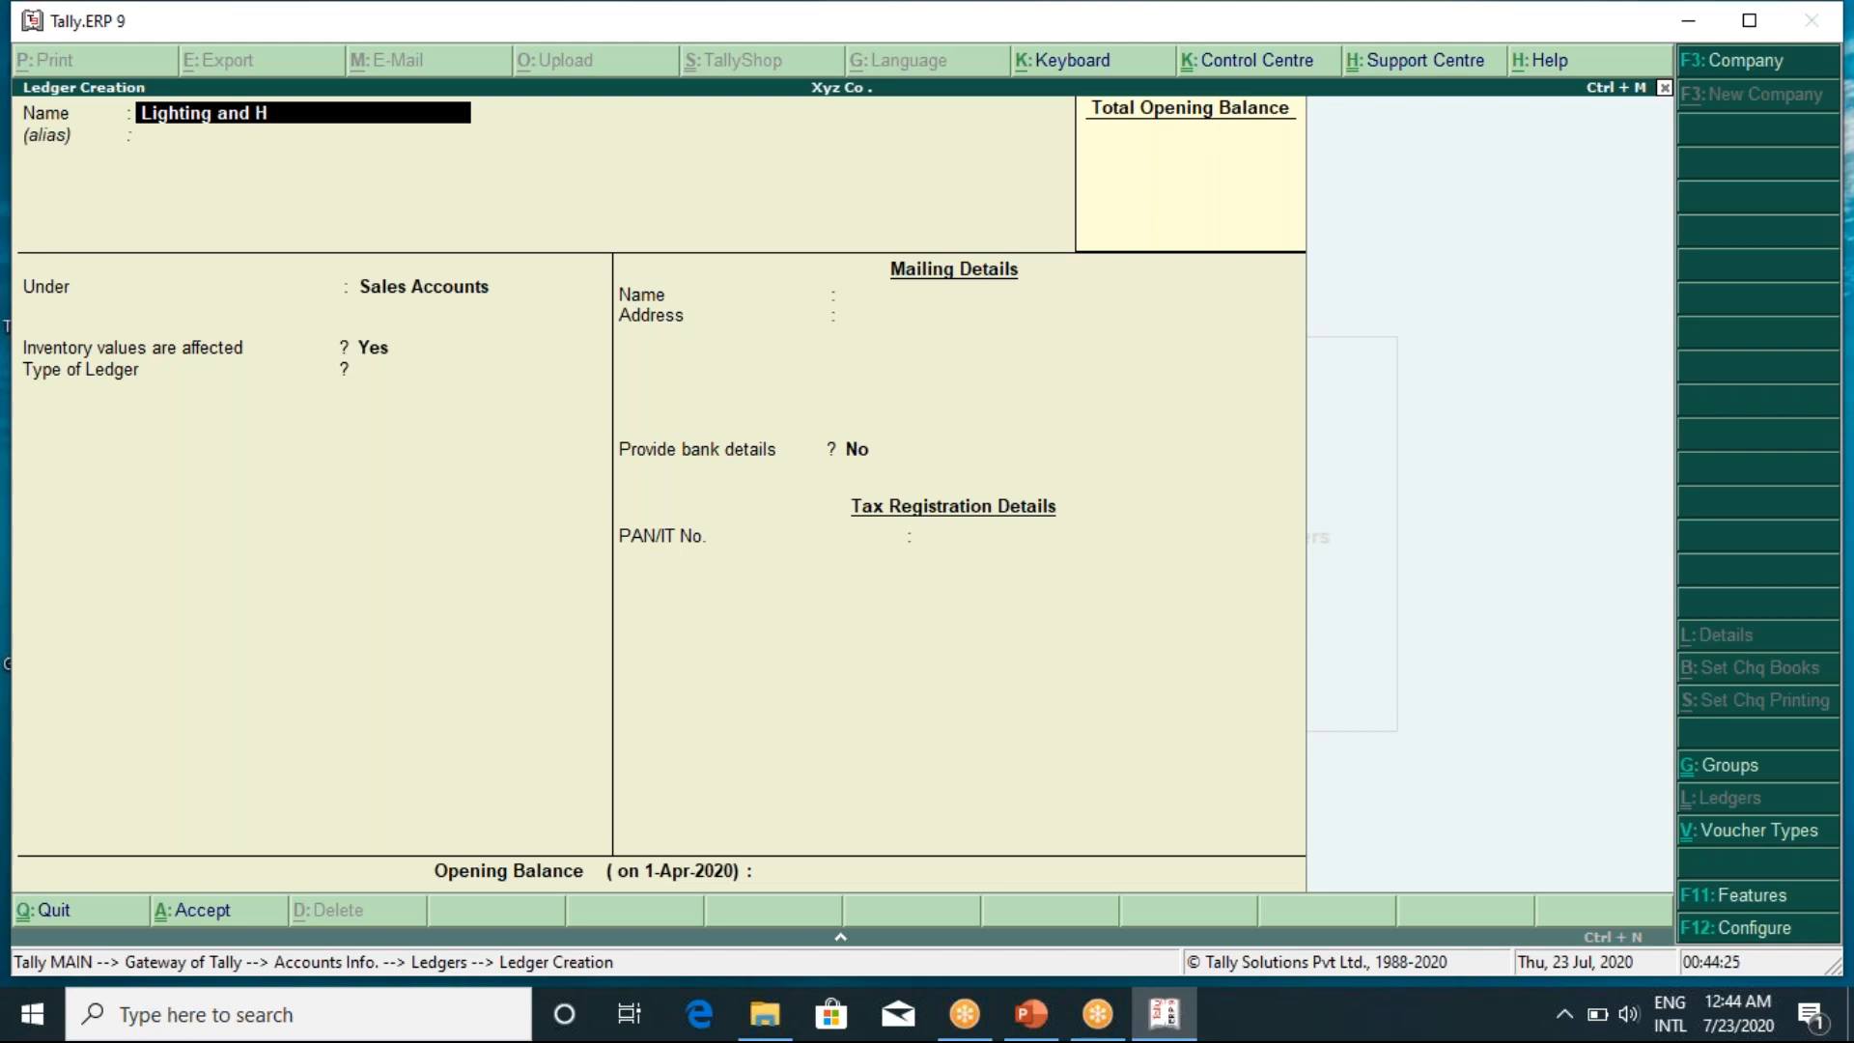
pyautogui.write('eating')
pyautogui.press('Return')
pyautogui.press('Return')
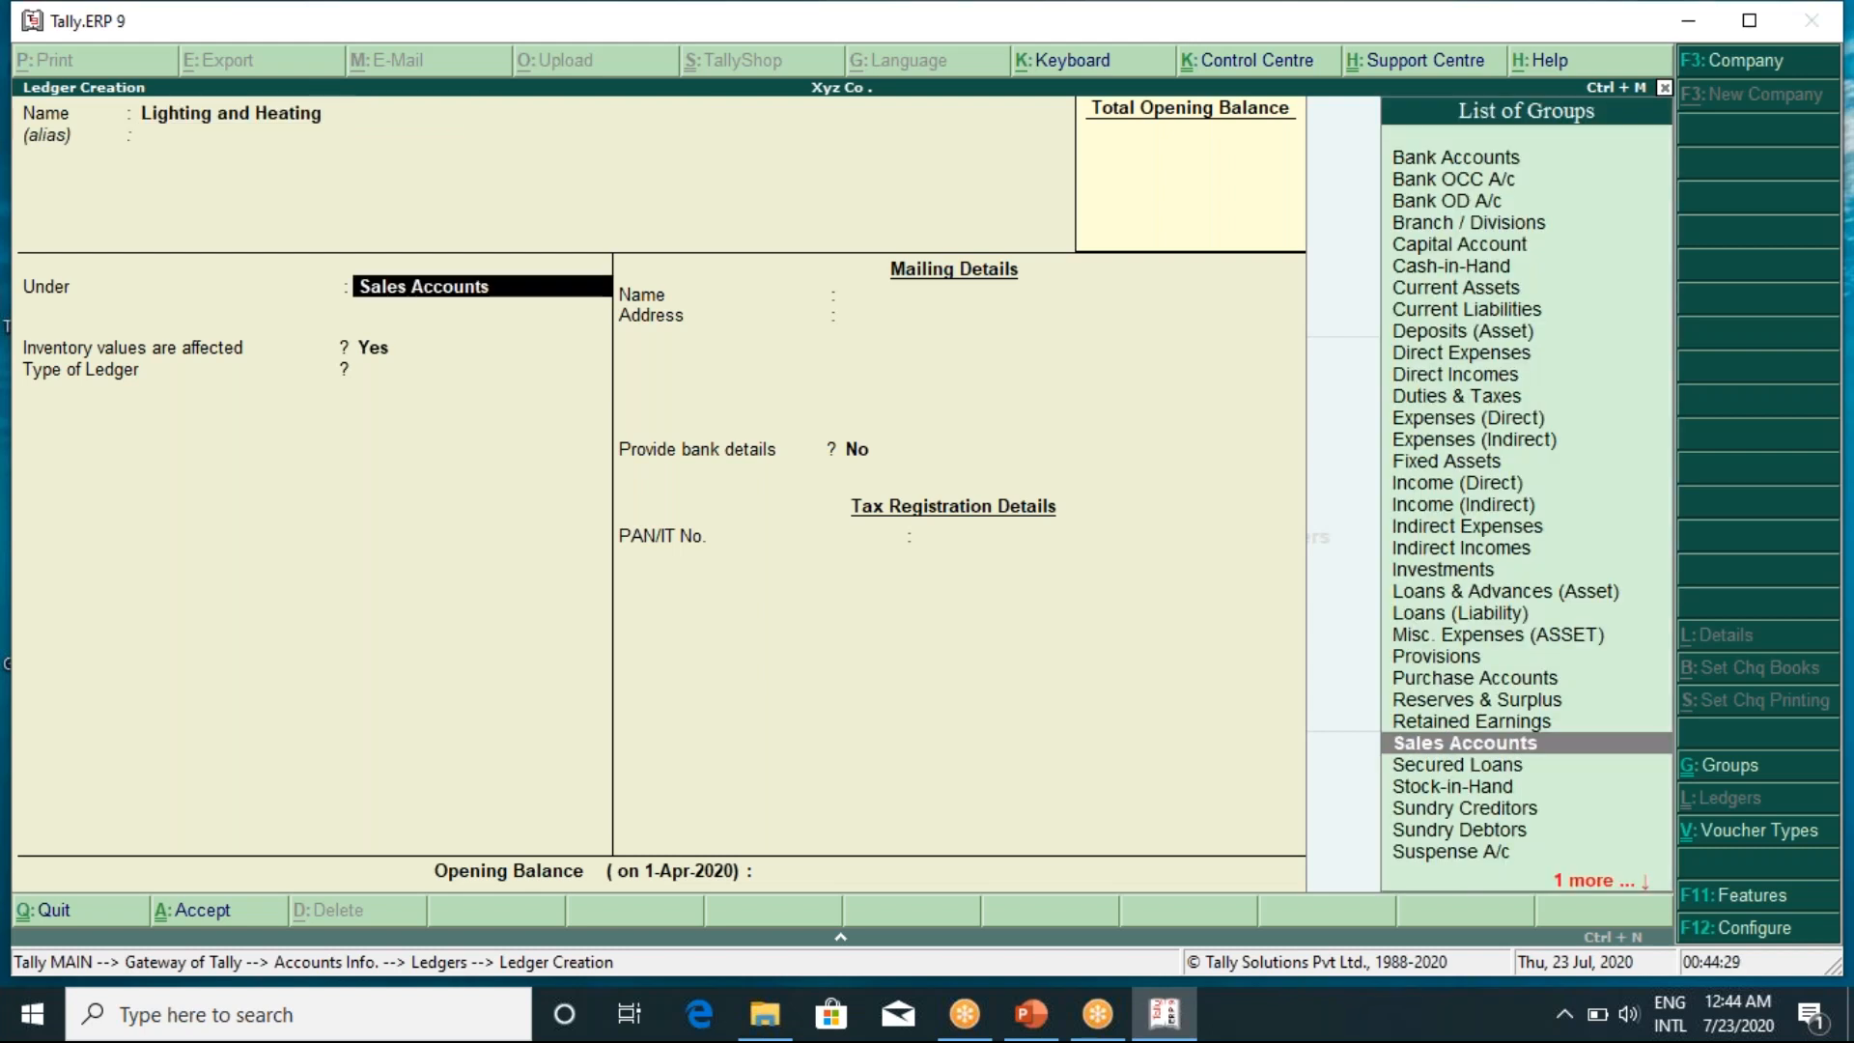
pyautogui.write('Di')
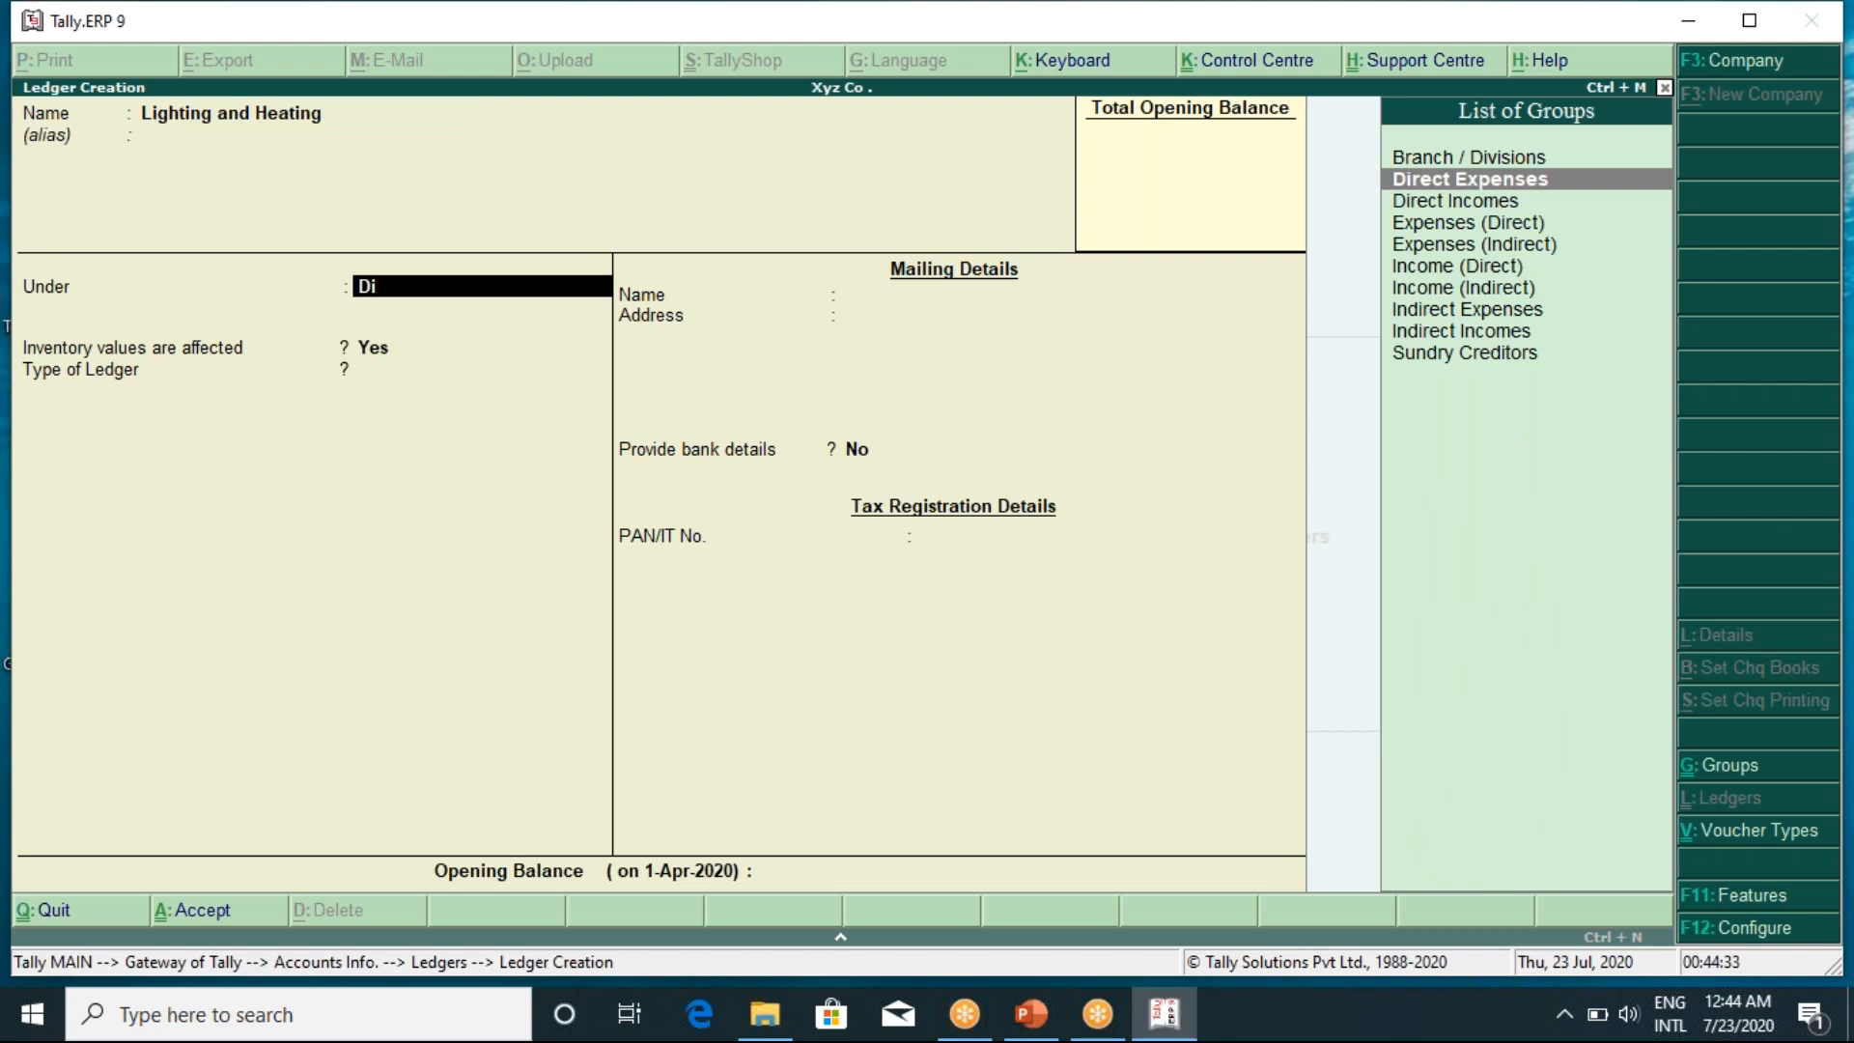
pyautogui.press('Return')
pyautogui.press('Return')
pyautogui.press('Return')
pyautogui.press('Return')
pyautogui.press('Return')
pyautogui.press('Return')
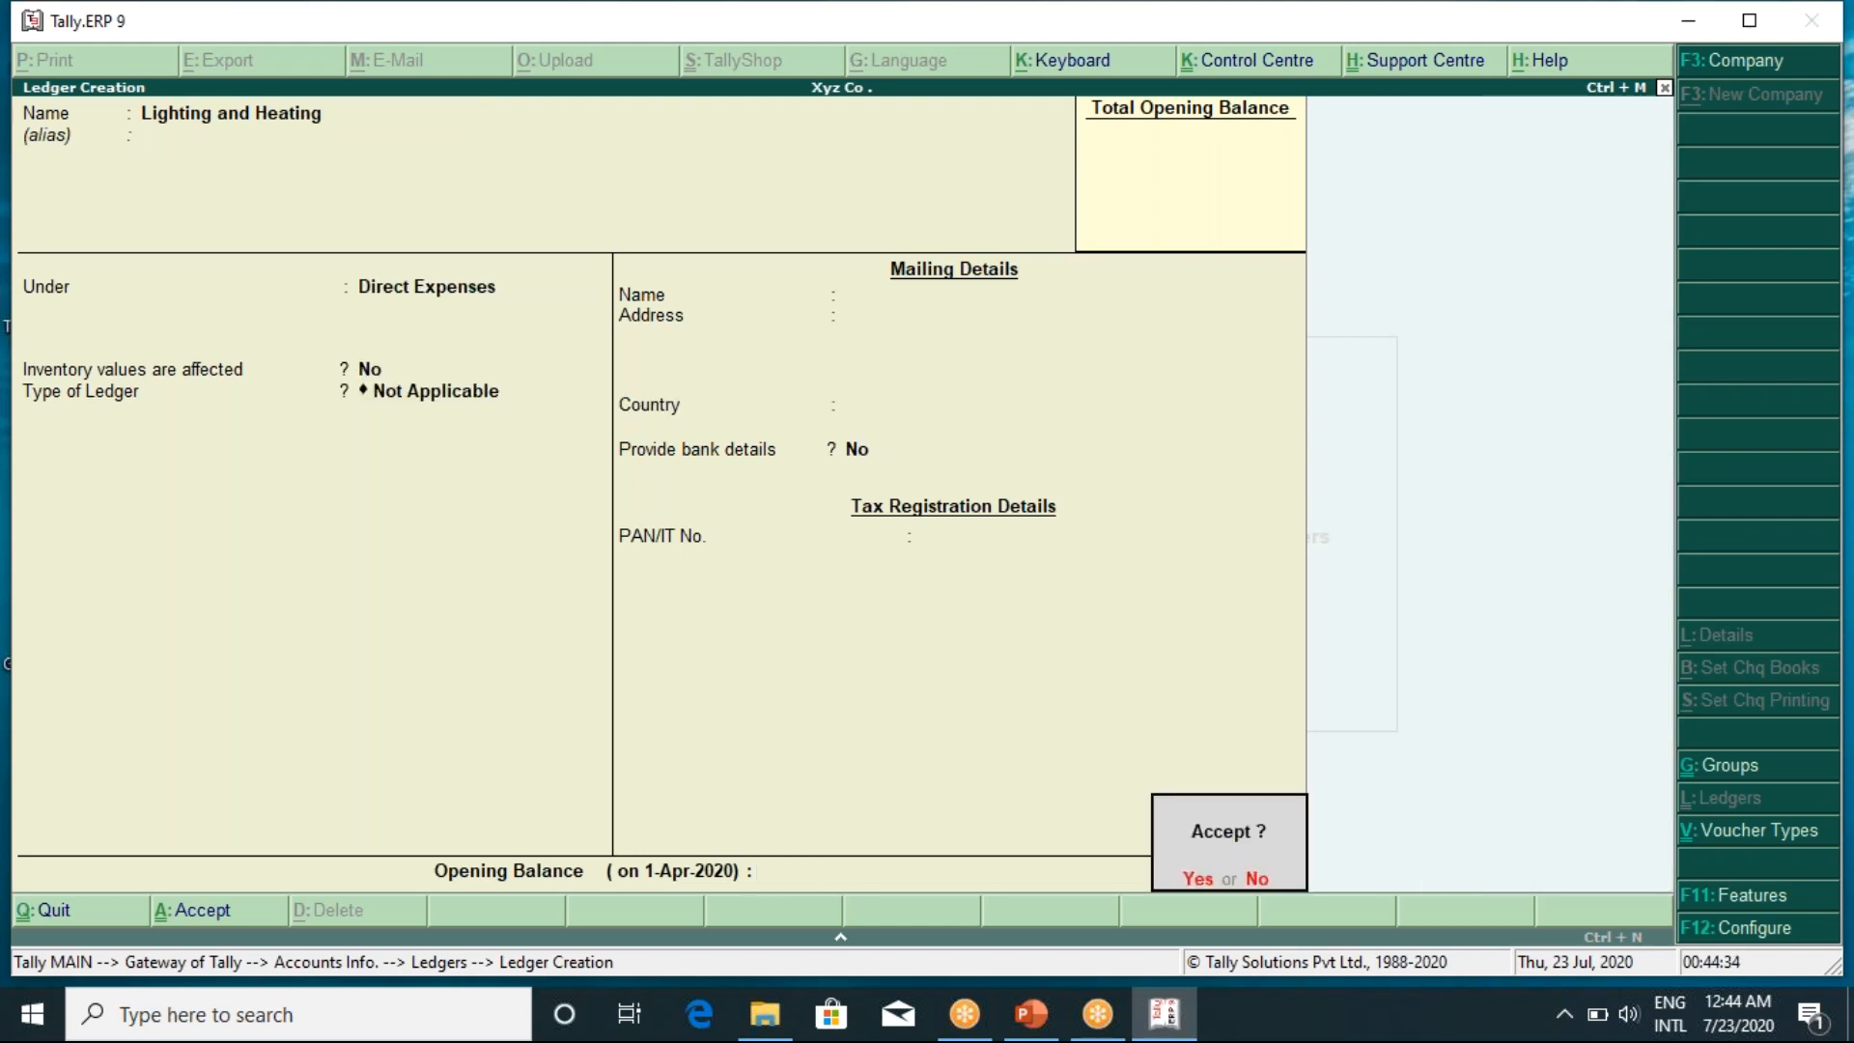
pyautogui.press('Return')
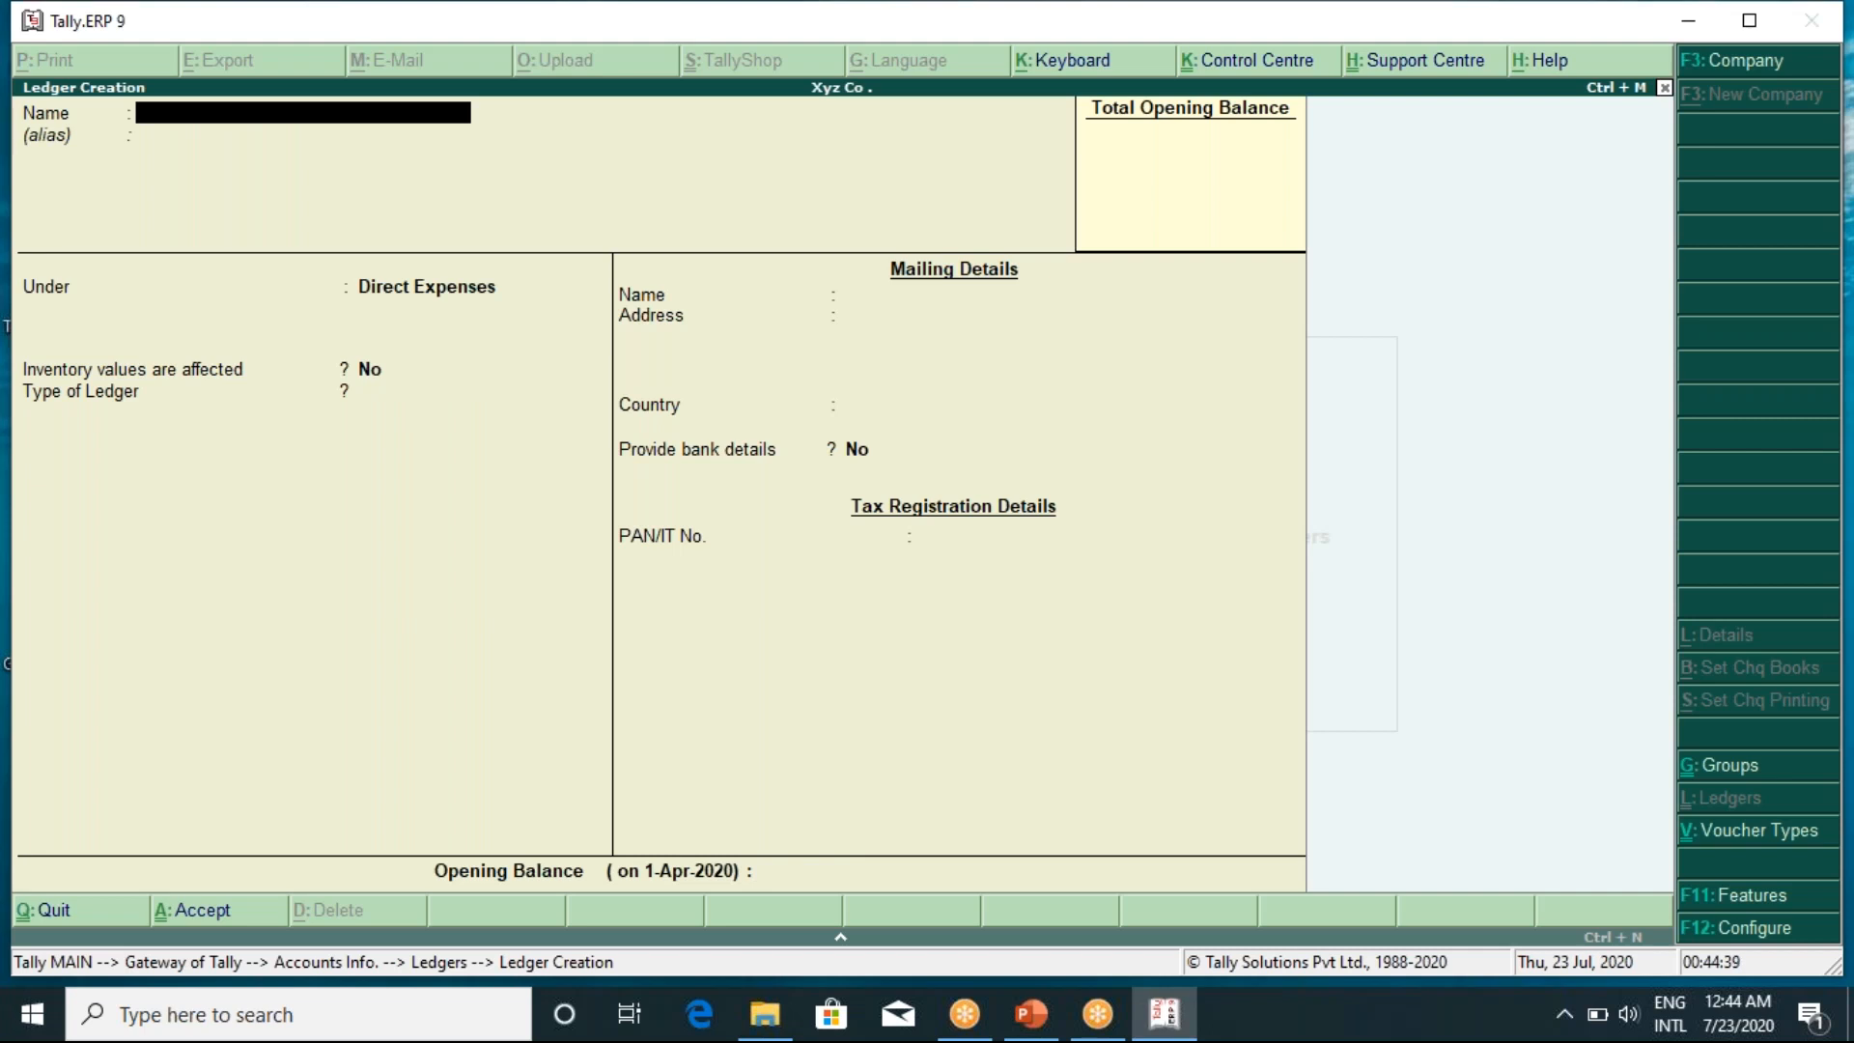
# Create a Salary ledger under Indirect Expenses with type Not Applicable
pyautogui.write('Salary')
pyautogui.press('Return')
pyautogui.press('Return')
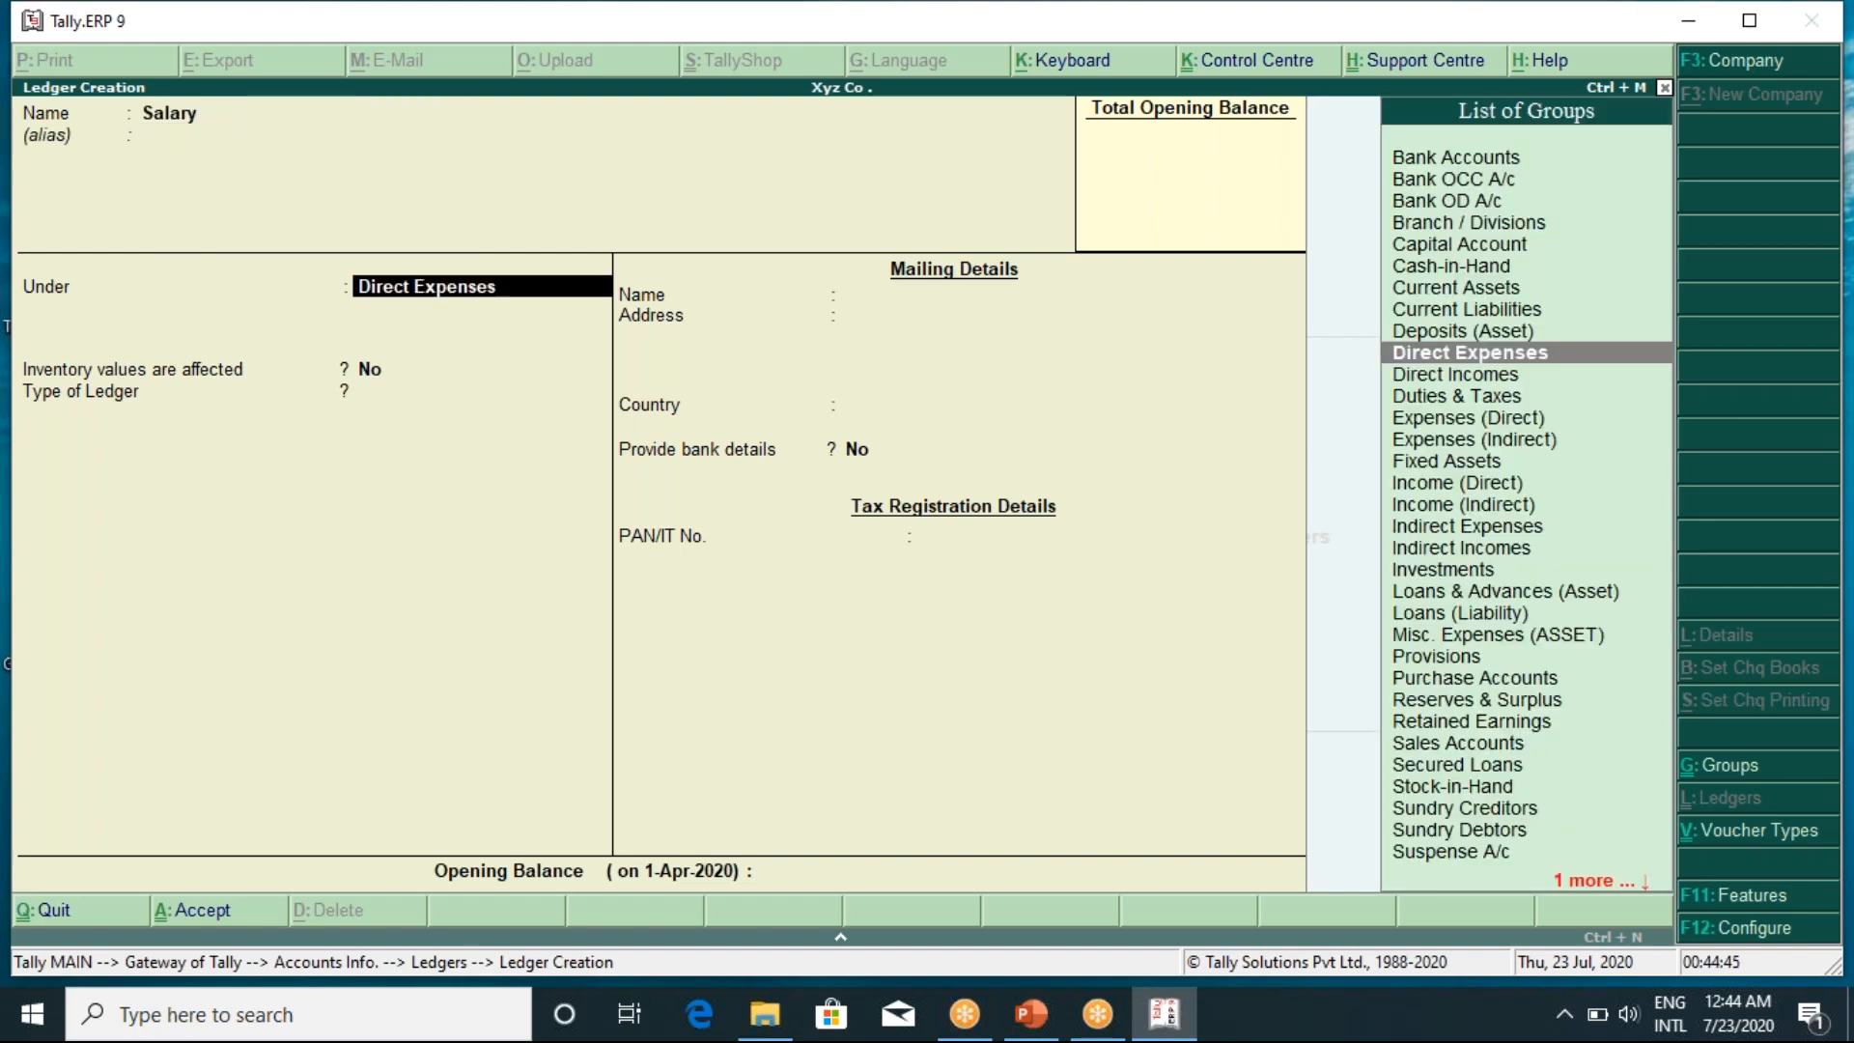
pyautogui.write('In')
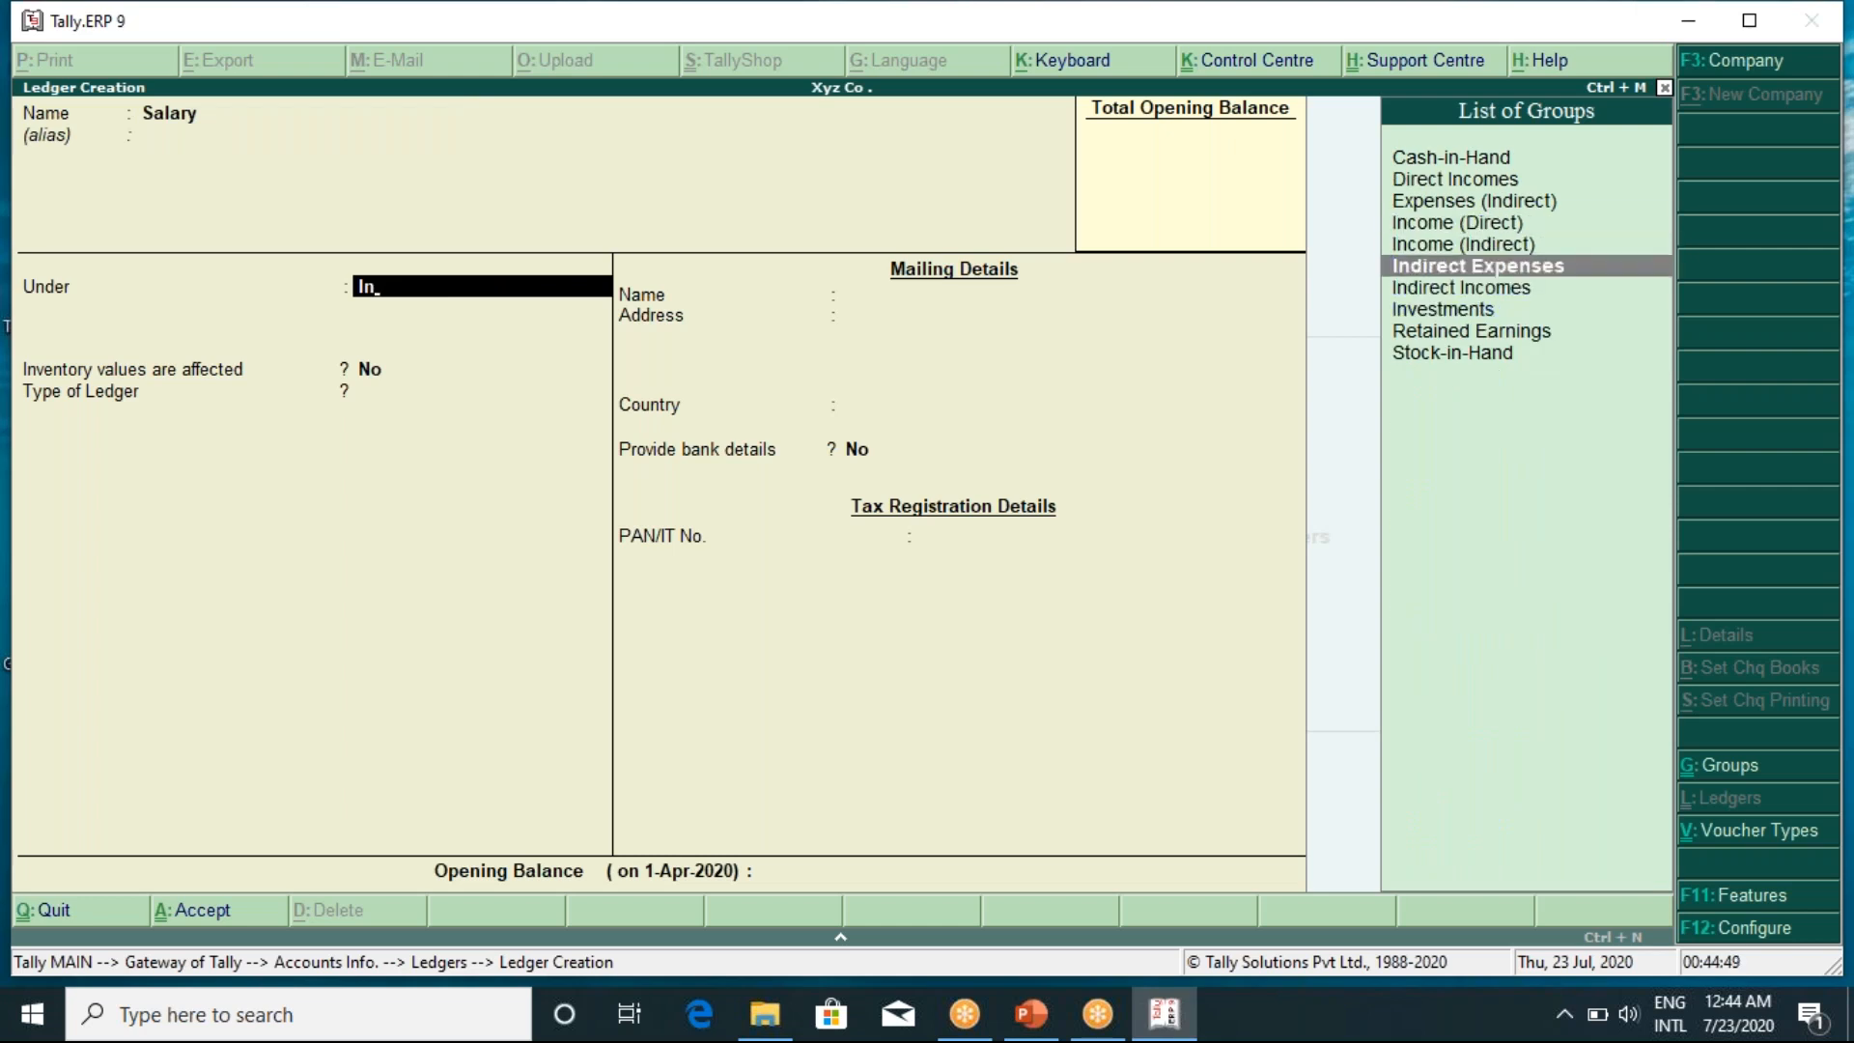
pyautogui.press('Return')
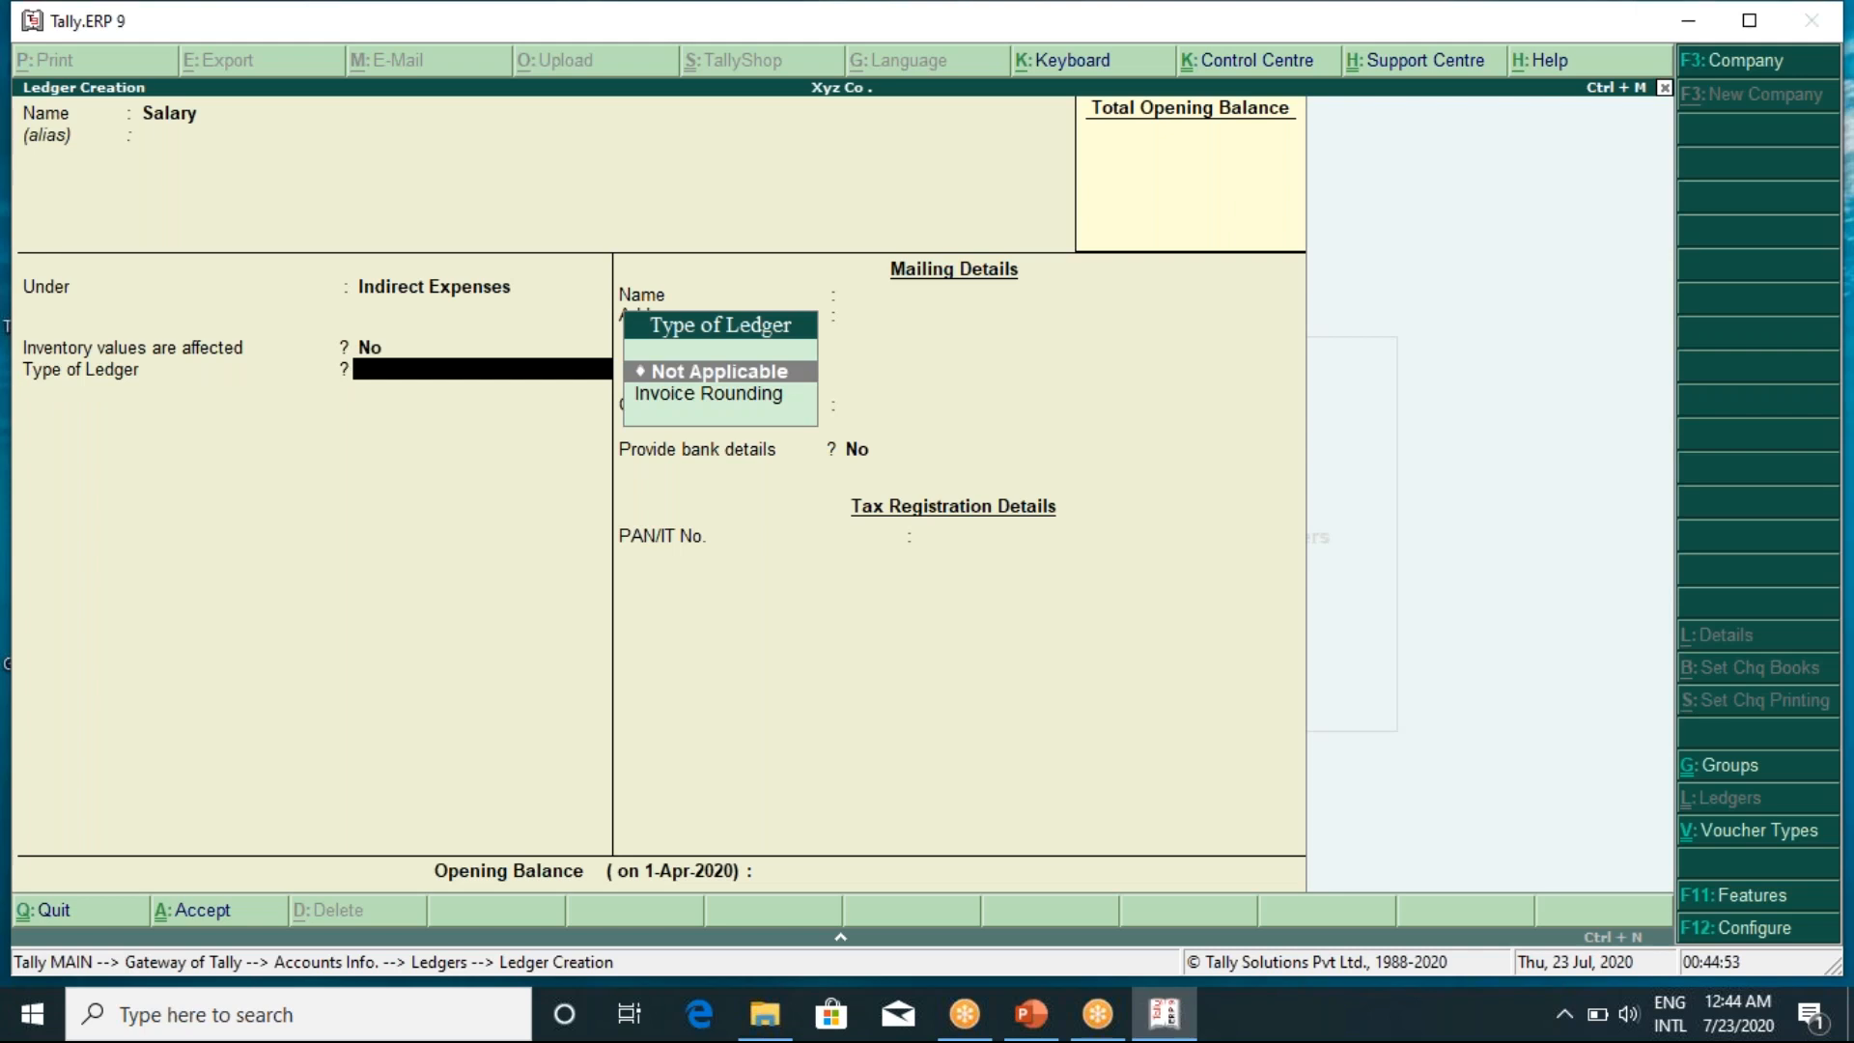
pyautogui.press('Return')
pyautogui.press('Return')
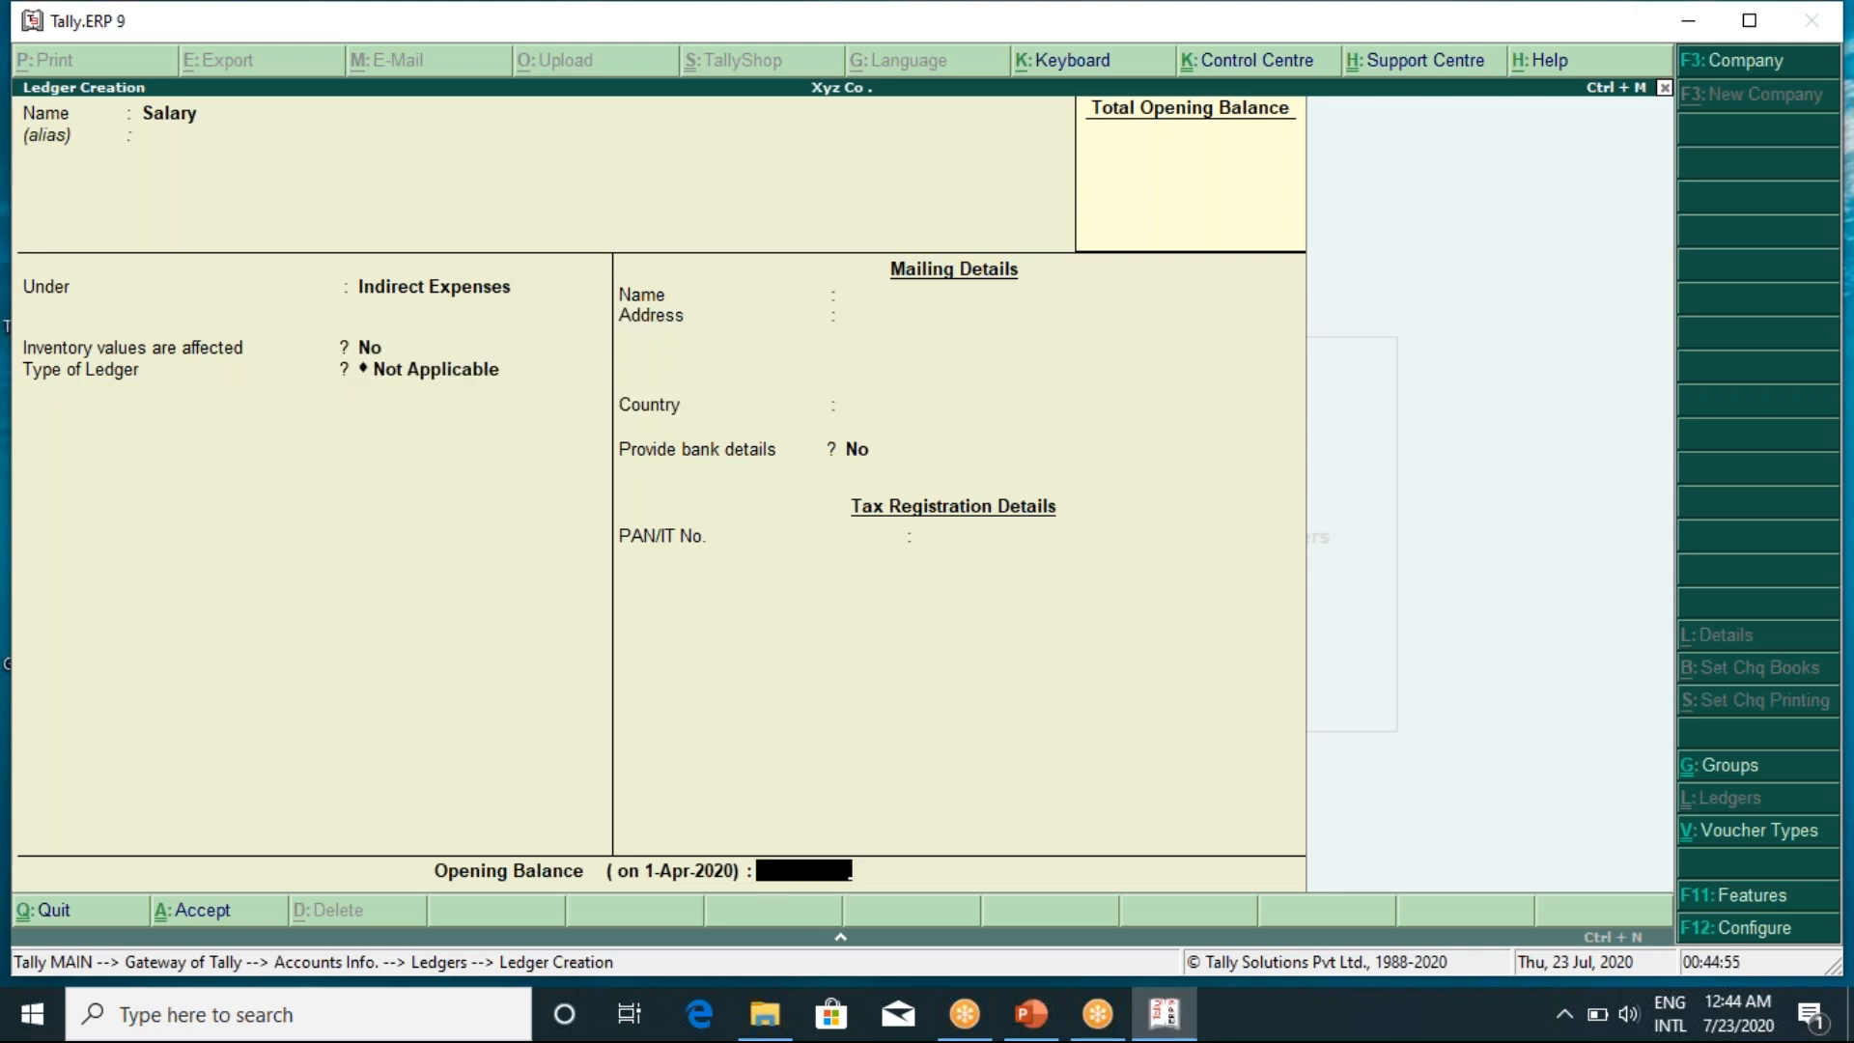
pyautogui.press('Return')
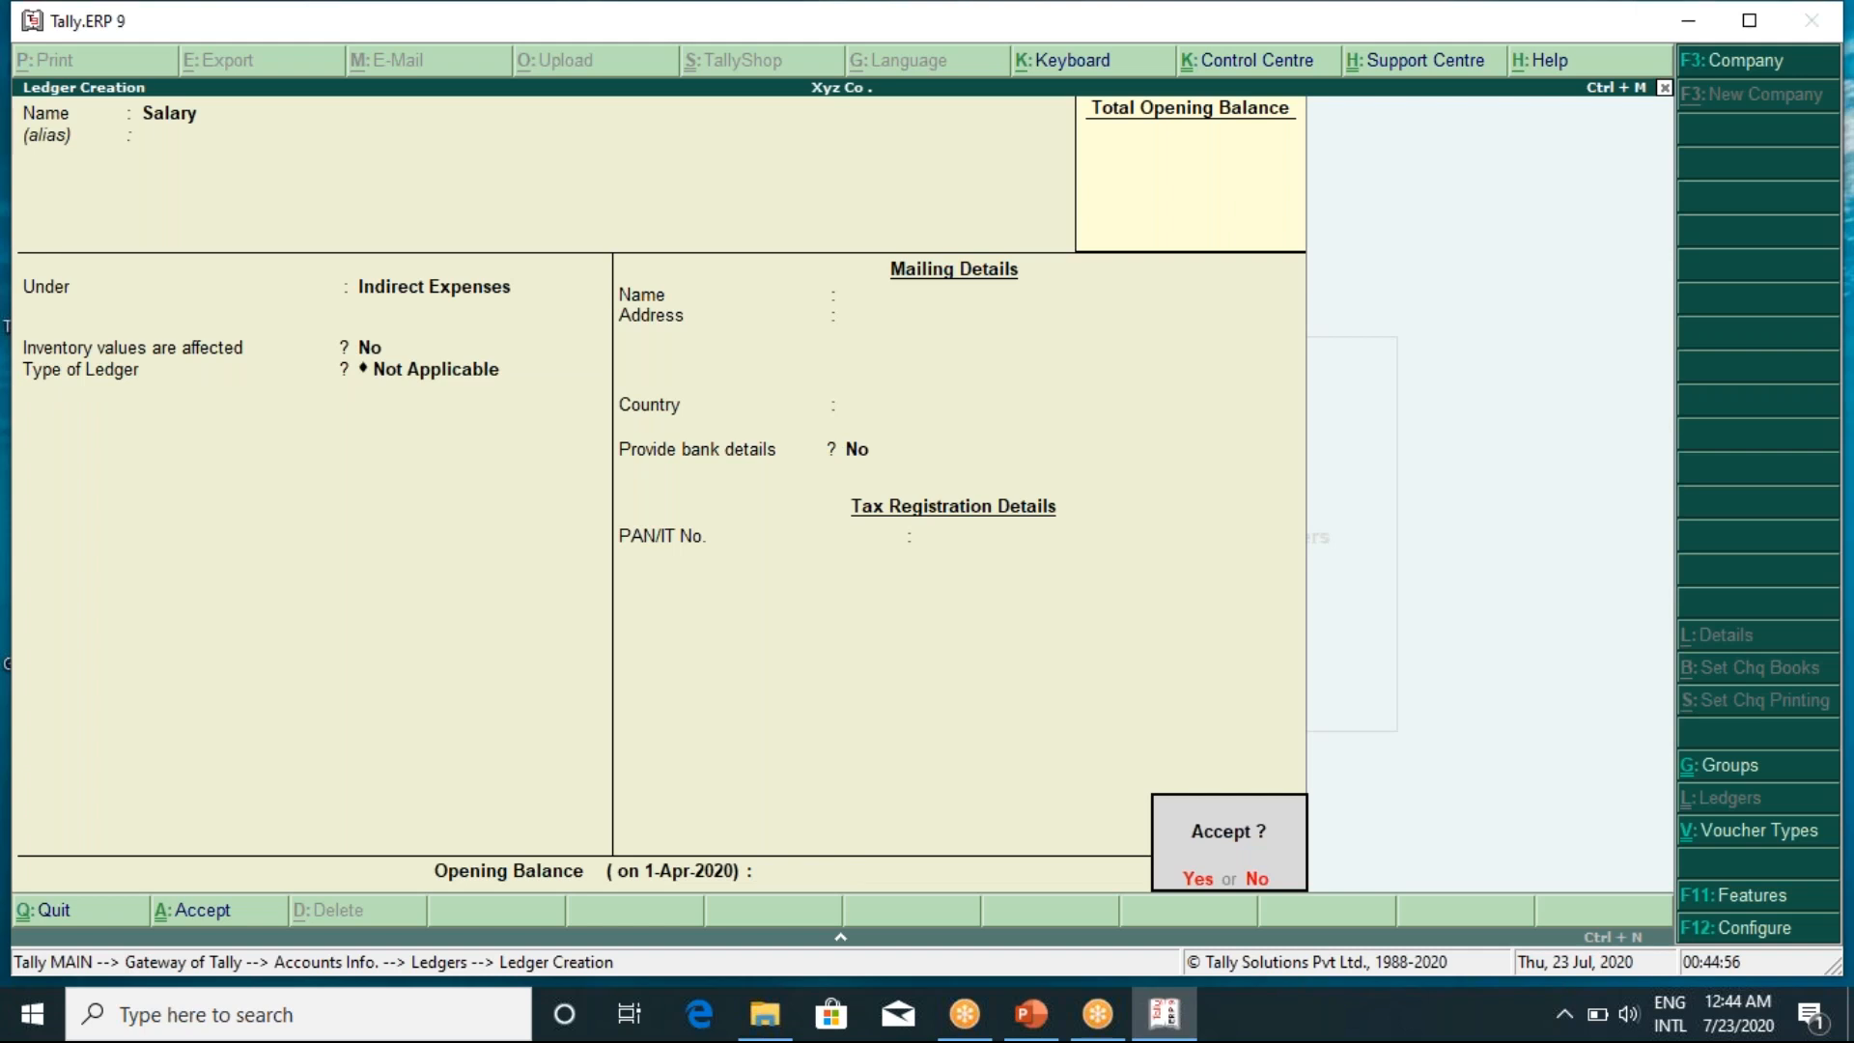
pyautogui.press('Return')
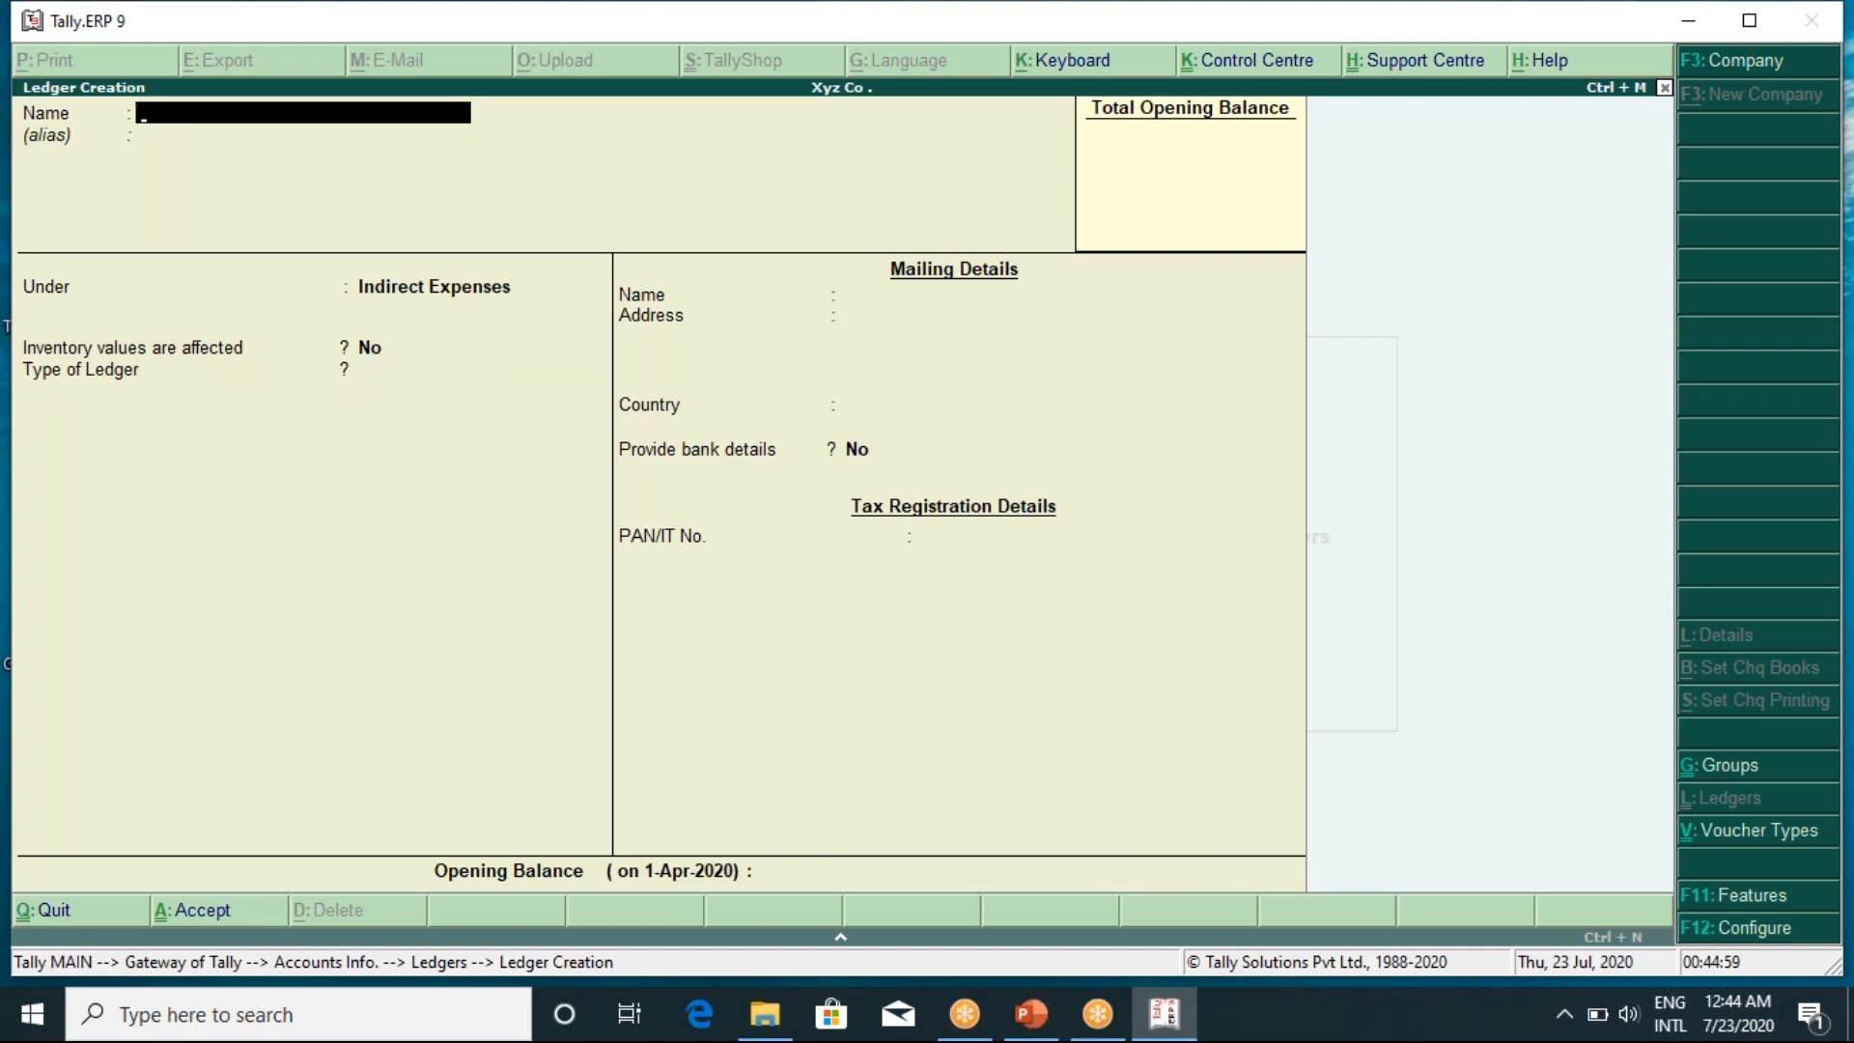
# Create a Postage and Telegrams ledger under Indirect Expenses
pyautogui.write('Postage and Te')
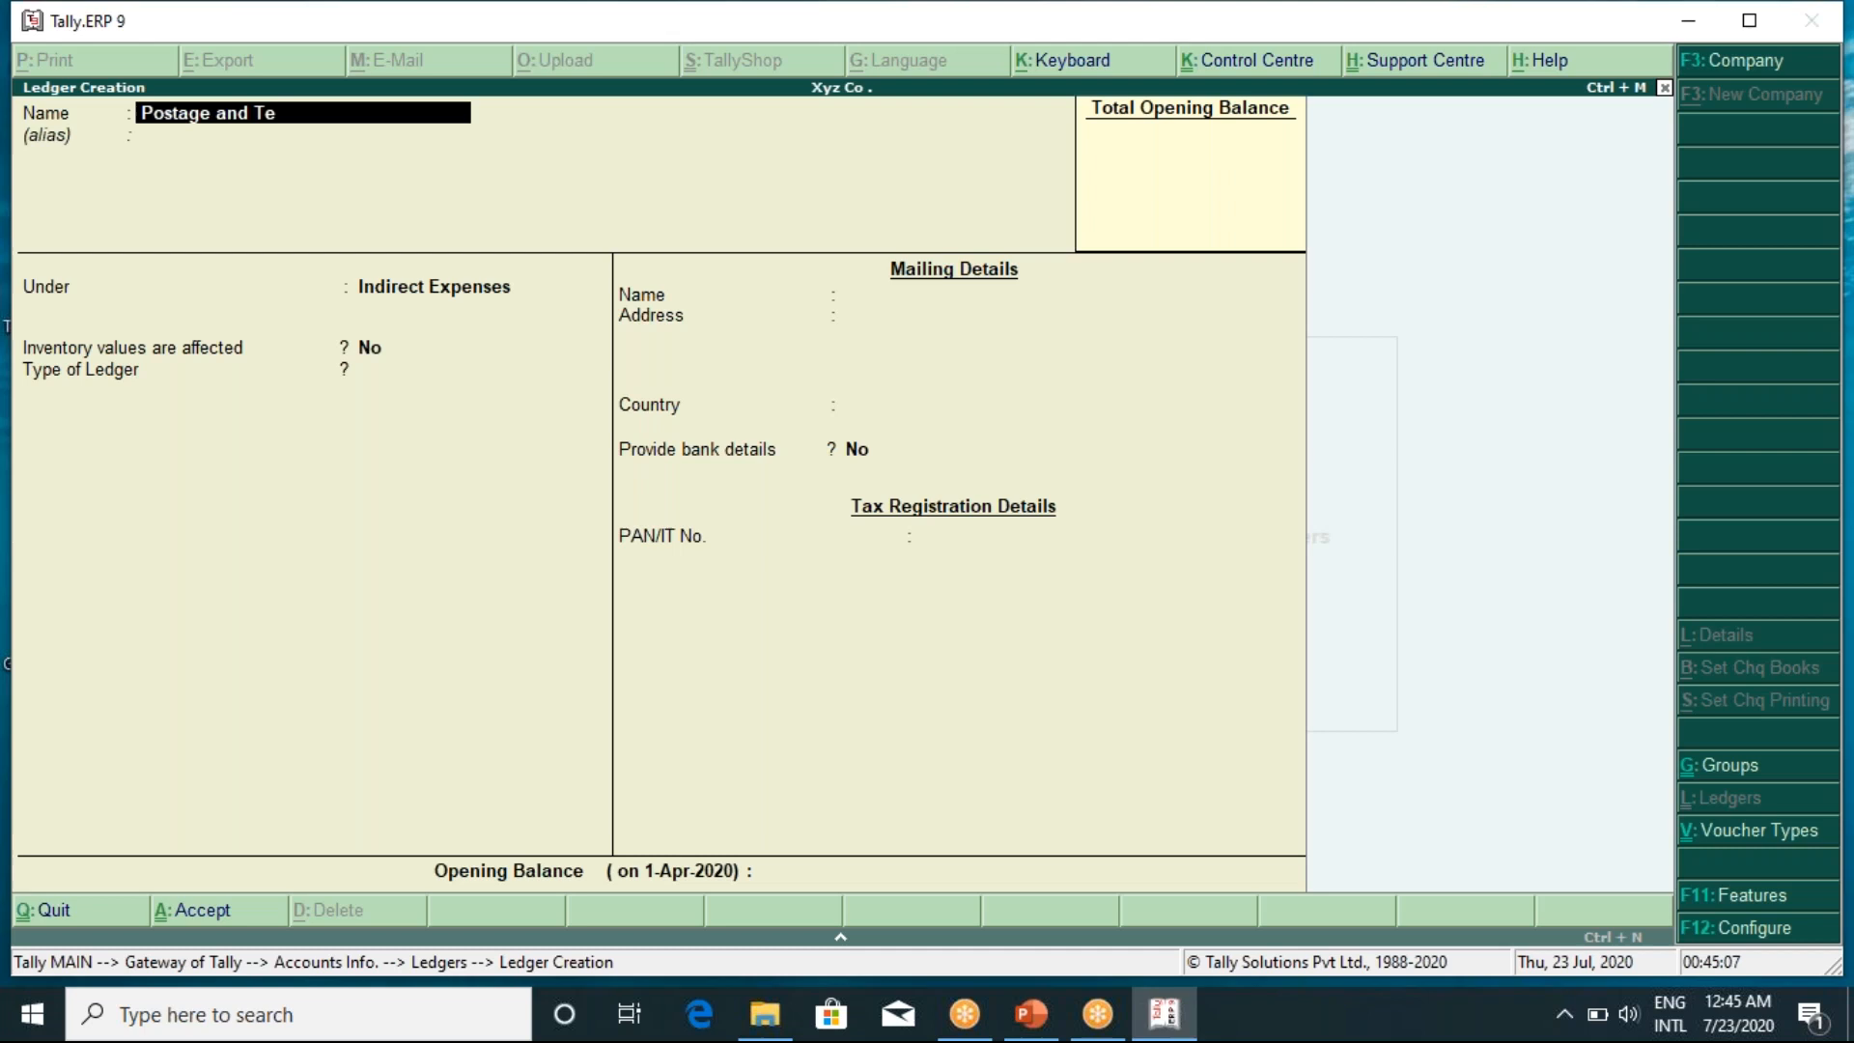
pyautogui.write('legrams')
pyautogui.press('Return')
pyautogui.press('Return')
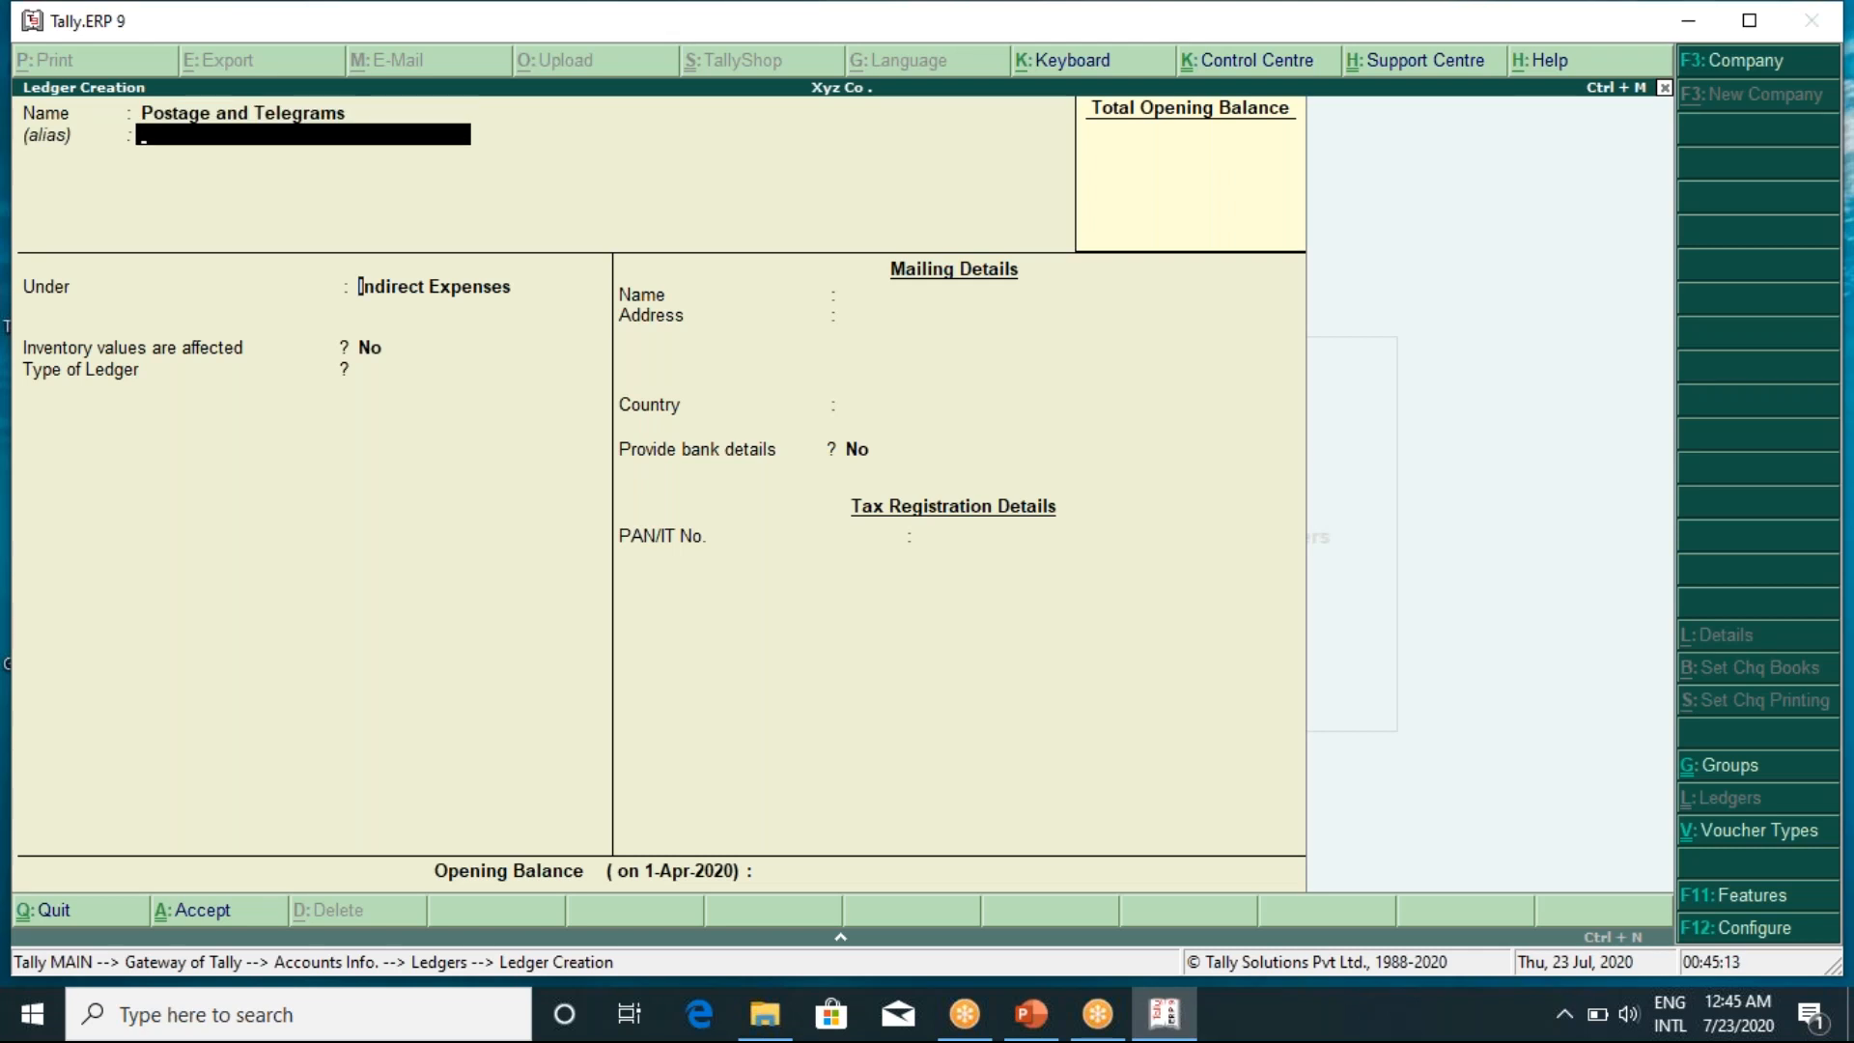
pyautogui.press('Return')
pyautogui.press('Return')
pyautogui.press('Return')
pyautogui.press('Return')
pyautogui.press('Return')
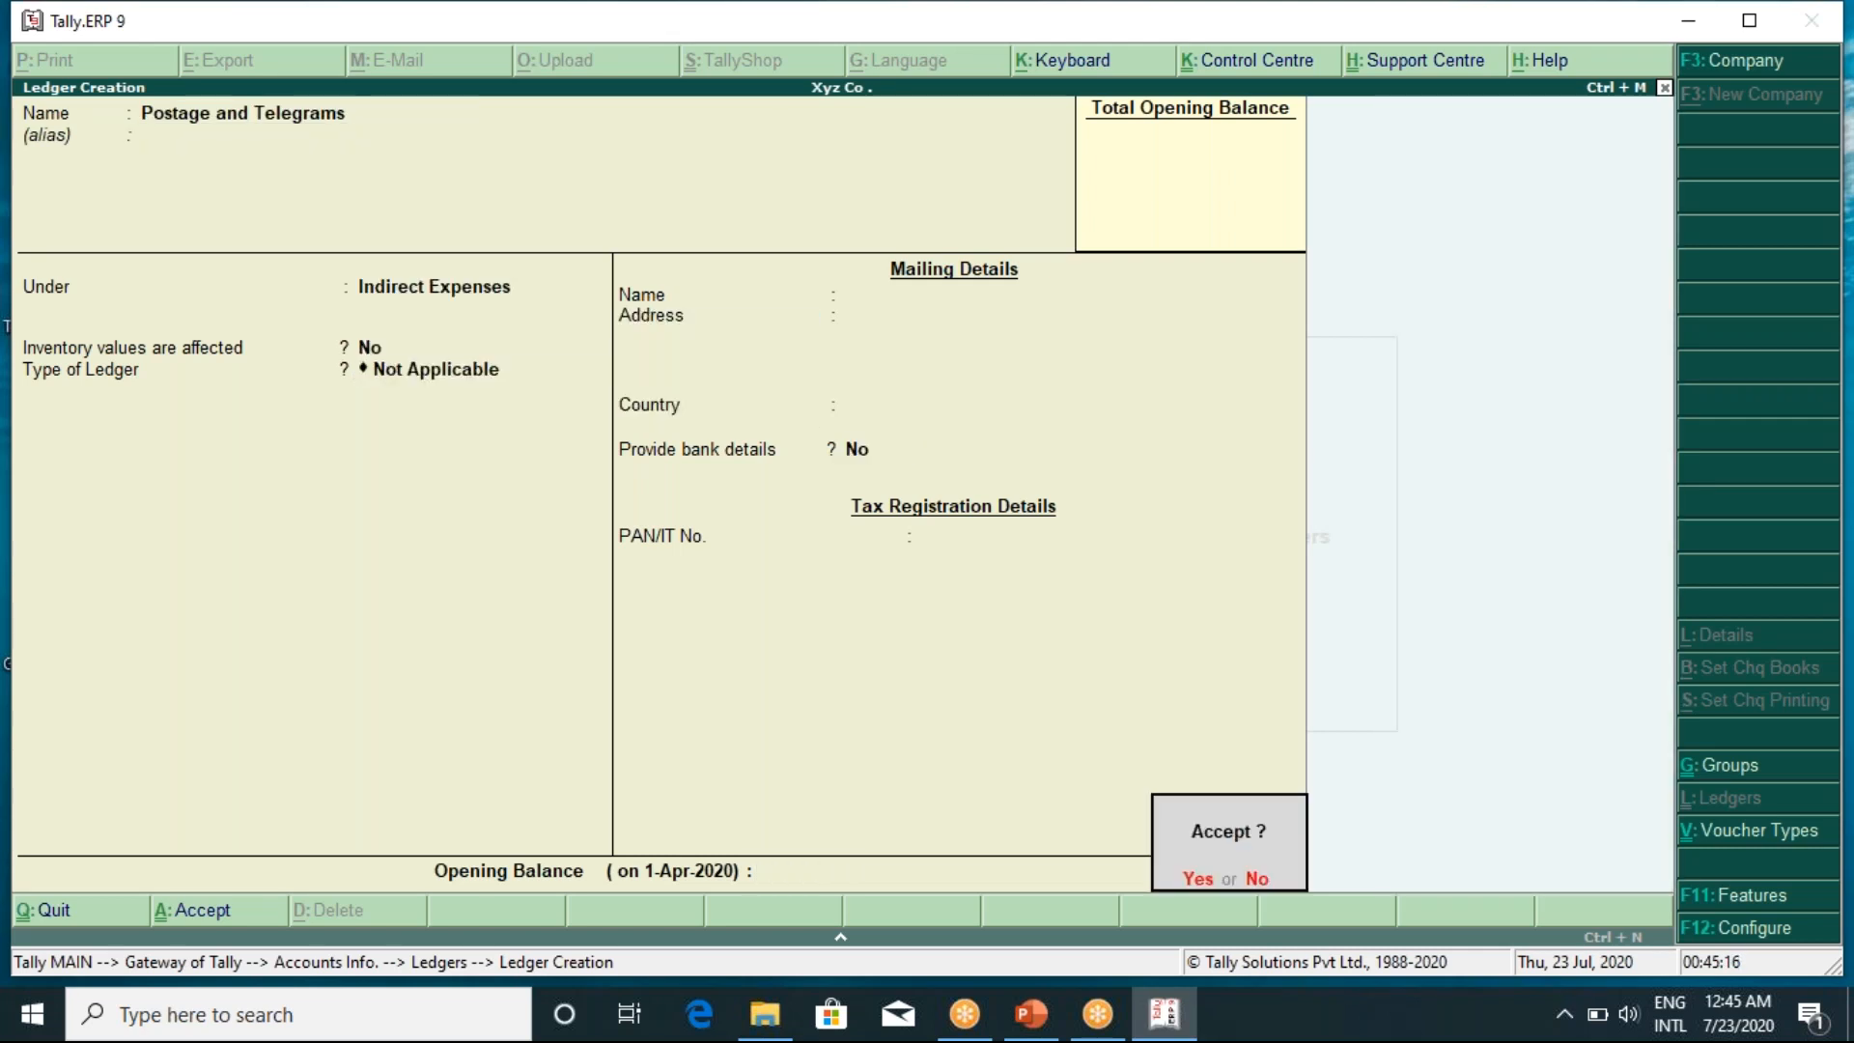
pyautogui.press('Return')
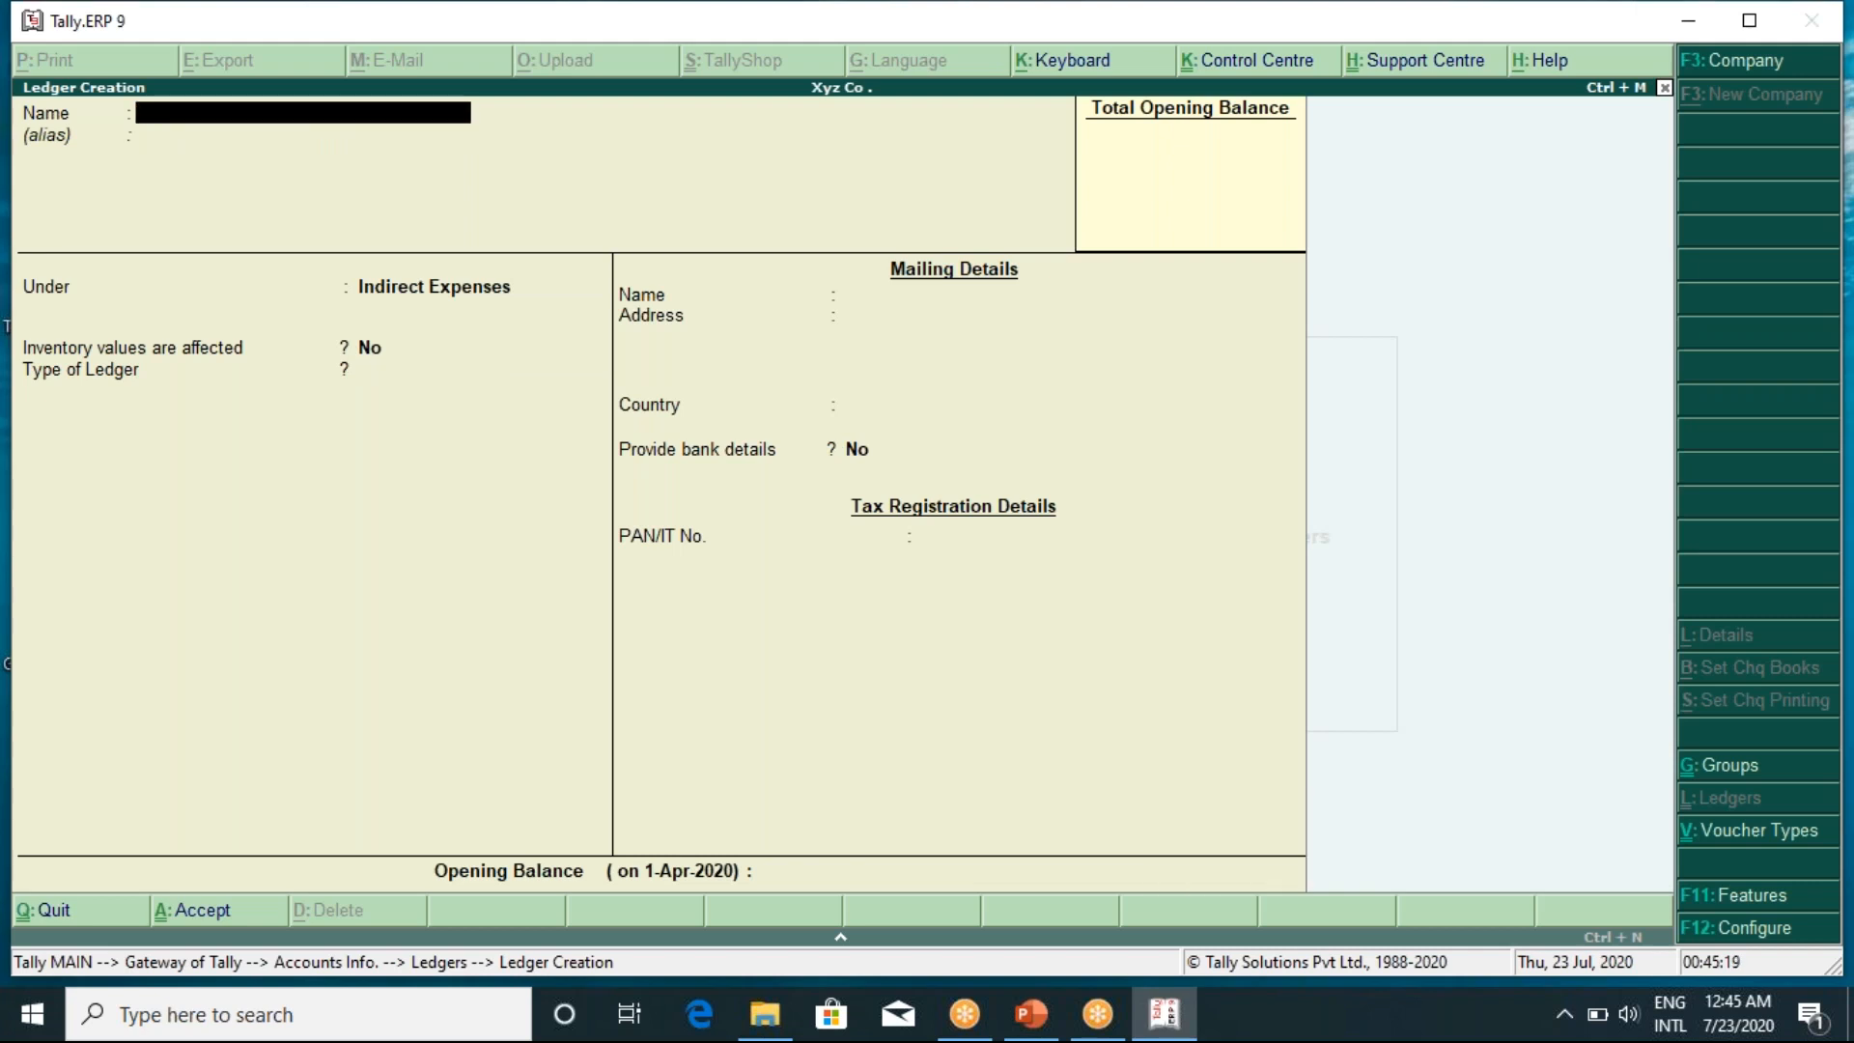
# Create a Rent Paid ledger under Indirect Expenses
pyautogui.write('Rent Paid')
pyautogui.press('Return')
pyautogui.press('Return')
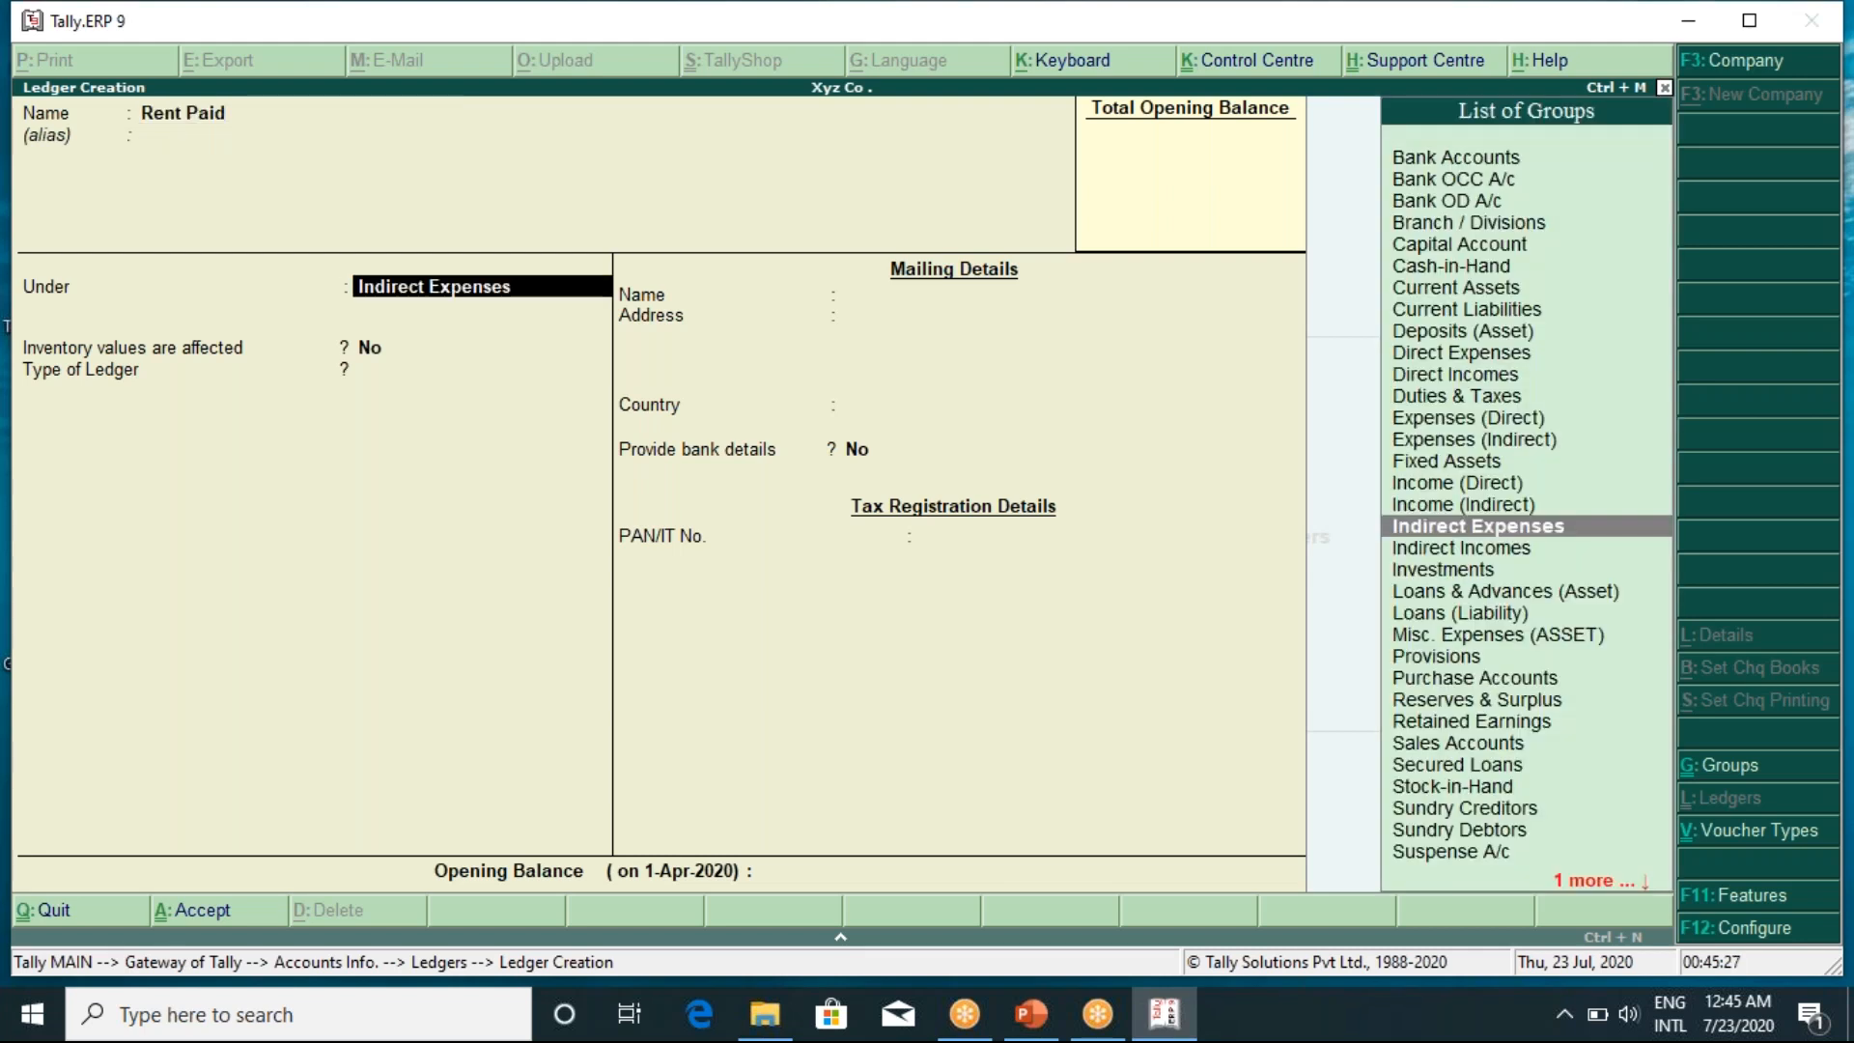
pyautogui.press('Return')
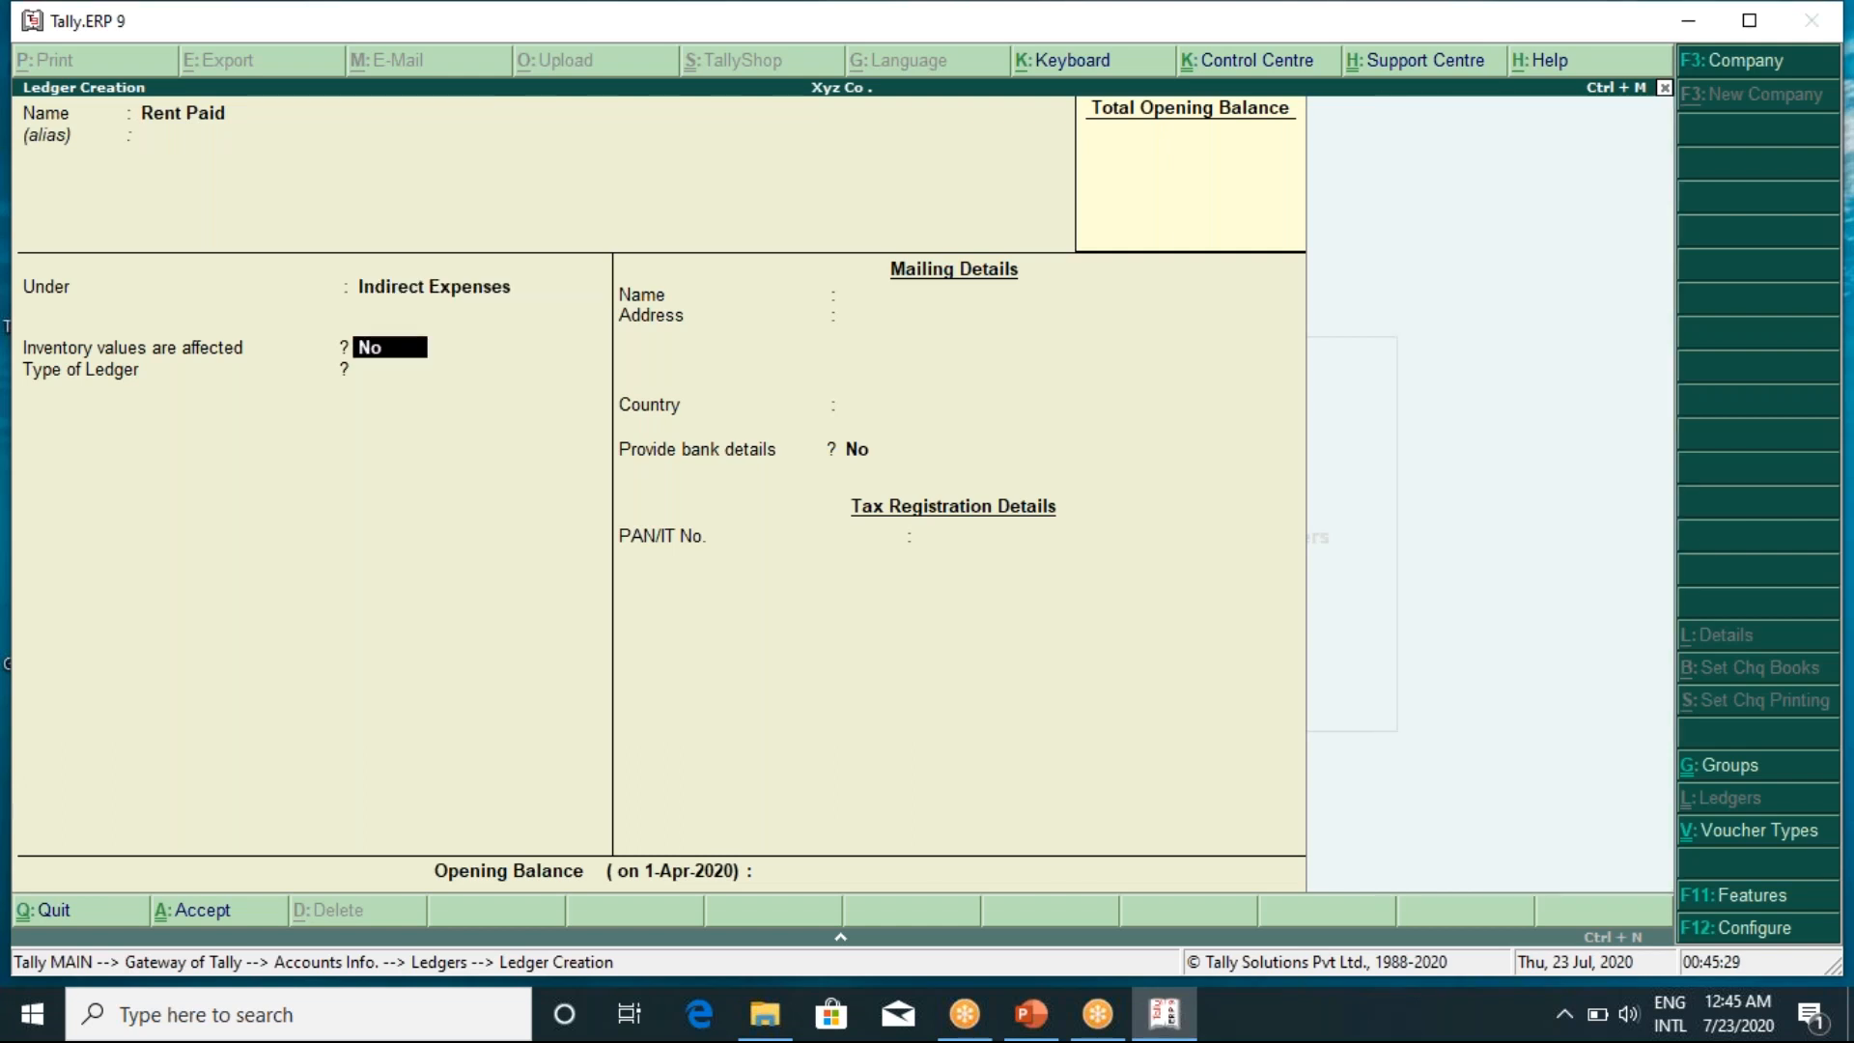
pyautogui.press('Return')
pyautogui.press('Return')
pyautogui.press('Return')
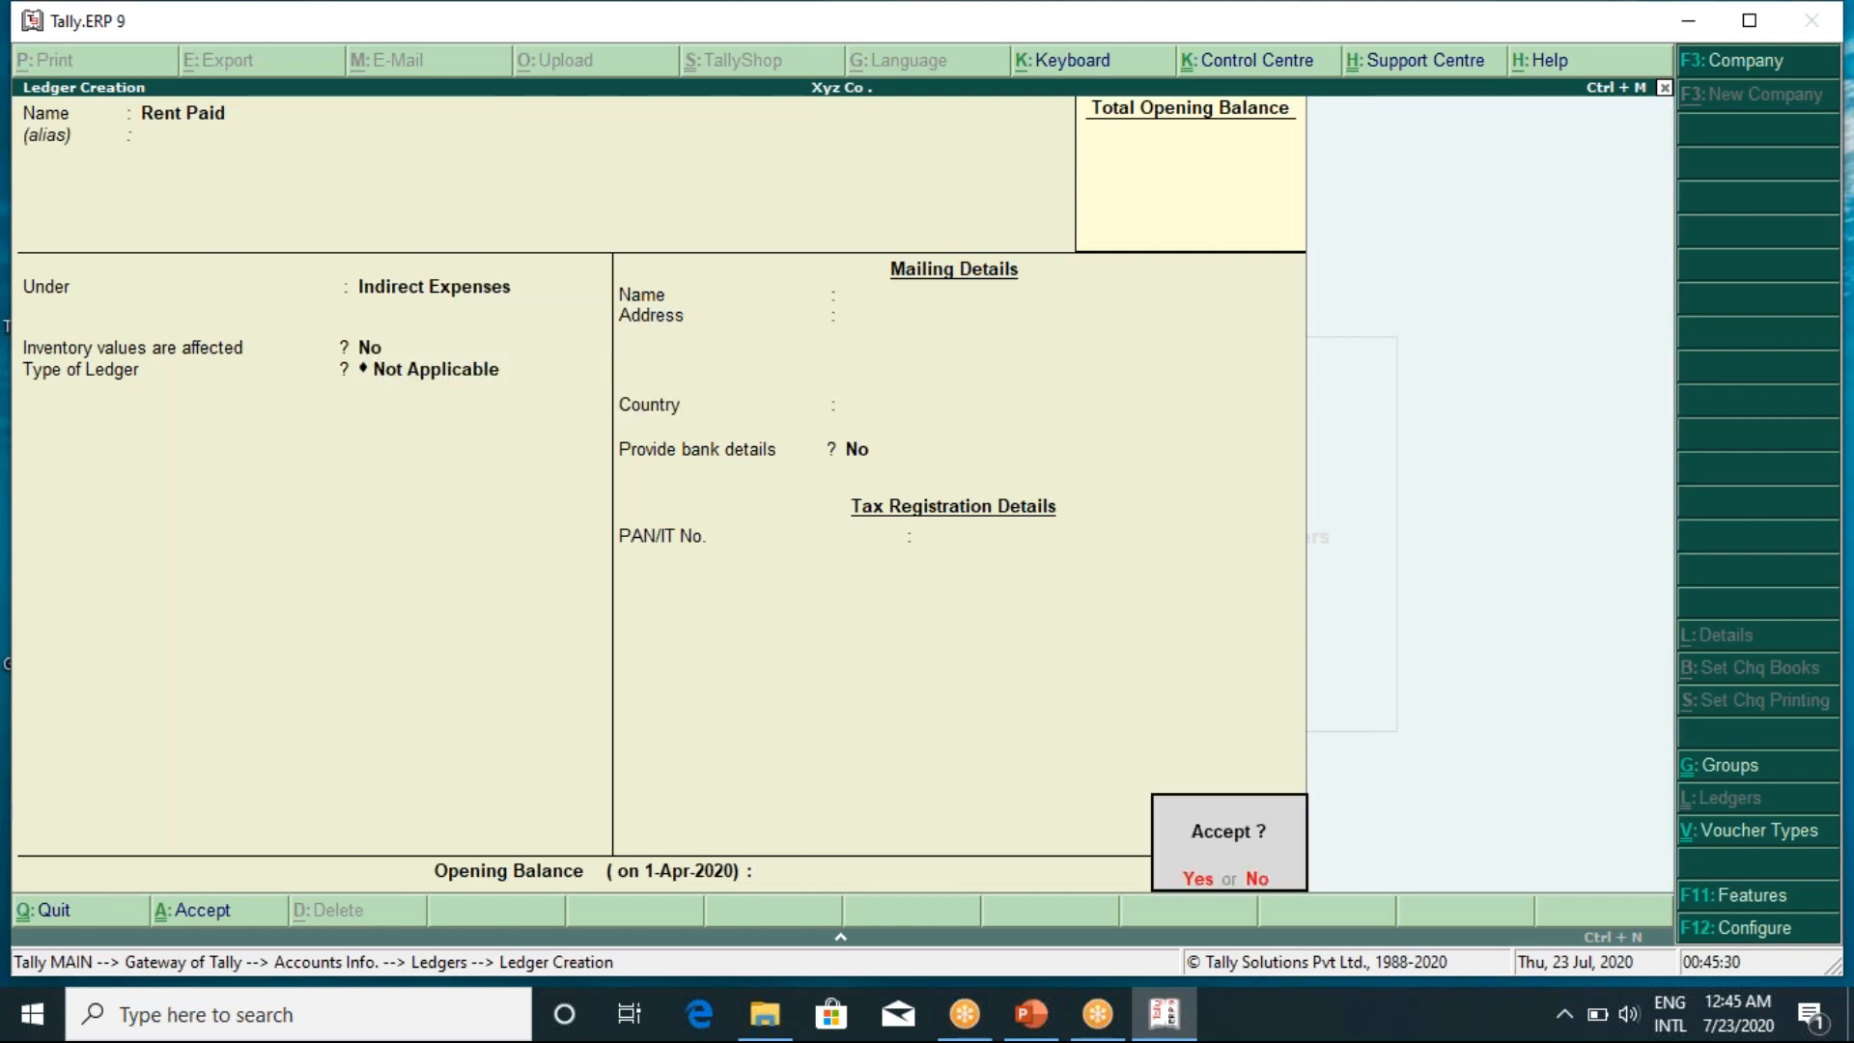
pyautogui.press('Return')
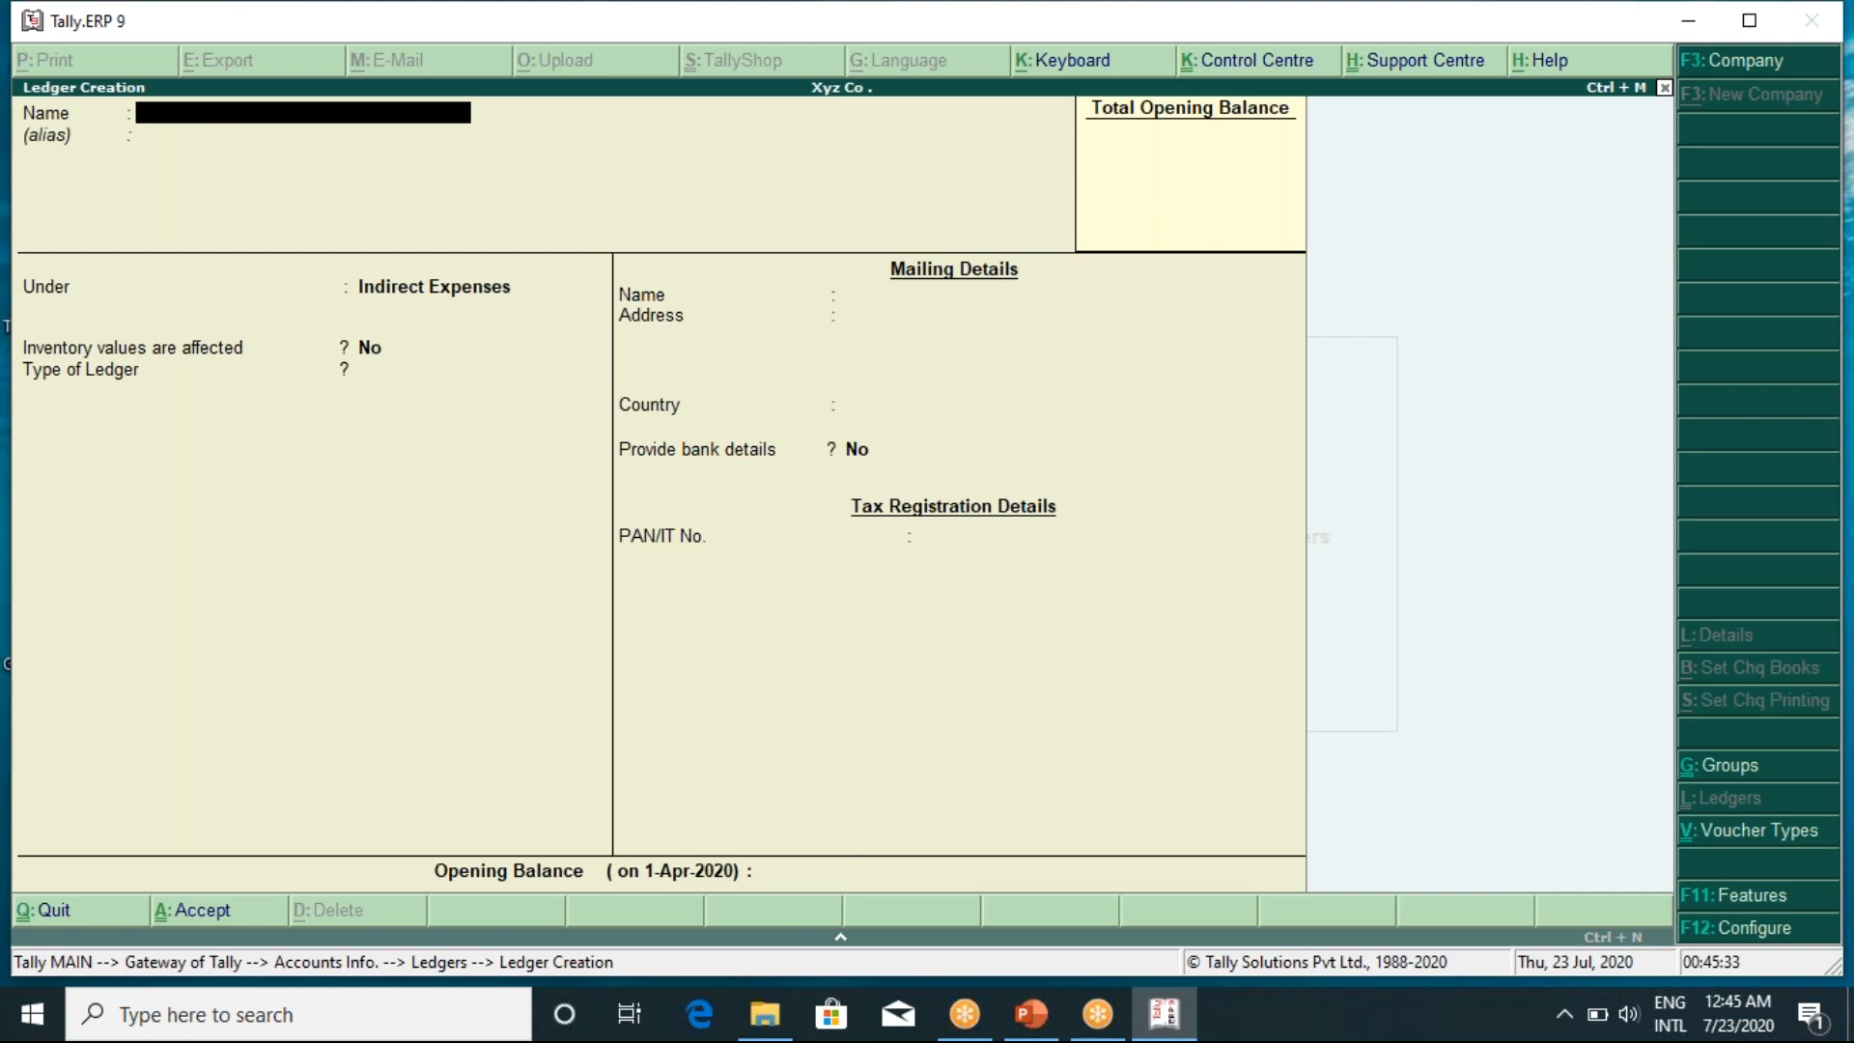
# Create an Audit Fees ledger under Indirect Expenses with no opening balance
pyautogui.write('Audit fees')
pyautogui.press('Return')
pyautogui.press('Return')
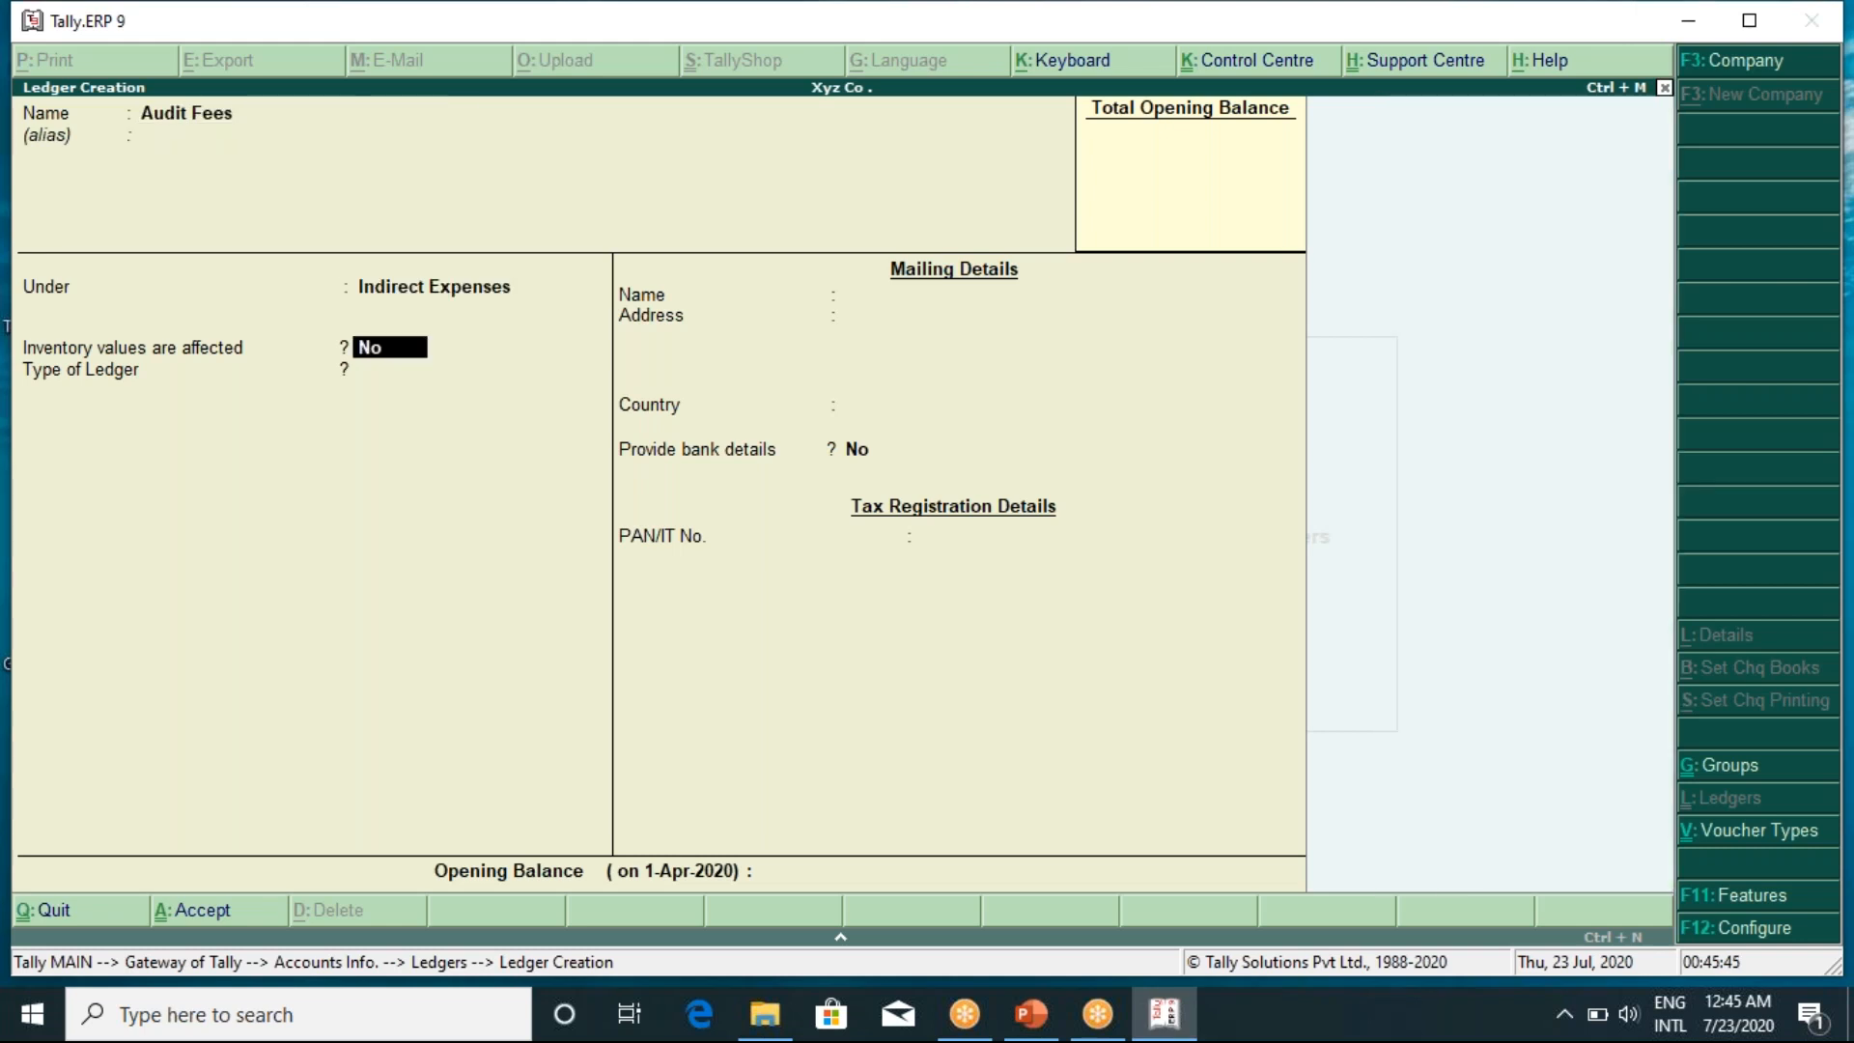
pyautogui.press('Return')
pyautogui.press('Return')
pyautogui.press('Return')
pyautogui.press('Return')
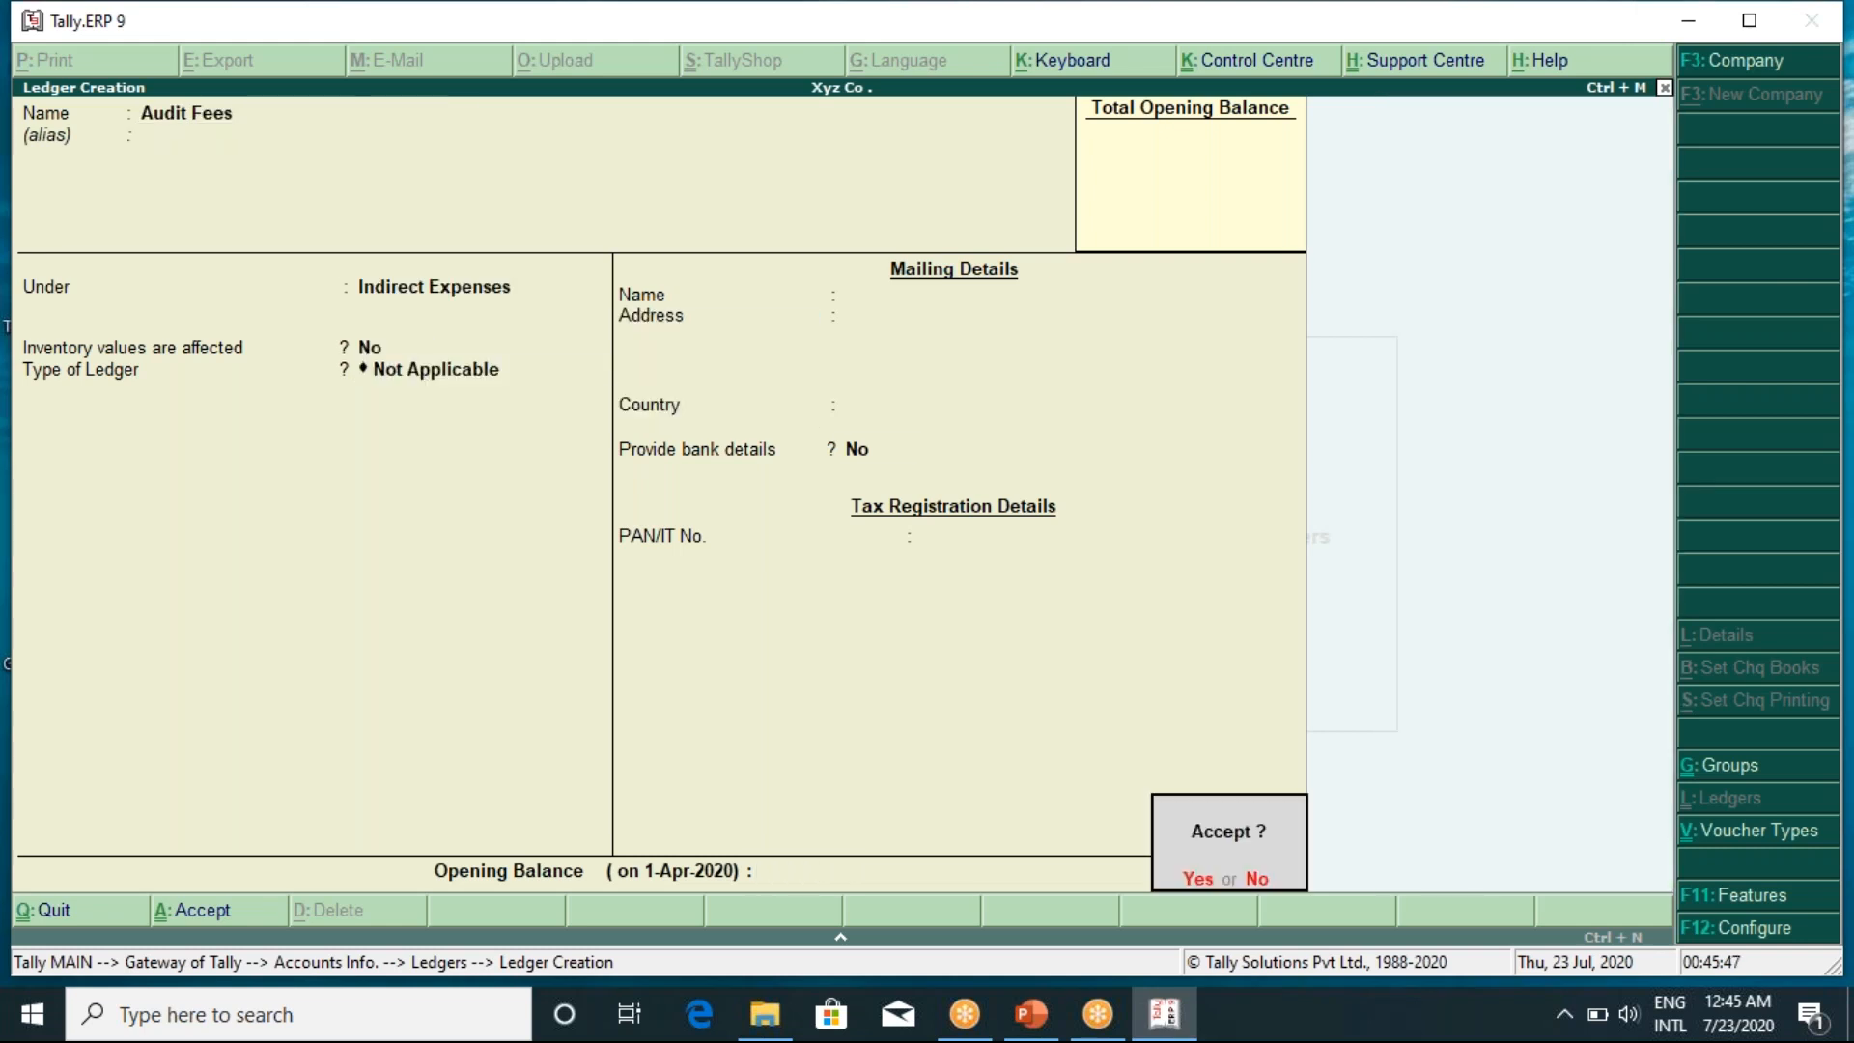
pyautogui.press('Return')
# Enter an Insurance ledger under Indirect Expenses up to the save prompt
pyautogui.write('Insu')
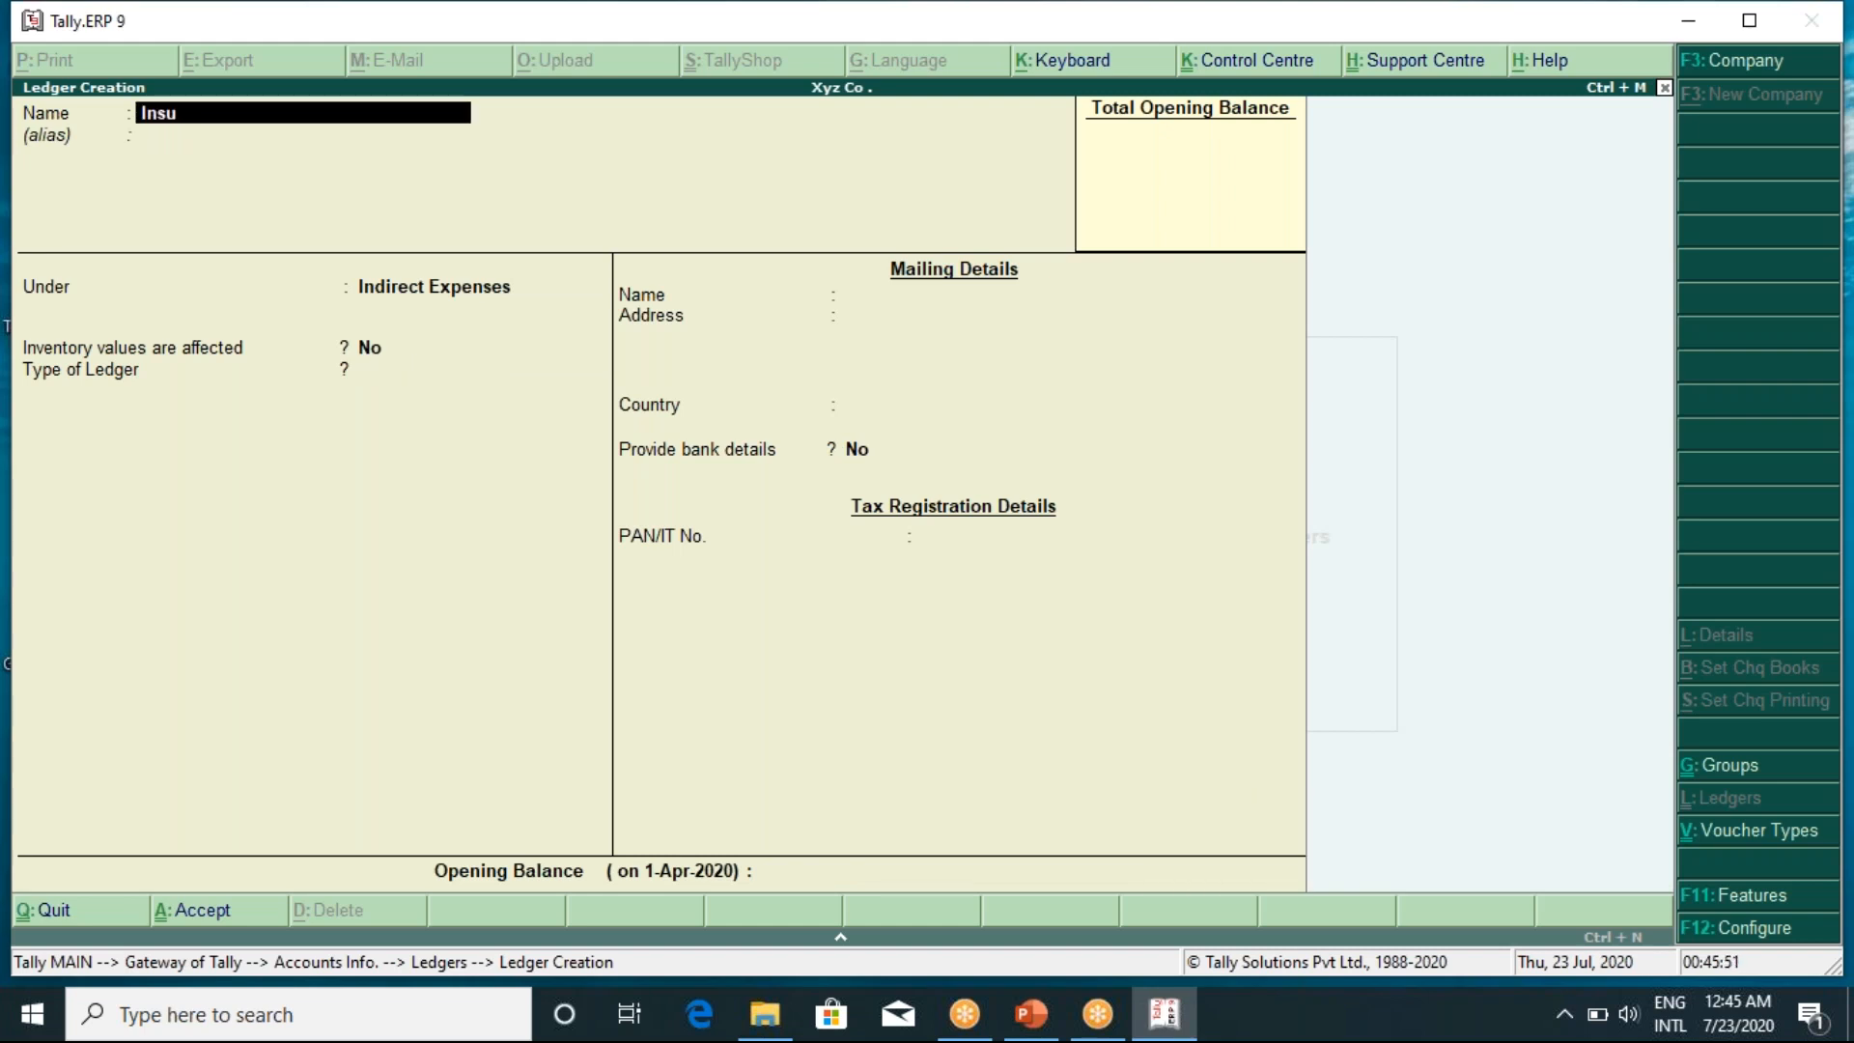
pyautogui.write('rance')
pyautogui.press('Return')
pyautogui.press('Return')
pyautogui.press('Return')
pyautogui.press('Return')
pyautogui.press('Return')
pyautogui.press('Return')
pyautogui.press('Return')
pyautogui.press('Return')
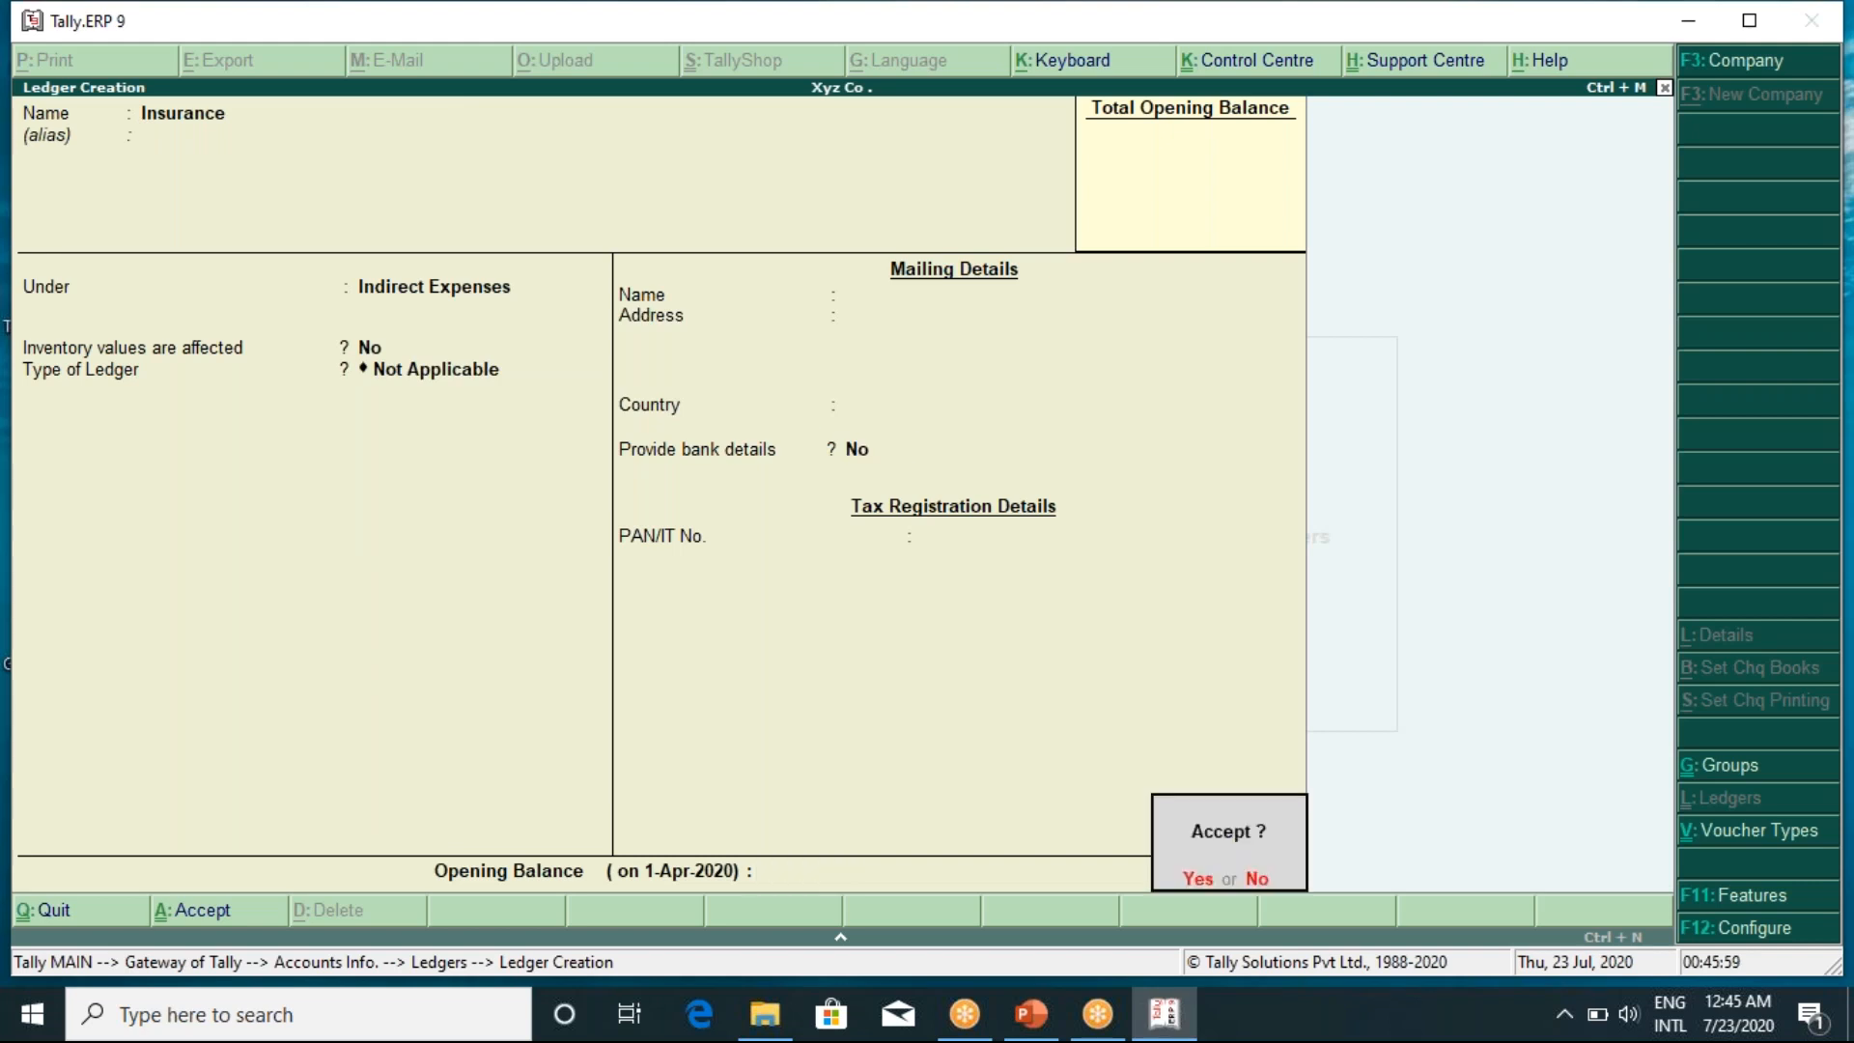
pyautogui.press('Return')
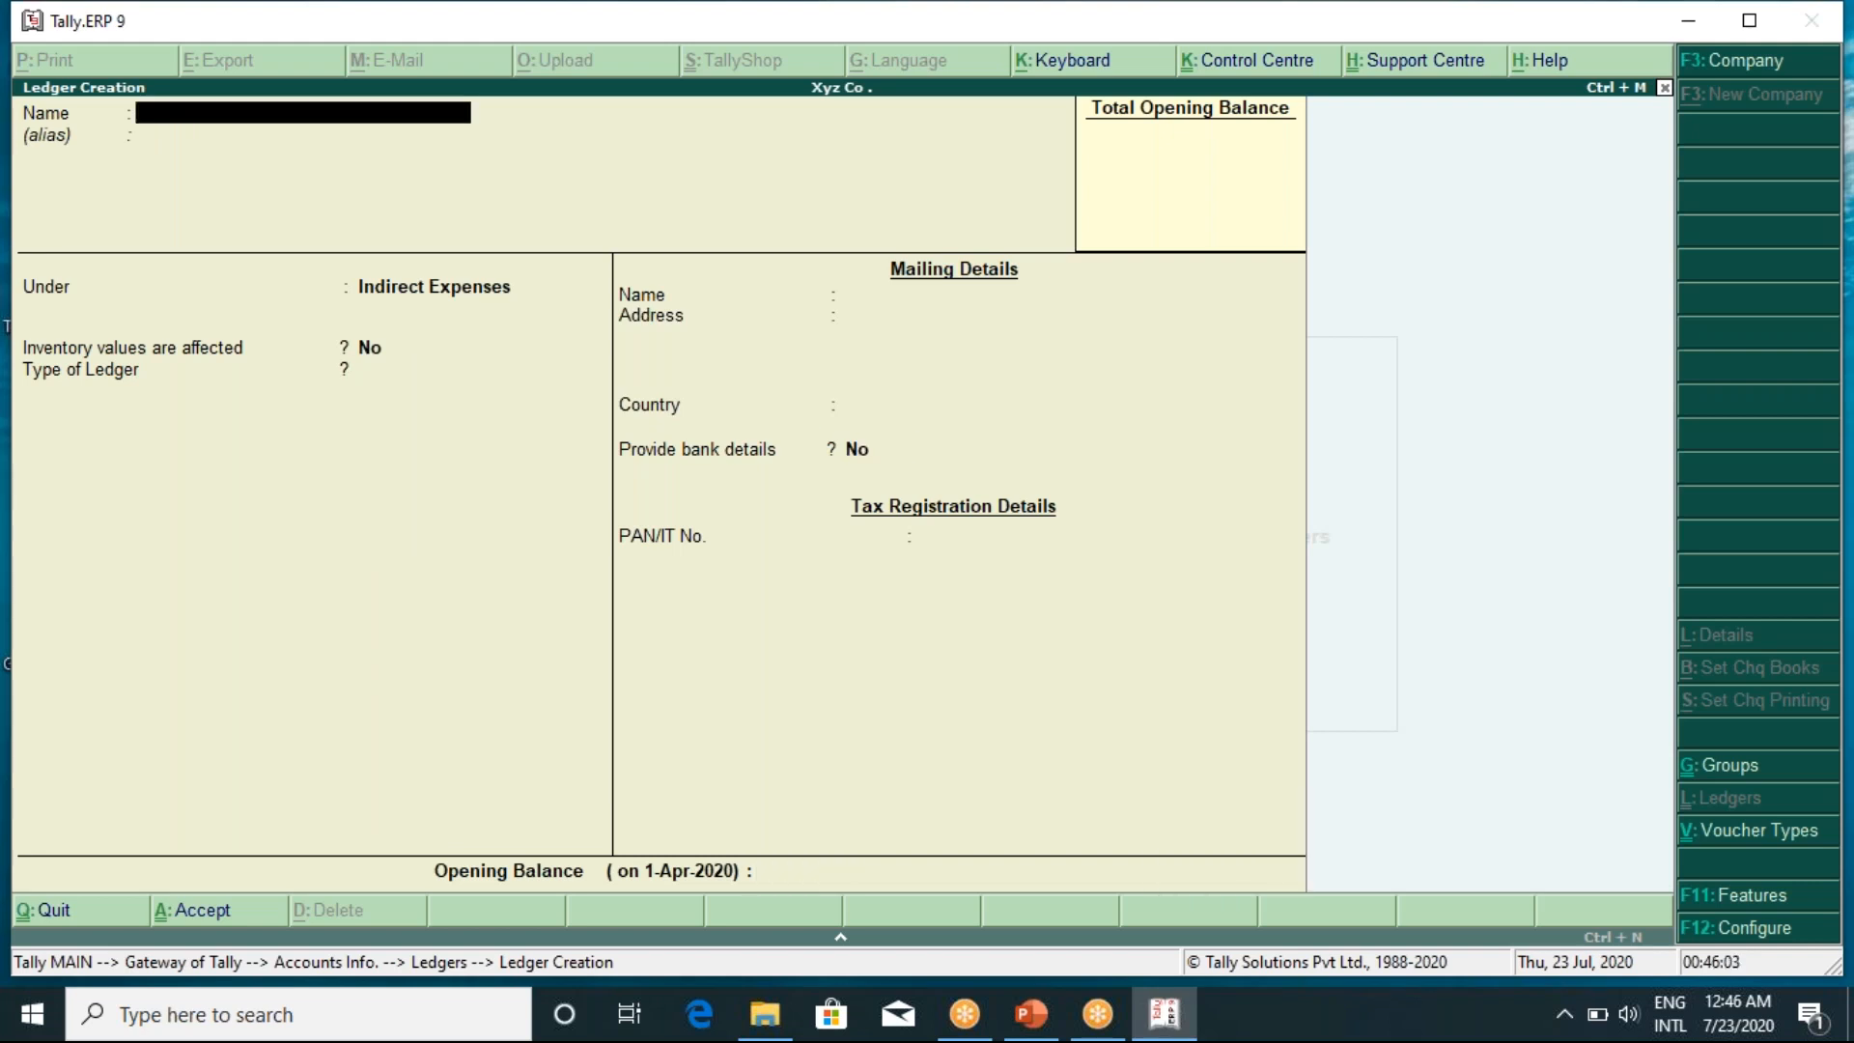
# Create a Bank Charges ledger under Indirect Expenses
pyautogui.write('Bank charges')
pyautogui.press('Return')
pyautogui.press('Return')
pyautogui.press('Return')
pyautogui.press('Return')
pyautogui.press('Return')
pyautogui.press('Return')
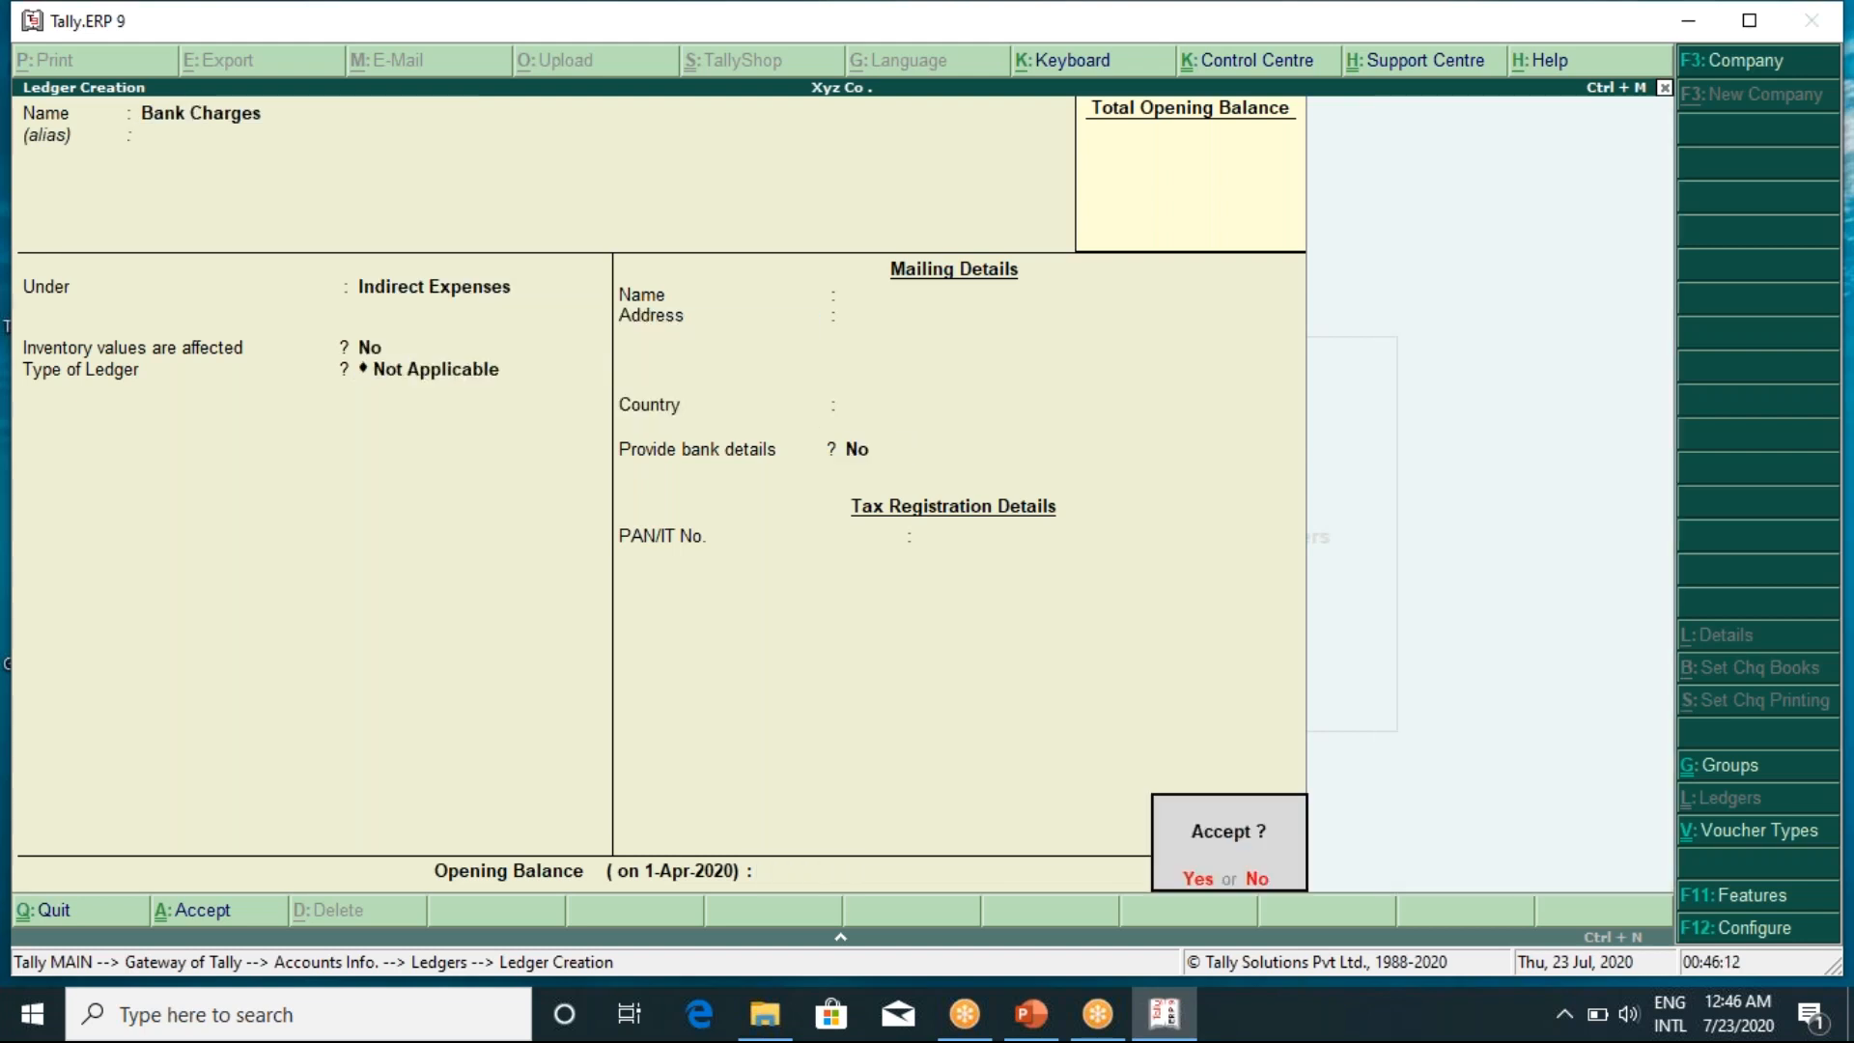
pyautogui.press('Return')
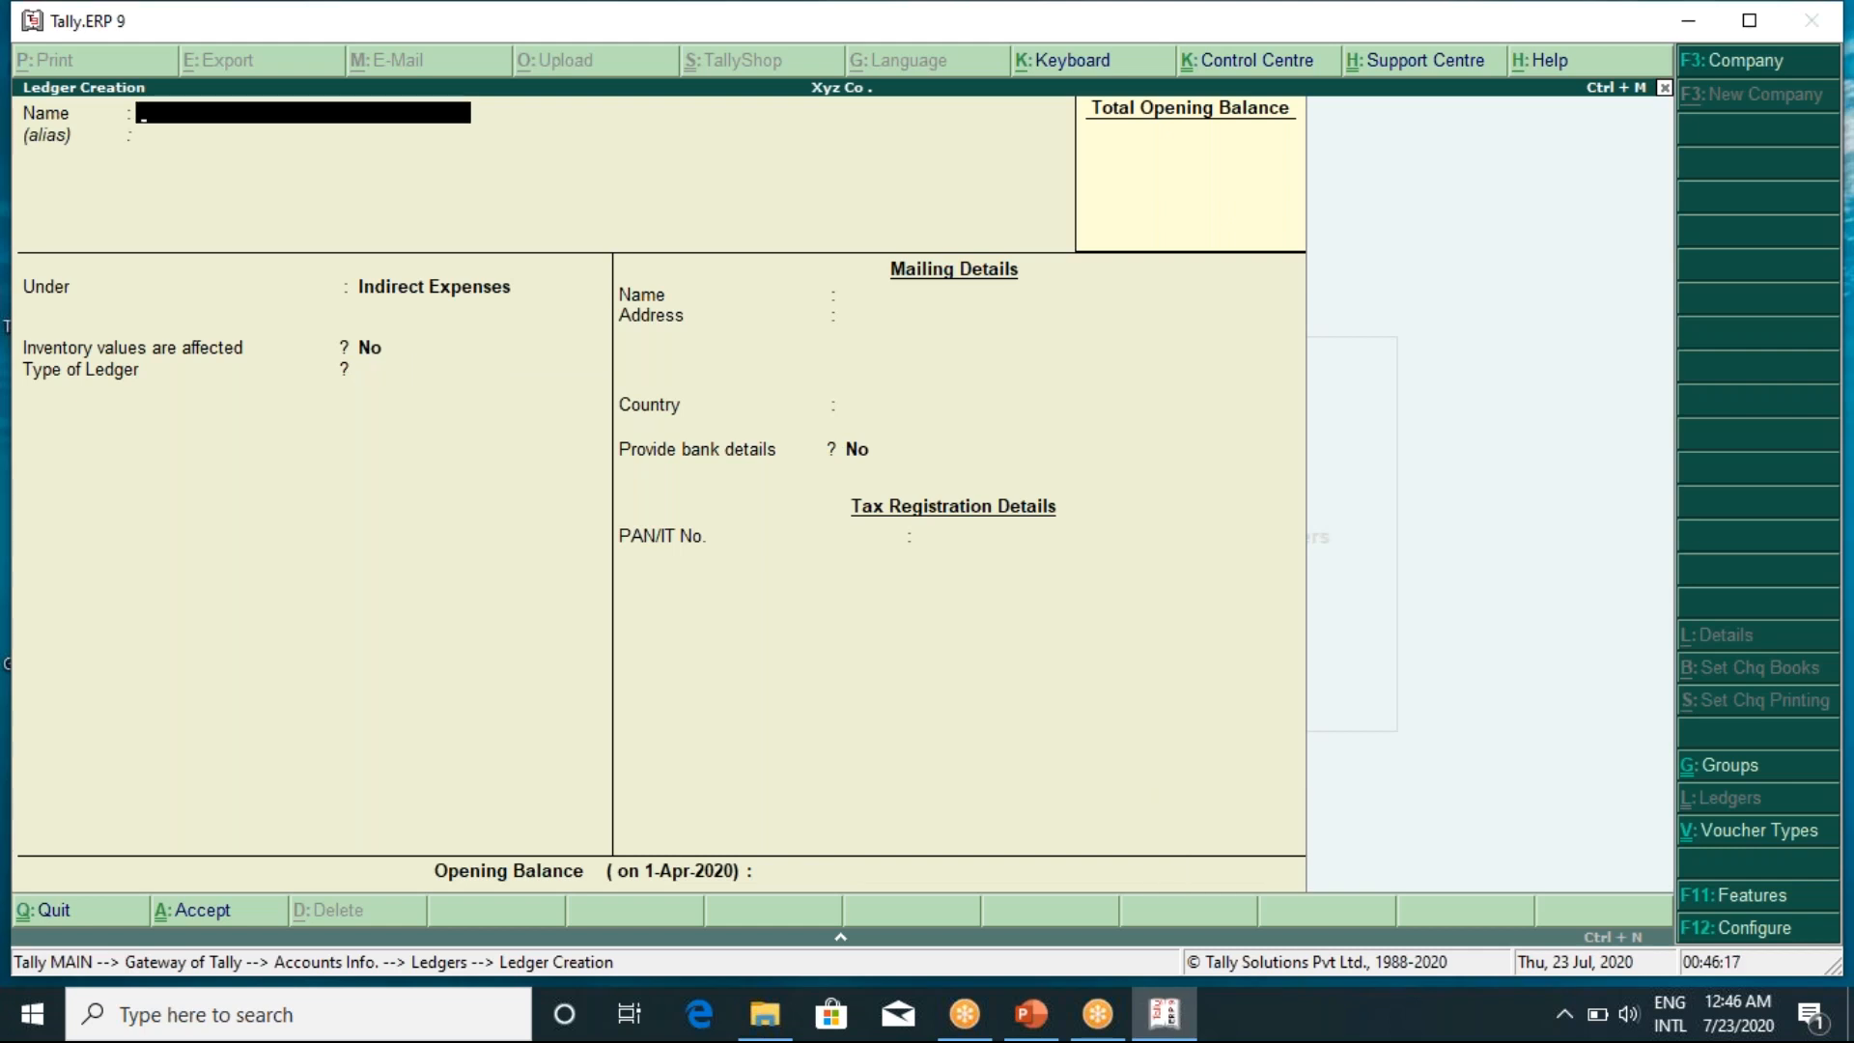
# Enter a General Exp ledger under Indirect Expenses with no opening balance
pyautogui.write('General Exp')
pyautogui.press('Return')
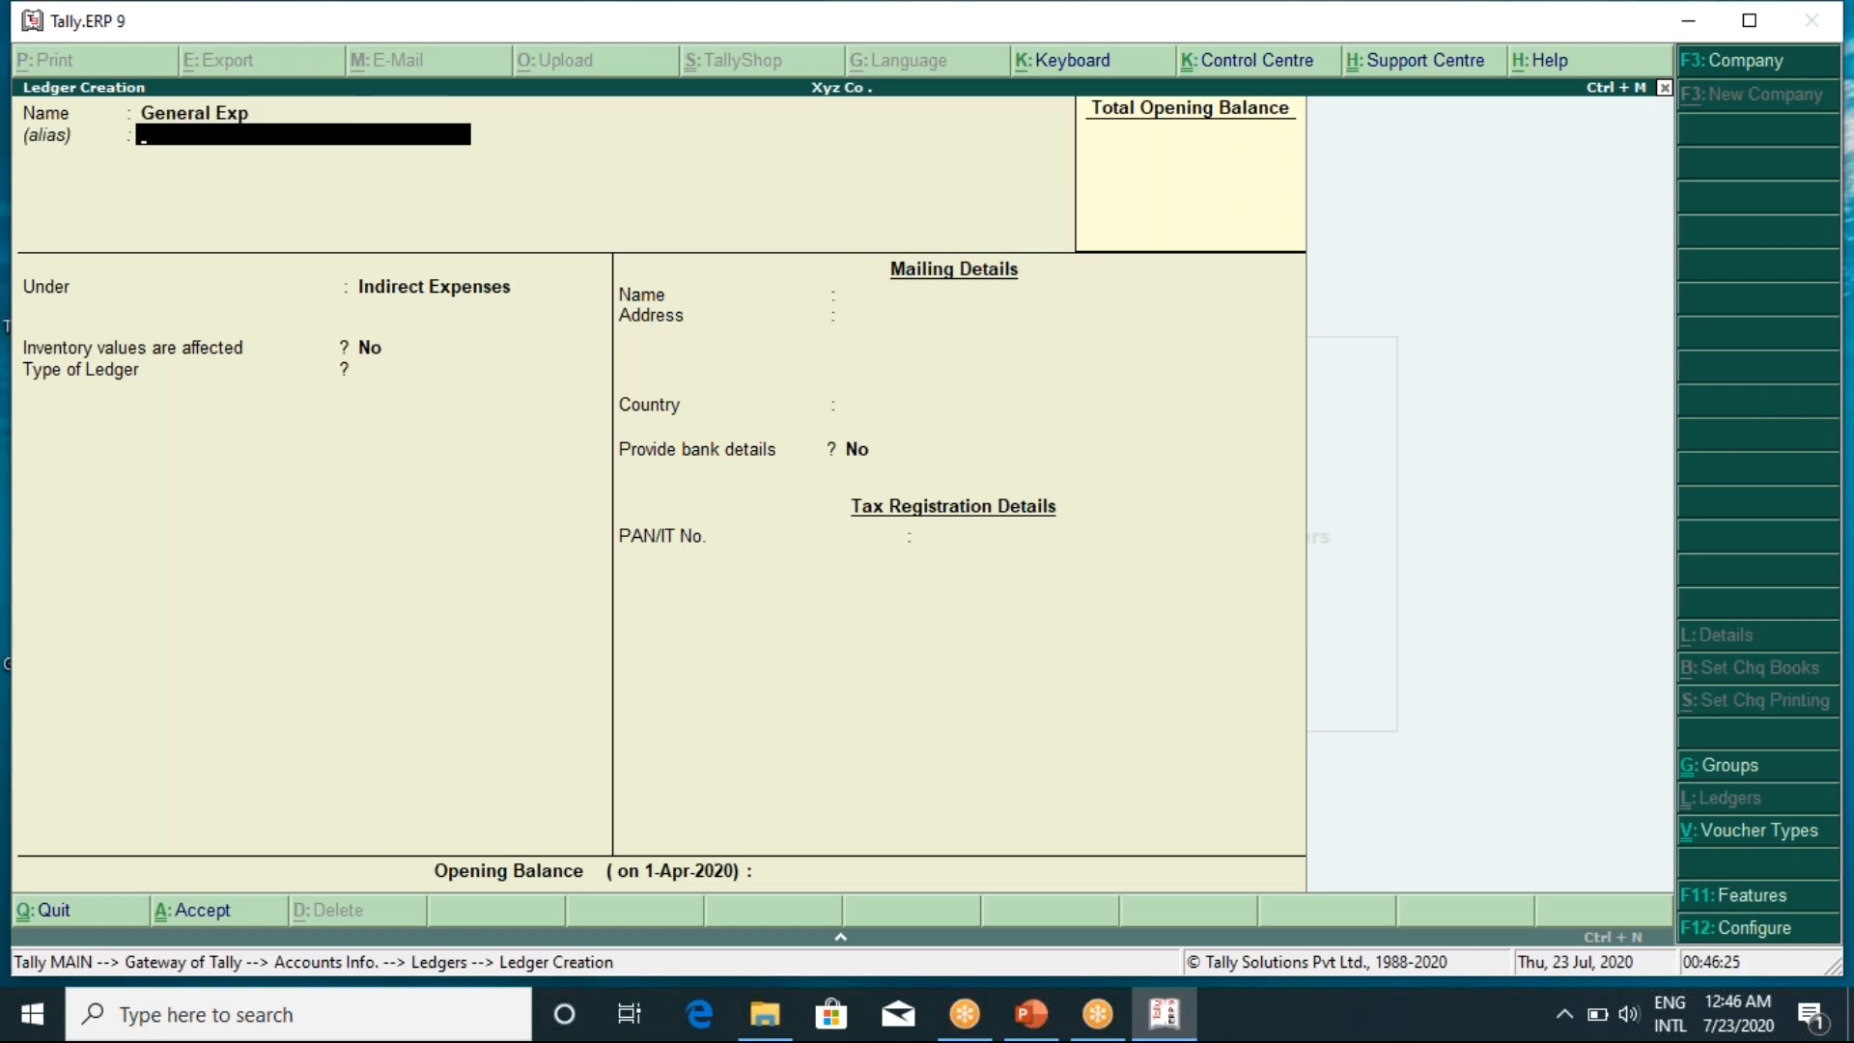
pyautogui.press('Return')
pyautogui.press('Return')
pyautogui.press('Return')
pyautogui.press('Return')
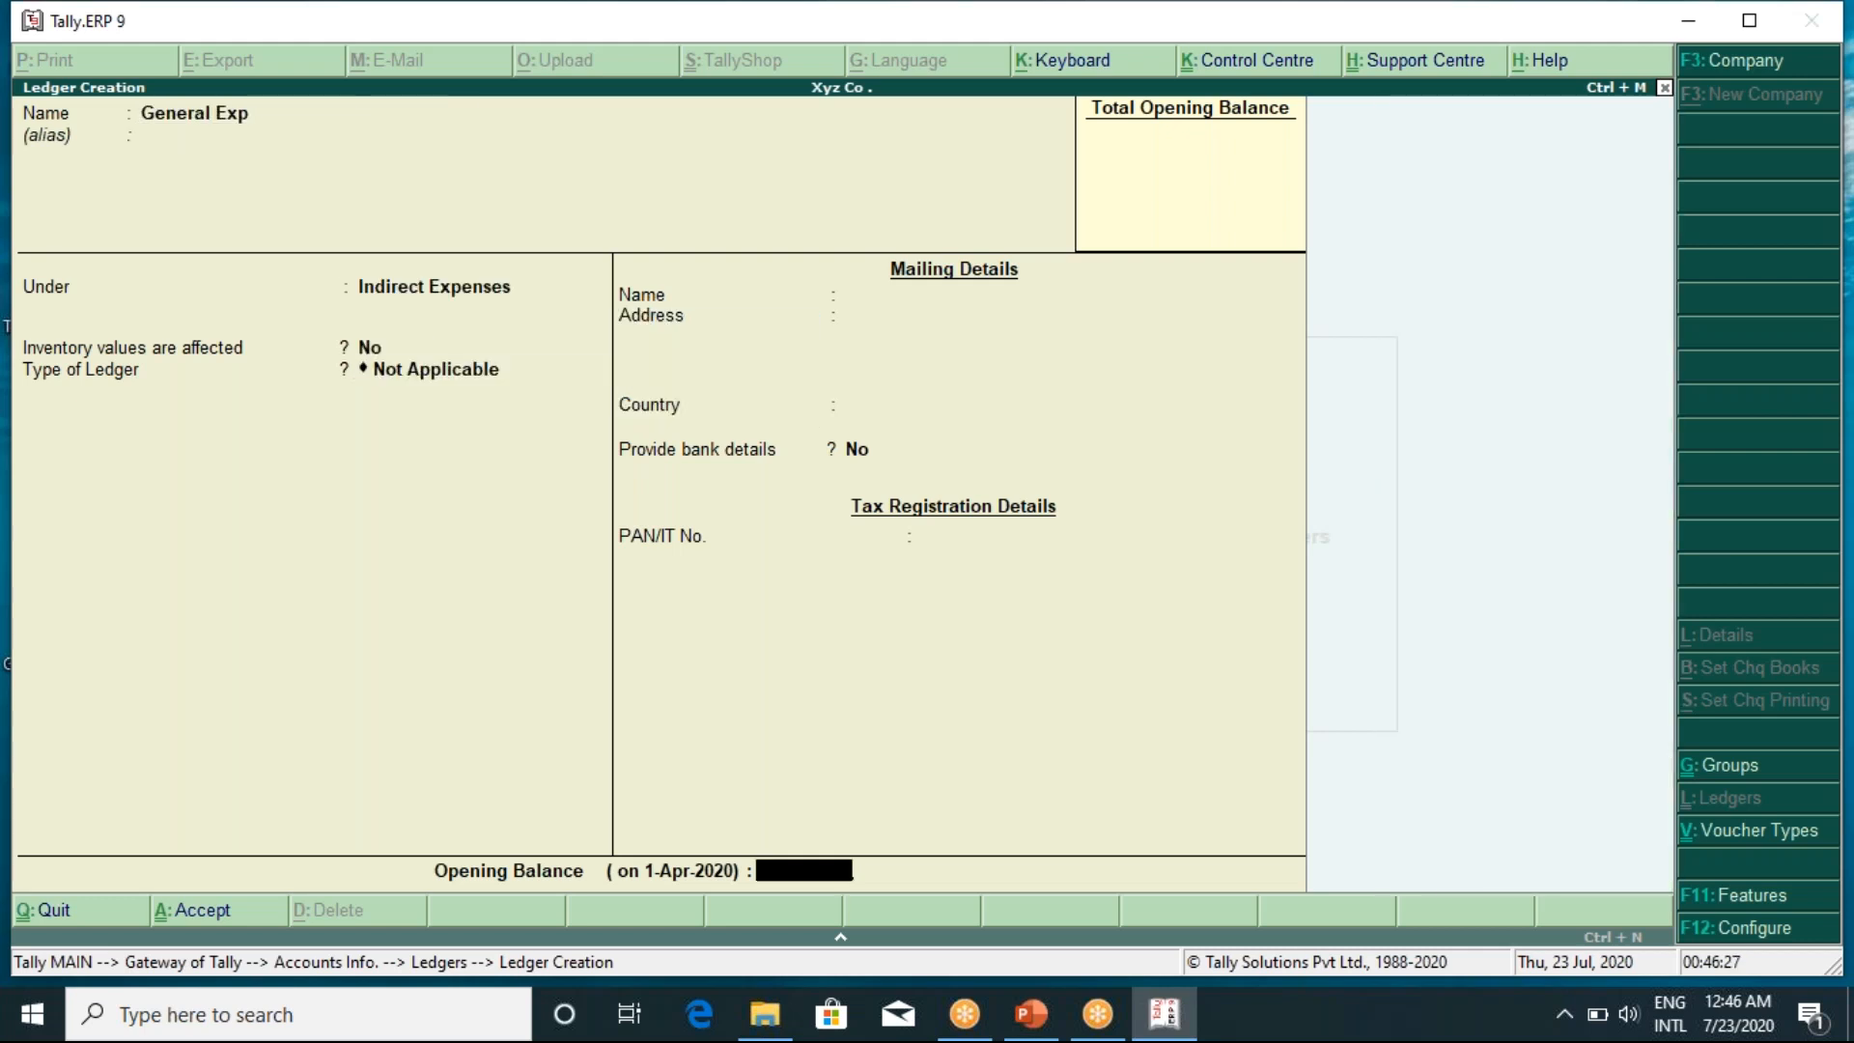
pyautogui.press('Return')
pyautogui.press('Return')
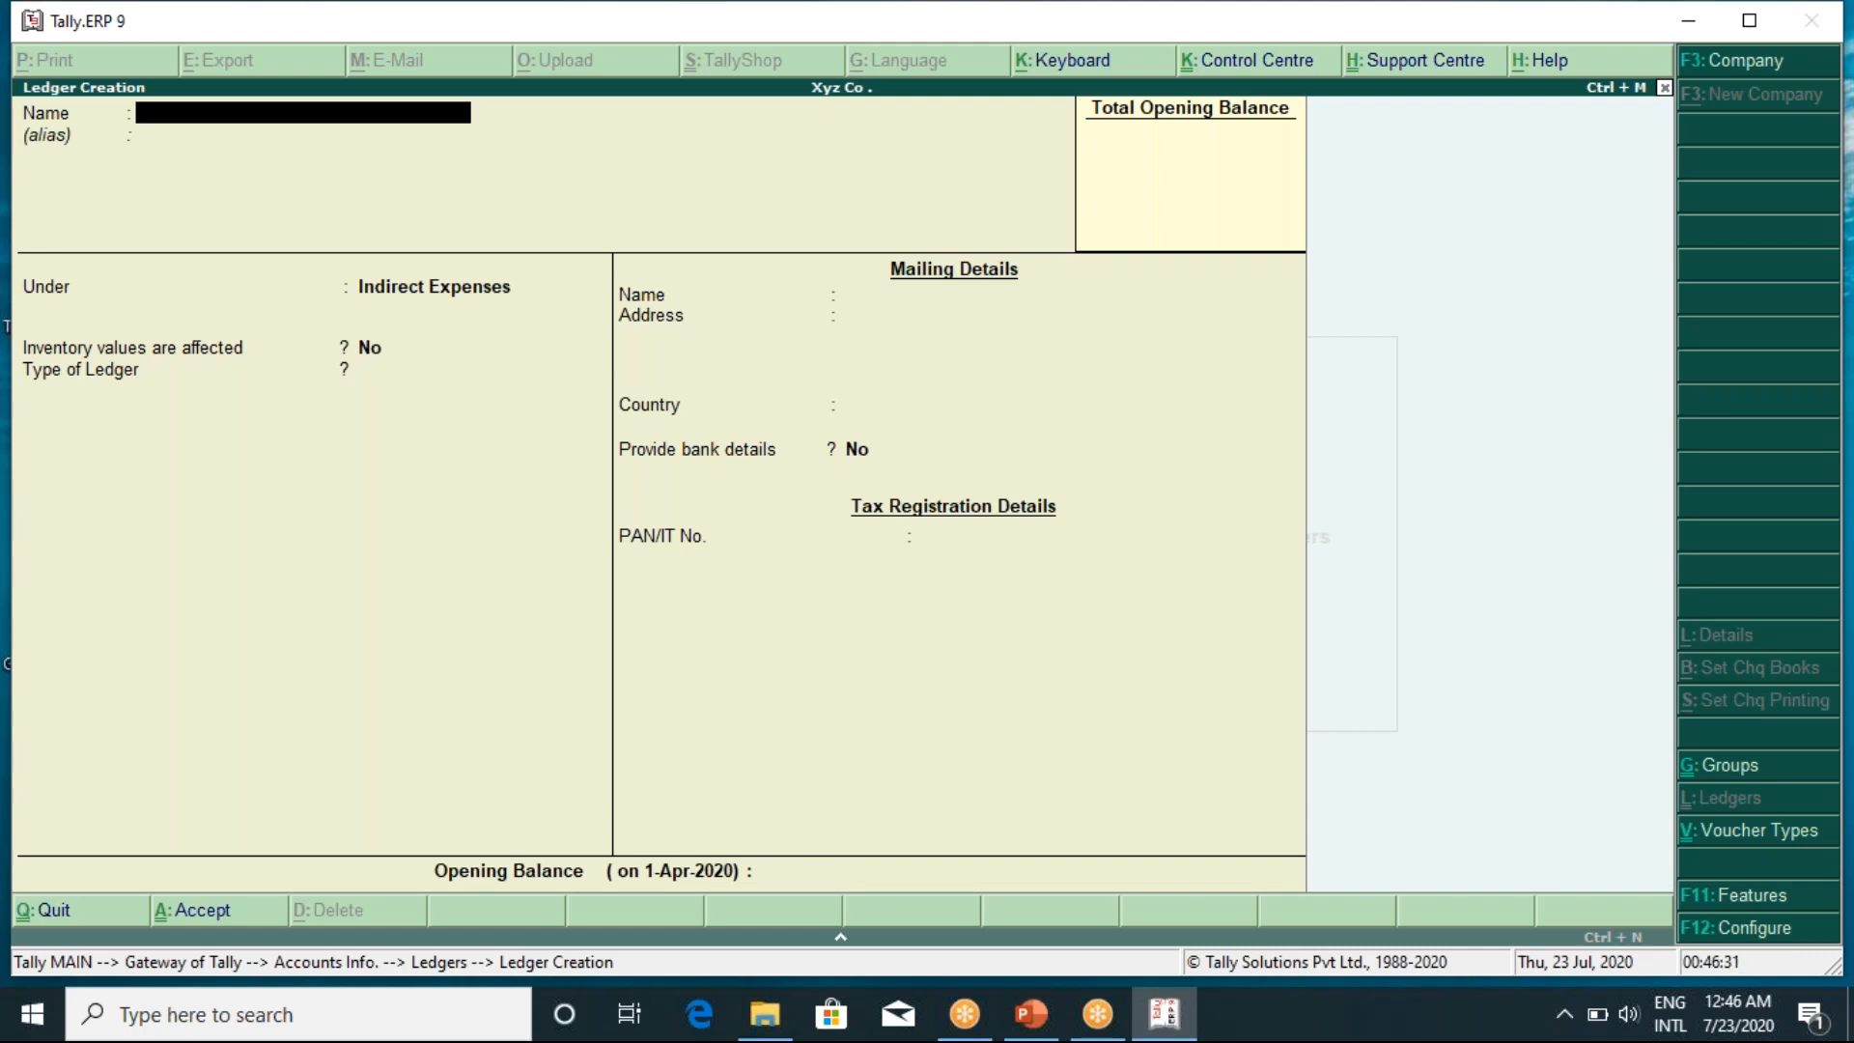
# Create a Discount Allowed ledger under Indirect Expenses
pyautogui.write('Discount Allowed')
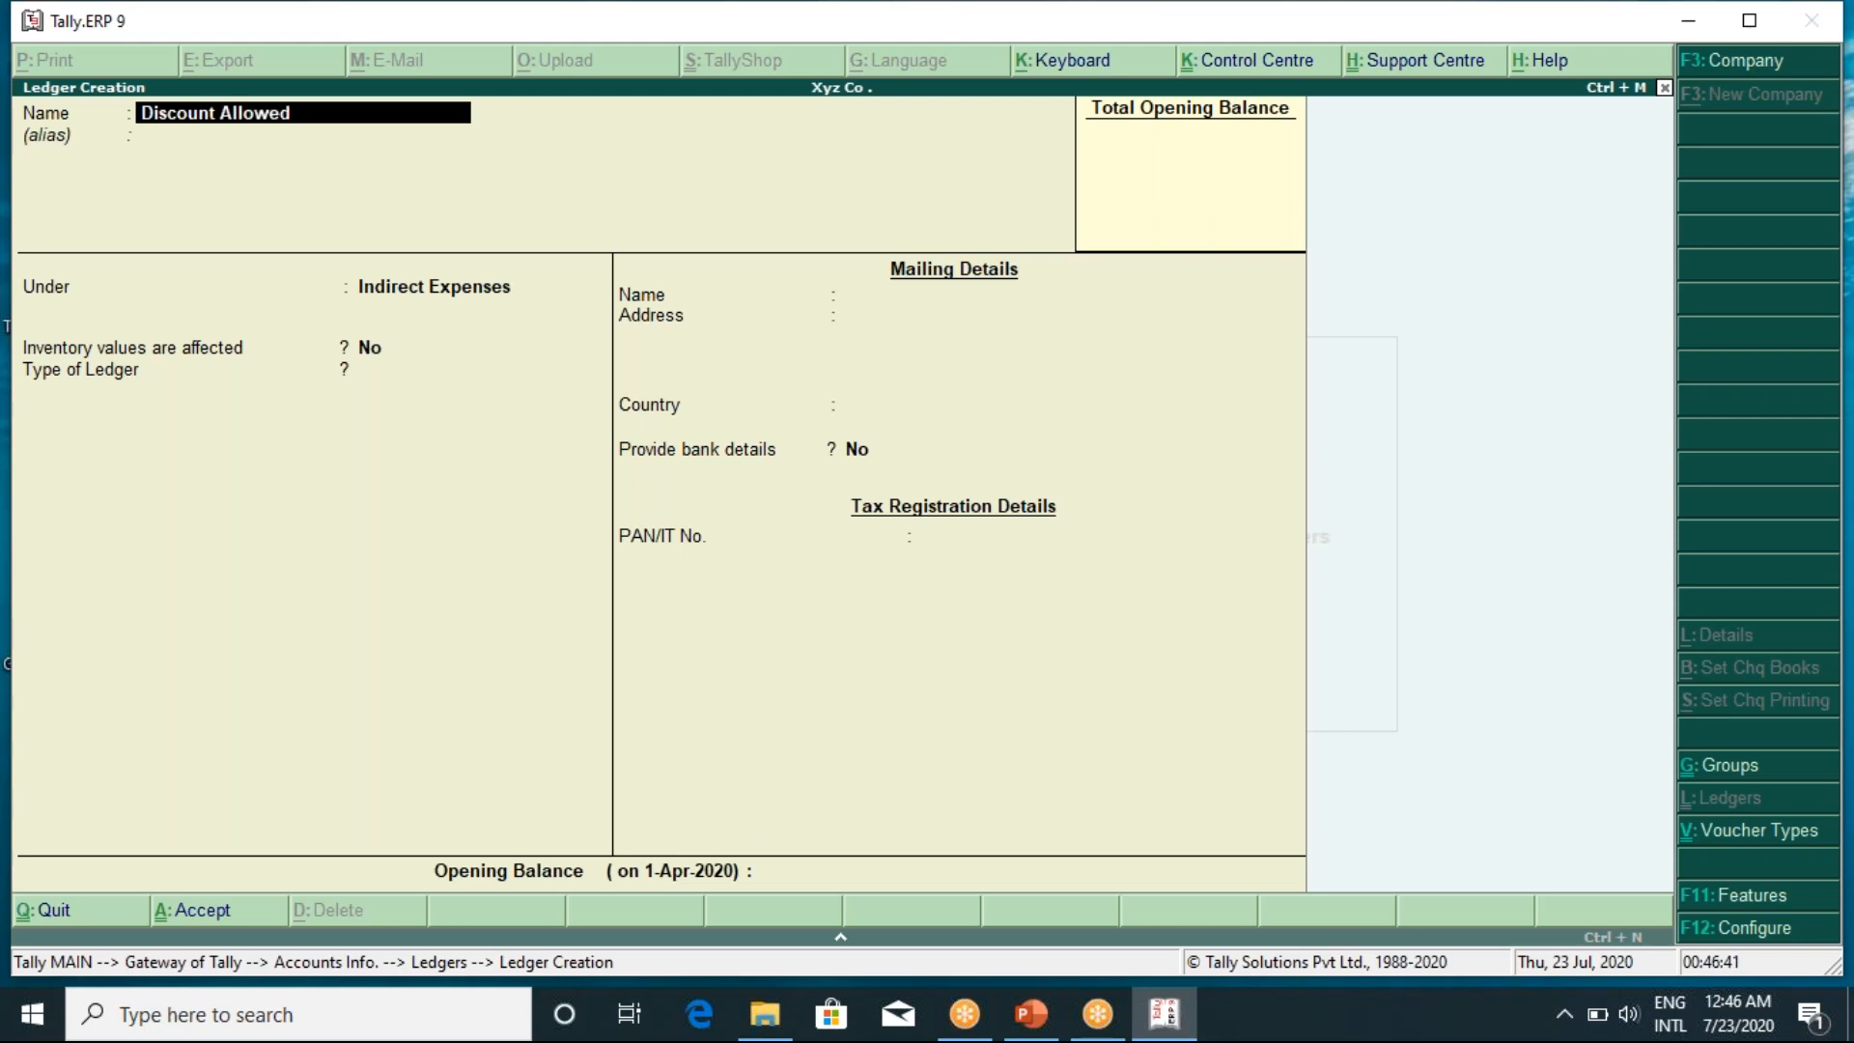
pyautogui.press('Return')
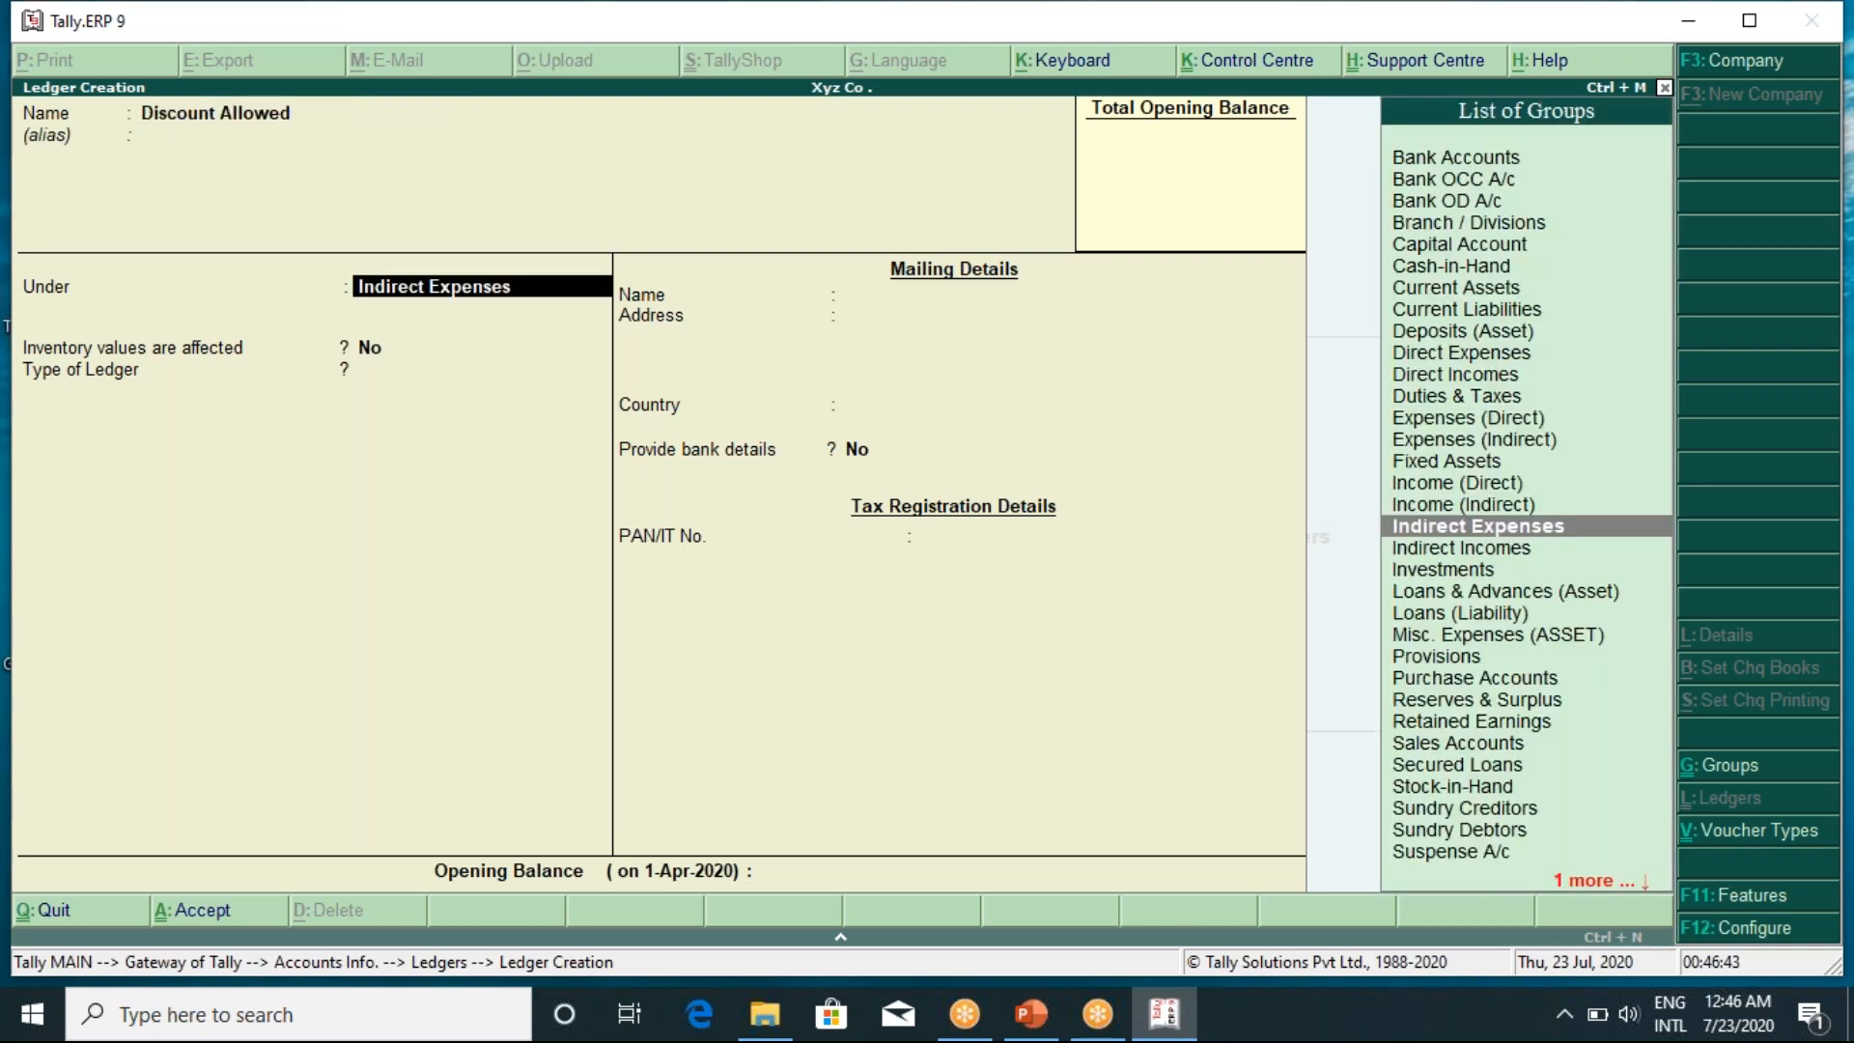
pyautogui.press('Return')
pyautogui.press('Return')
pyautogui.press('Return')
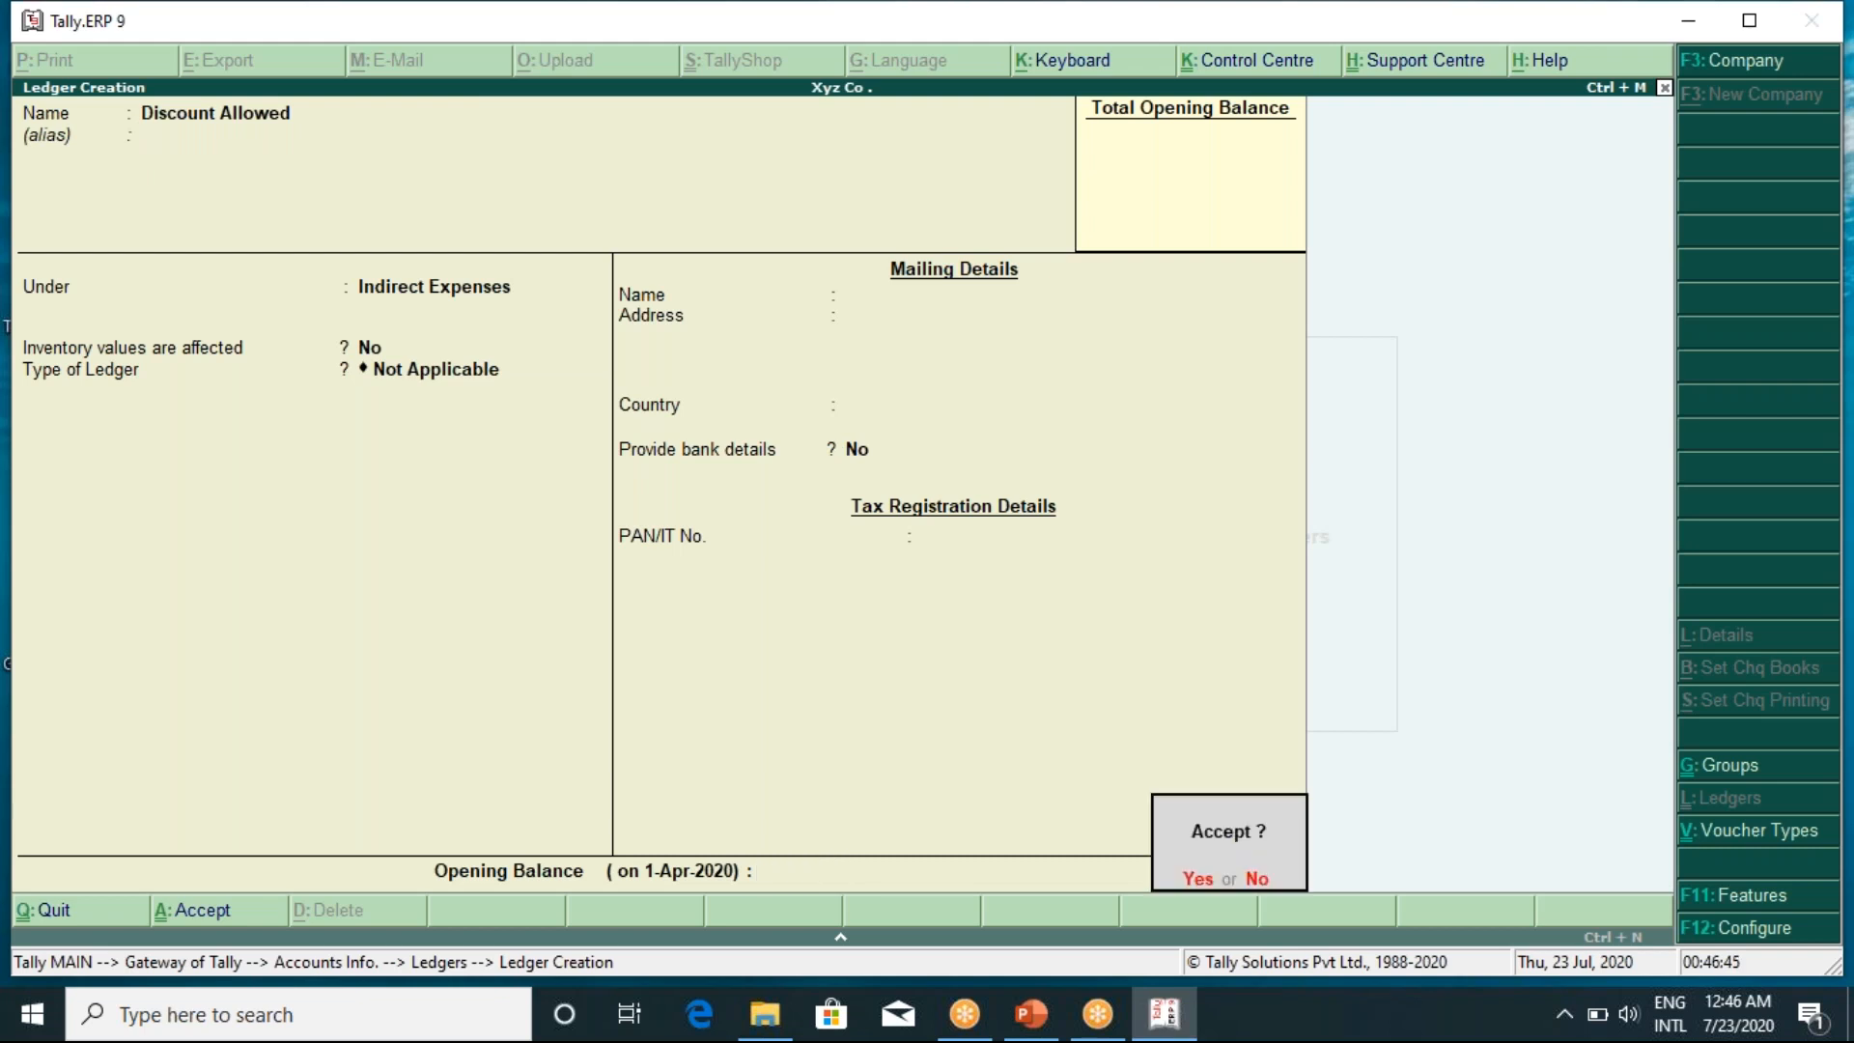
pyautogui.press('Return')
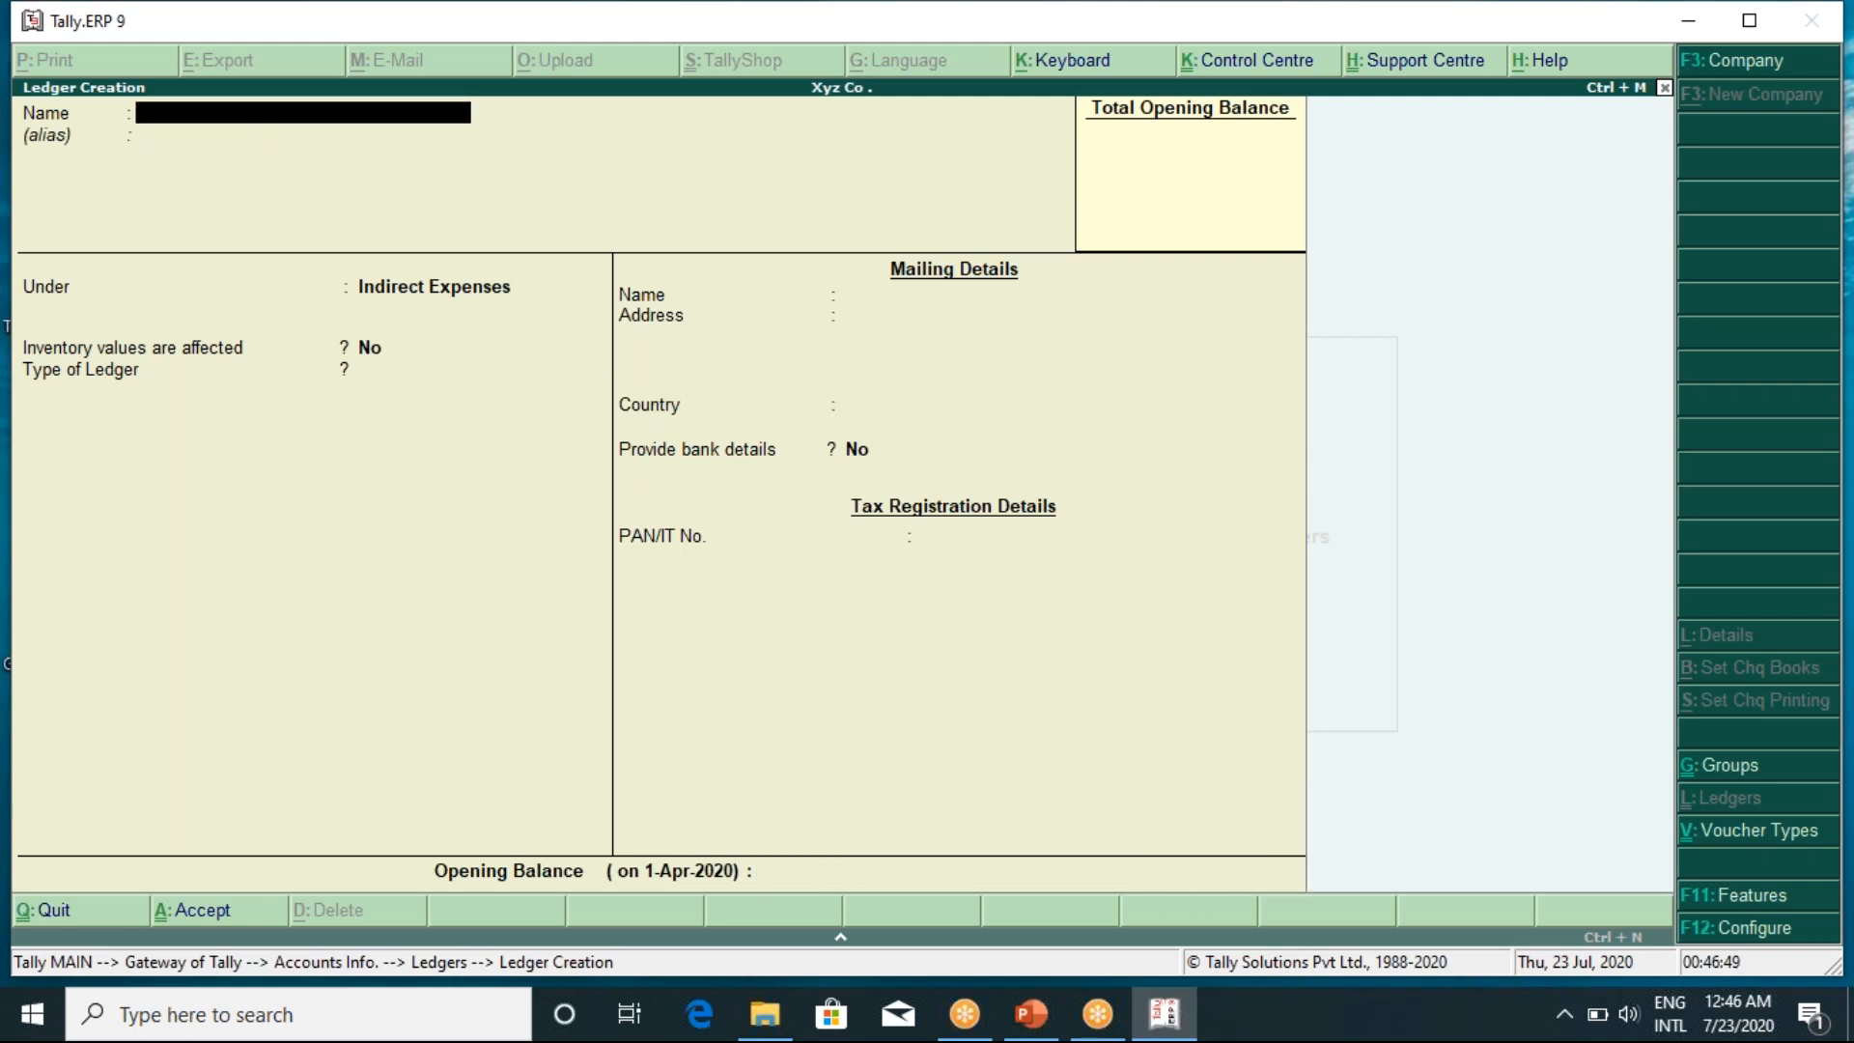
# Create a Traveling Exp ledger under Indirect Expenses, type Not Applicable, no opening balance
pyautogui.write('Traveling Exp')
pyautogui.press('Return')
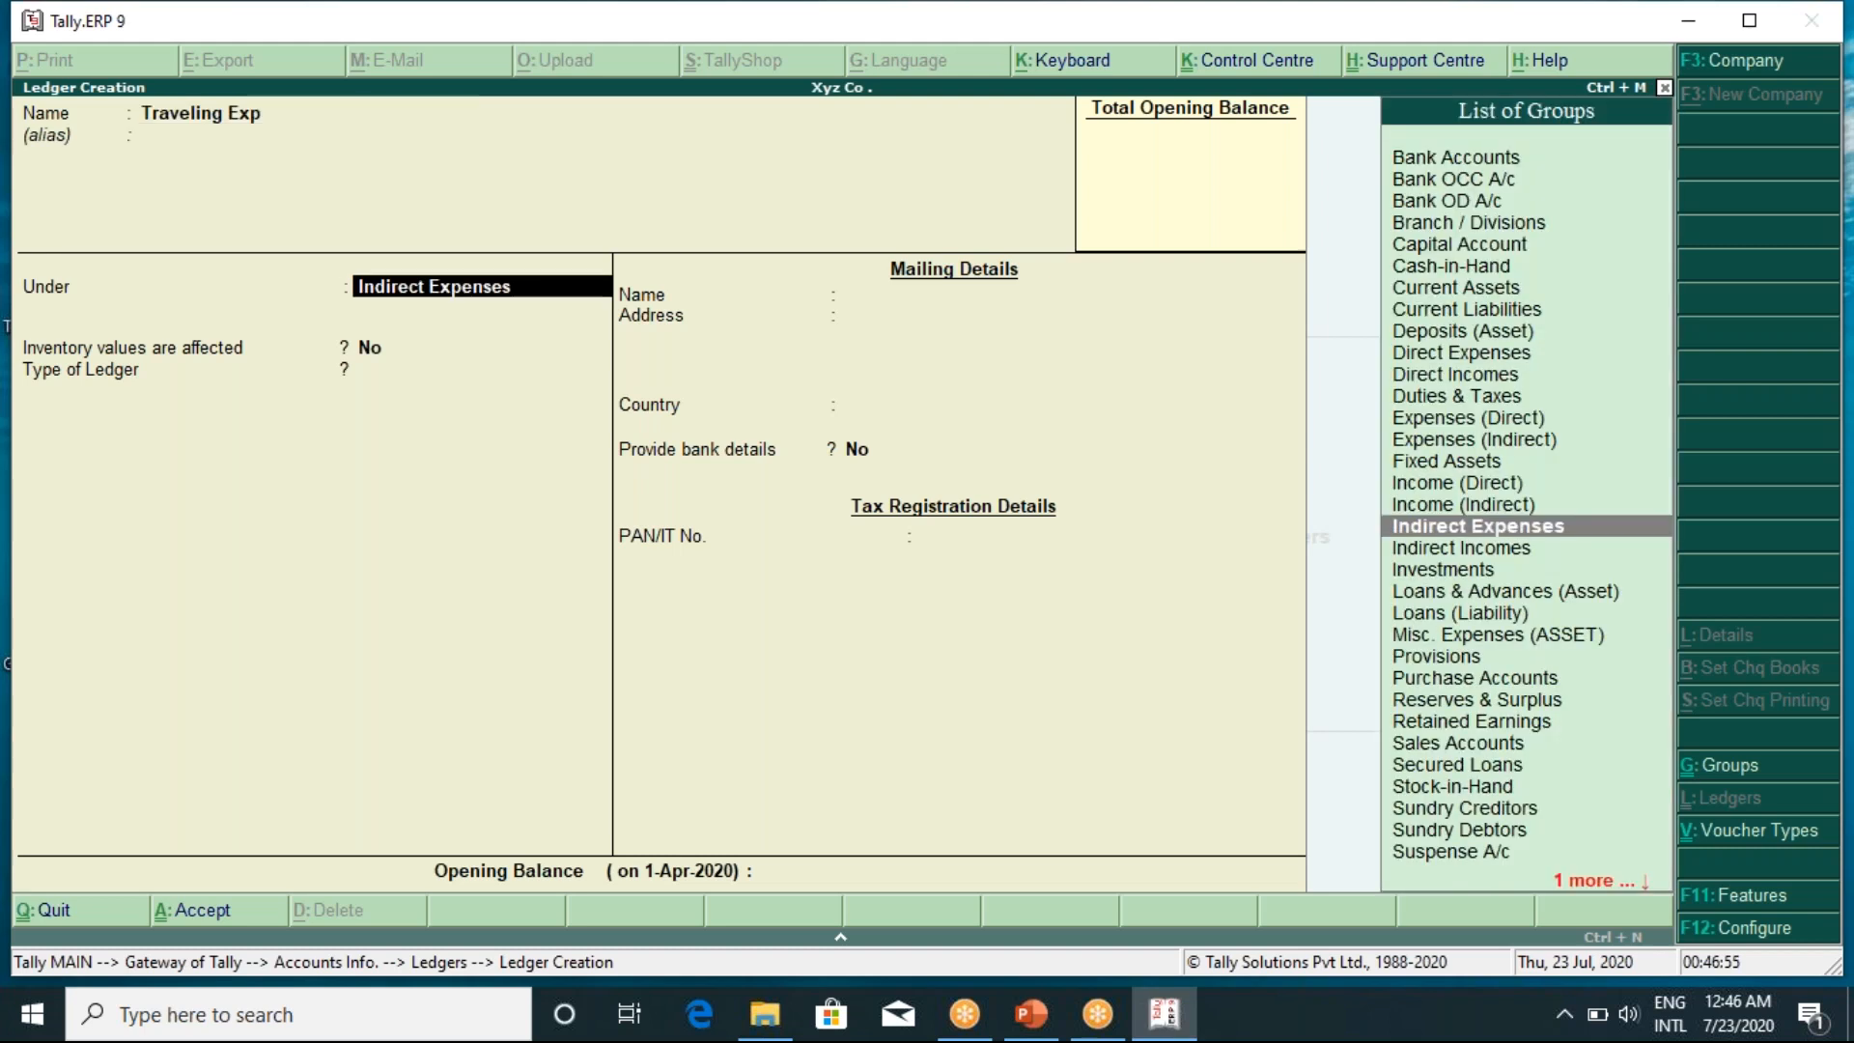
pyautogui.press('Return')
pyautogui.press('Return')
pyautogui.press('Return')
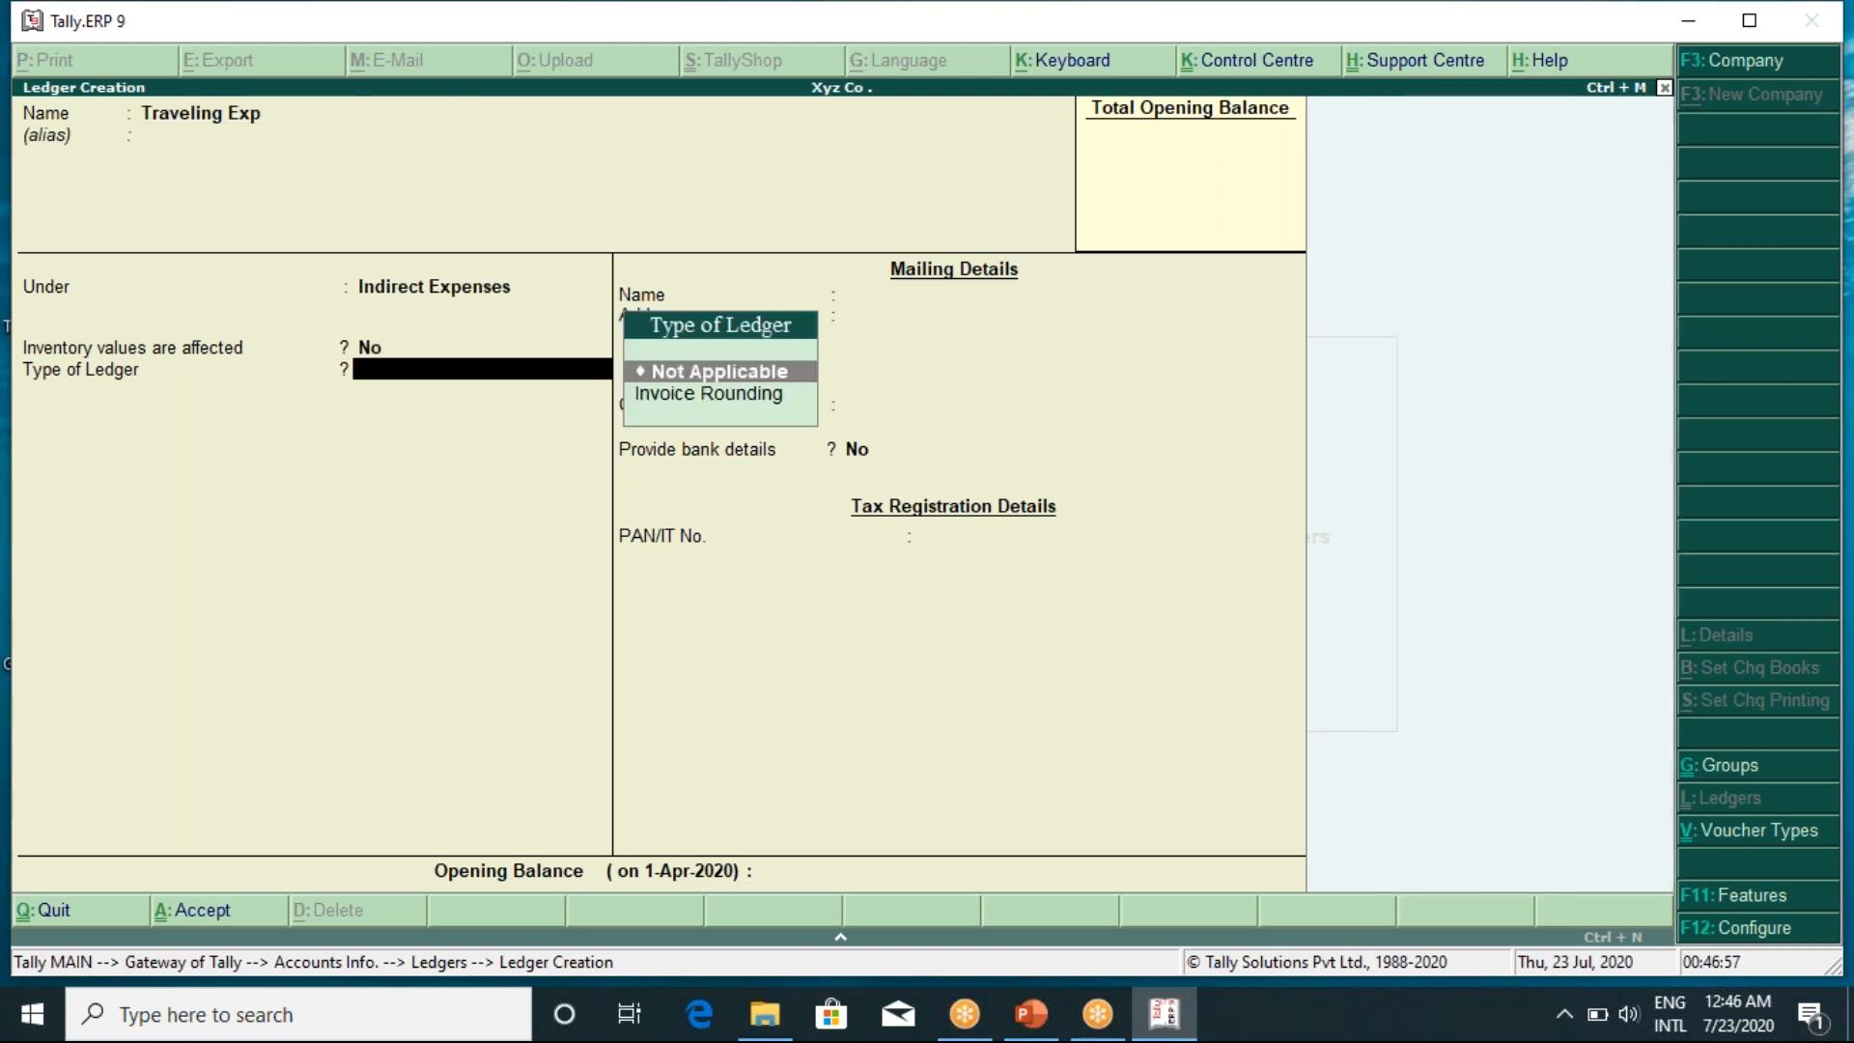
pyautogui.press('Return')
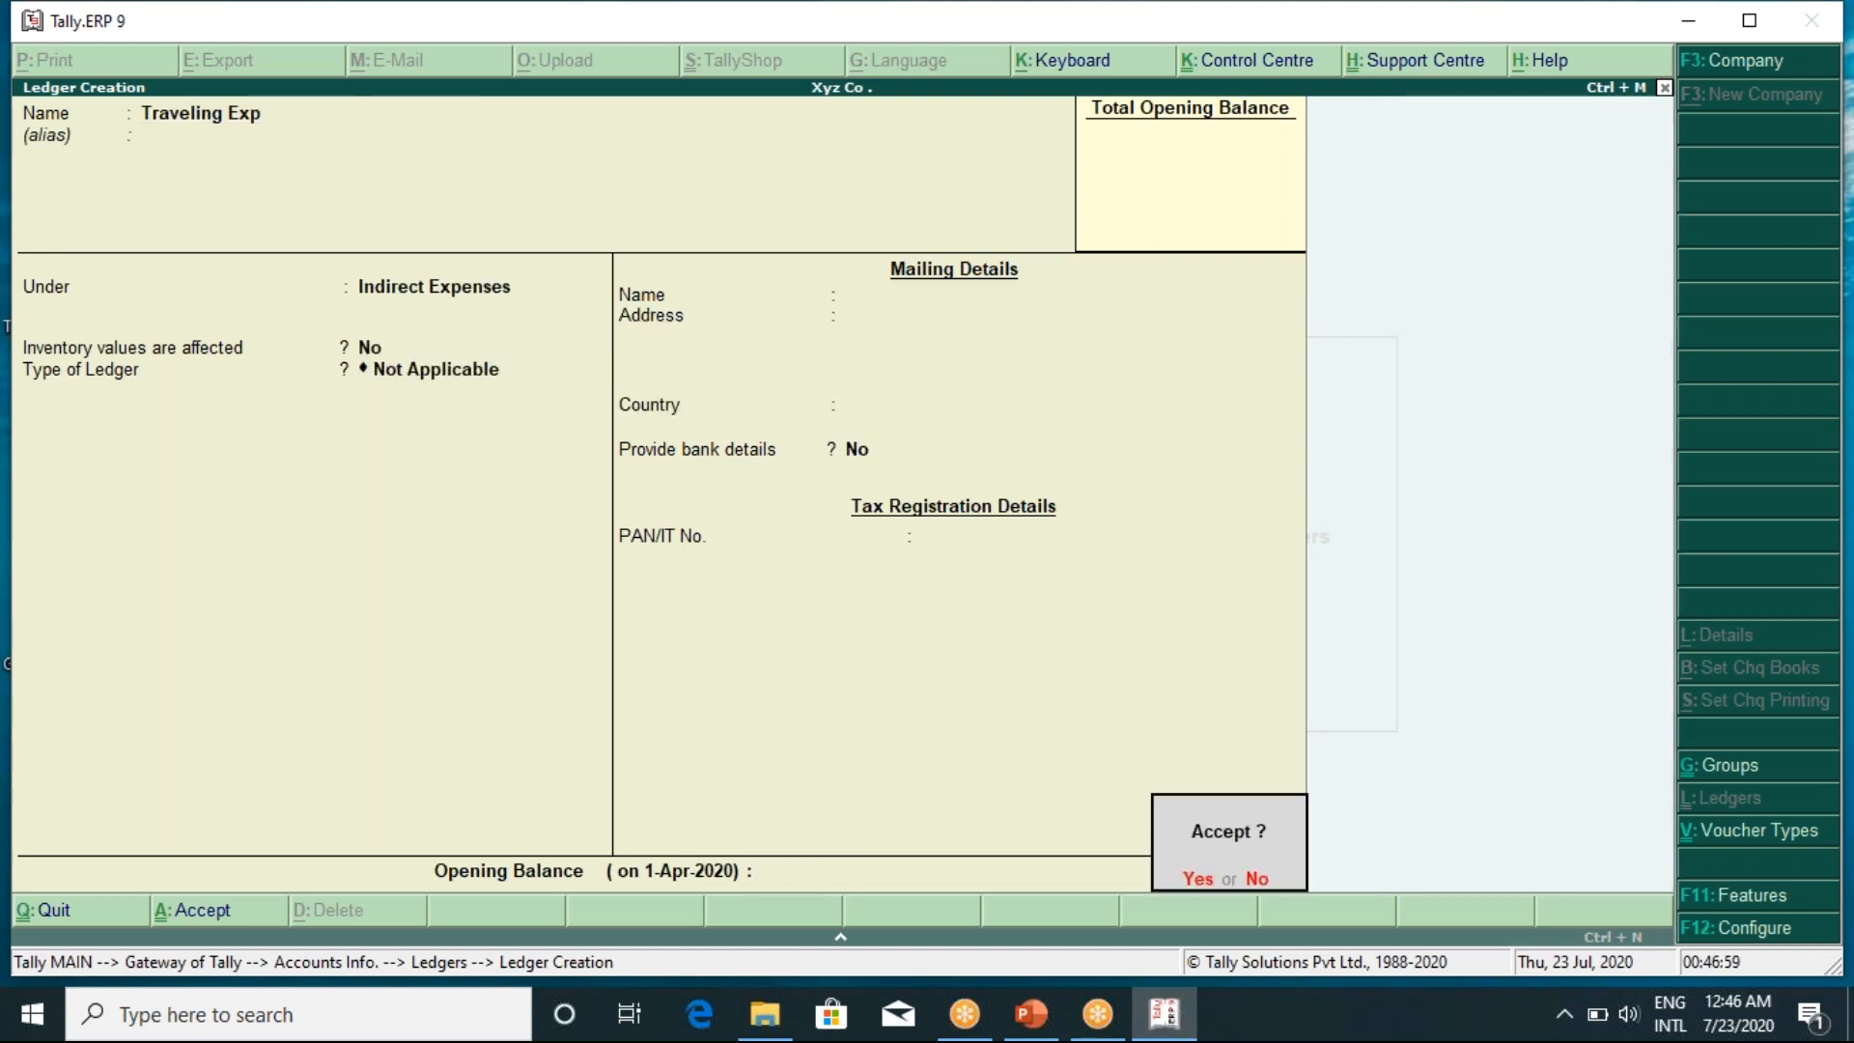
pyautogui.press('Return')
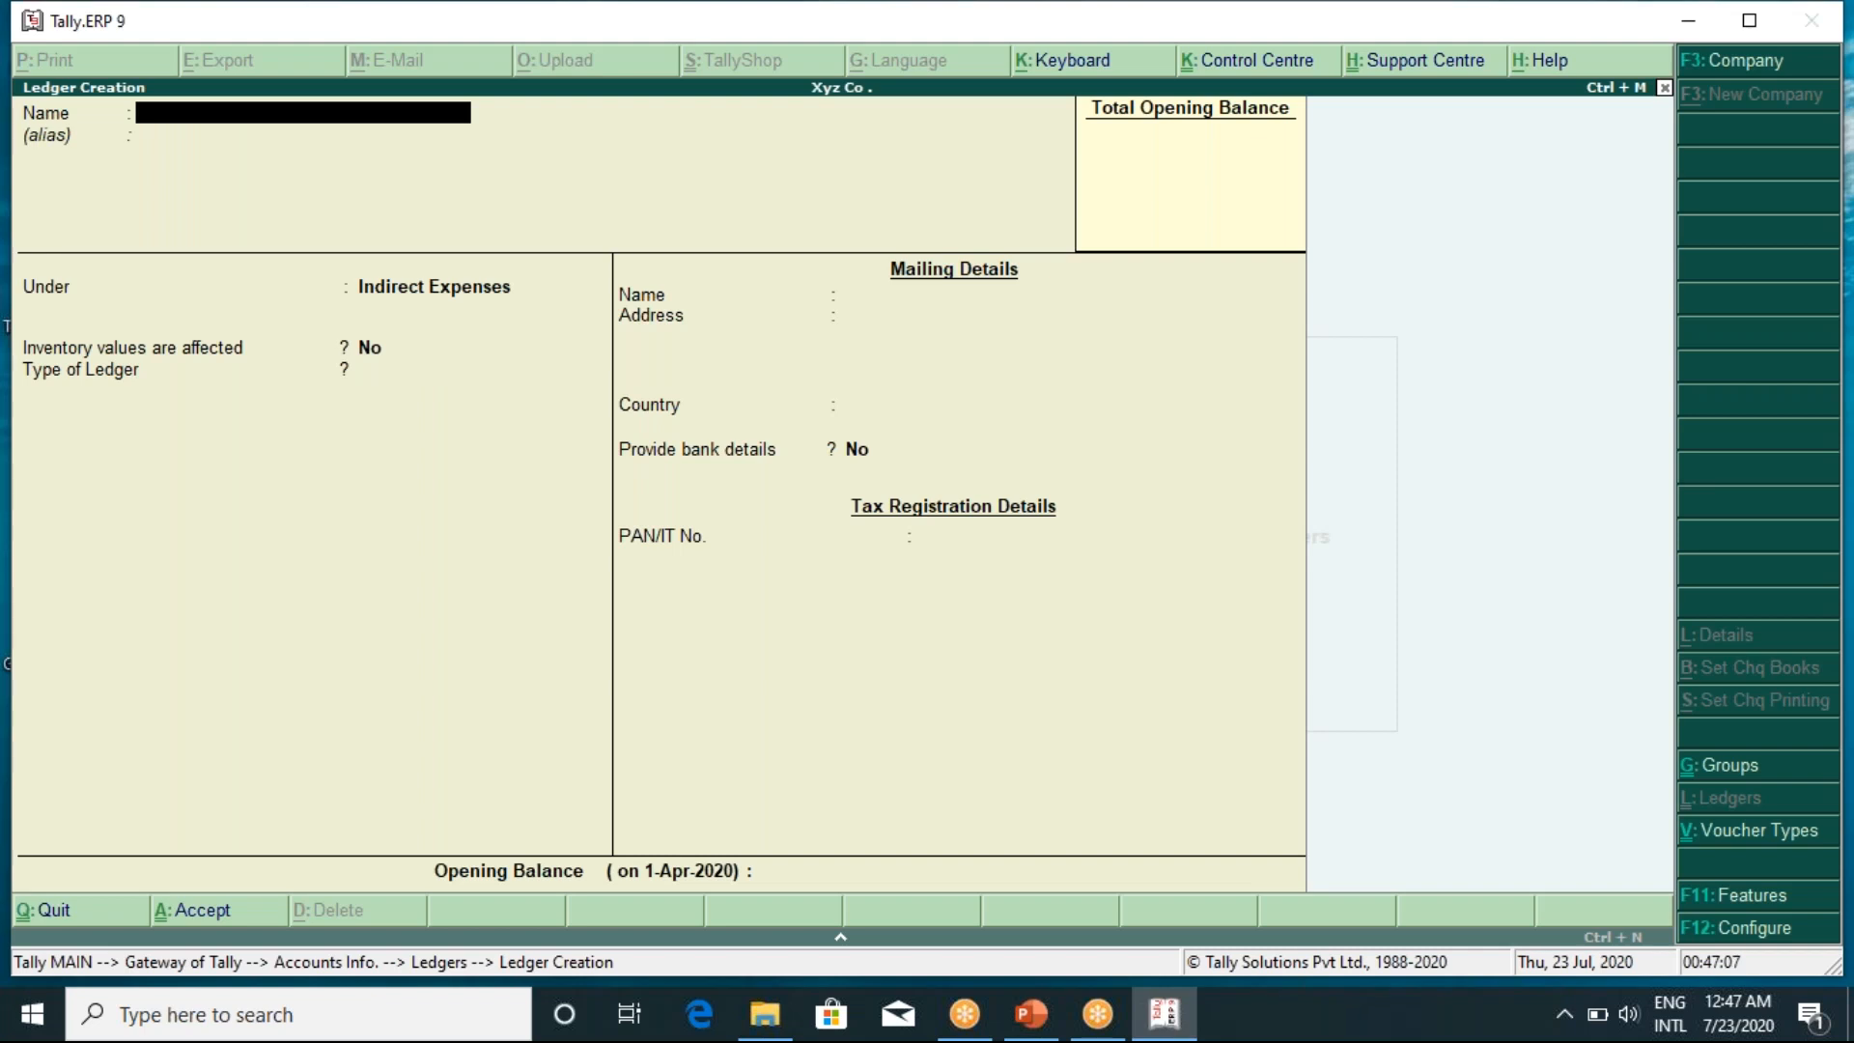
# Create the 'Interest on Investment' ledger under Indirect Incomes and save it
pyautogui.write('Interest o')
pyautogui.write('nvestment')
pyautogui.press('Return')
pyautogui.press('Return')
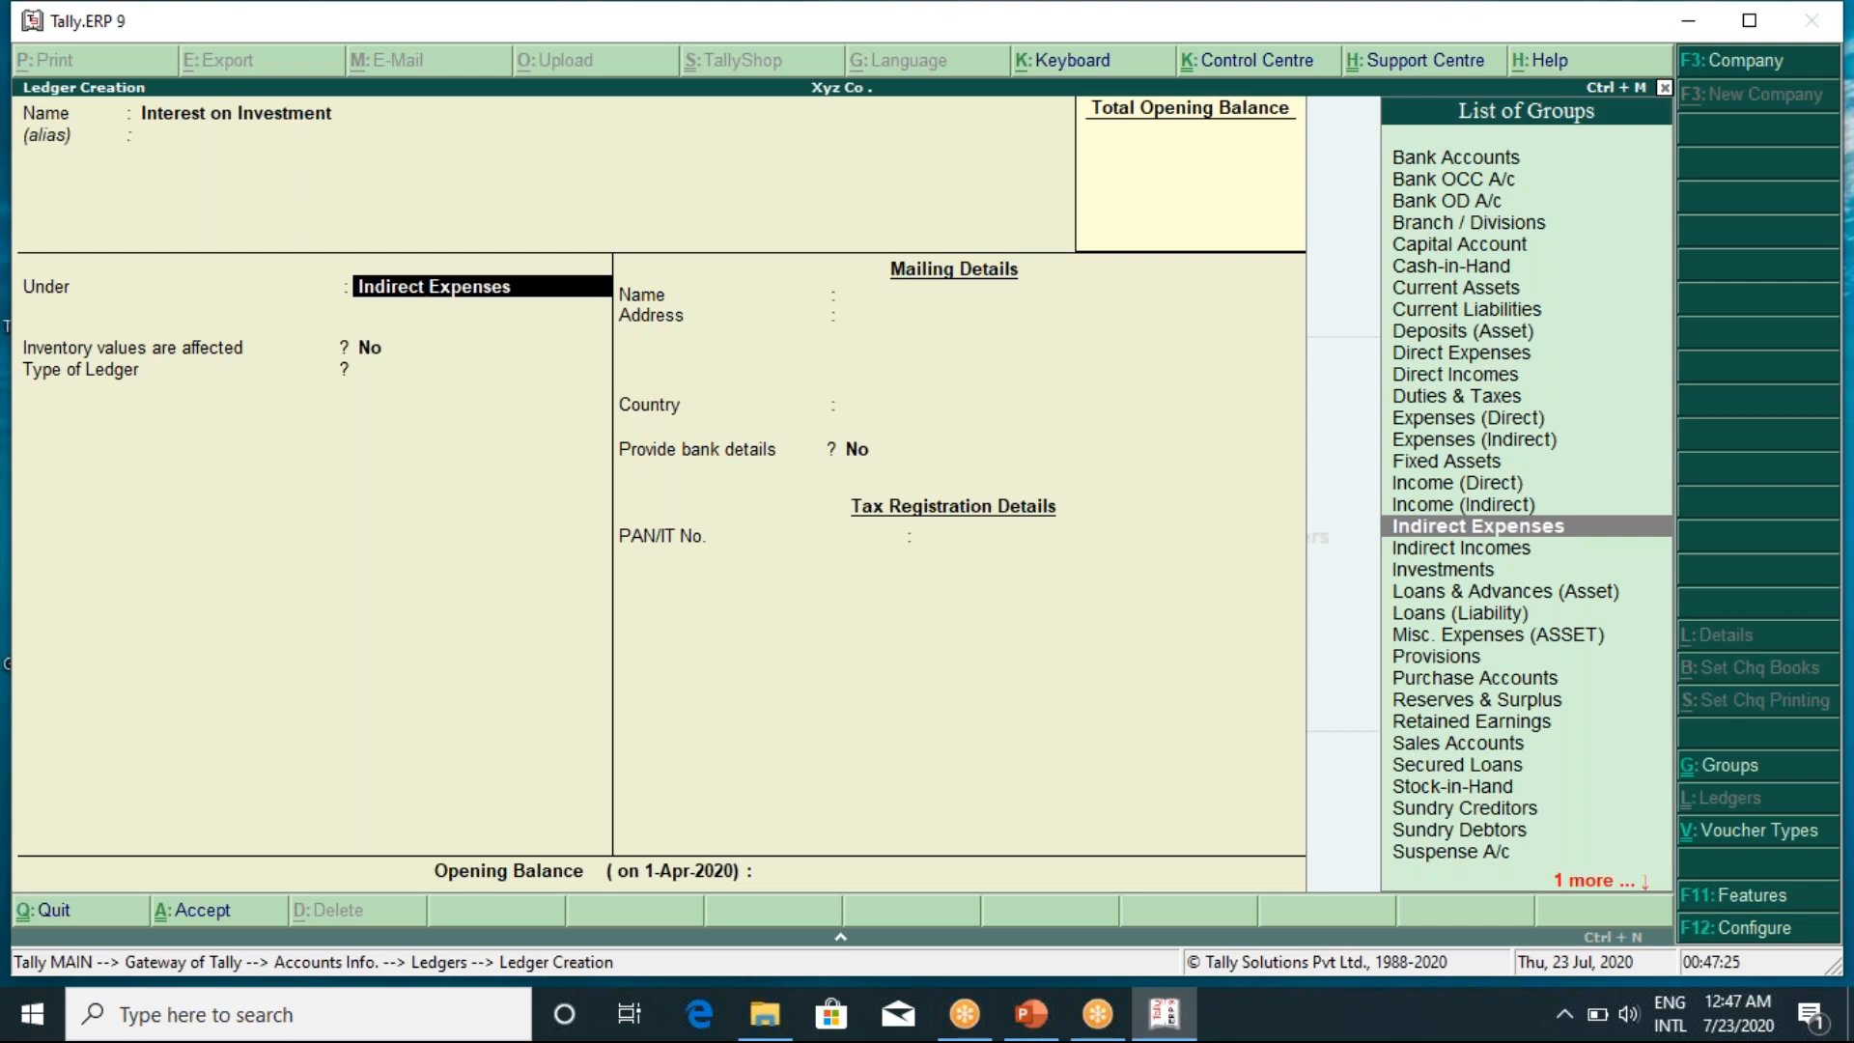
pyautogui.write('In')
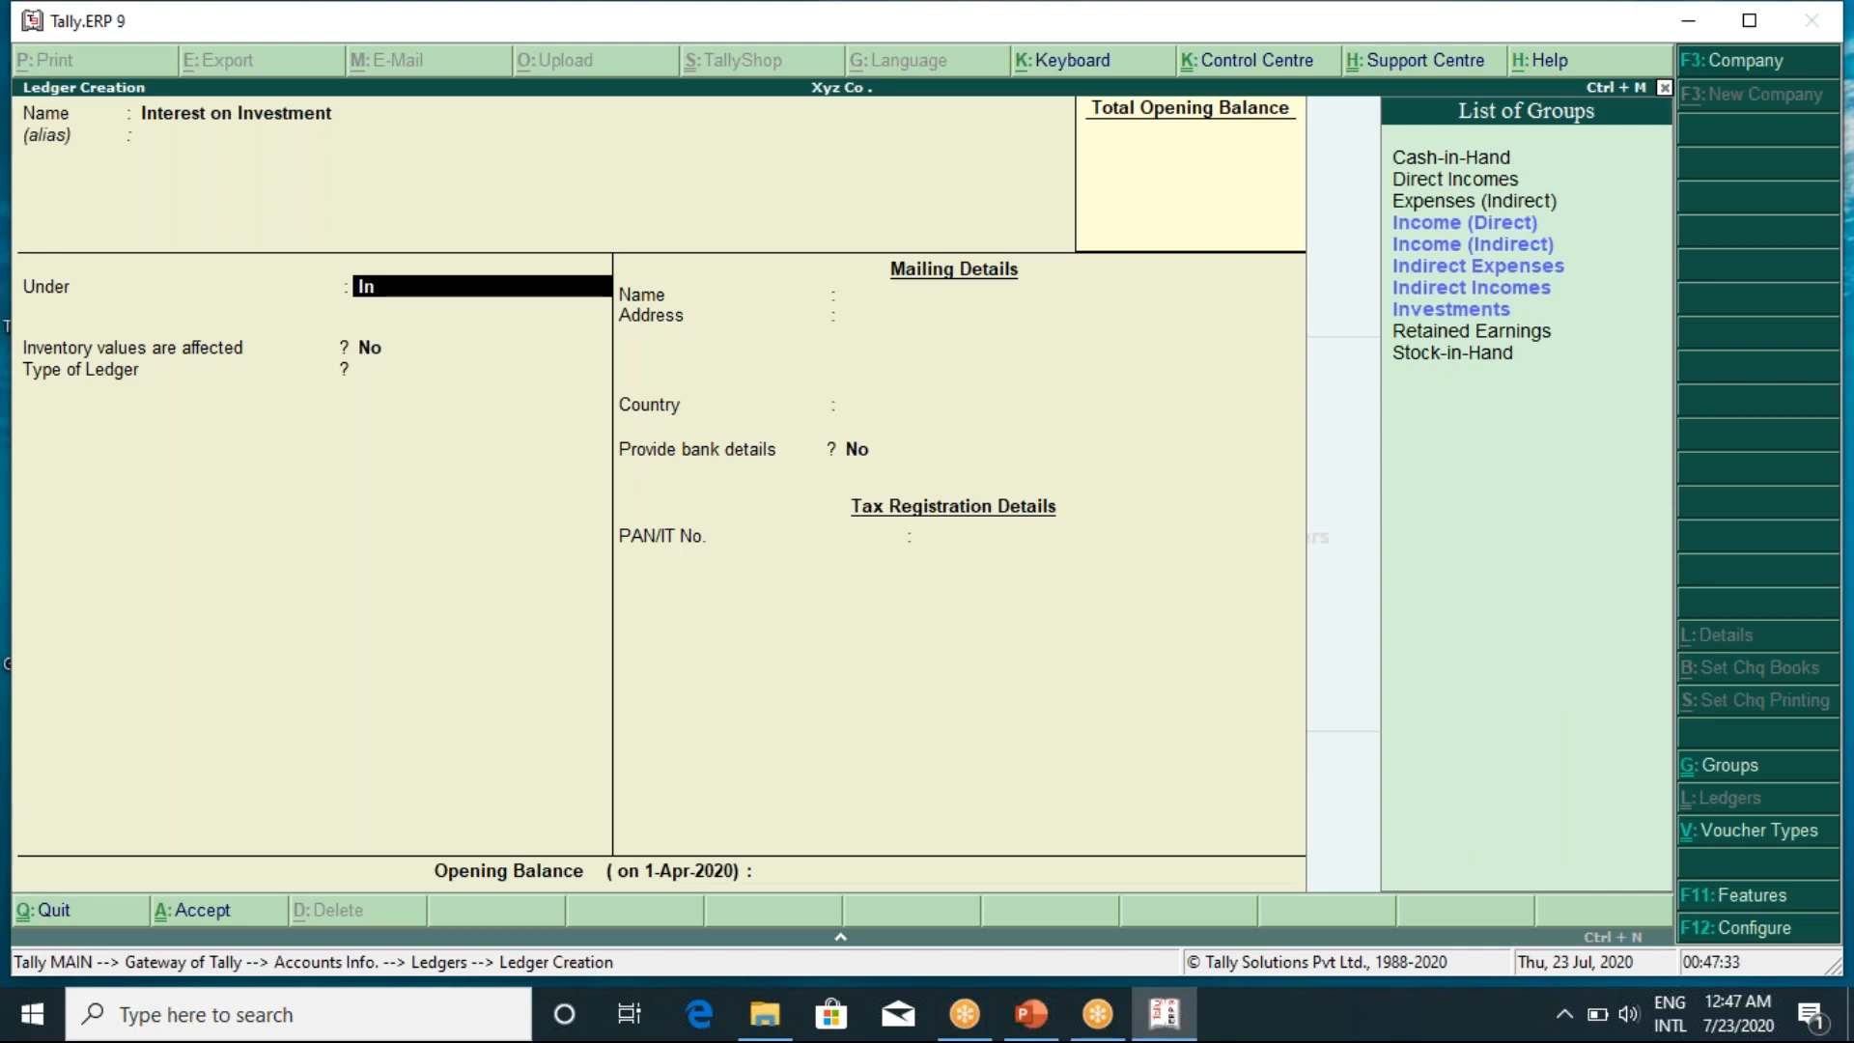
pyautogui.press('Down')
pyautogui.press('Down')
pyautogui.press('Down')
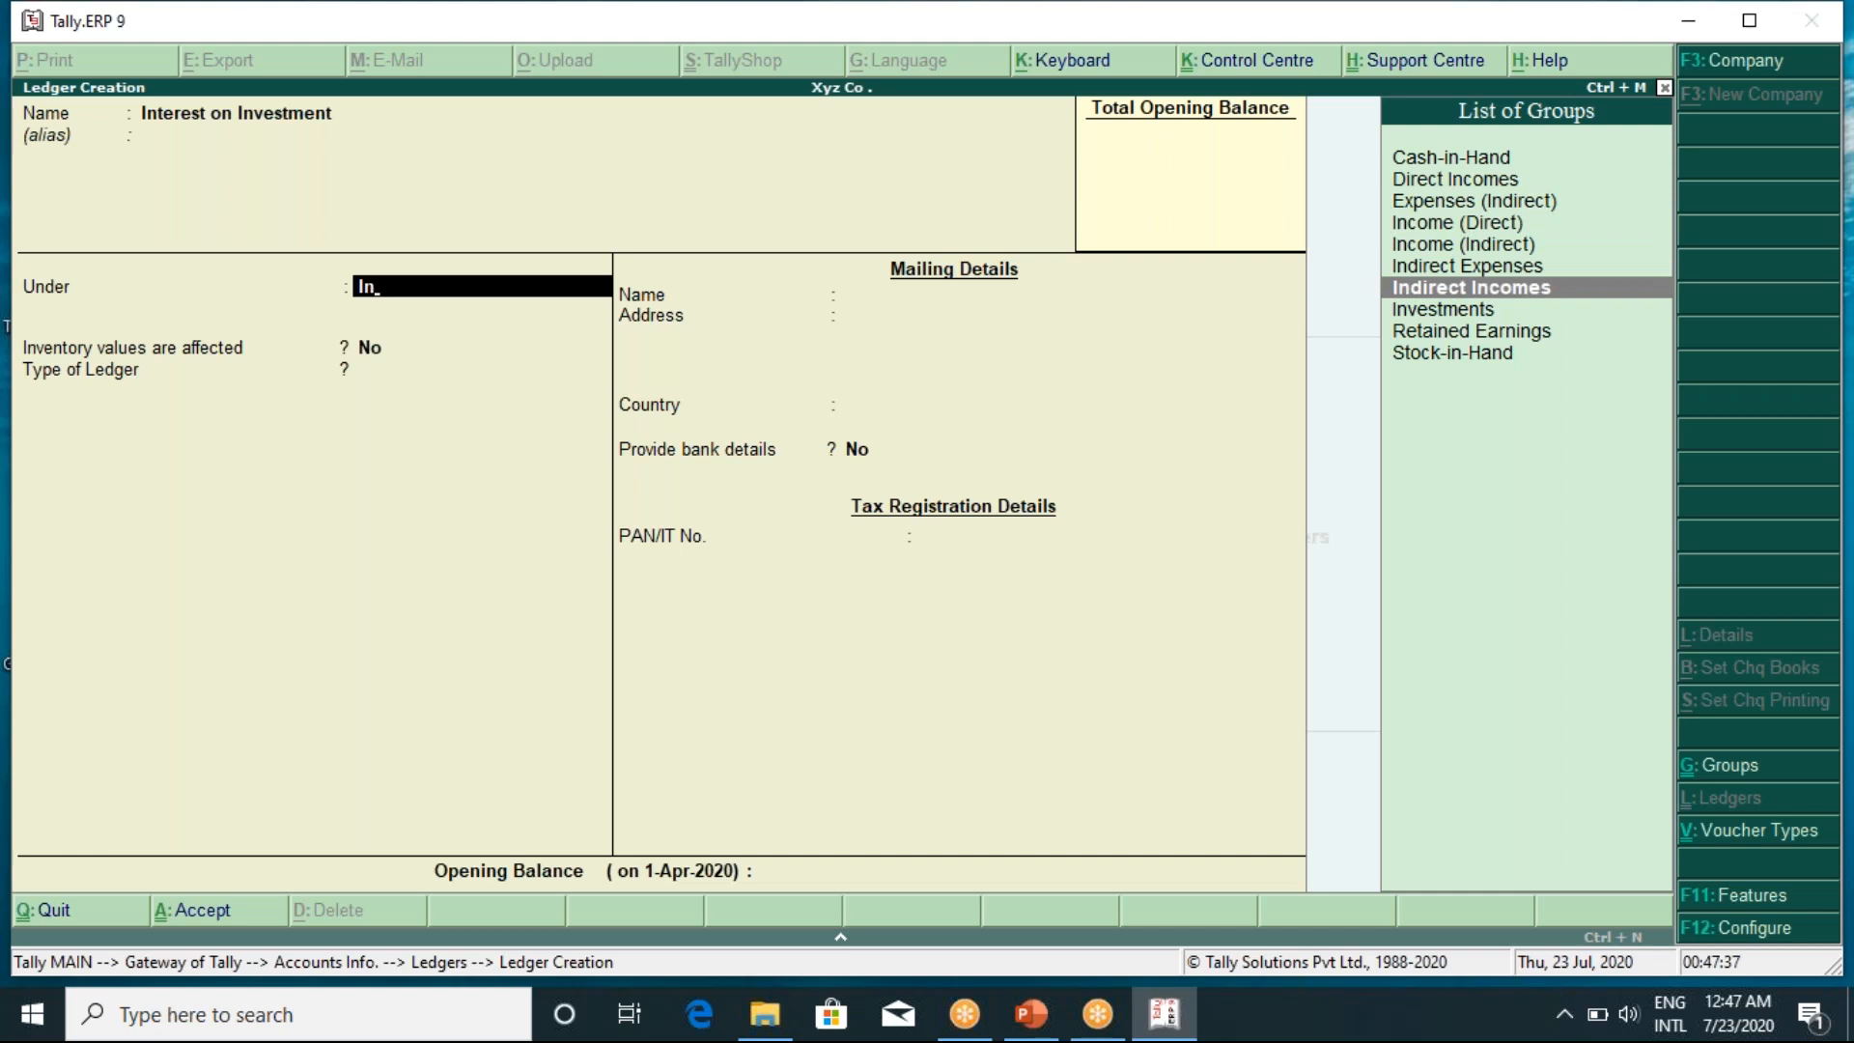
pyautogui.press('Return')
pyautogui.press('Return')
pyautogui.press('Return')
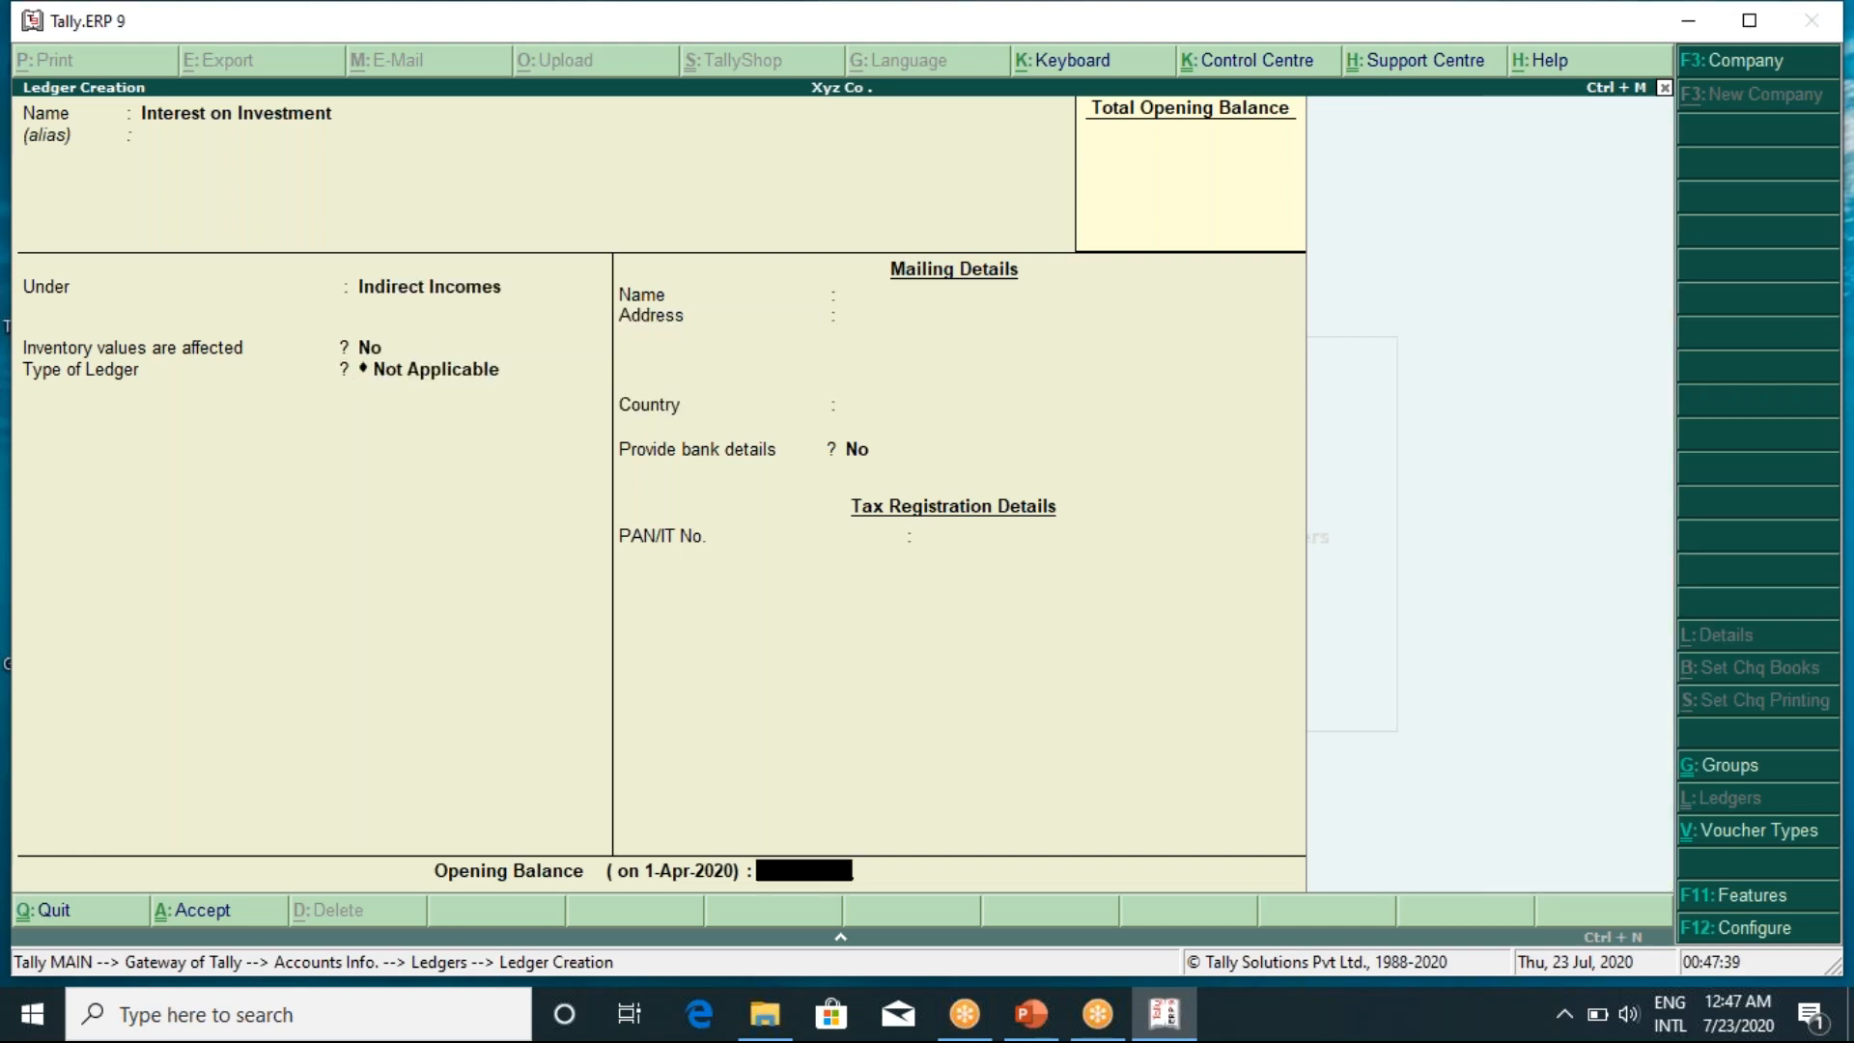
pyautogui.press('Return')
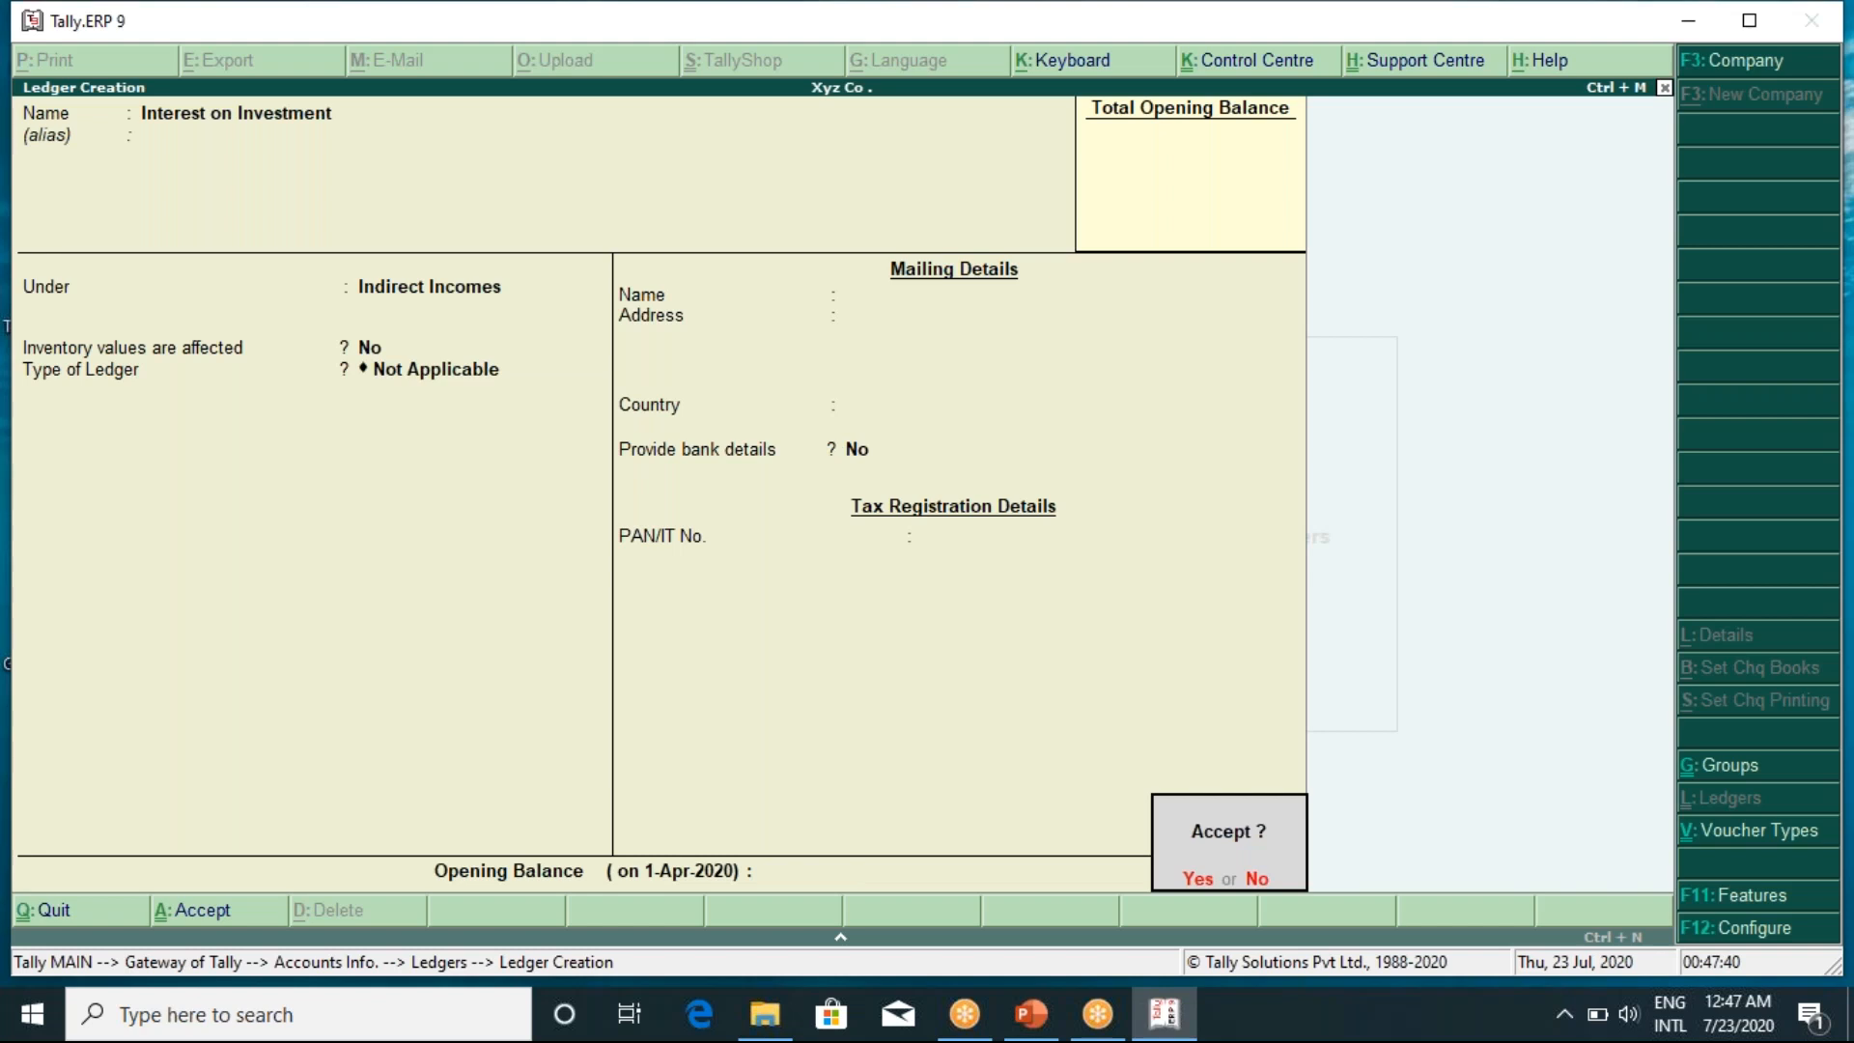
pyautogui.press('Return')
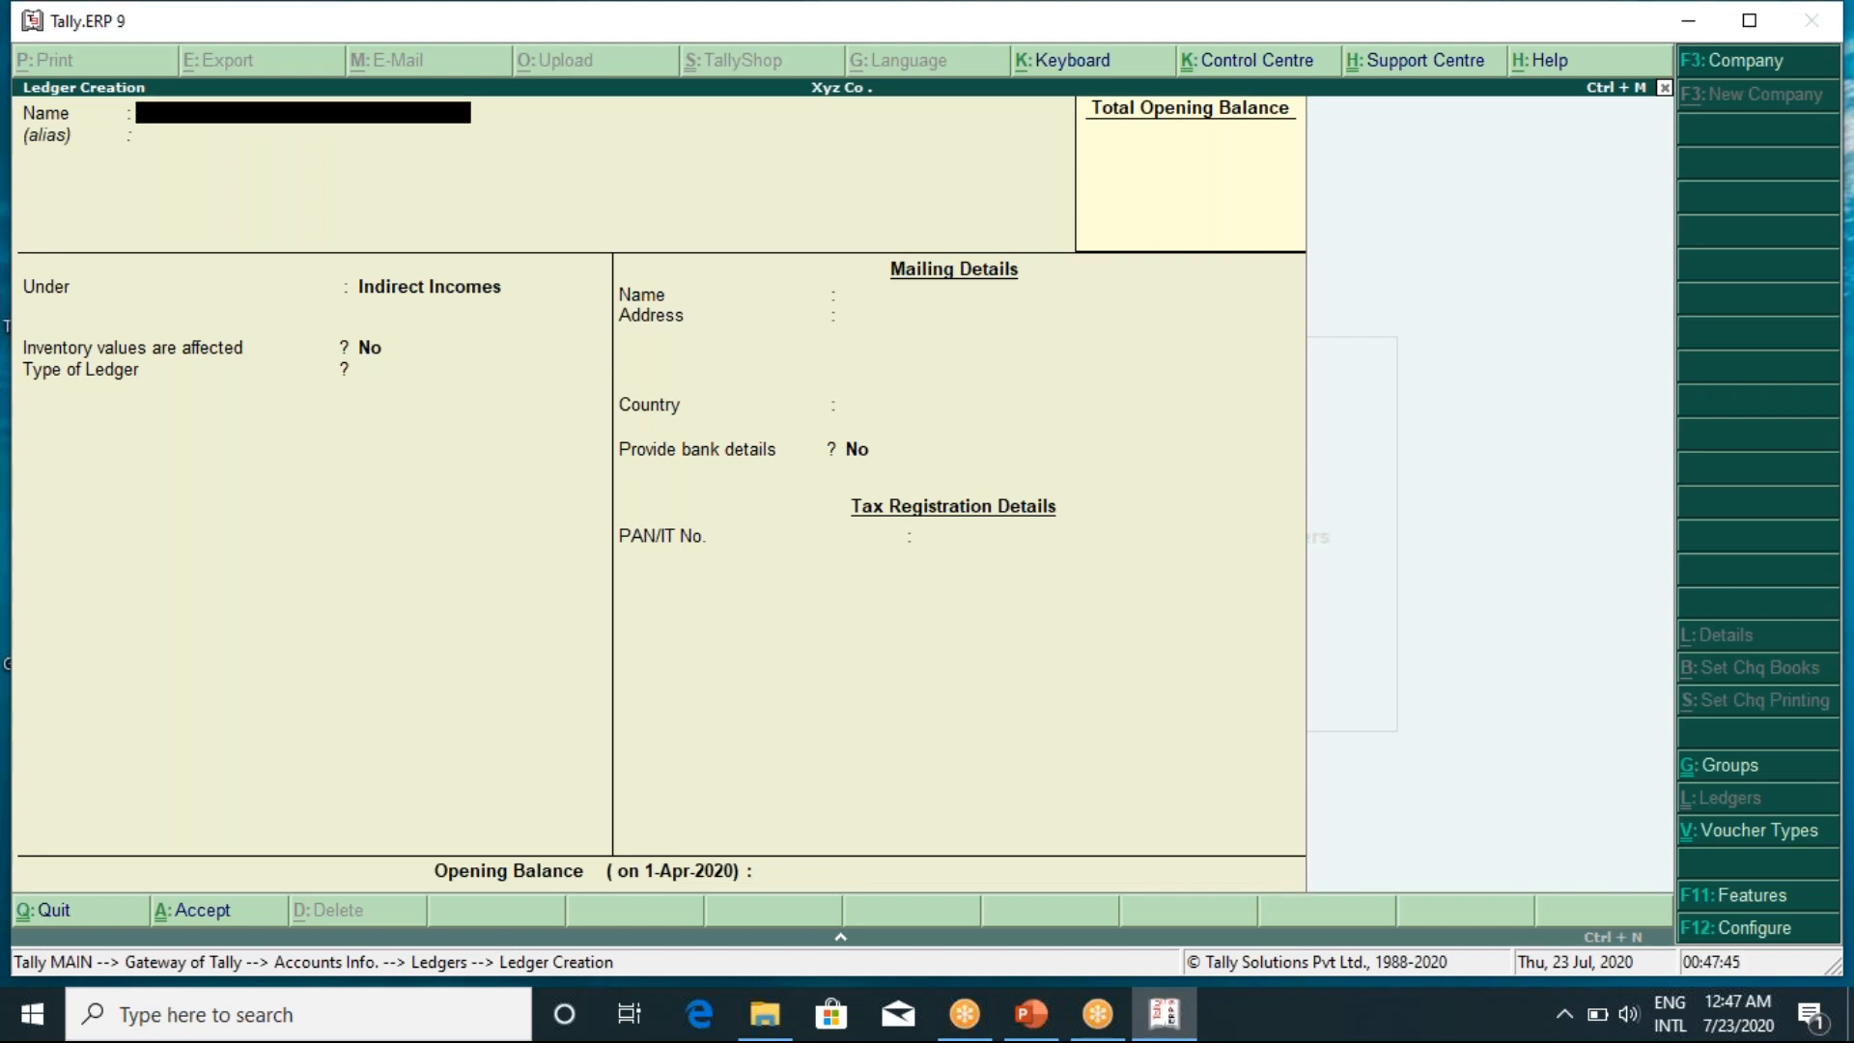
# Save a 'Rent Received' ledger under Indirect Incomes with no opening balance
pyautogui.write('Rent Received')
pyautogui.press('Return')
pyautogui.press('Return')
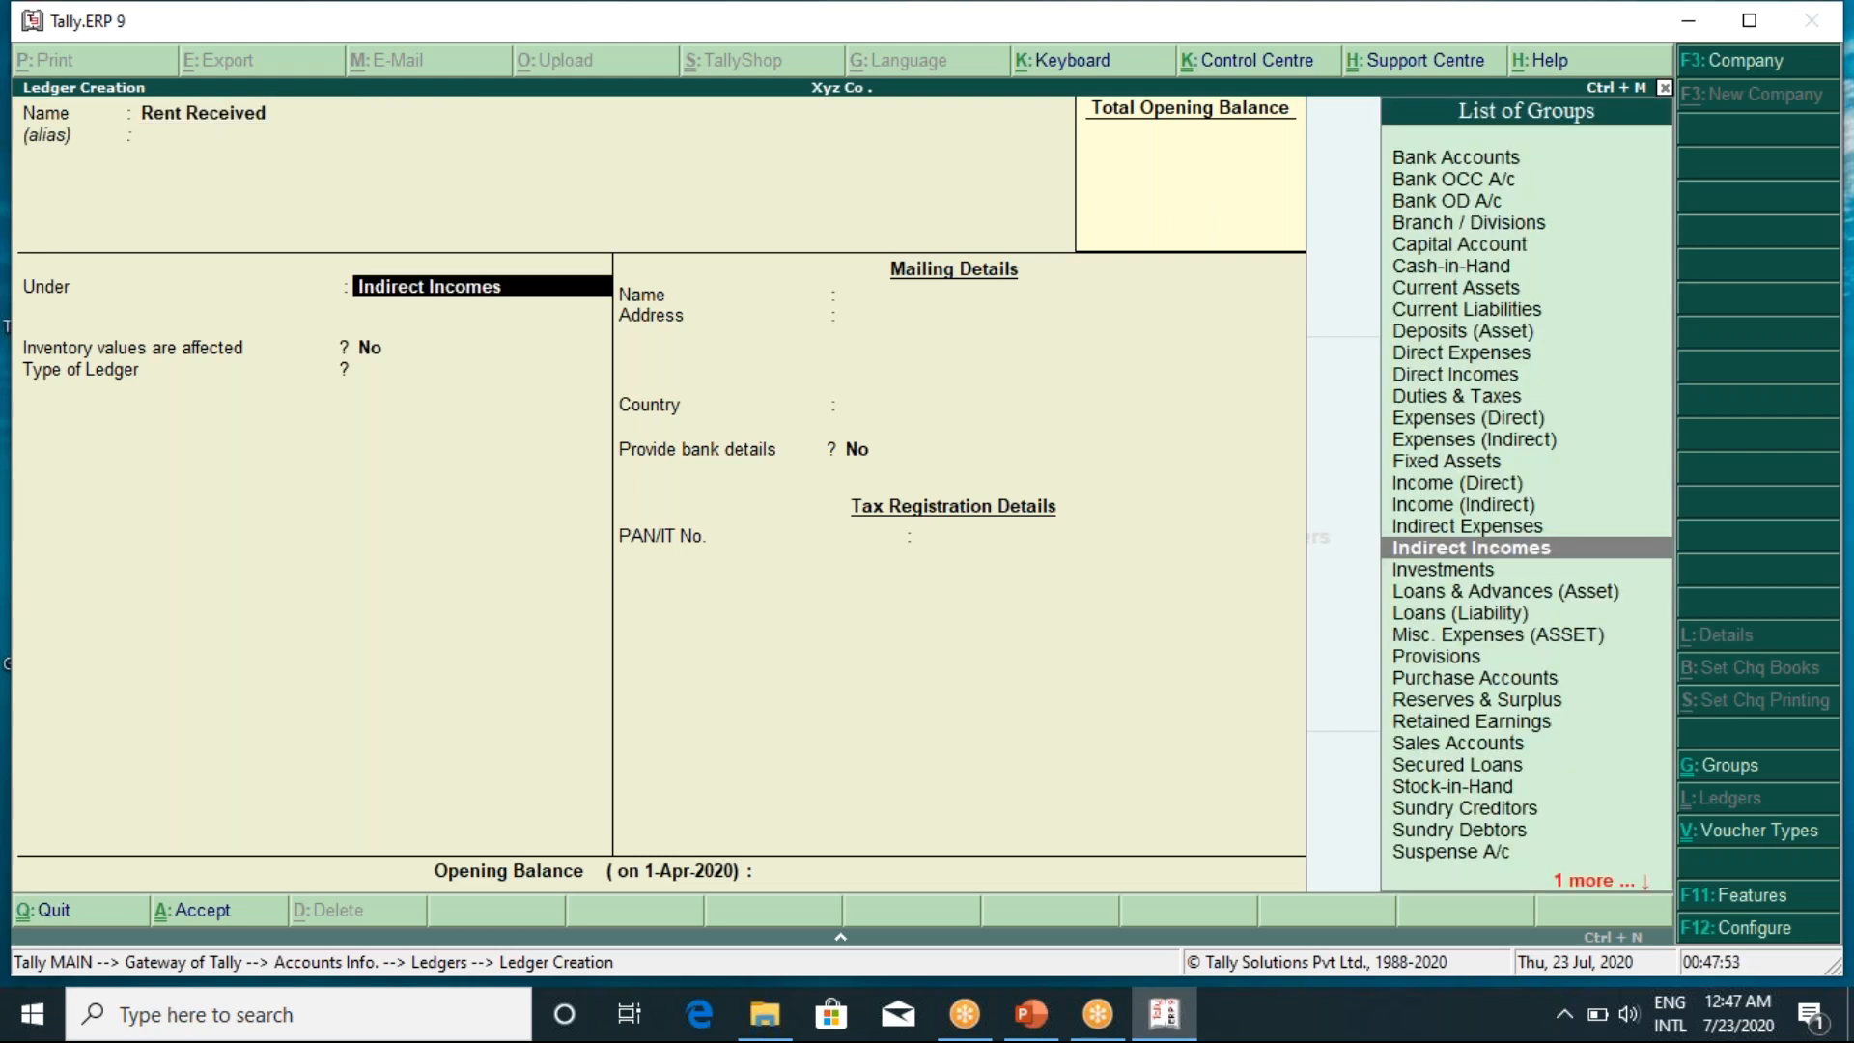
pyautogui.press('Return')
pyautogui.press('Return')
pyautogui.press('Return')
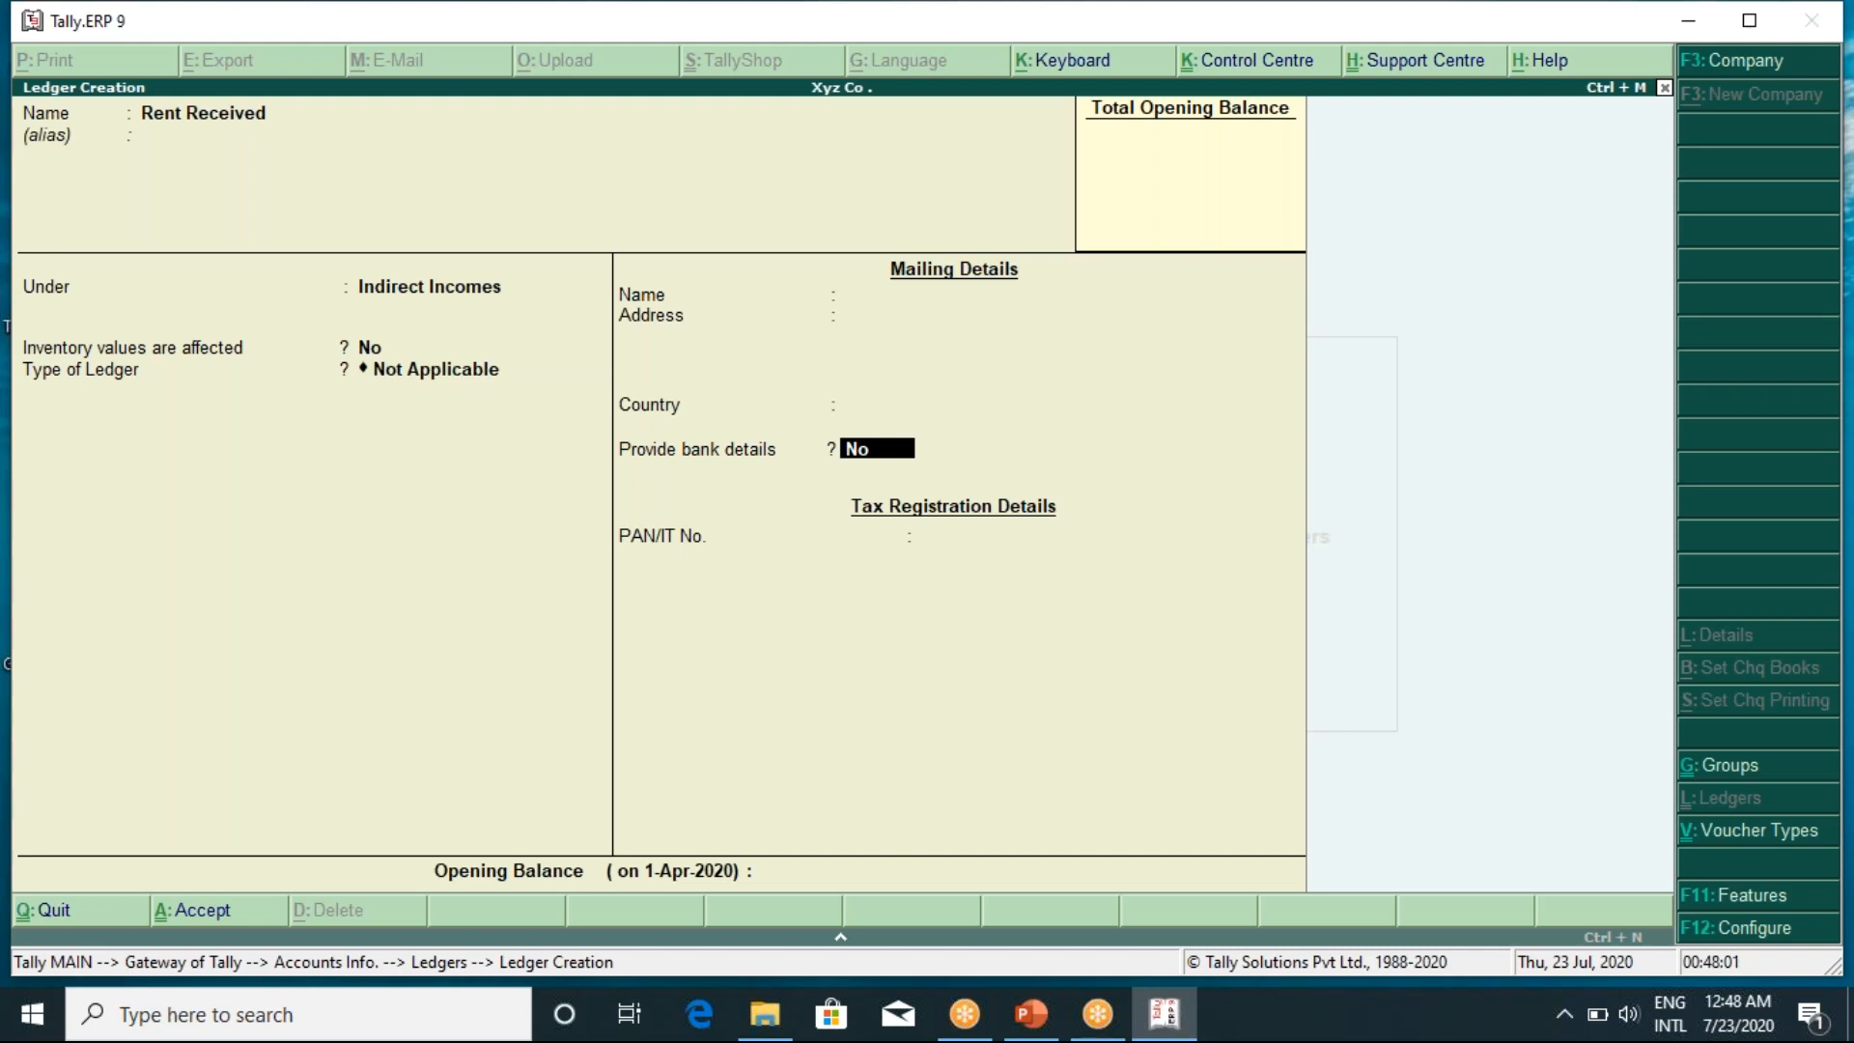
pyautogui.press('Return')
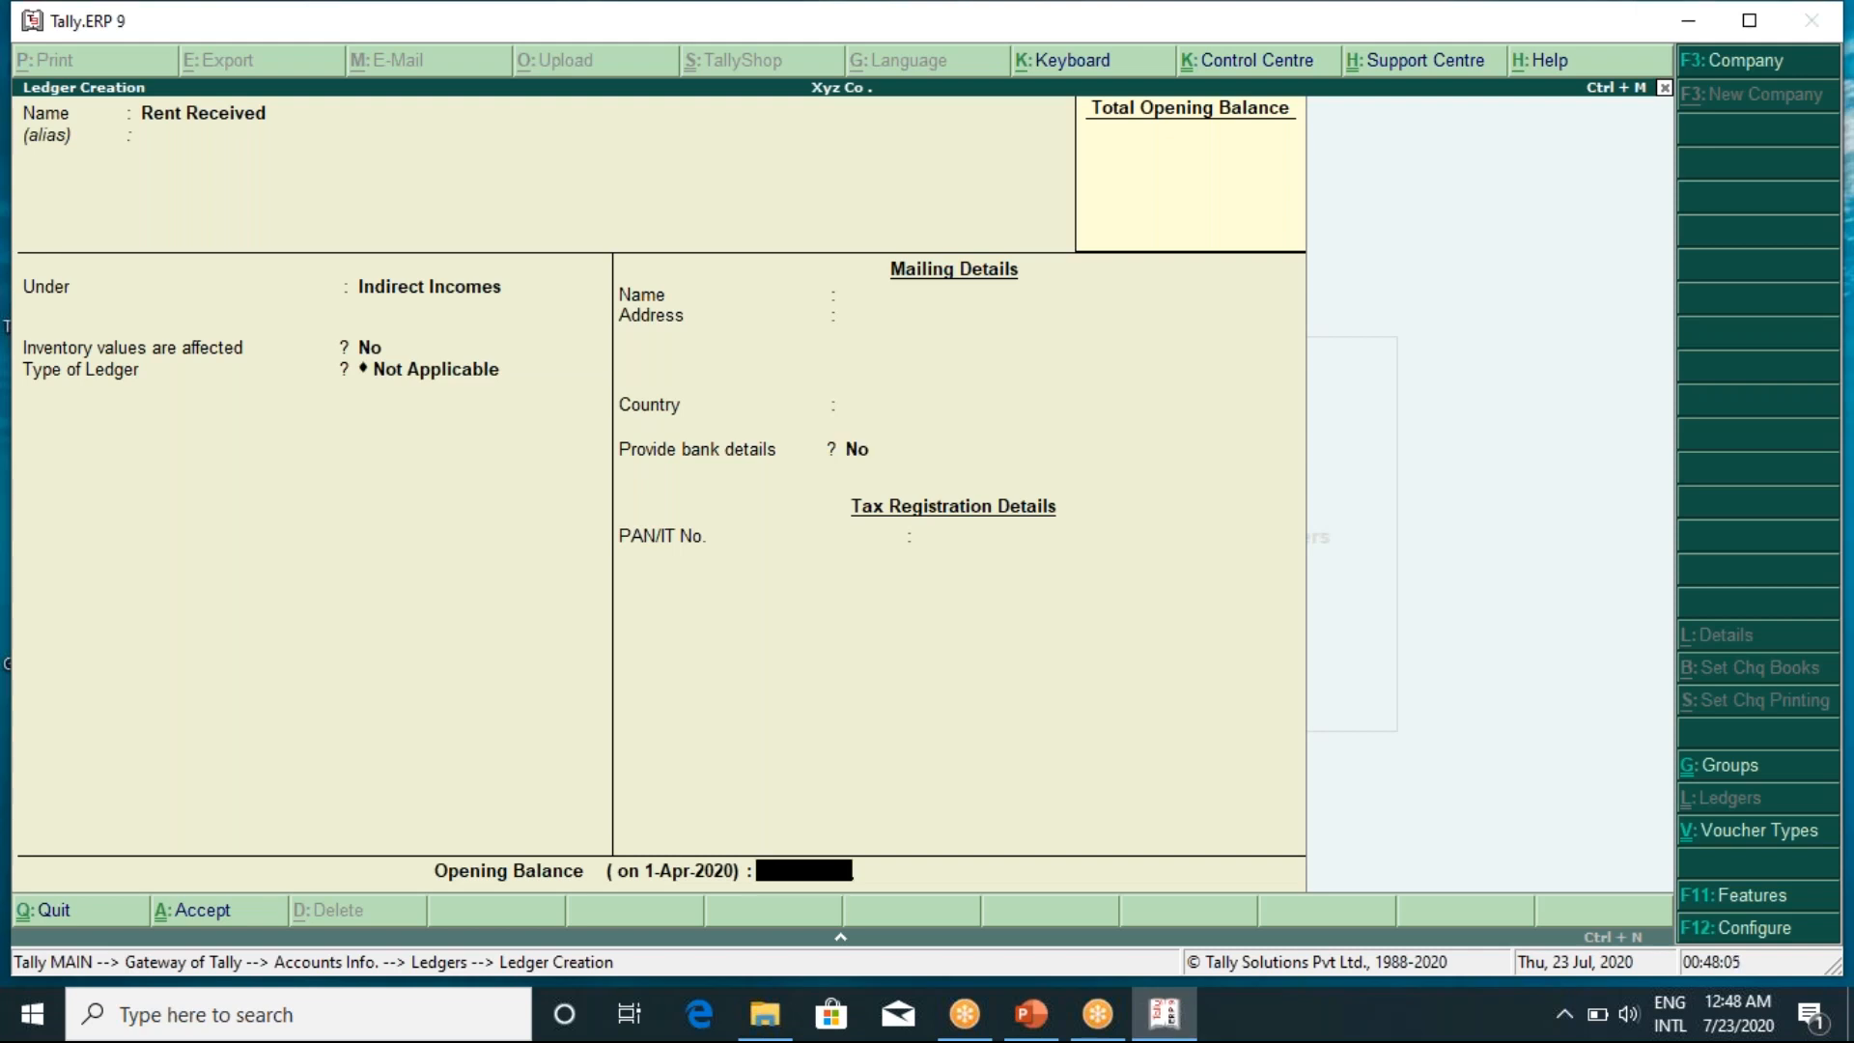
pyautogui.press('Return')
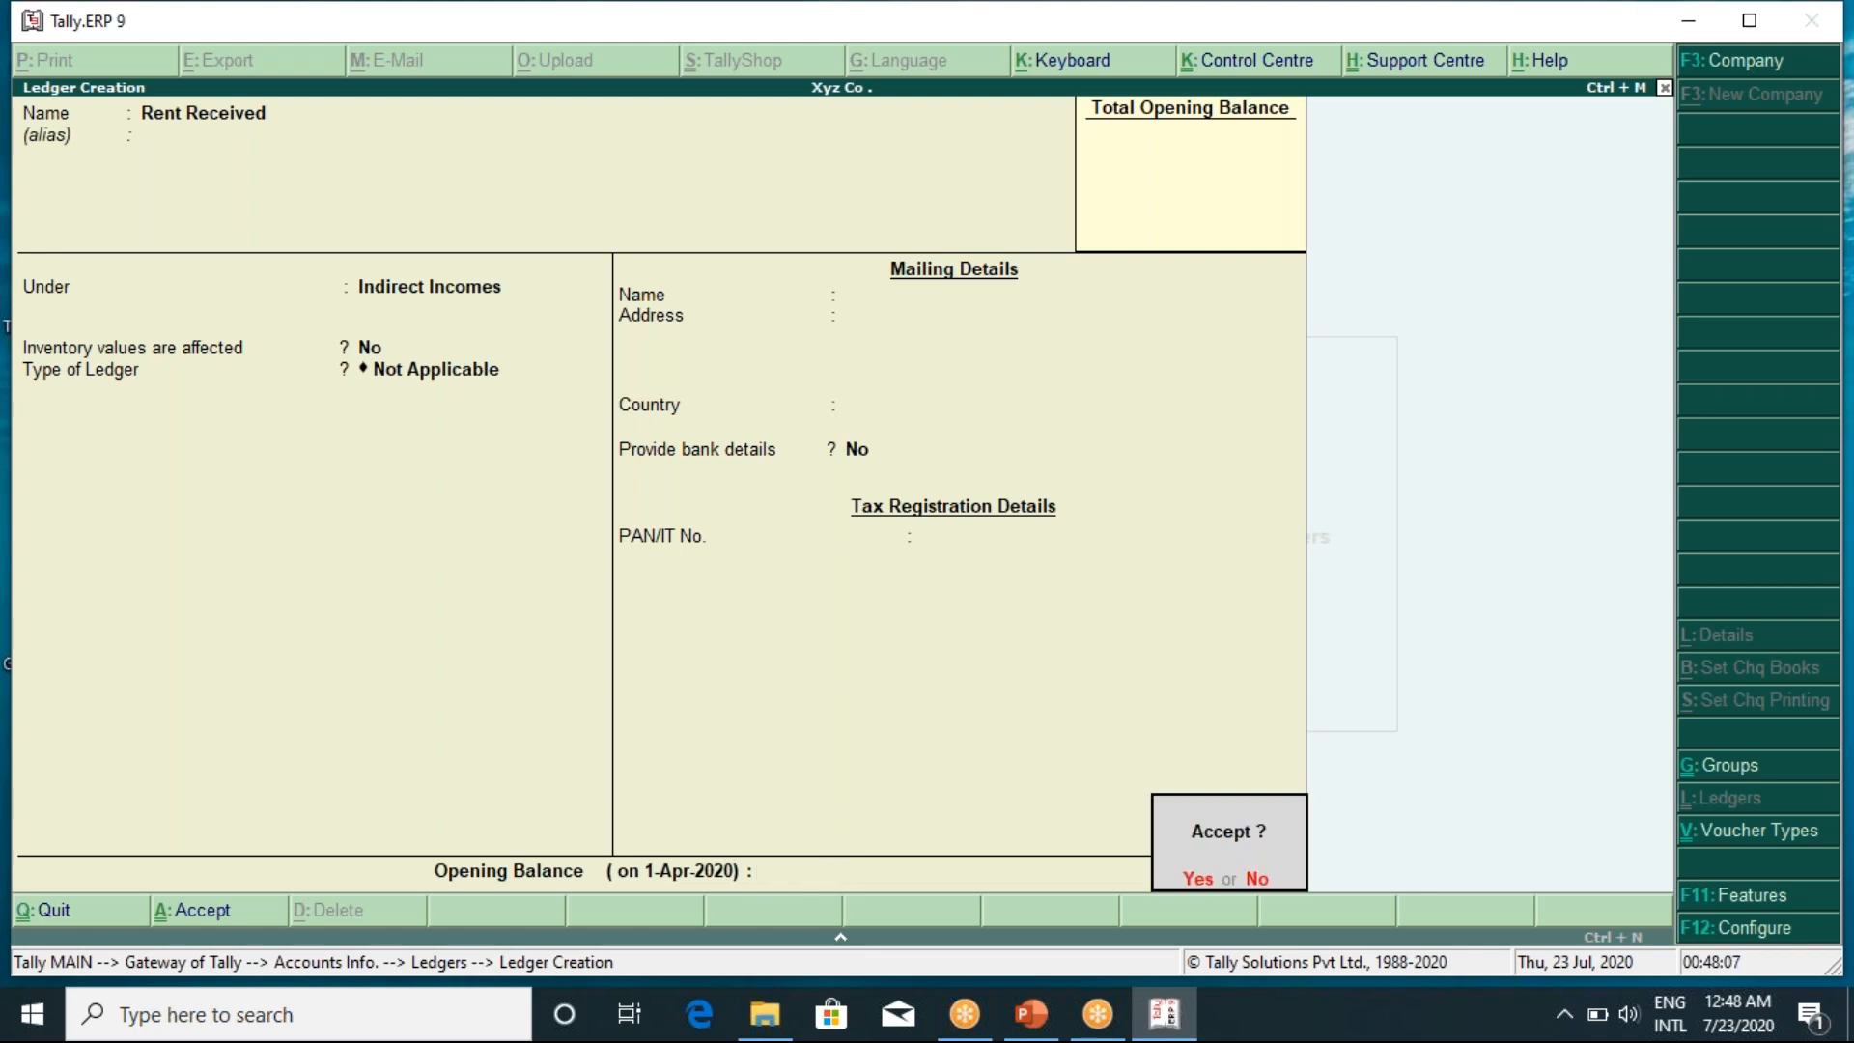
pyautogui.press('Return')
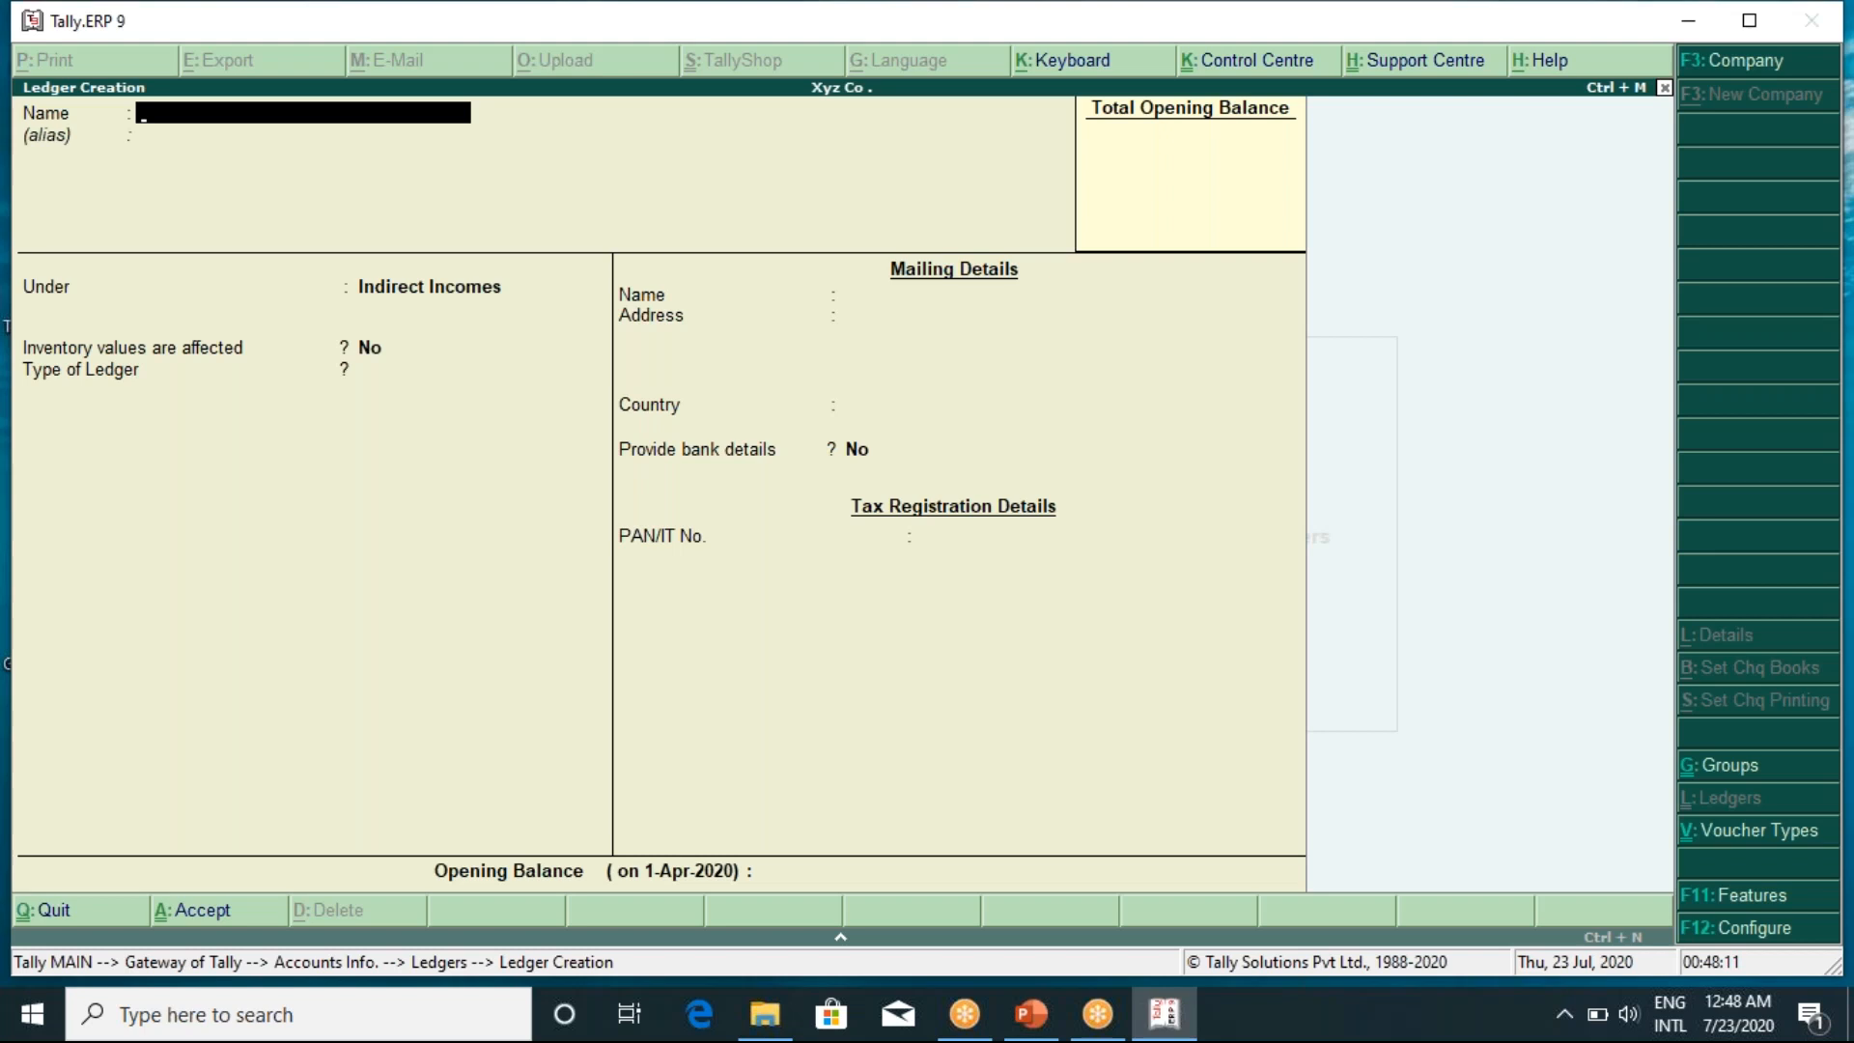
# Save a 'Dividend Recevied' ledger under Indirect Incomes, type Not Applicable, no opening balance
pyautogui.write('Dividend Recevied')
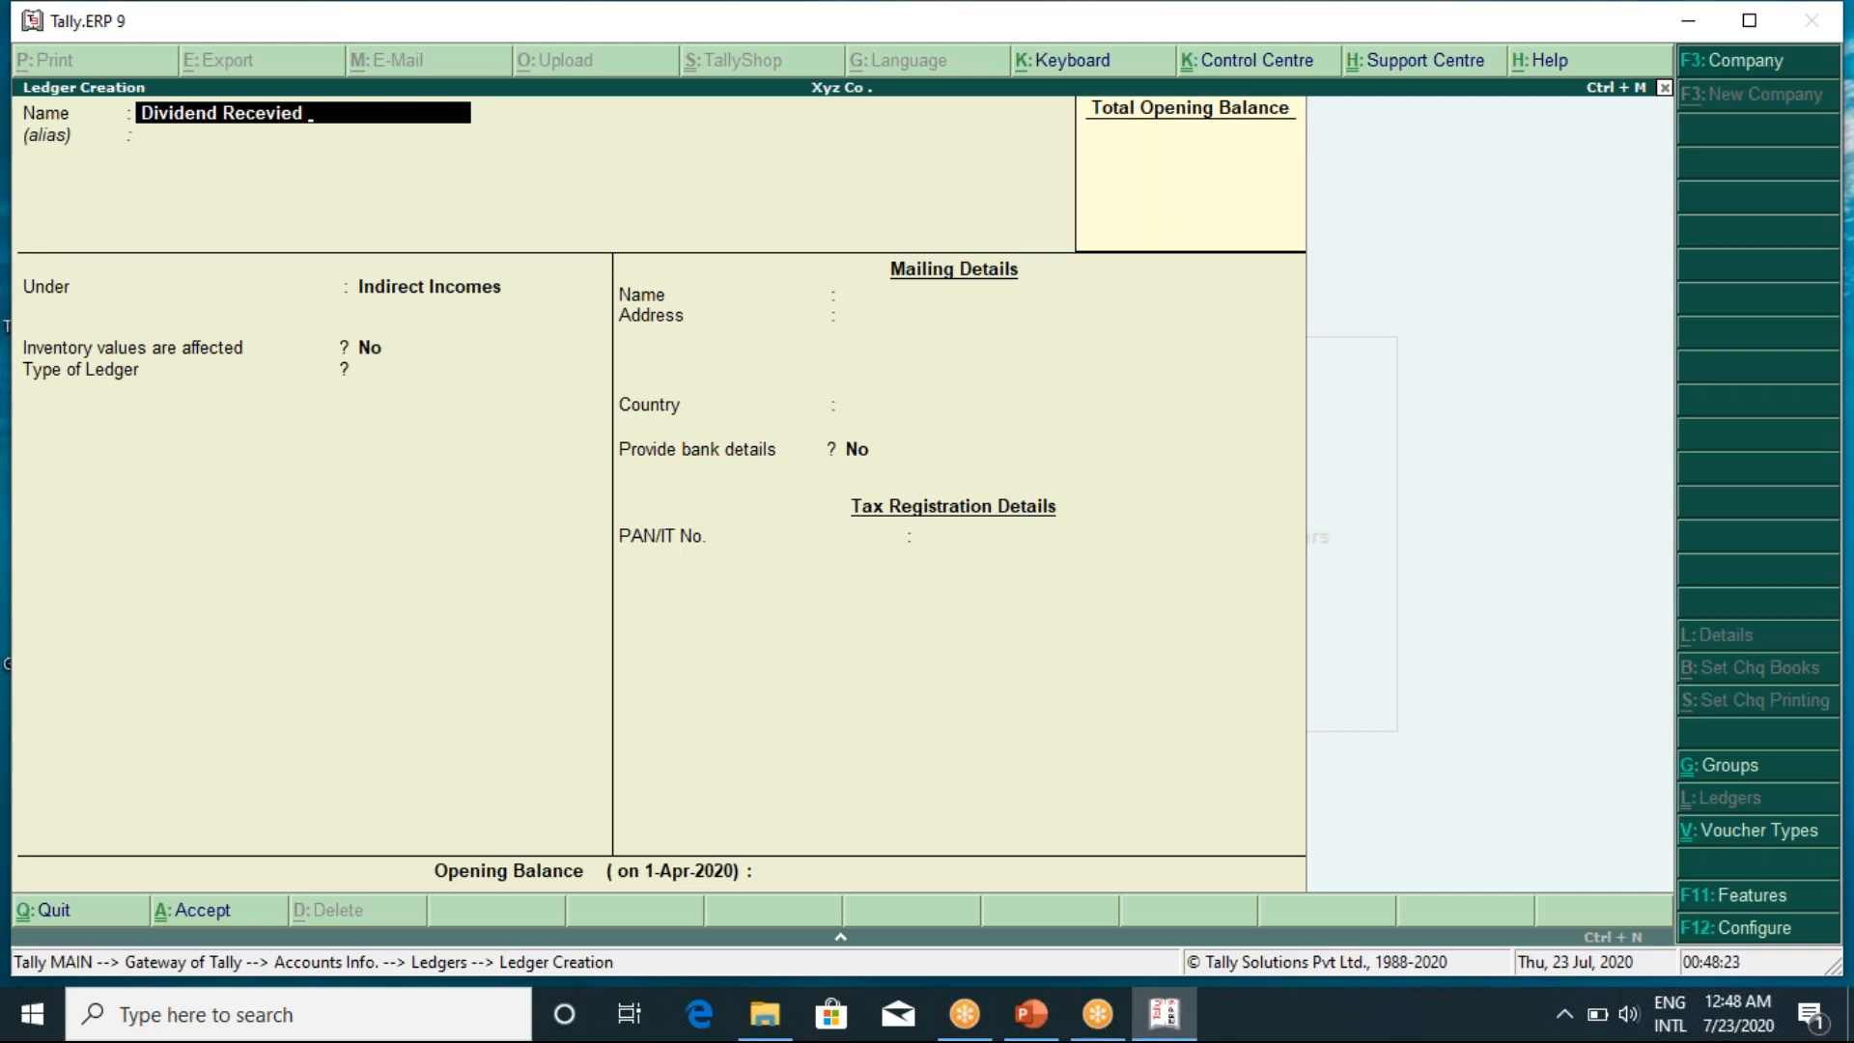
pyautogui.press('Return')
pyautogui.press('Return')
pyautogui.press('Return')
pyautogui.press('Return')
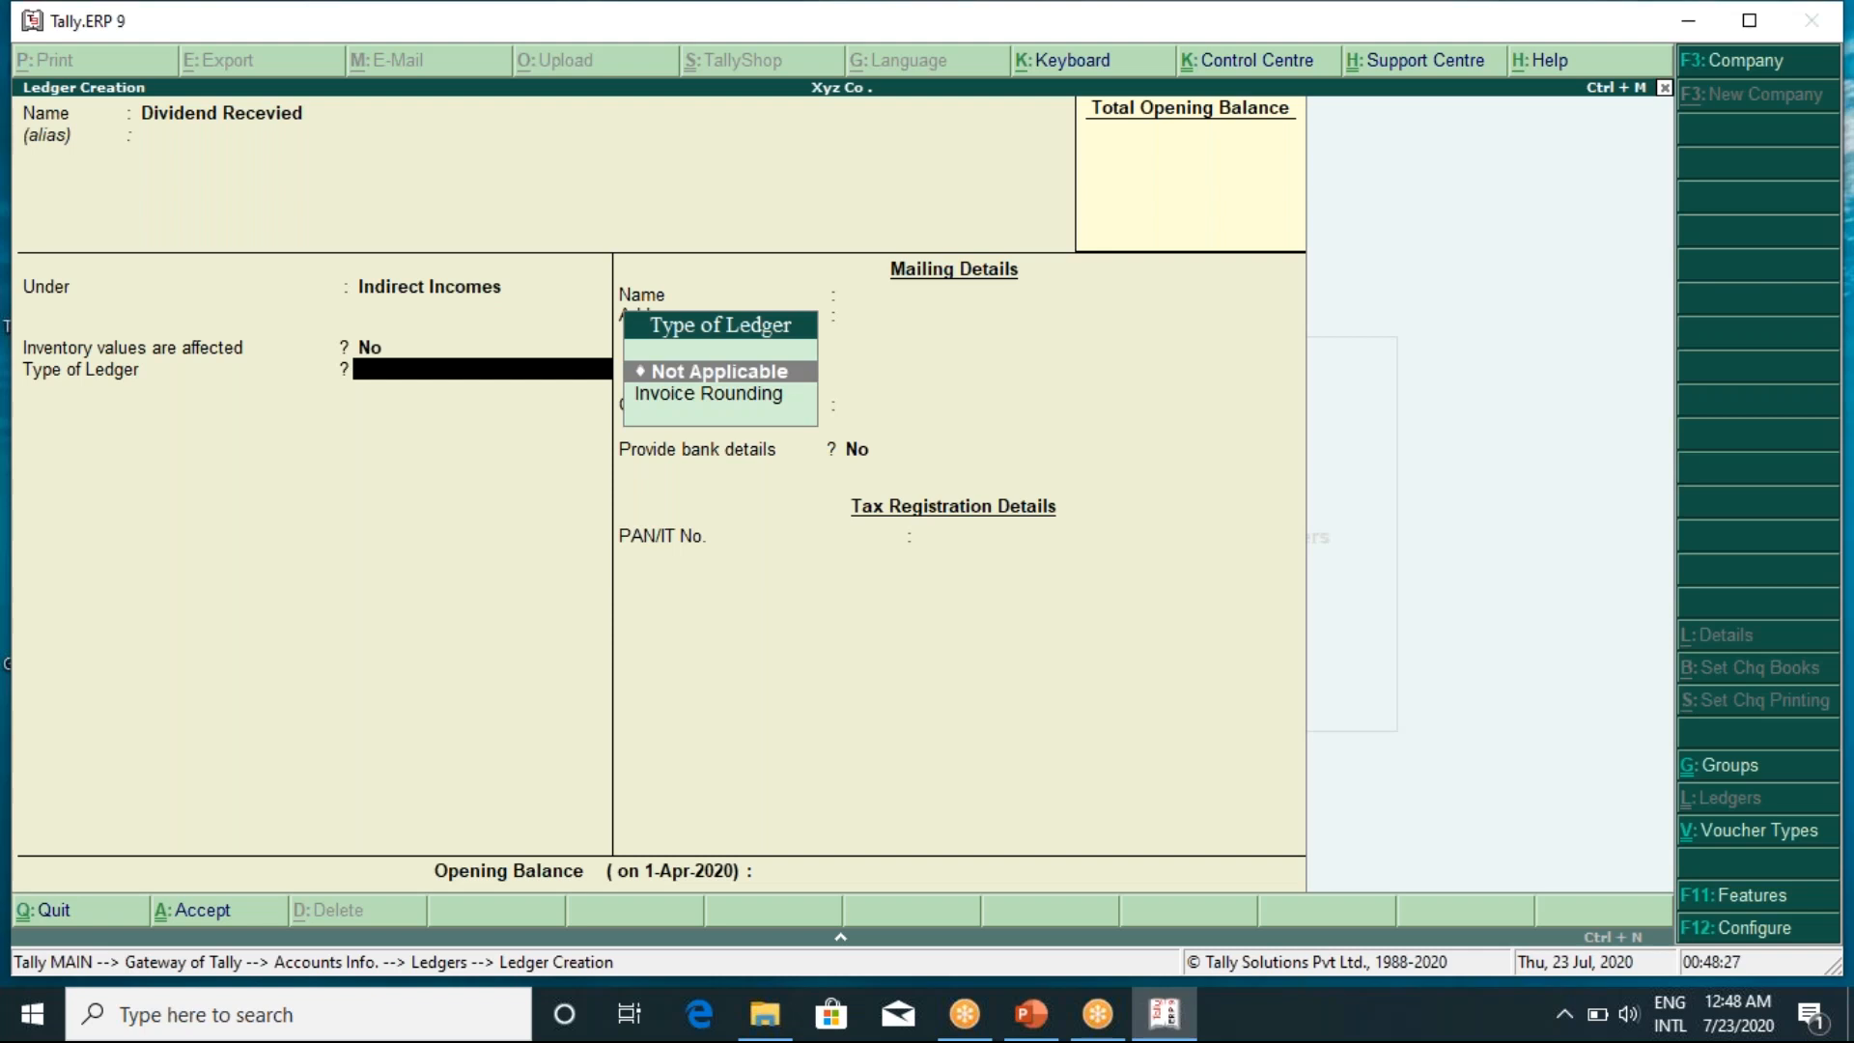
pyautogui.press('Return')
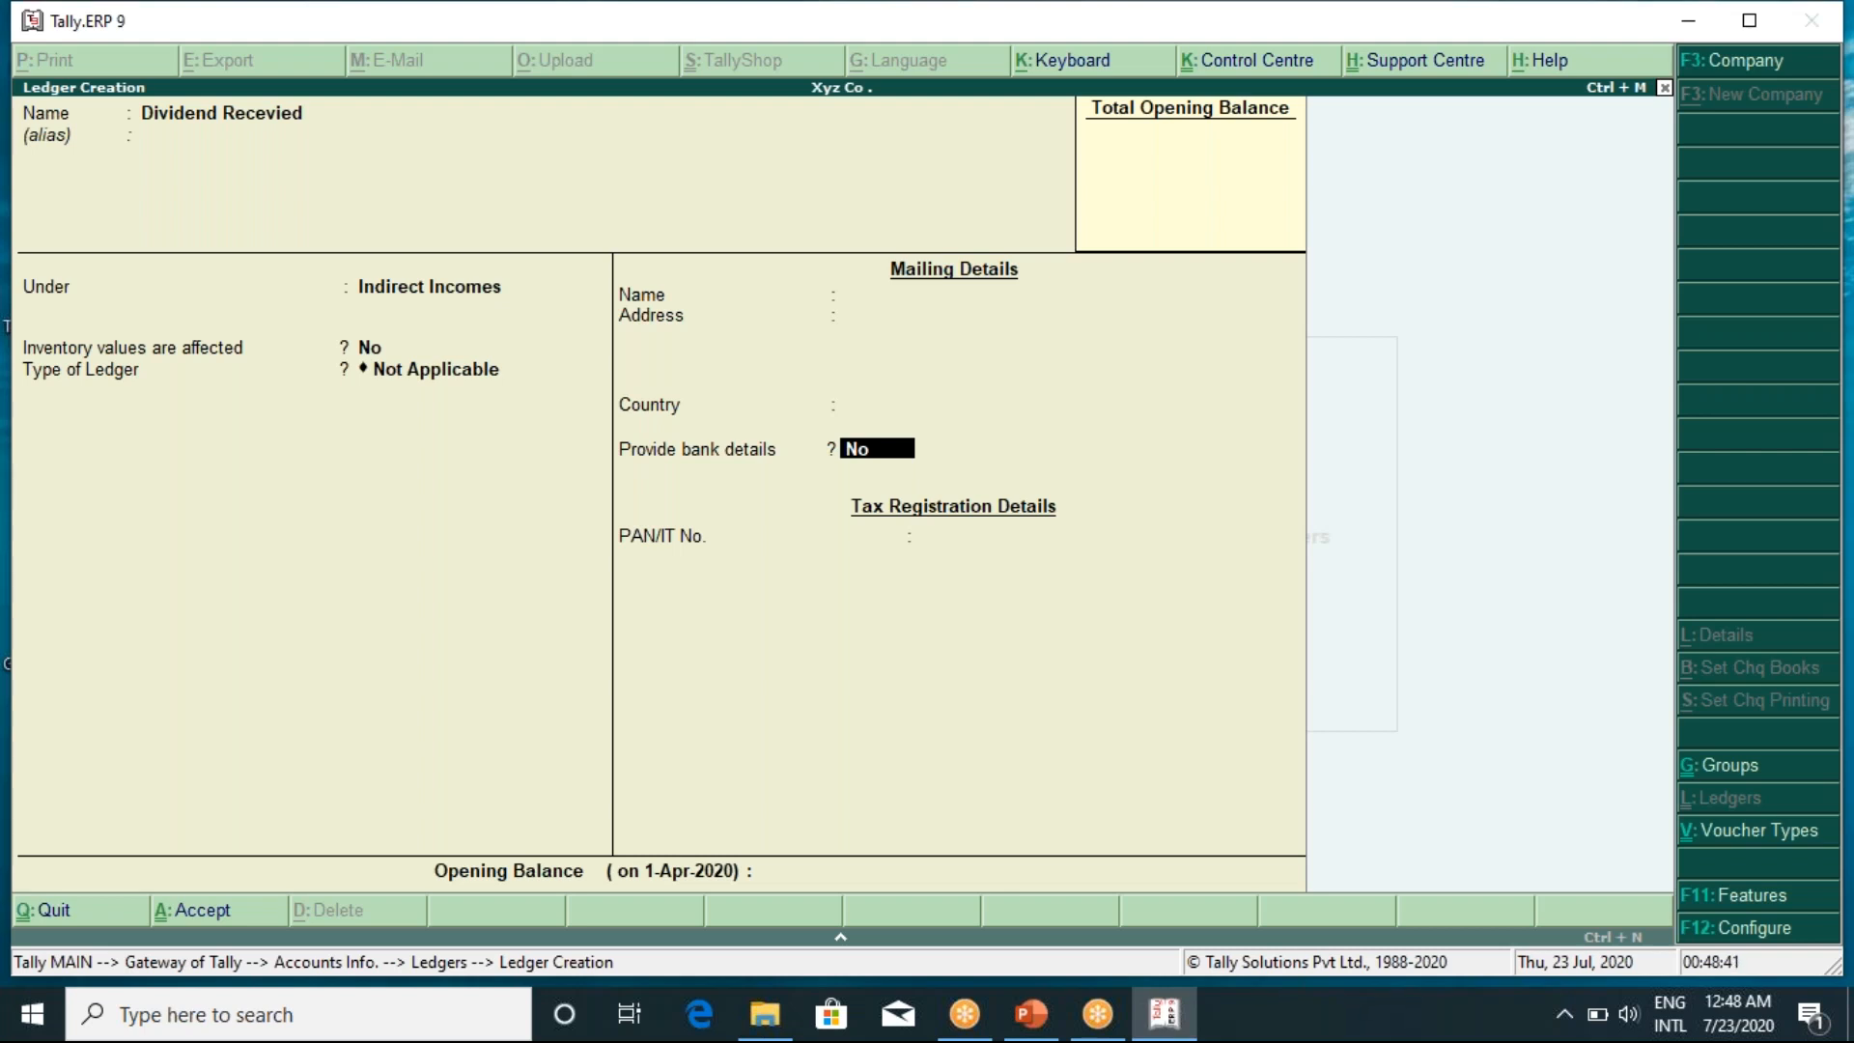
pyautogui.press('Return')
pyautogui.press('Return')
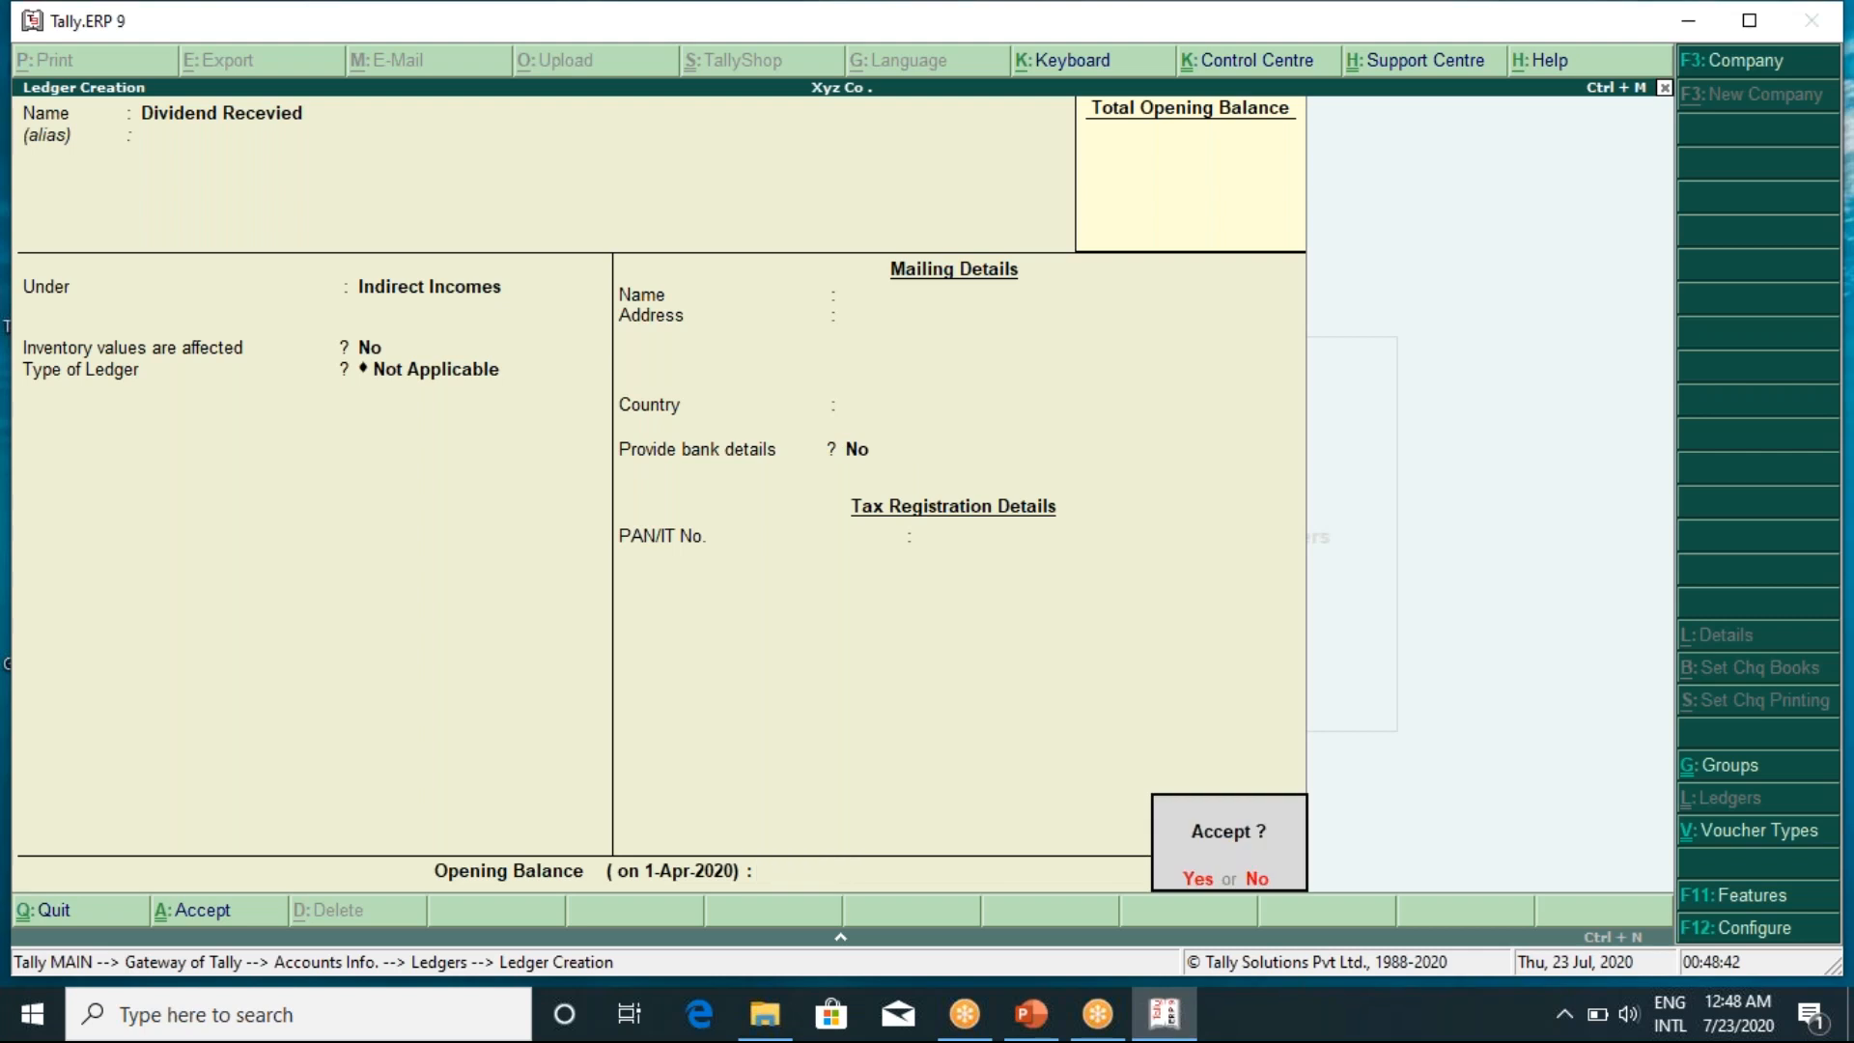
pyautogui.press('Return')
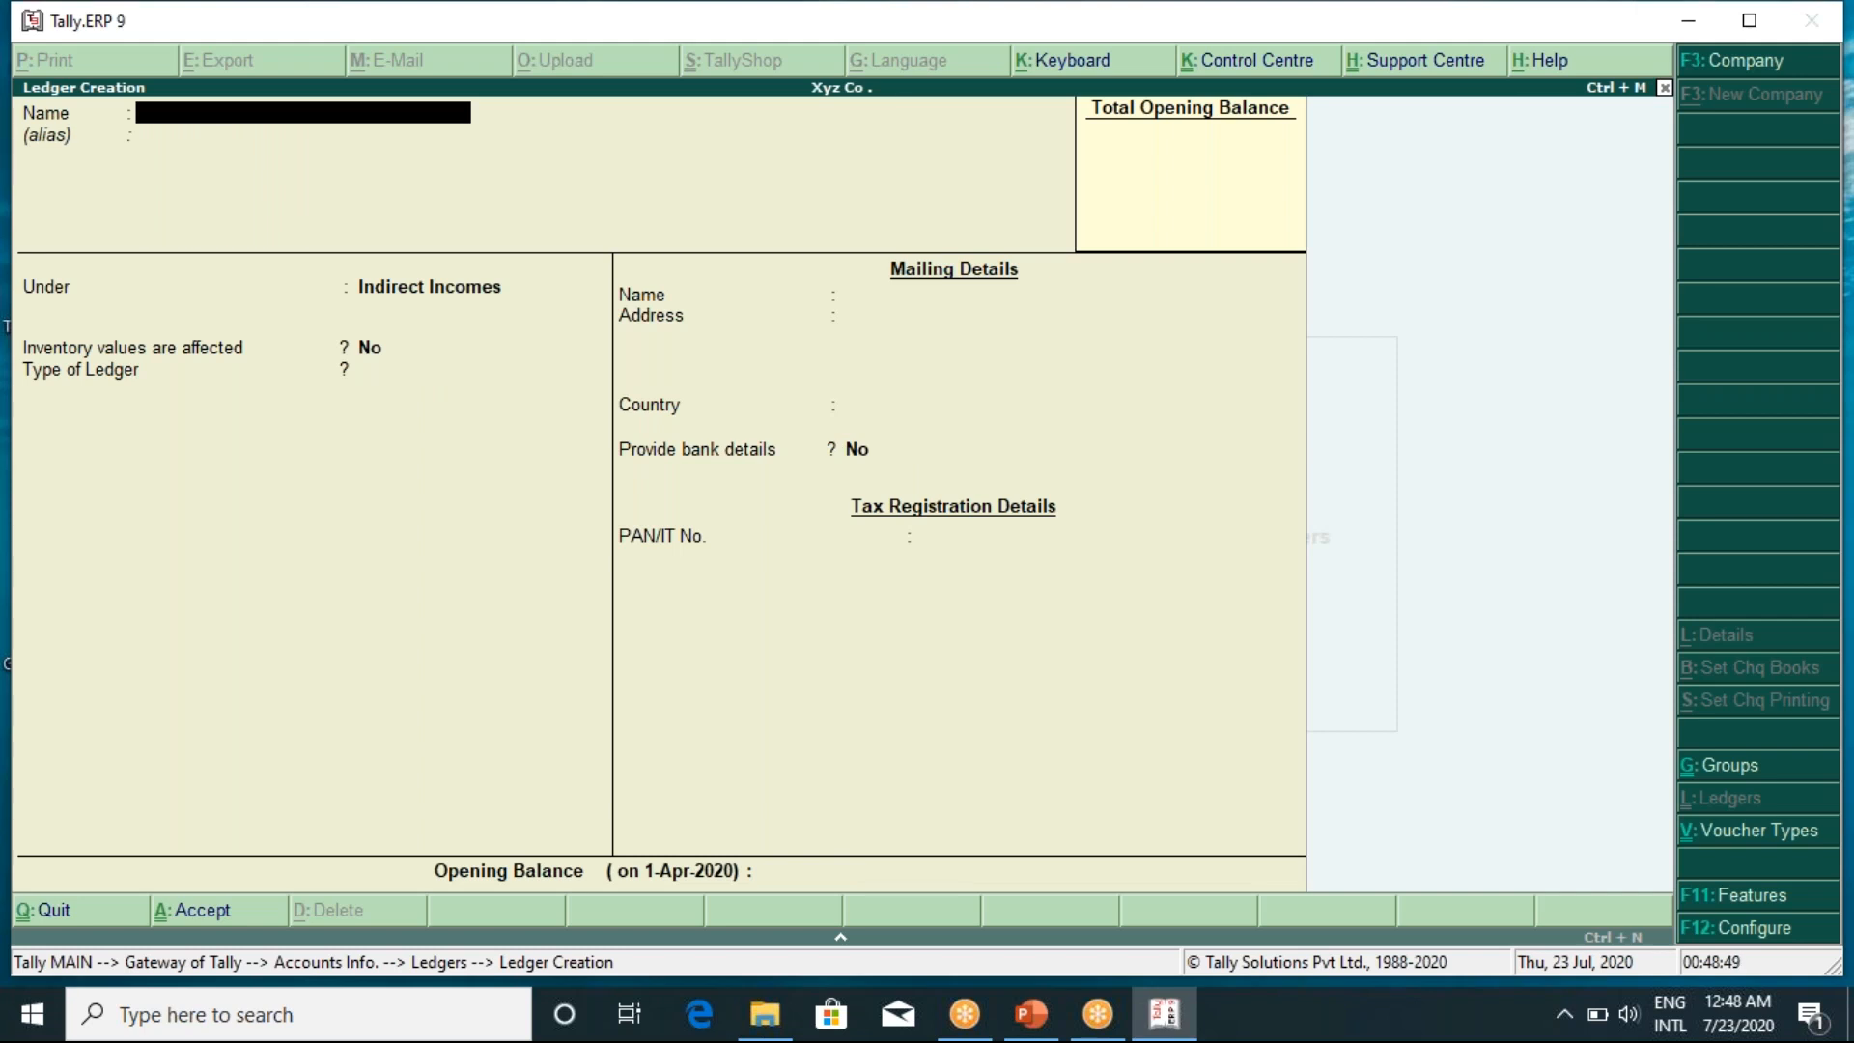
# Enter the name 'Profit by Sale of Assets', keep Indirect Incomes, and accept the defaults
pyautogui.write('Profit by Sale of Ass')
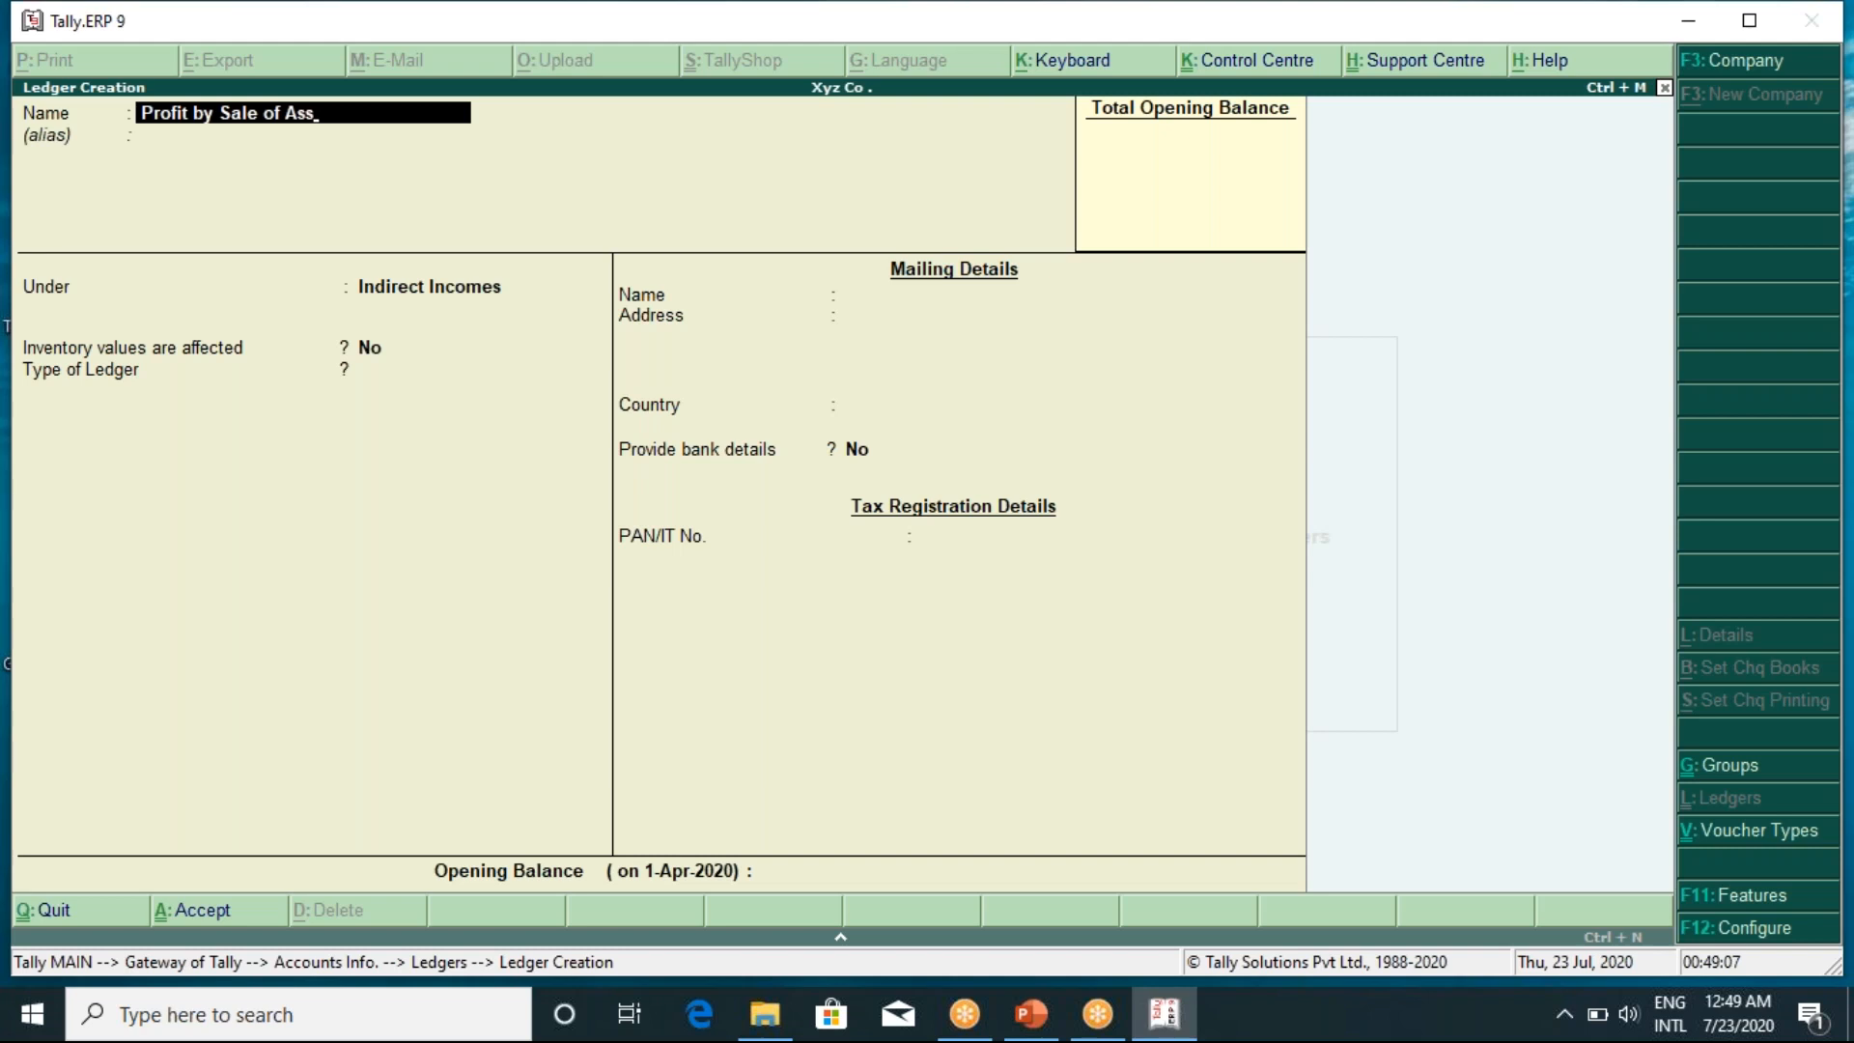
pyautogui.write('ets')
pyautogui.press('Return')
pyautogui.press('Return')
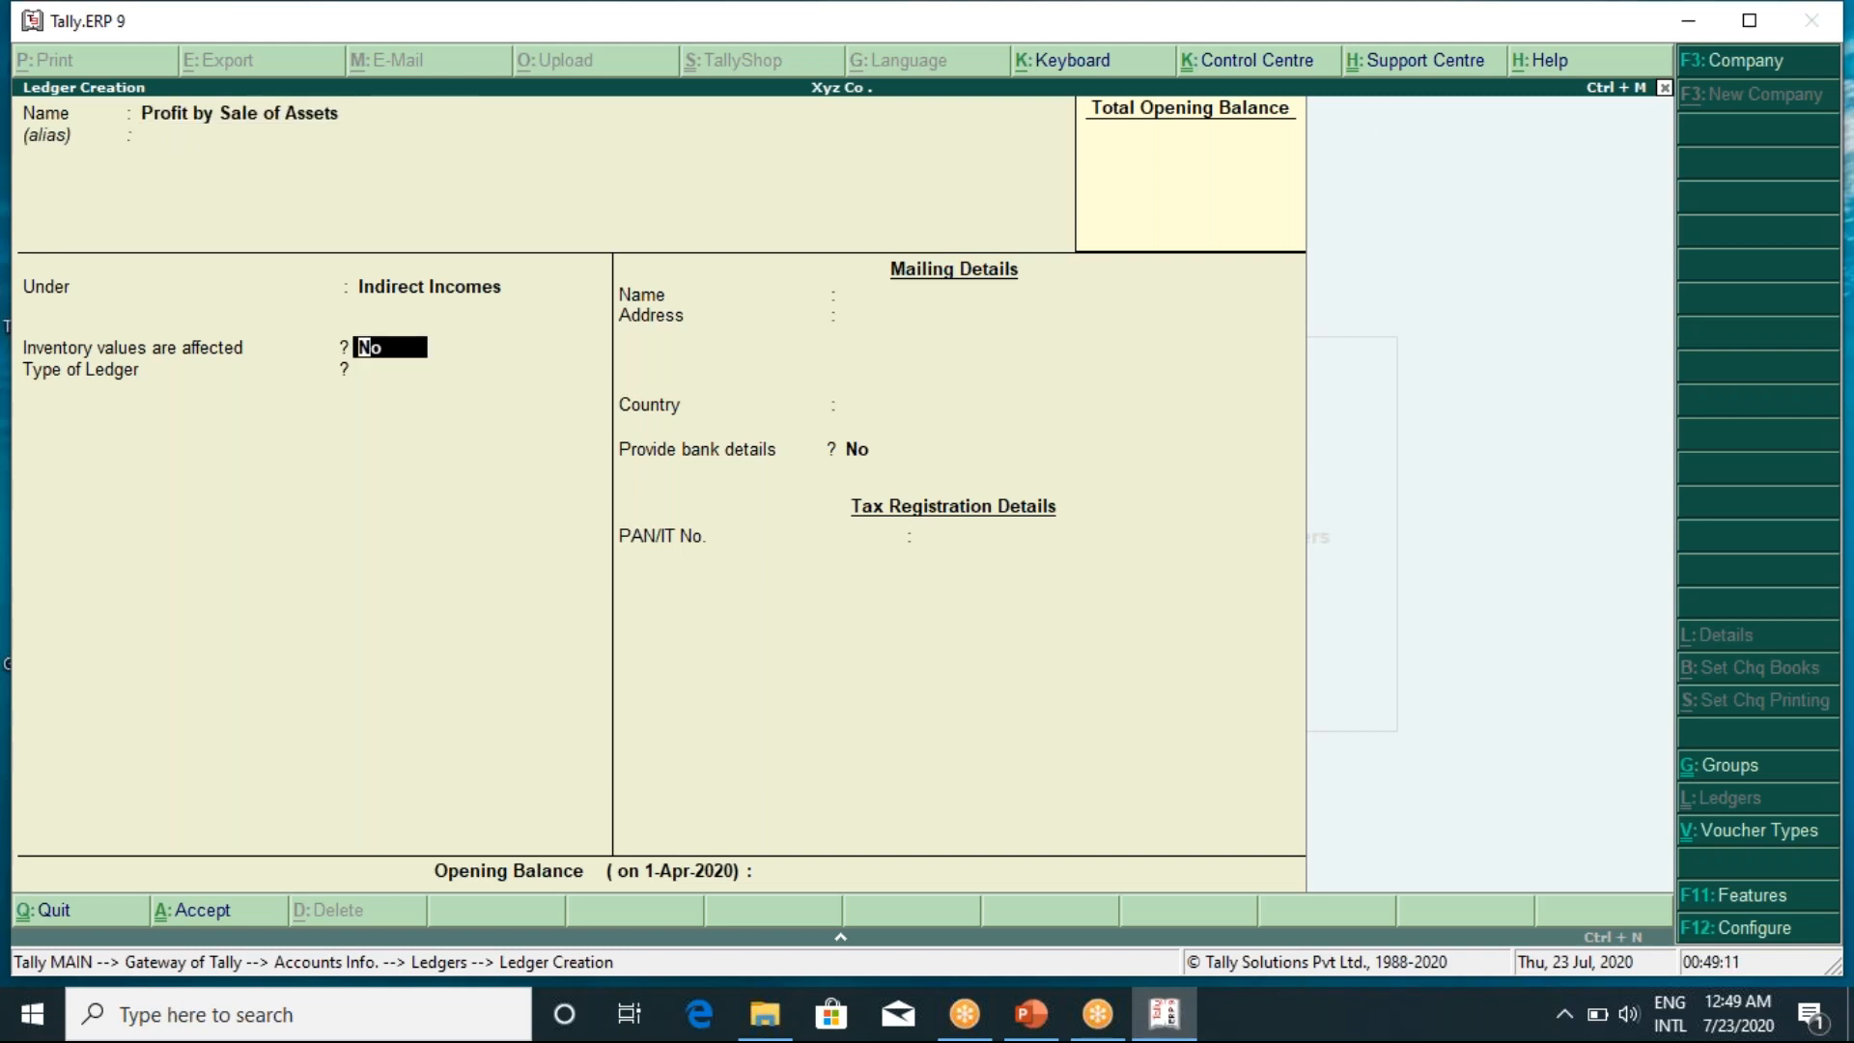
pyautogui.press('Return')
pyautogui.press('Return')
pyautogui.press('Return')
pyautogui.press('Return')
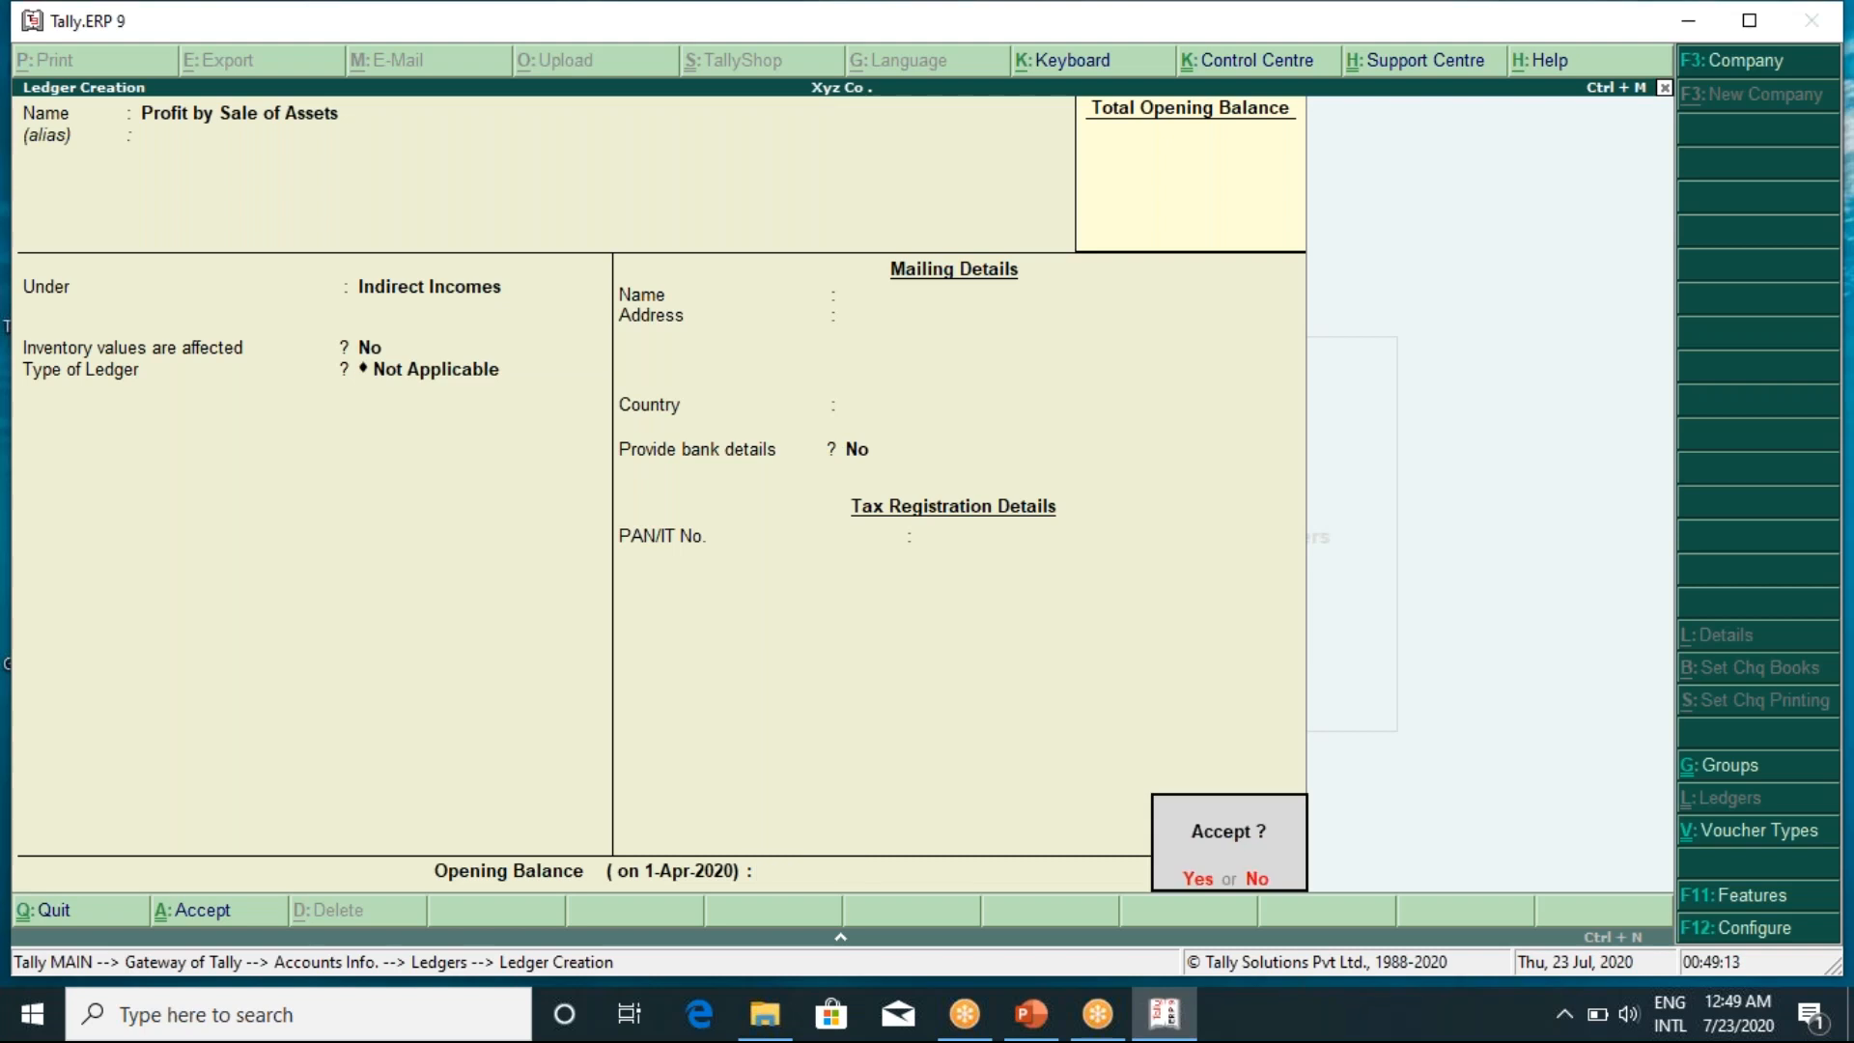
pyautogui.press('Return')
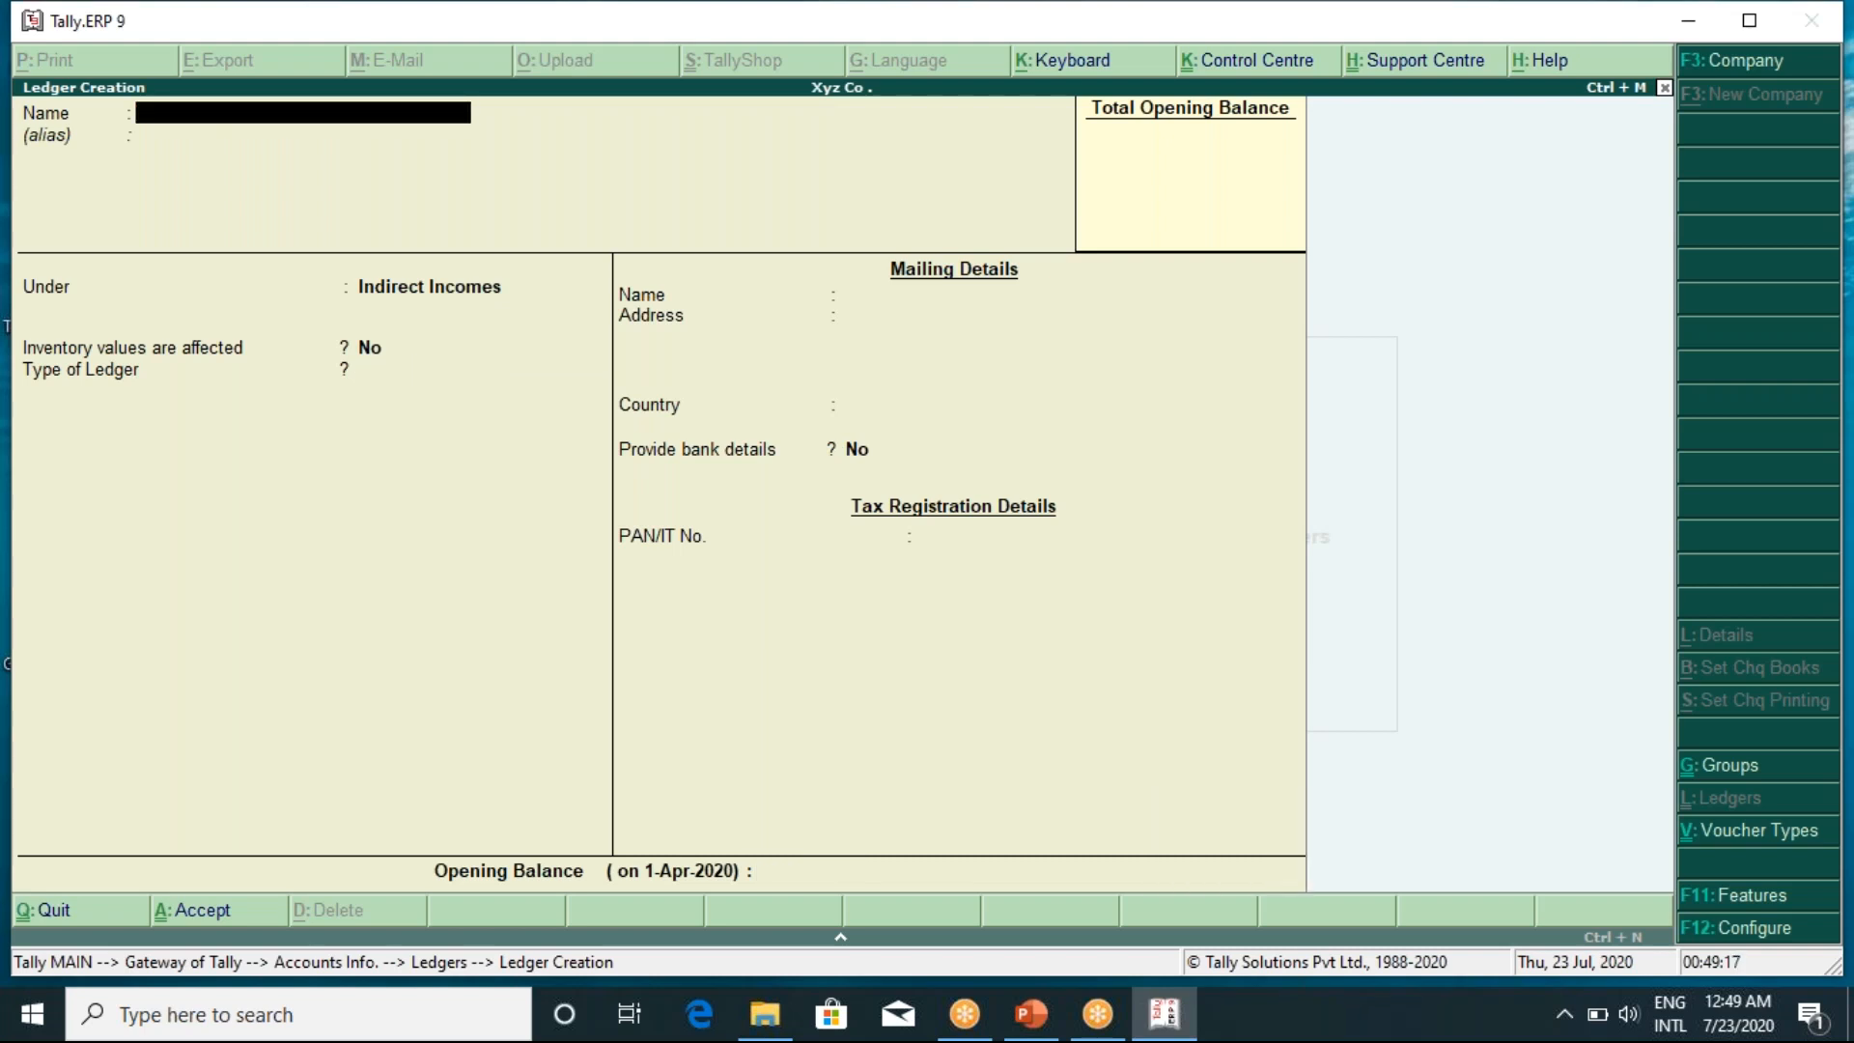
# Save a 'Loan From Others' ledger under Loans (Liability) with country India
pyautogui.write('Loan From Othe')
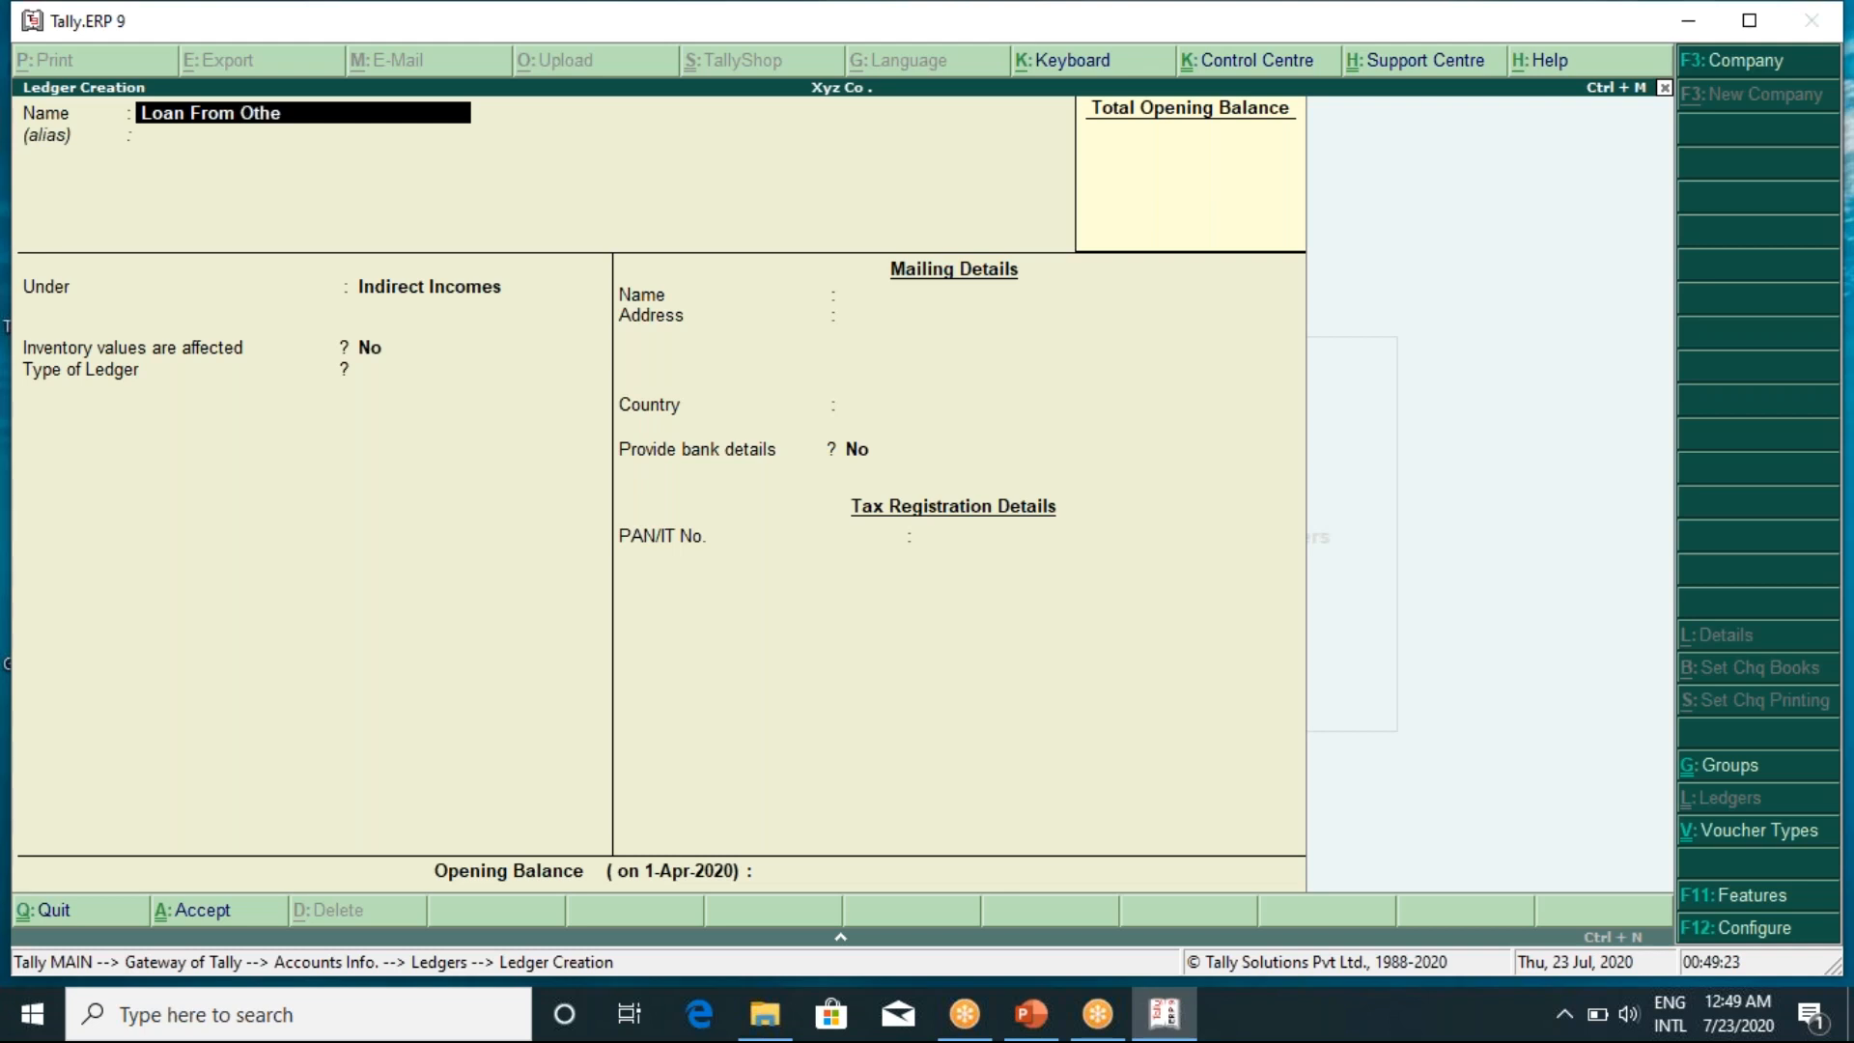
pyautogui.write('rs')
pyautogui.press('Return')
pyautogui.press('Return')
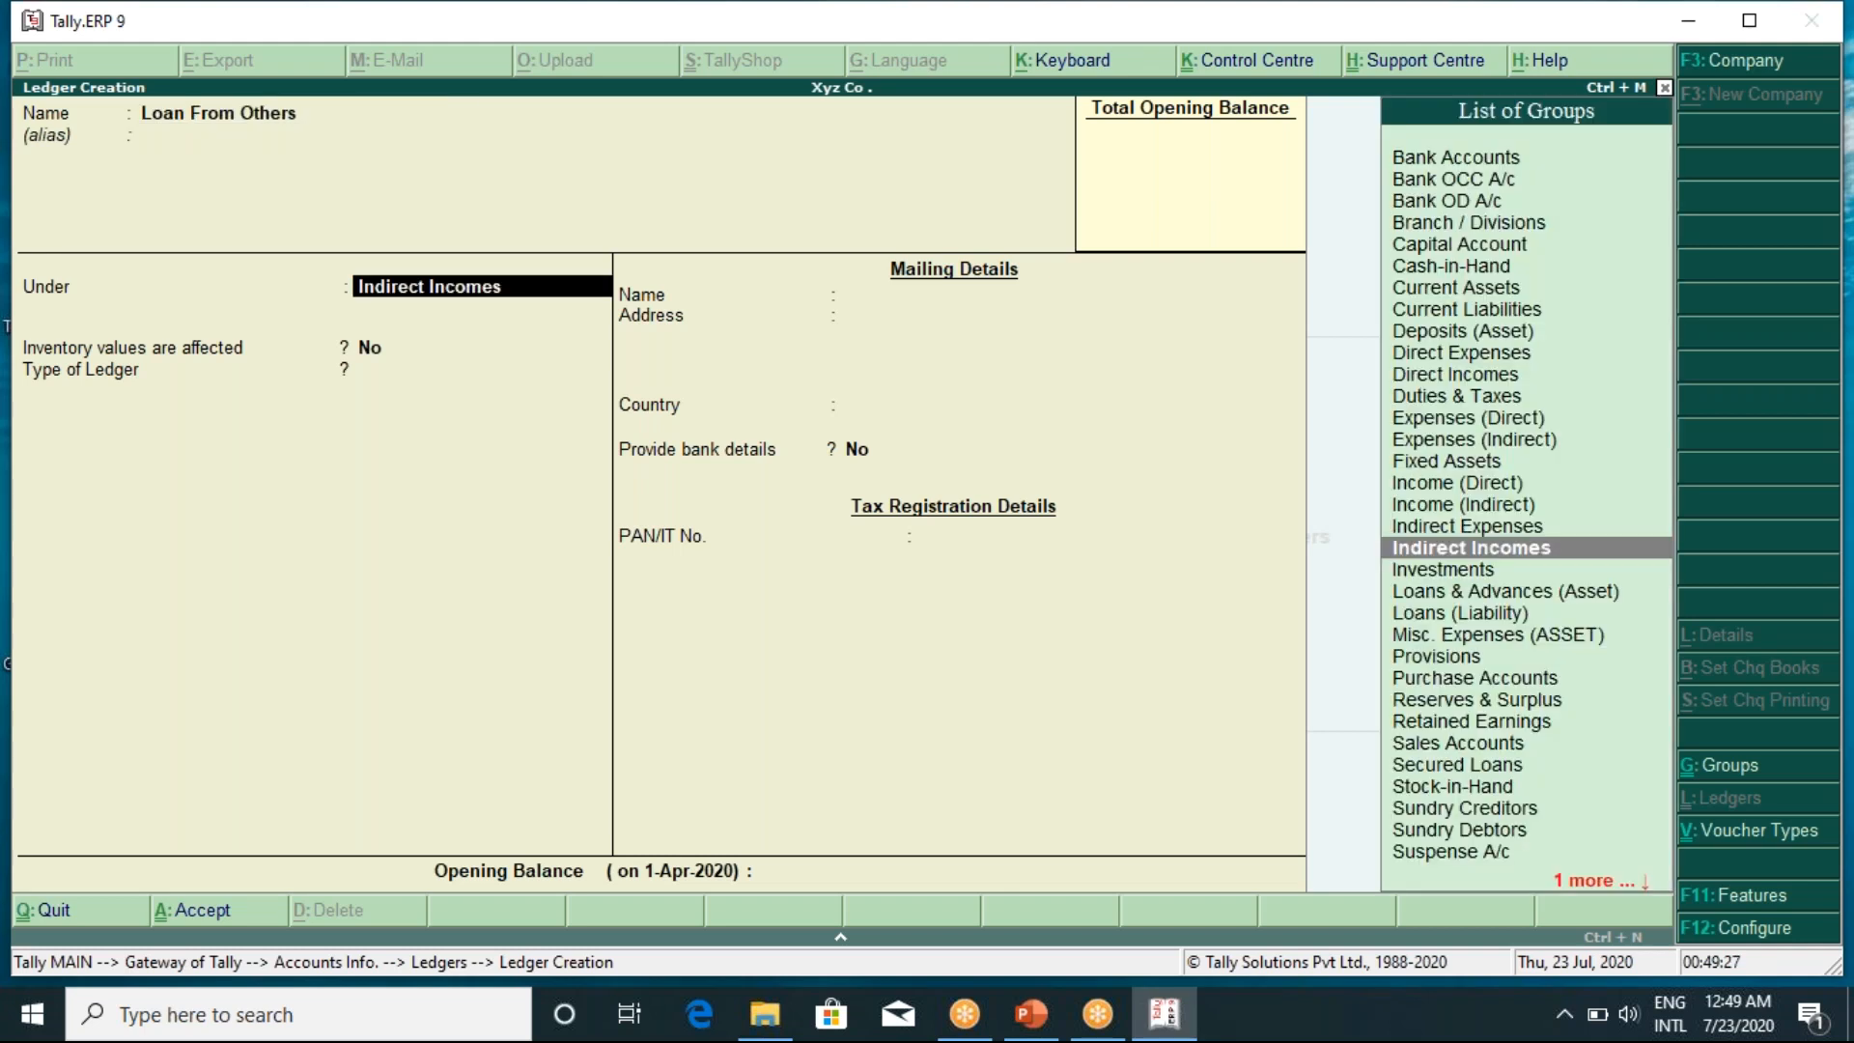
pyautogui.write('la')
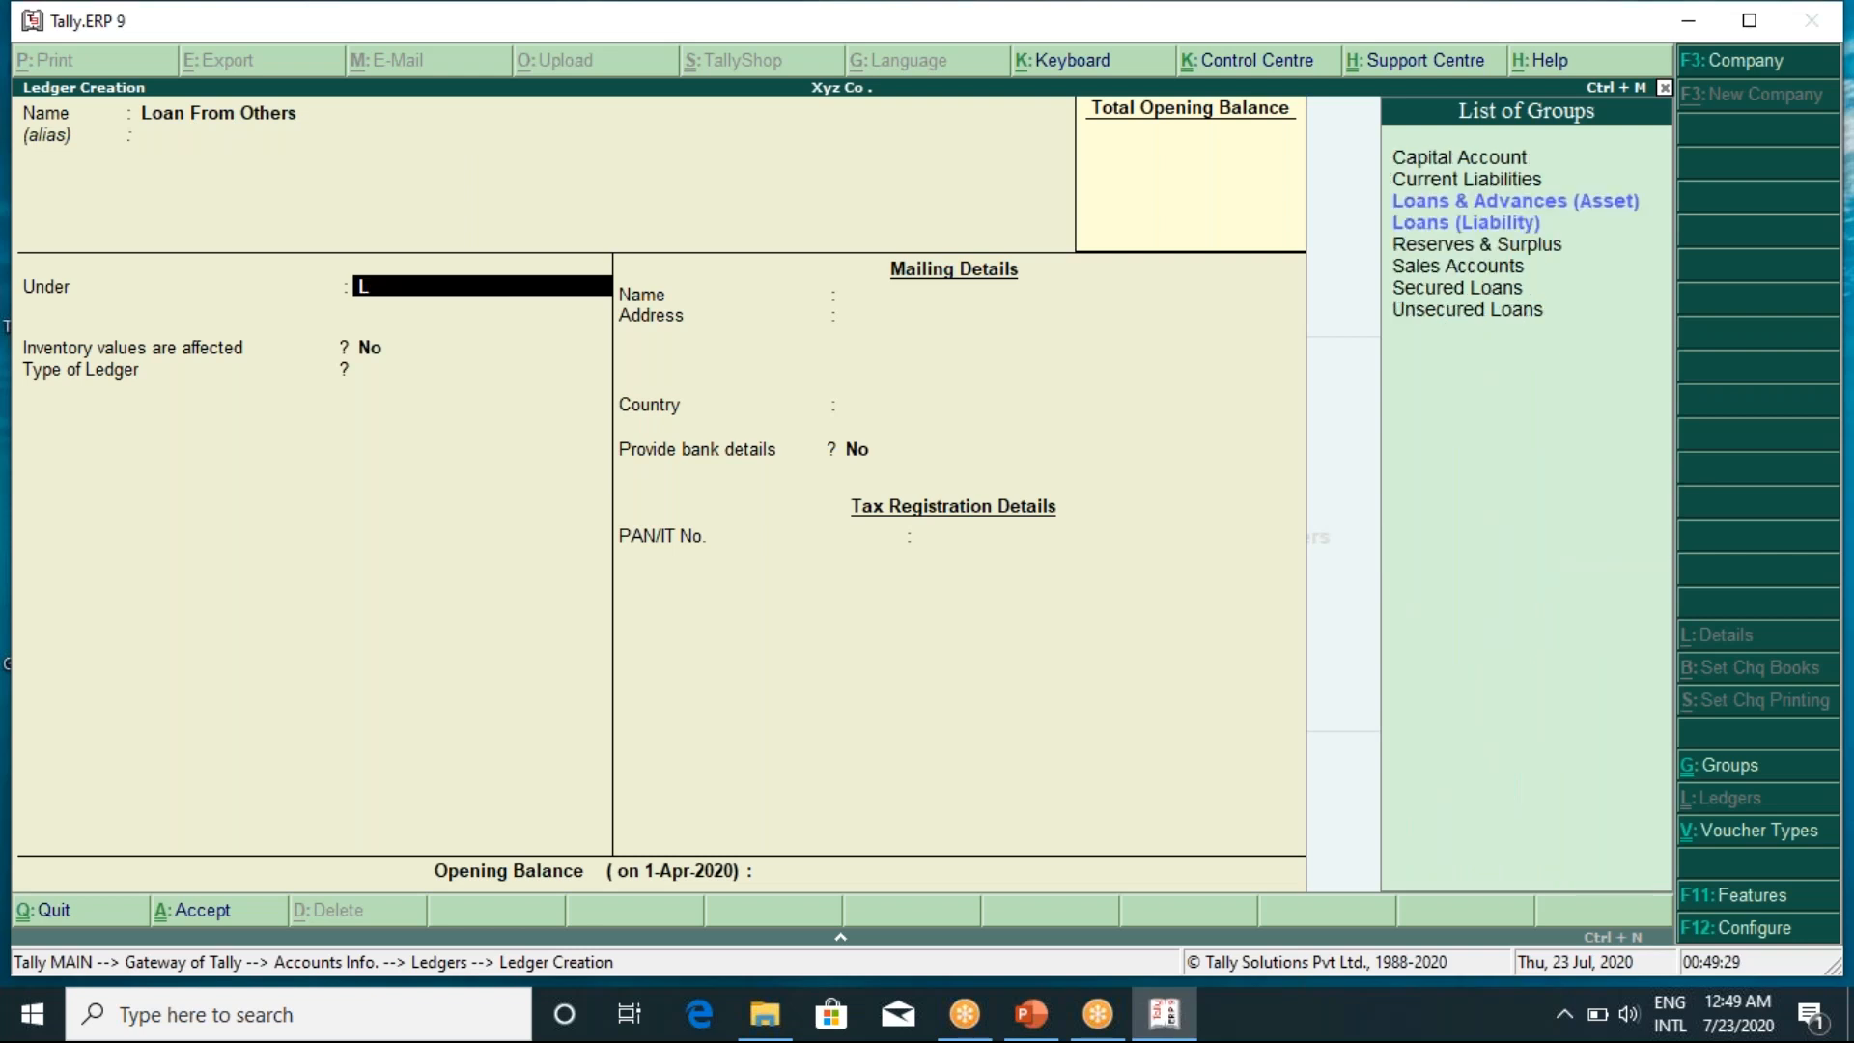
pyautogui.press('BackSpace')
pyautogui.press('Down')
pyautogui.press('Return')
pyautogui.press('Return')
pyautogui.press('Return')
pyautogui.press('Return')
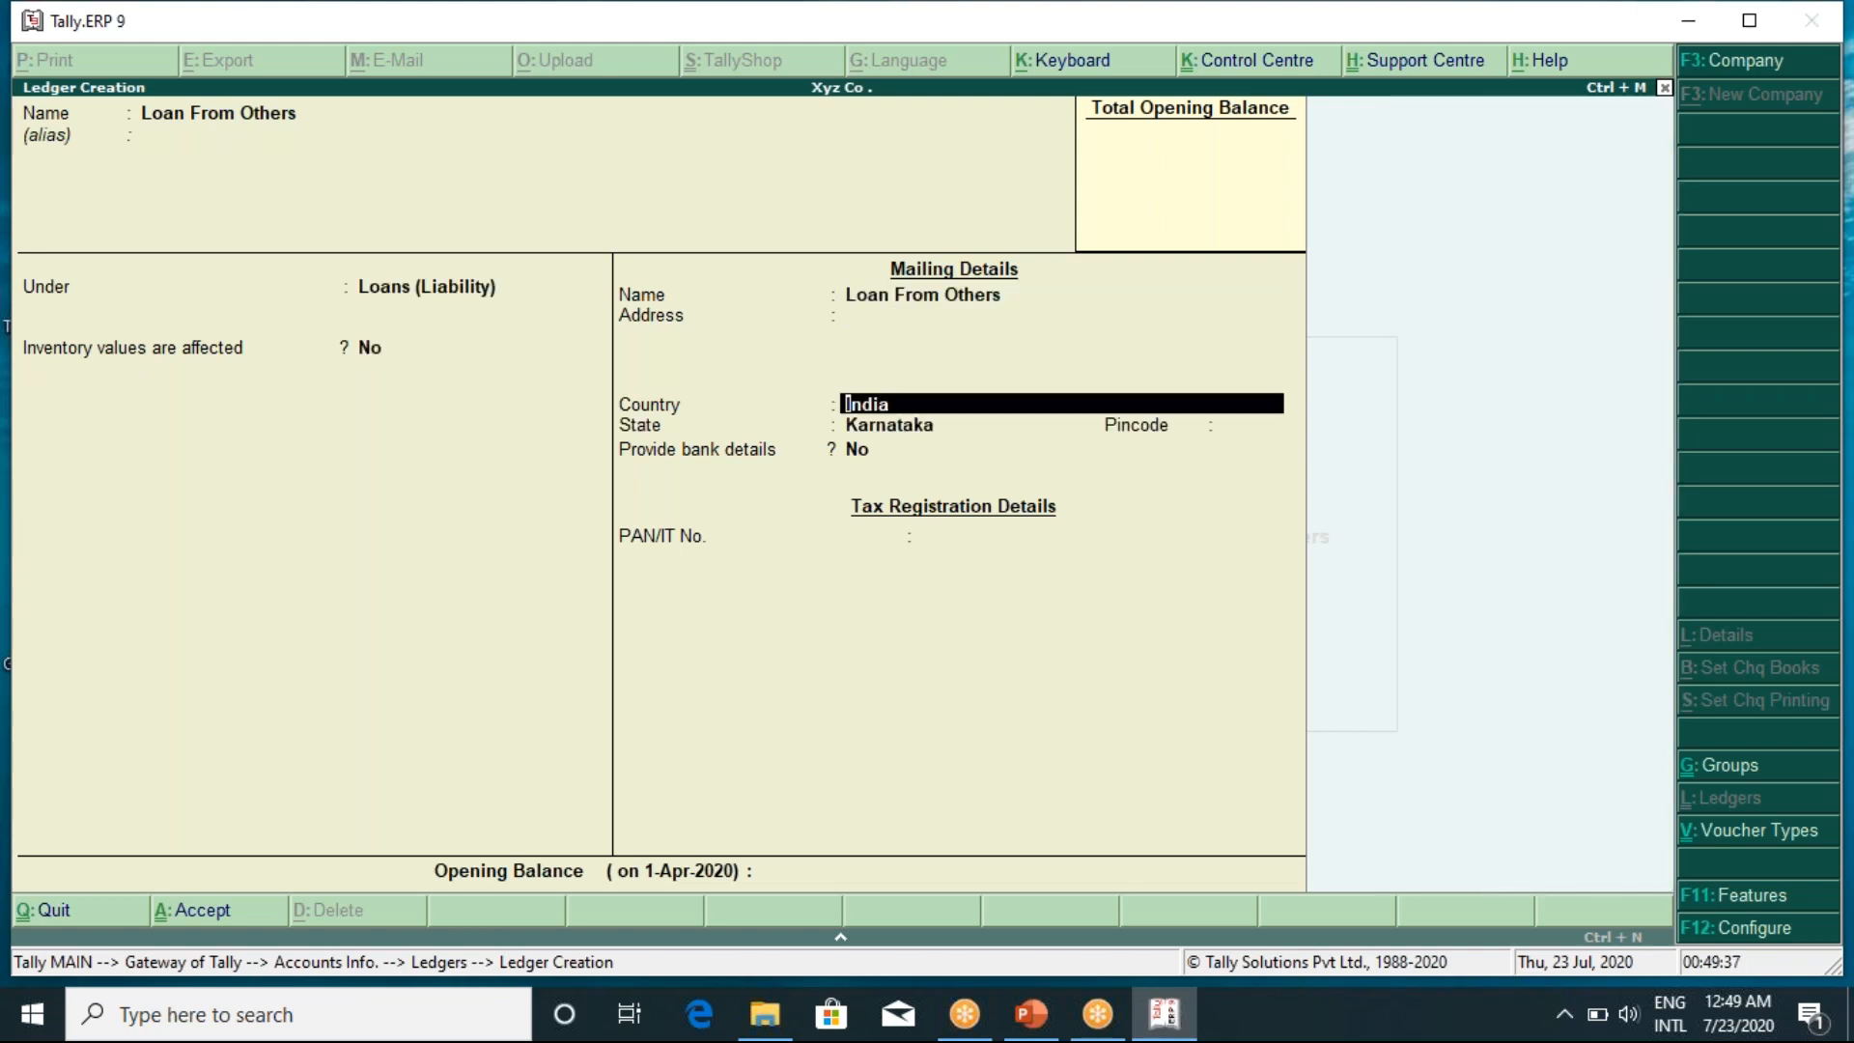
pyautogui.press('Return')
pyautogui.press('Up')
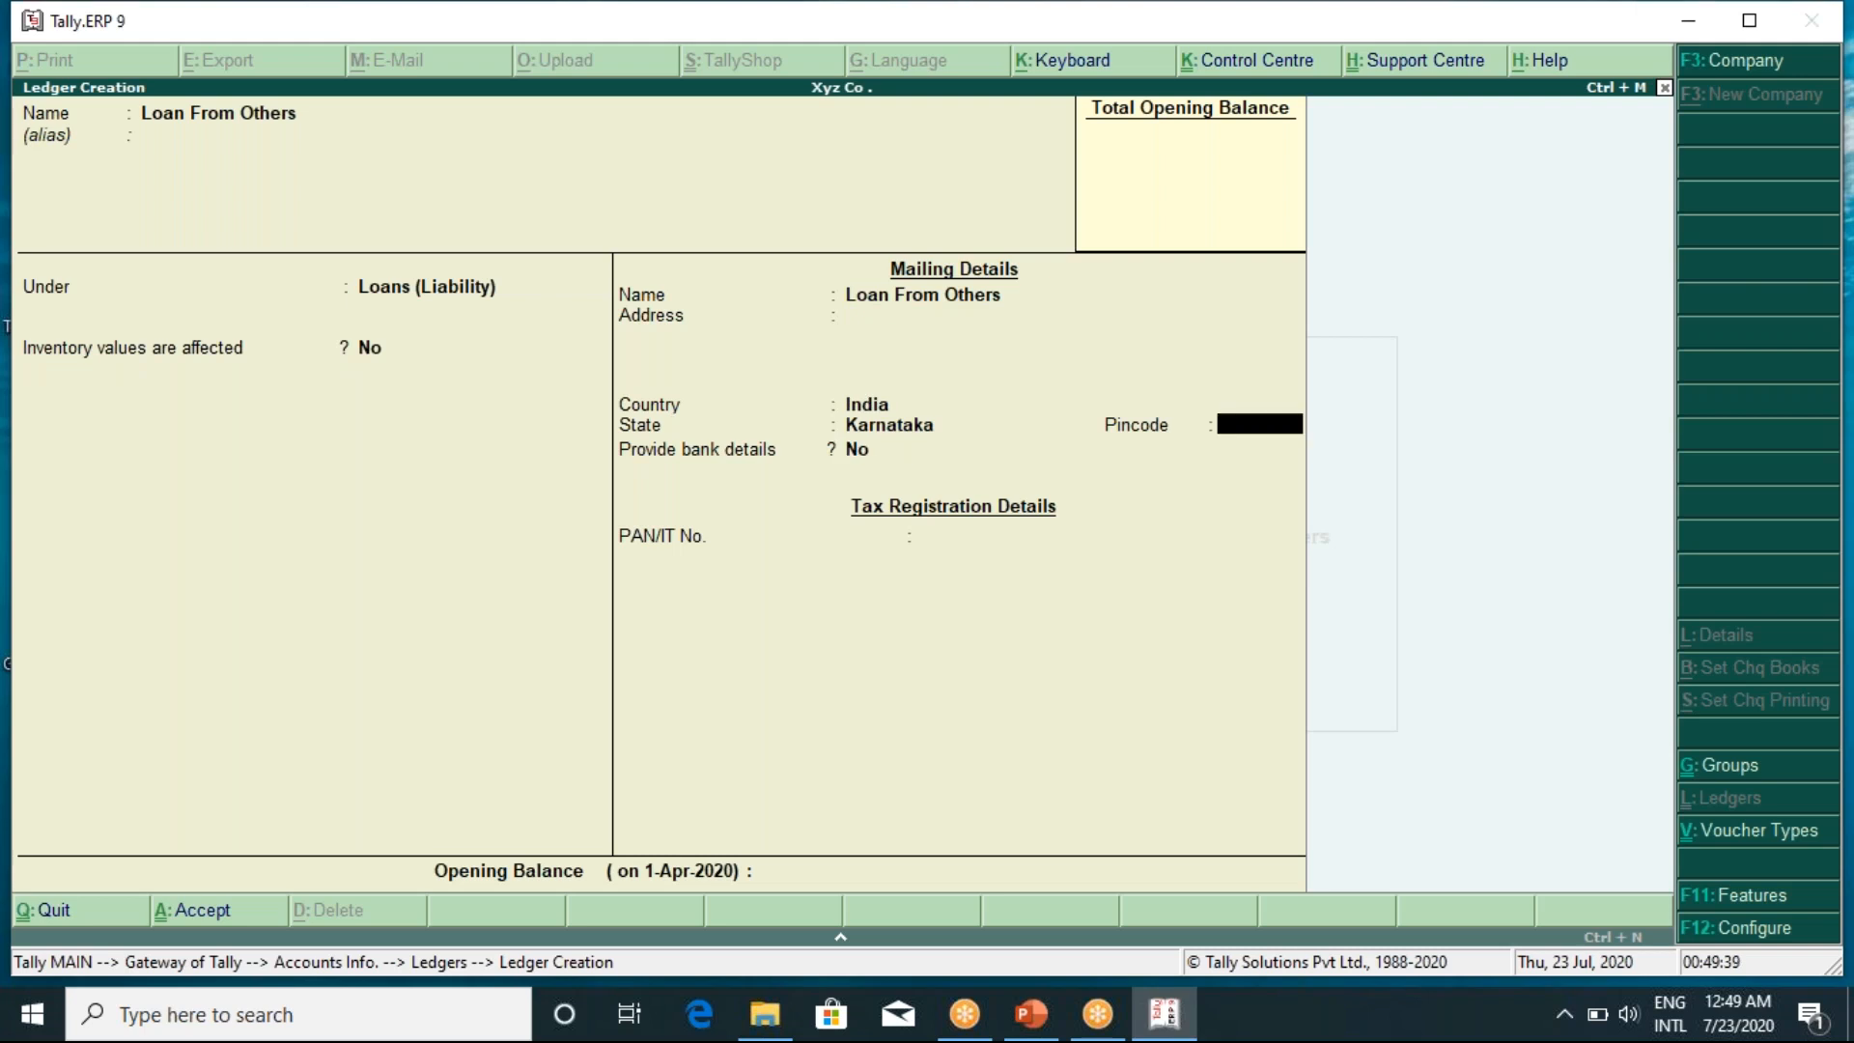
pyautogui.press('Up')
pyautogui.press('Up')
pyautogui.press('Up')
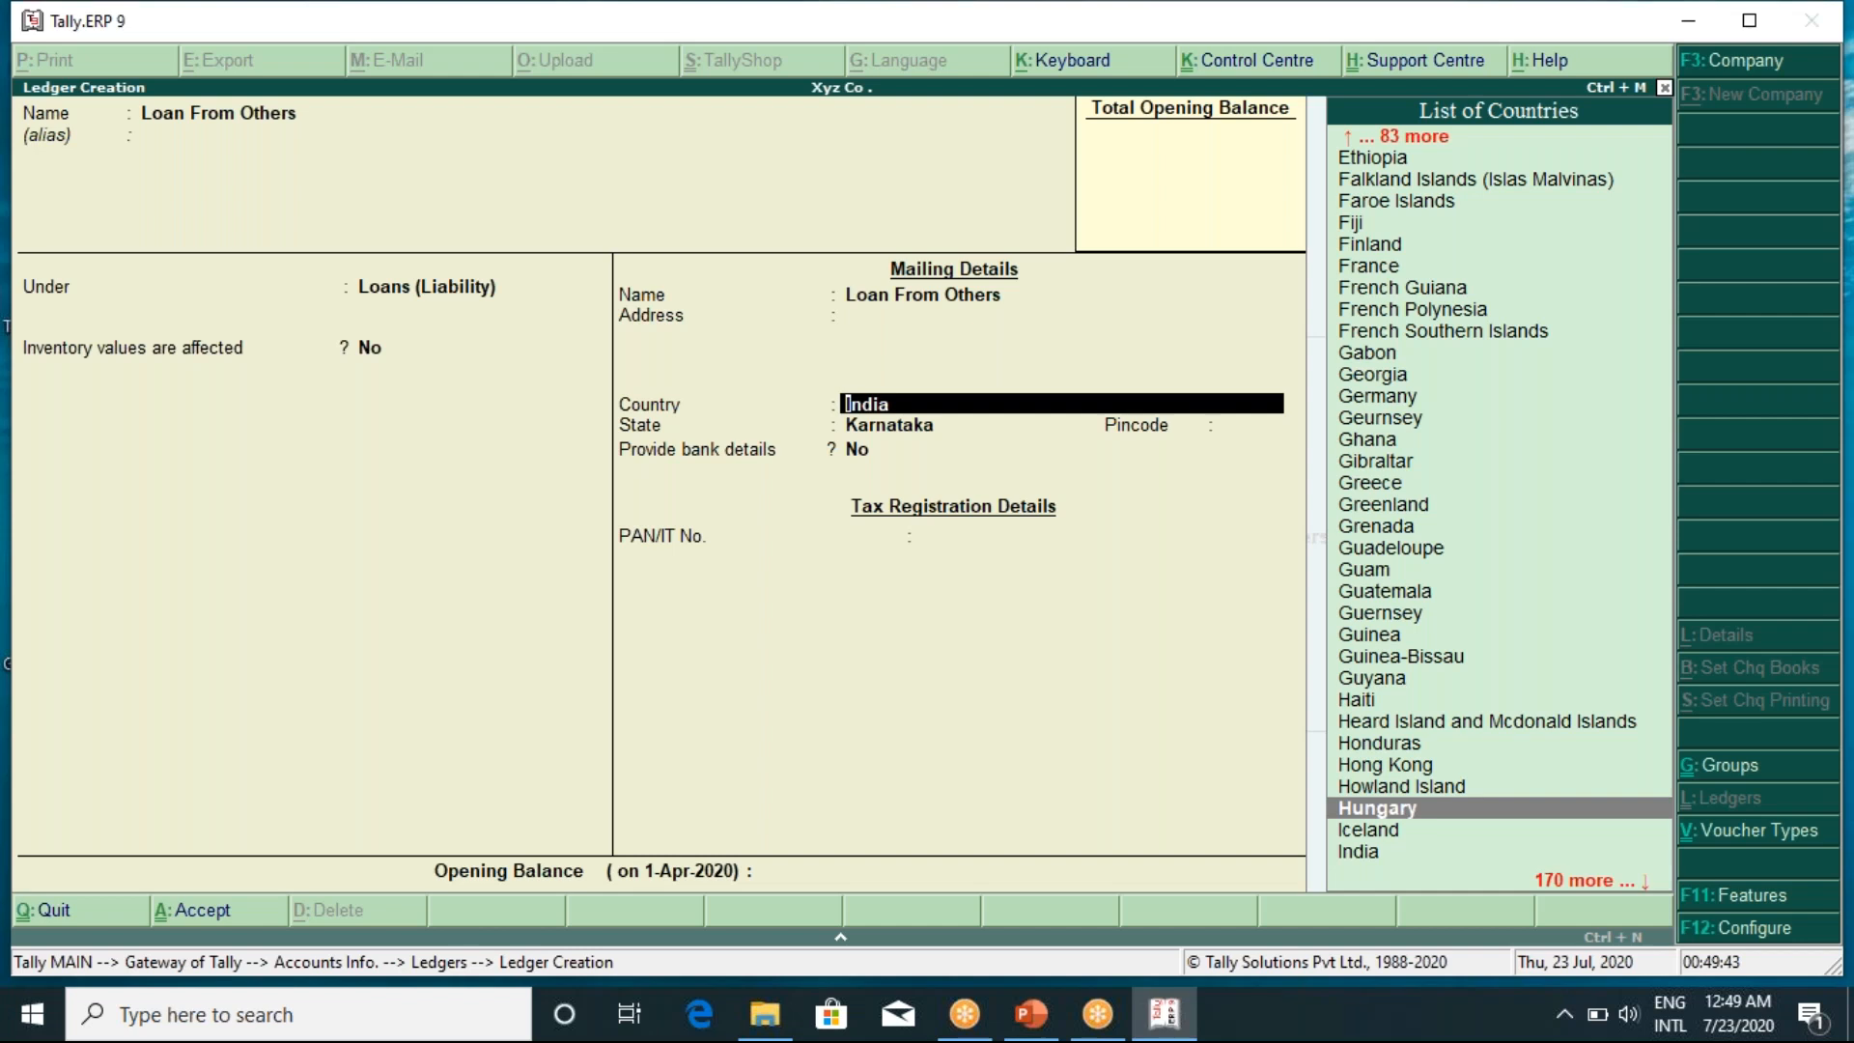
pyautogui.press('Down')
pyautogui.press('Down')
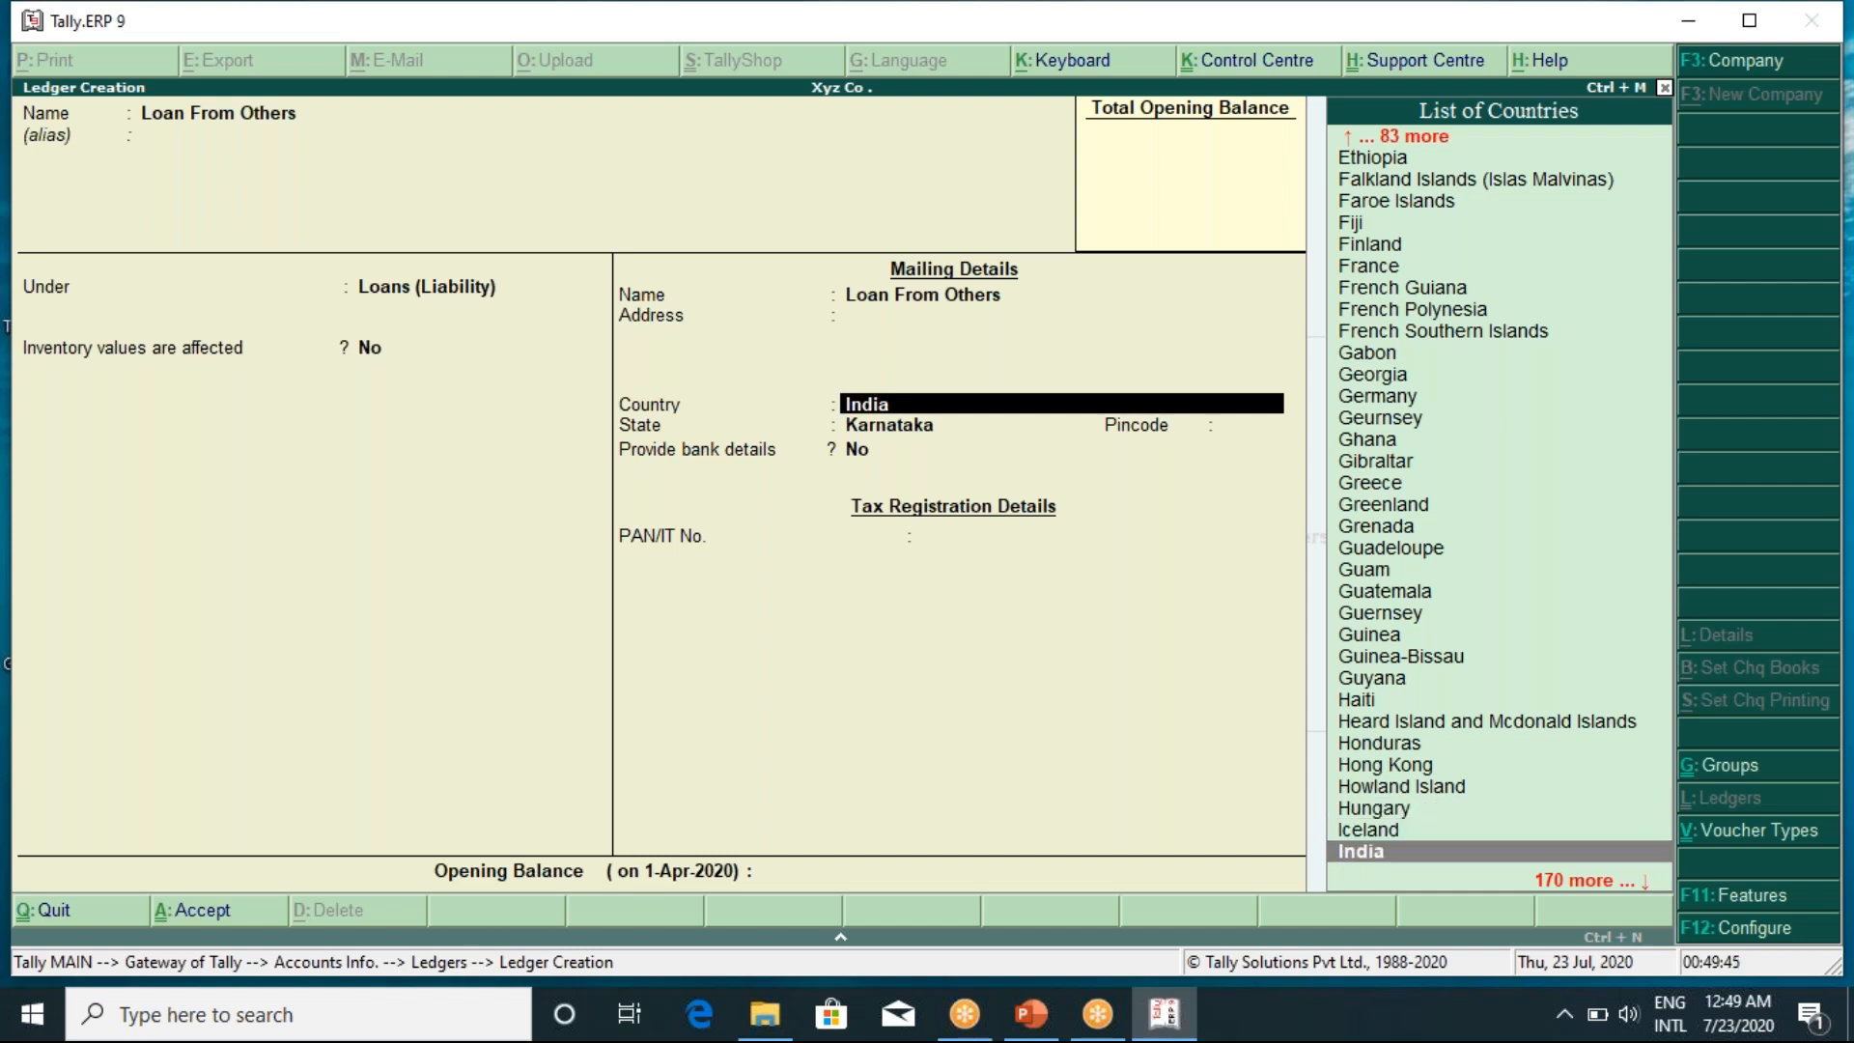
pyautogui.press('Return')
pyautogui.press('Return')
pyautogui.press('Return')
pyautogui.press('Return')
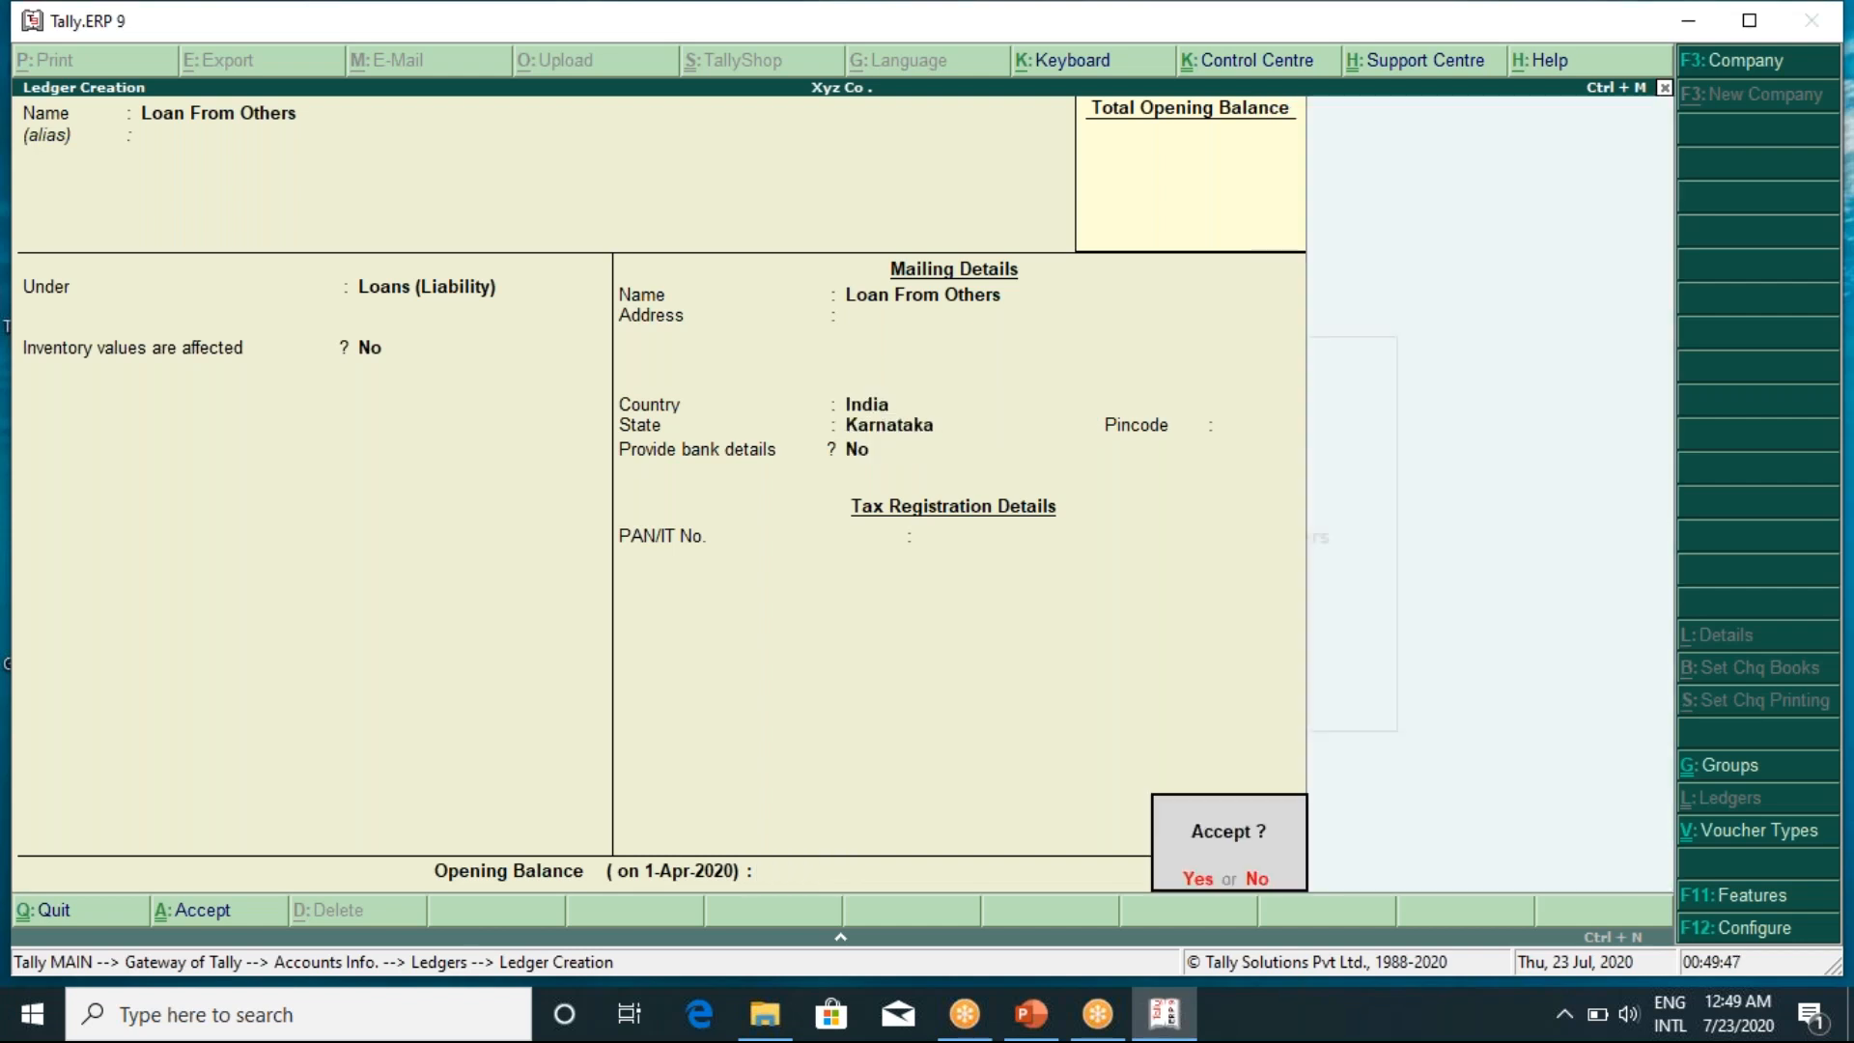
pyautogui.press('Return')
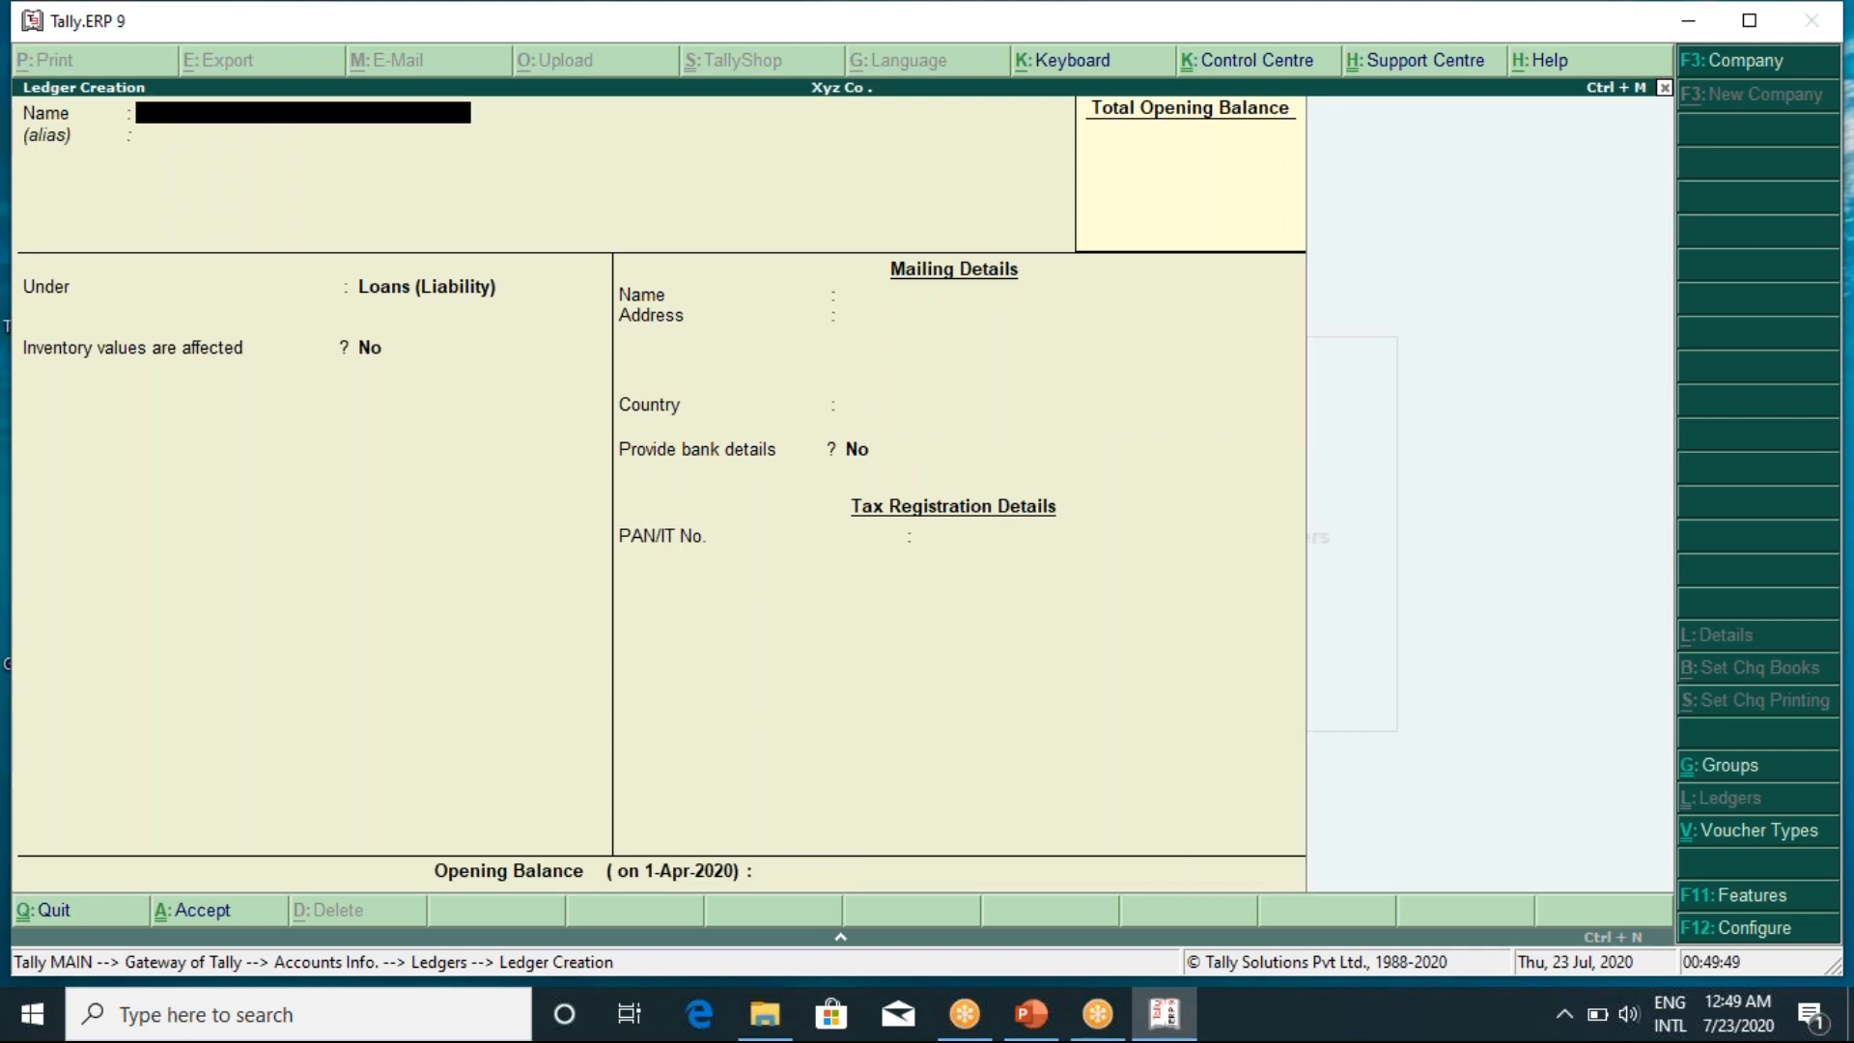
# Create a 'Bank Loan' ledger under Loans (Liability) with state Karnataka
pyautogui.write('Bank Loan')
pyautogui.press('Return')
pyautogui.press('Return')
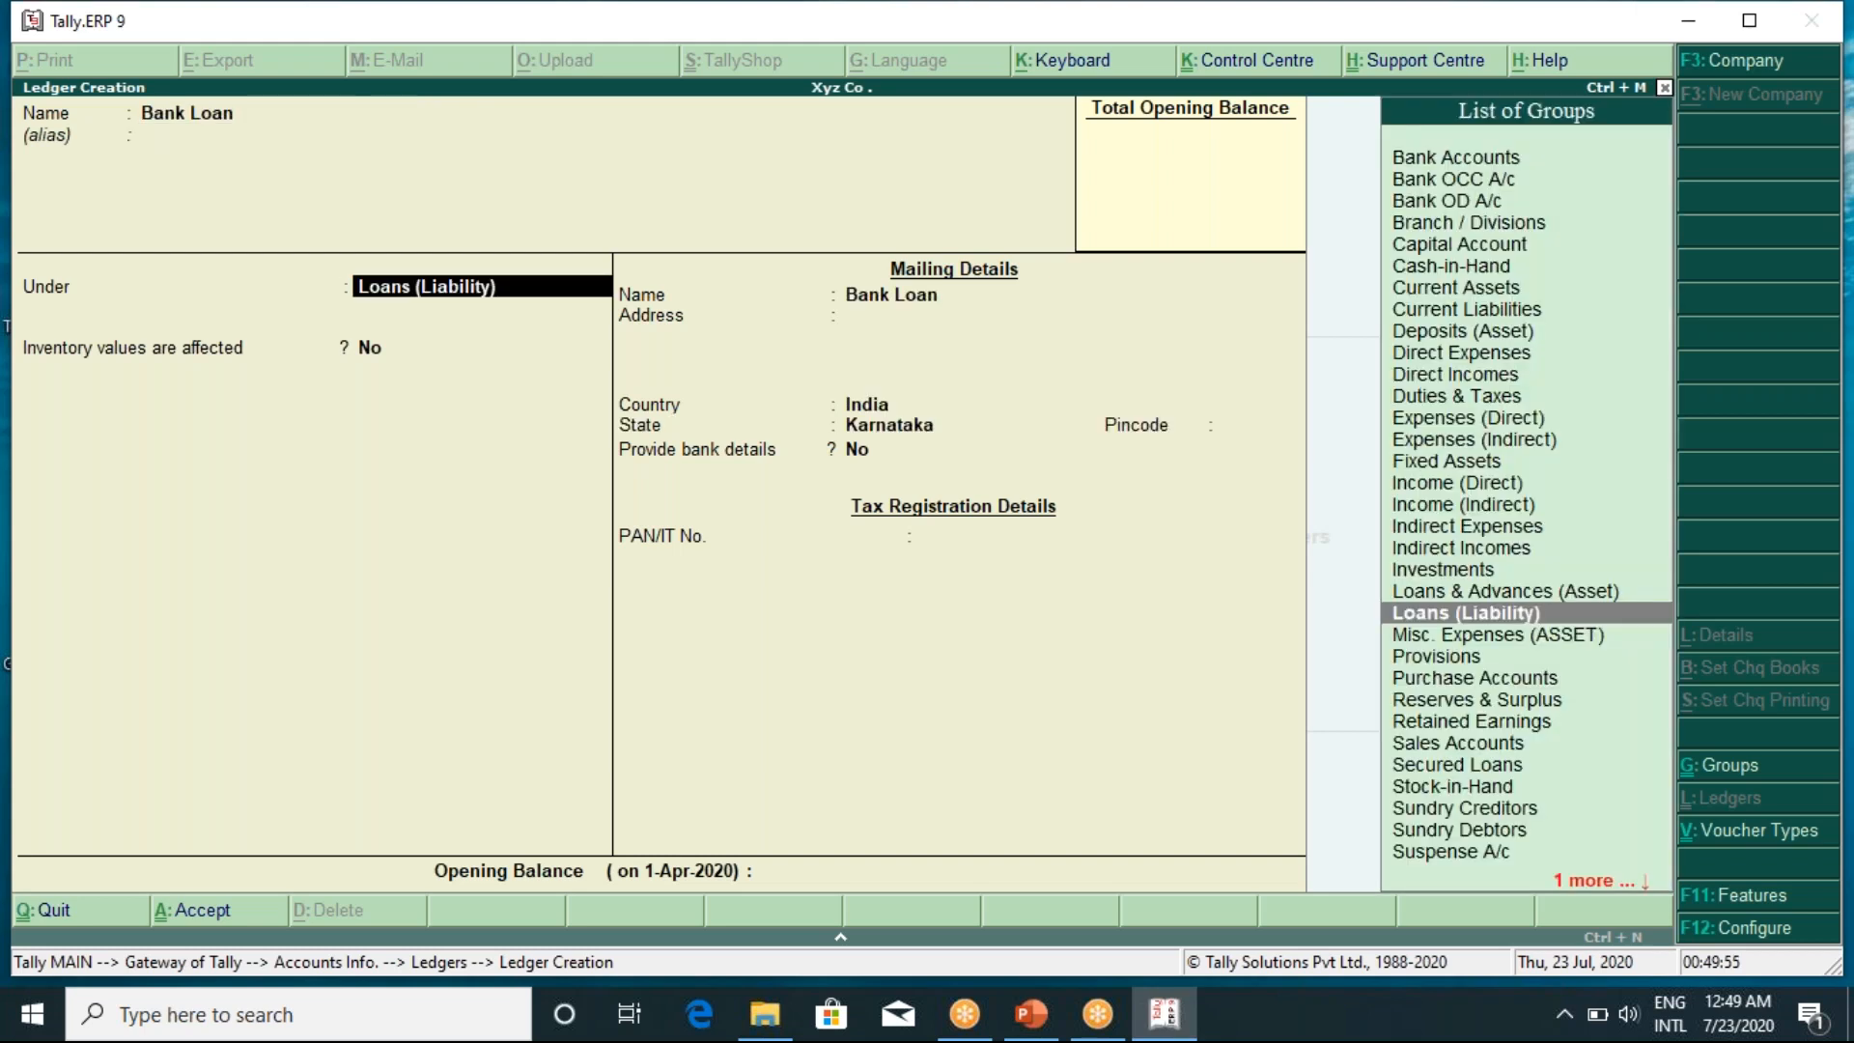
pyautogui.write('Loan')
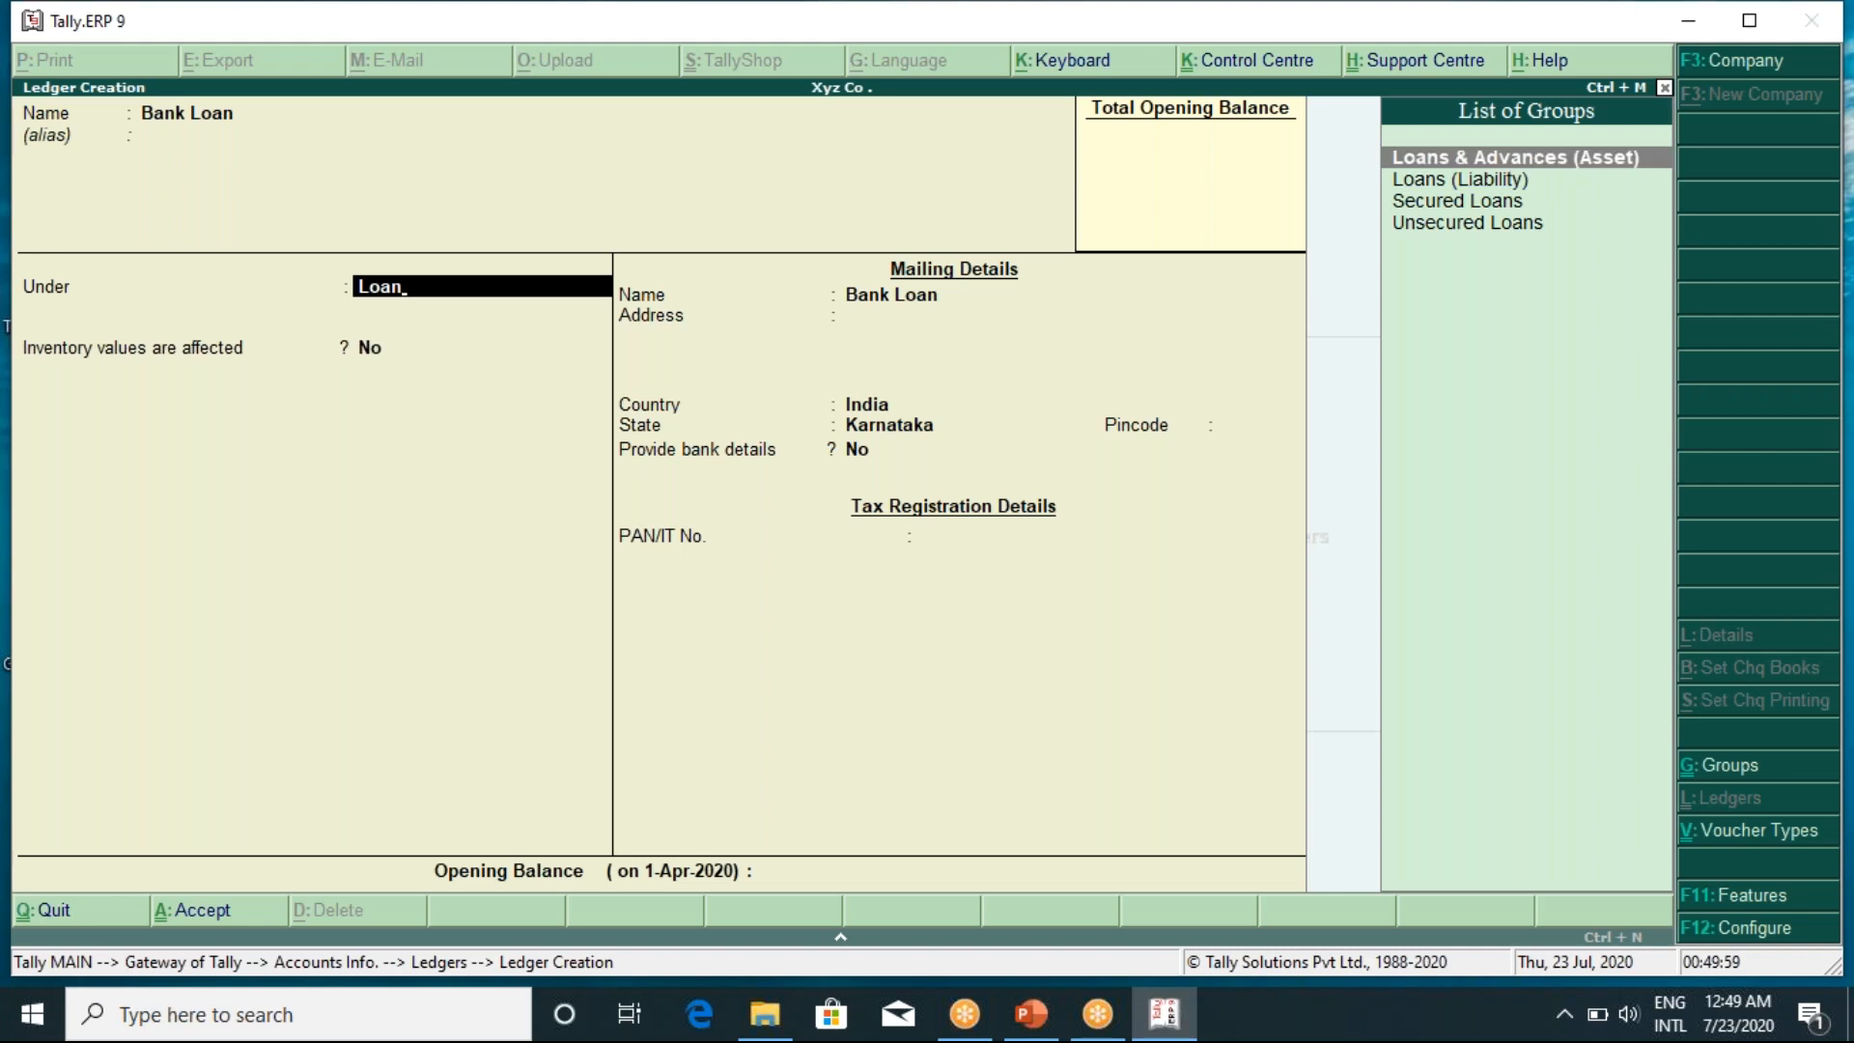
pyautogui.press('Down')
pyautogui.press('Return')
pyautogui.press('Return')
pyautogui.press('Return')
pyautogui.press('Return')
pyautogui.press('Return')
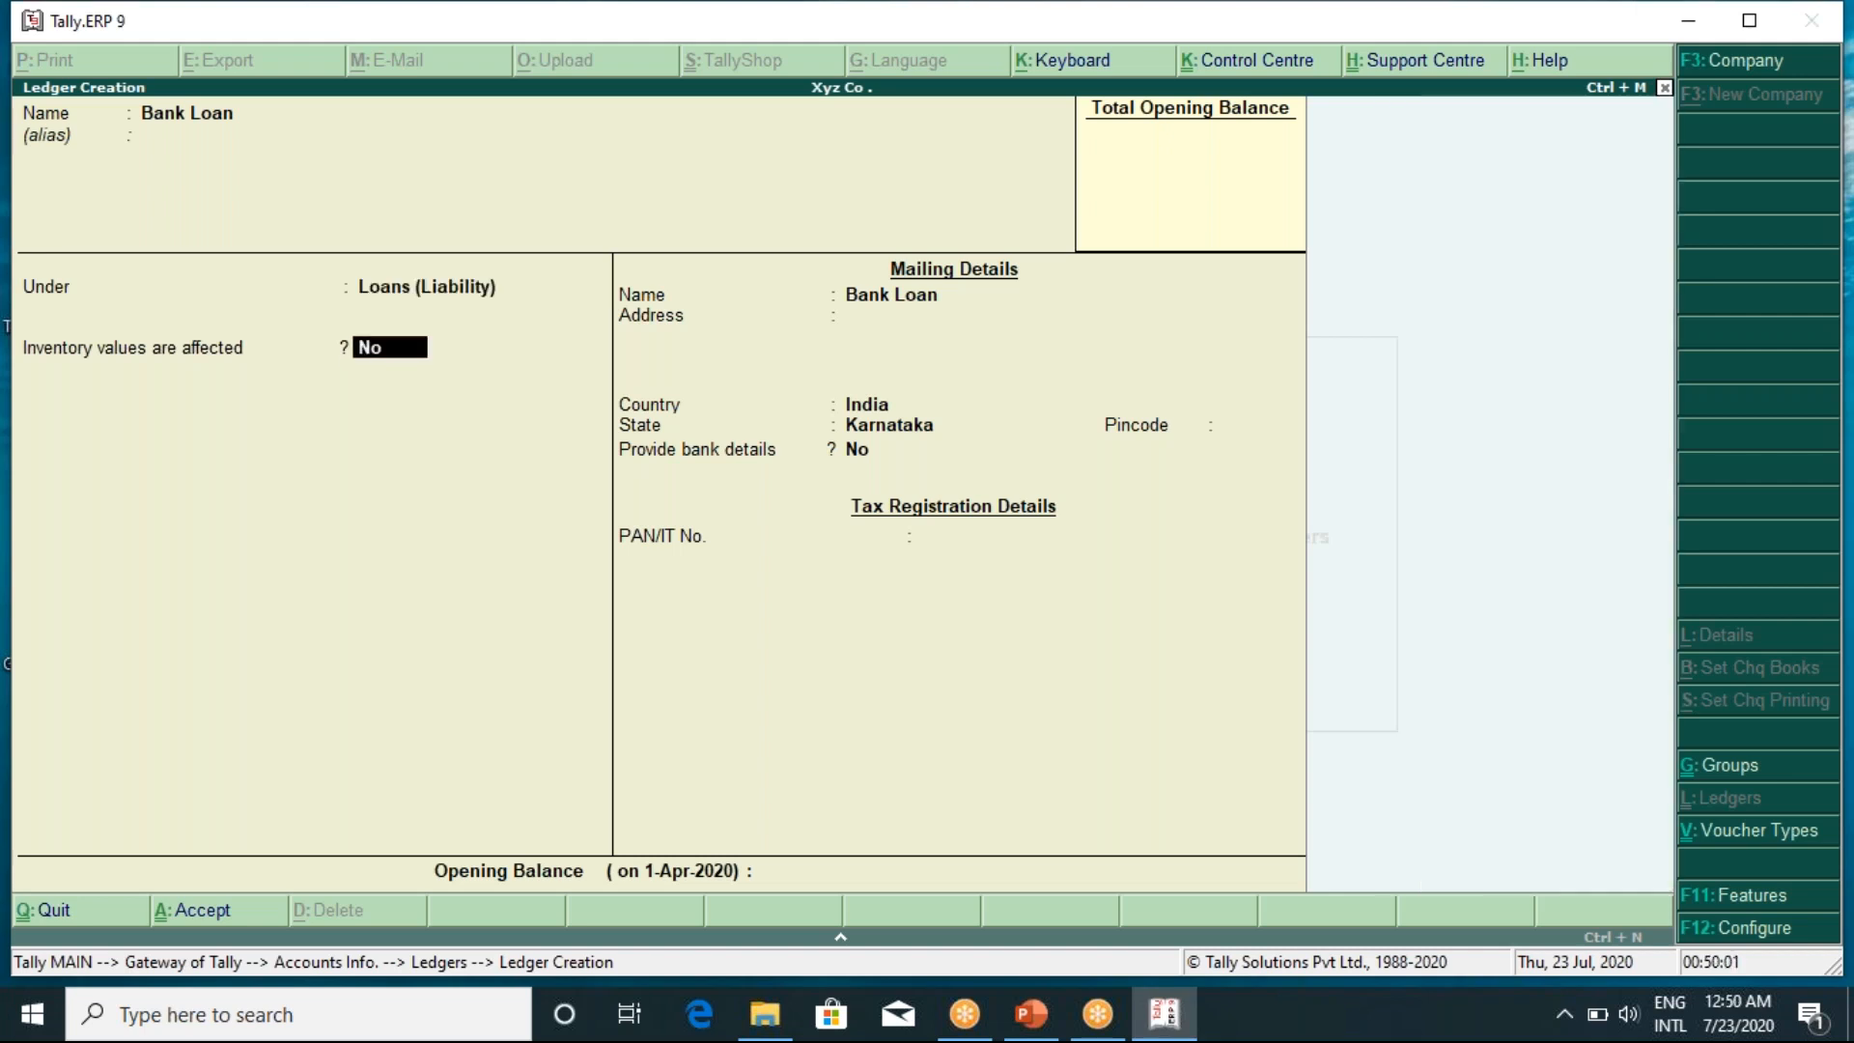
pyautogui.press('Return')
pyautogui.press('Return')
pyautogui.press('Return')
pyautogui.press('Return')
pyautogui.press('Return')
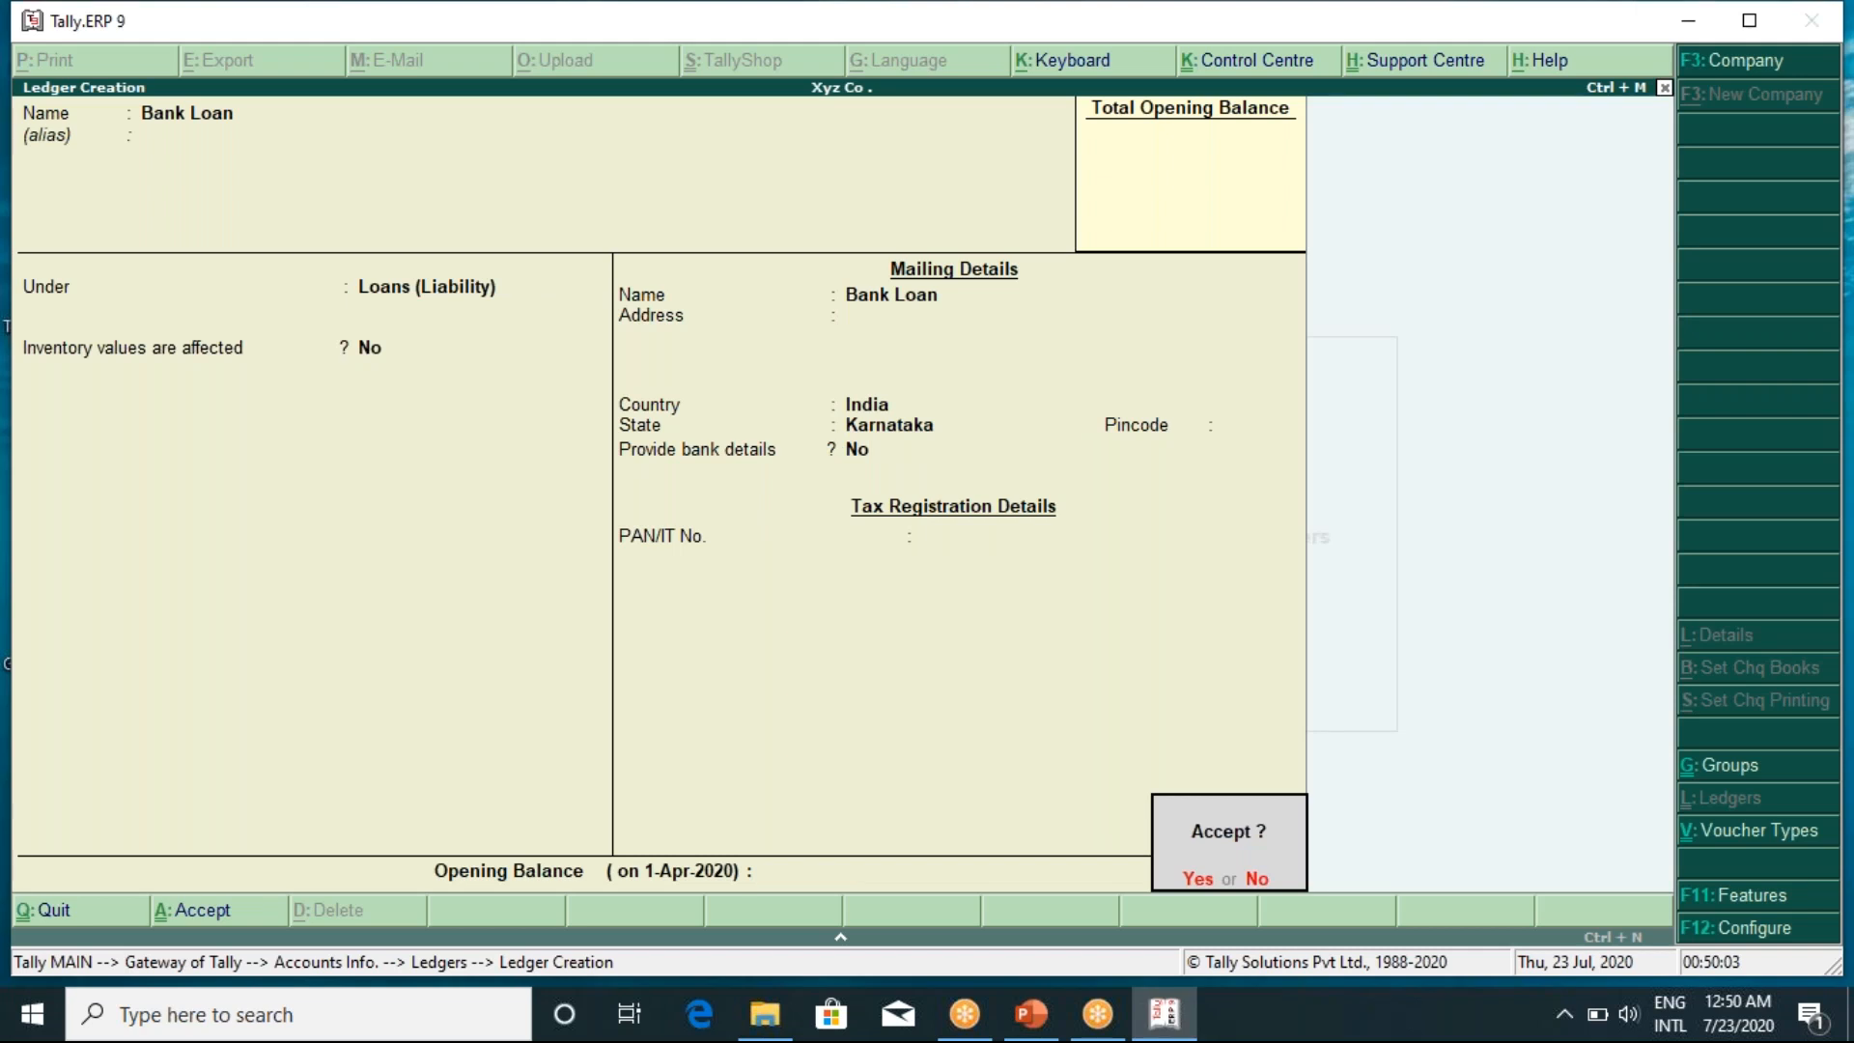
pyautogui.press('Return')
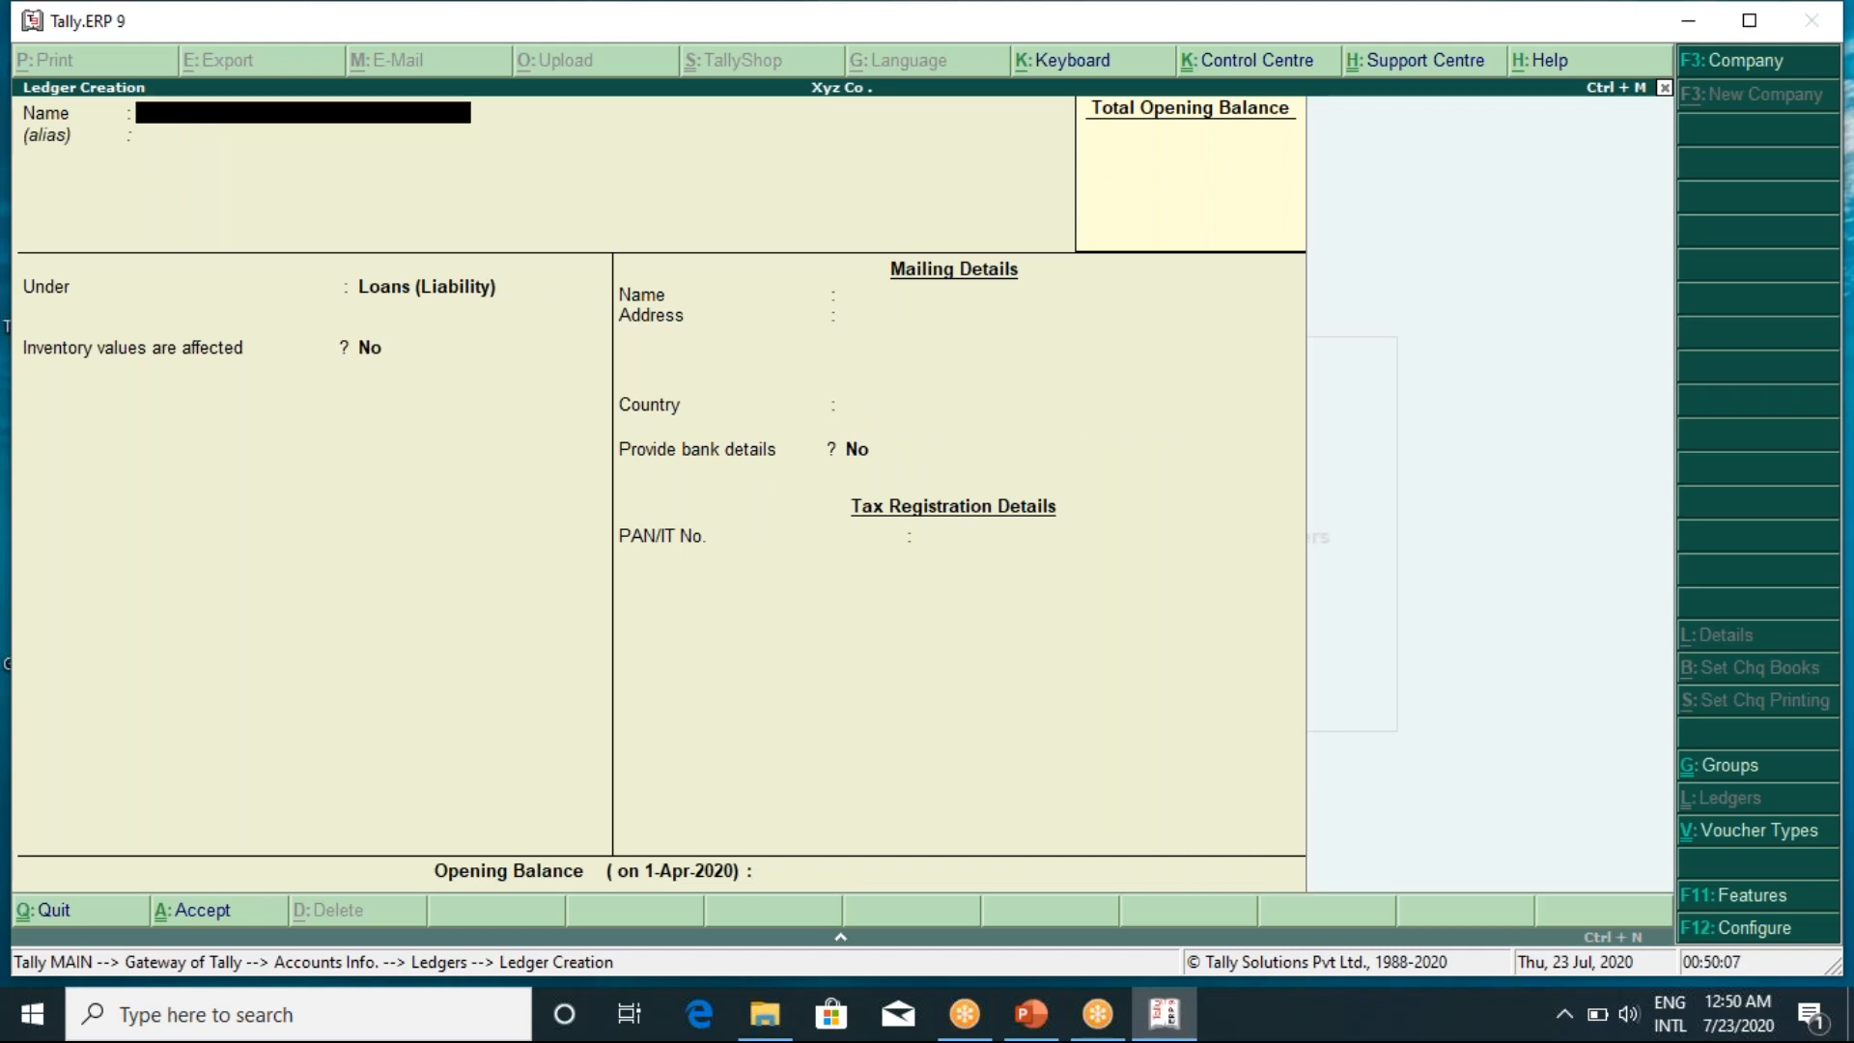
# Name the new ledger 'Bank Overdraft' and put it under Bank OD A/c
pyautogui.write('Bank Overdraft')
pyautogui.press('Return')
pyautogui.press('Return')
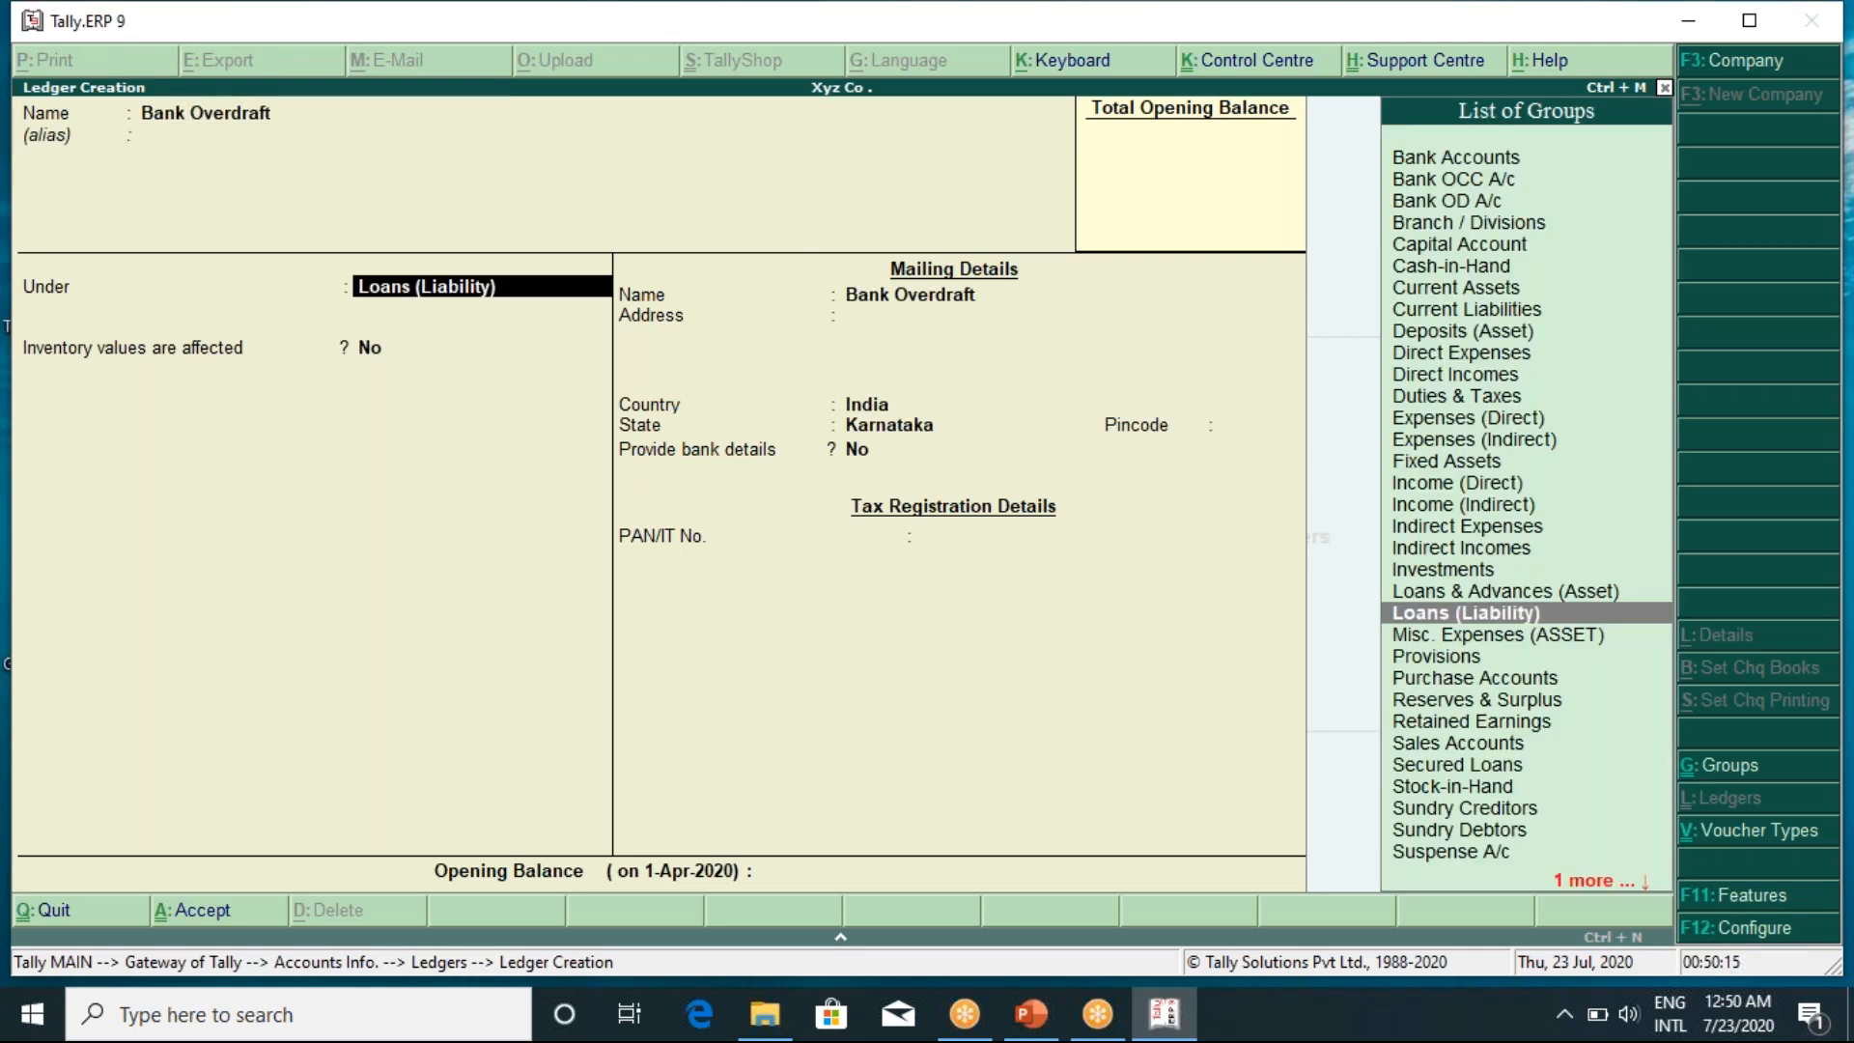
pyautogui.press('Up')
pyautogui.press('Up')
pyautogui.press('Up')
pyautogui.press('Up')
pyautogui.press('Up')
pyautogui.press('Up')
pyautogui.press('Up')
pyautogui.press('Up')
pyautogui.press('Up')
pyautogui.press('Up')
pyautogui.press('Up')
pyautogui.press('Up')
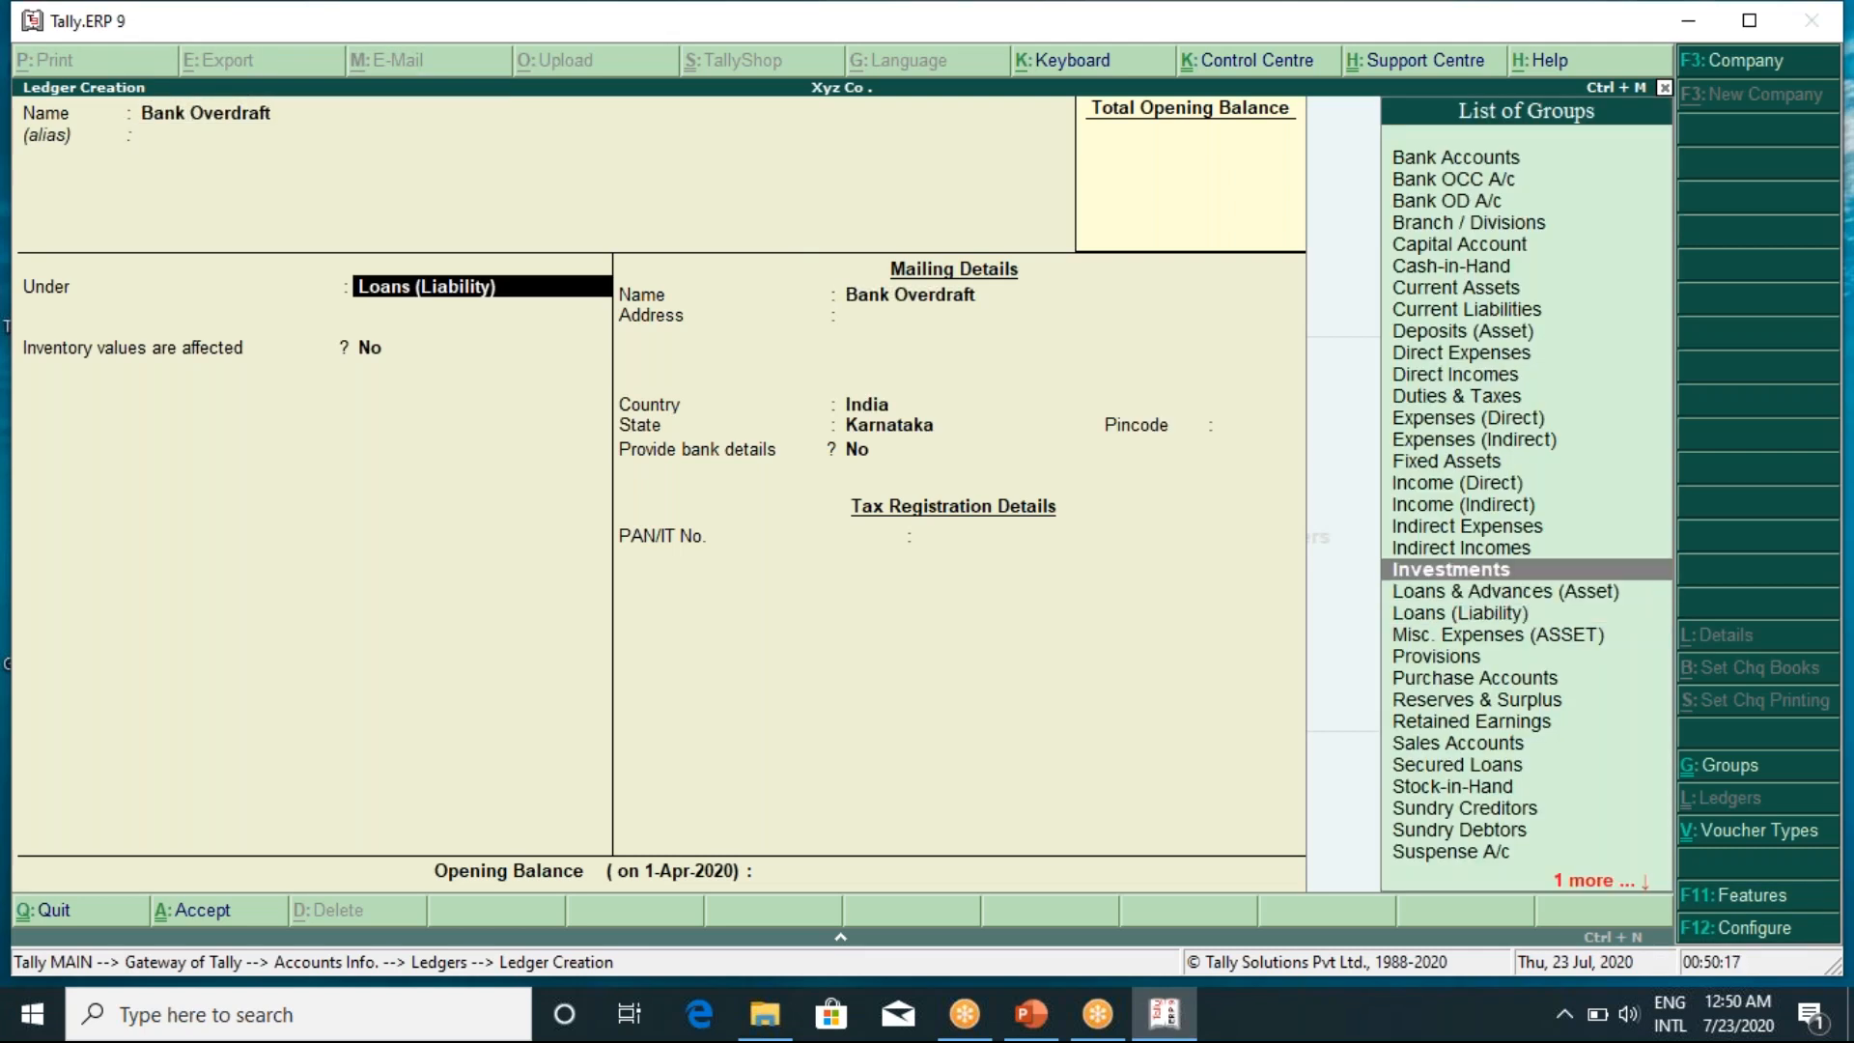
pyautogui.press('Up')
pyautogui.press('Up')
pyautogui.press('Up')
pyautogui.press('Up')
pyautogui.press('Up')
pyautogui.press('Up')
pyautogui.press('Up')
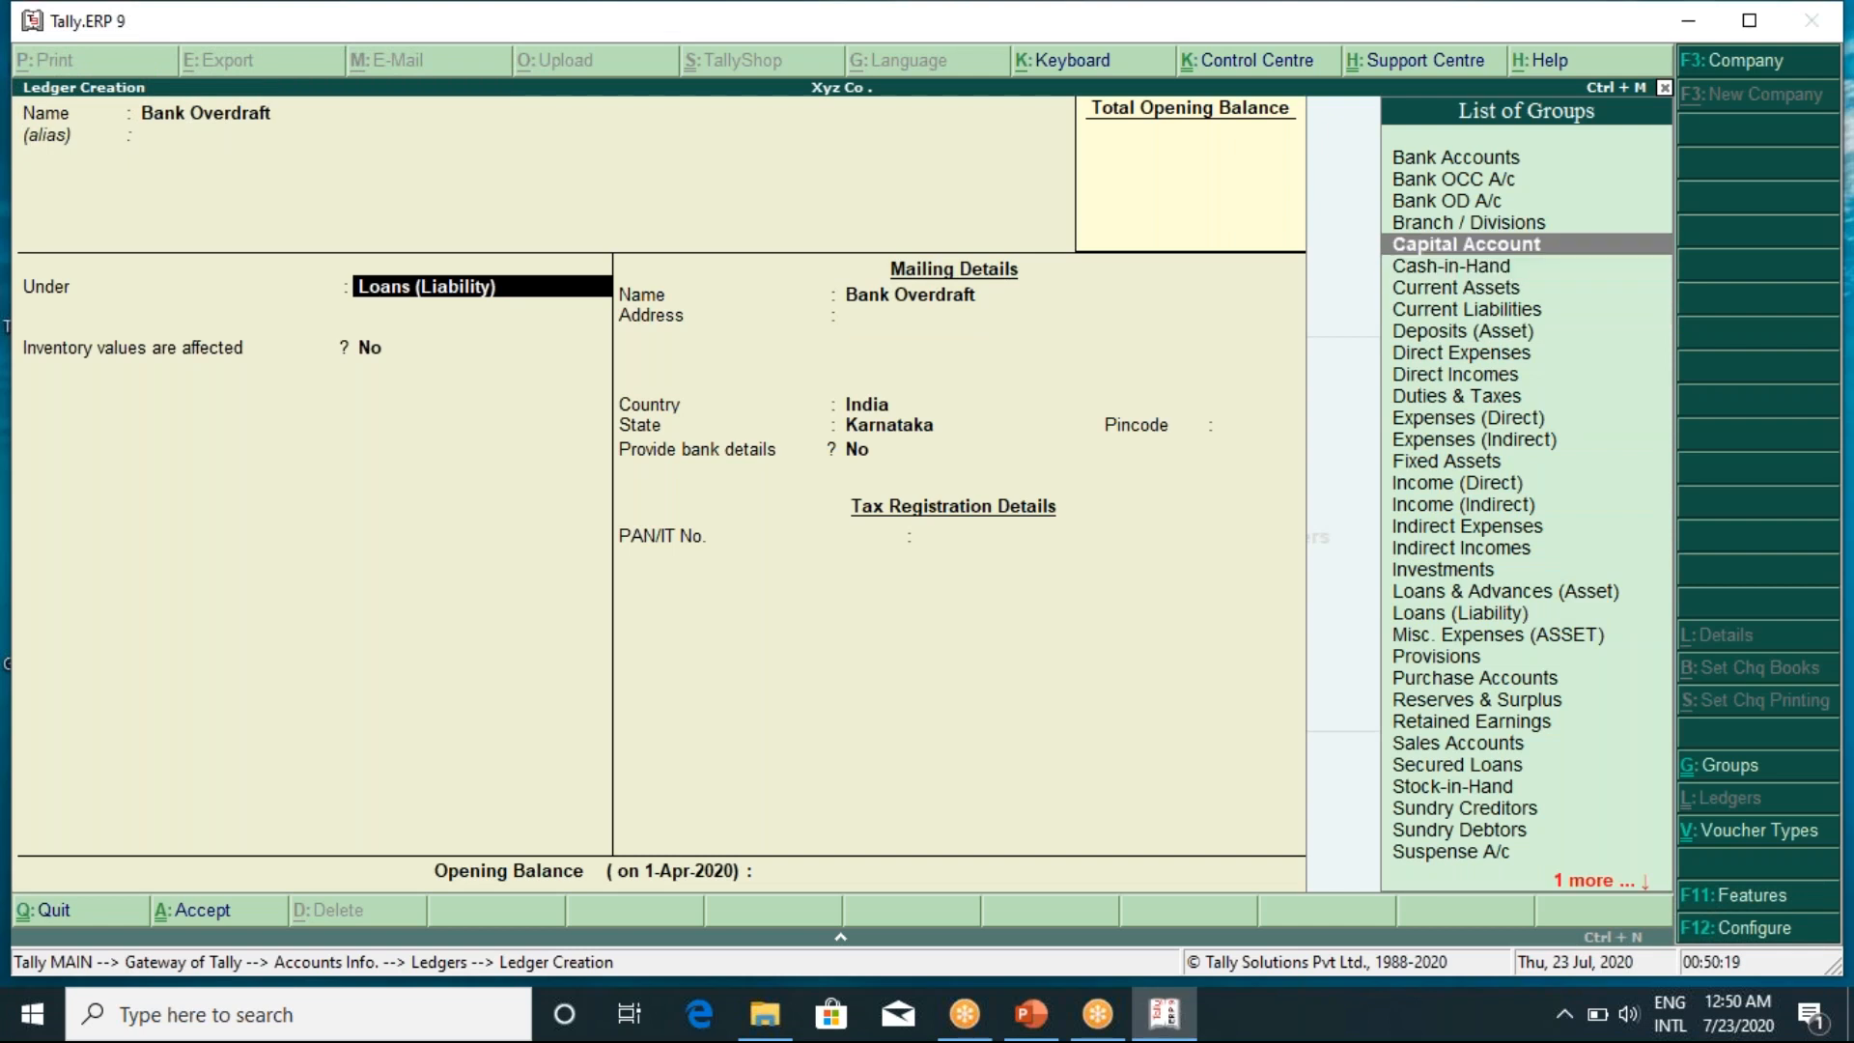
pyautogui.press('Return')
pyautogui.press('Return')
pyautogui.press('Return')
pyautogui.press('Return')
pyautogui.press('Return')
pyautogui.press('Return')
pyautogui.press('Return')
pyautogui.press('Return')
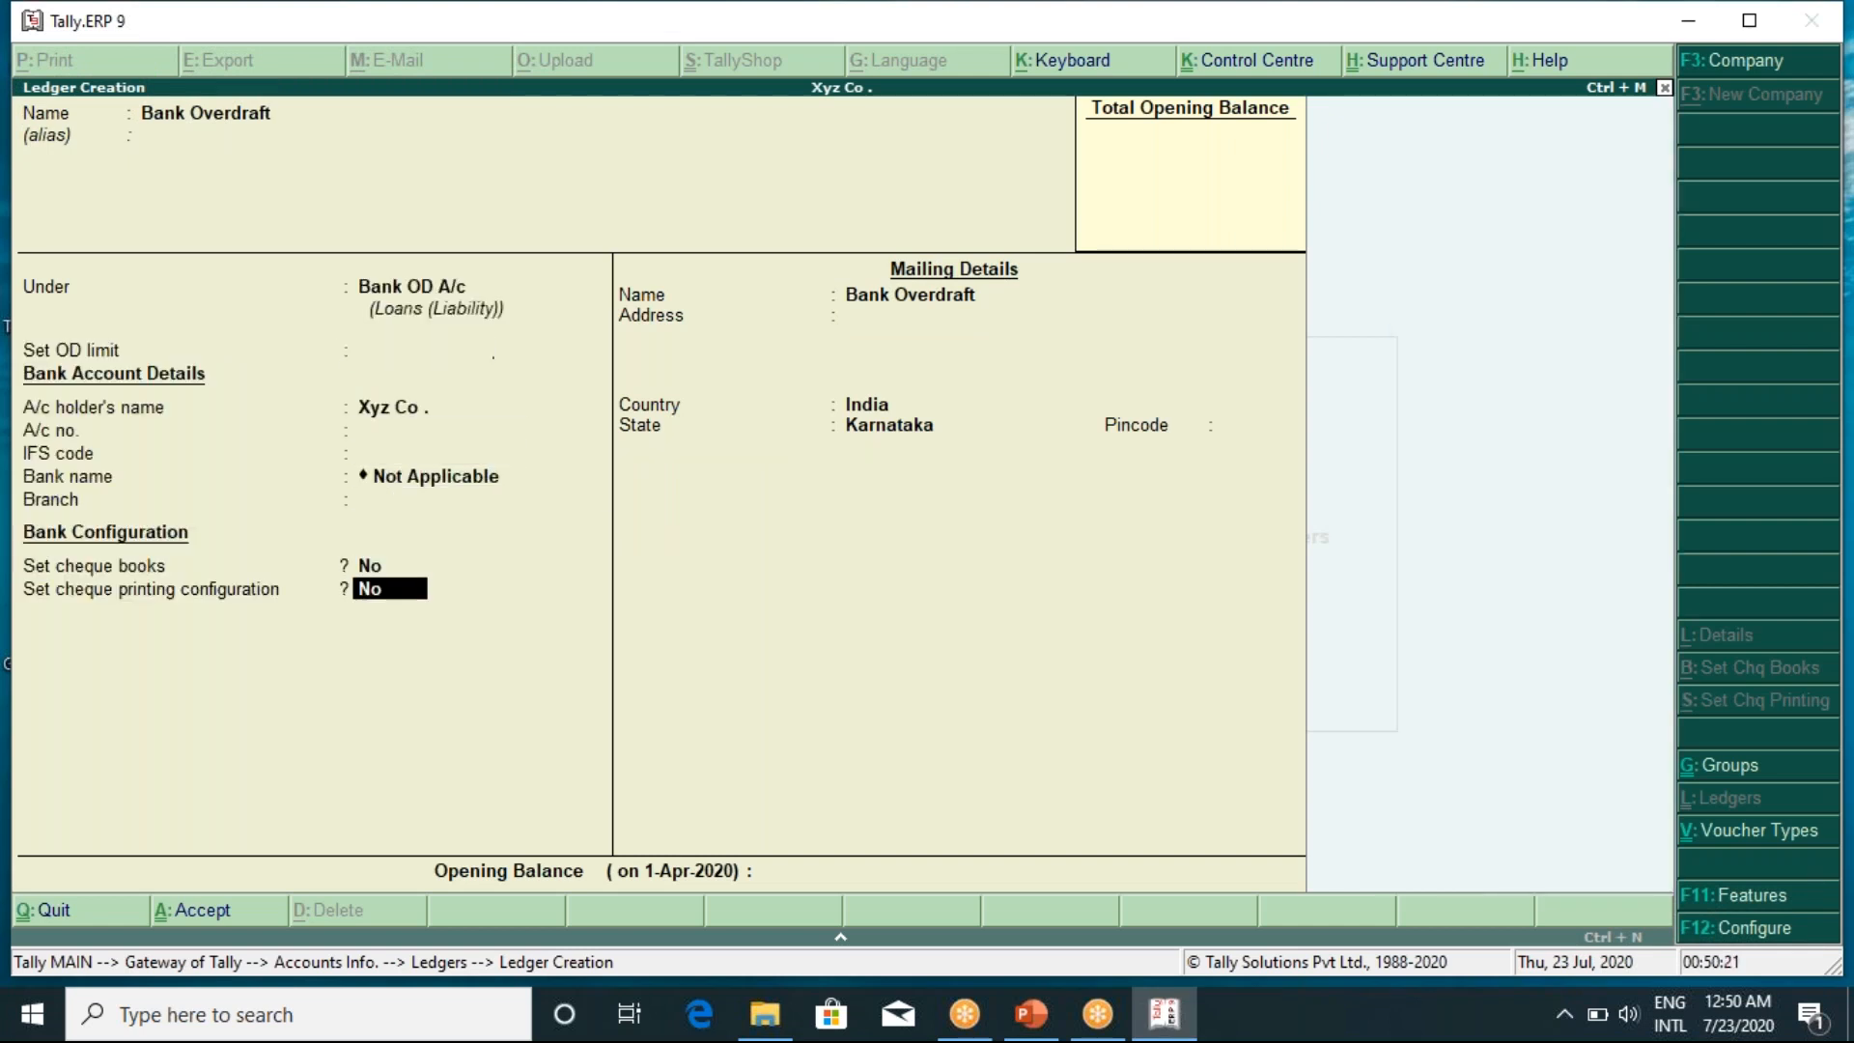
# Leave A/c no., IFS code and branch blank, cheque options No, keeping Bank OD A/c
pyautogui.press('BackSpace')
pyautogui.press('BackSpace')
pyautogui.press('BackSpace')
pyautogui.press('BackSpace')
pyautogui.press('BackSpace')
pyautogui.press('BackSpace')
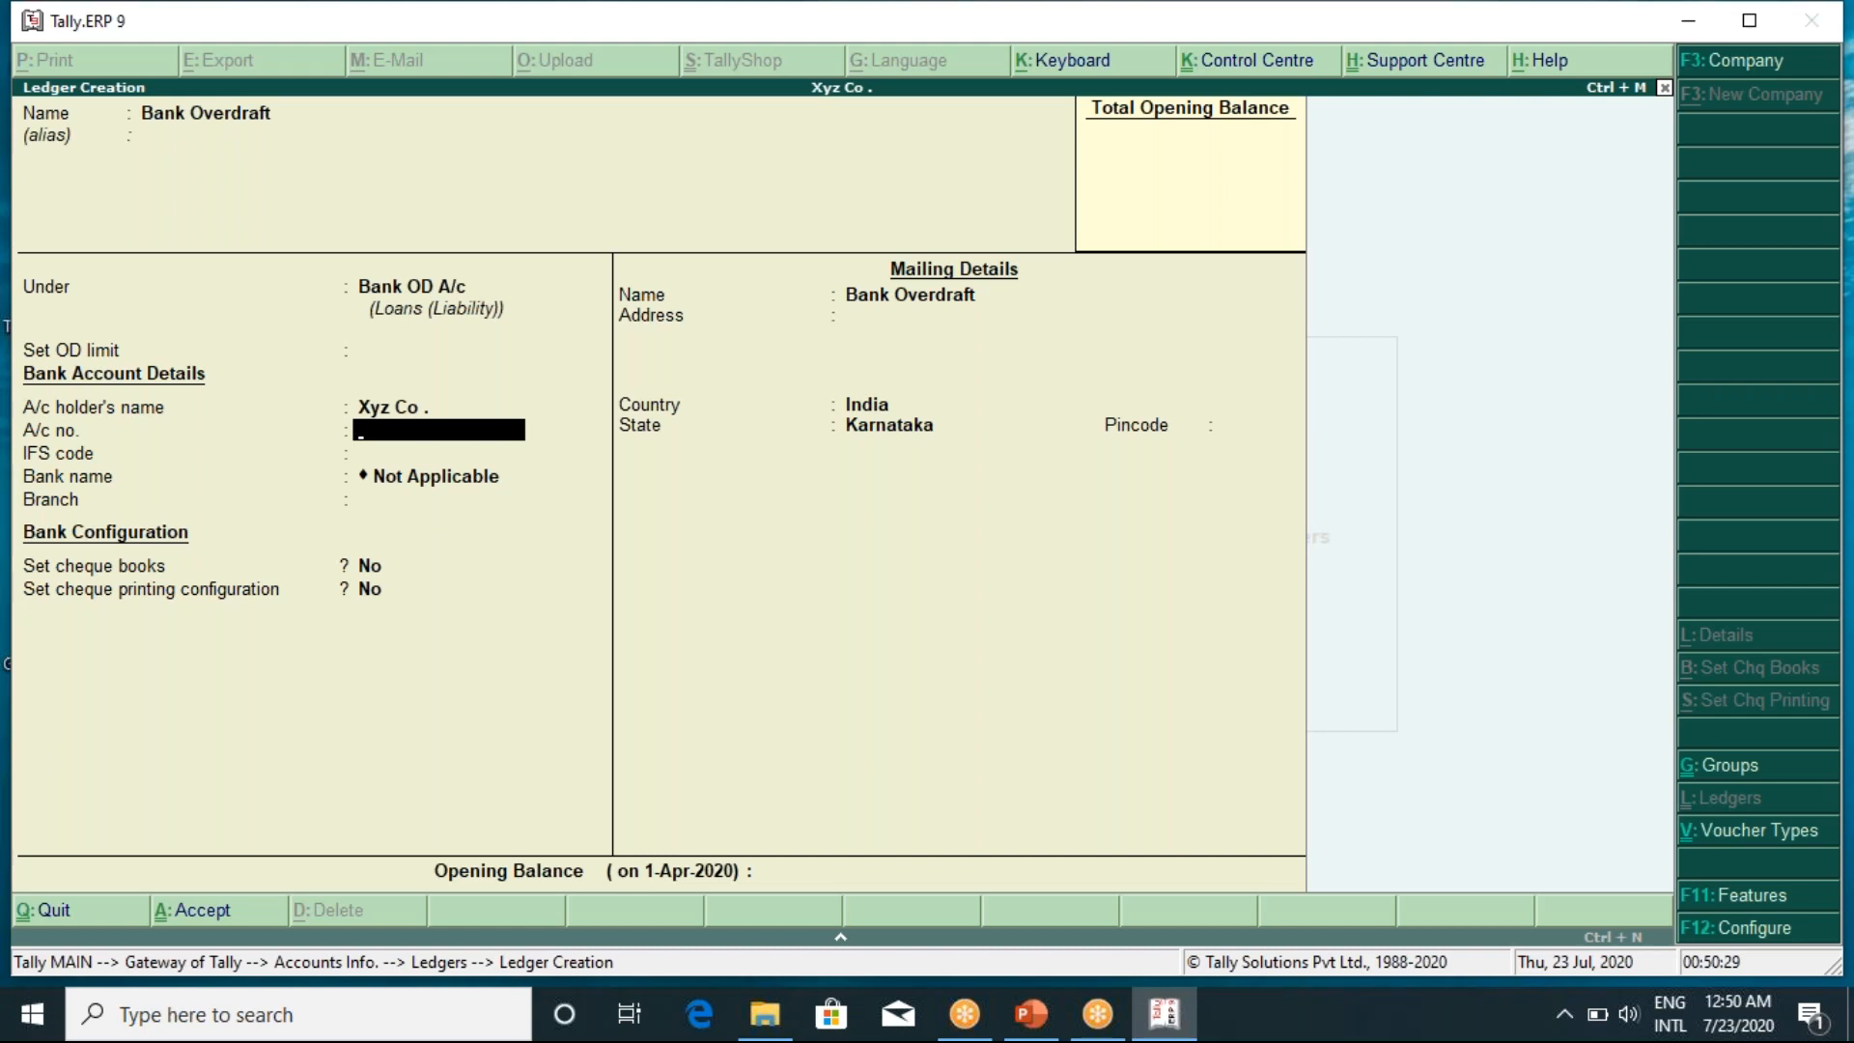
pyautogui.press('Return')
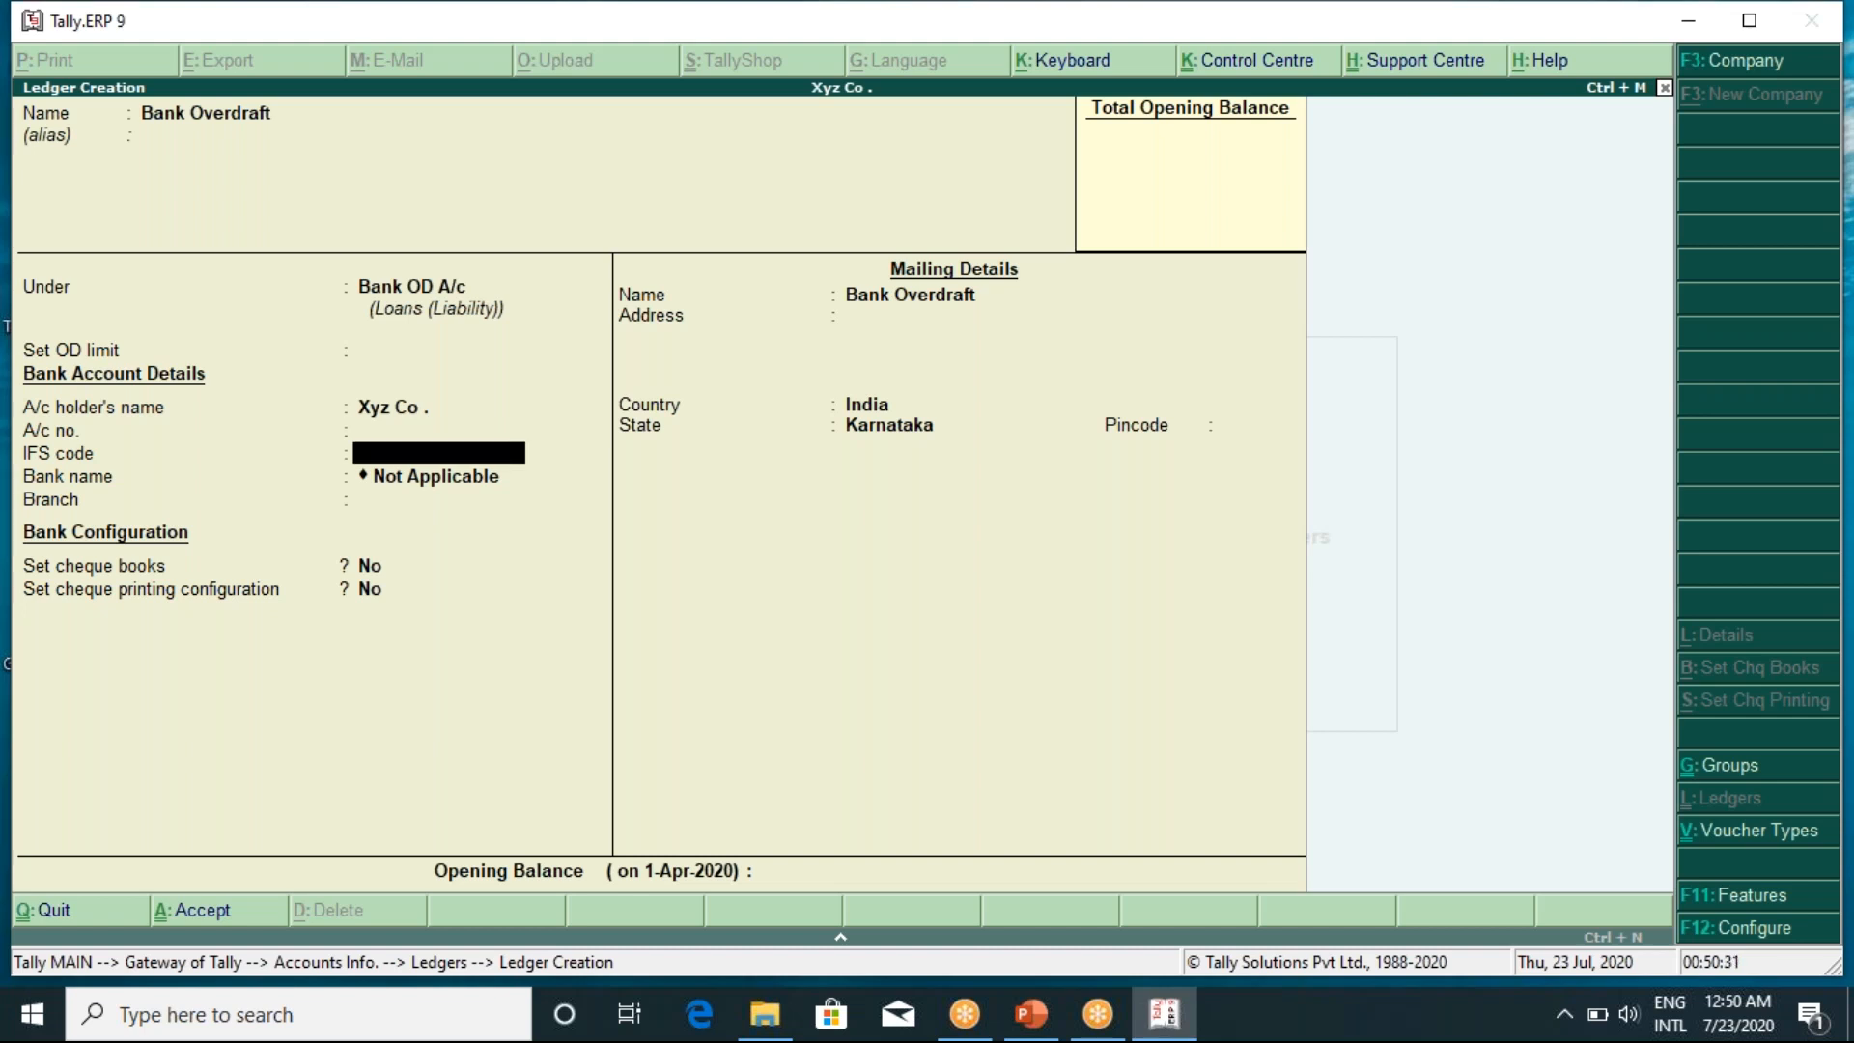
pyautogui.press('Return')
pyautogui.press('Return')
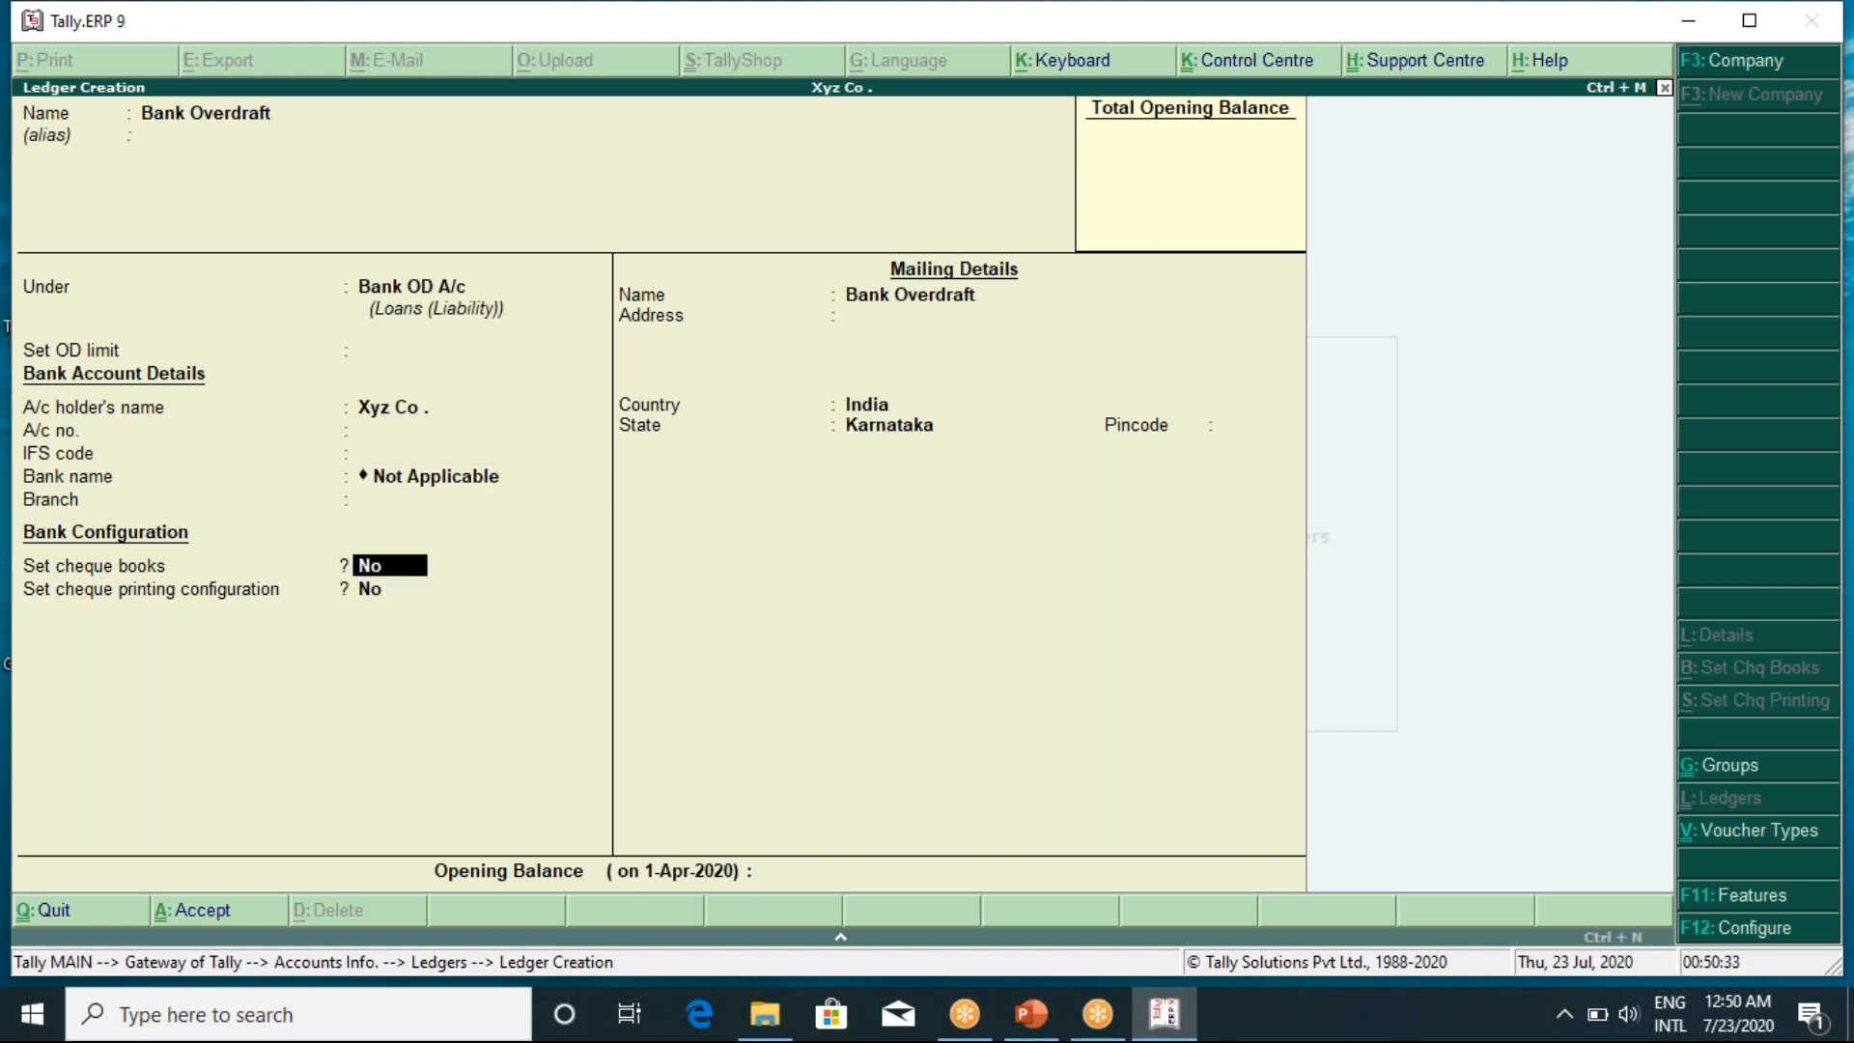
pyautogui.press('Return')
pyautogui.press('Up')
pyautogui.press('Up')
pyautogui.press('Up')
pyautogui.press('Up')
pyautogui.press('Up')
pyautogui.press('BackSpace')
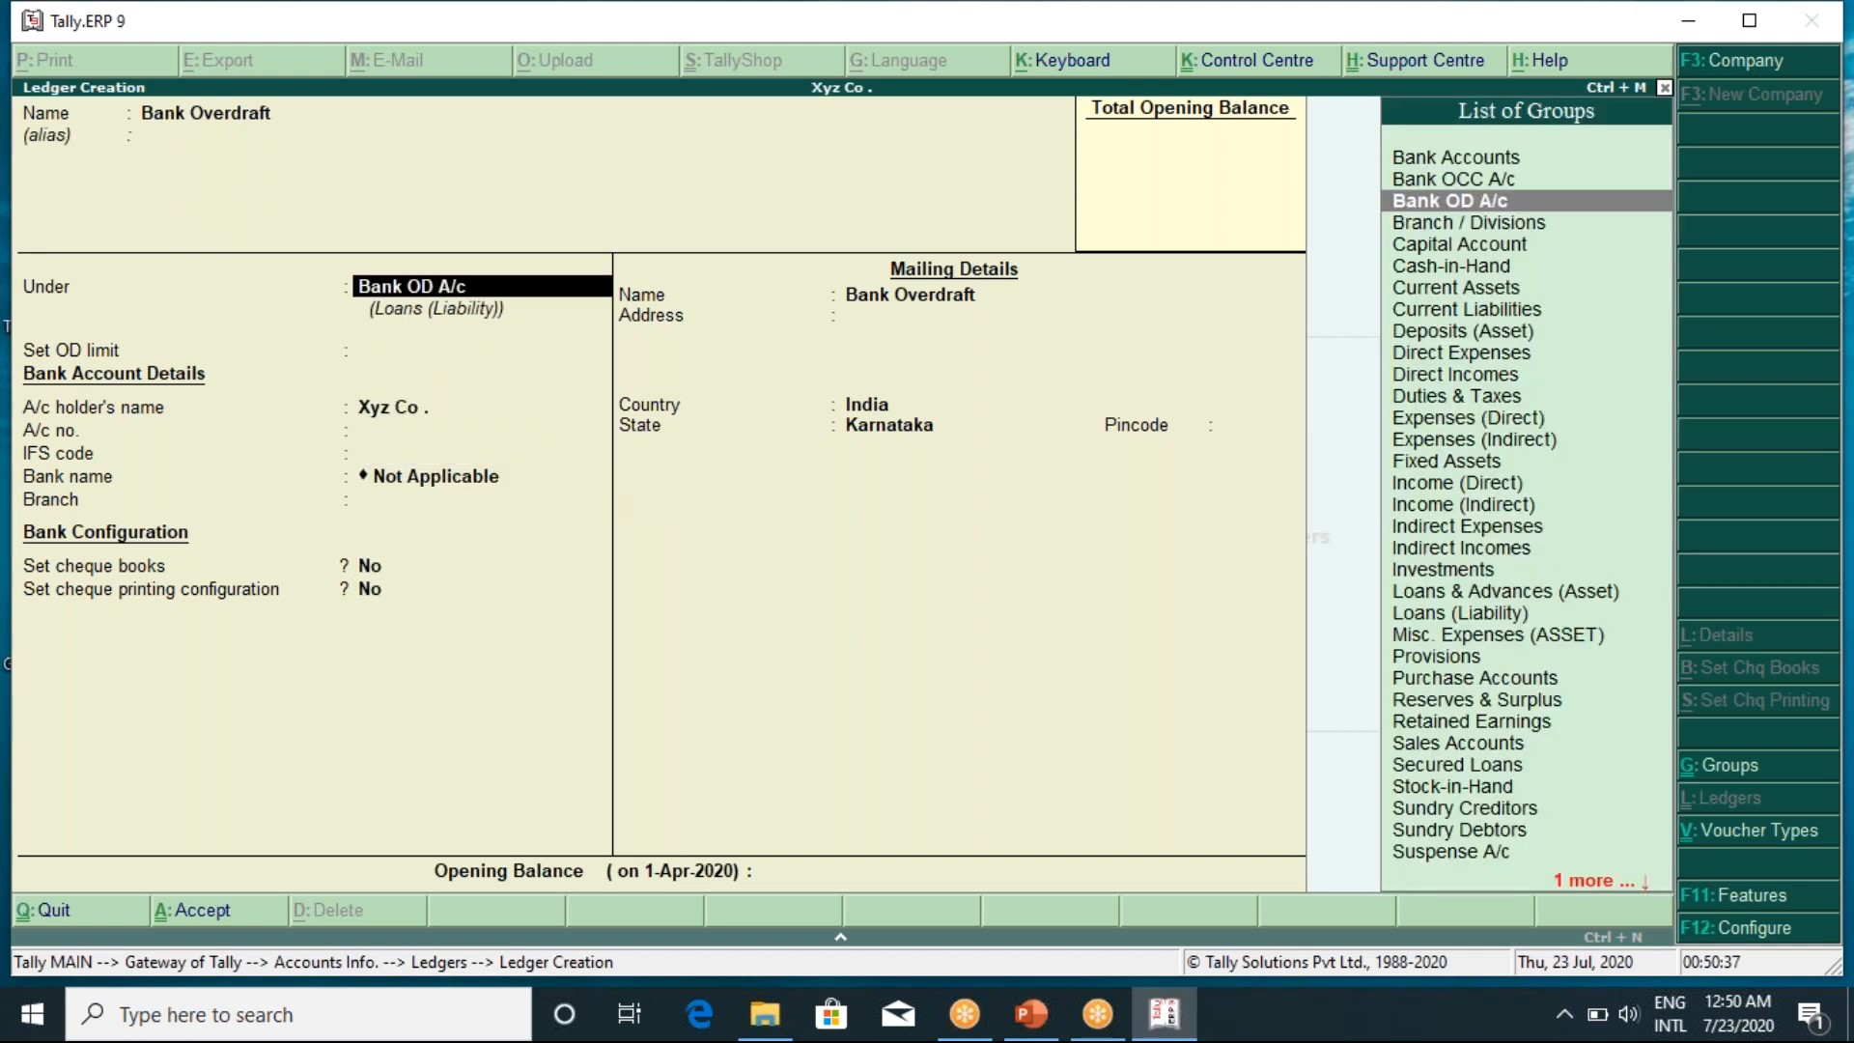
pyautogui.press('Return')
pyautogui.press('Return')
pyautogui.press('Return')
pyautogui.press('Return')
pyautogui.press('Return')
pyautogui.press('Return')
pyautogui.press('Return')
pyautogui.press('Return')
pyautogui.press('Return')
pyautogui.press('Return')
pyautogui.press('Return')
pyautogui.press('Return')
pyautogui.press('Return')
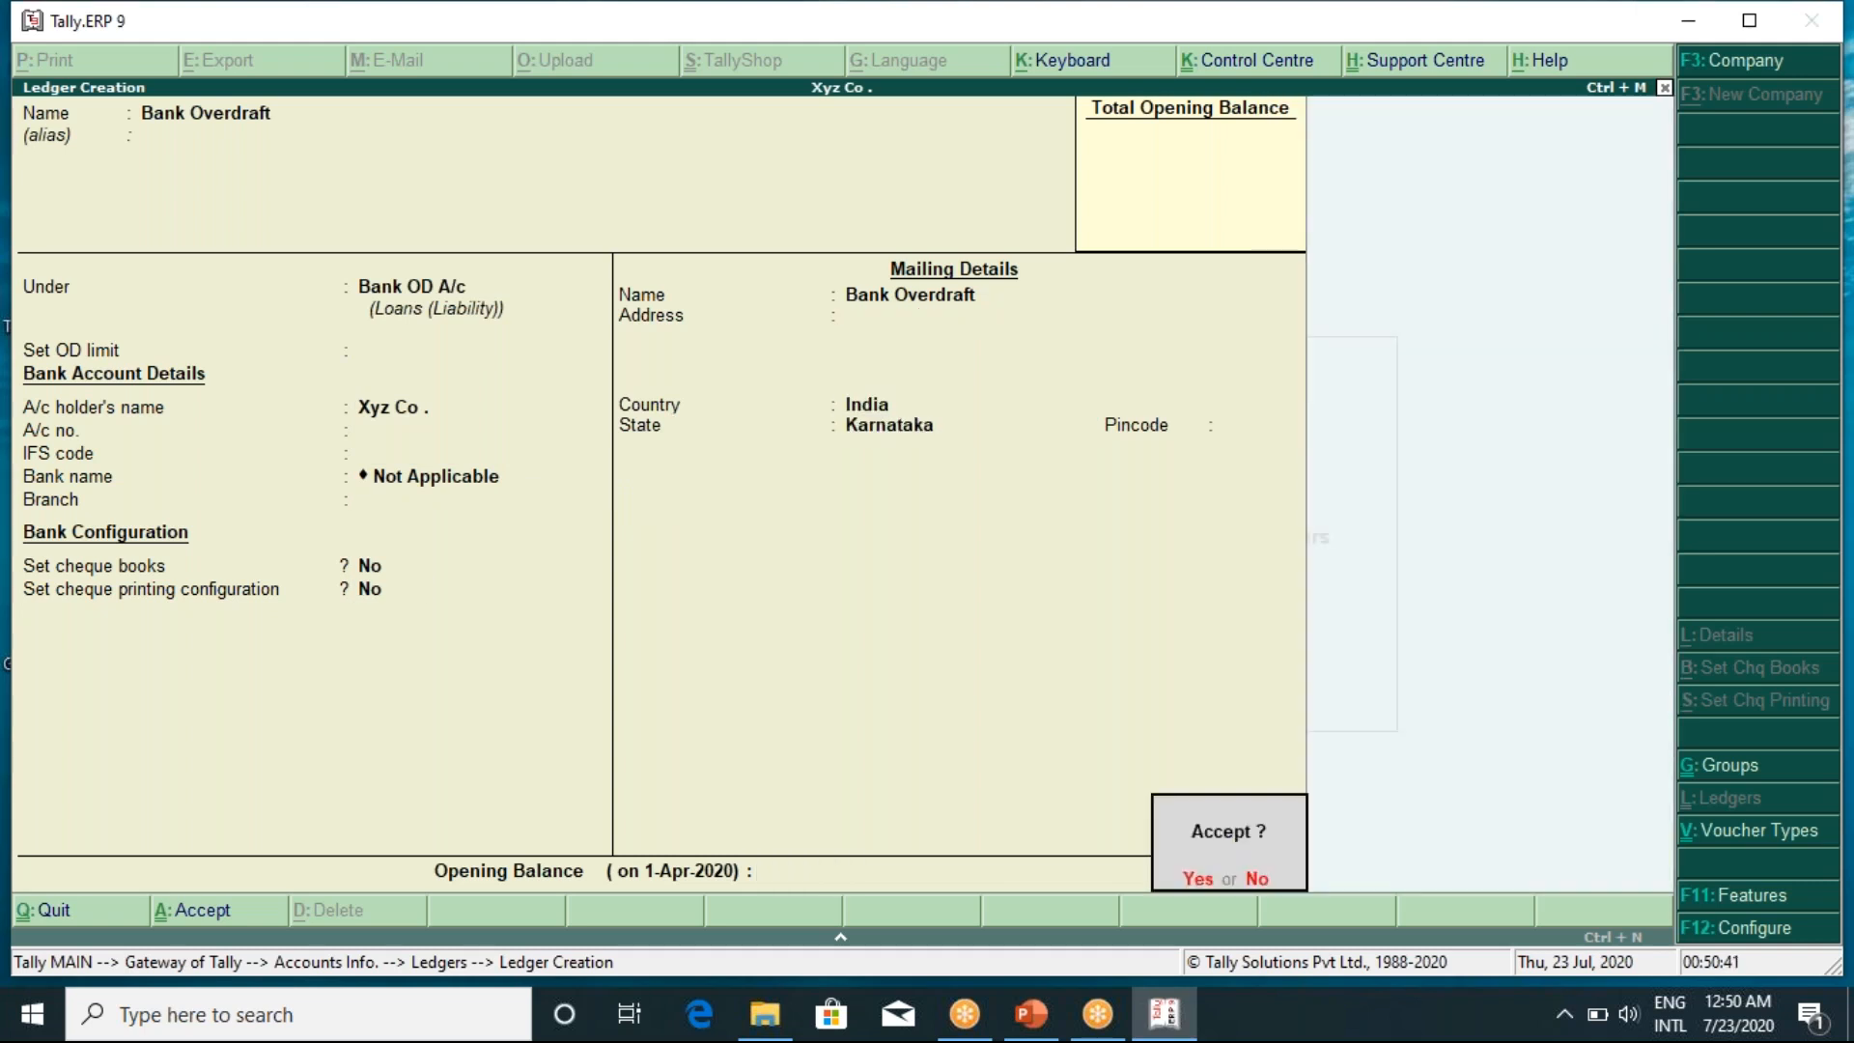
# Save the Bank Overdraft ledger and name the next ledger 'Bills Payable'
pyautogui.press('Return')
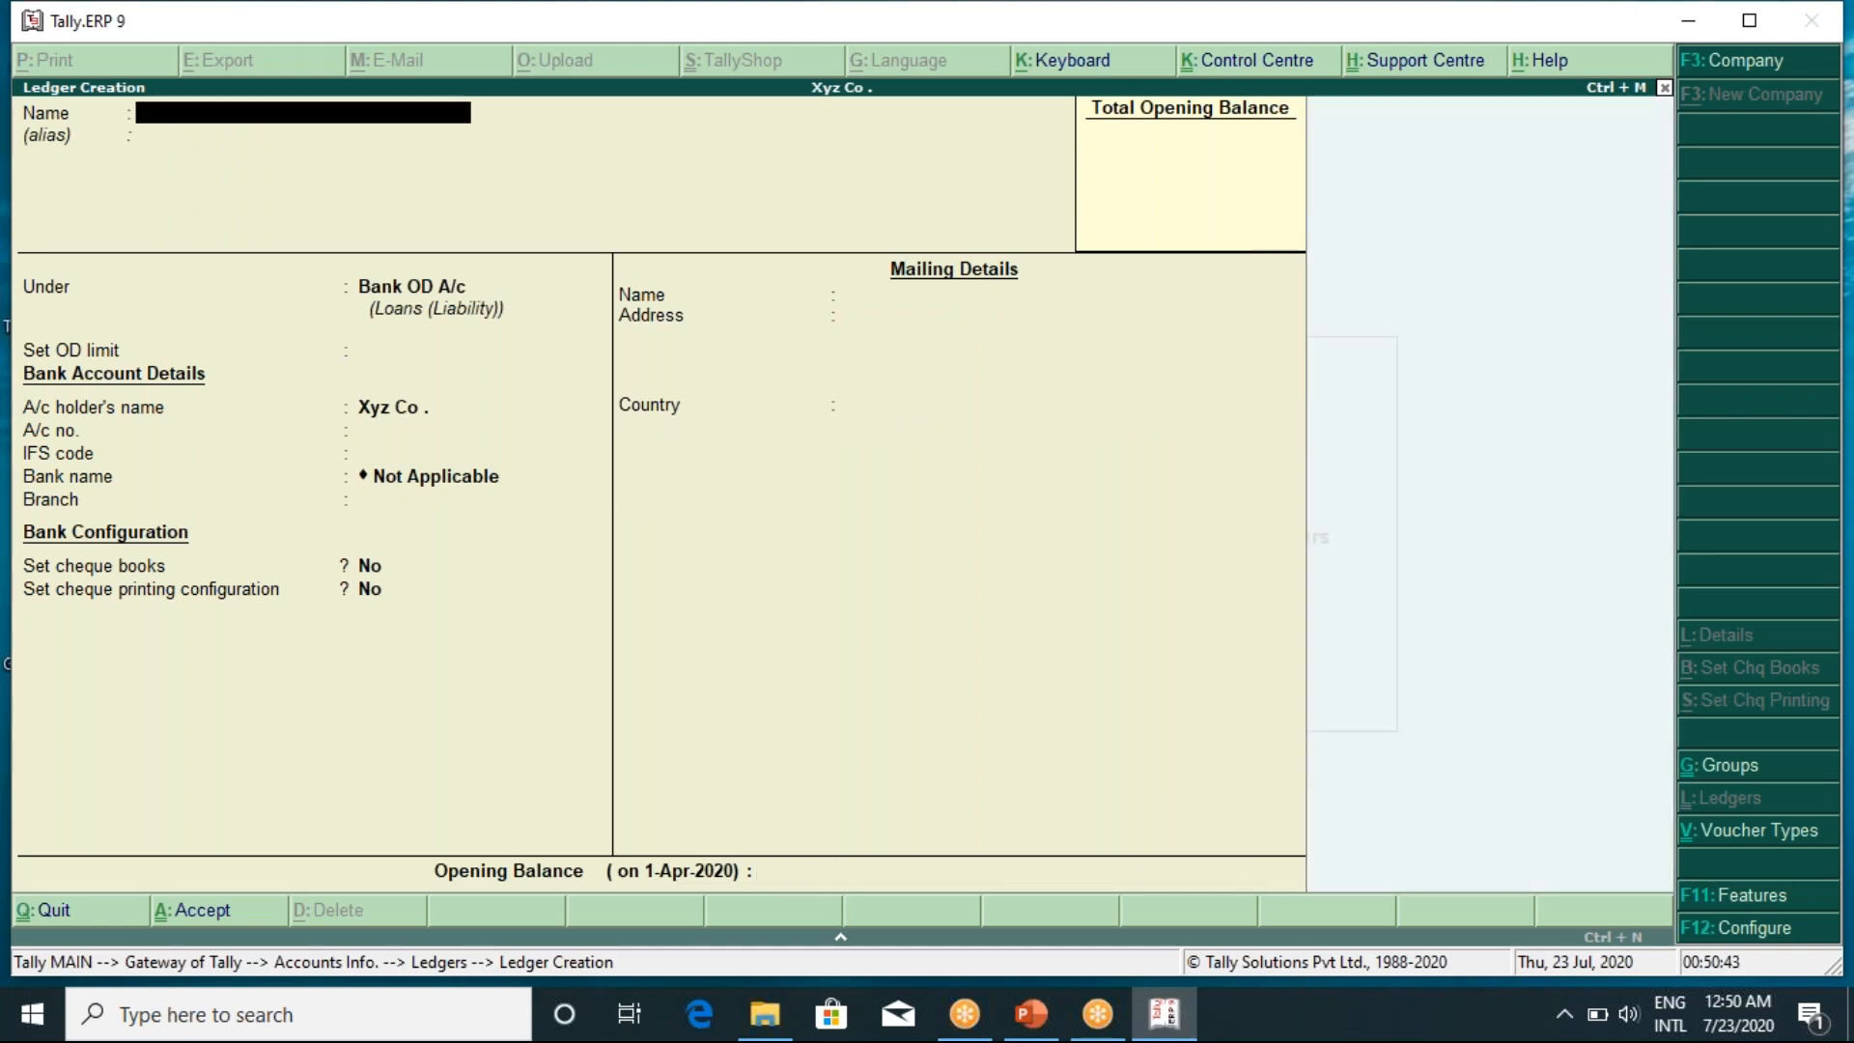
pyautogui.write('Bills Payable')
pyautogui.press('Return')
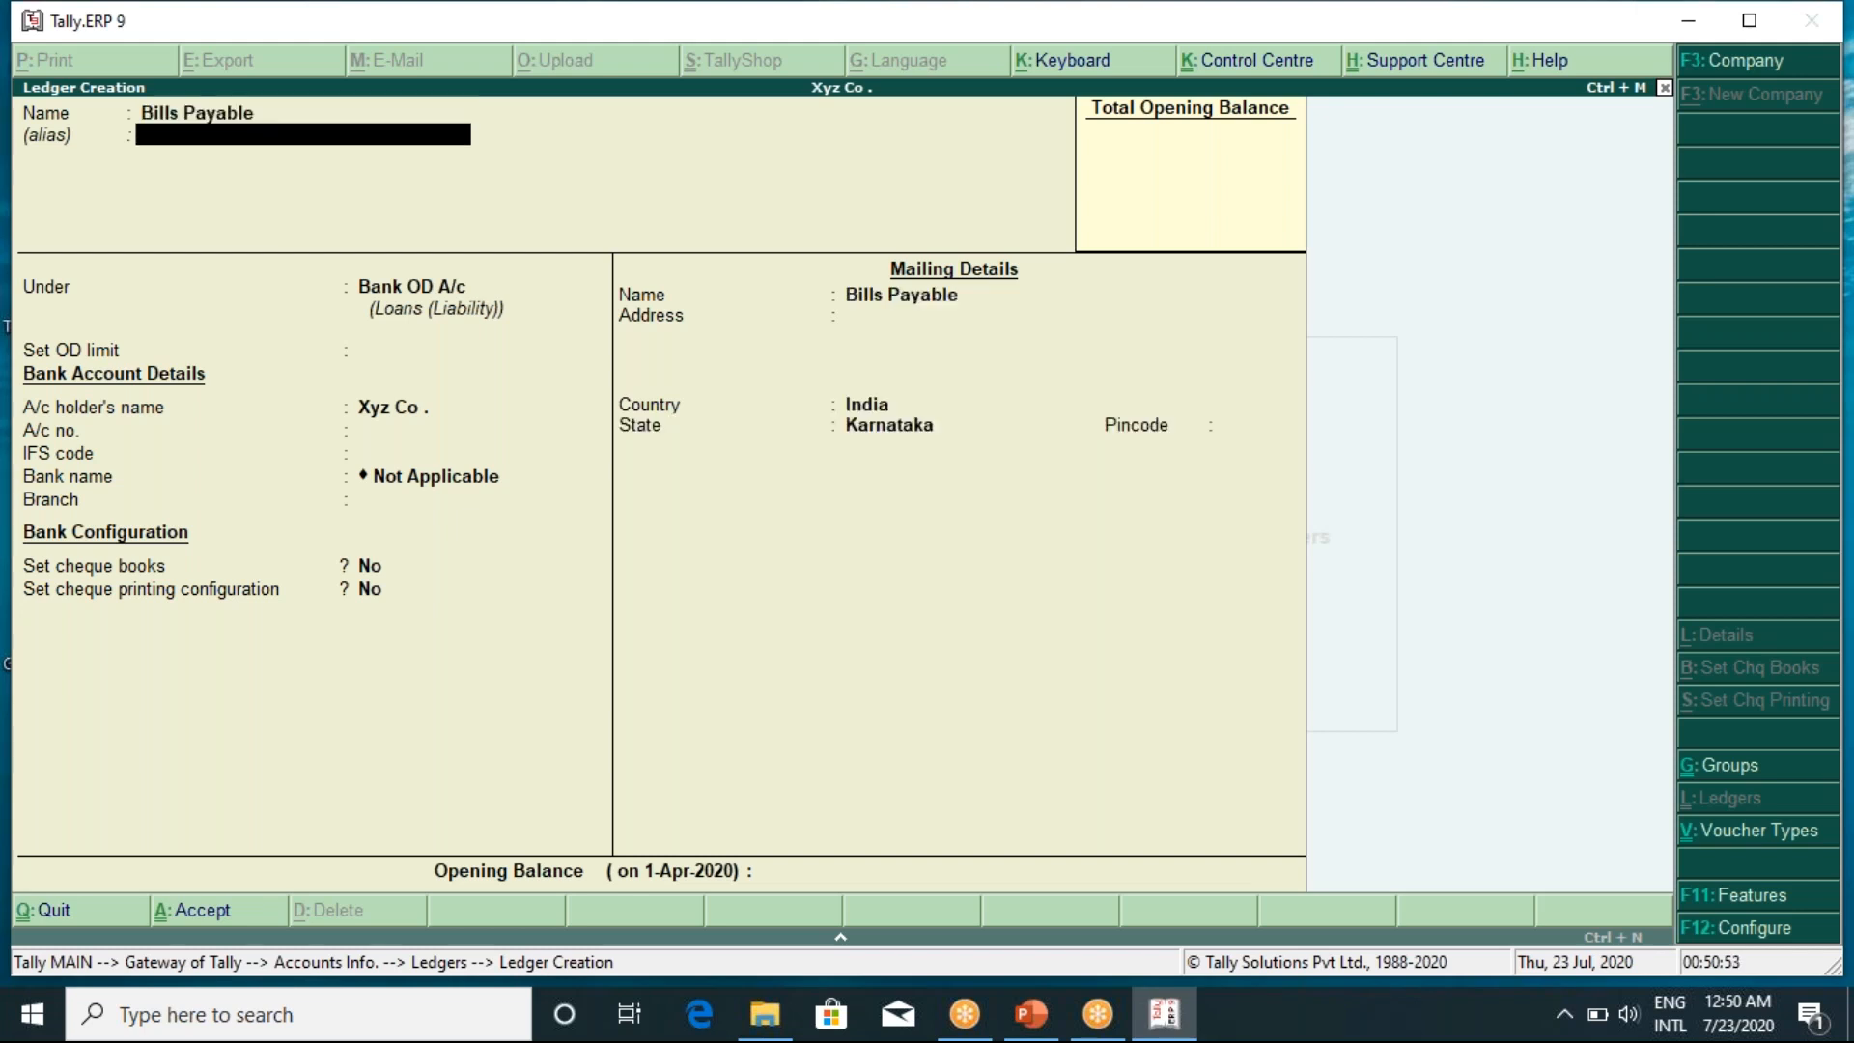
pyautogui.press('Return')
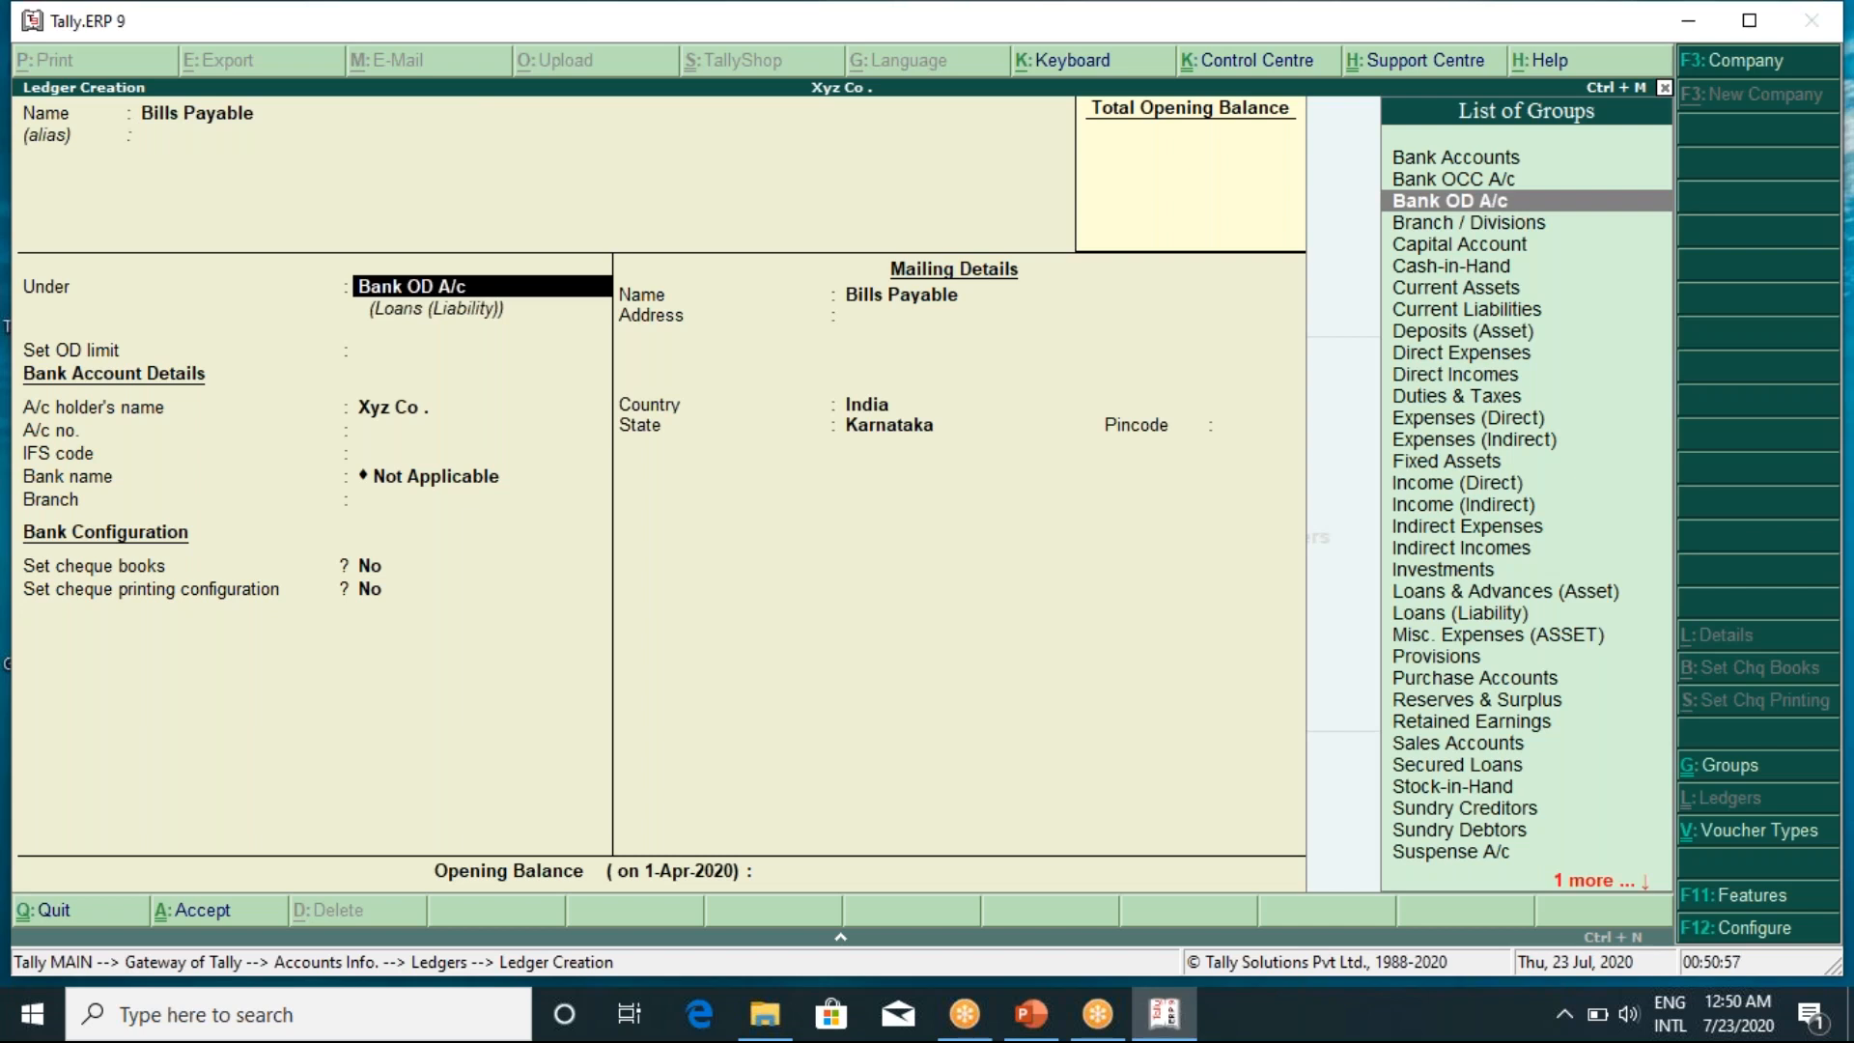
# Place Bills Payable under Current Liabilities and complete the form
pyautogui.write('Curr')
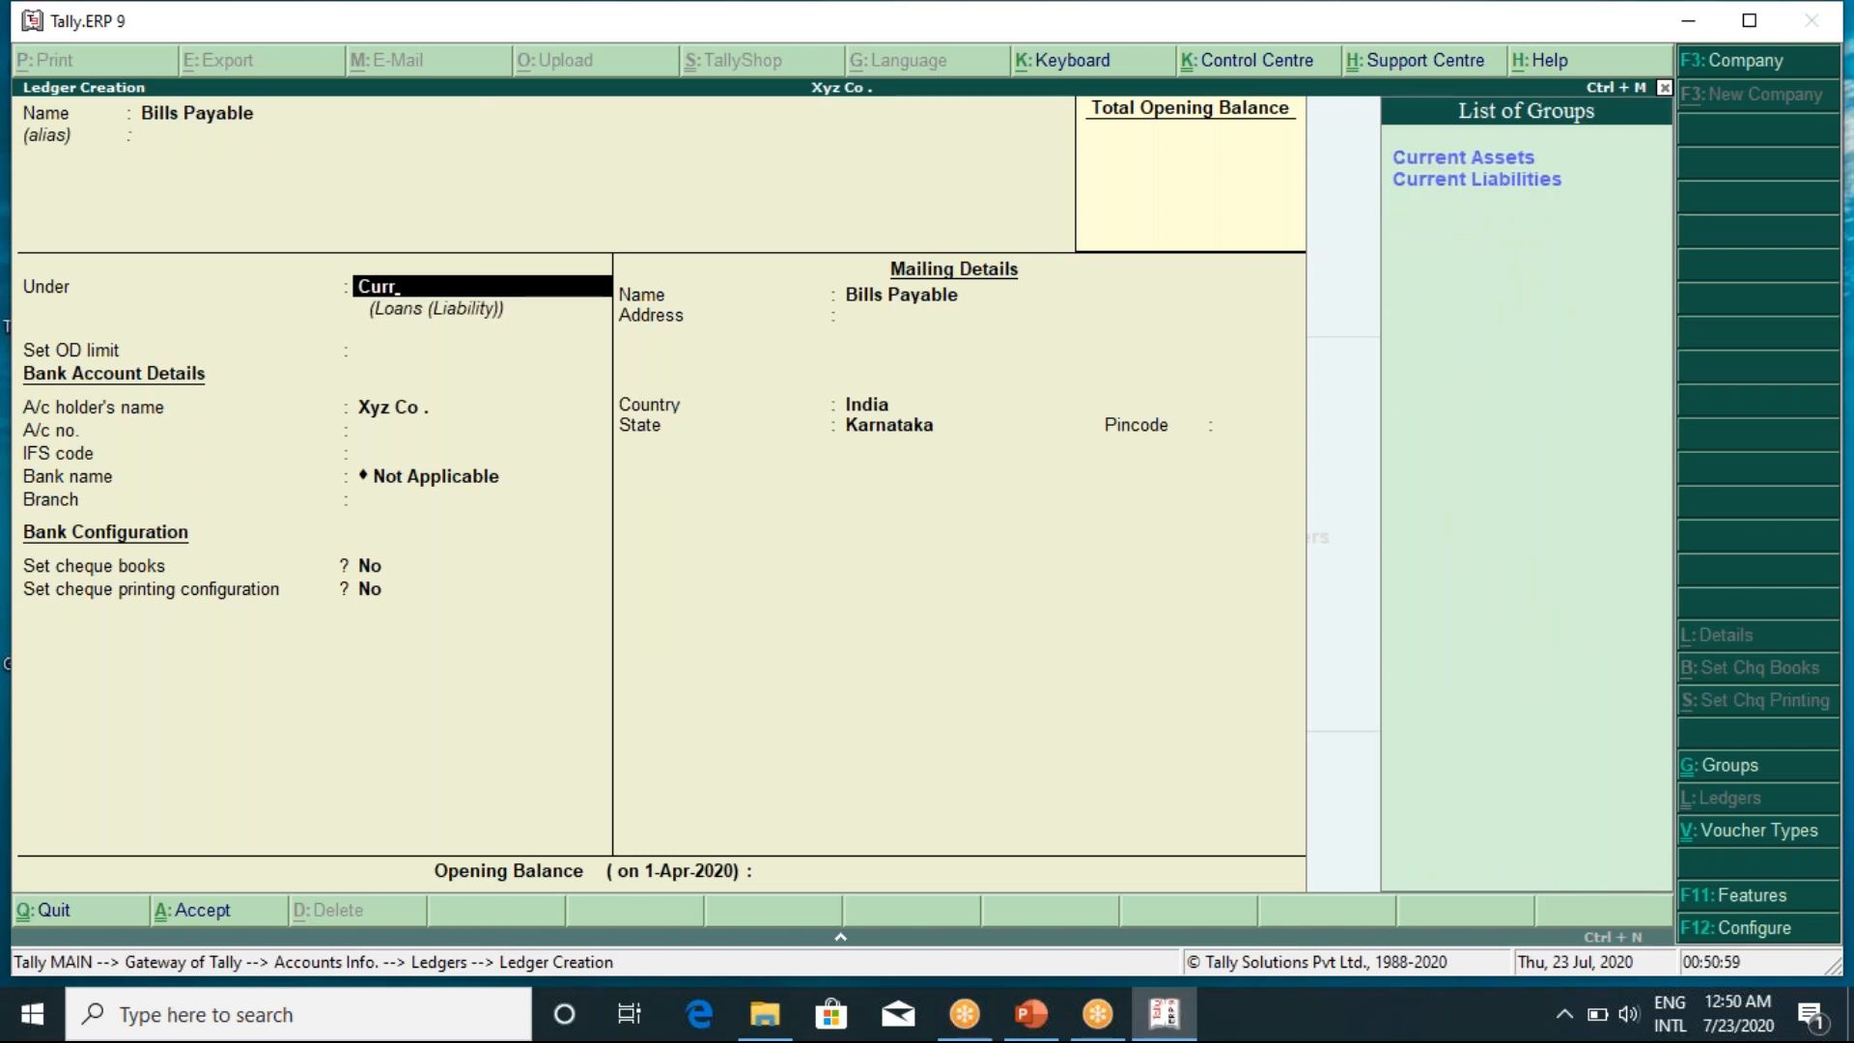
pyautogui.press('Down')
pyautogui.press('Return')
pyautogui.press('Return')
pyautogui.press('Return')
pyautogui.press('Return')
pyautogui.press('Return')
pyautogui.press('Return')
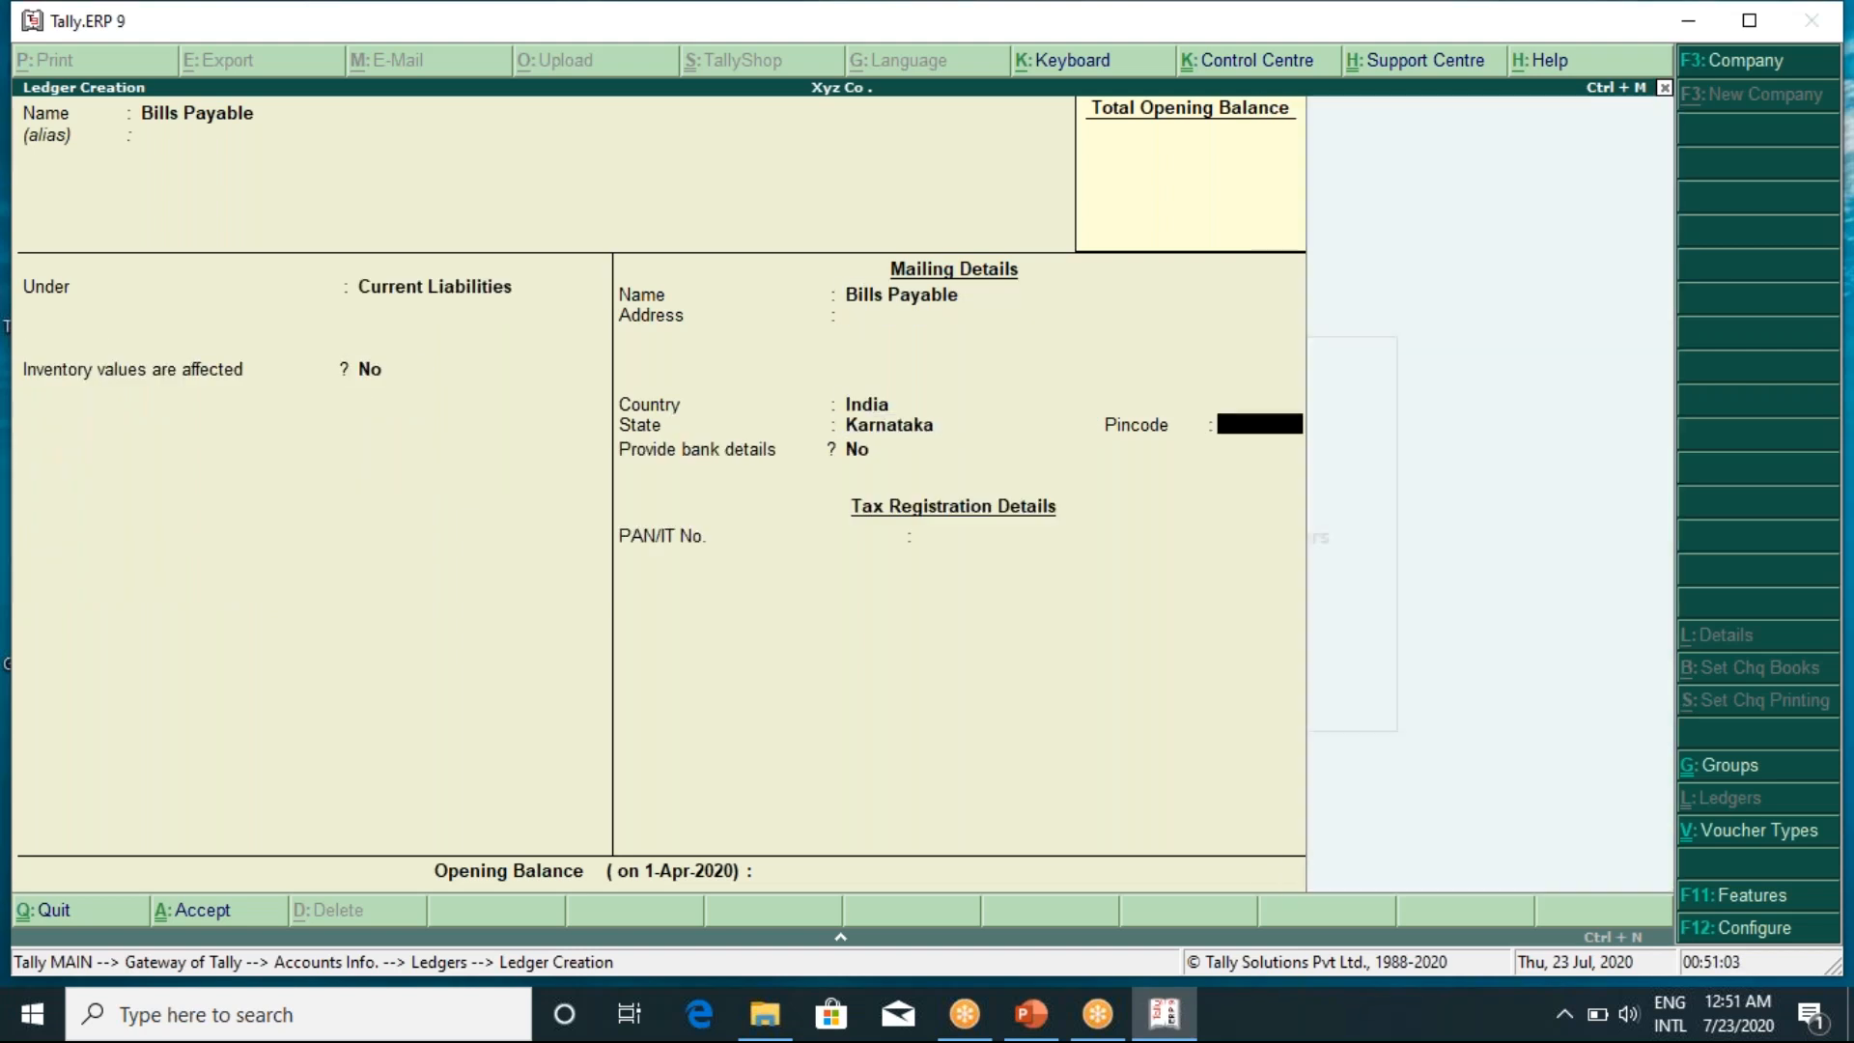
pyautogui.press('Return')
pyautogui.press('Return')
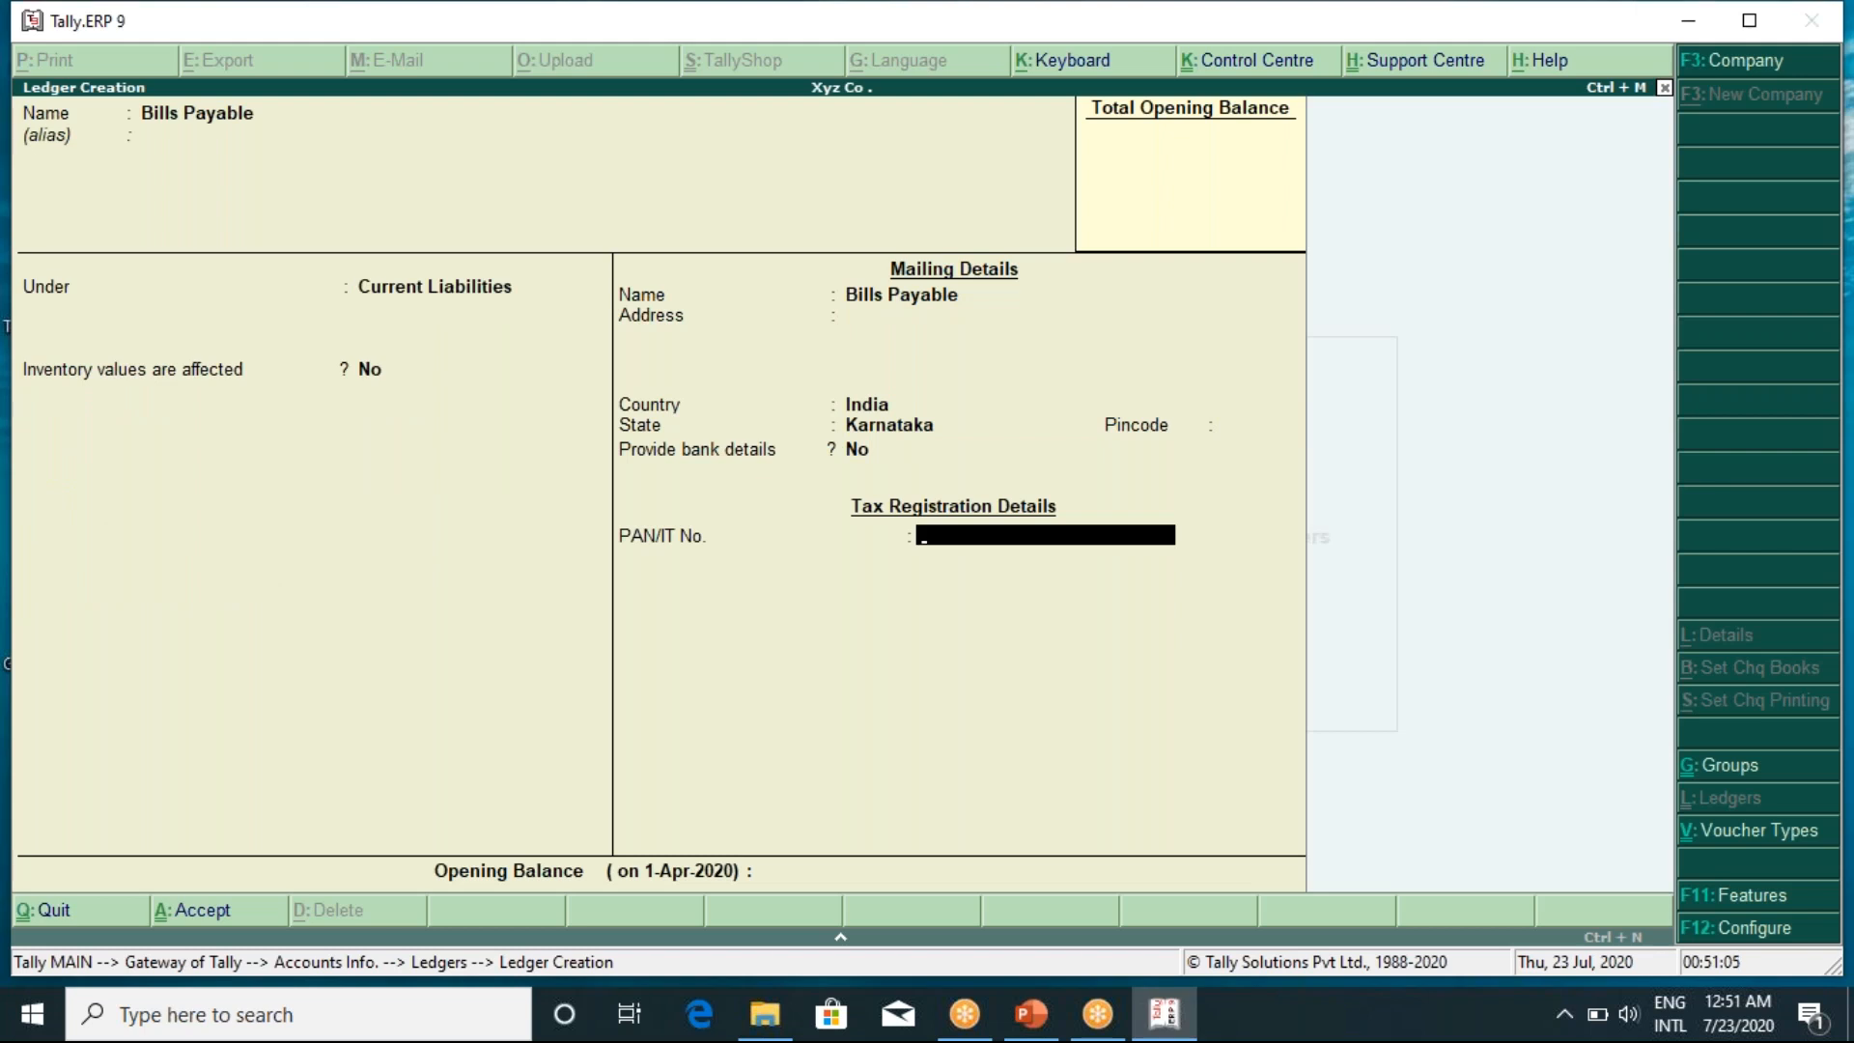
pyautogui.press('Return')
pyautogui.press('Return')
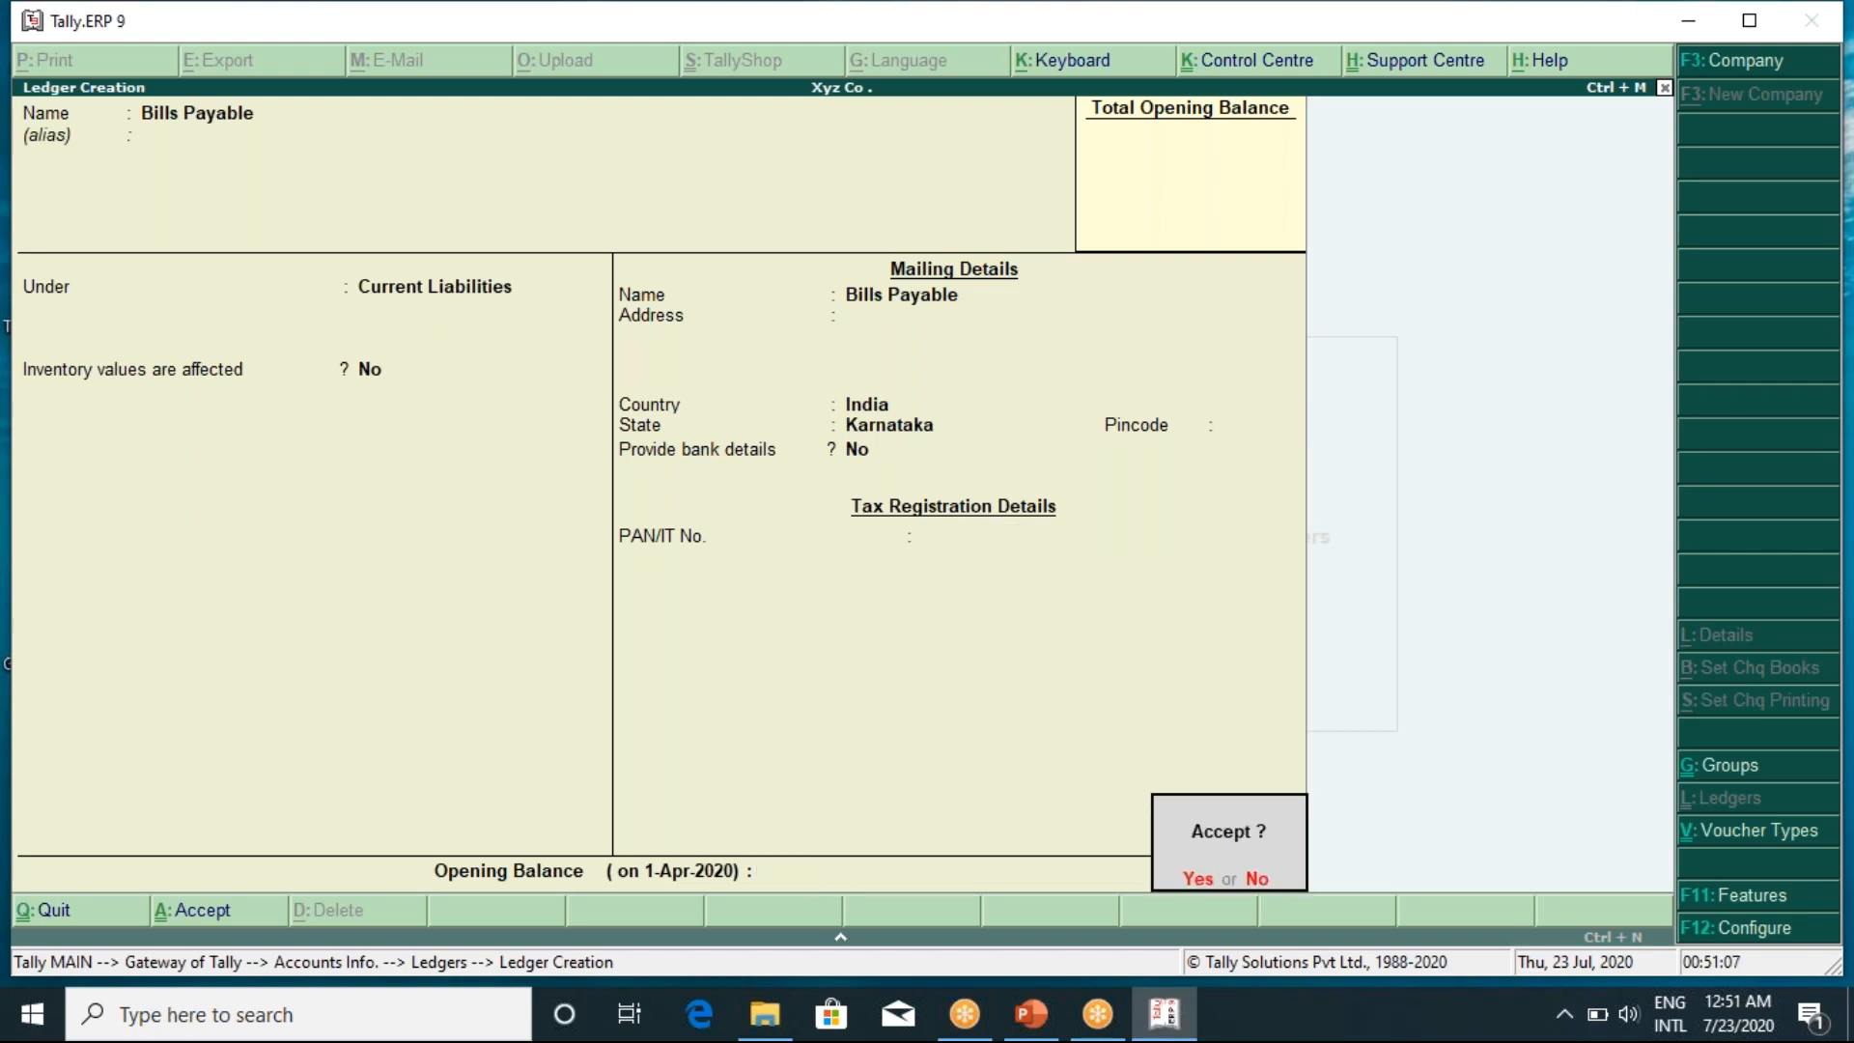
pyautogui.press('Return')
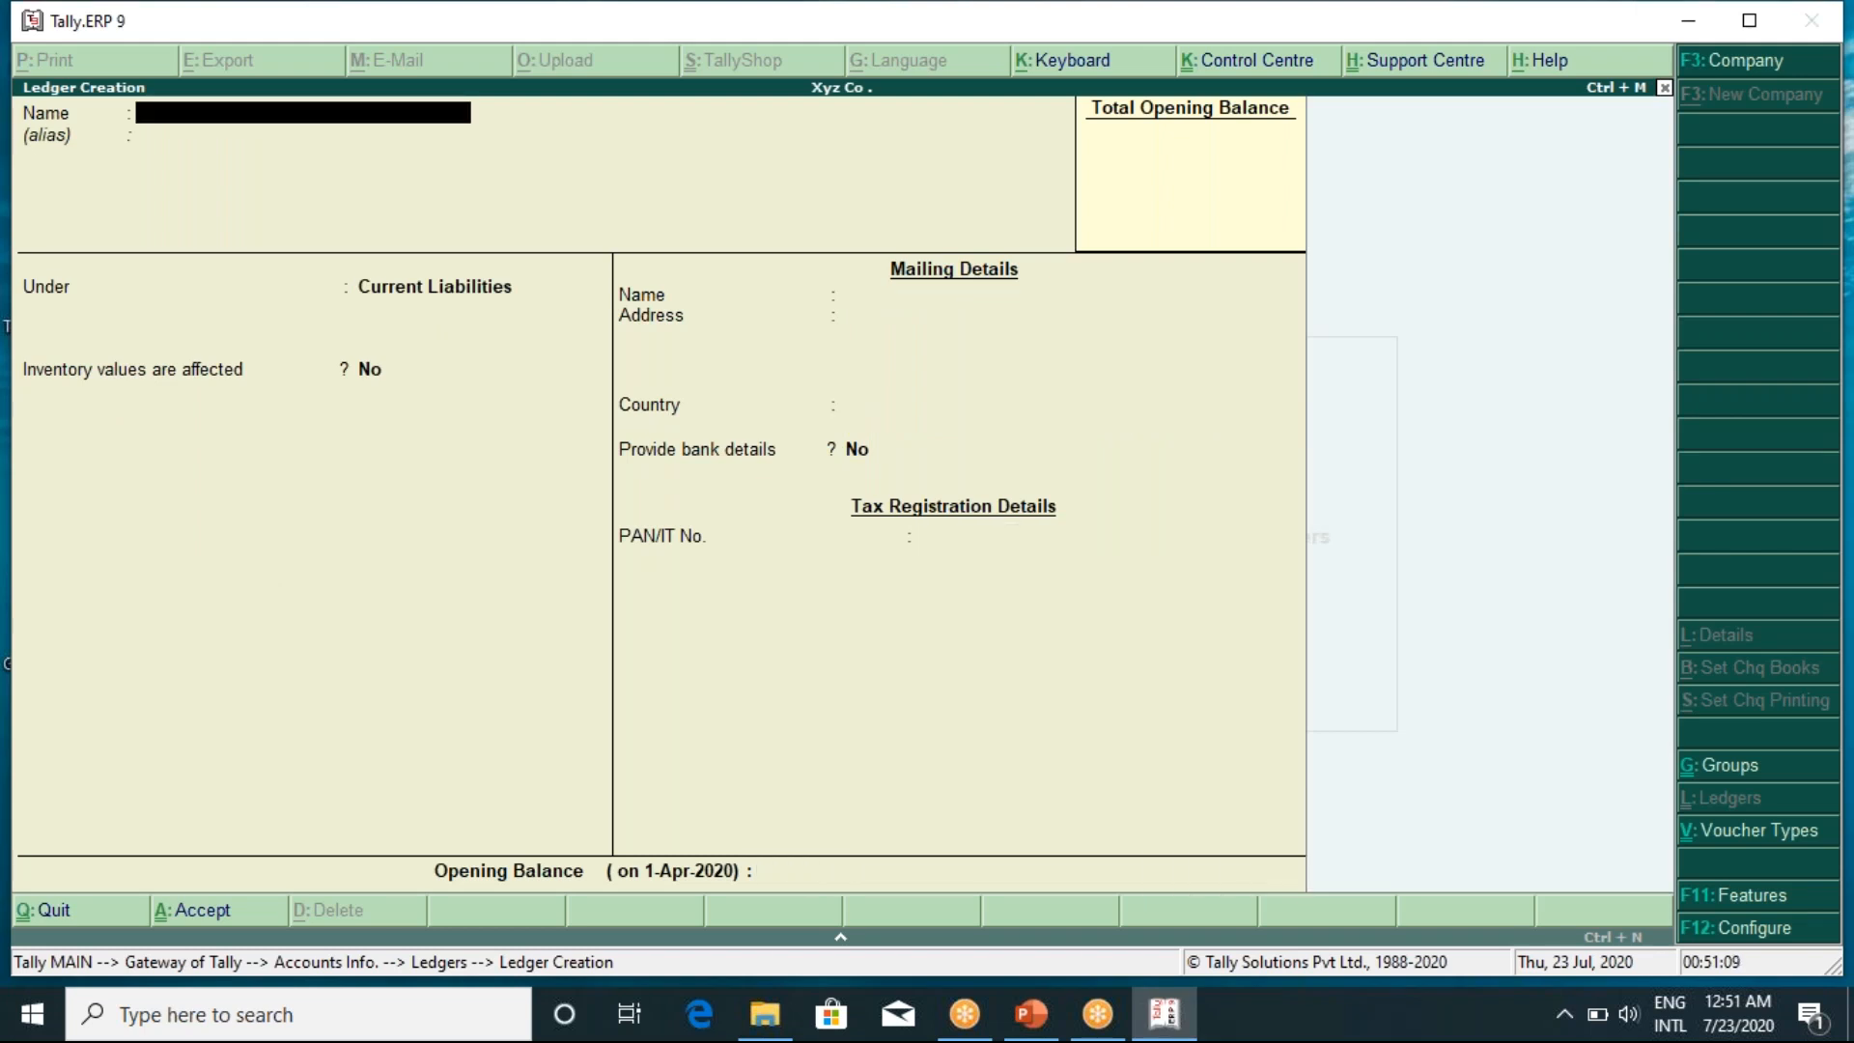
# Create a 'Mortgage Loan' ledger under Secured Loans and save it
pyautogui.write('Mortgage Loan')
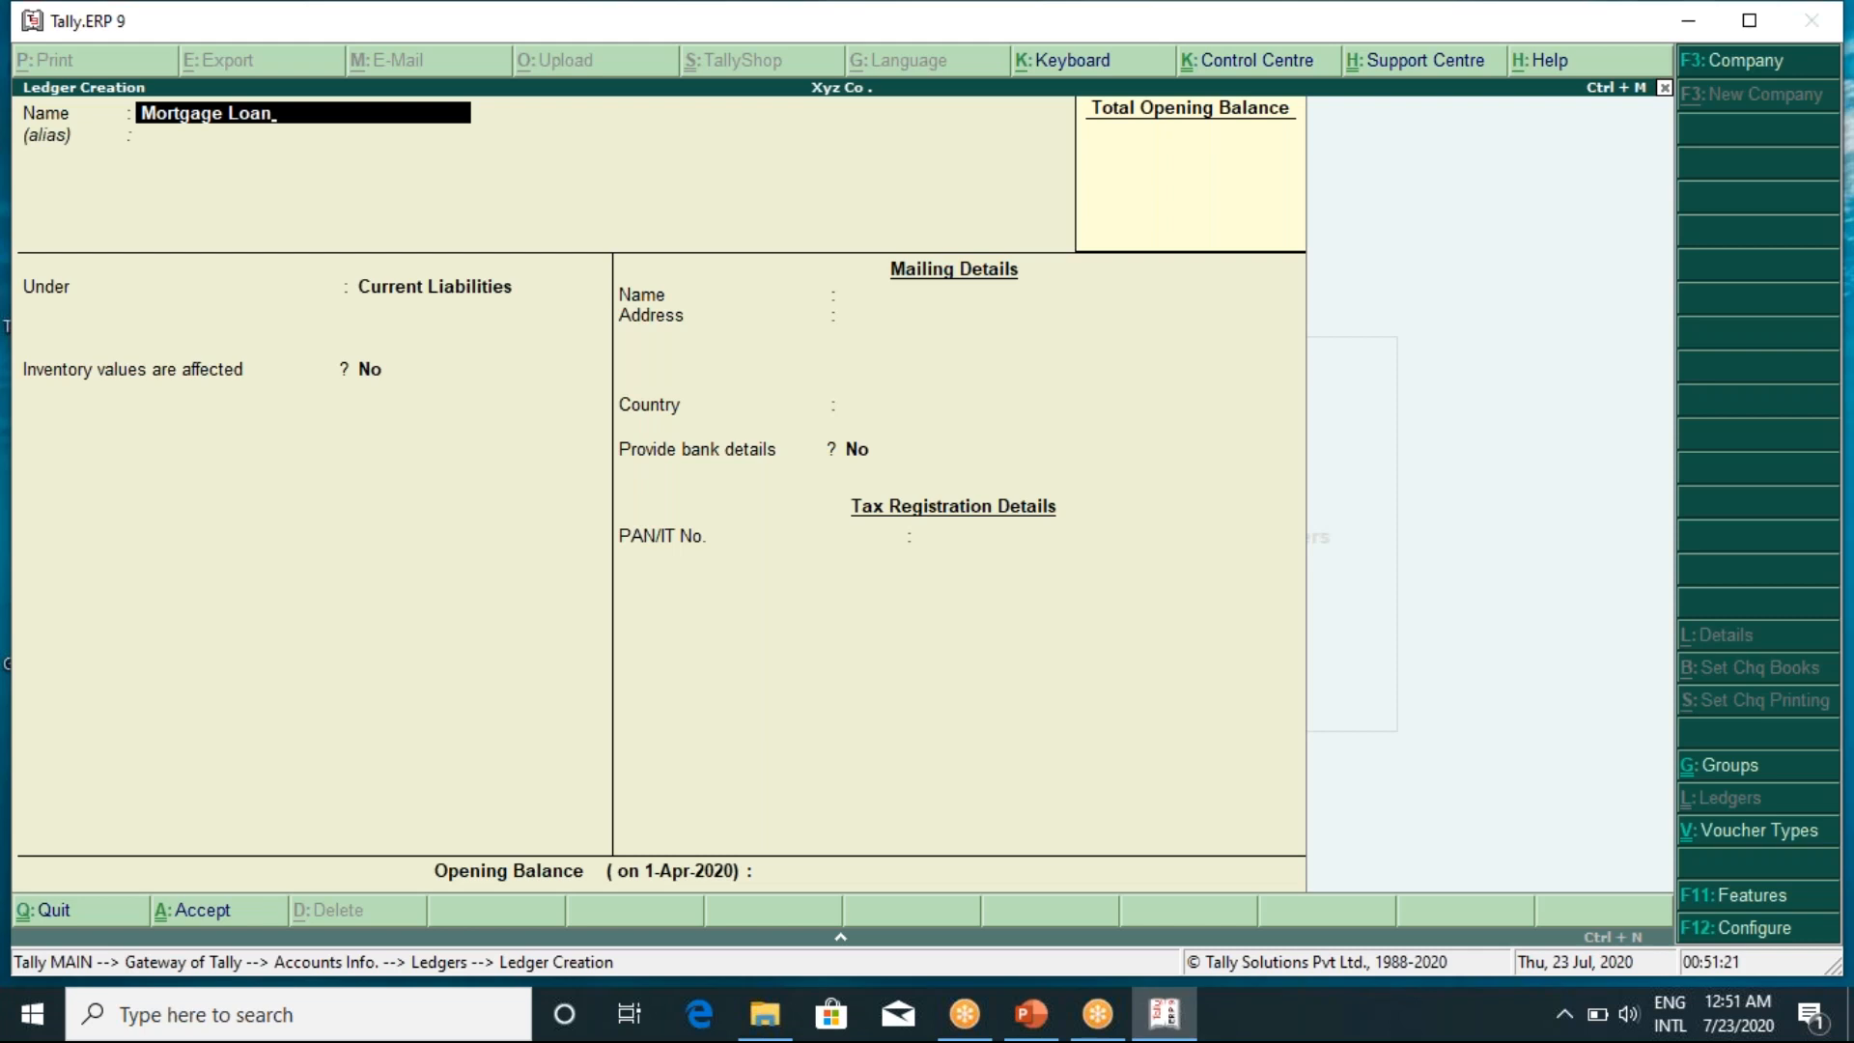
pyautogui.press('Return')
pyautogui.press('Return')
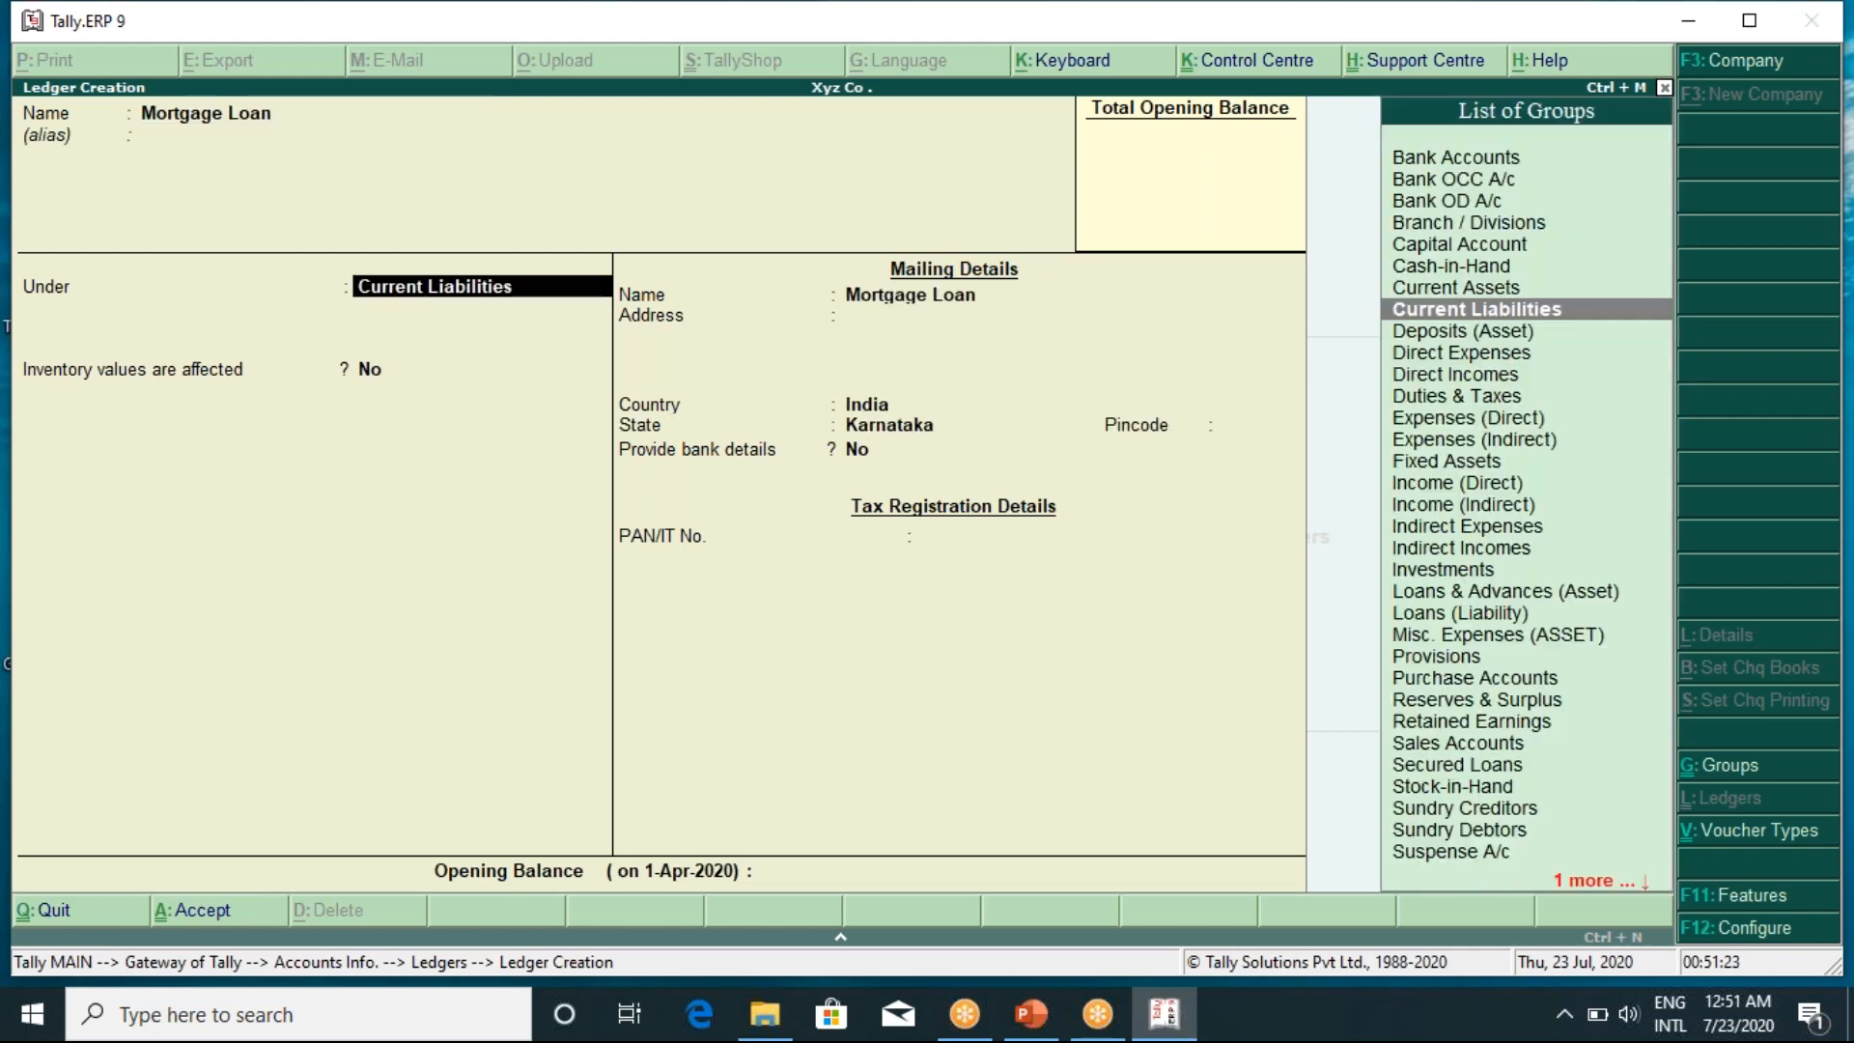
pyautogui.write('Su')
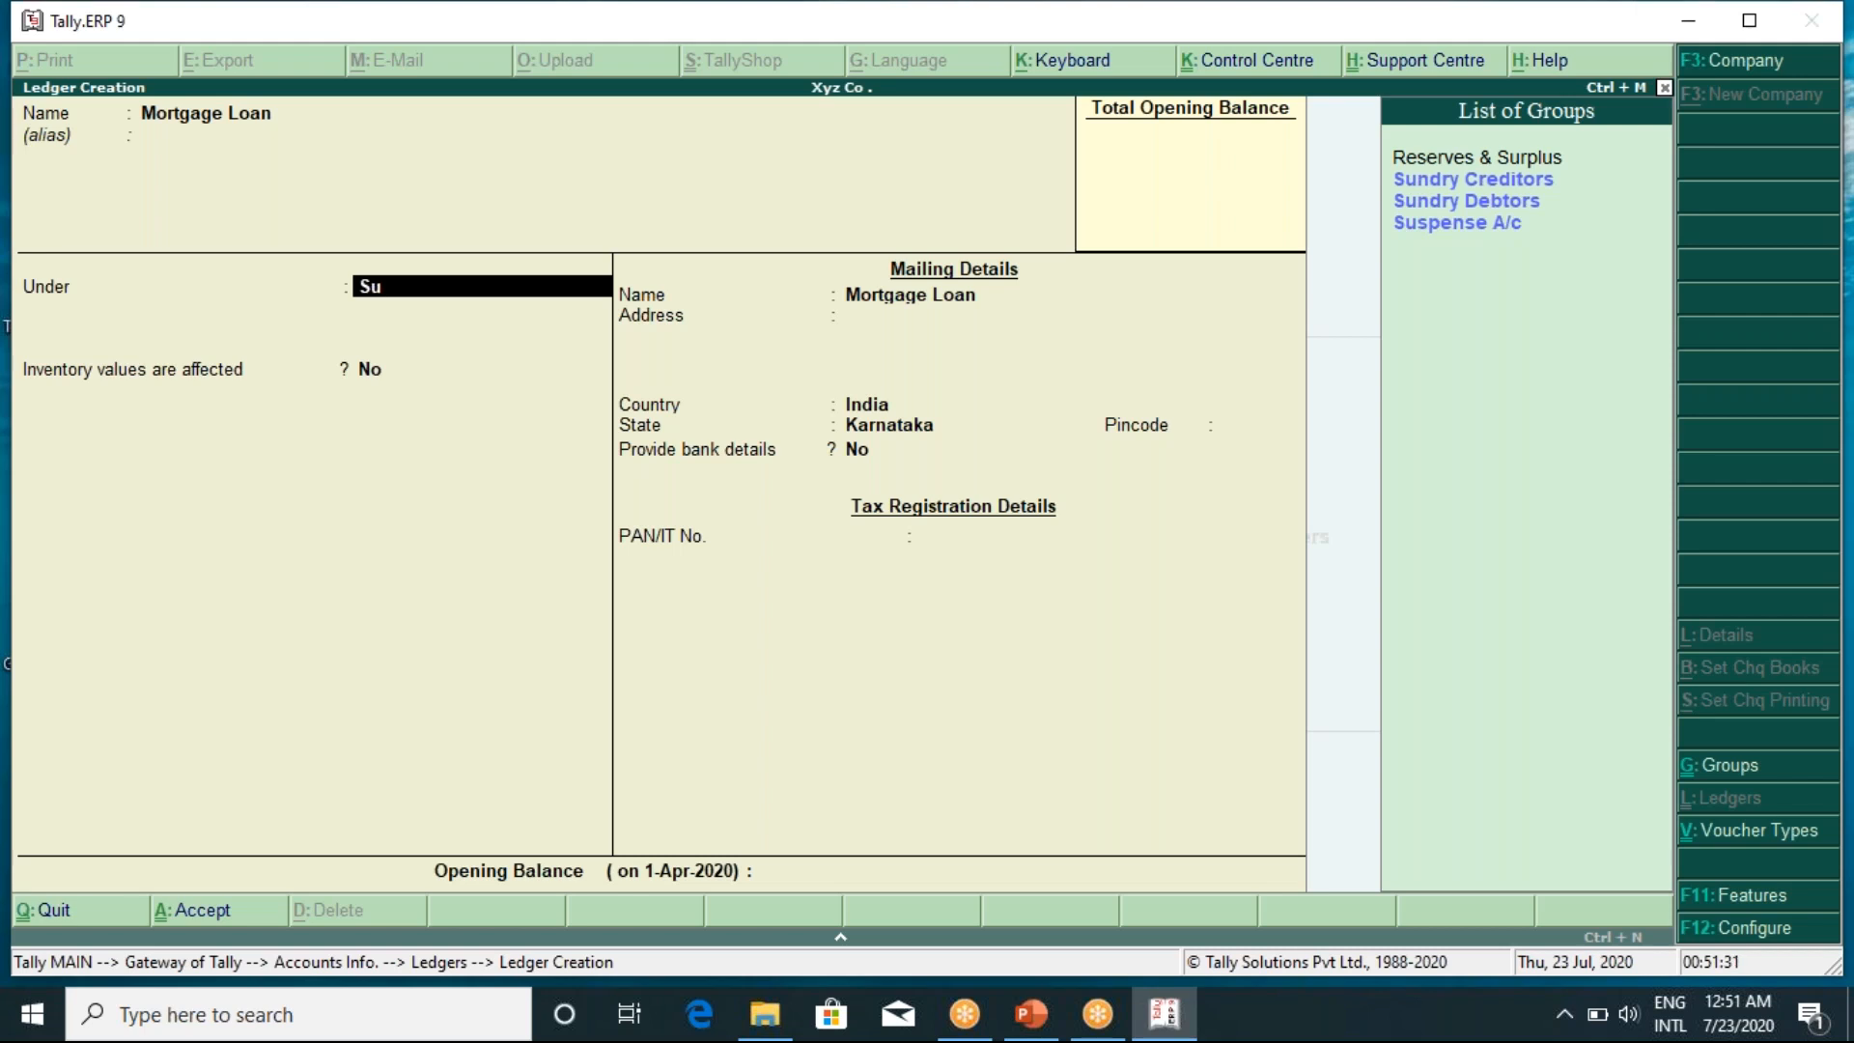
pyautogui.press('BackSpace')
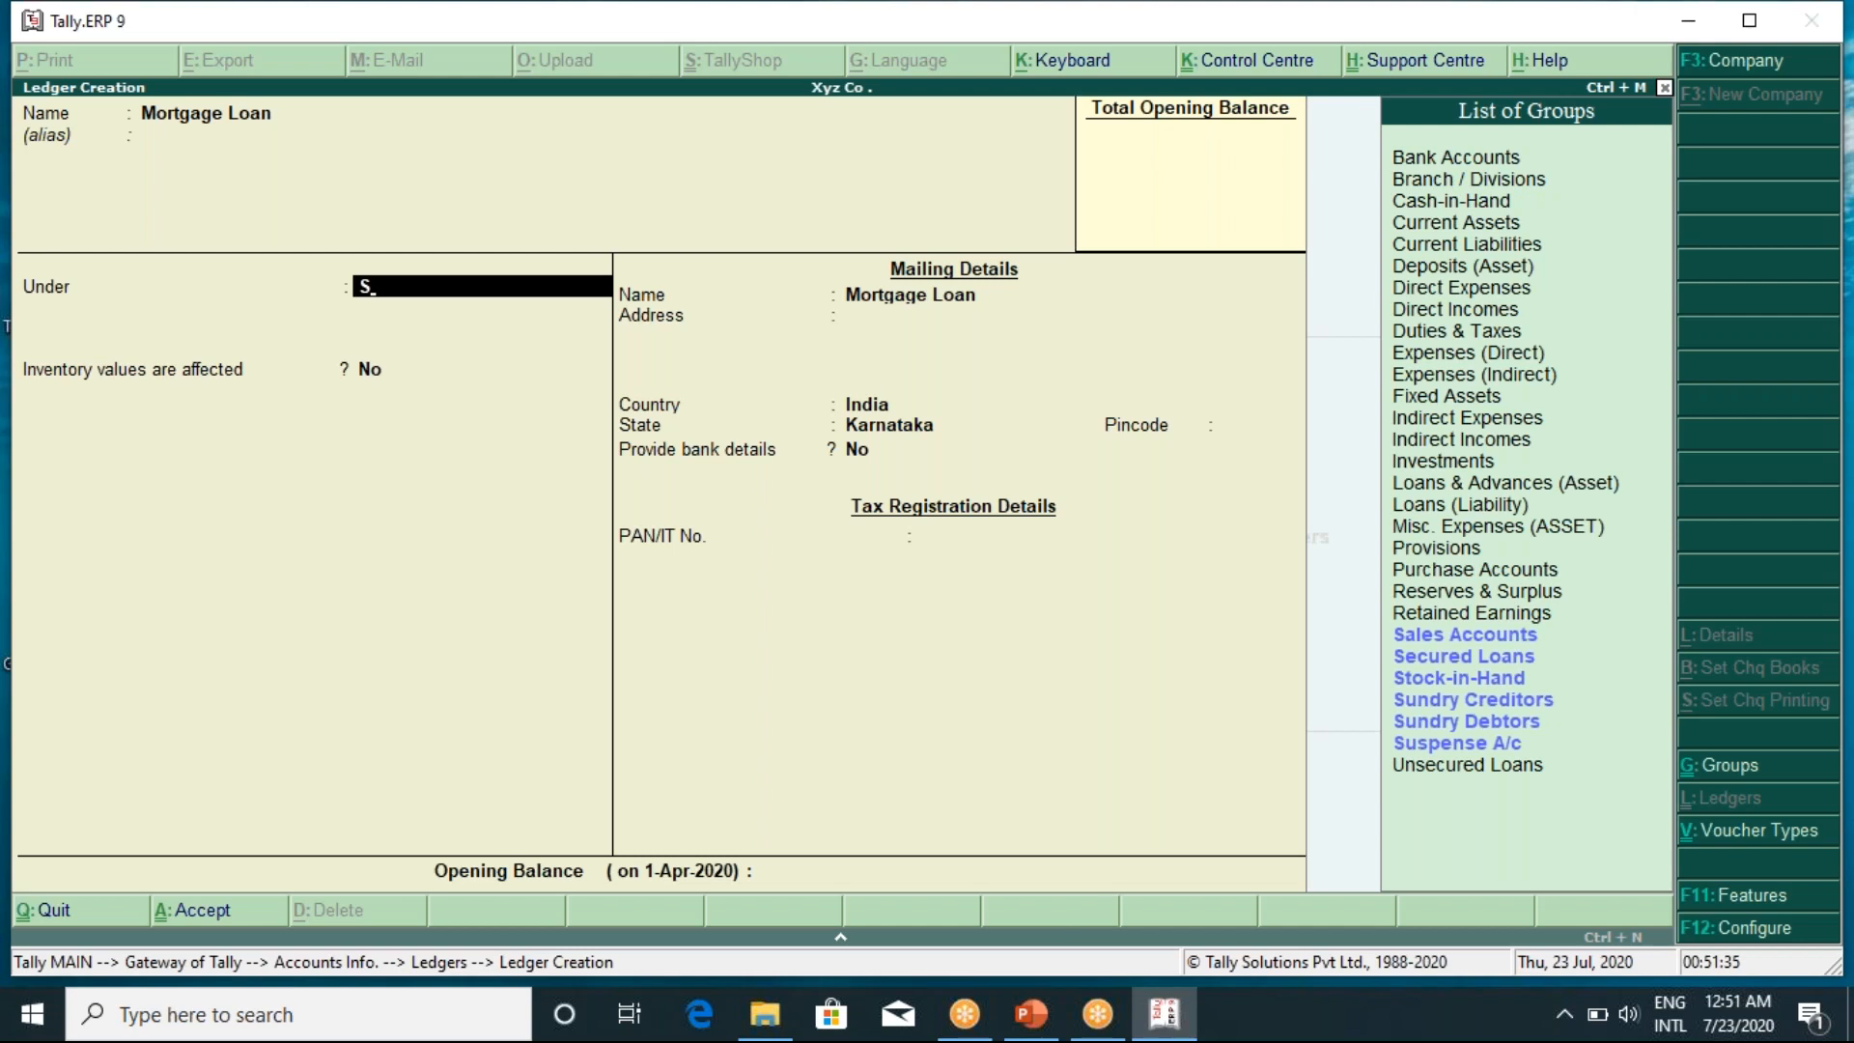
pyautogui.press('Down')
pyautogui.press('Down')
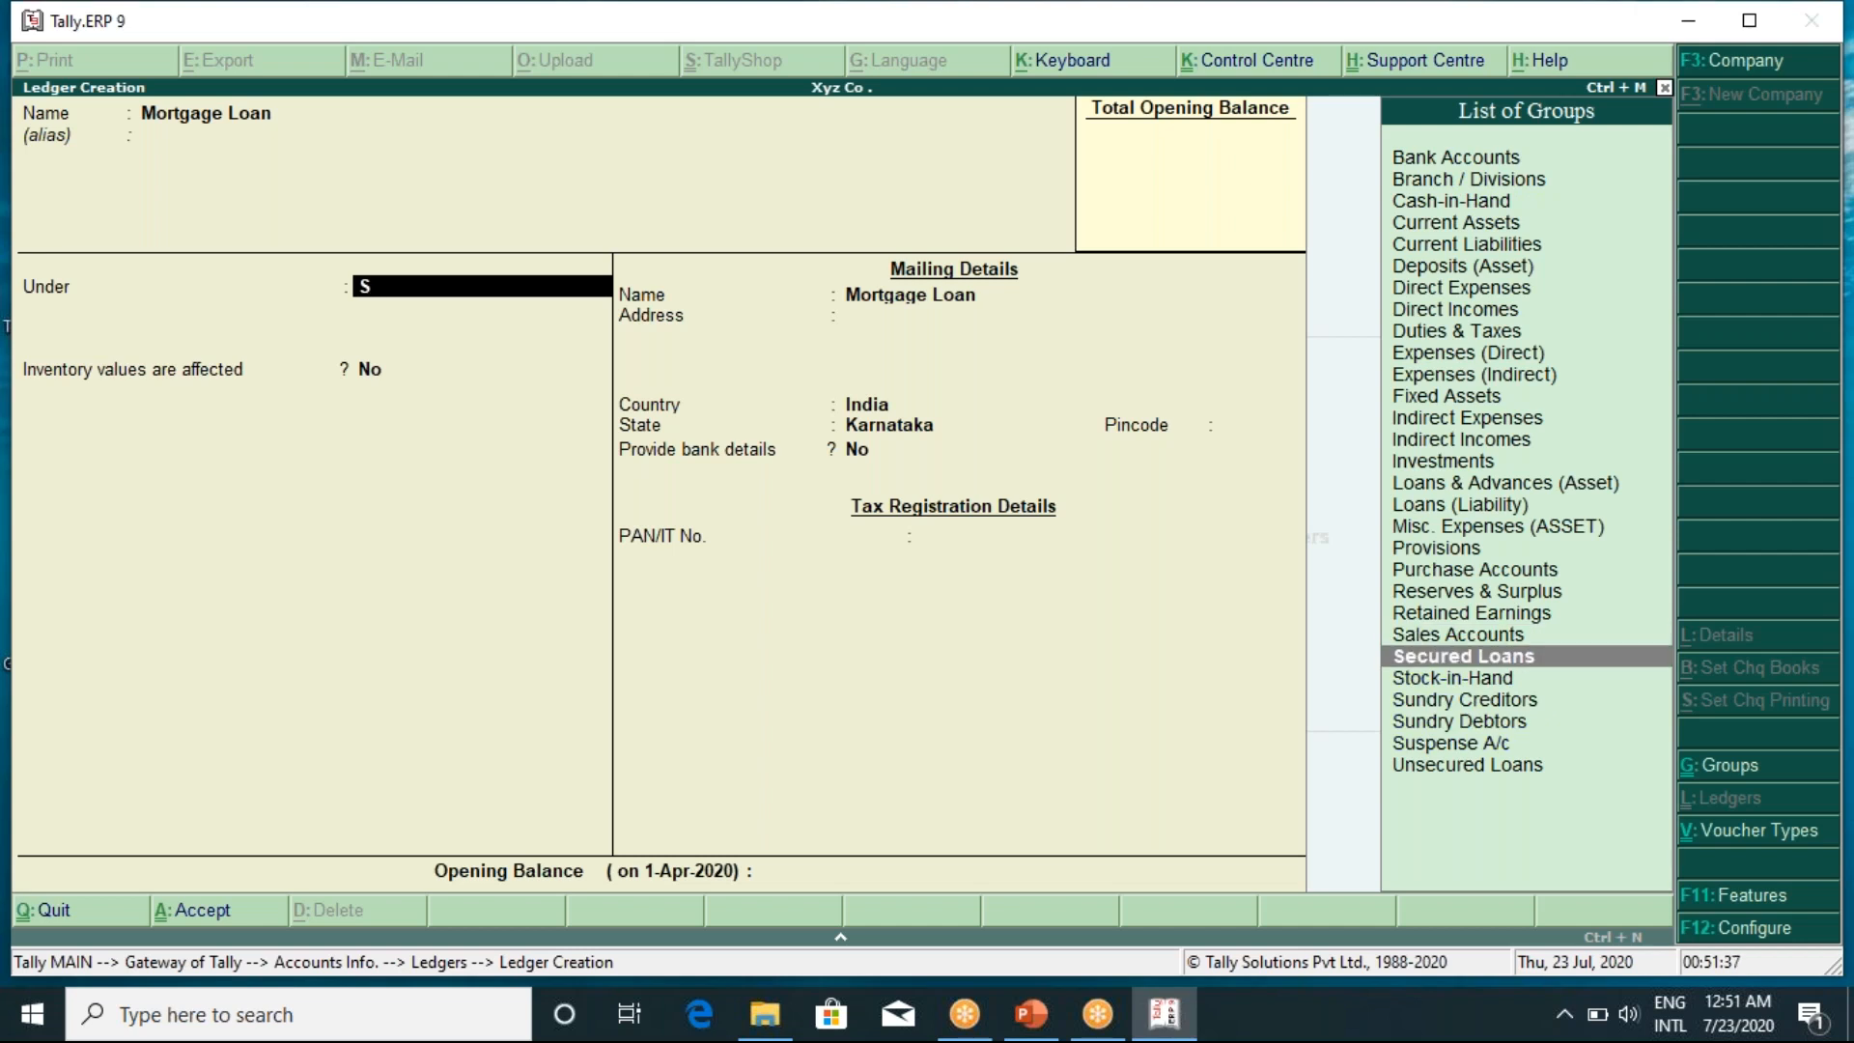
pyautogui.press('Return')
pyautogui.press('Return')
pyautogui.press('Return')
pyautogui.press('Return')
pyautogui.press('Return')
pyautogui.press('Return')
pyautogui.press('Return')
pyautogui.press('Return')
pyautogui.press('Return')
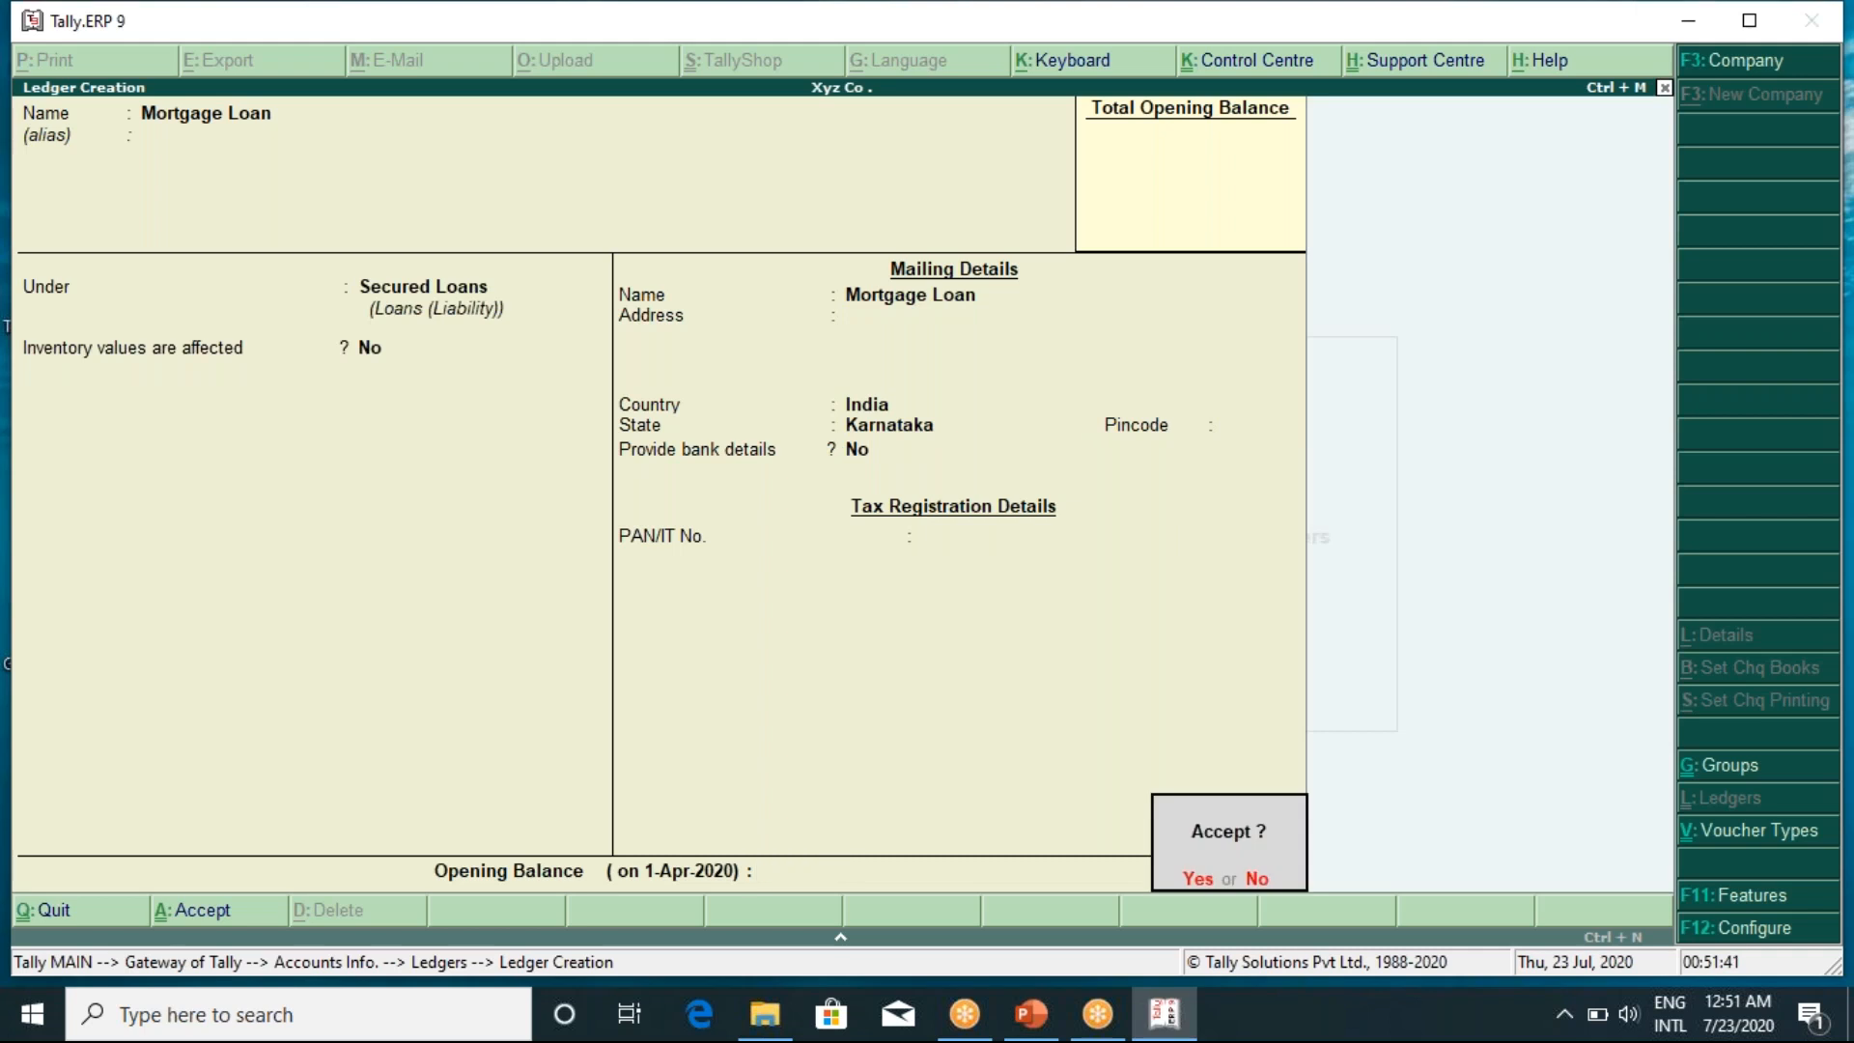
pyautogui.press('Return')
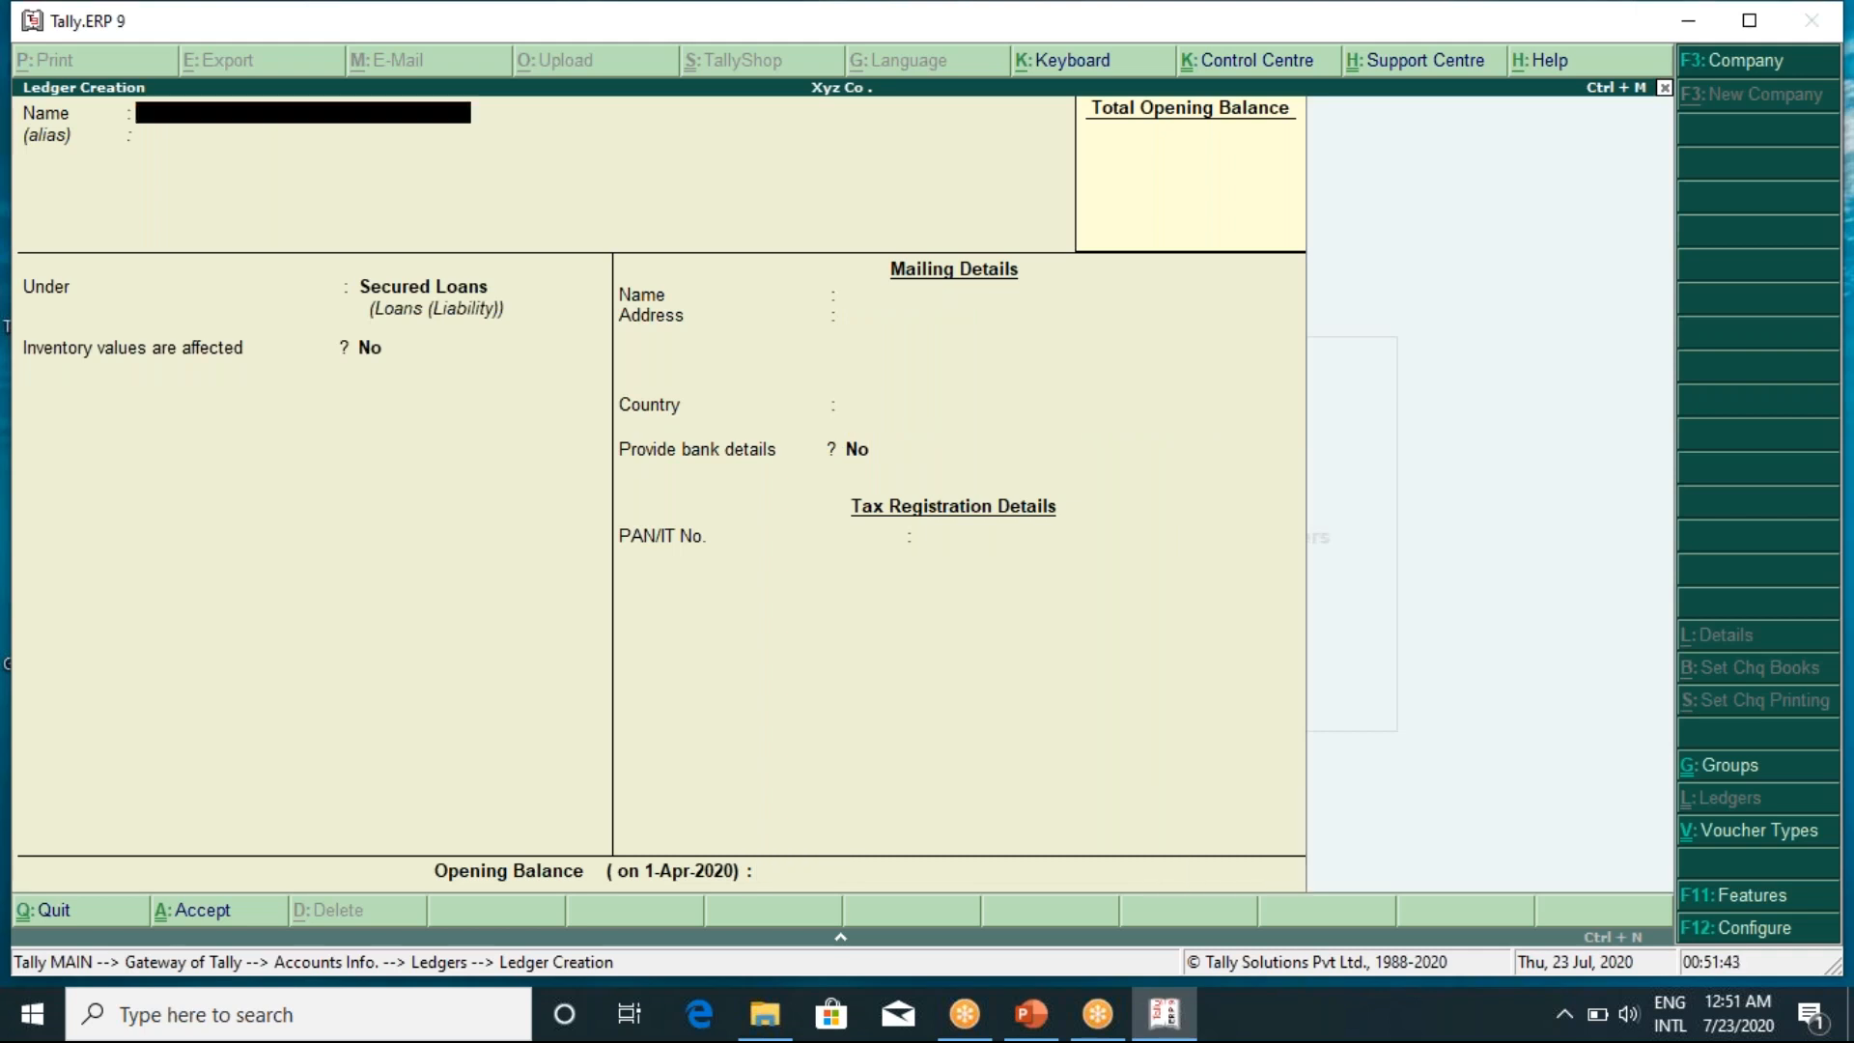
# Create and save a 'Capital' ledger under Capital Account
pyautogui.write('Capital')
pyautogui.press('Return')
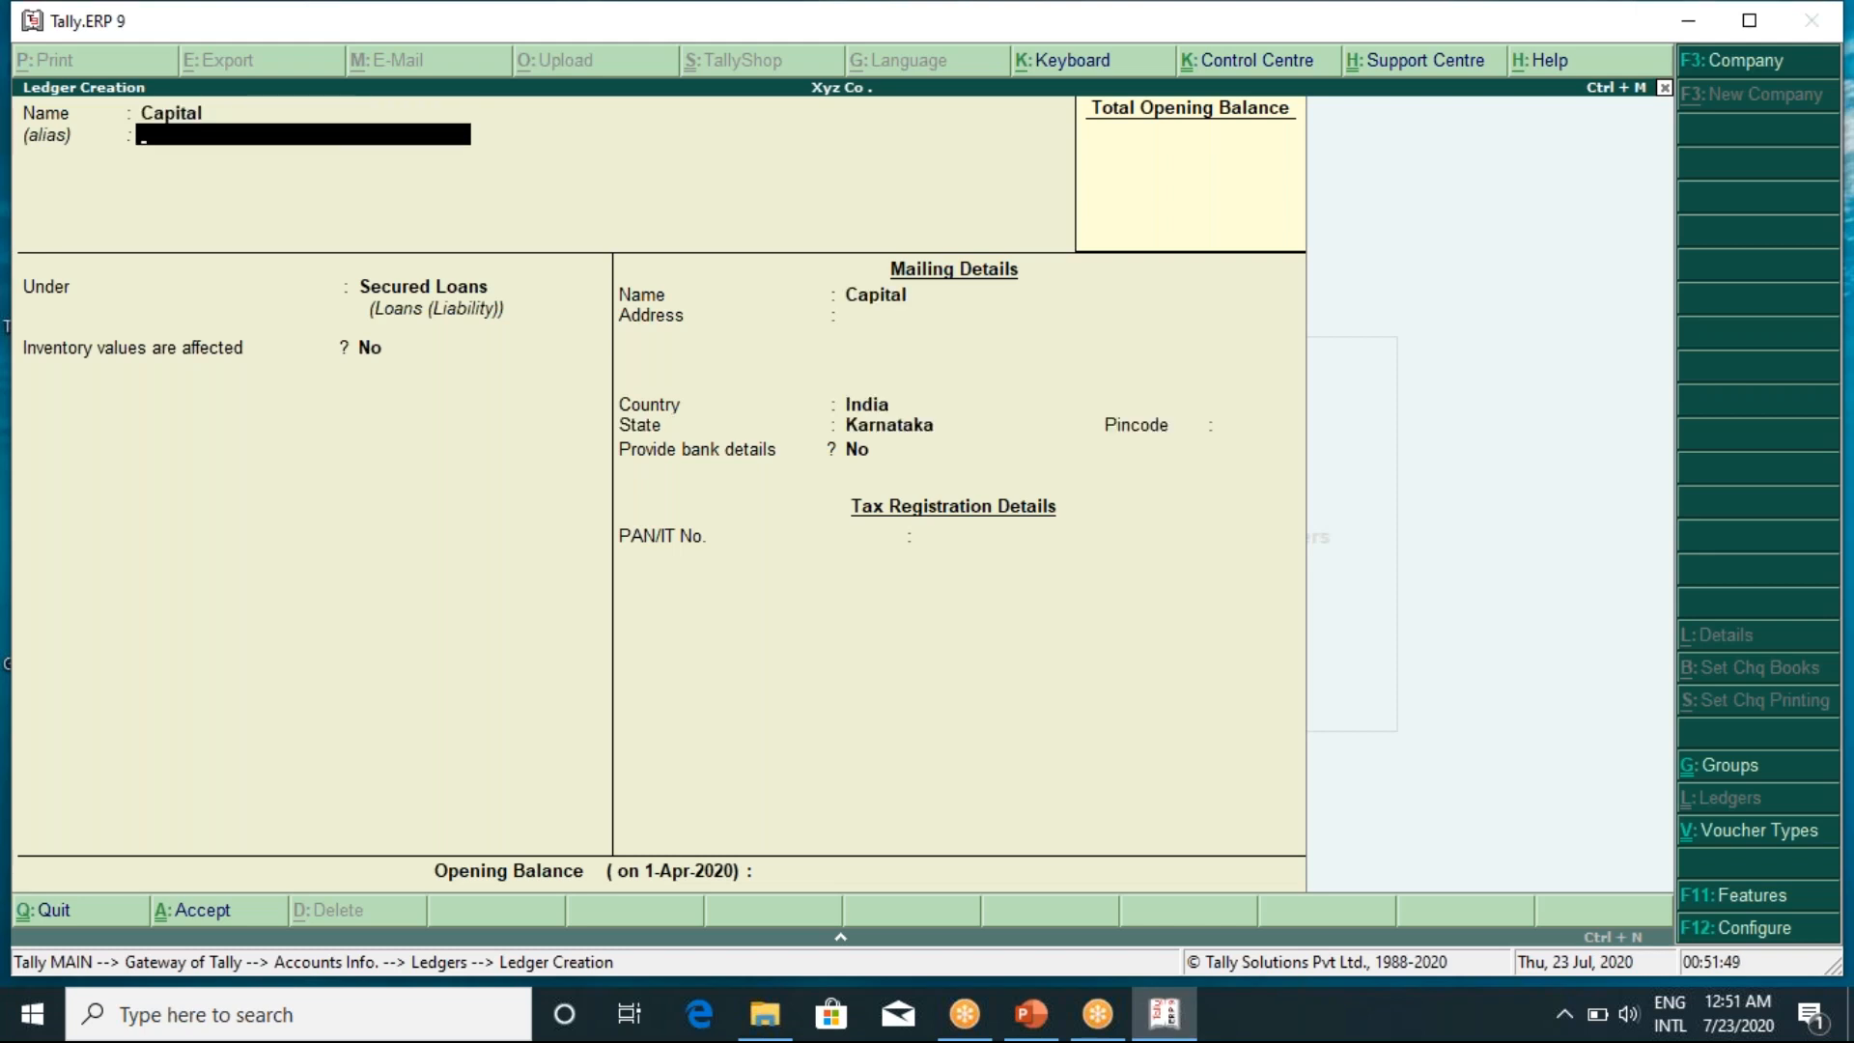
pyautogui.press('Return')
pyautogui.write('Cap')
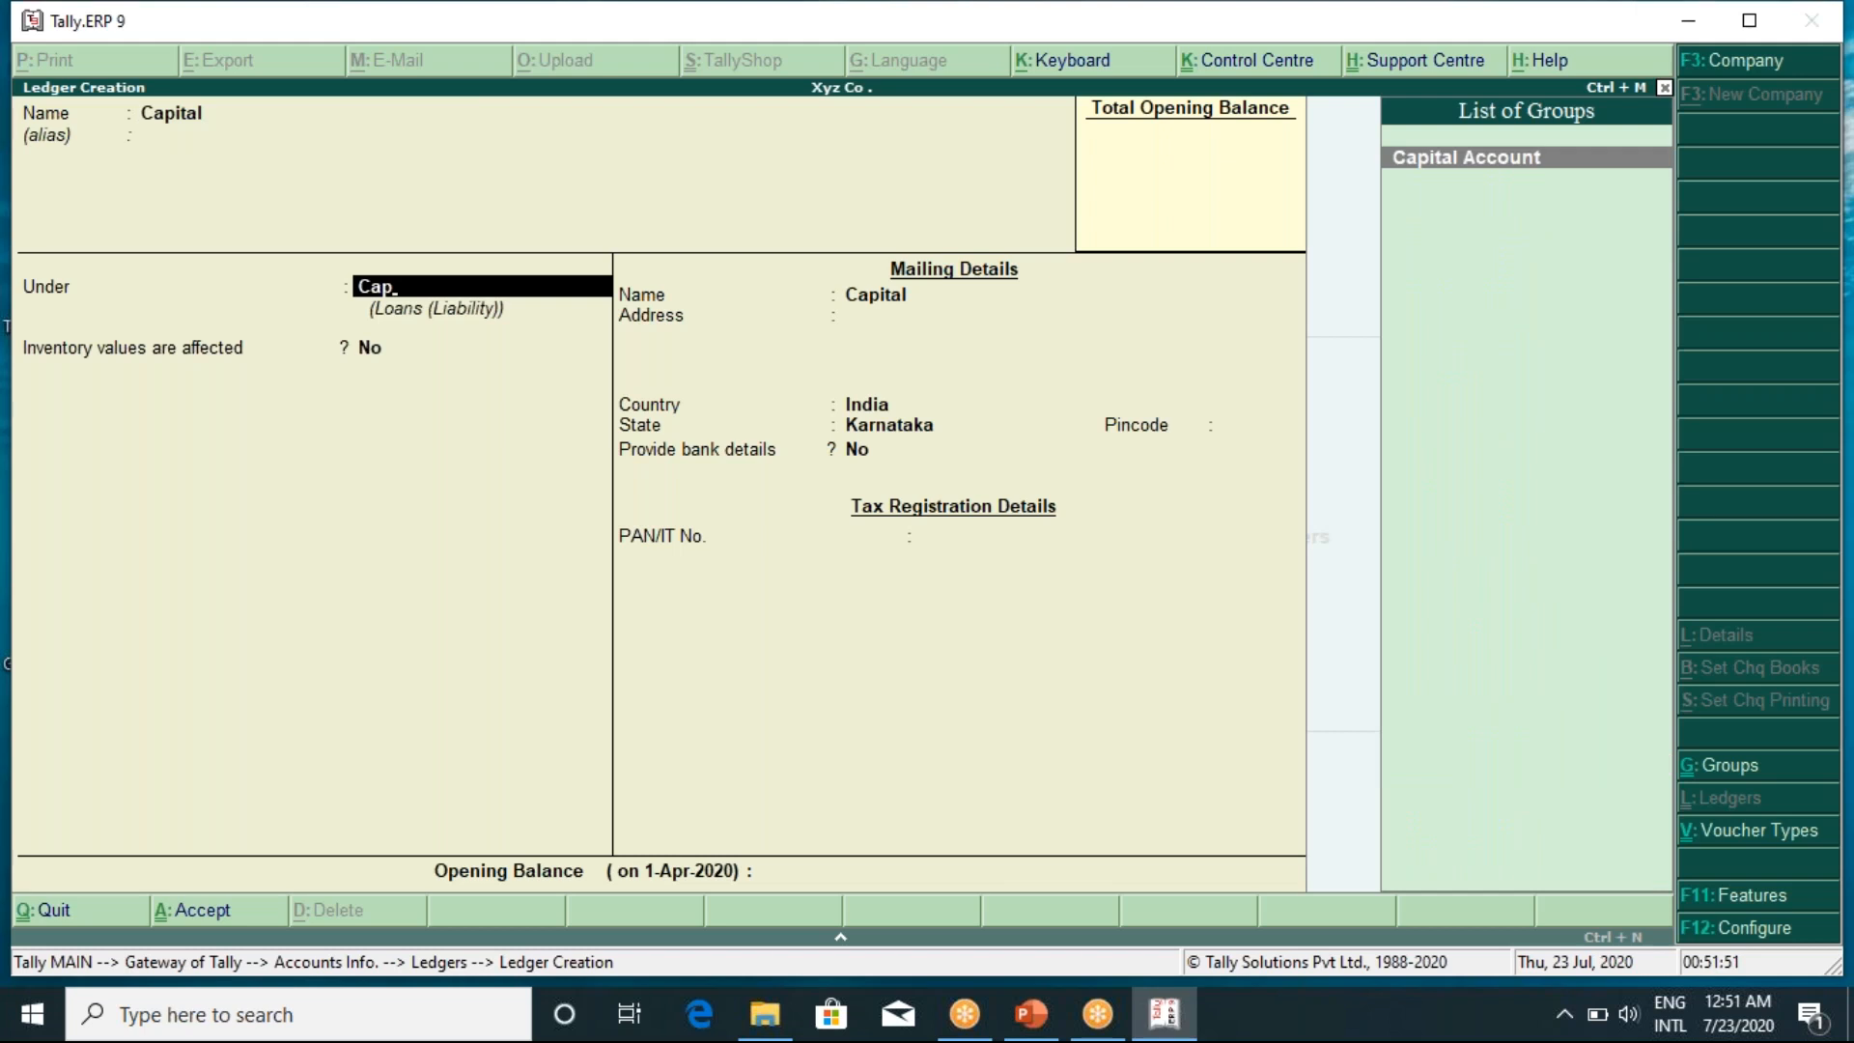
pyautogui.press('Return')
pyautogui.press('Return')
pyautogui.press('Return')
pyautogui.press('Return')
pyautogui.press('Return')
pyautogui.press('Return')
pyautogui.press('Return')
pyautogui.press('Return')
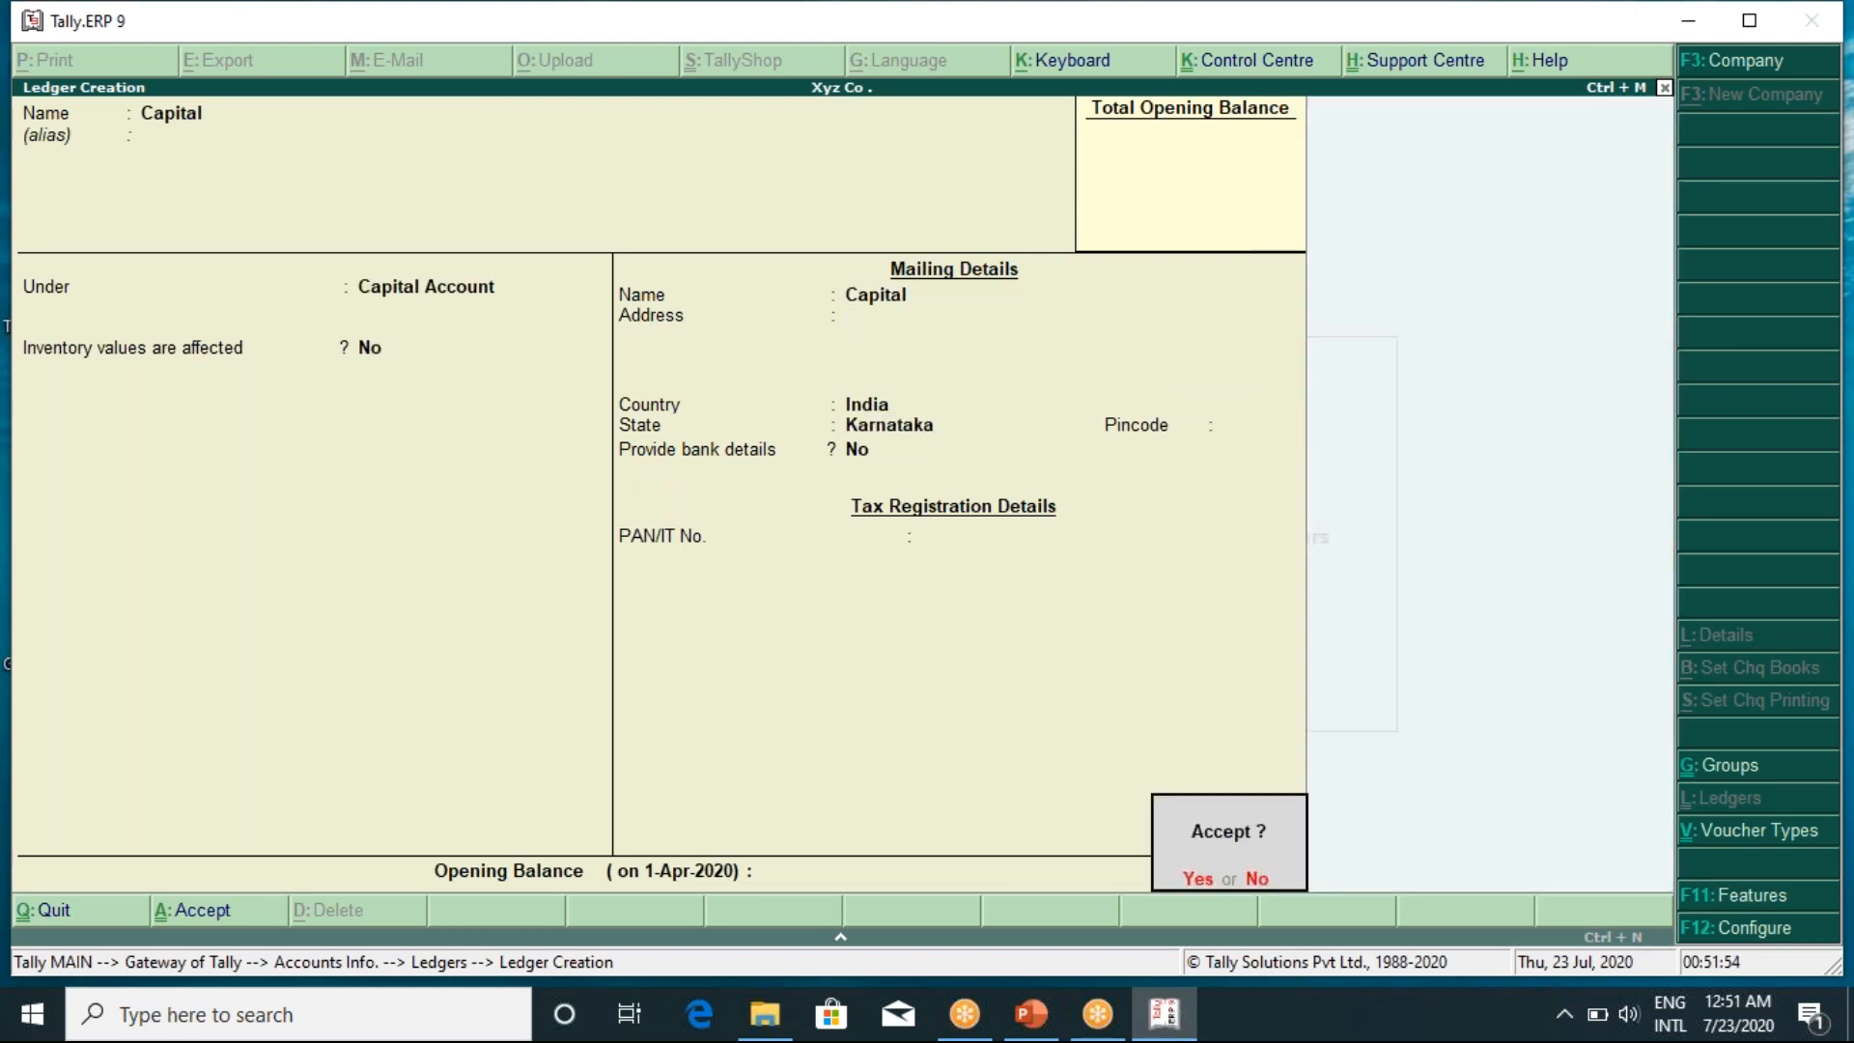
pyautogui.press('Return')
# Save a 'Drawing' ledger under Capital Account, then name the next ledger 'Cash in Hand'
pyautogui.write('Dra')
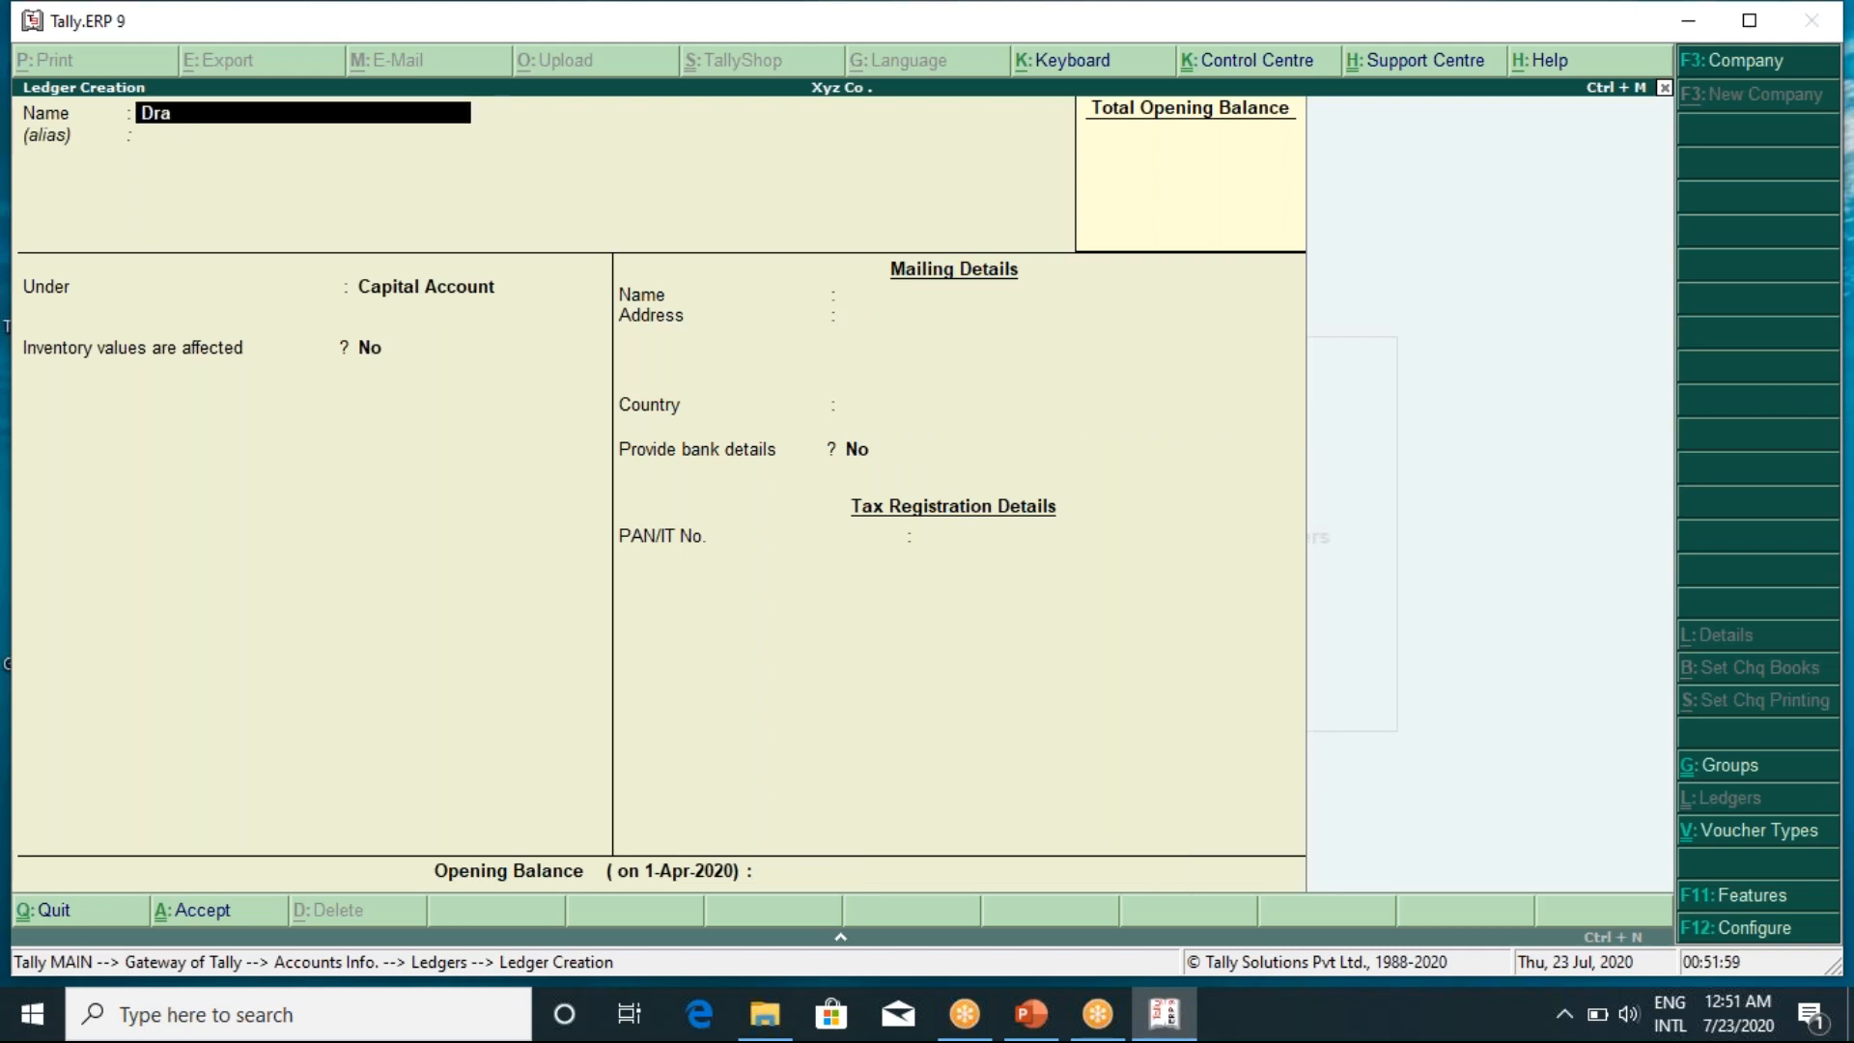
pyautogui.write('wing')
pyautogui.press('Return')
pyautogui.press('Return')
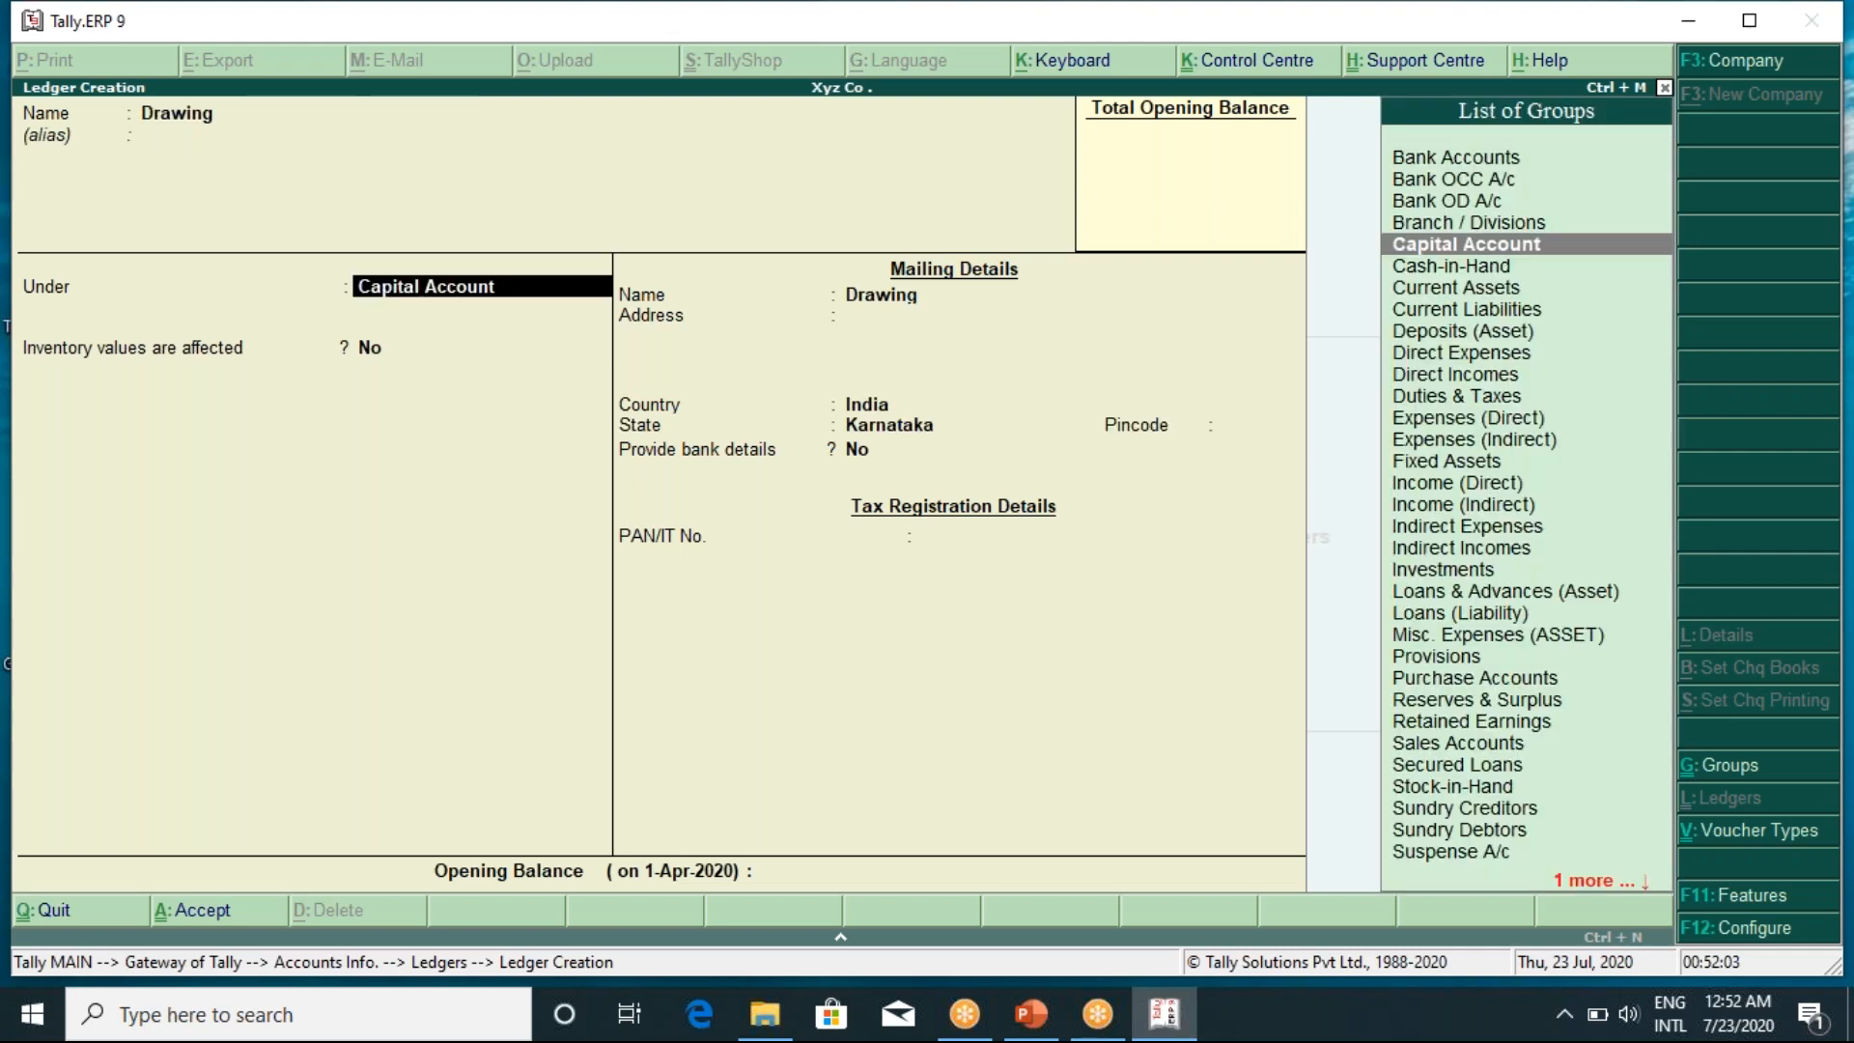
pyautogui.press('Return')
pyautogui.press('Return')
pyautogui.press('Return')
pyautogui.press('Return')
pyautogui.press('Return')
pyautogui.press('Return')
pyautogui.press('Return')
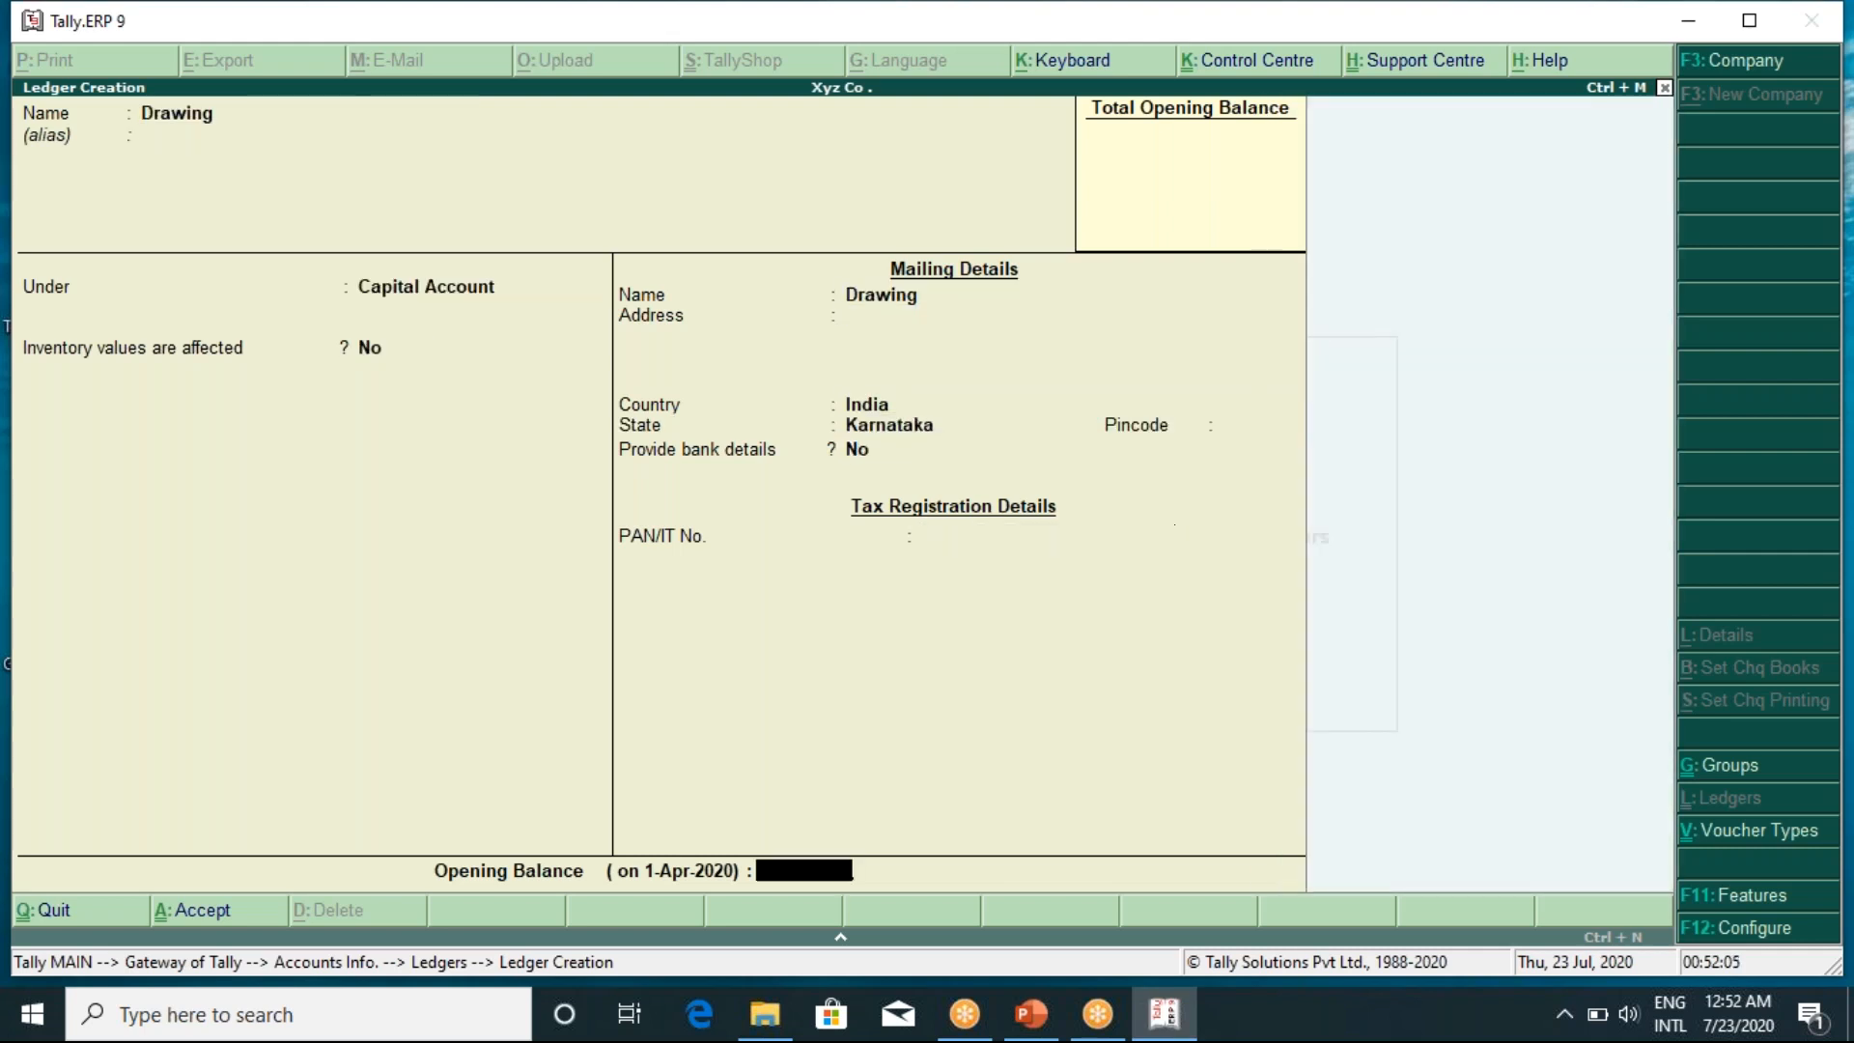
pyautogui.press('Return')
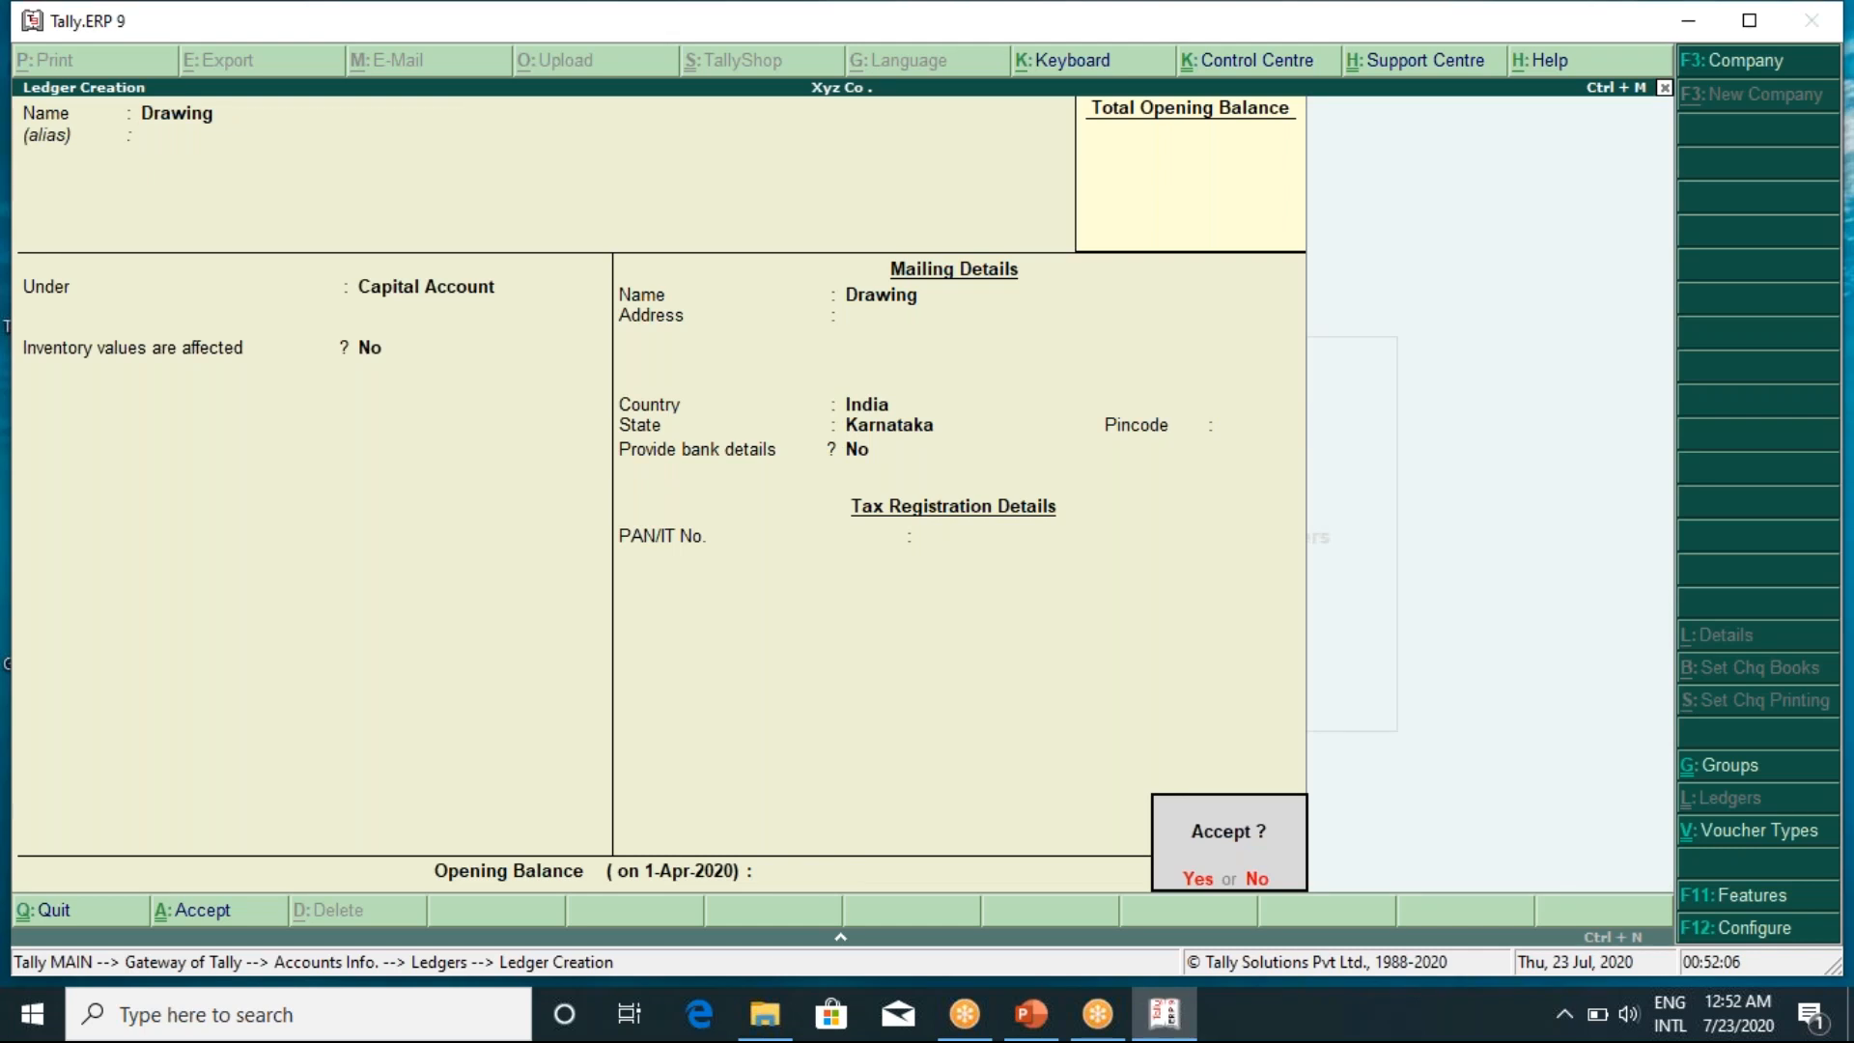
pyautogui.press('Return')
pyautogui.write('Cas')
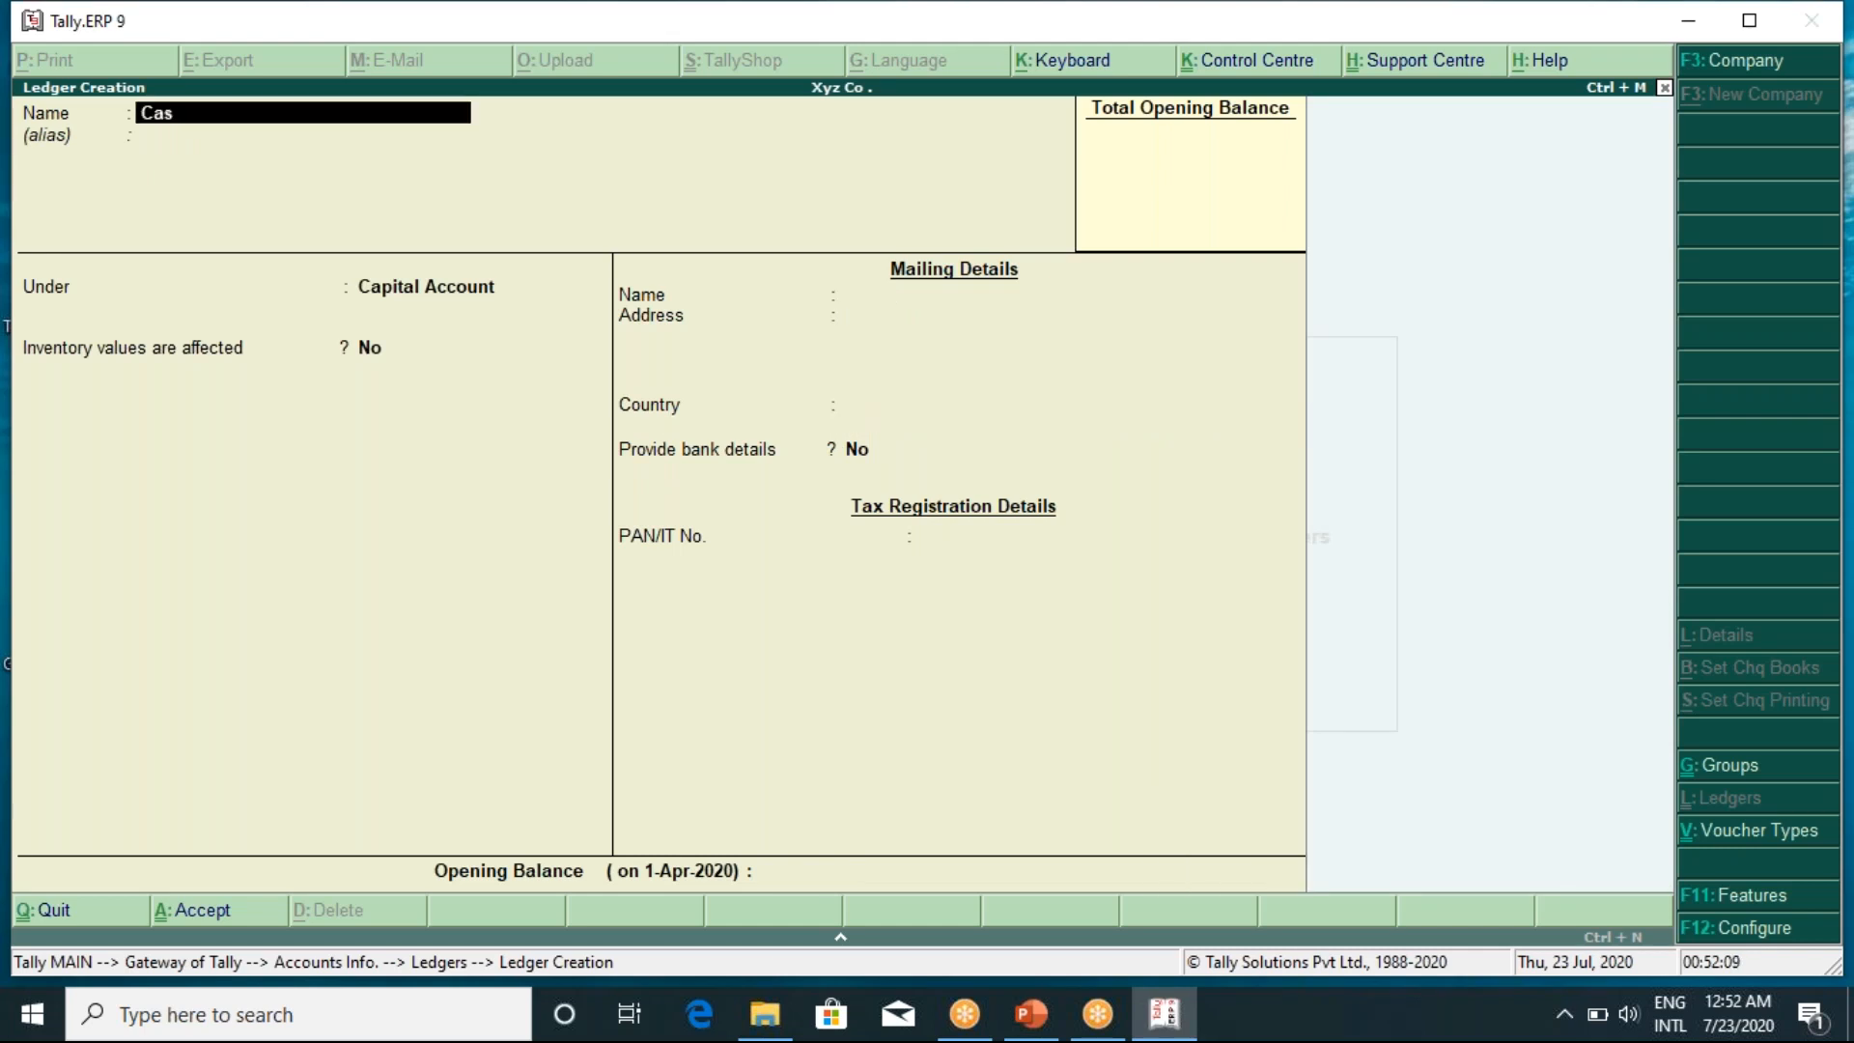
pyautogui.write('h in Hand')
# Put the Cash in Hand ledger under the Cash-in-Hand group and save it
pyautogui.press('Return')
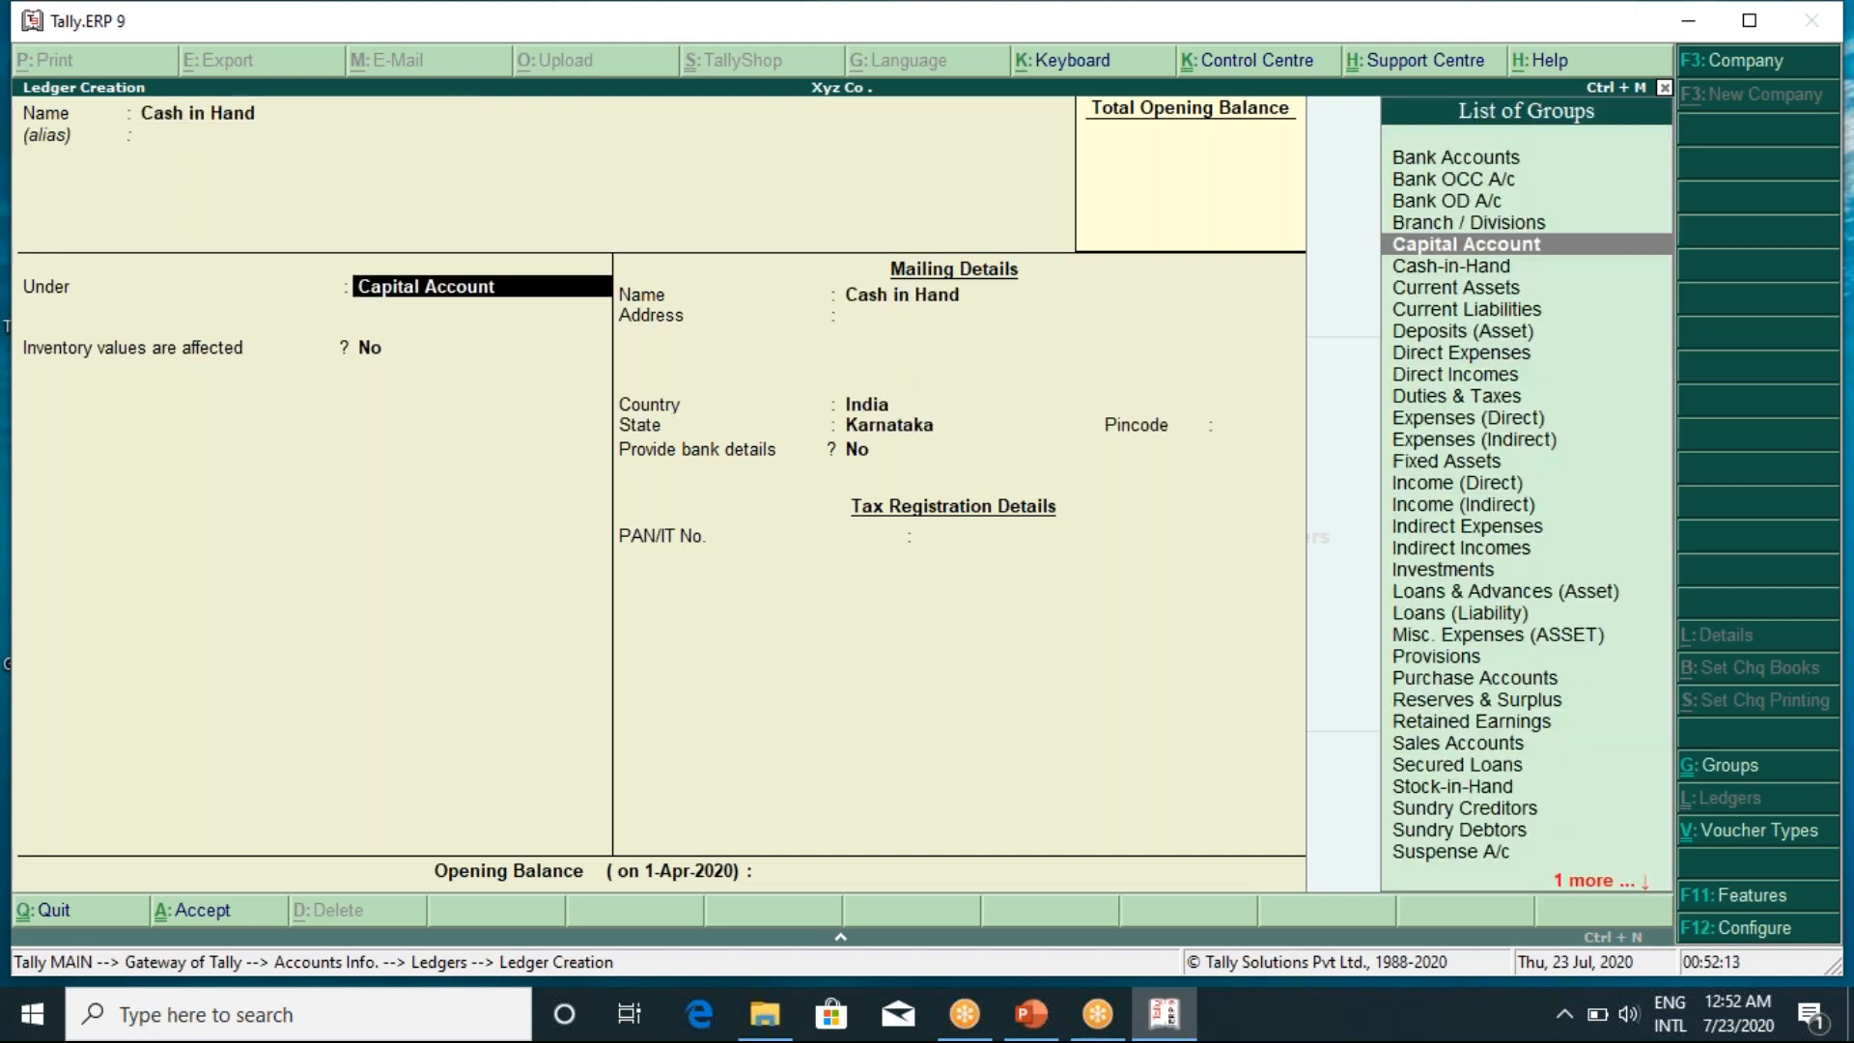
pyautogui.write('C')
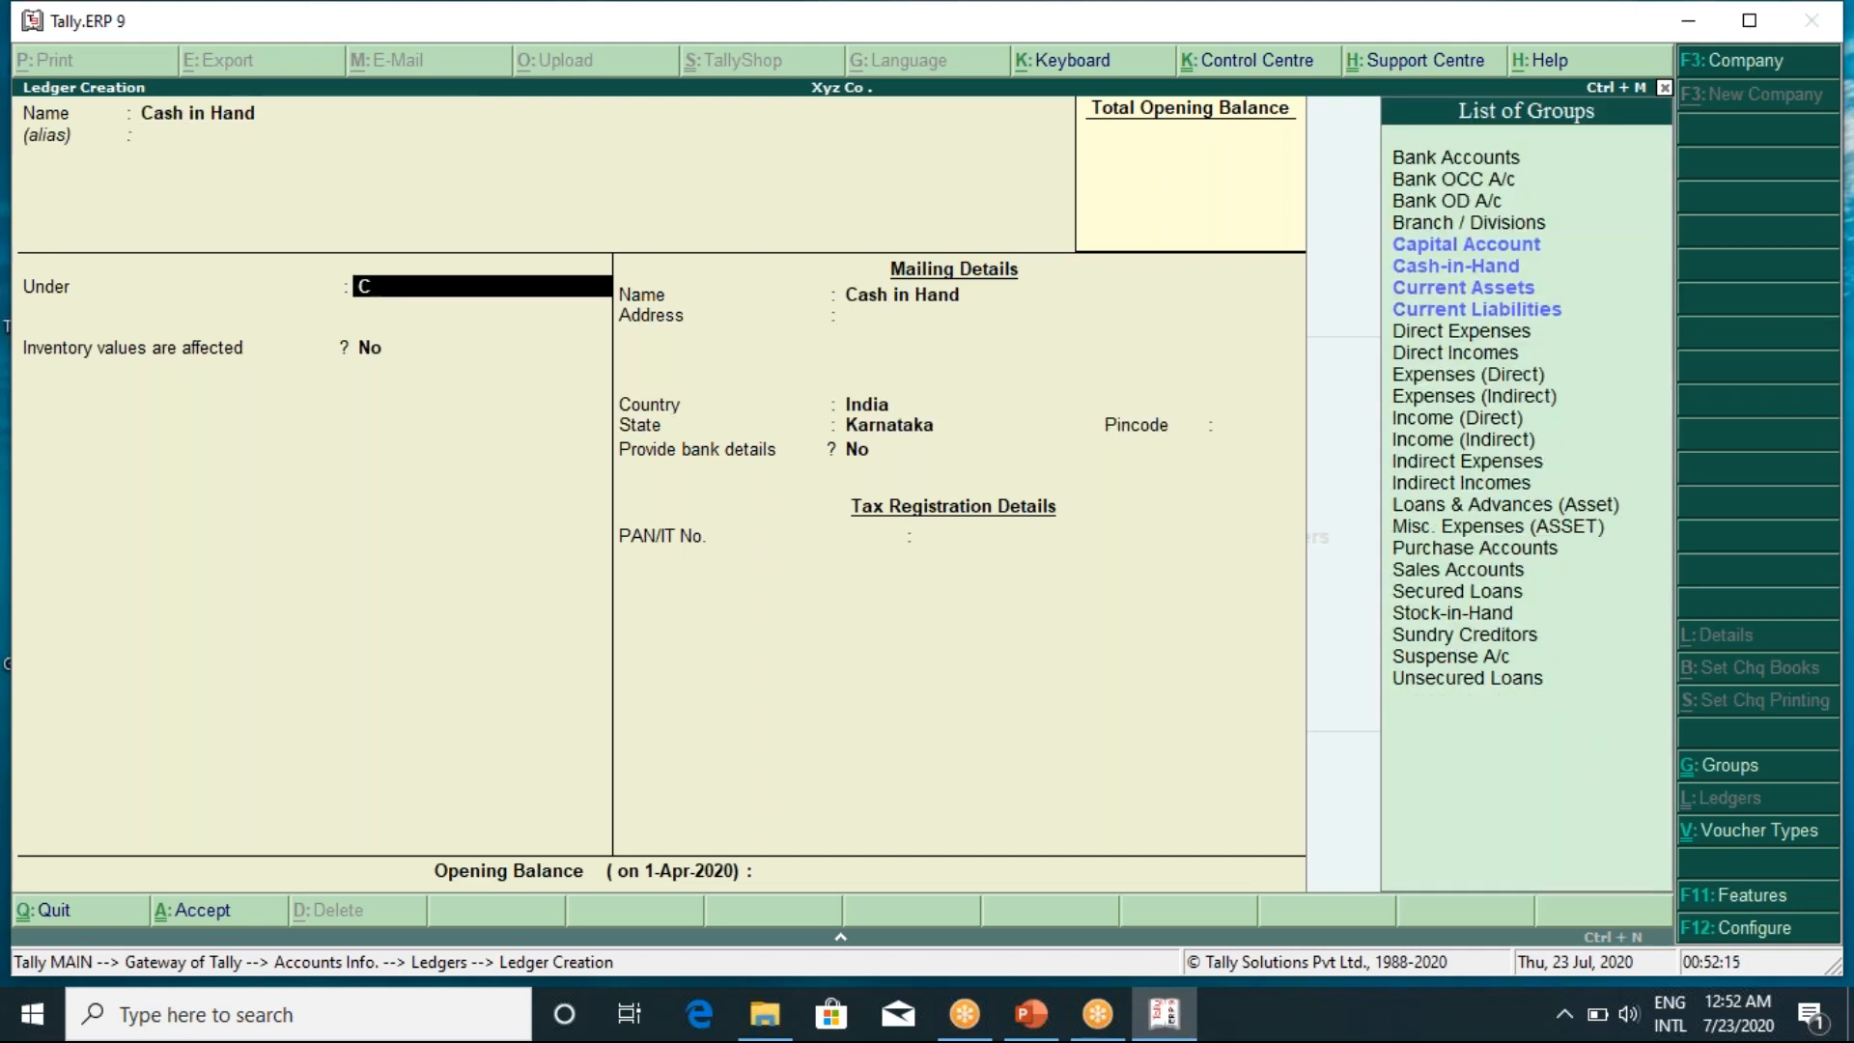
pyautogui.press('Down')
pyautogui.press('Return')
pyautogui.press('Return')
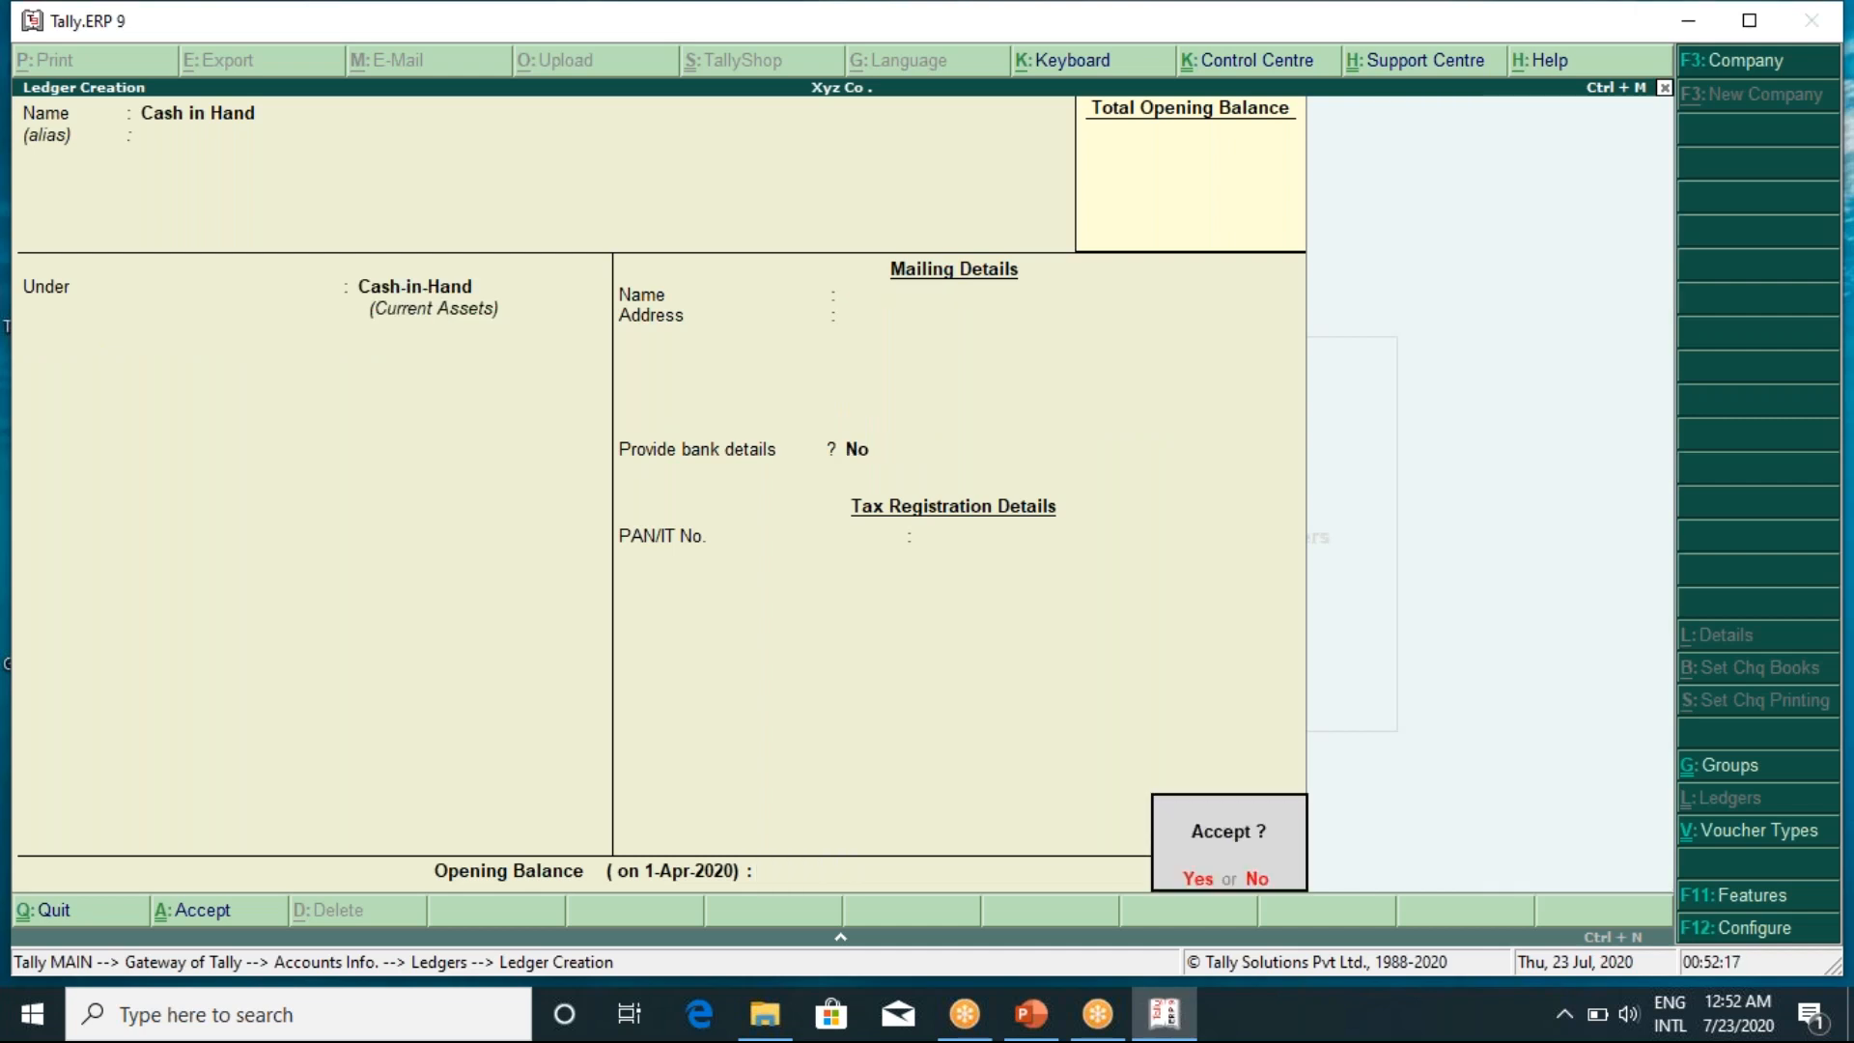
pyautogui.press('Return')
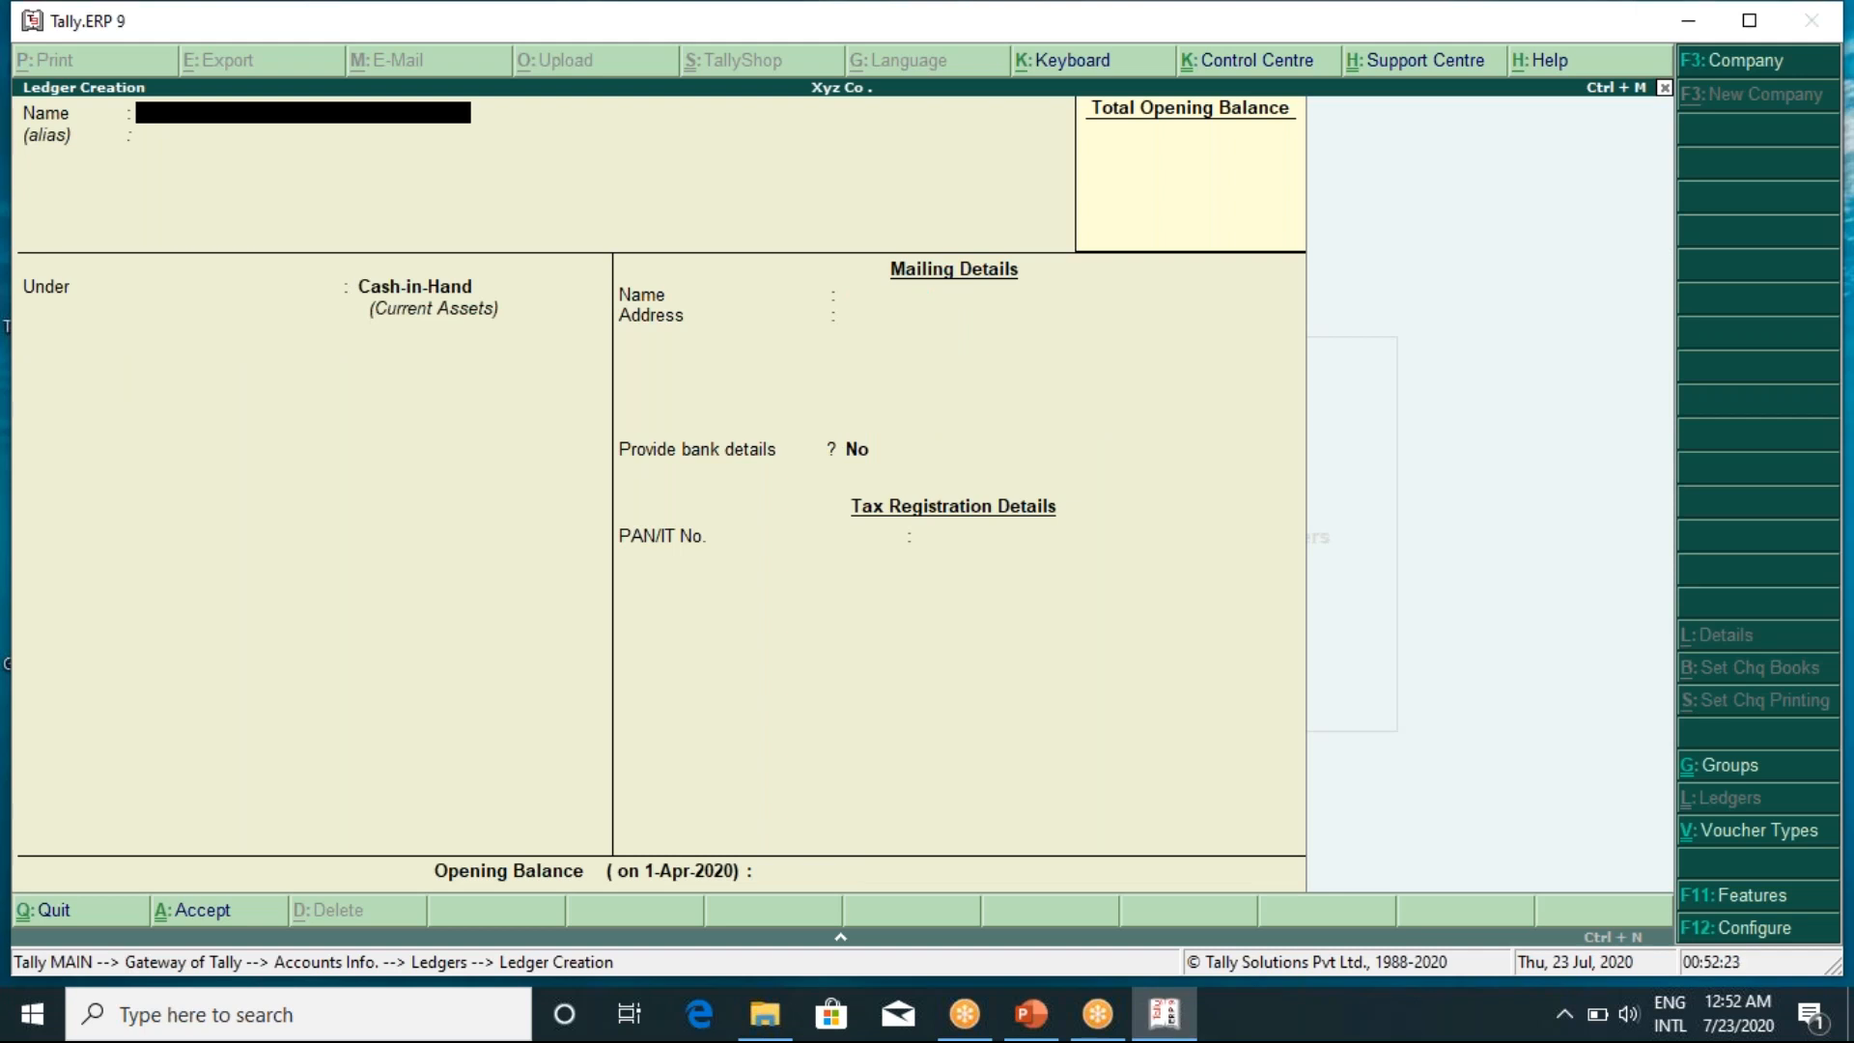
# Create and save a 'Bills Receivable' ledger under Current Assets
pyautogui.write('Bills Receivable')
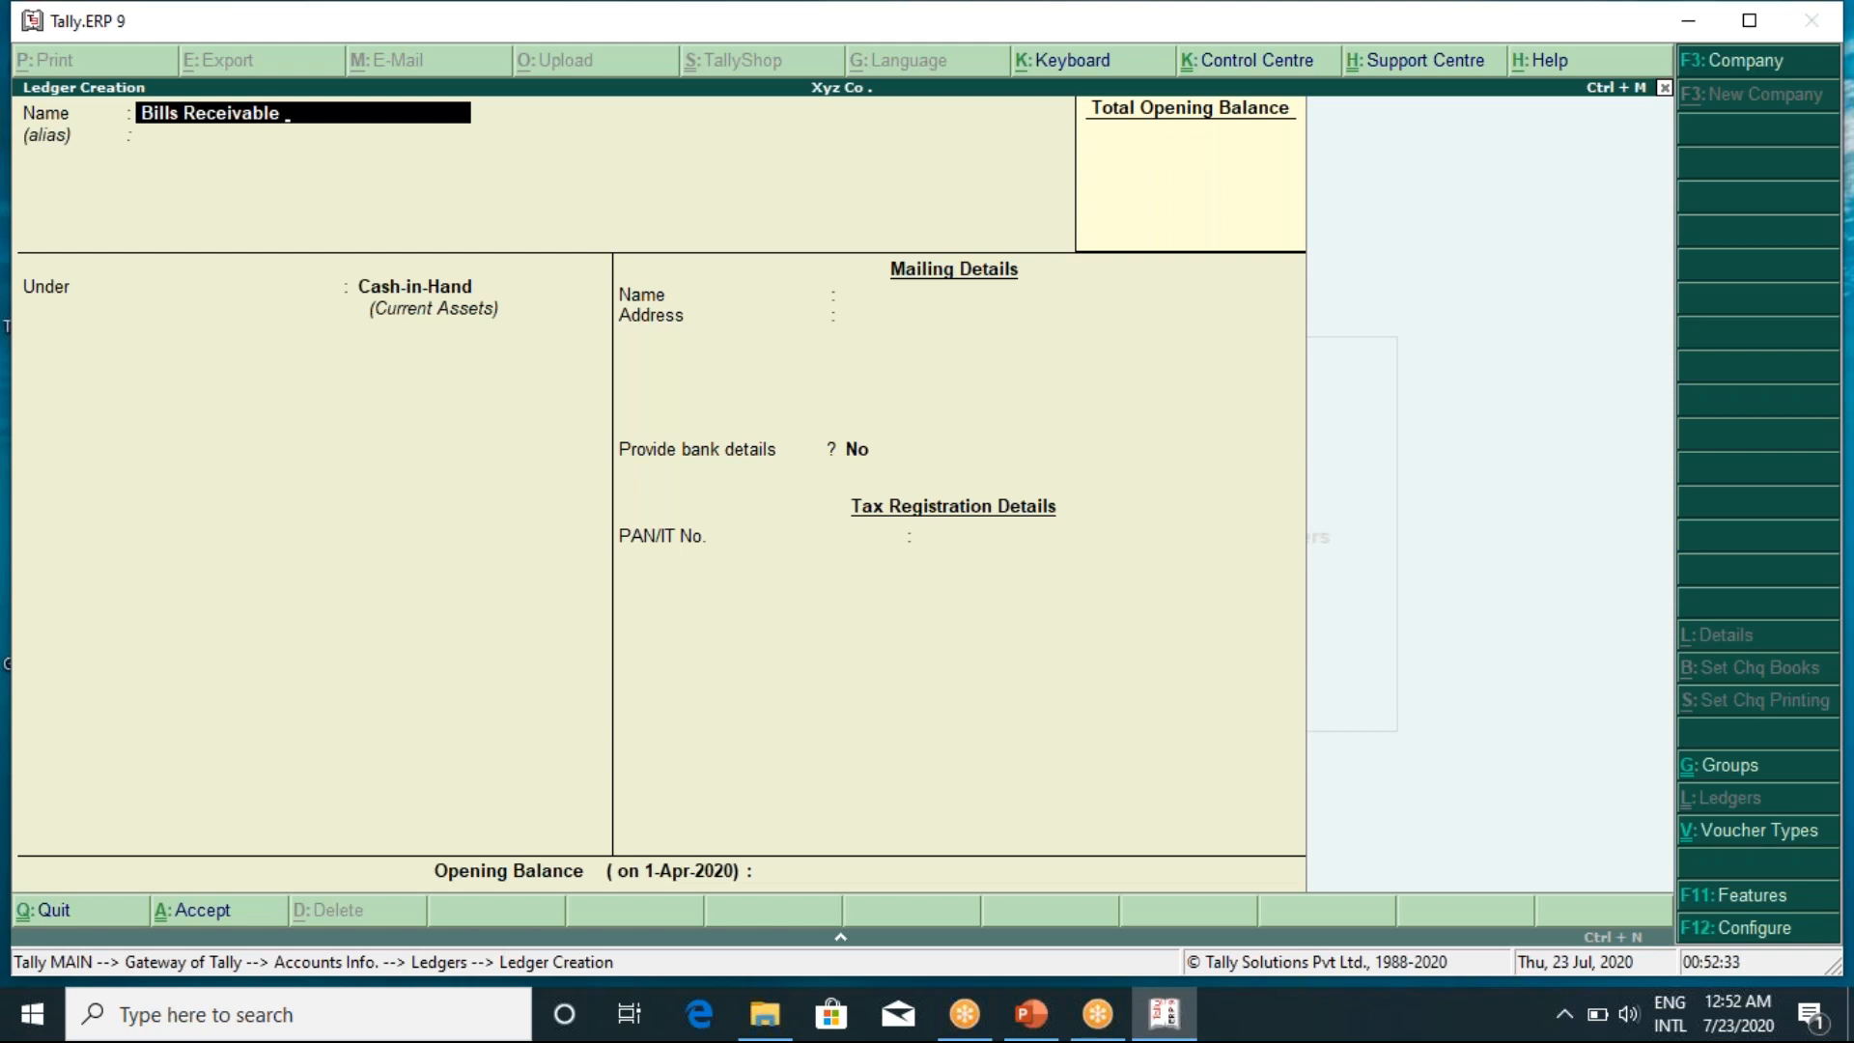
pyautogui.press('Return')
pyautogui.press('Return')
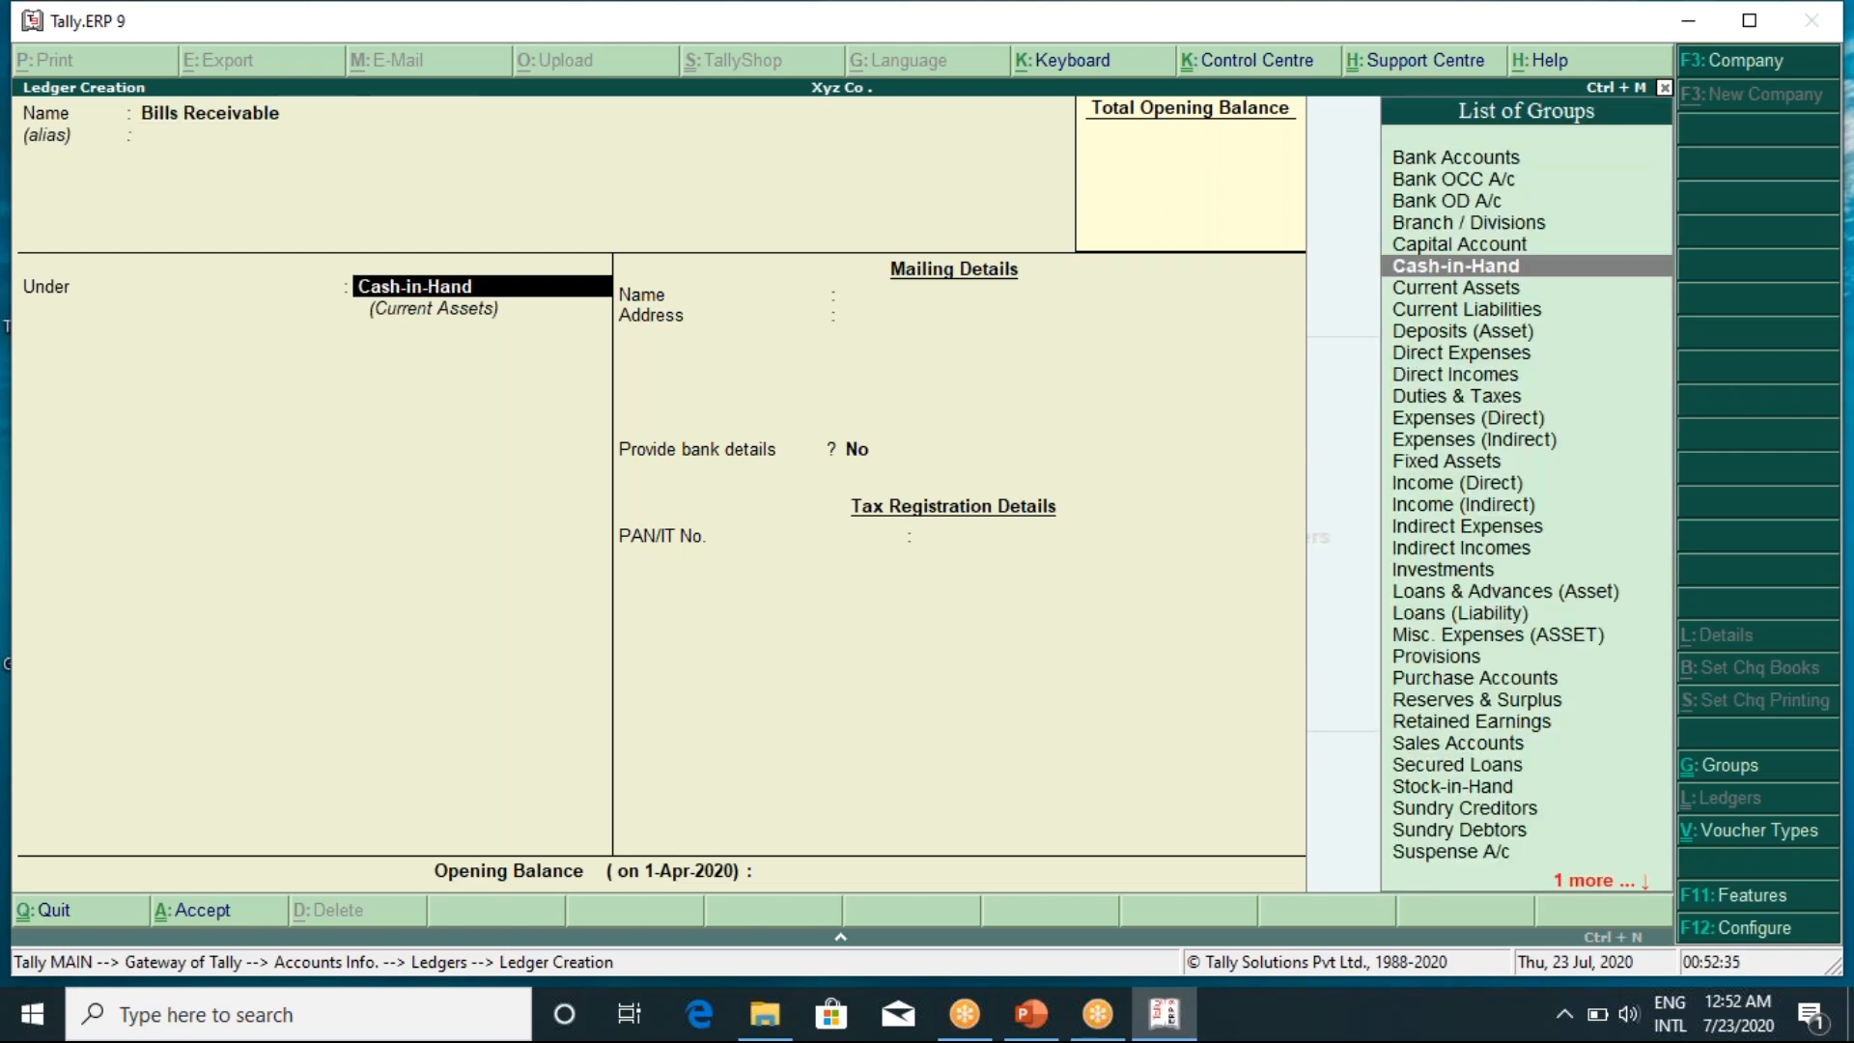
pyautogui.write('Cu')
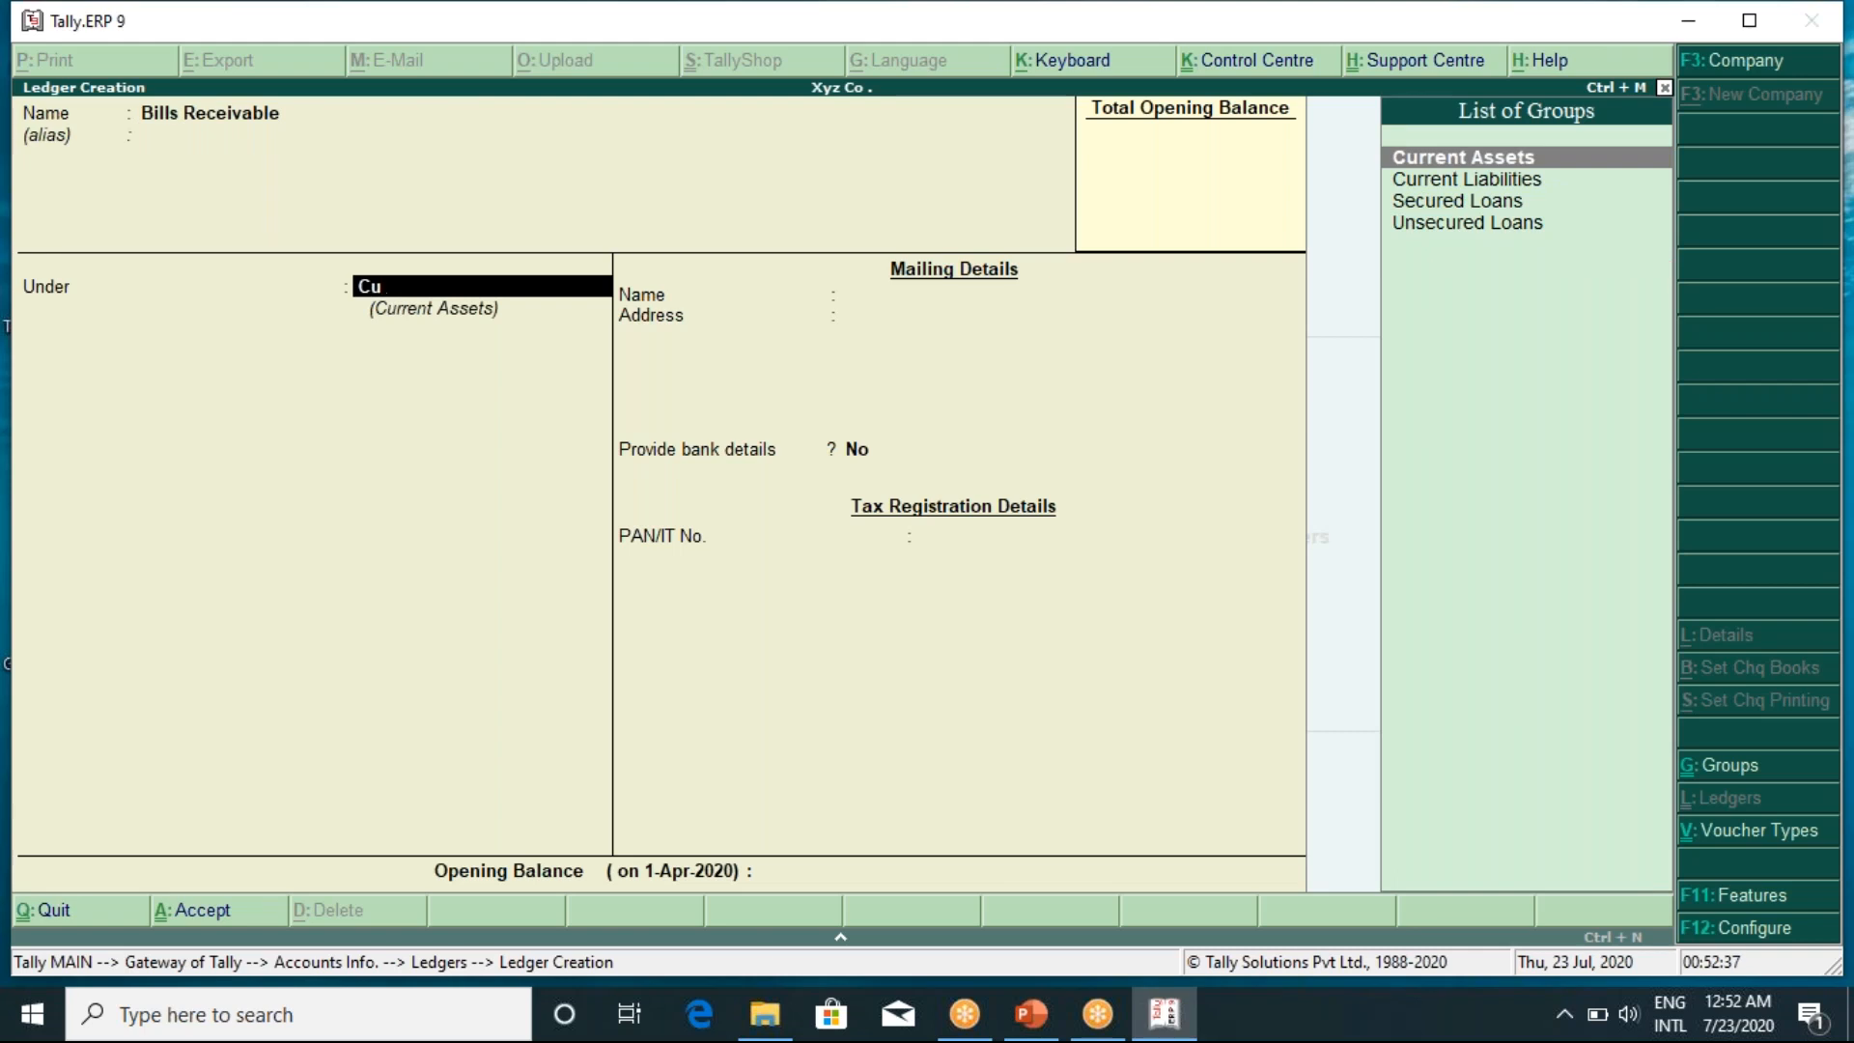
pyautogui.press('Return')
pyautogui.press('Return')
pyautogui.press('Return')
pyautogui.press('Return')
pyautogui.press('Return')
pyautogui.press('Return')
pyautogui.press('Return')
pyautogui.press('Return')
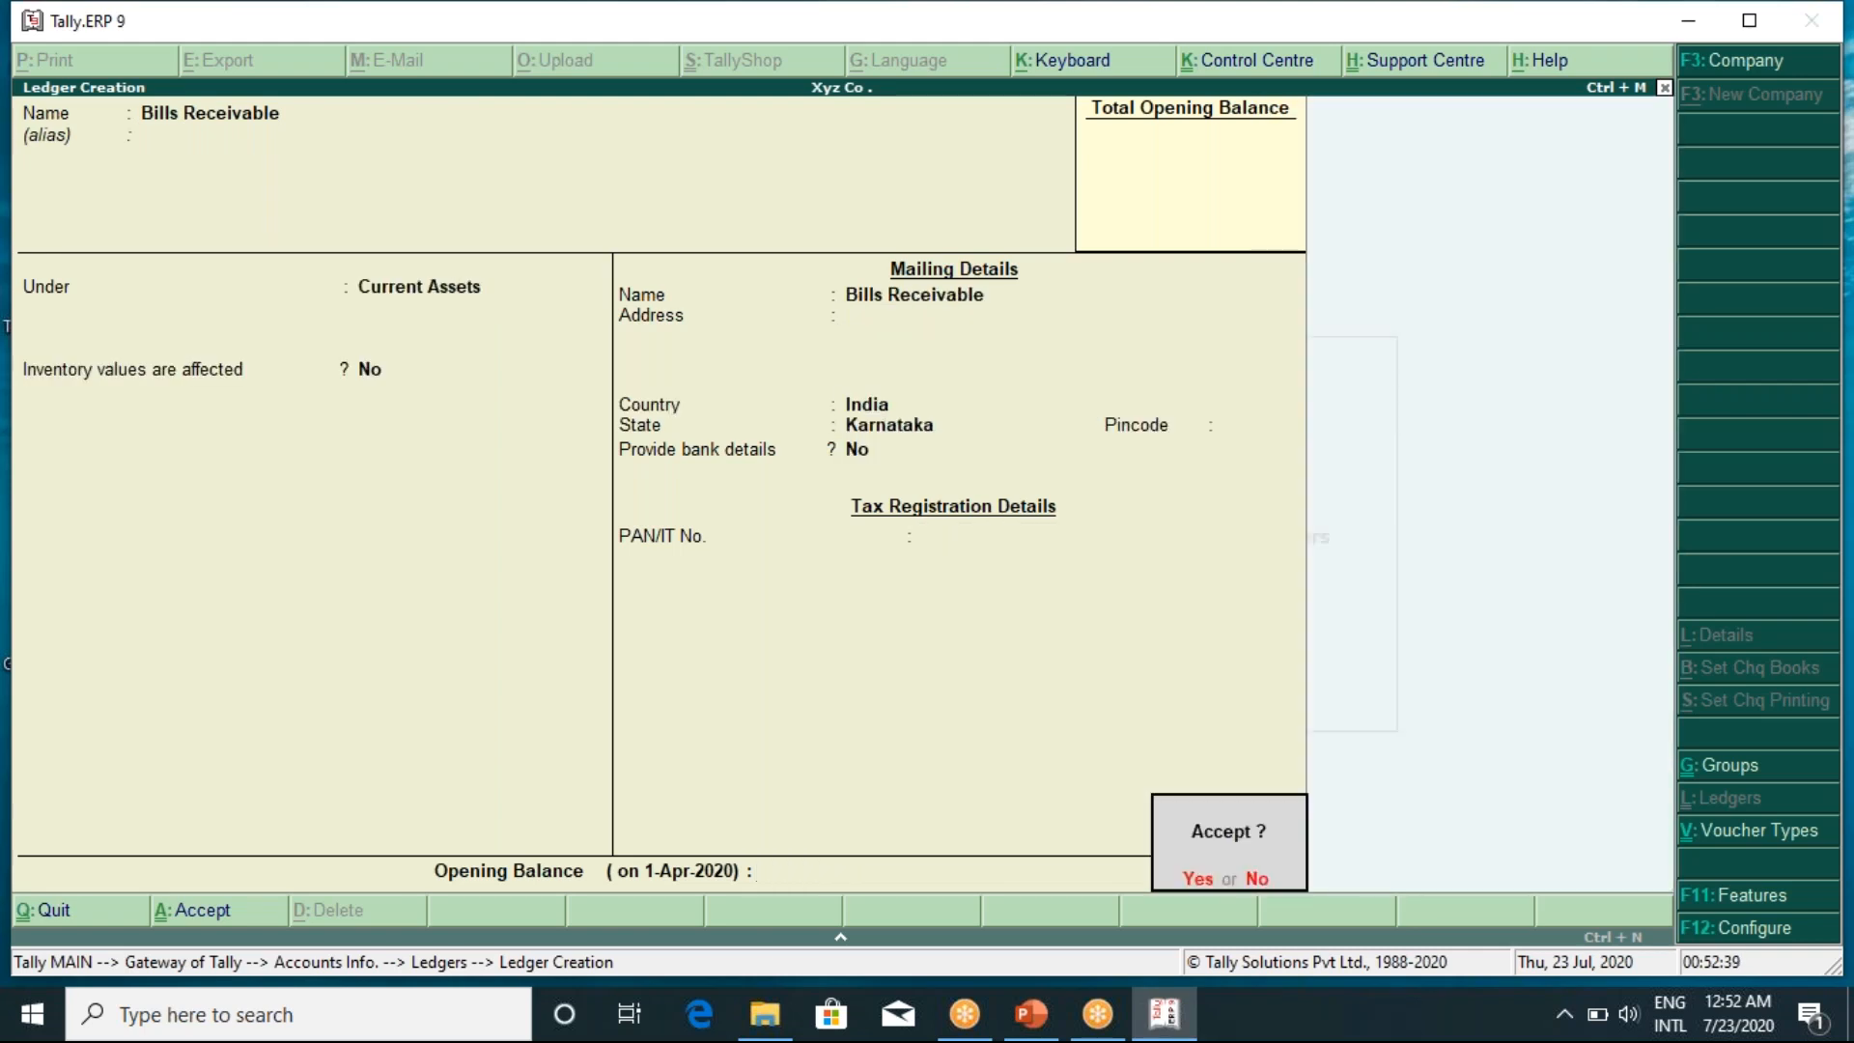
pyautogui.press('Return')
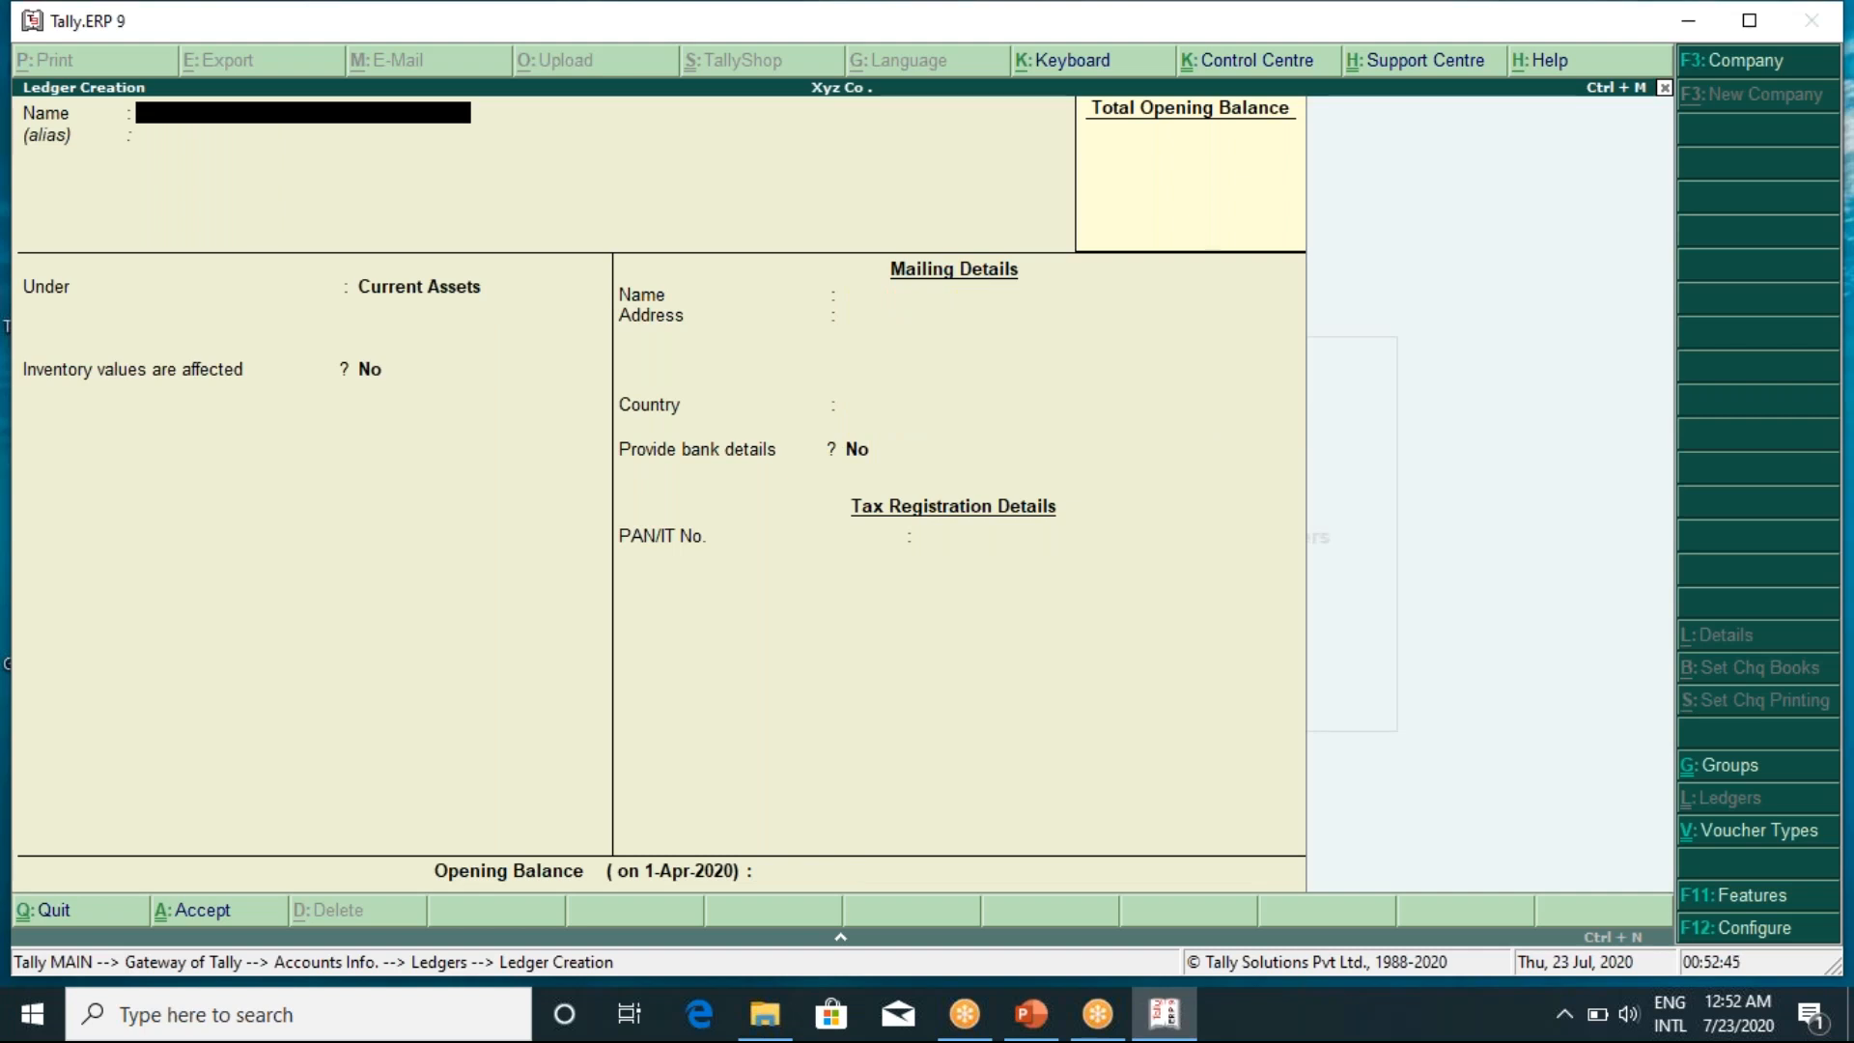
# Create and save an 'FD in Bank' ledger under Deposits (Asset)
pyautogui.write('FD in Bank')
pyautogui.press('Return')
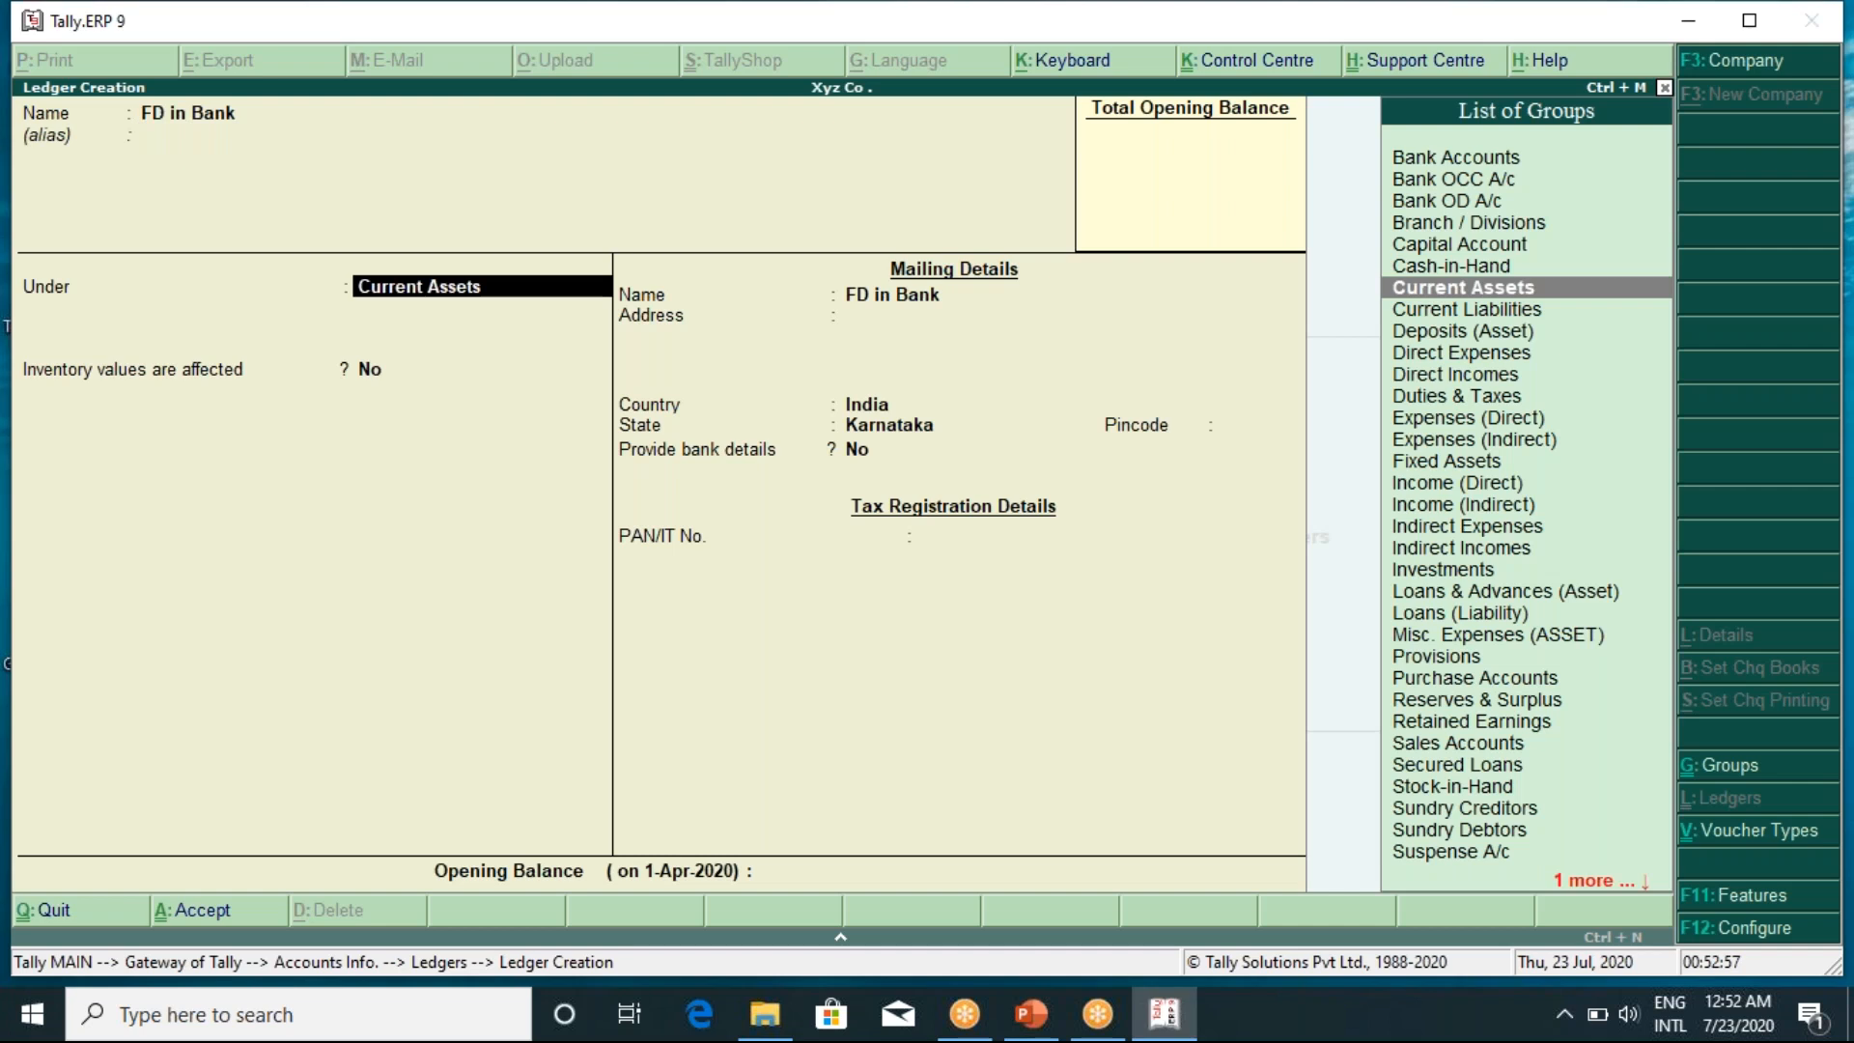
pyautogui.press('Down')
pyautogui.press('Down')
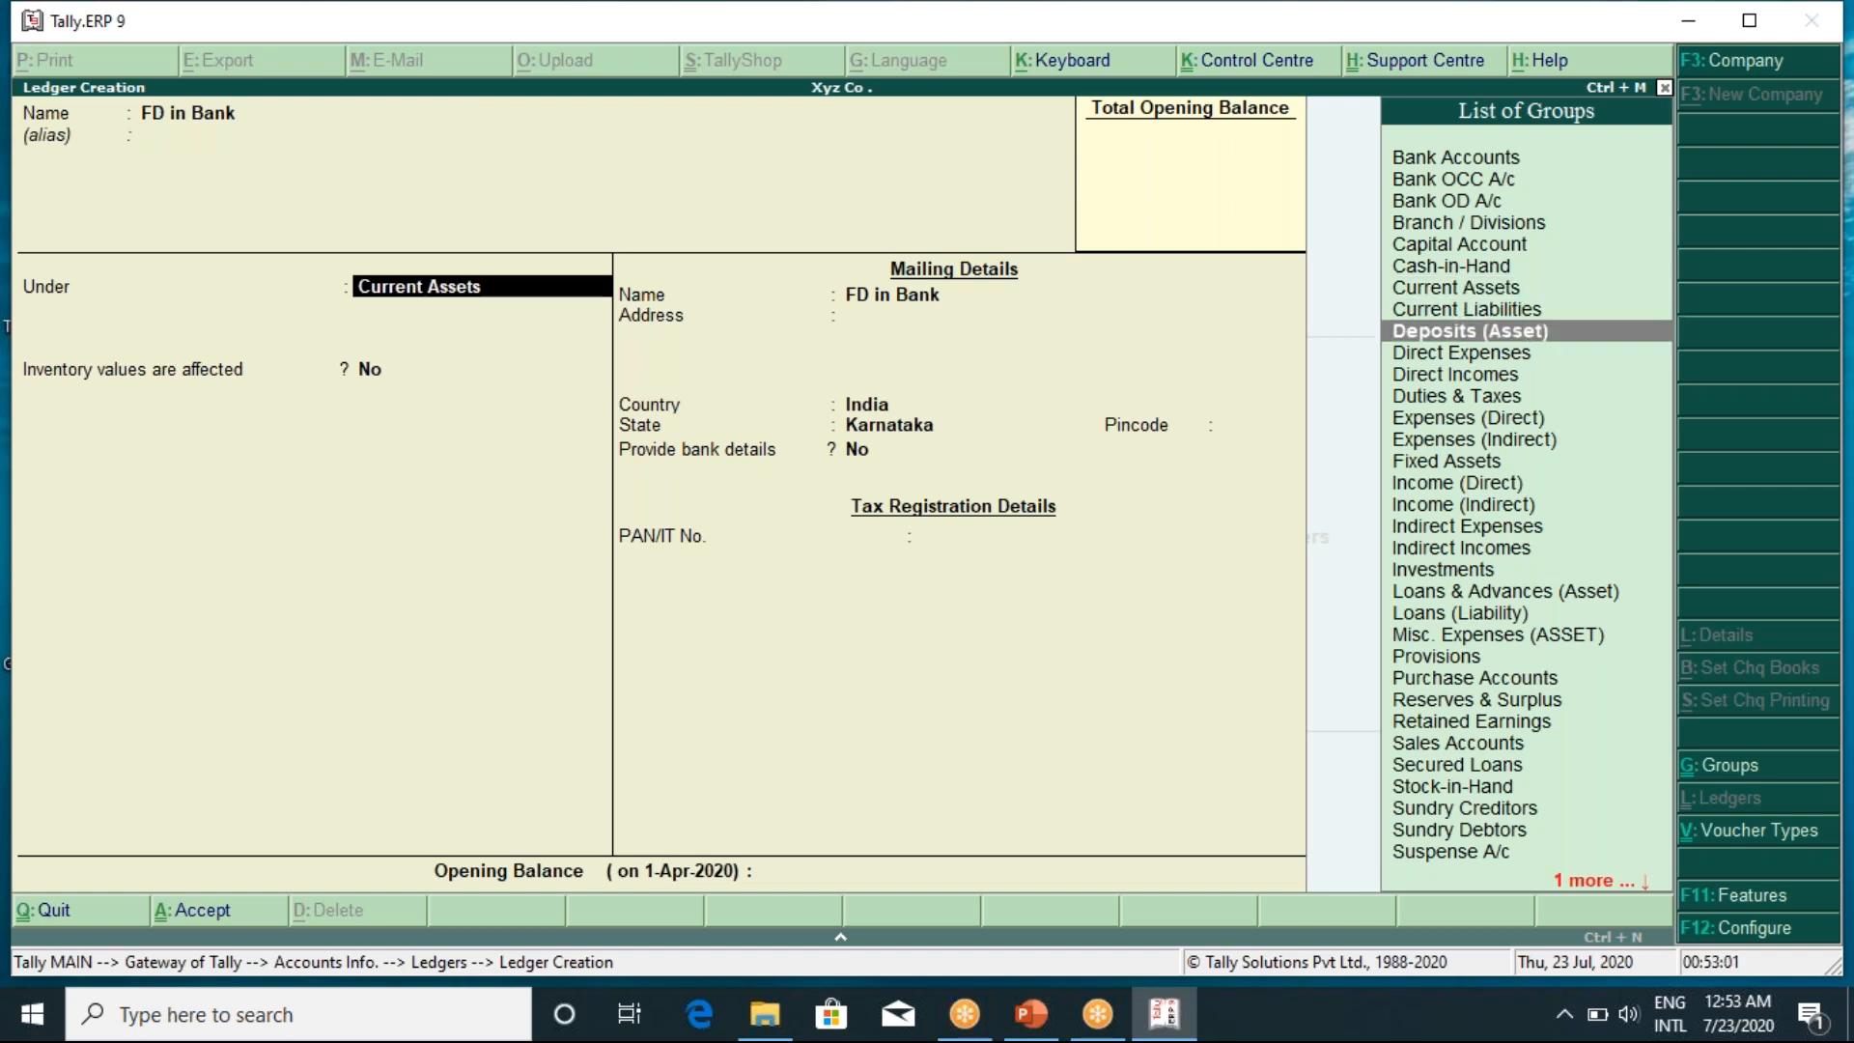
pyautogui.press('Return')
pyautogui.press('Return')
pyautogui.press('Return')
pyautogui.press('Return')
pyautogui.press('Return')
pyautogui.press('Return')
pyautogui.press('Return')
pyautogui.press('Return')
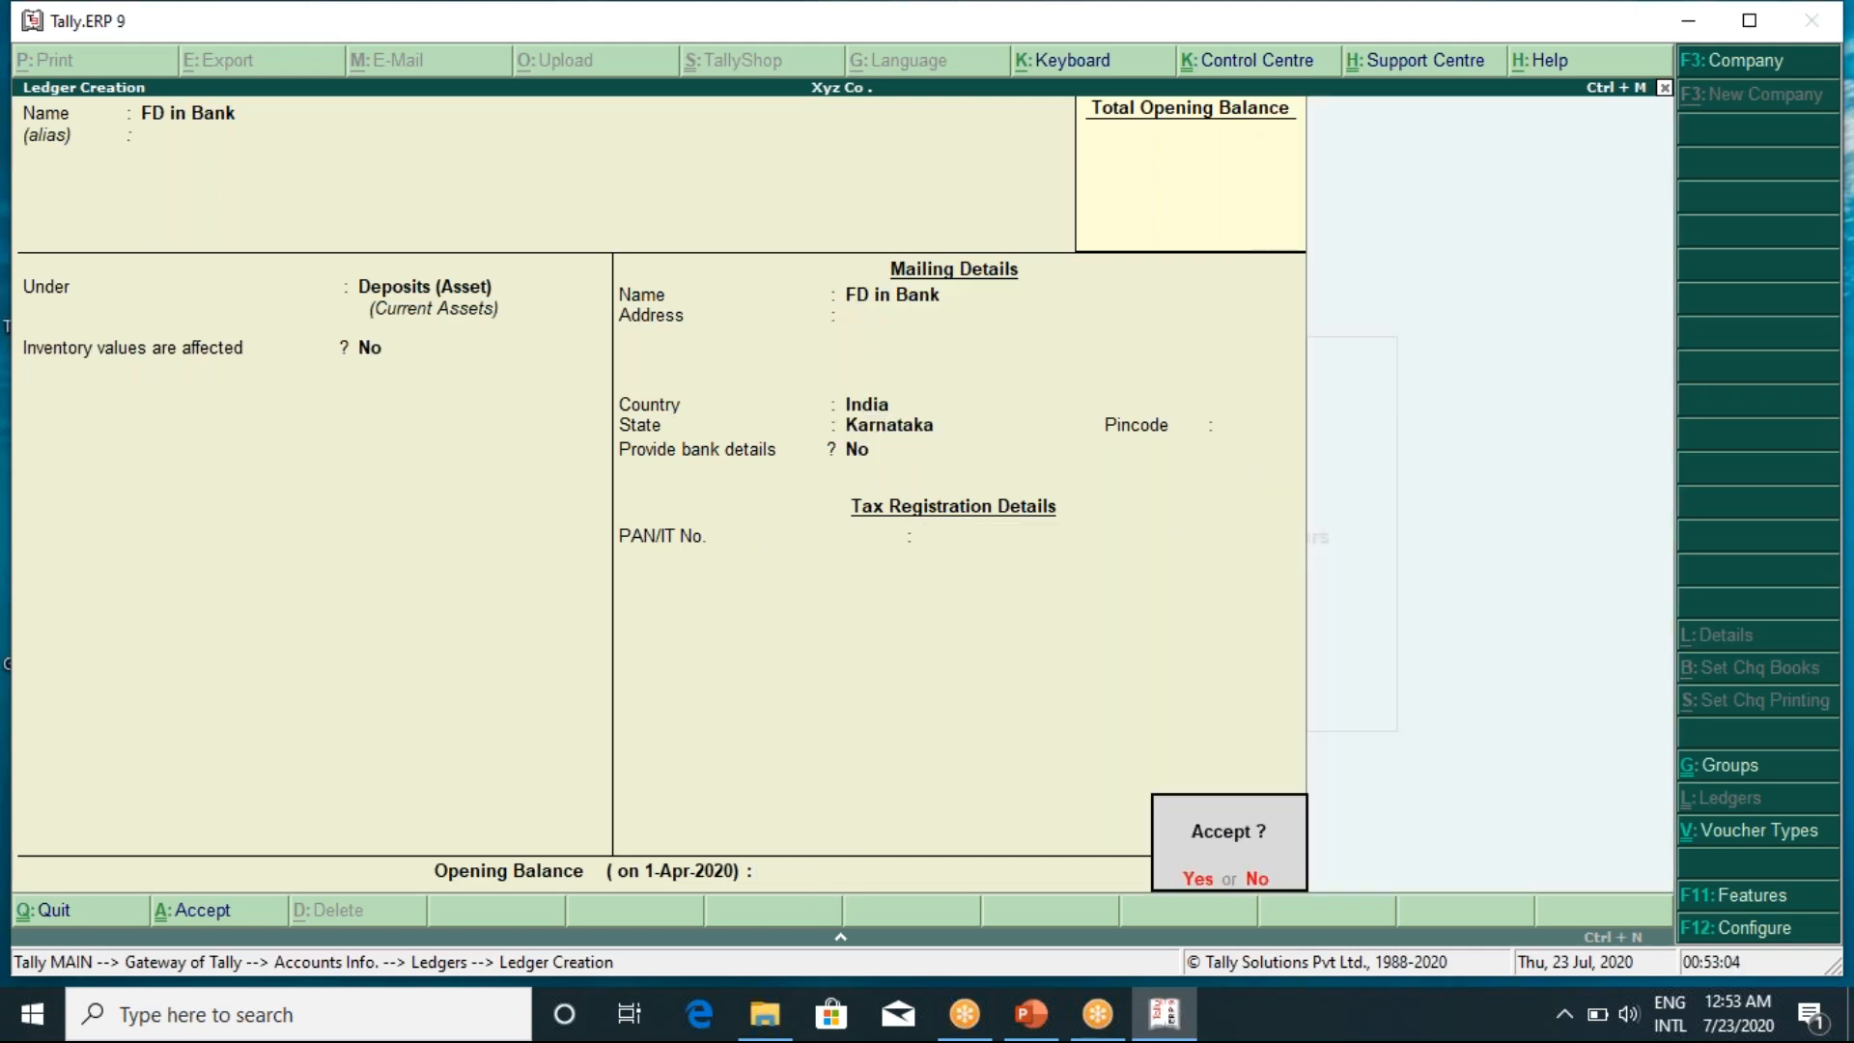
pyautogui.press('Return')
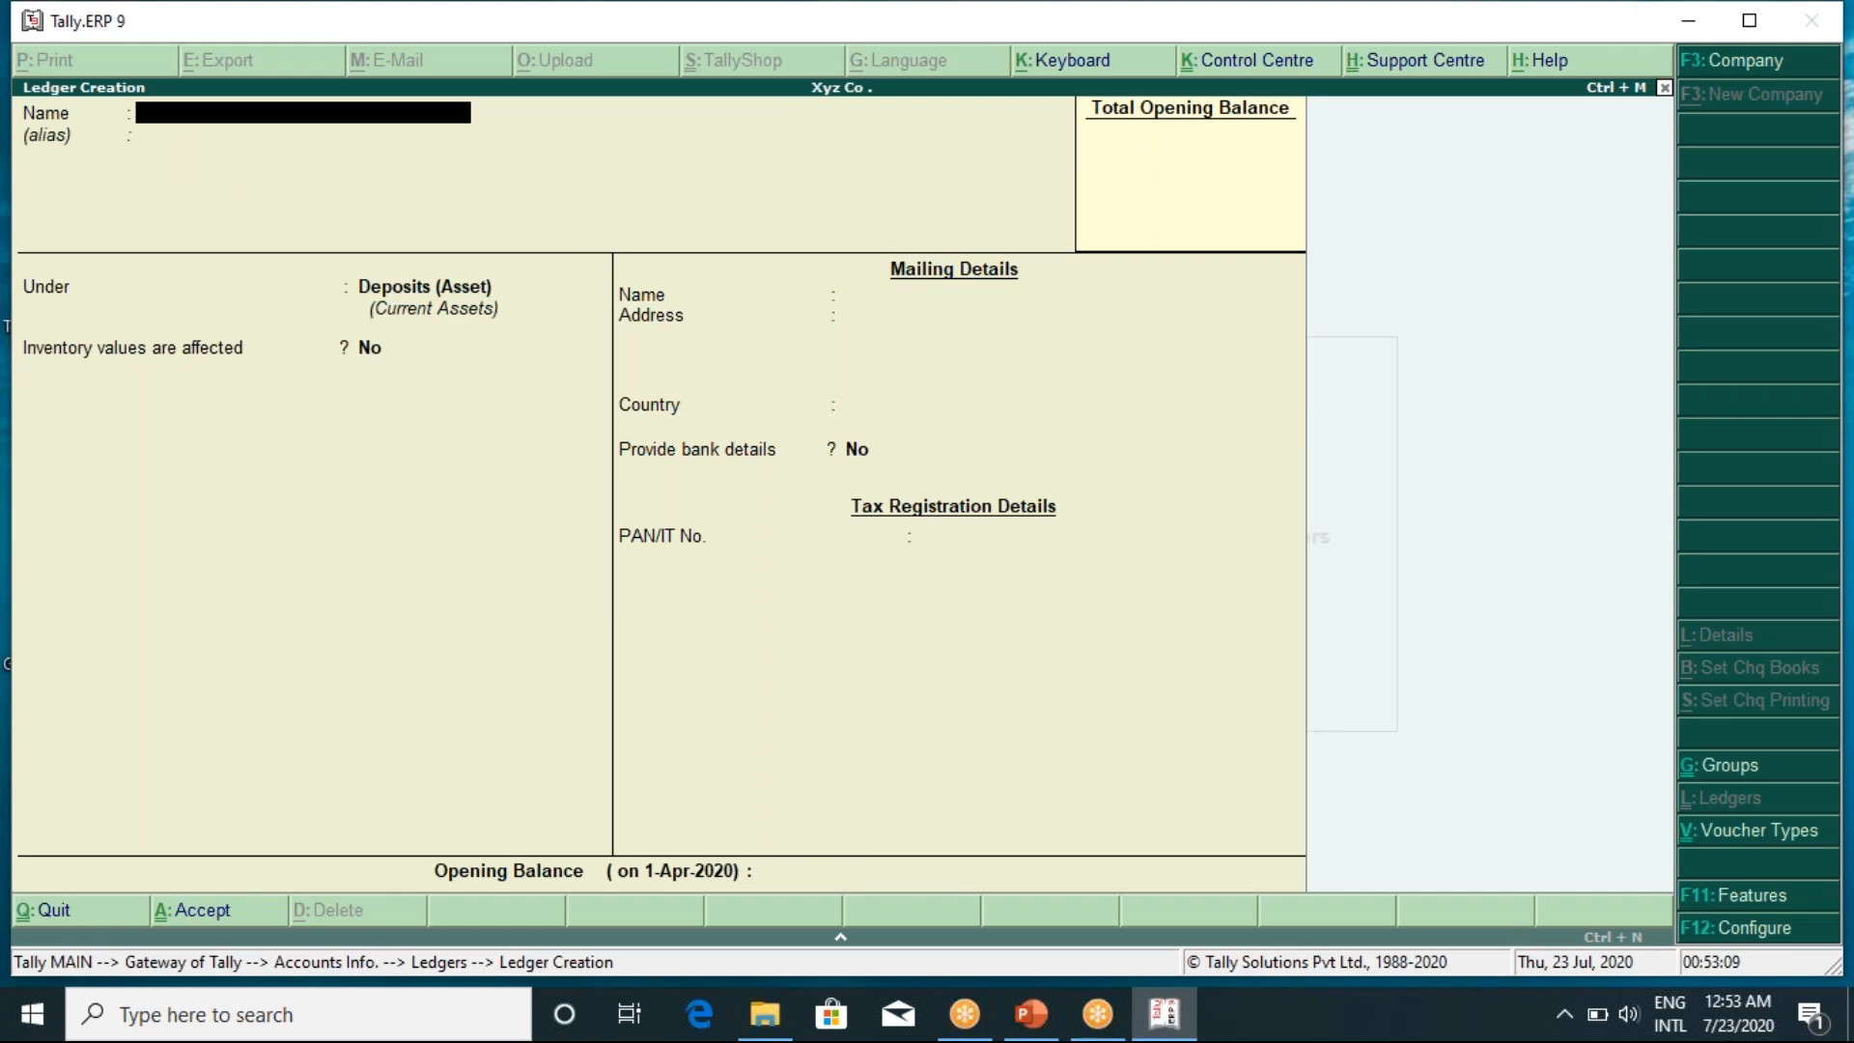
# Create a Closing Stock ledger under the Stock-in-Hand group
pyautogui.write('Closing Stock .')
pyautogui.press('Return')
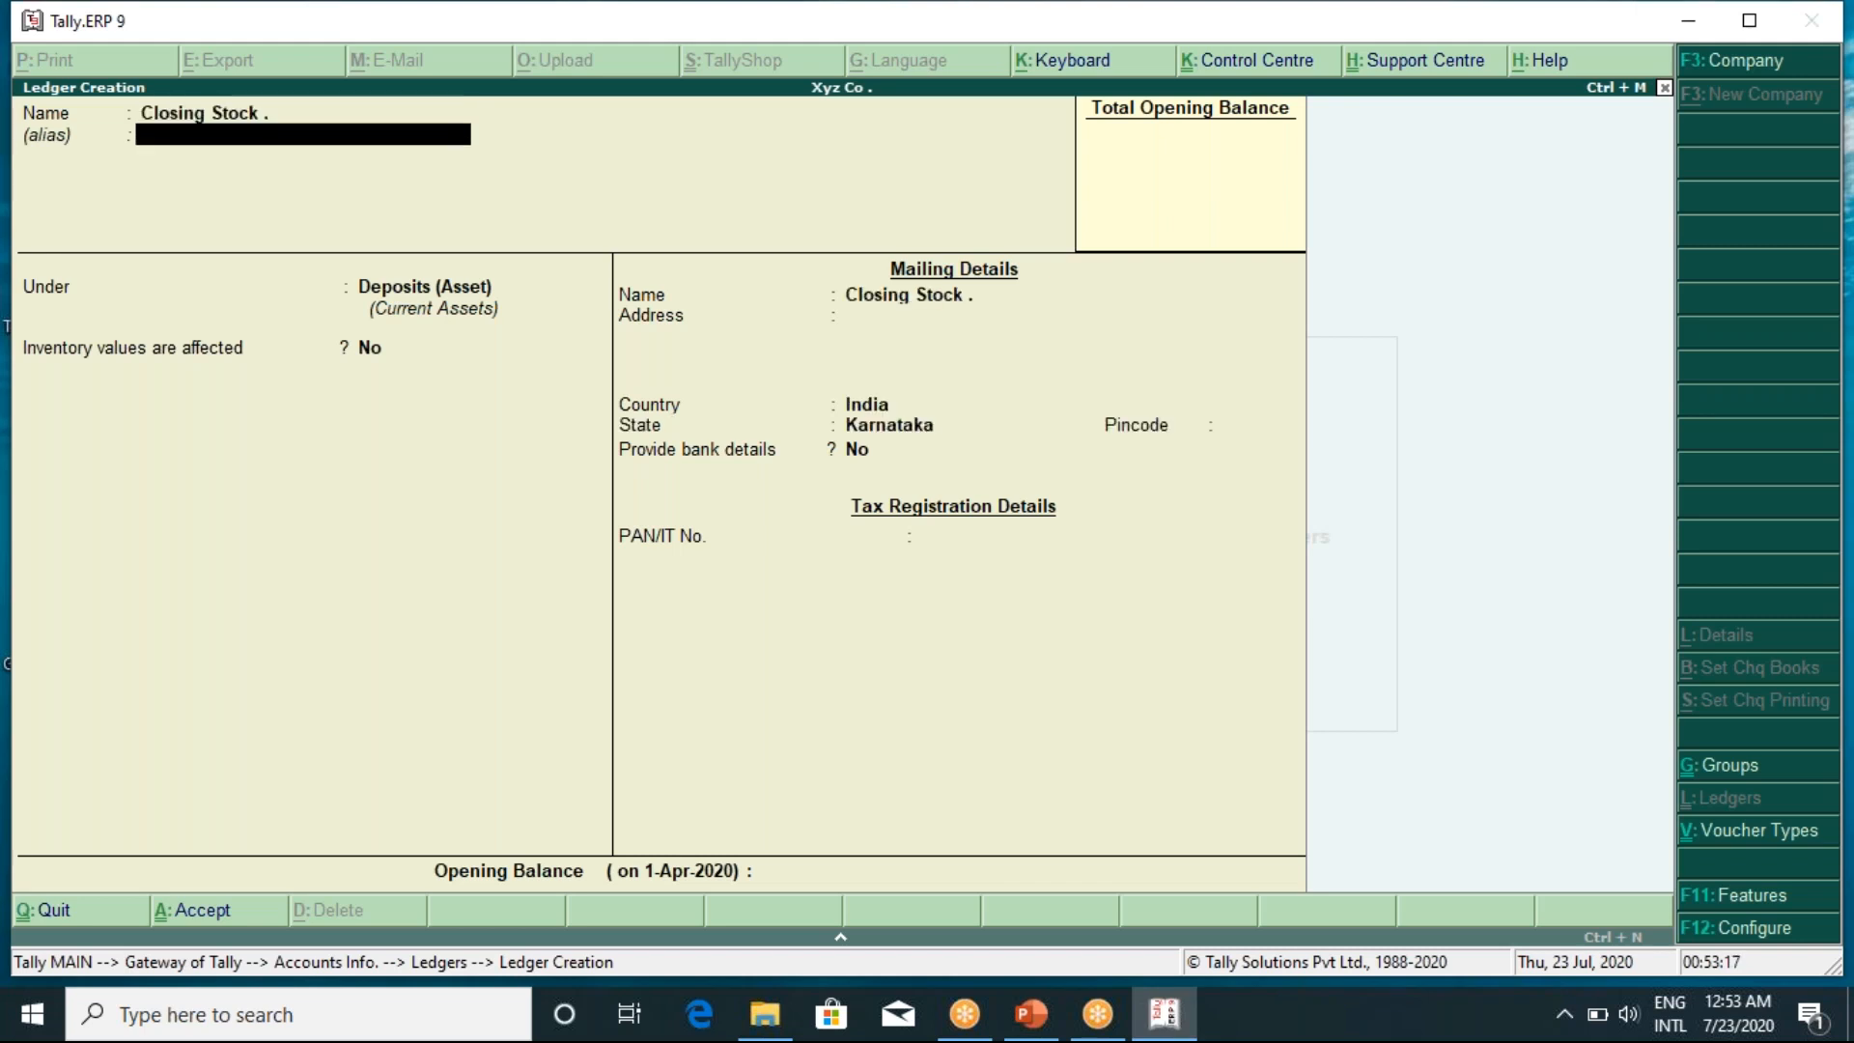
pyautogui.press('Return')
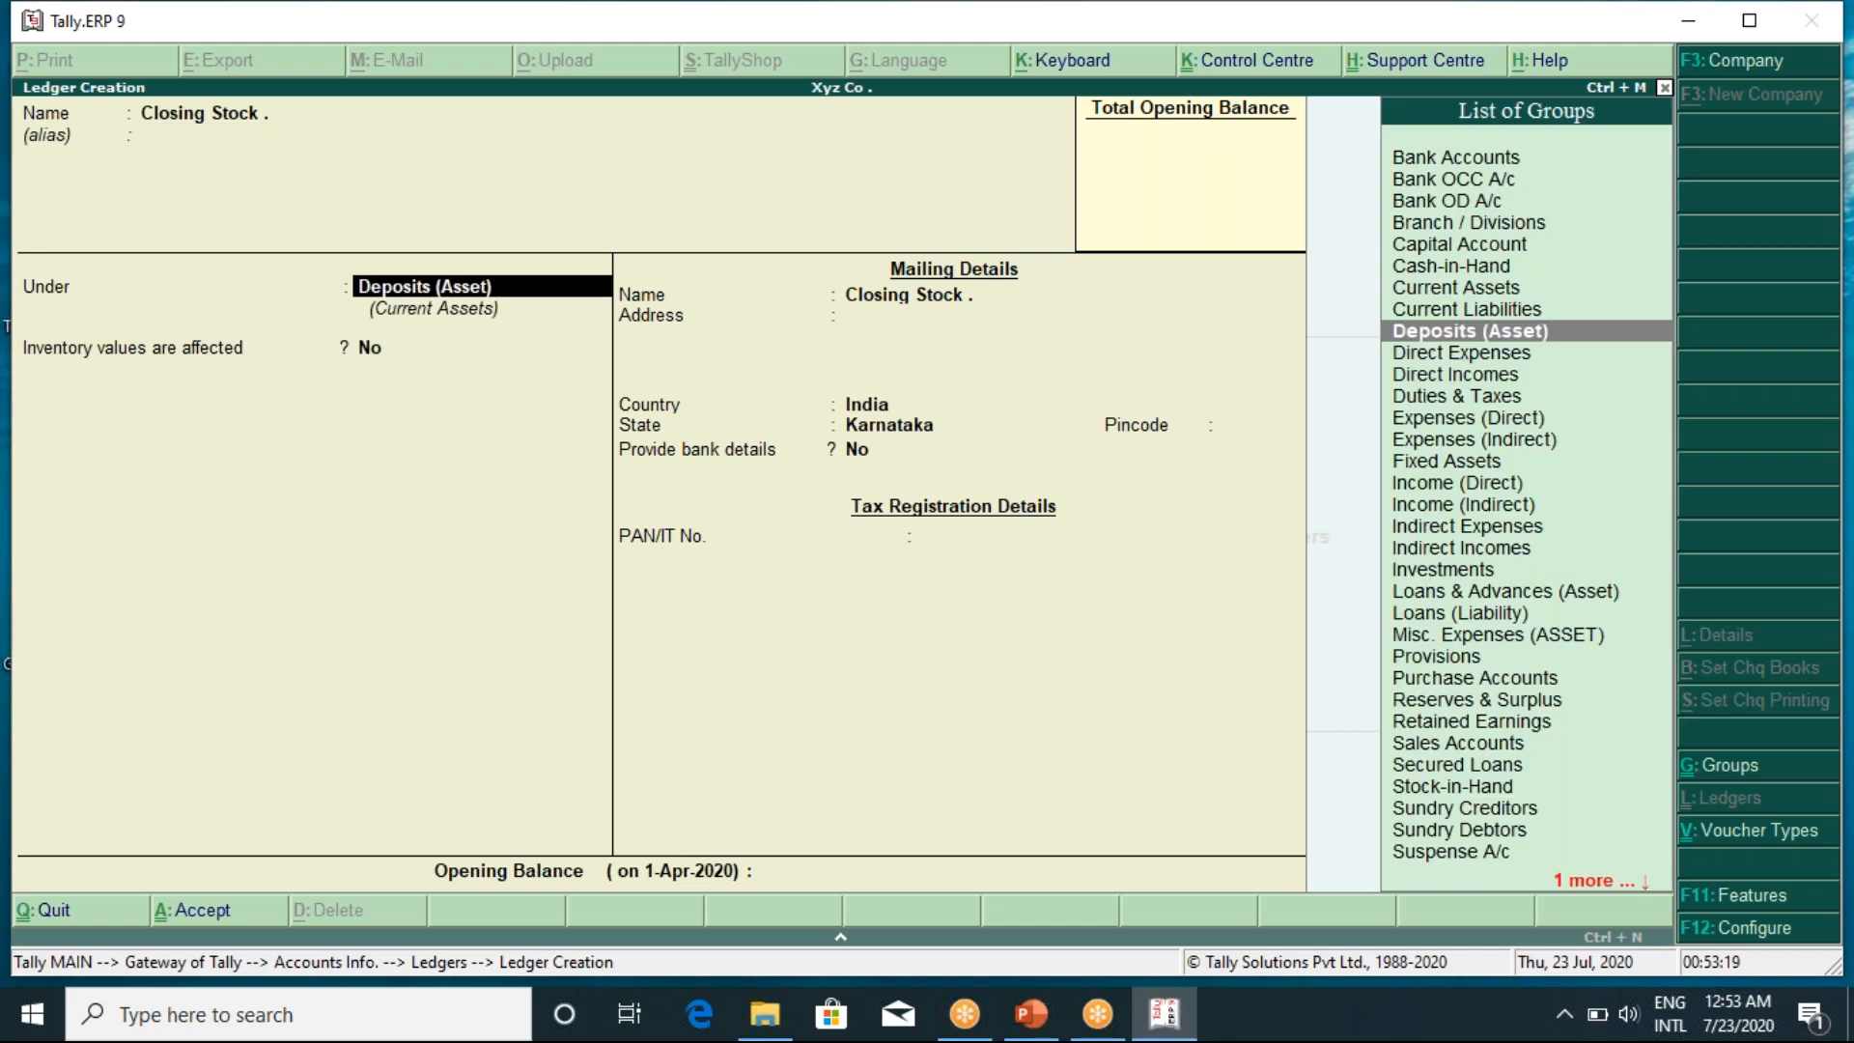
pyautogui.write('S')
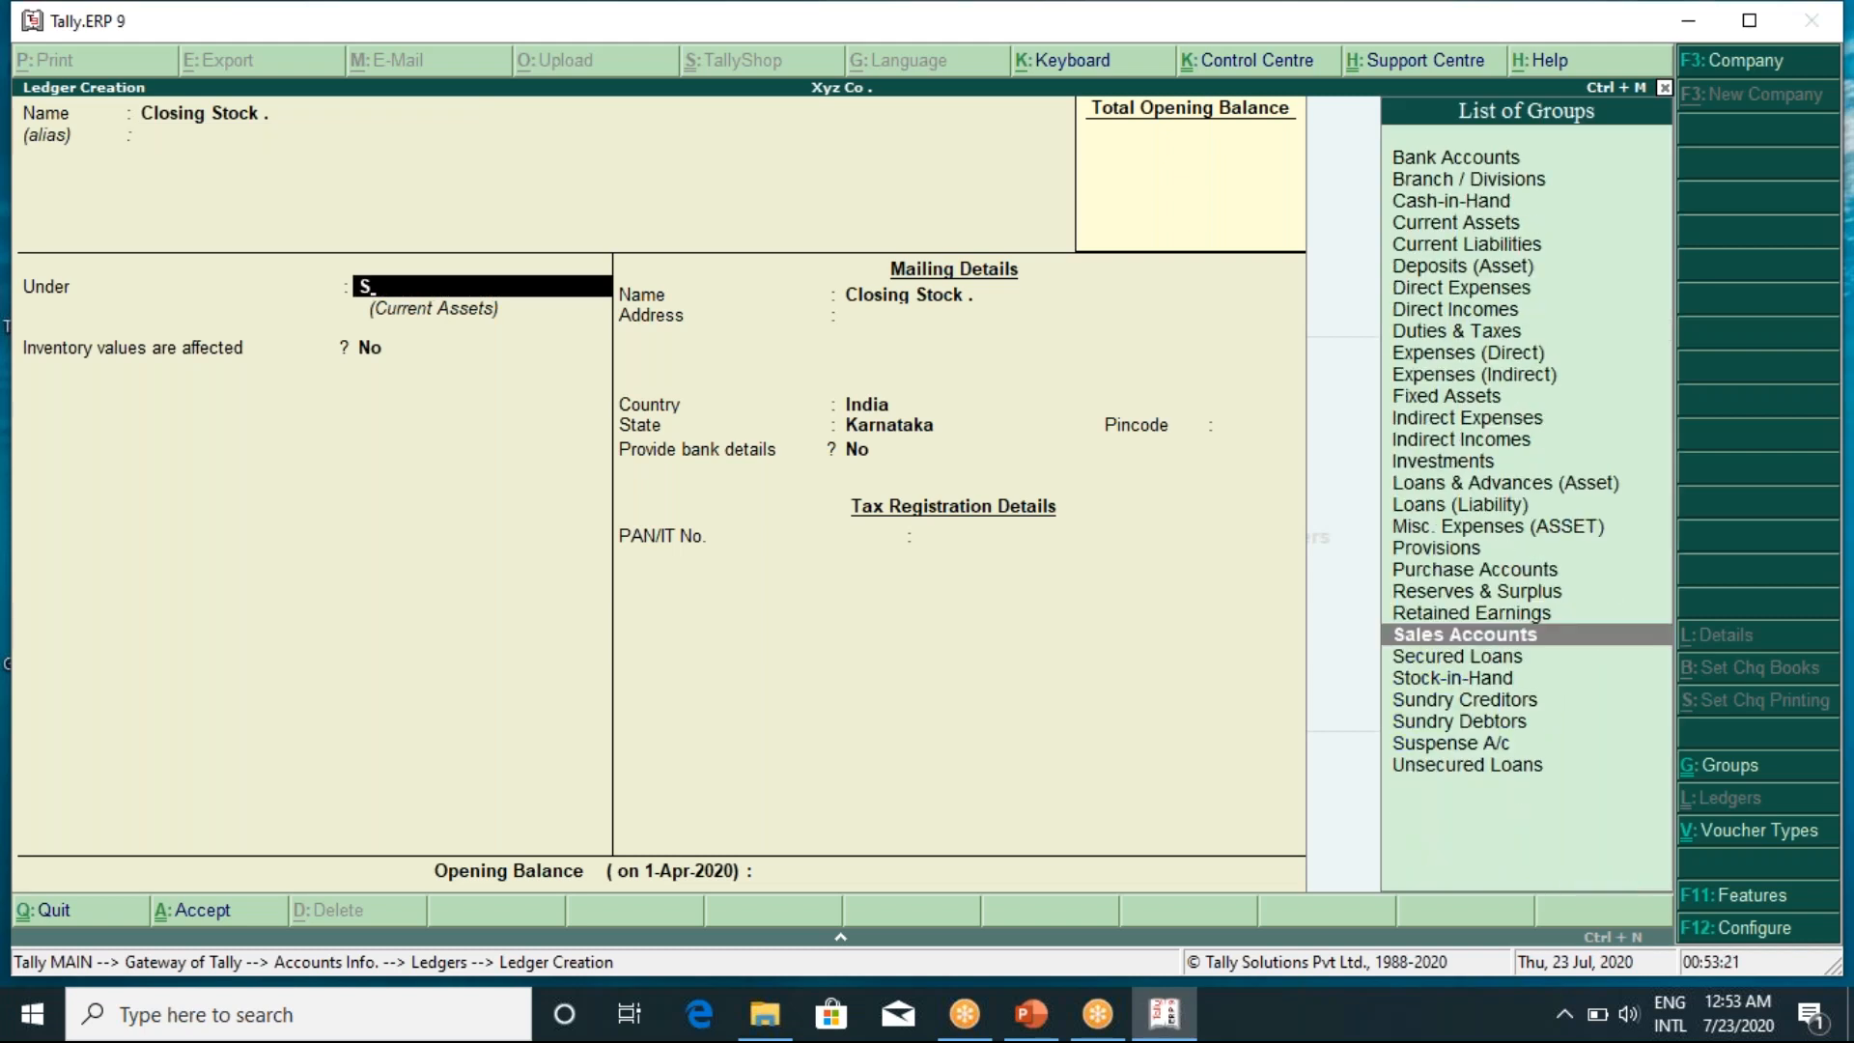
pyautogui.press('Down')
pyautogui.press('Down')
pyautogui.press('Return')
pyautogui.press('Return')
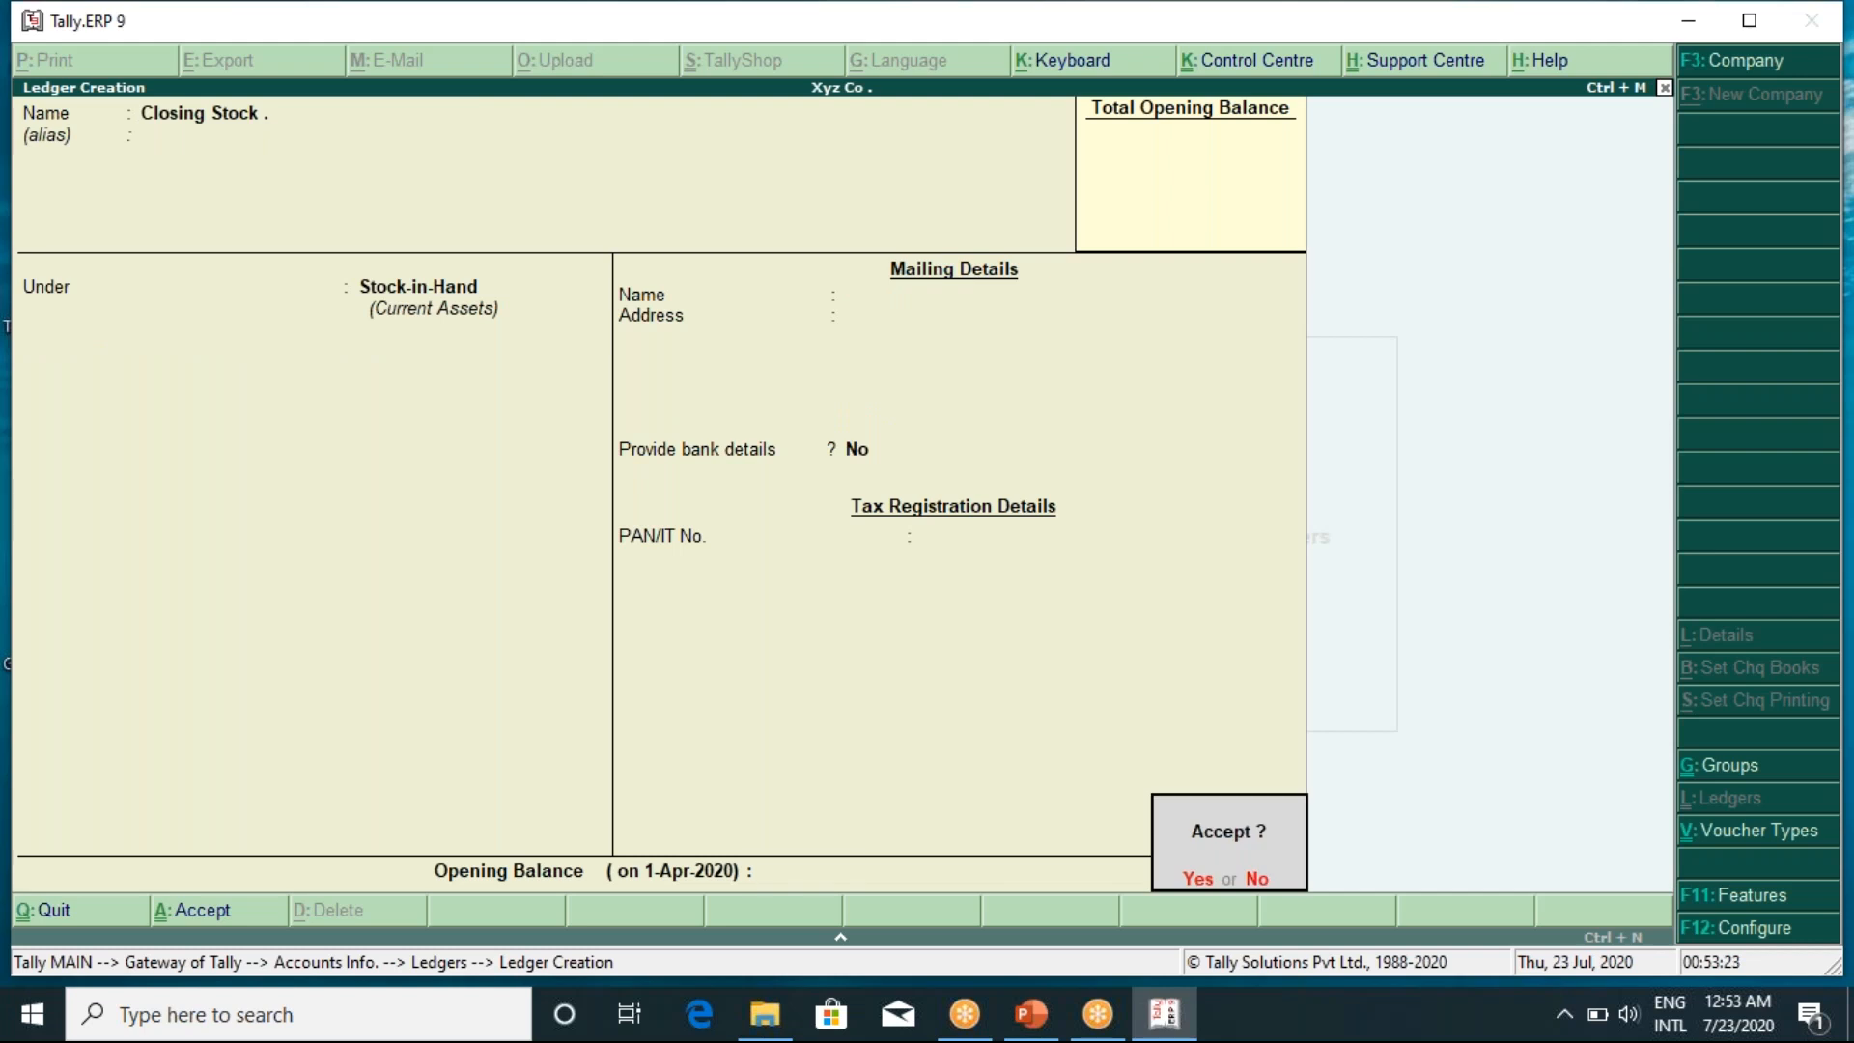
pyautogui.press('Return')
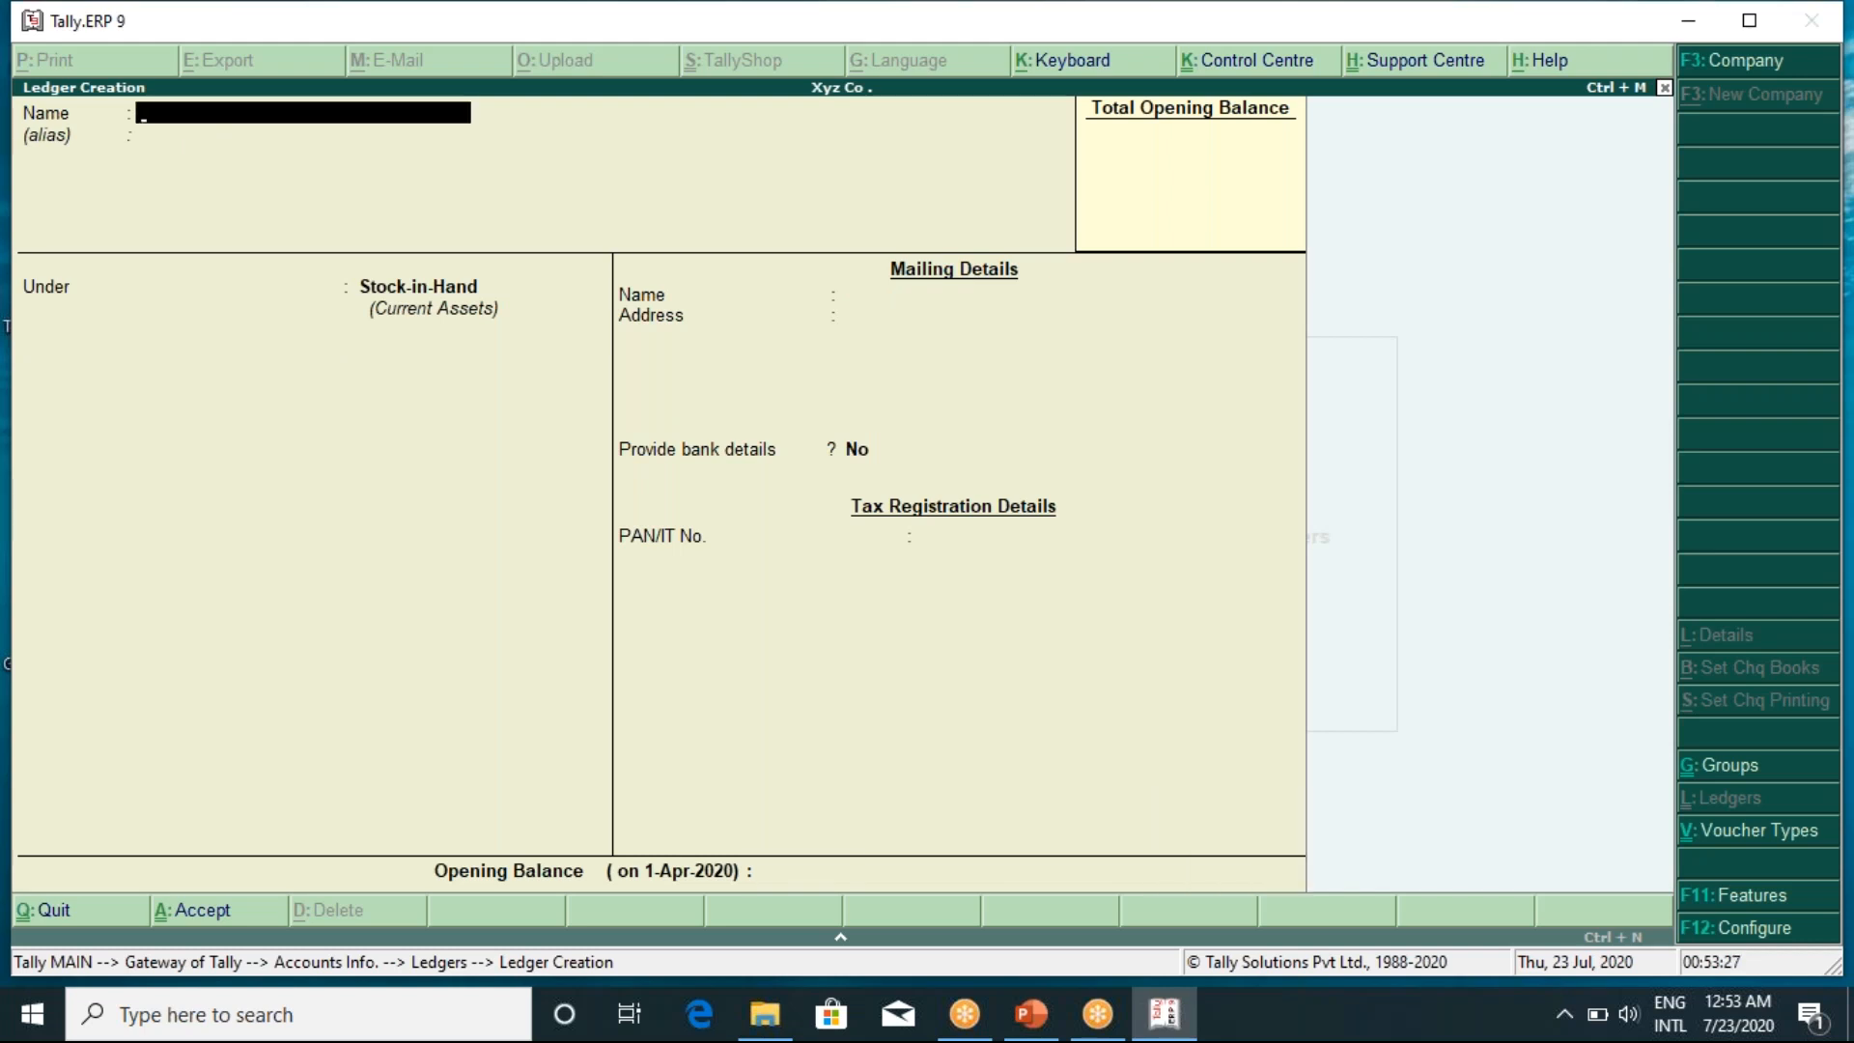
# Create and save a Furniture ledger under Fixed Assets
pyautogui.write('Furi')
pyautogui.write('ni')
pyautogui.write('ture')
pyautogui.press('Return')
pyautogui.press('Return')
pyautogui.write('Fi')
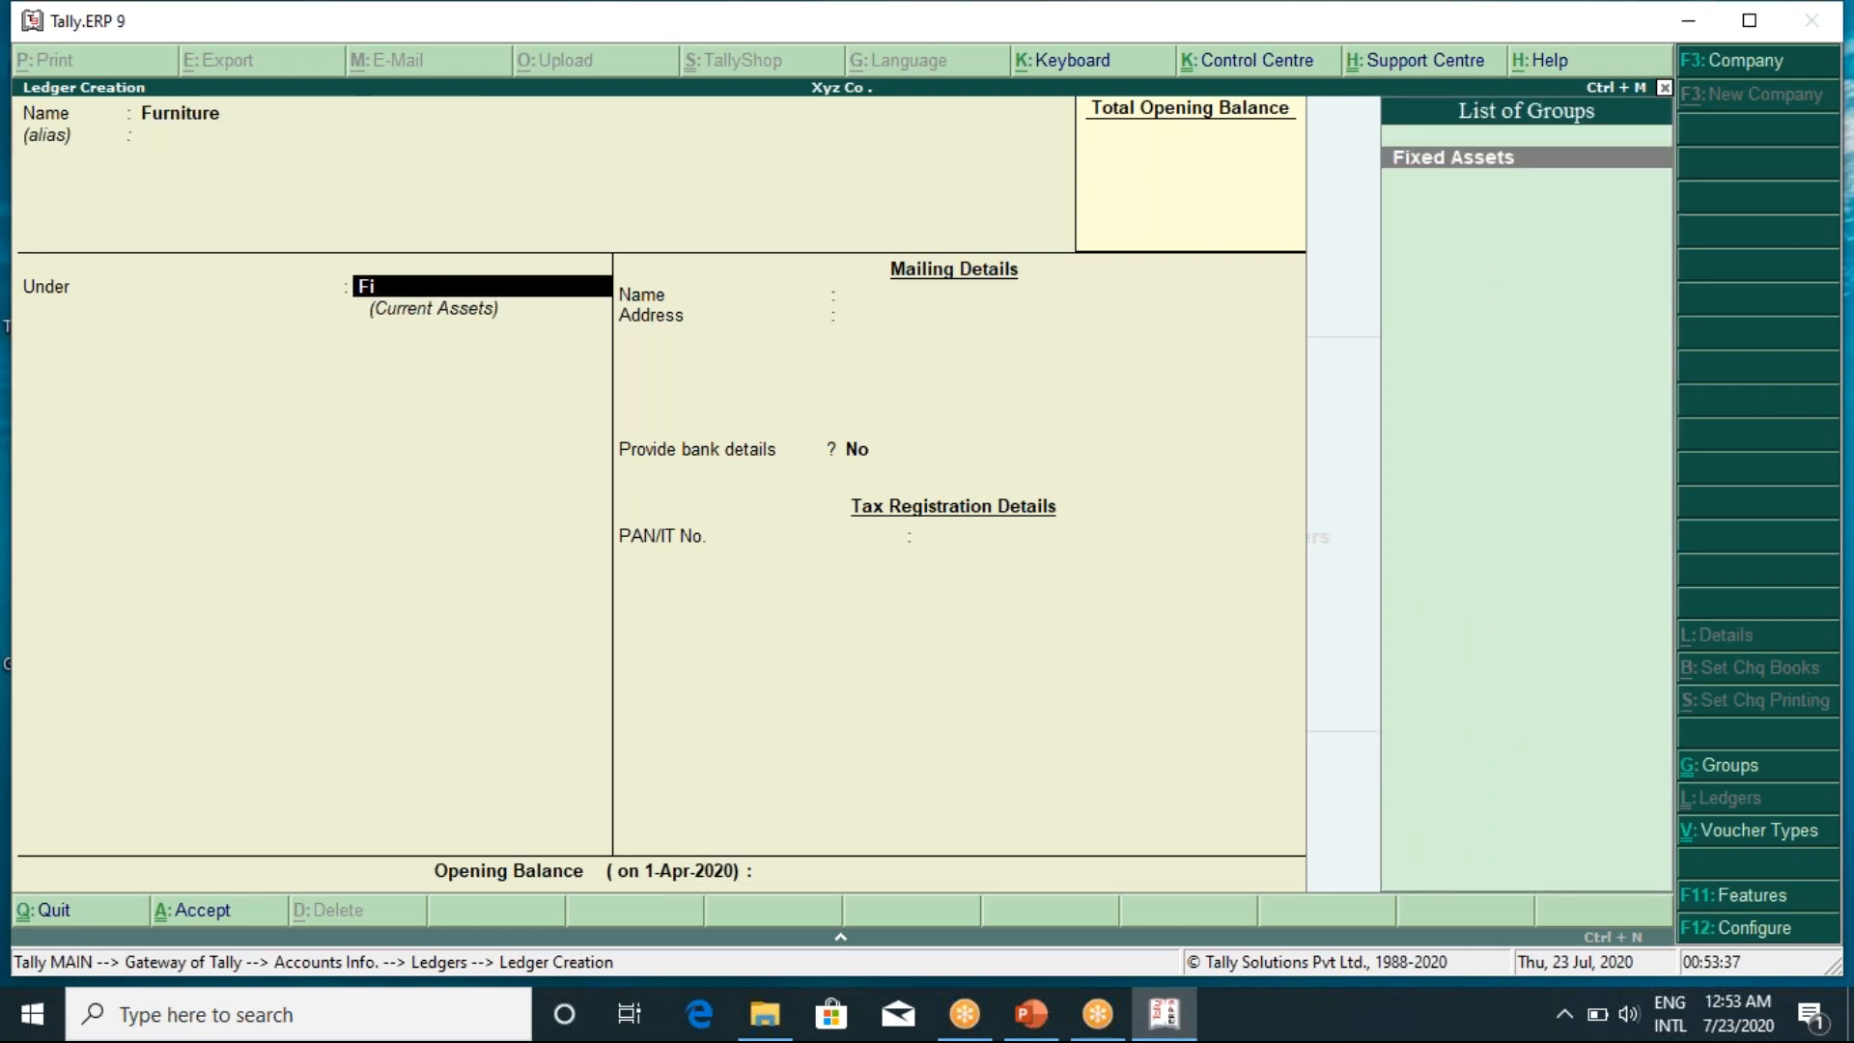
pyautogui.press('Return')
pyautogui.press('Return')
pyautogui.press('Return')
pyautogui.press('Return')
pyautogui.press('Return')
pyautogui.press('Return')
pyautogui.press('Return')
pyautogui.press('Return')
pyautogui.press('Return')
pyautogui.press('Return')
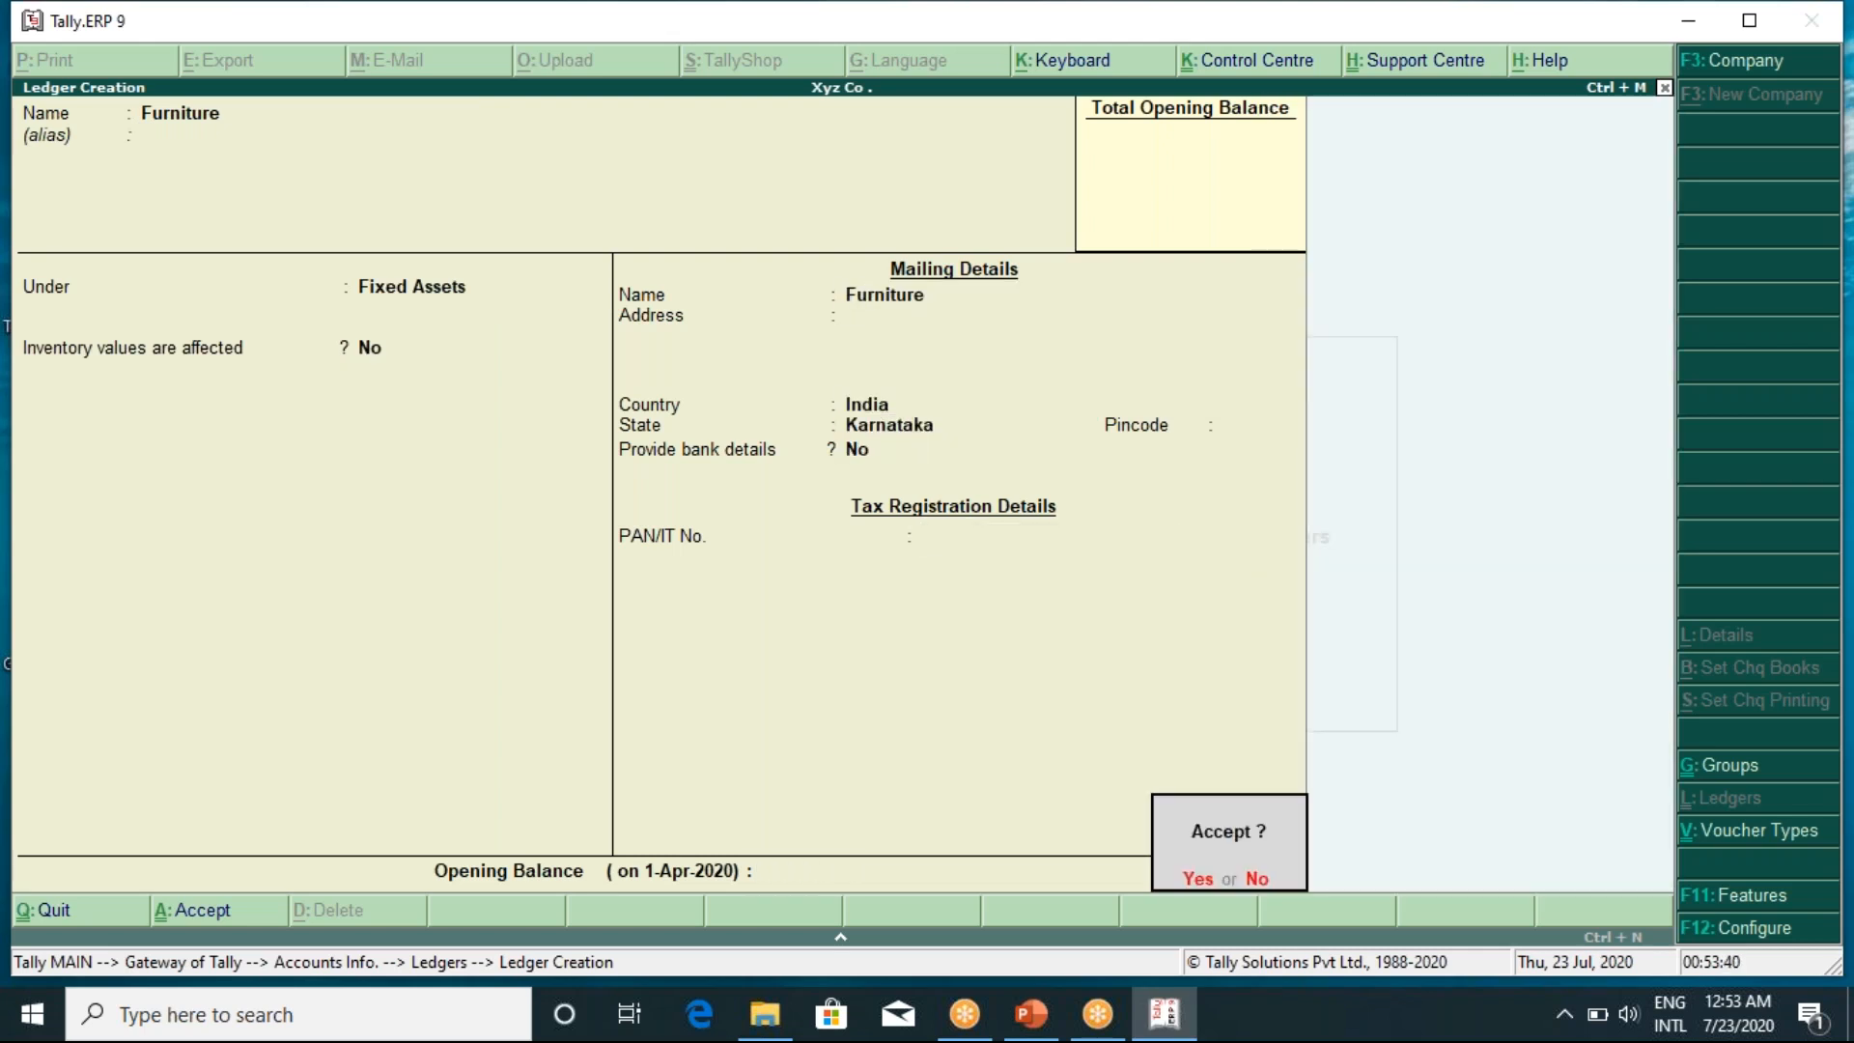
pyautogui.press('Return')
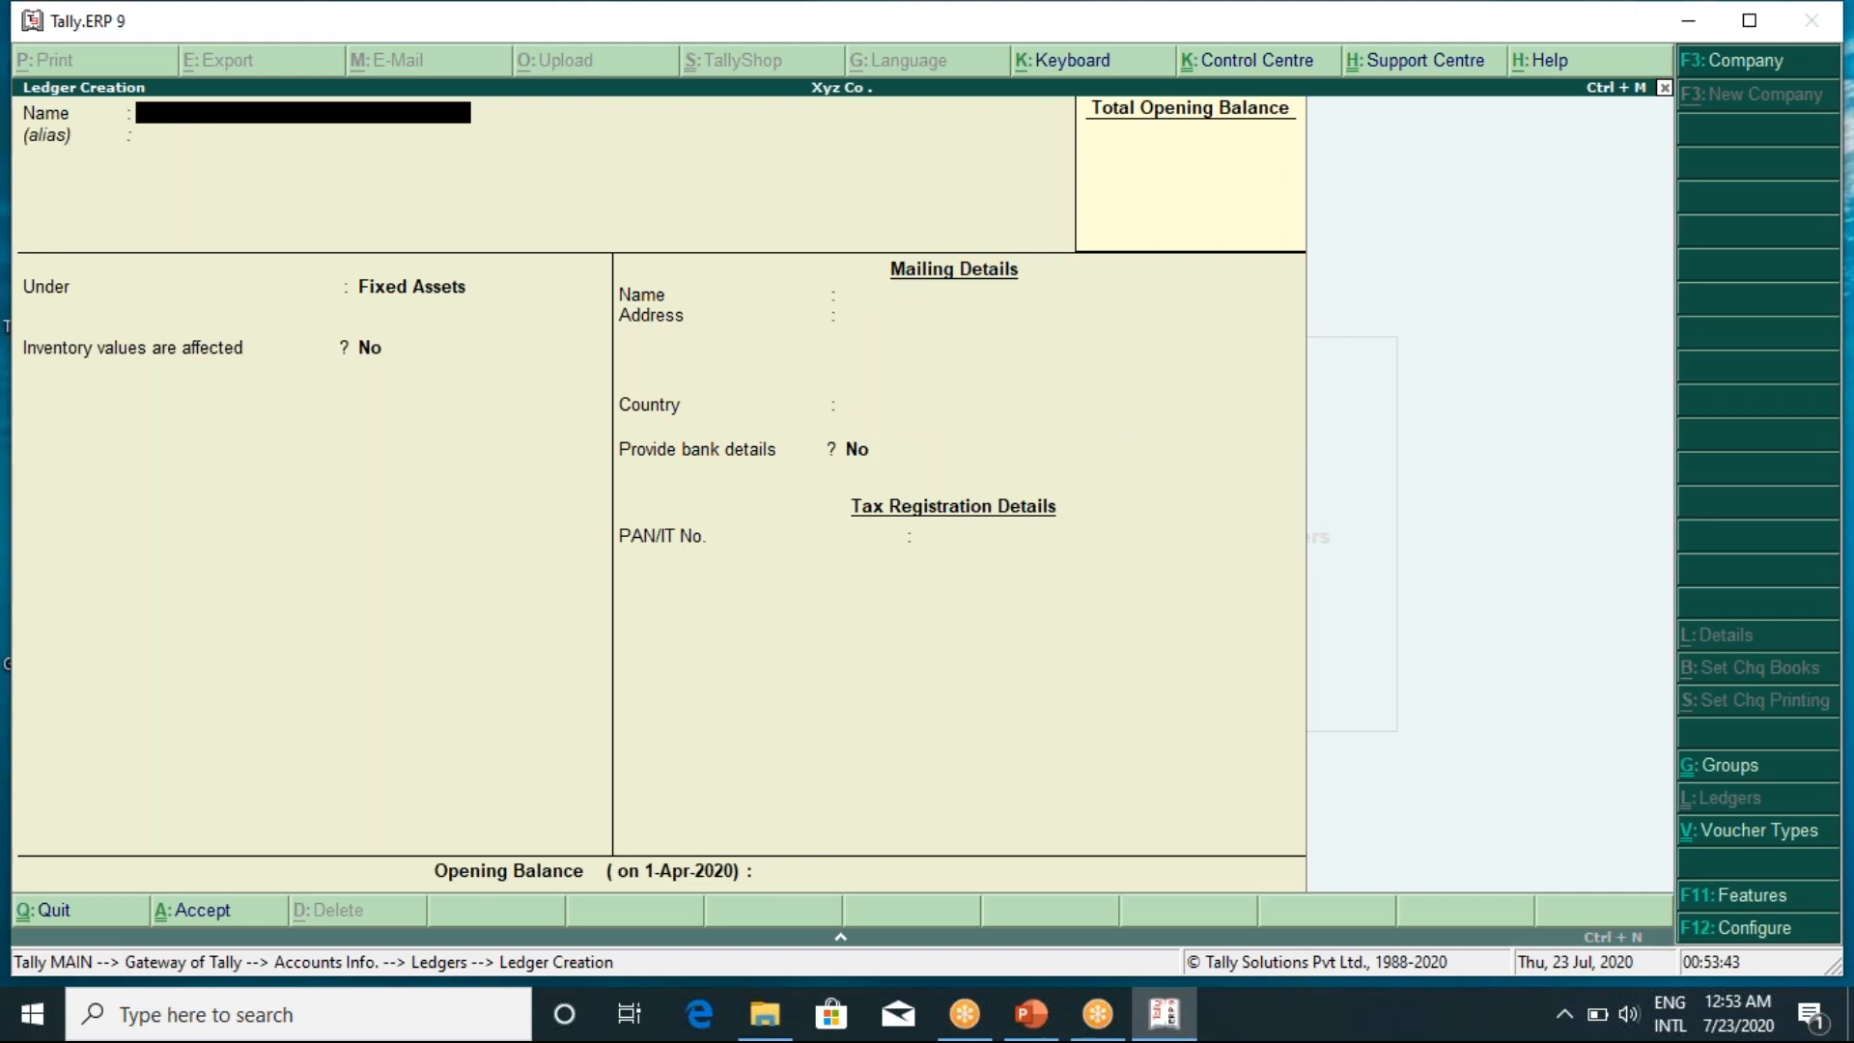
# Create and save a Plant and Machinery ledger under Fixed Assets
pyautogui.write('Plant and machin')
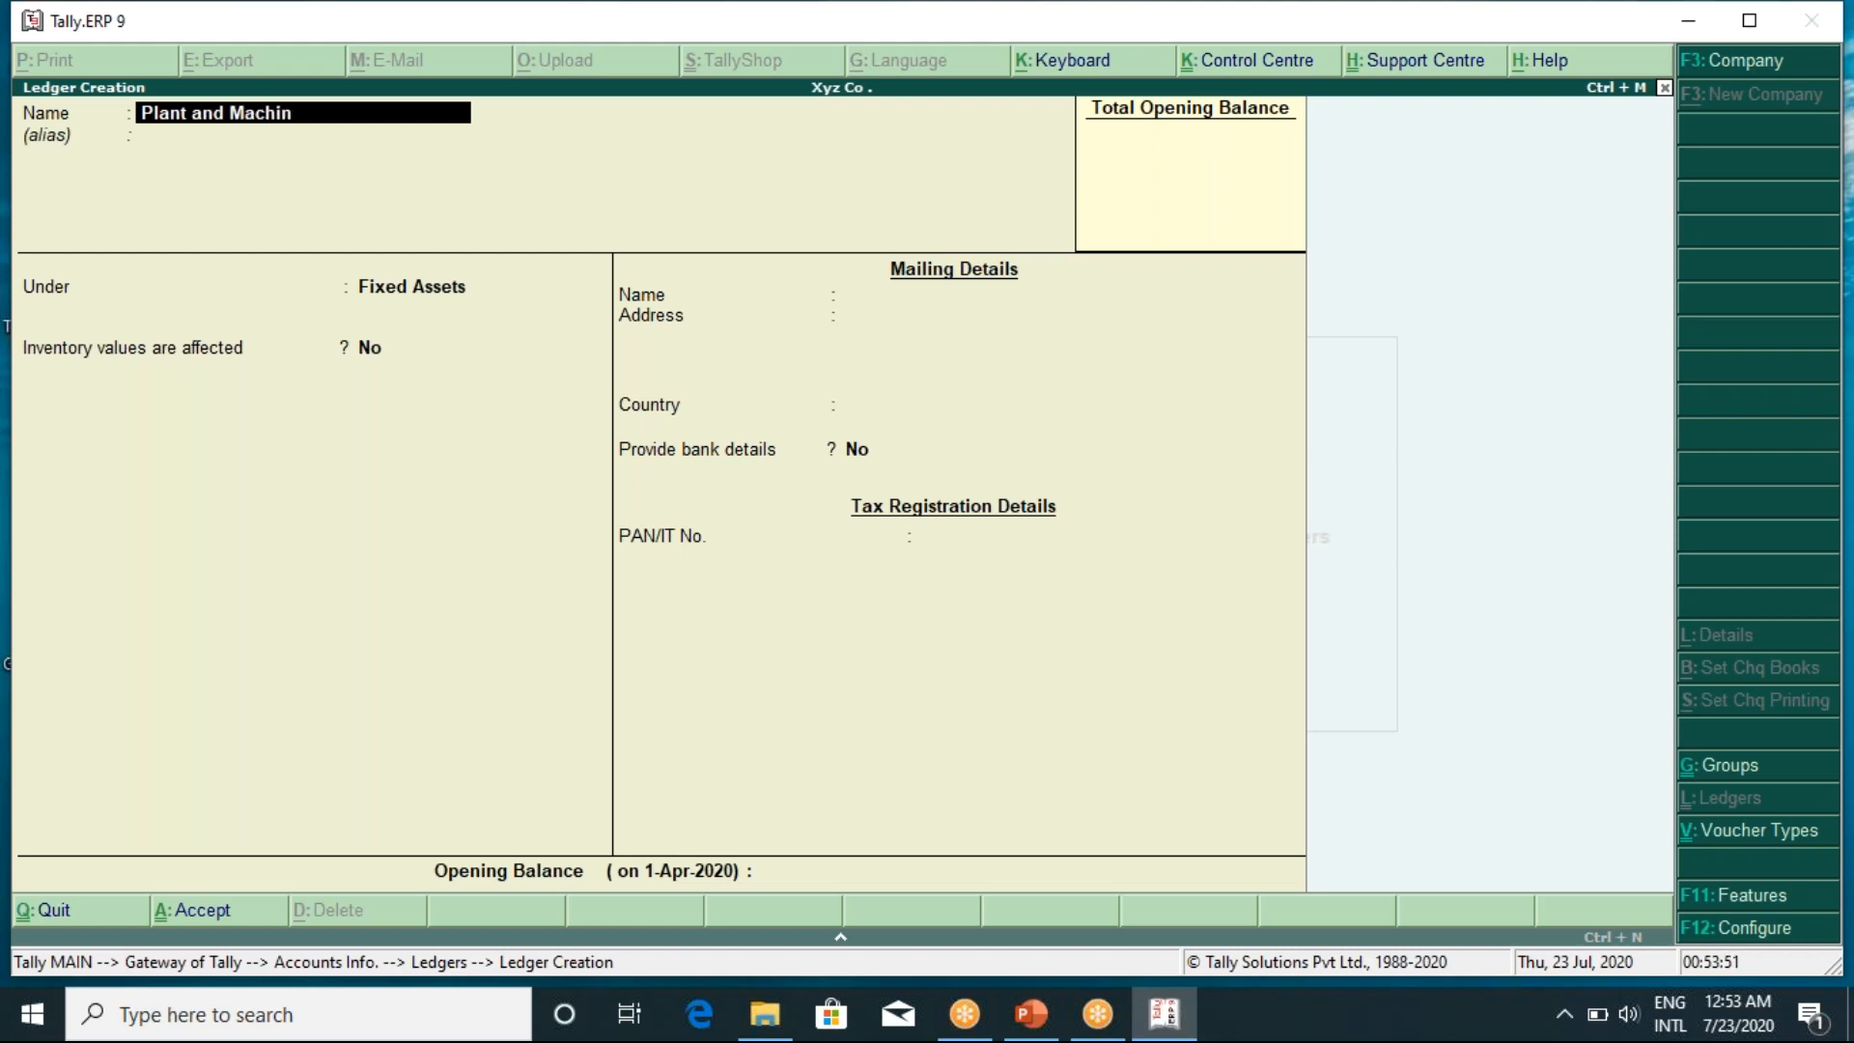
pyautogui.write('ery')
pyautogui.press('Return')
pyautogui.press('Return')
pyautogui.press('Return')
pyautogui.press('Return')
pyautogui.press('Return')
pyautogui.press('Return')
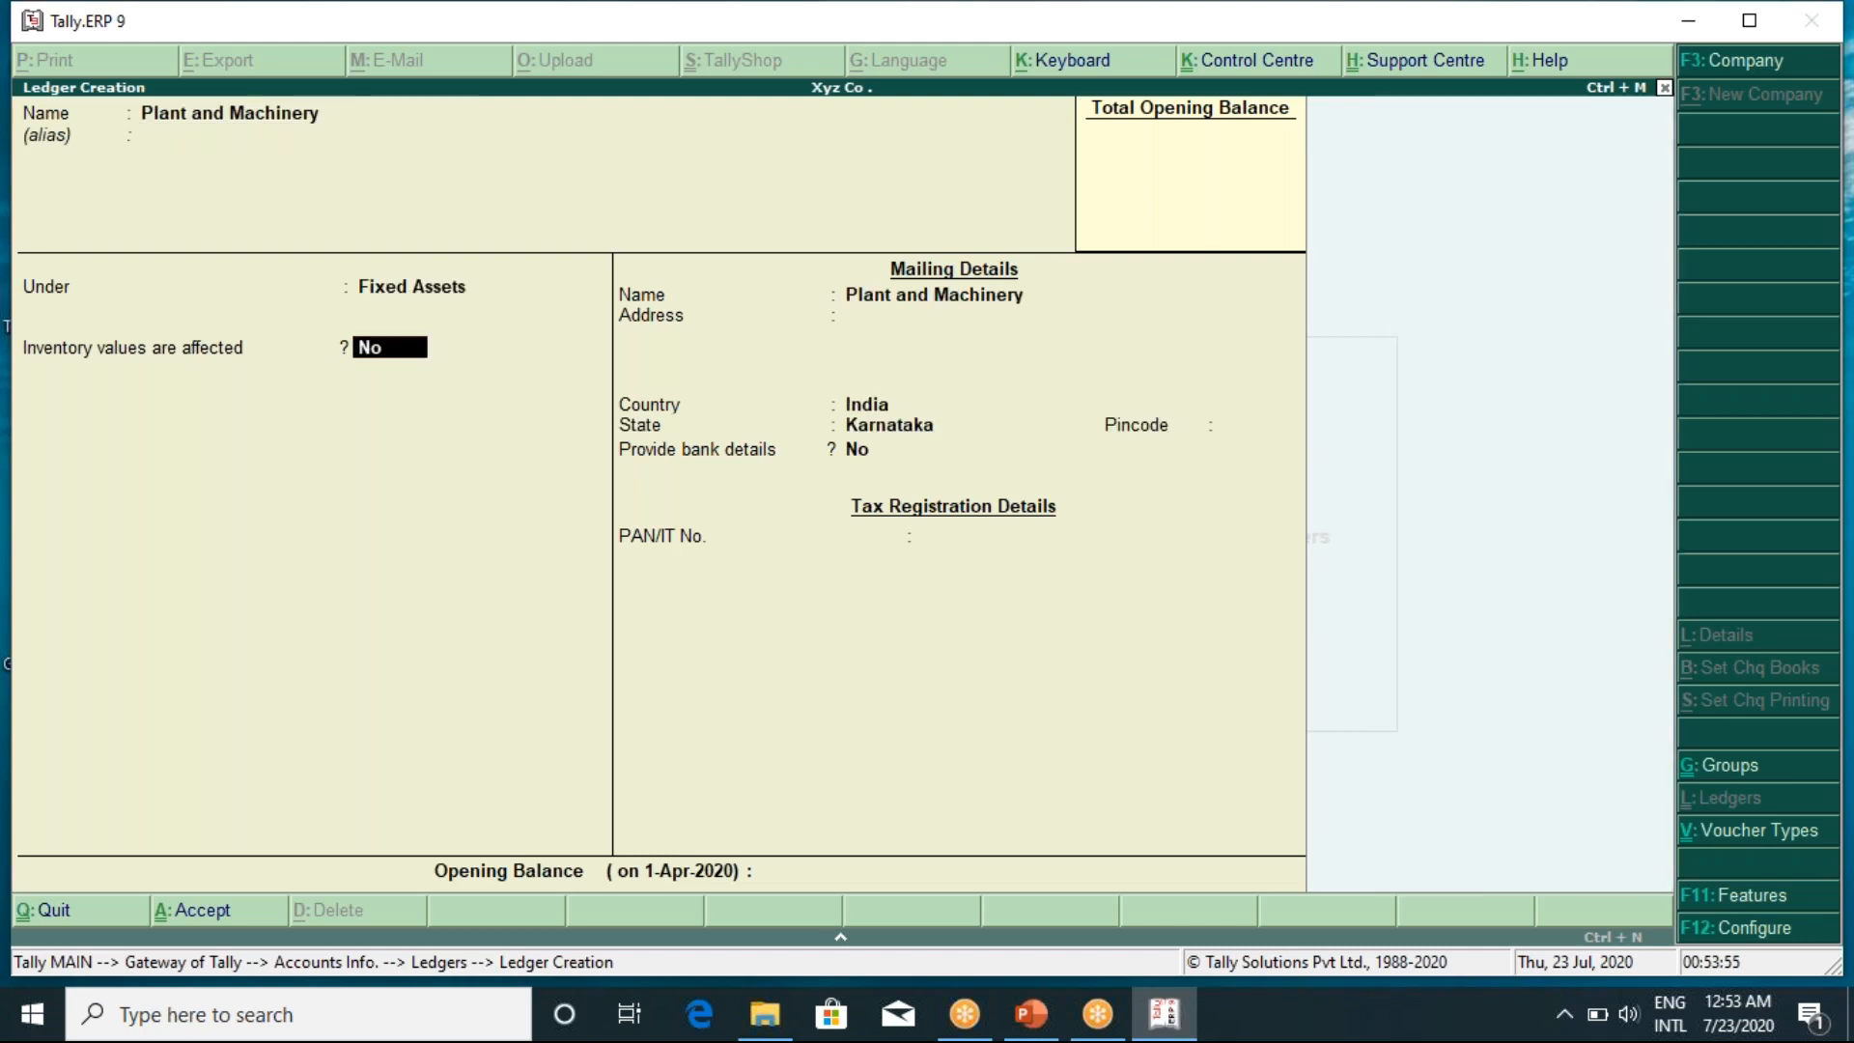
pyautogui.press('Return')
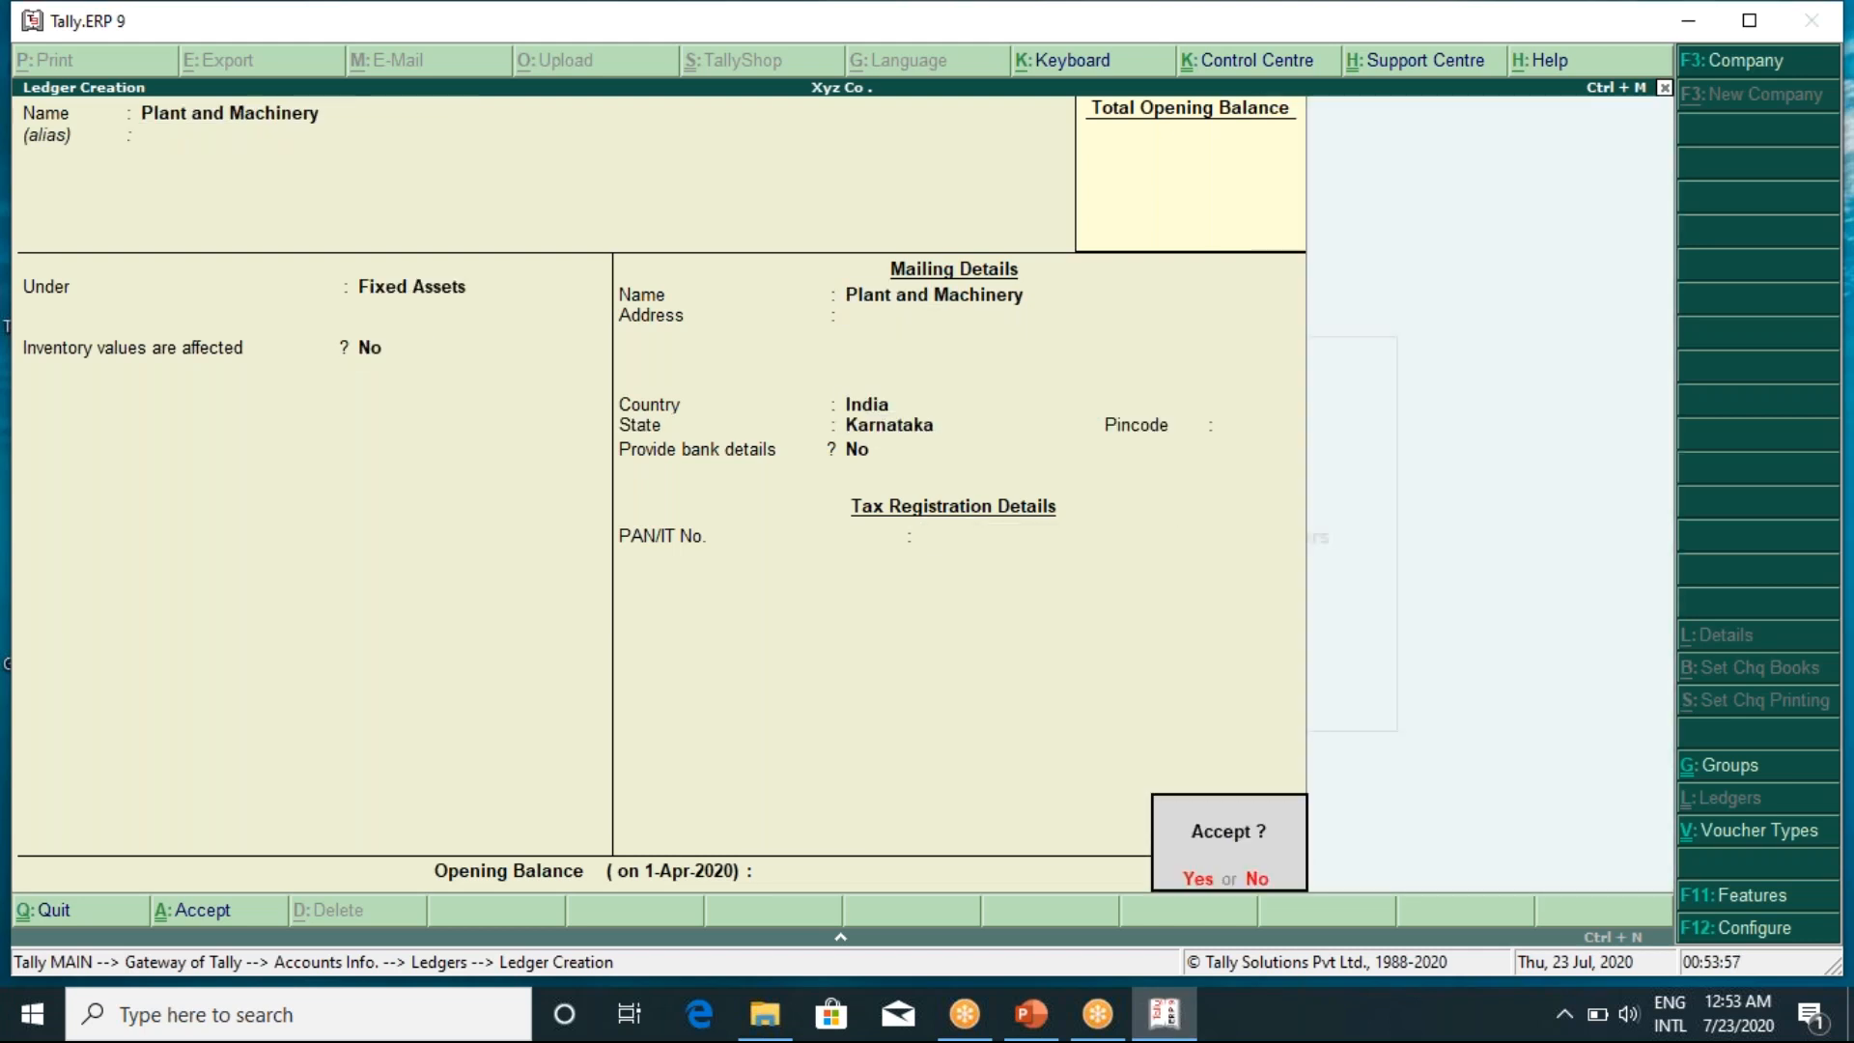
pyautogui.press('Return')
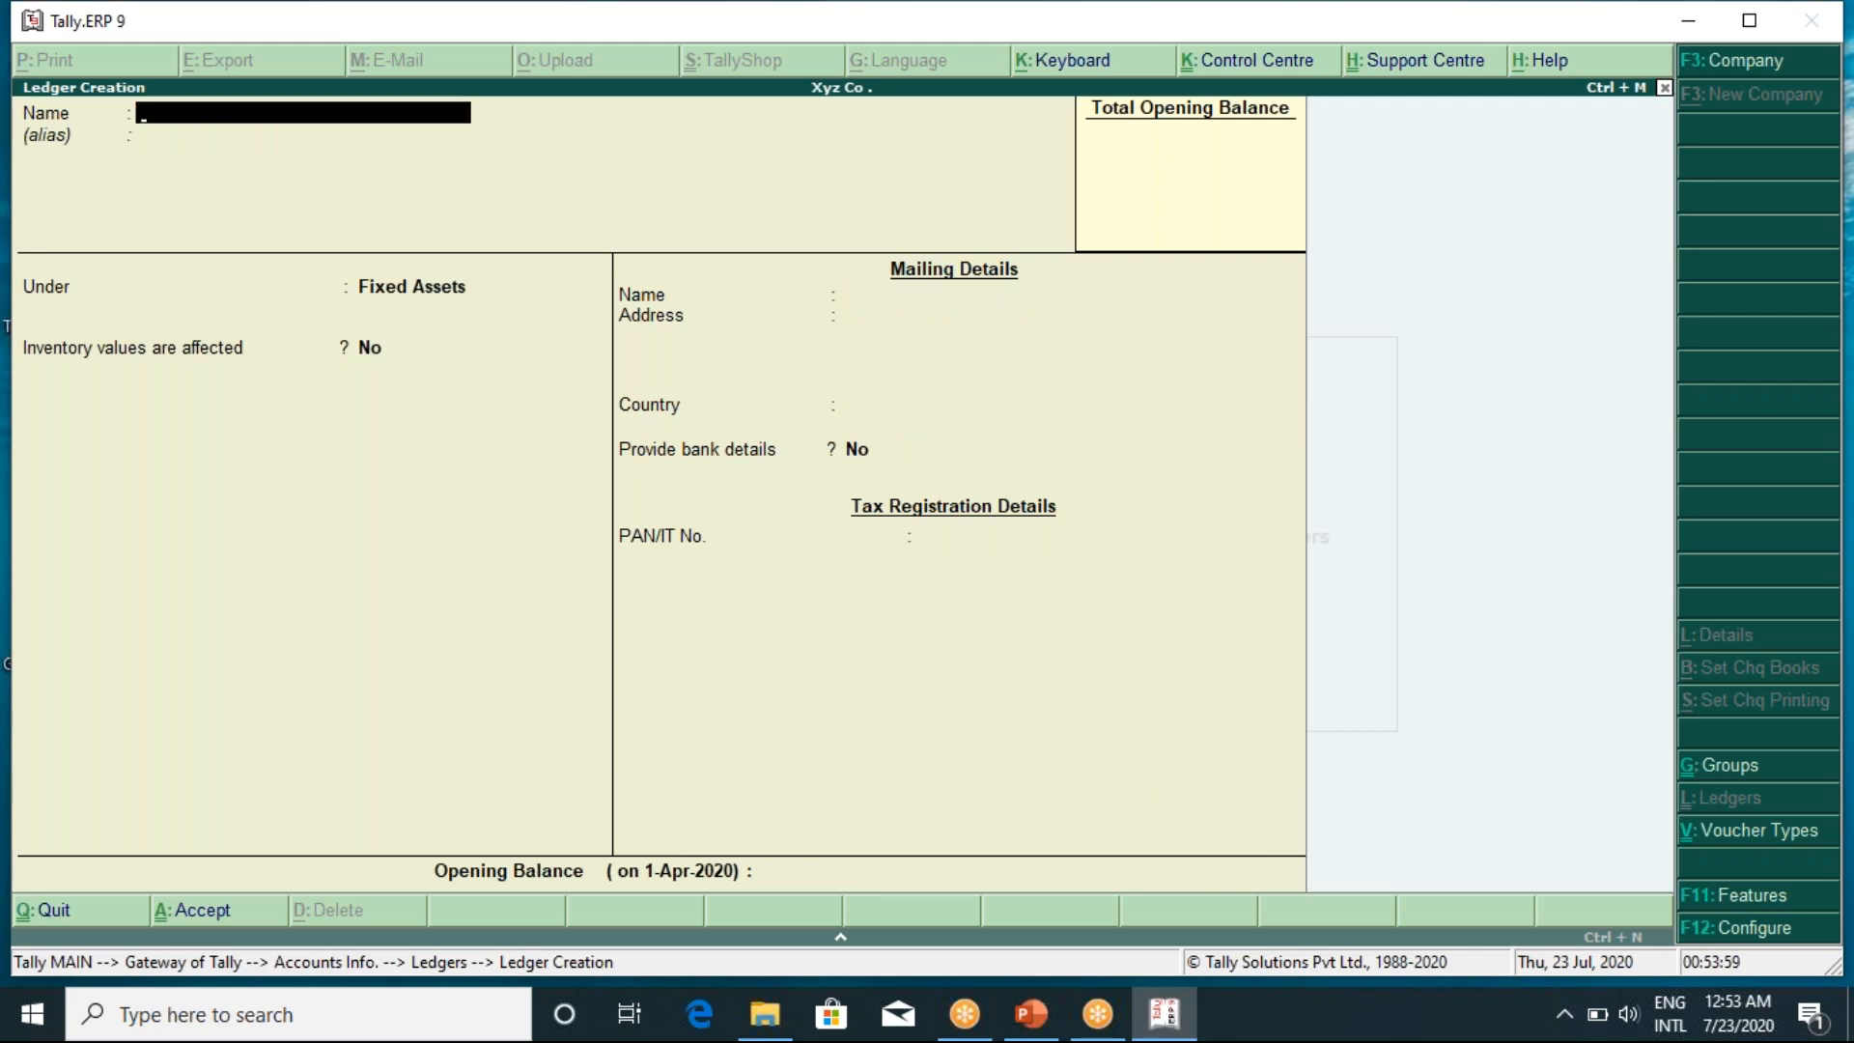
# Create a Land and Building ledger under Fixed Assets
pyautogui.write('Land and building')
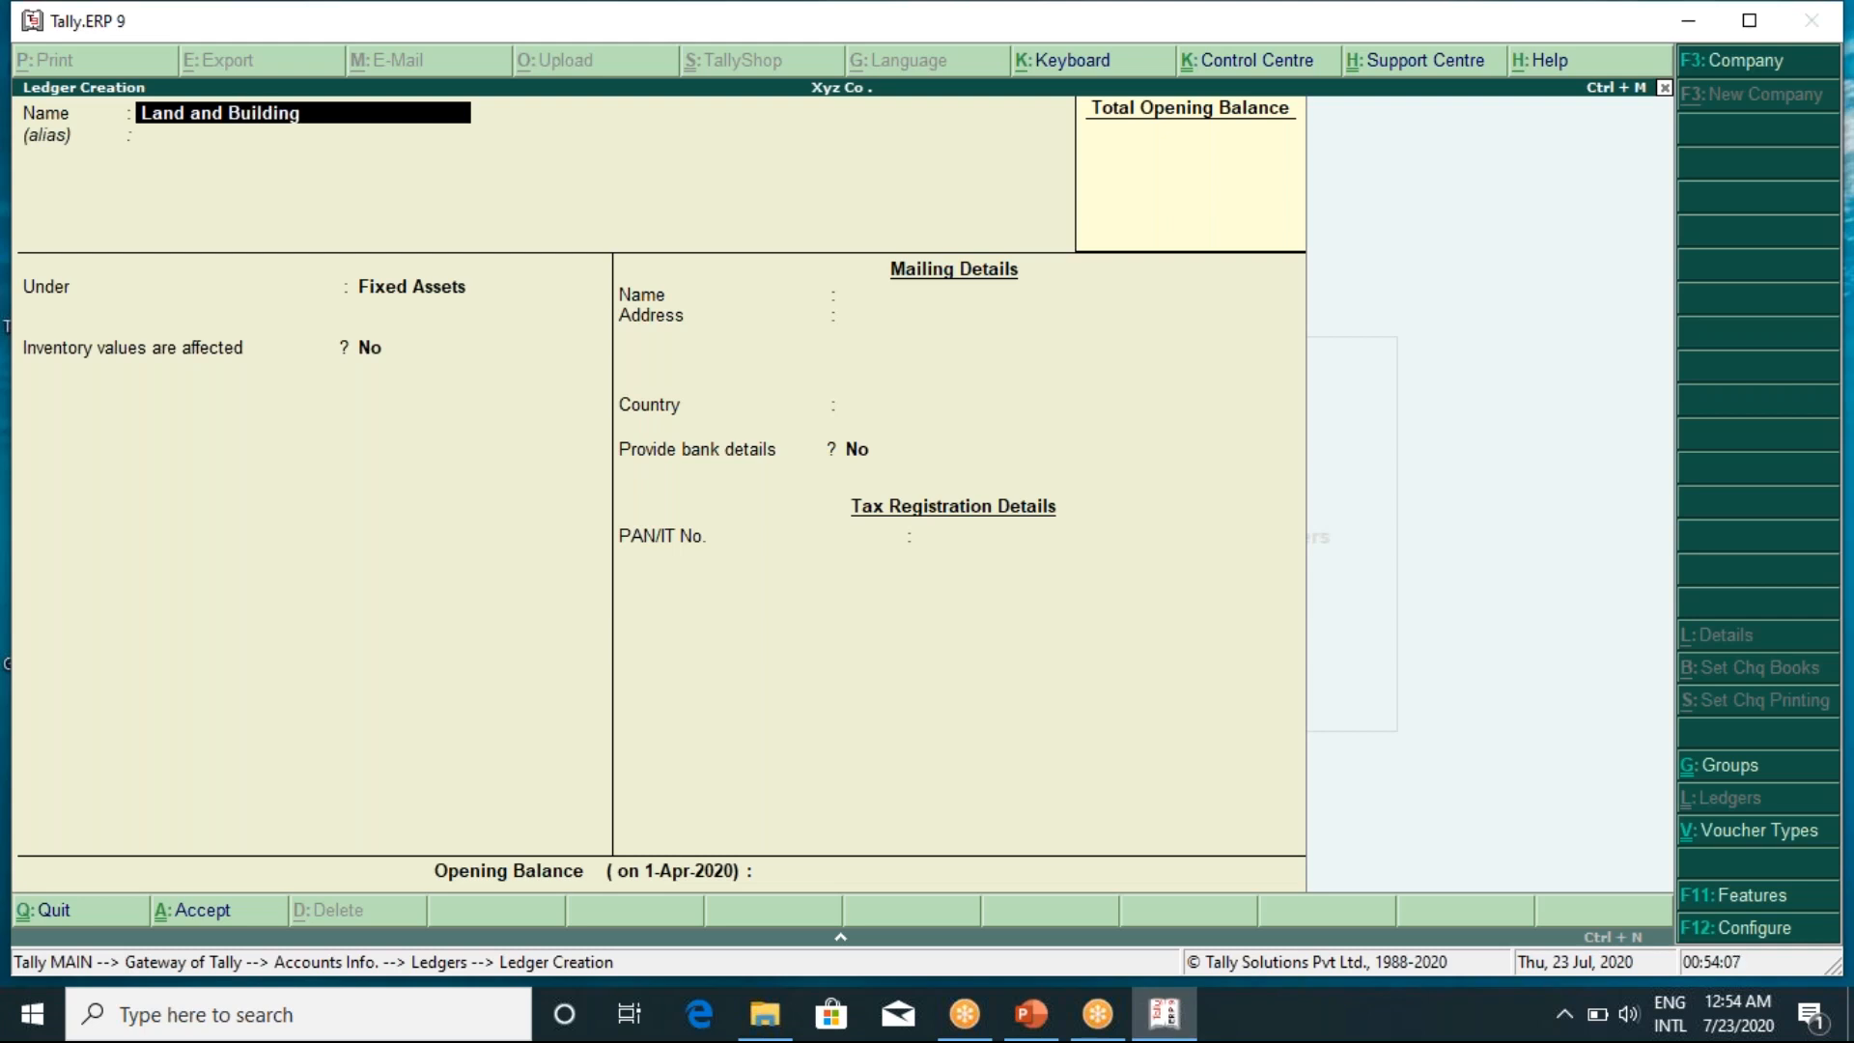
pyautogui.press('Return')
pyautogui.press('Return')
pyautogui.press('Return')
pyautogui.press('Return')
pyautogui.press('Return')
pyautogui.press('Return')
pyautogui.press('Return')
pyautogui.press('Return')
pyautogui.press('Return')
pyautogui.press('Return')
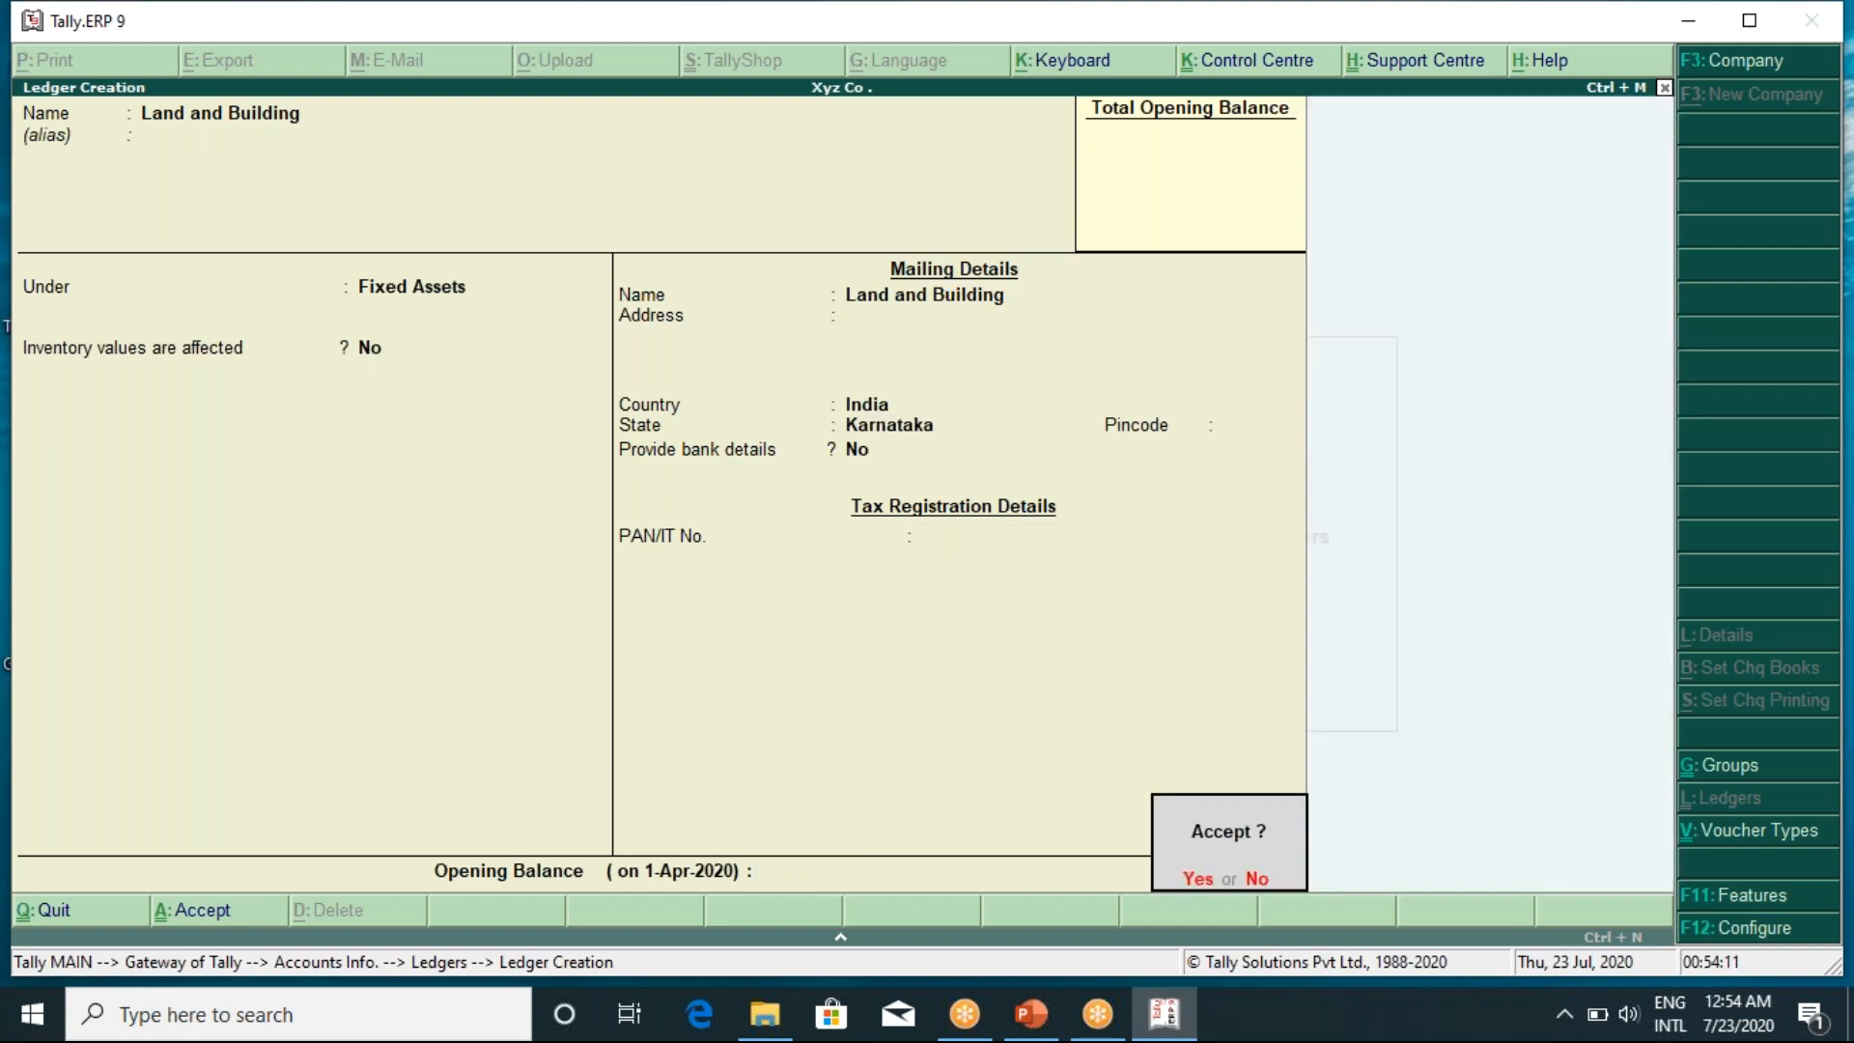
pyautogui.press('Return')
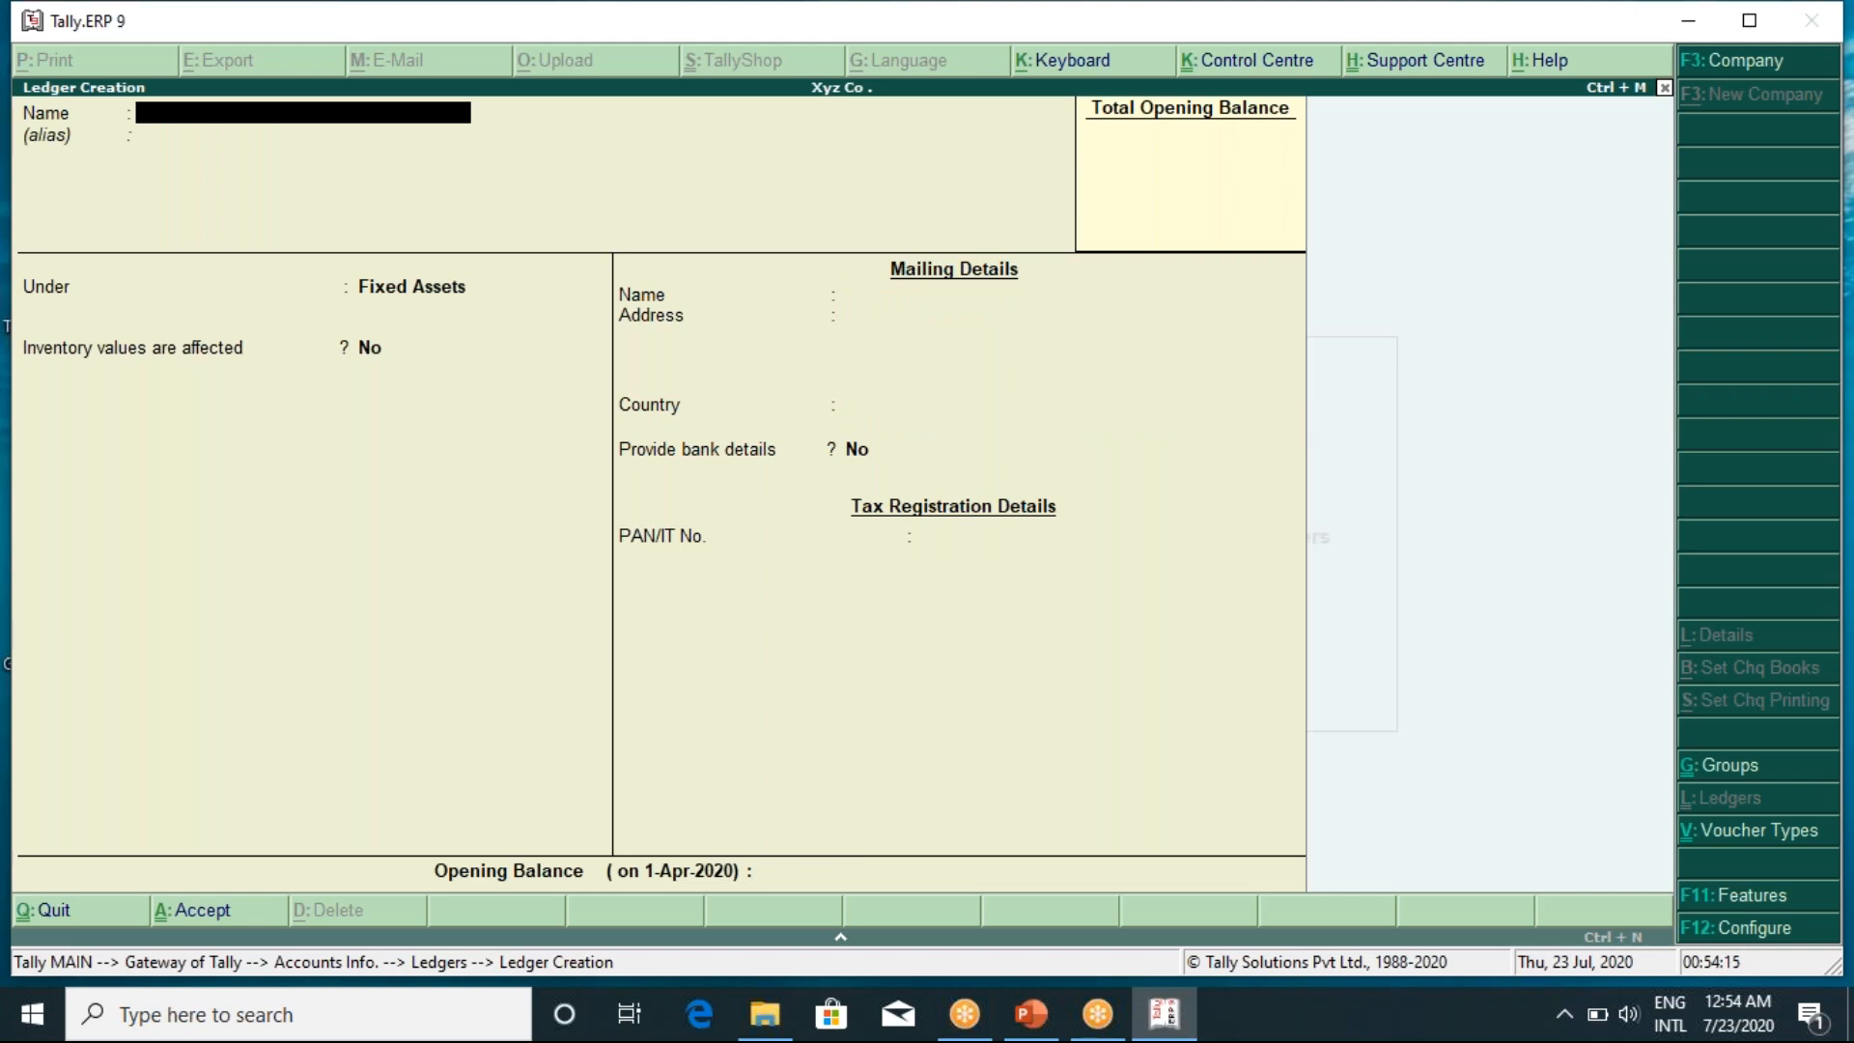
# Enter a Patents ledger under Fixed Assets, ready to be accepted
pyautogui.write('Patents')
pyautogui.press('Return')
pyautogui.press('Return')
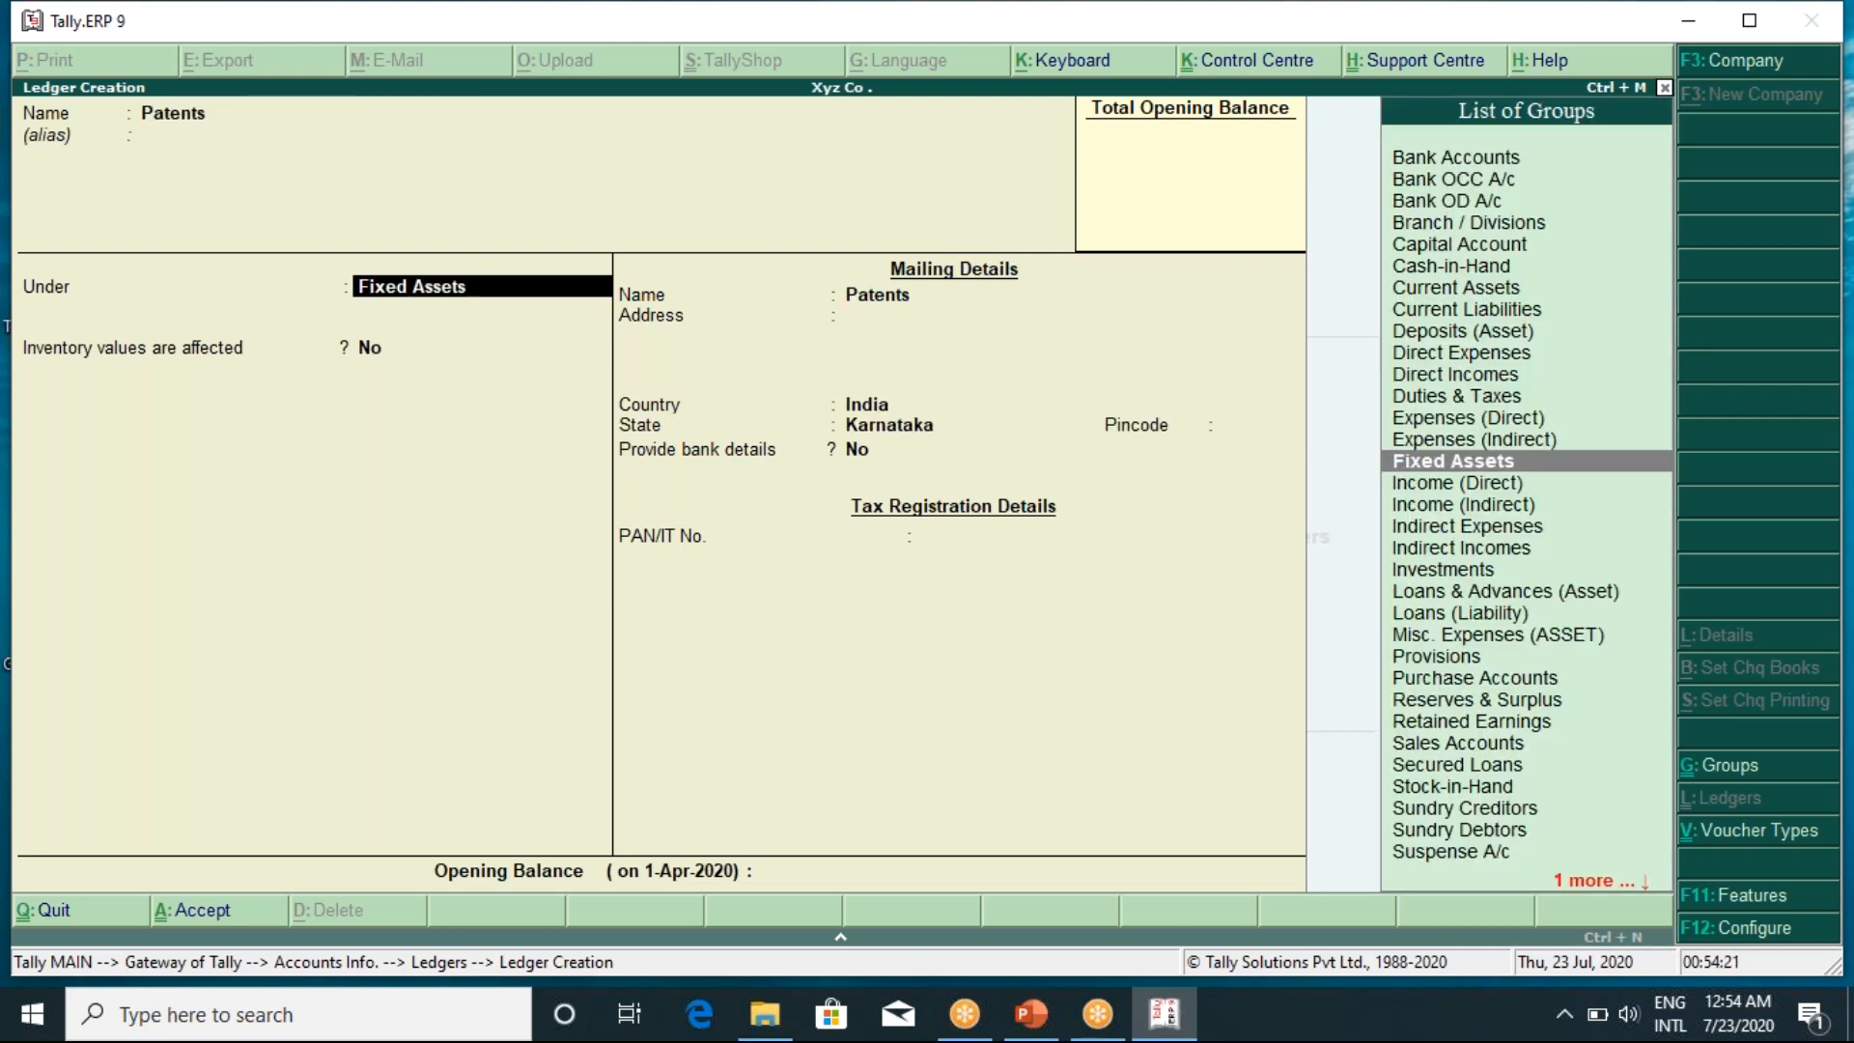
pyautogui.press('Return')
pyautogui.press('Return')
pyautogui.press('Return')
pyautogui.press('Return')
pyautogui.press('Return')
pyautogui.press('Return')
pyautogui.press('Return')
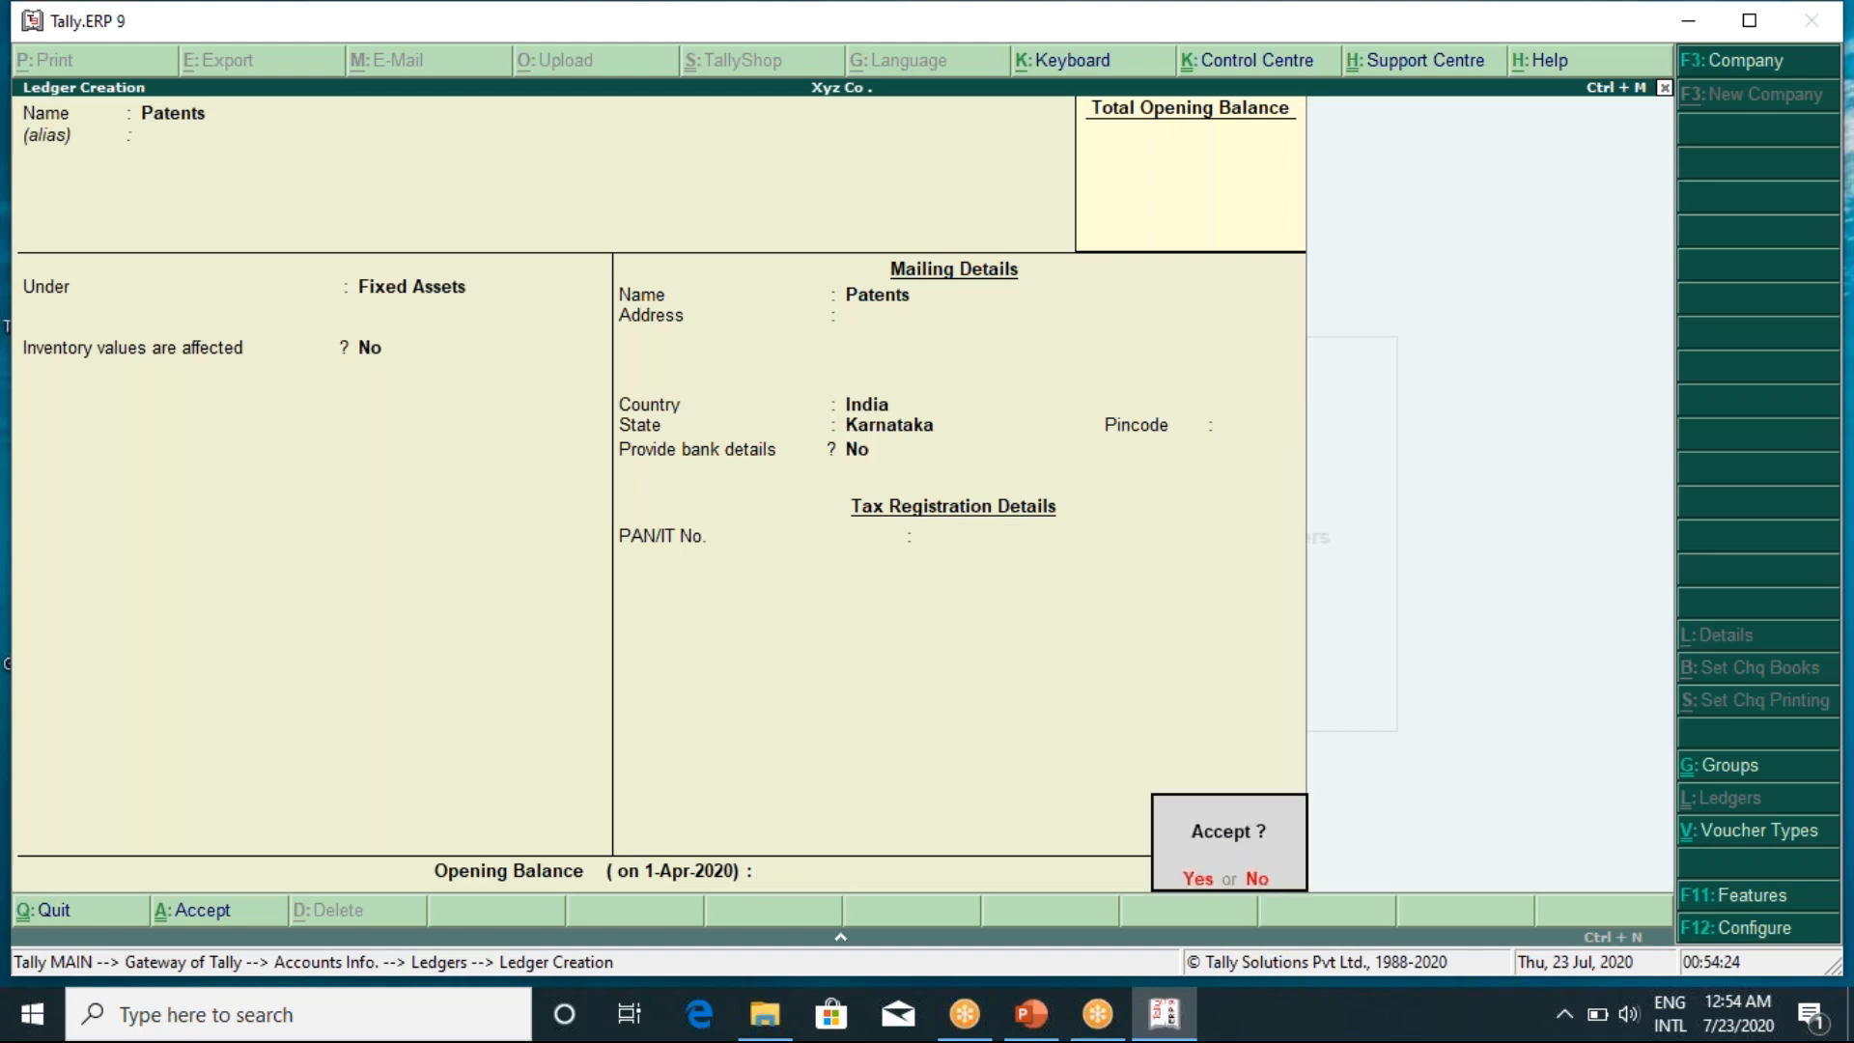
pyautogui.press('Return')
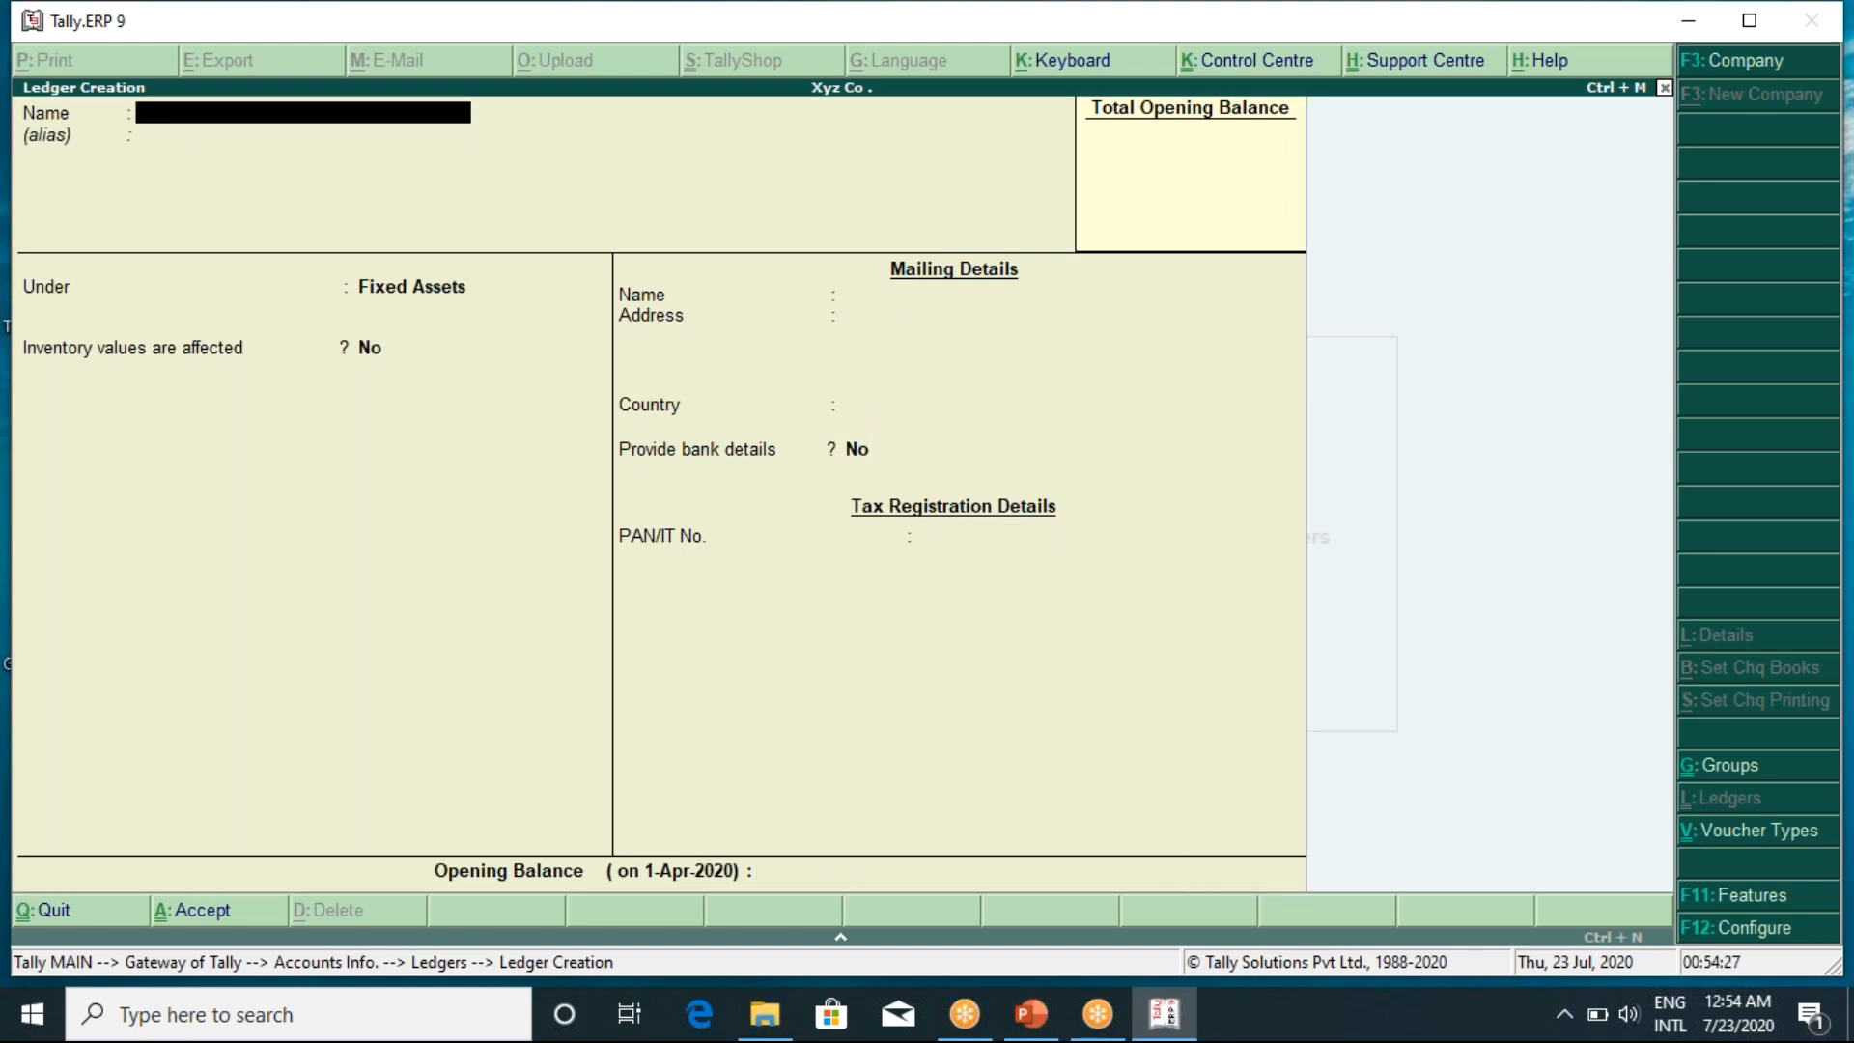
# Save a Goodwill ledger under Fixed Assets with no opening balance
pyautogui.write('Goodwill')
pyautogui.press('Return')
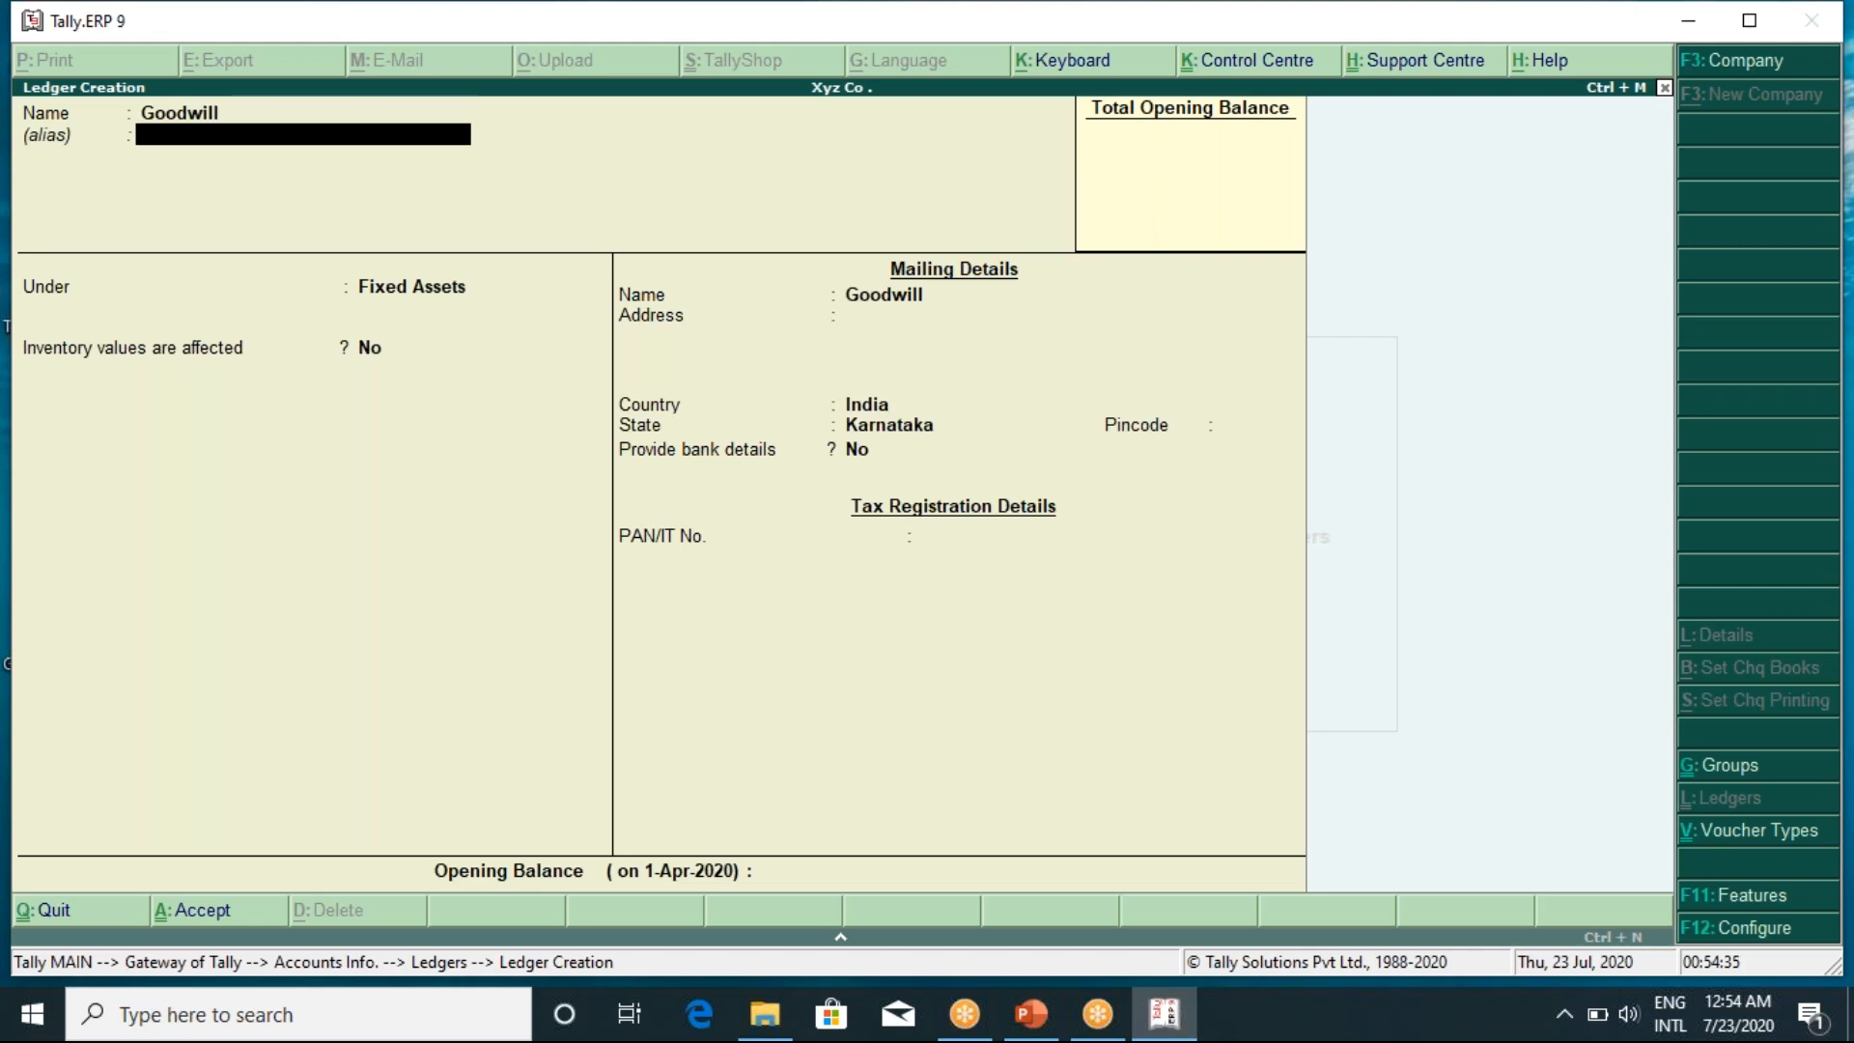
pyautogui.press('Return')
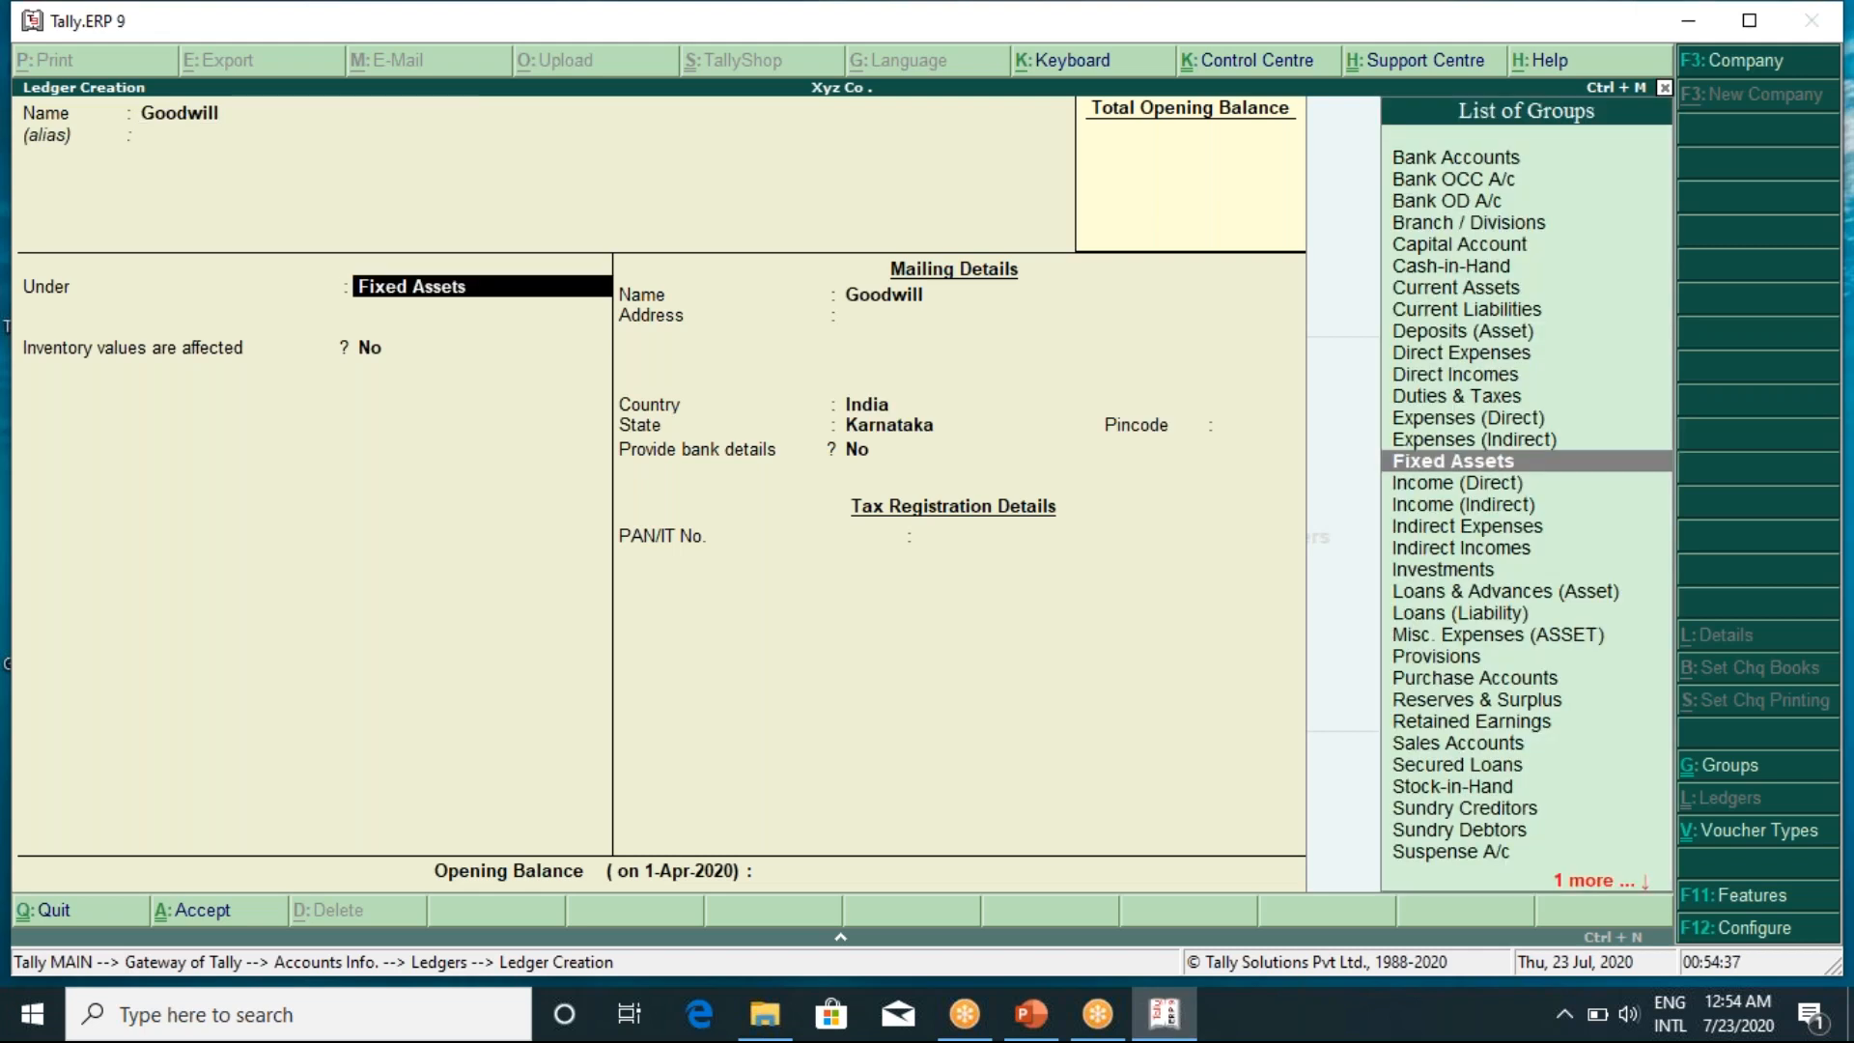
pyautogui.press('Return')
pyautogui.press('Return')
pyautogui.press('Return')
pyautogui.press('Return')
pyautogui.press('Return')
pyautogui.press('Return')
pyautogui.press('Return')
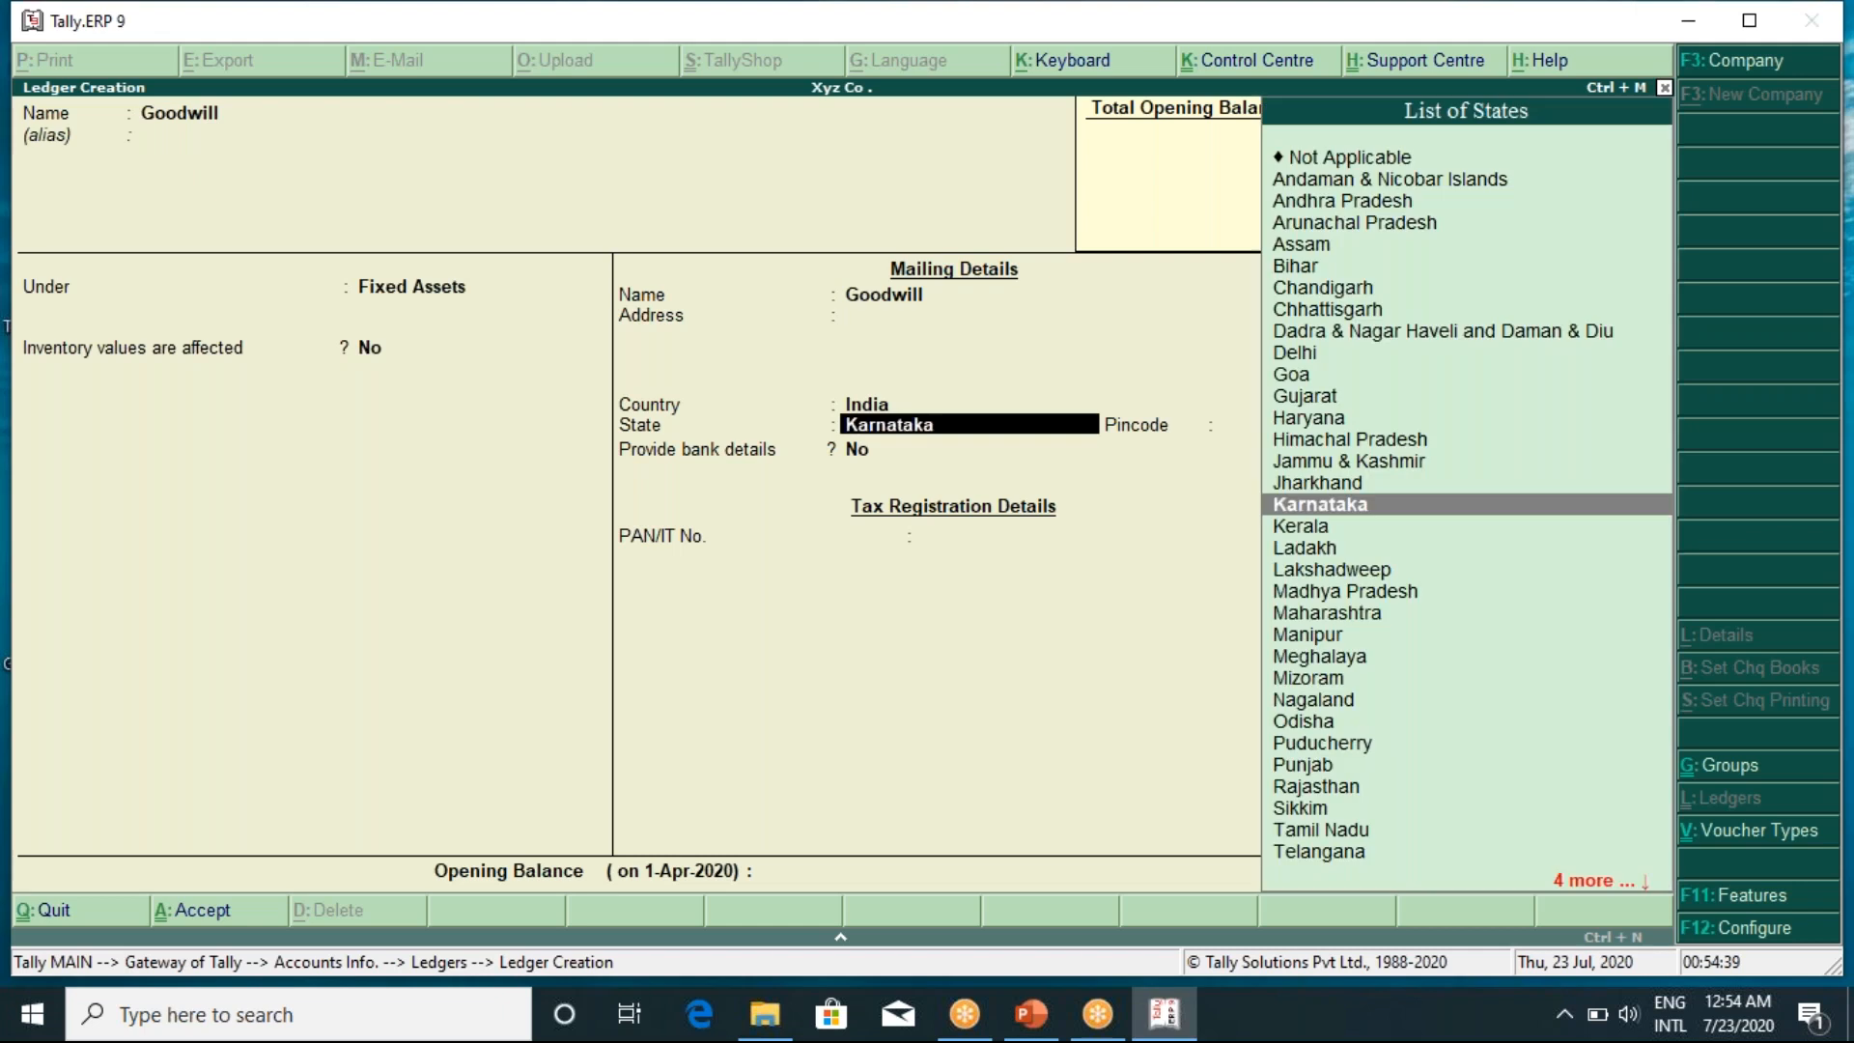
pyautogui.press('Return')
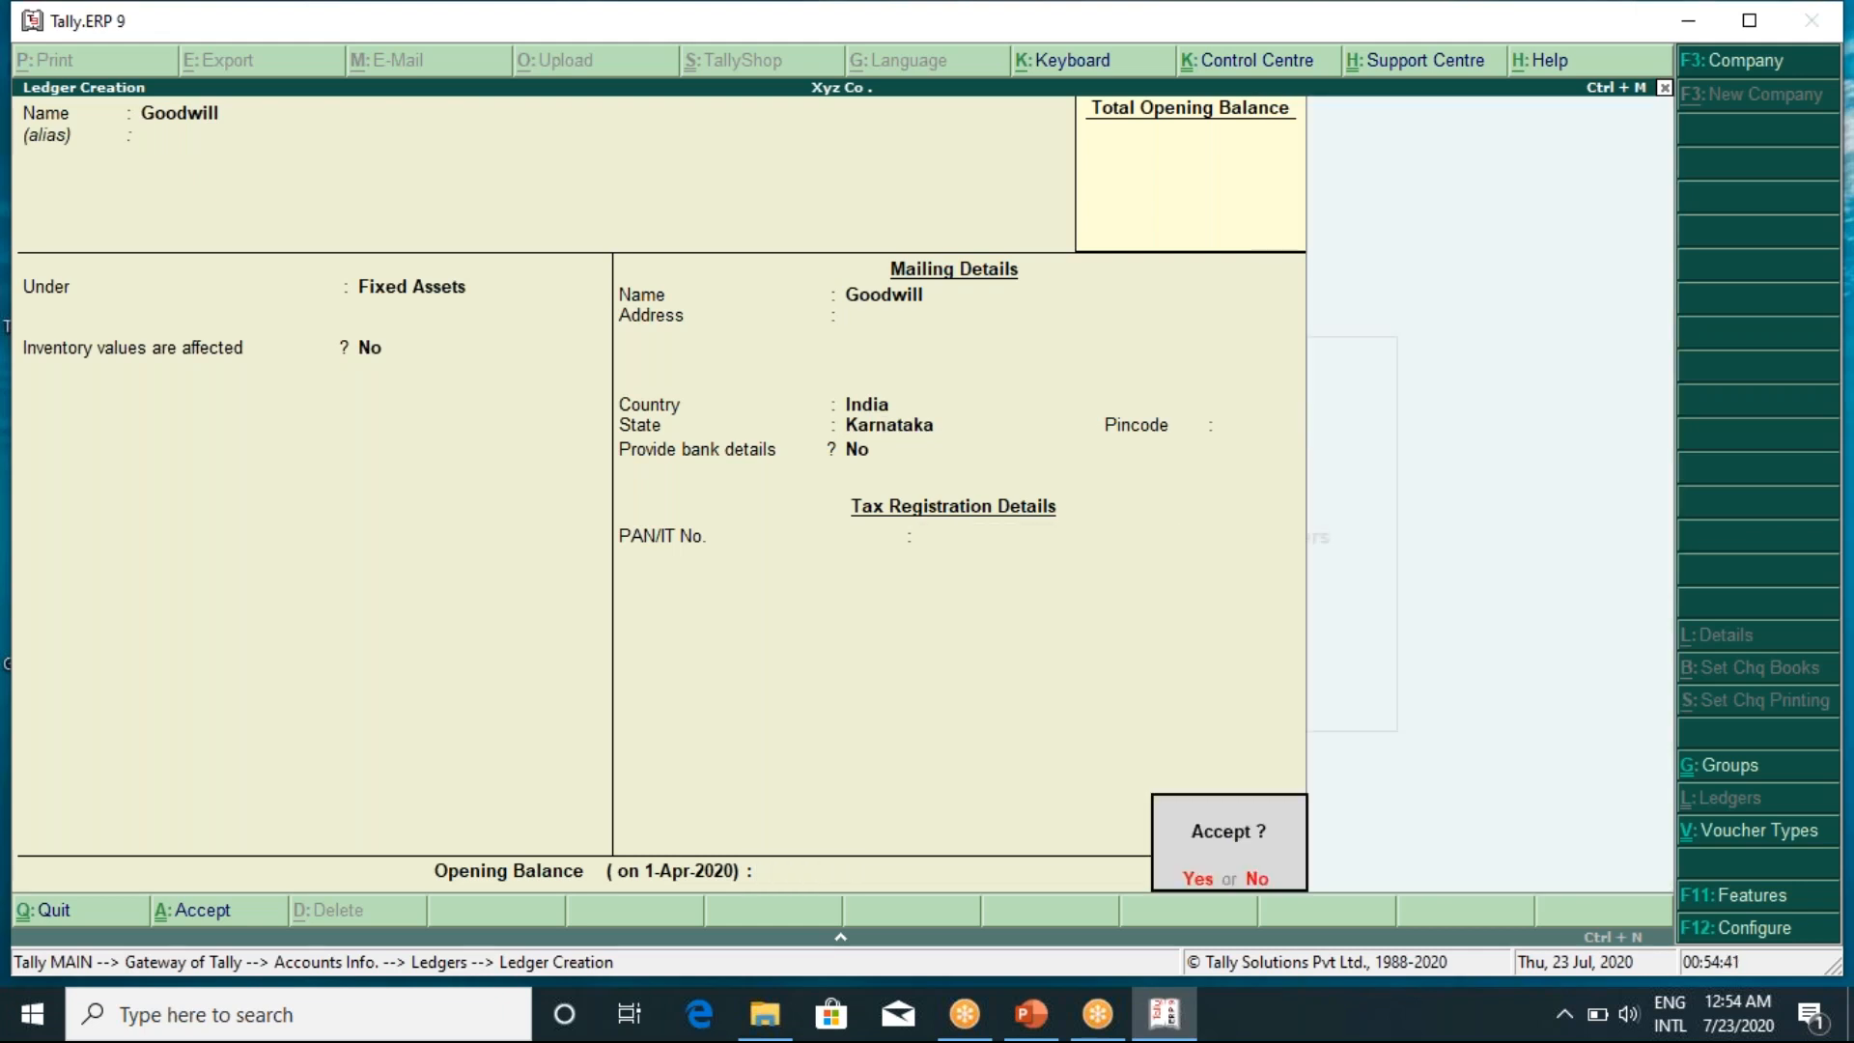
pyautogui.press('Return')
# Create and save a Prepaid Exp ledger under Current Assets
pyautogui.write('Prepaid Exp')
pyautogui.press('Return')
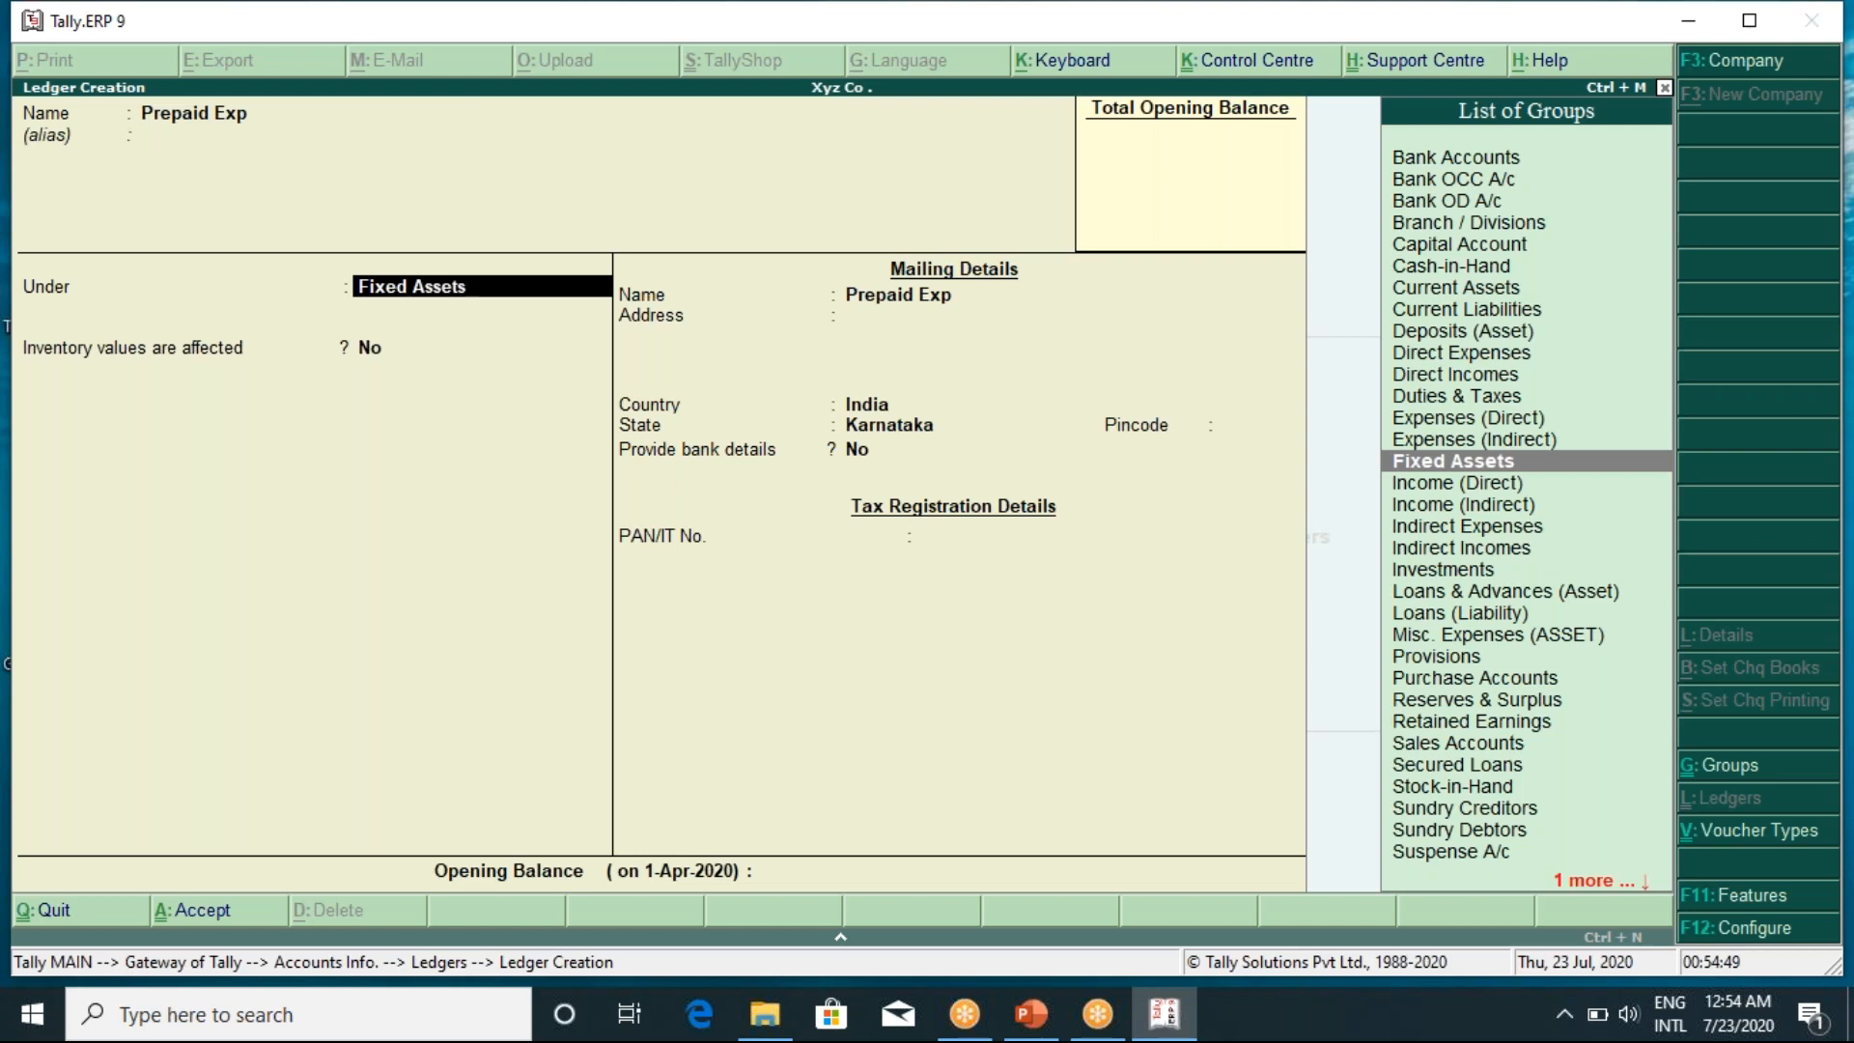
pyautogui.write('Curr')
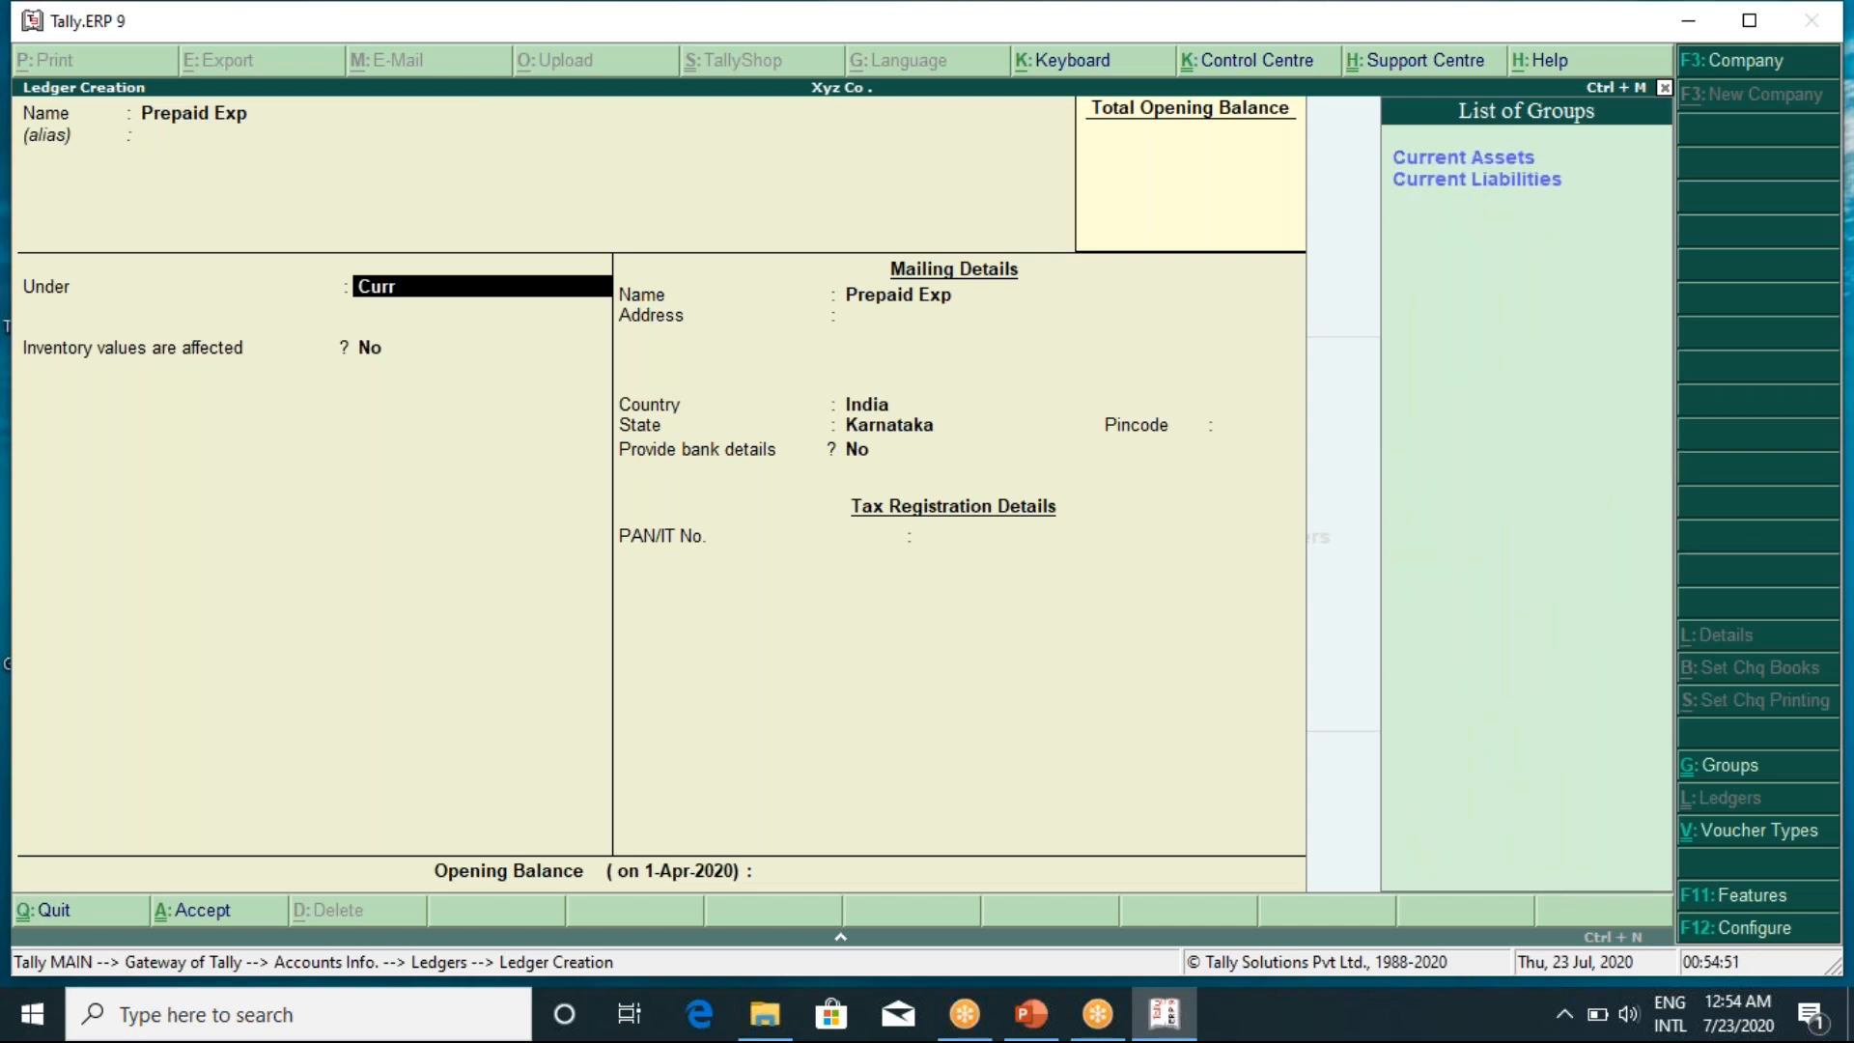
pyautogui.press('Return')
pyautogui.press('Return')
pyautogui.press('Return')
pyautogui.press('Return')
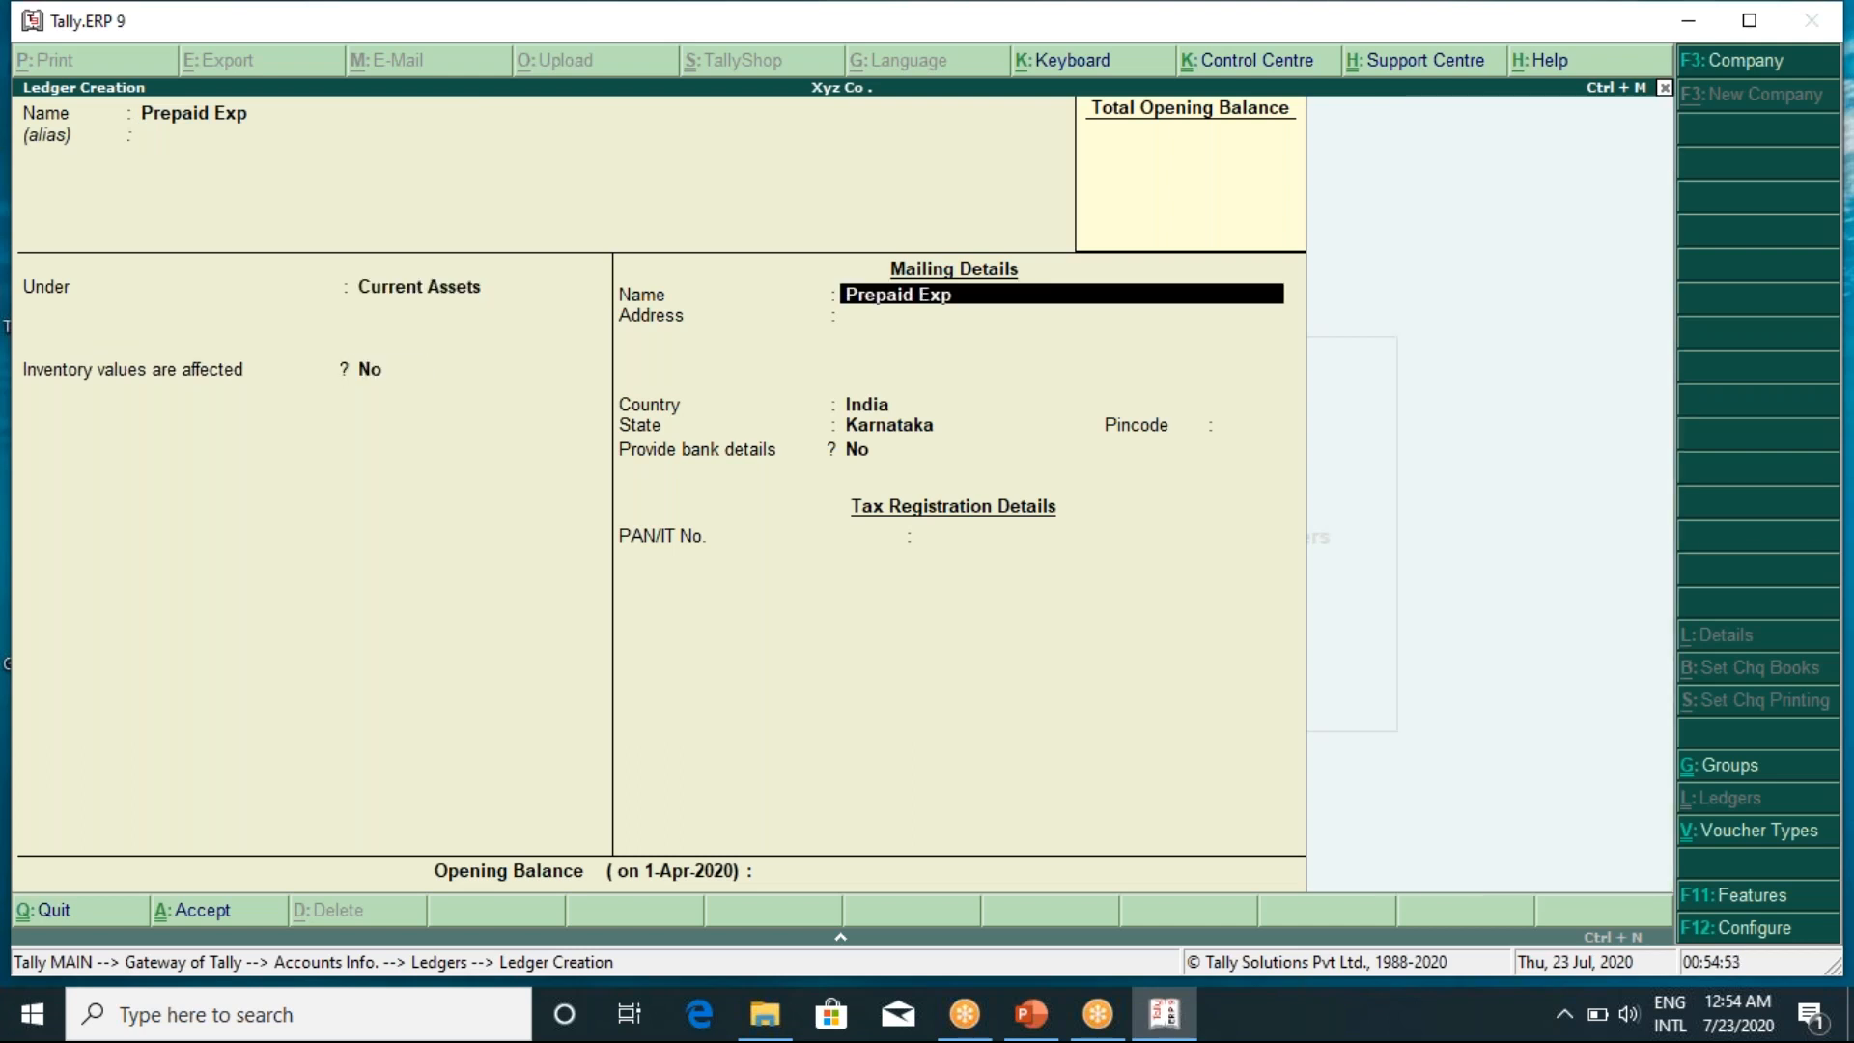
pyautogui.press('Return')
pyautogui.press('Return')
pyautogui.press('Return')
pyautogui.press('Return')
pyautogui.press('Return')
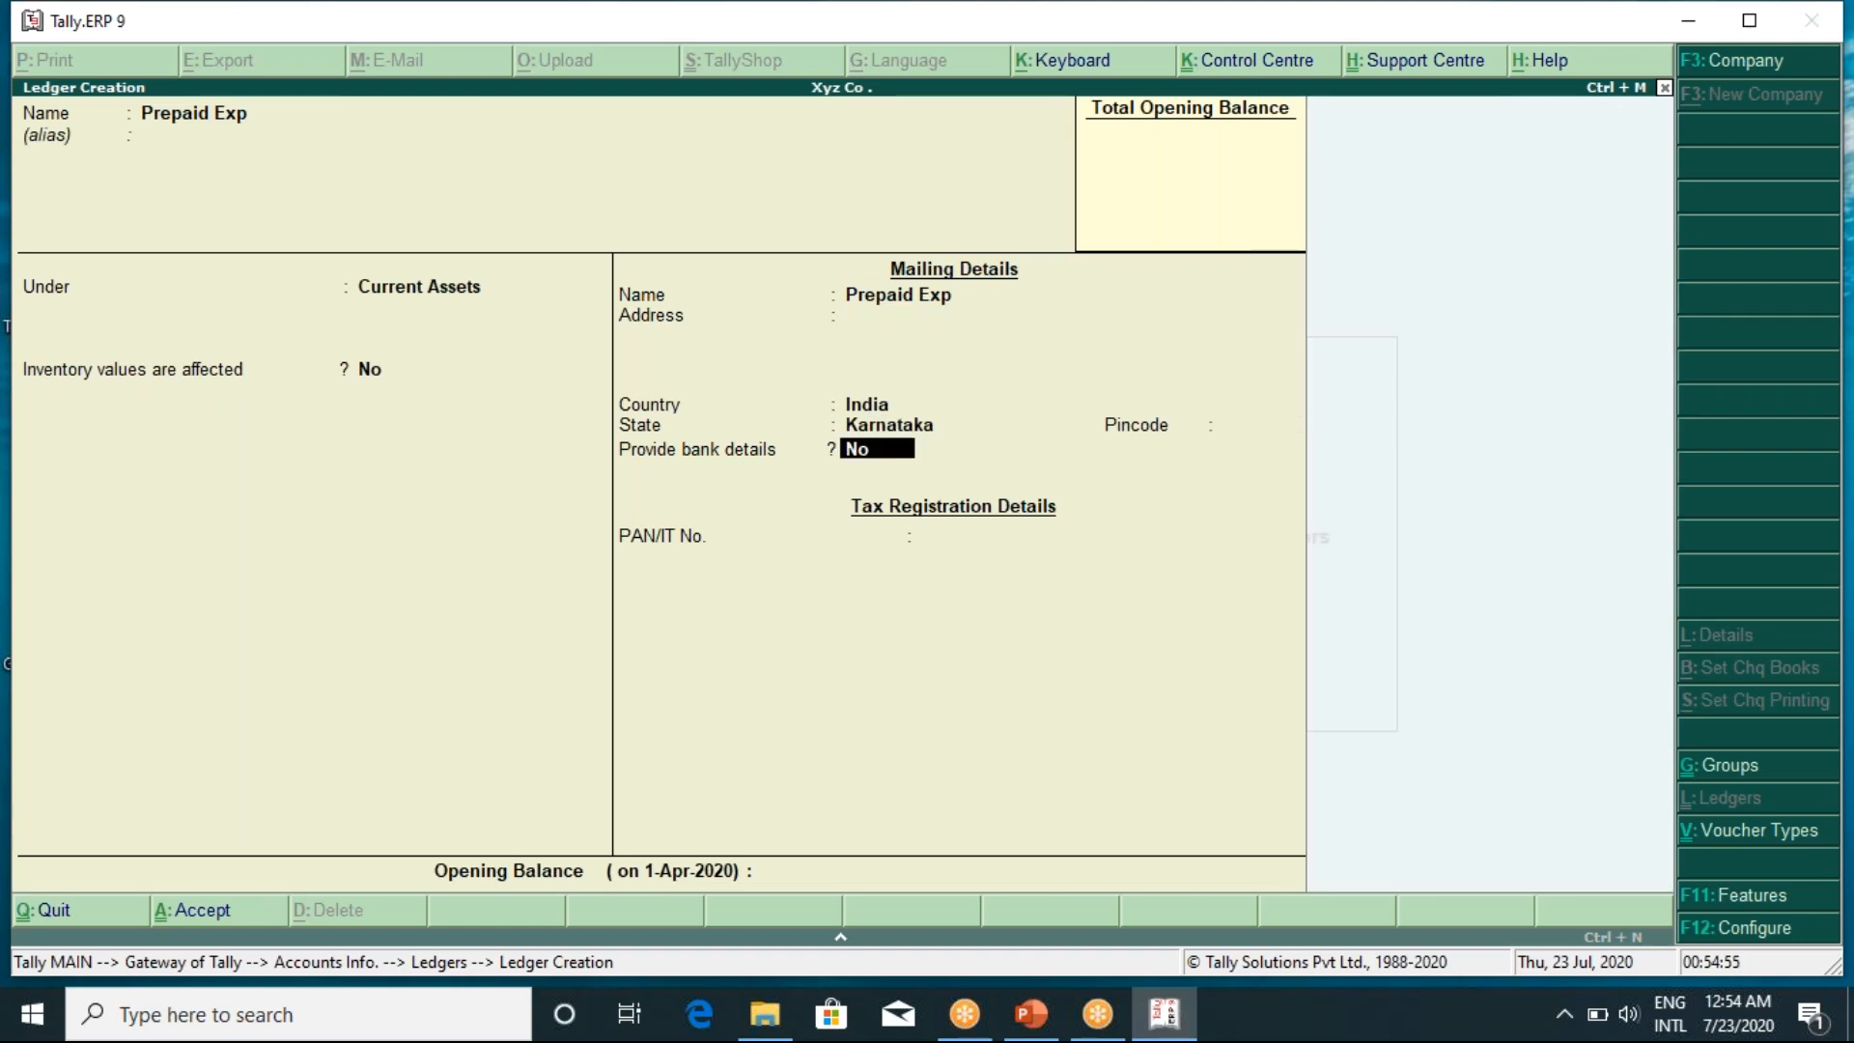
pyautogui.press('Return')
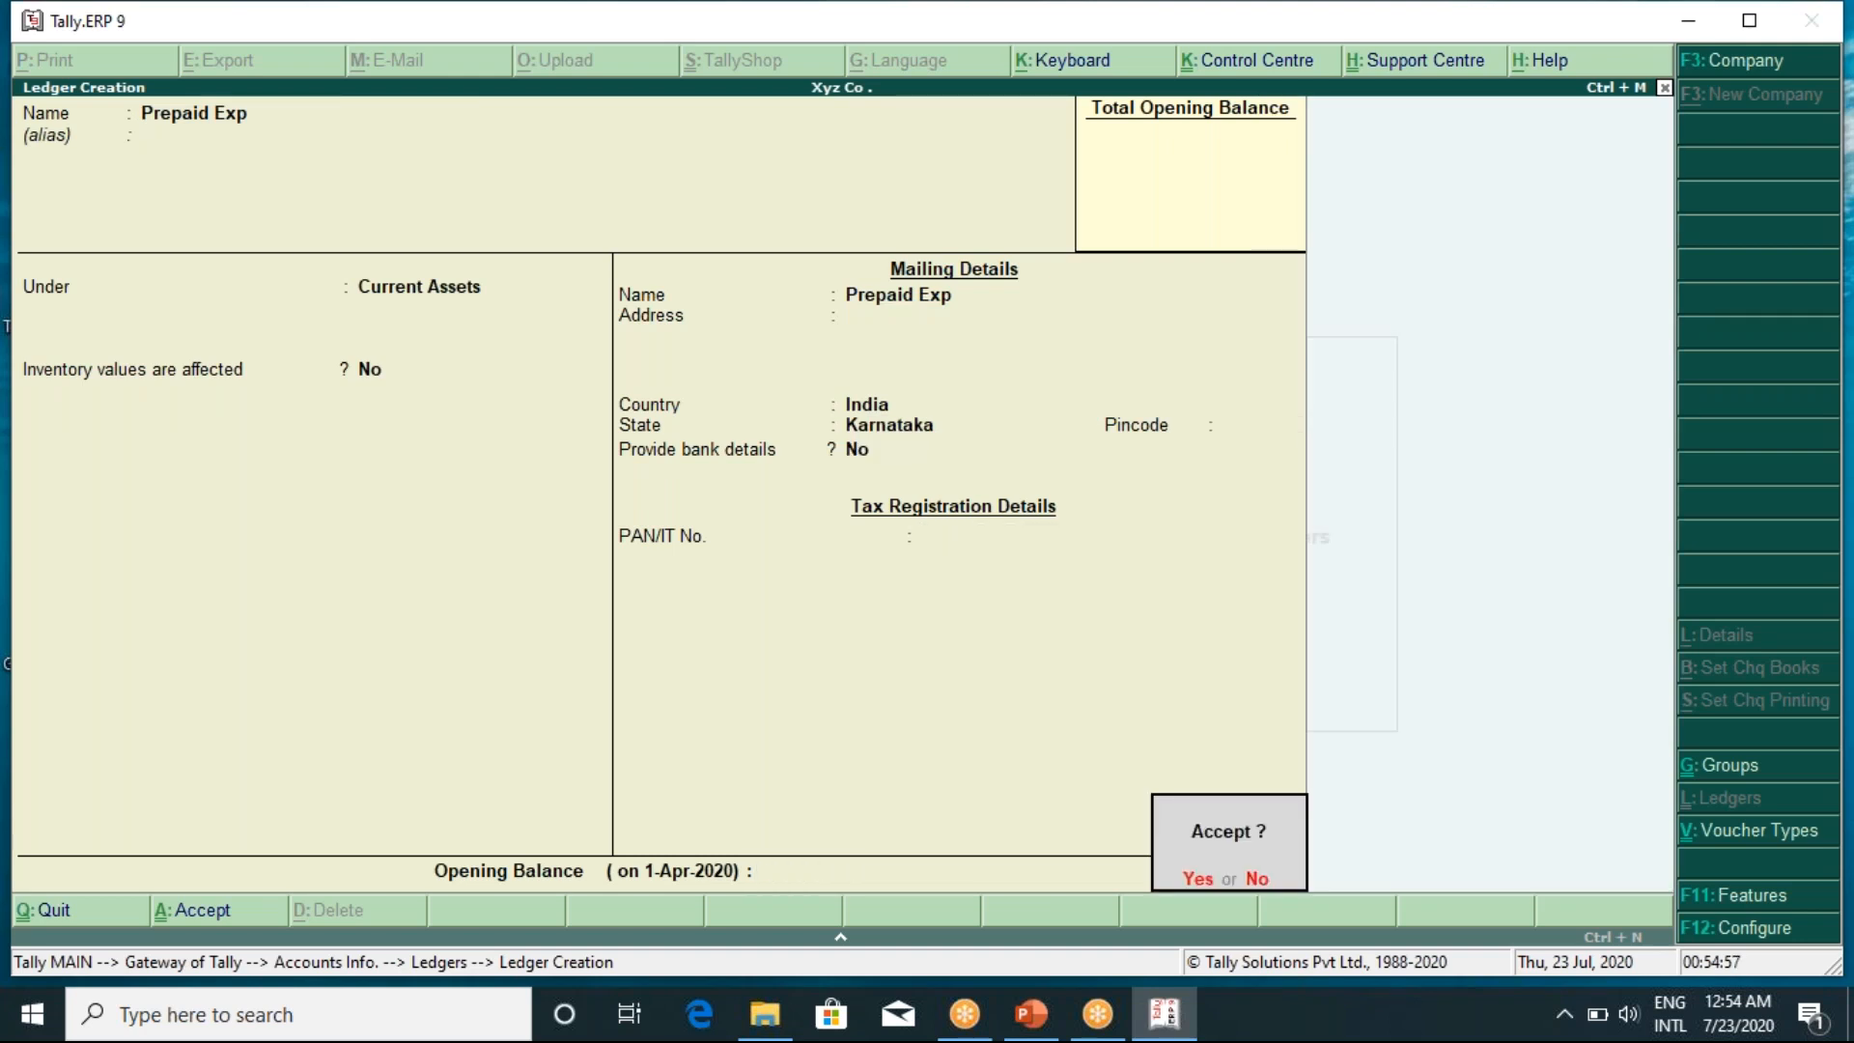
pyautogui.press('Return')
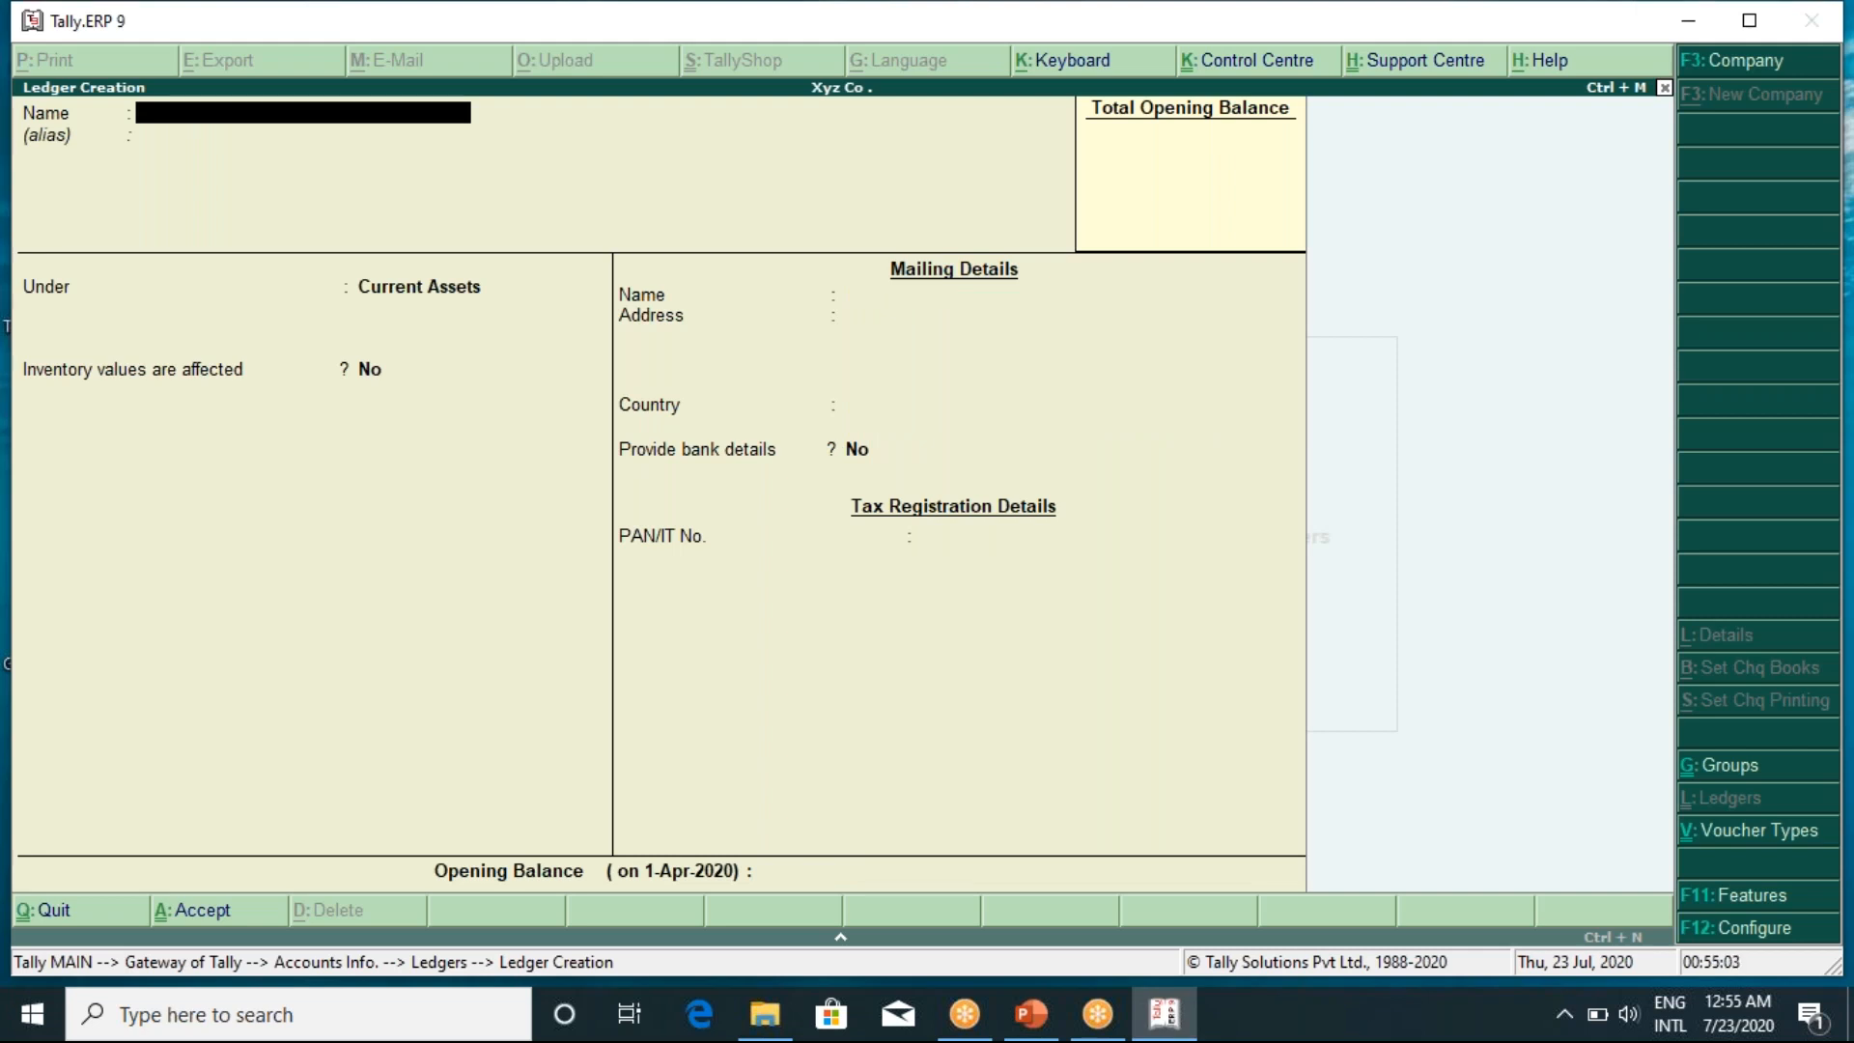
# Quit Ledger Creation and open the List of Ledgers for display
pyautogui.press('Escape')
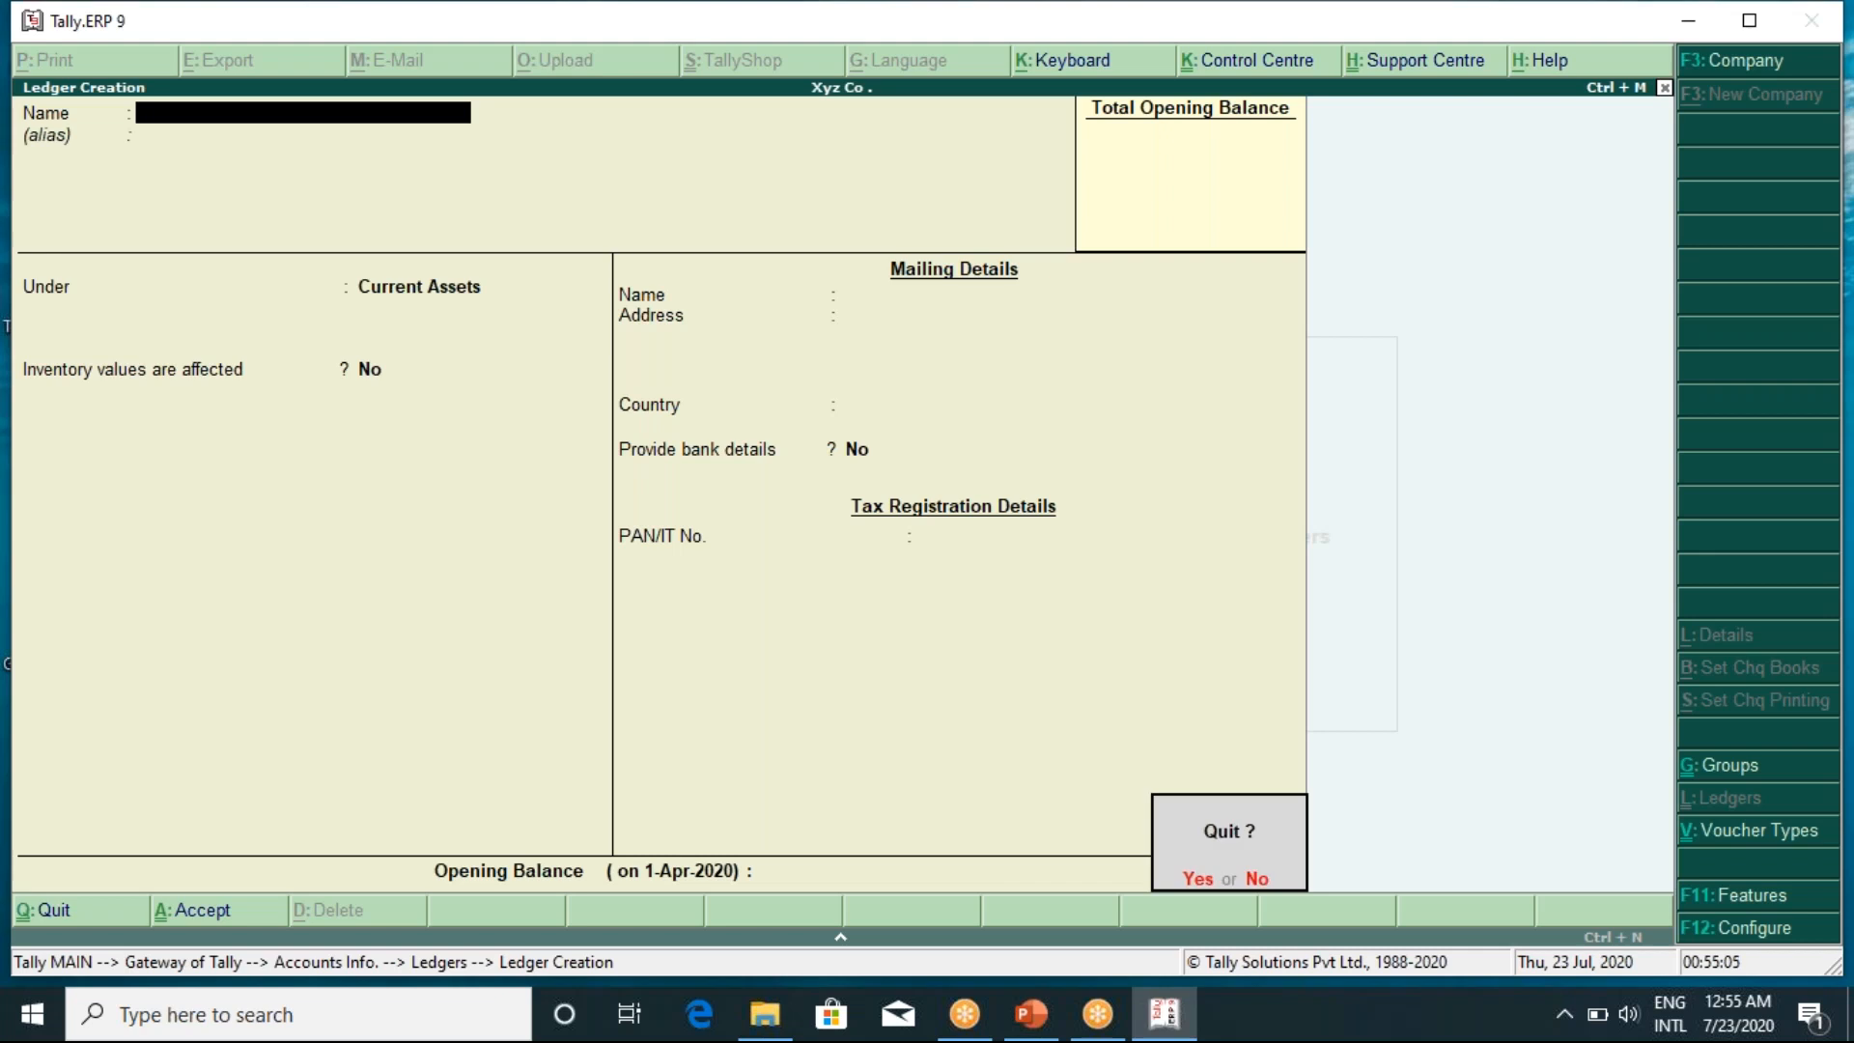
pyautogui.press('y')
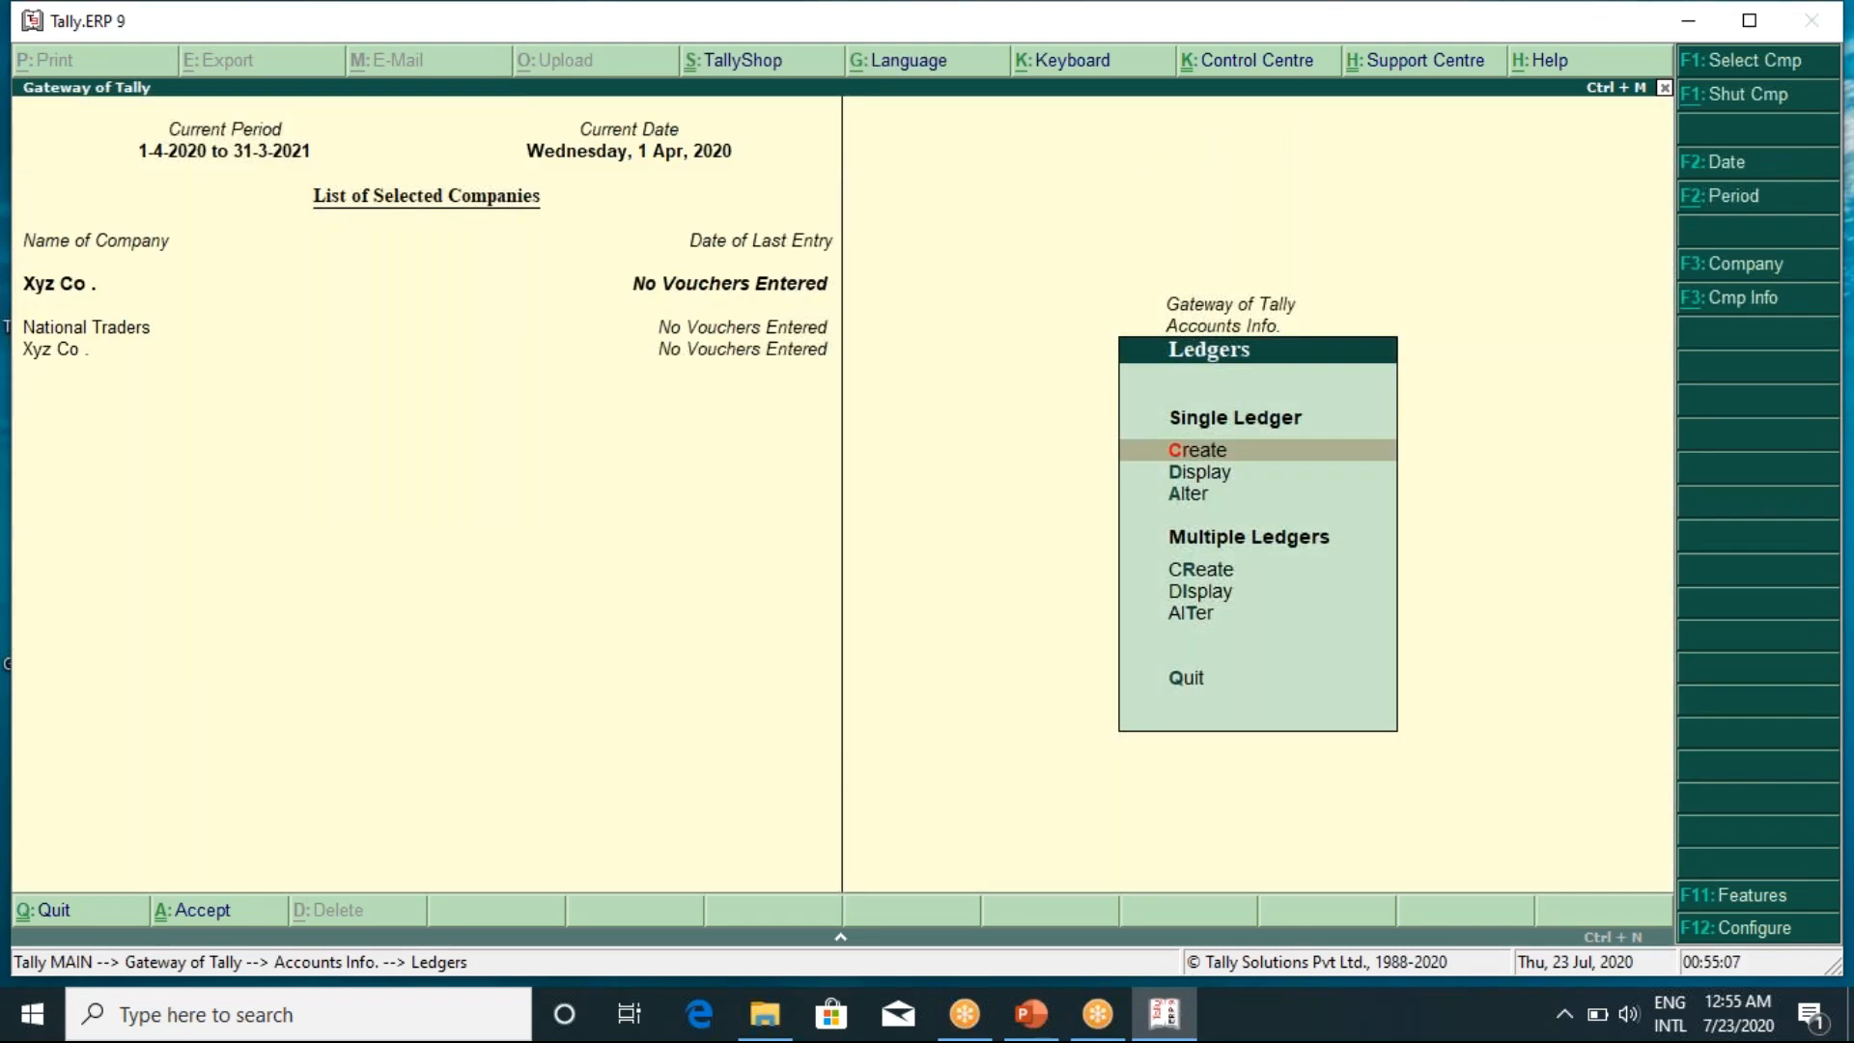
pyautogui.press('Down')
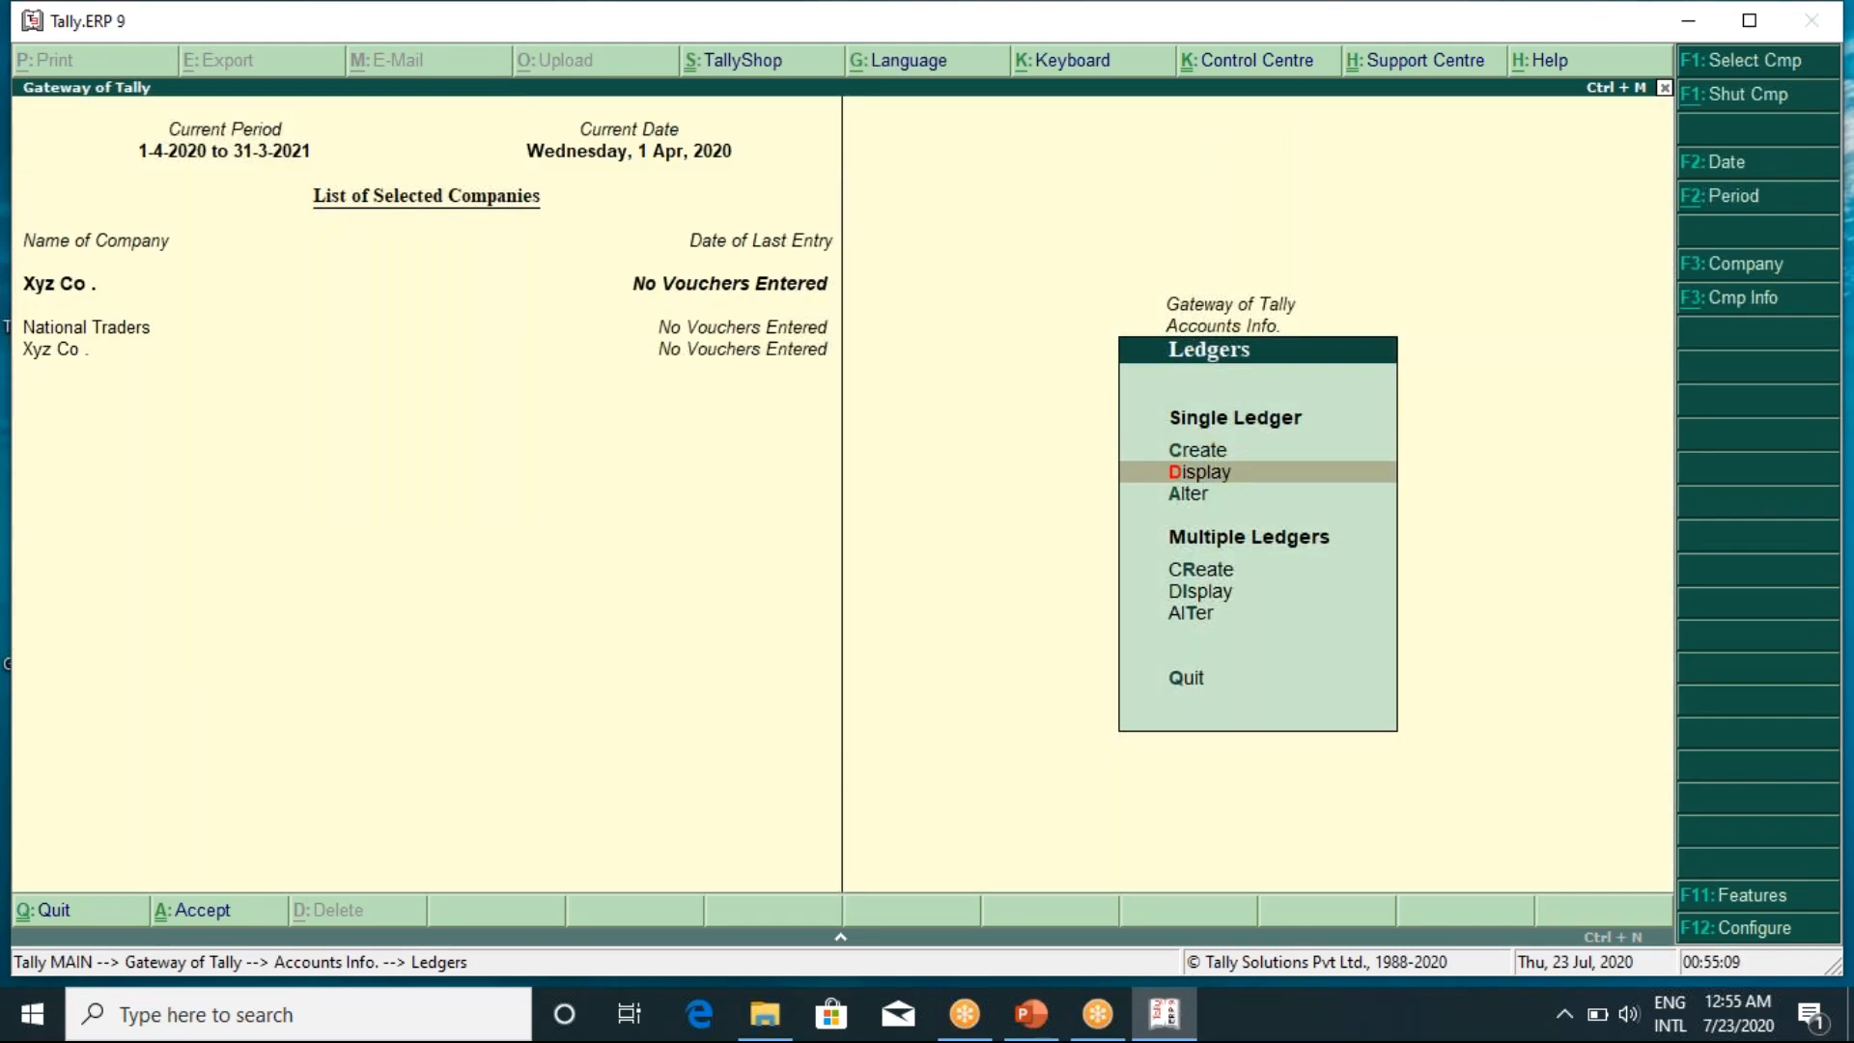
pyautogui.press('Up')
pyautogui.press('Down')
pyautogui.press('Return')
# Browse the List of Ledgers down to Cash in Hand, then return to the Ledgers menu
pyautogui.press('Down')
pyautogui.press('Down')
pyautogui.press('Down')
pyautogui.press('Down')
pyautogui.press('Down')
pyautogui.press('Down')
pyautogui.press('Down')
pyautogui.press('Down')
pyautogui.press('Down')
pyautogui.press('Down')
pyautogui.press('Down')
pyautogui.press('Down')
pyautogui.press('Down')
pyautogui.press('Down')
pyautogui.press('Down')
pyautogui.press('Down')
pyautogui.press('Down')
pyautogui.press('Down')
pyautogui.press('Down')
pyautogui.press('Down')
pyautogui.press('Down')
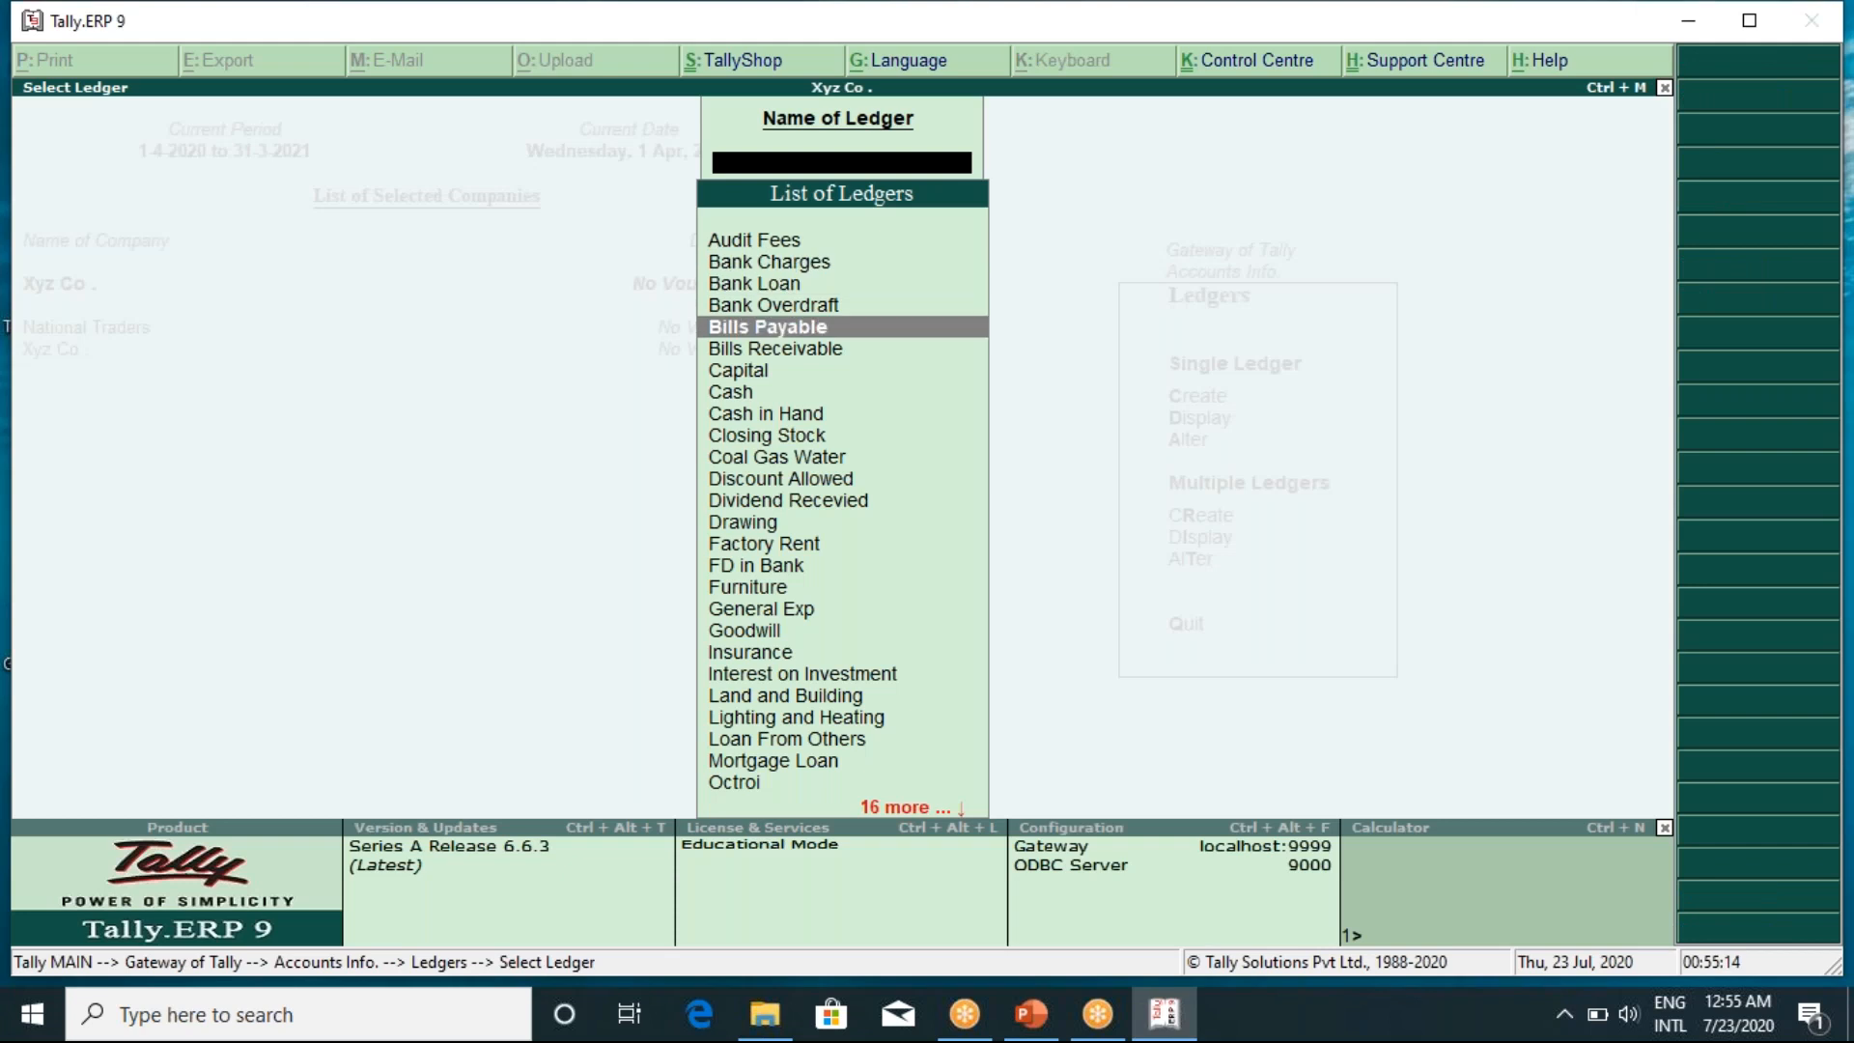
pyautogui.press('Down')
pyautogui.press('Down')
pyautogui.press('Down')
pyautogui.press('Down')
pyautogui.press('Down')
pyautogui.press('Down')
pyautogui.press('Down')
pyautogui.press('Down')
pyautogui.press('Down')
pyautogui.press('Down')
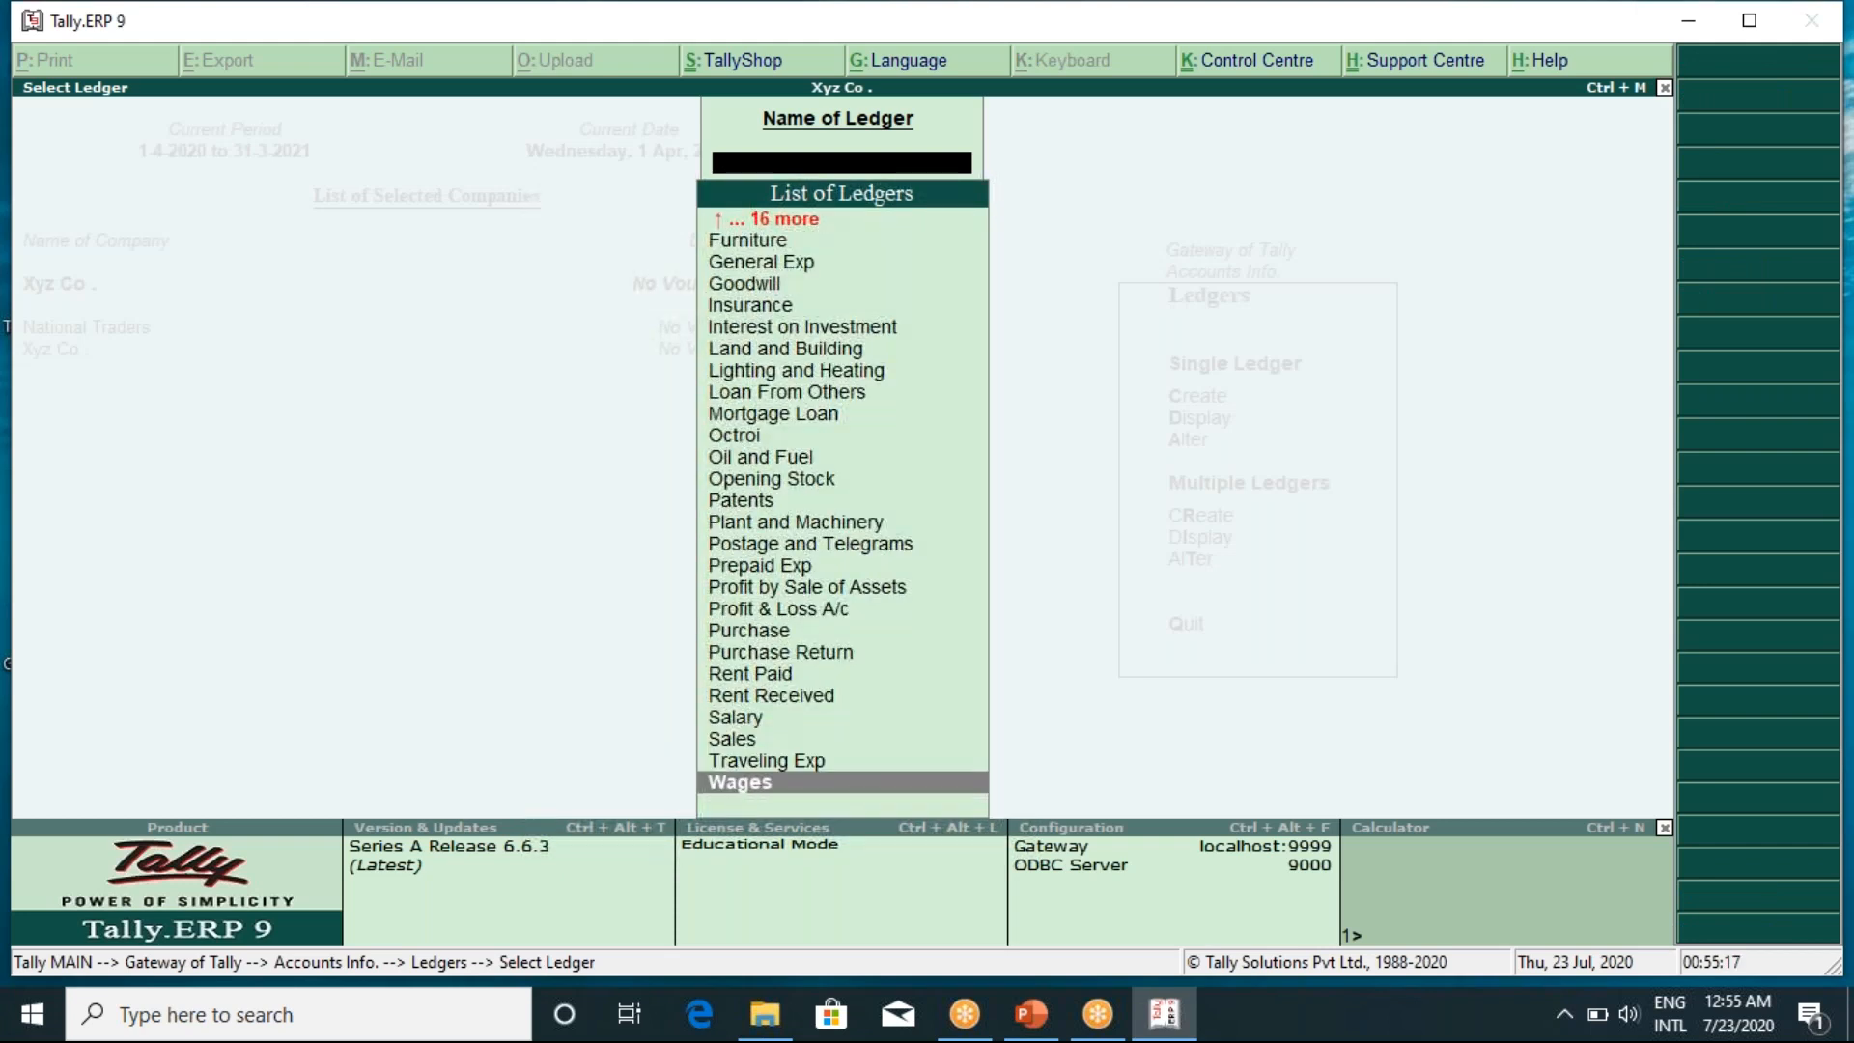
pyautogui.press('Up')
pyautogui.press('Up')
pyautogui.press('Up')
pyautogui.press('Up')
pyautogui.press('Up')
pyautogui.press('Up')
pyautogui.press('Up')
pyautogui.press('Up')
pyautogui.press('Up')
pyautogui.press('Up')
pyautogui.press('Up')
pyautogui.press('Up')
pyautogui.press('Up')
pyautogui.press('Up')
pyautogui.press('Up')
pyautogui.press('Up')
pyautogui.press('Up')
pyautogui.press('Up')
pyautogui.press('Up')
pyautogui.press('Up')
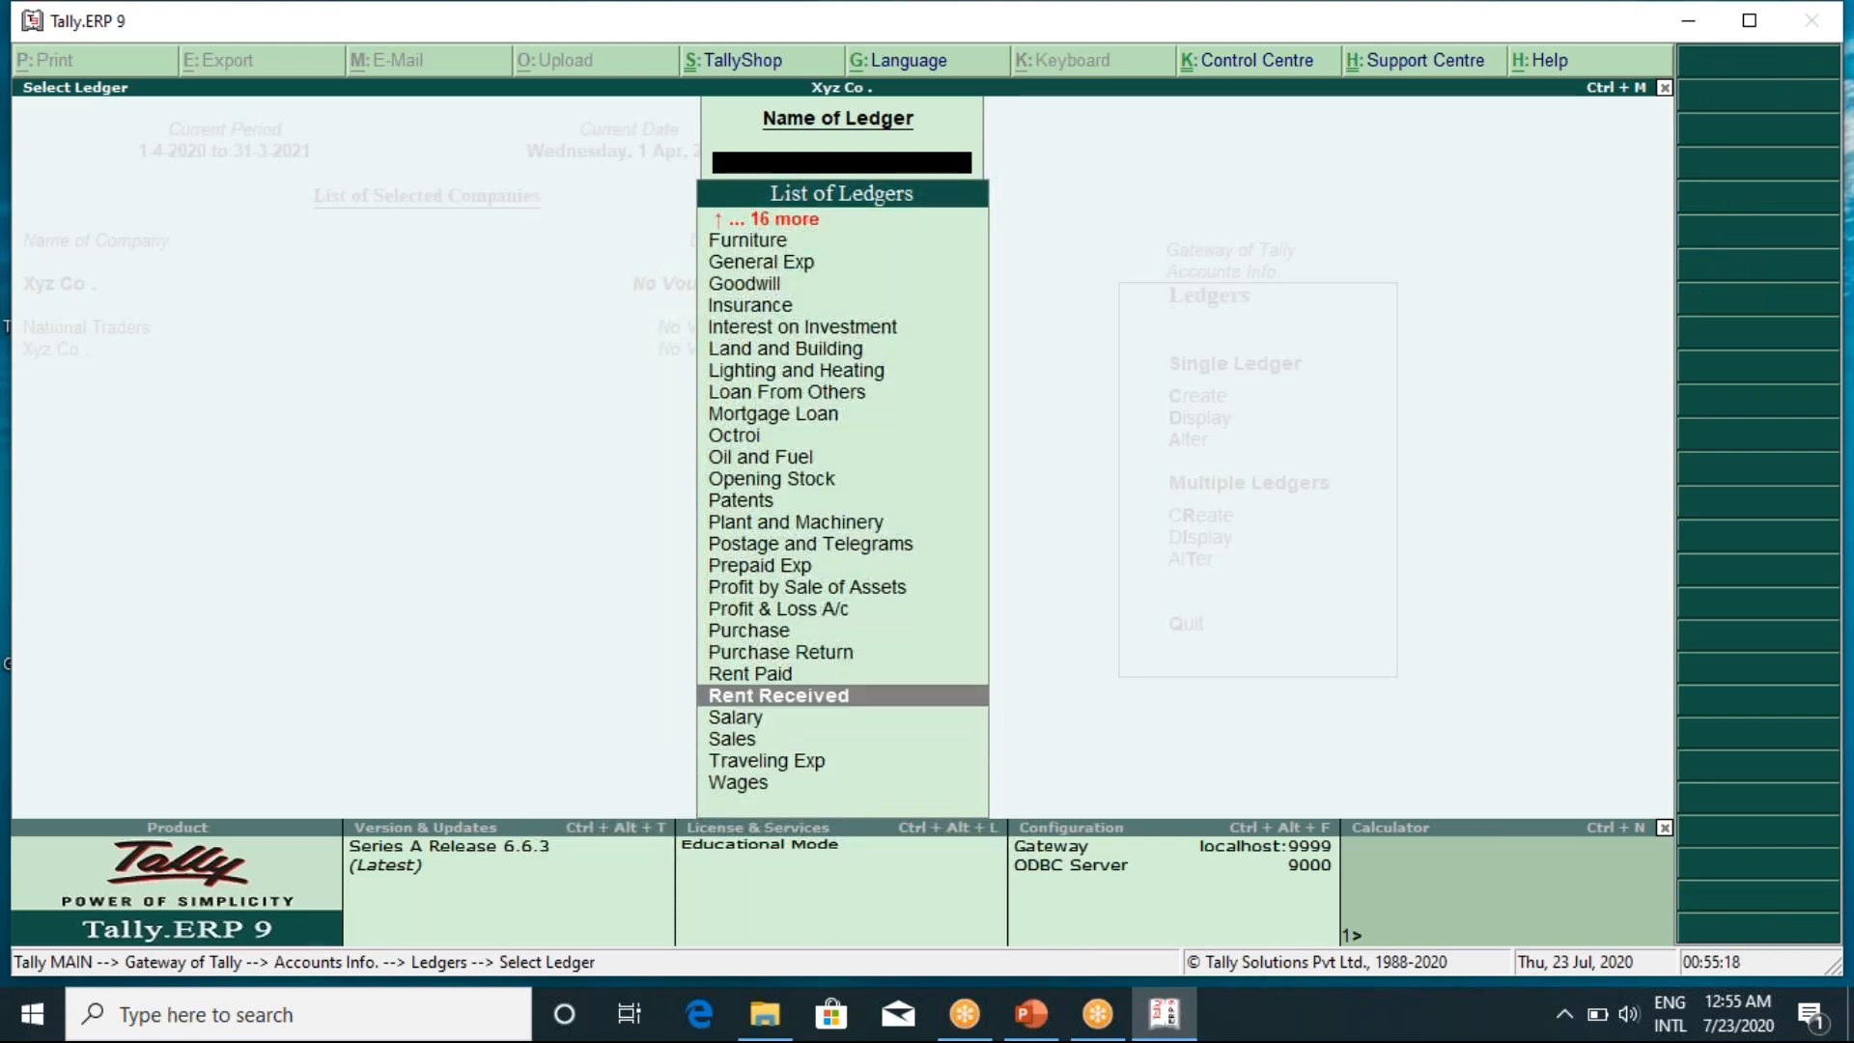
pyautogui.press('Down')
pyautogui.press('Down')
pyautogui.press('Down')
pyautogui.press('Down')
pyautogui.press('Down')
pyautogui.press('Down')
pyautogui.press('Down')
pyautogui.press('Down')
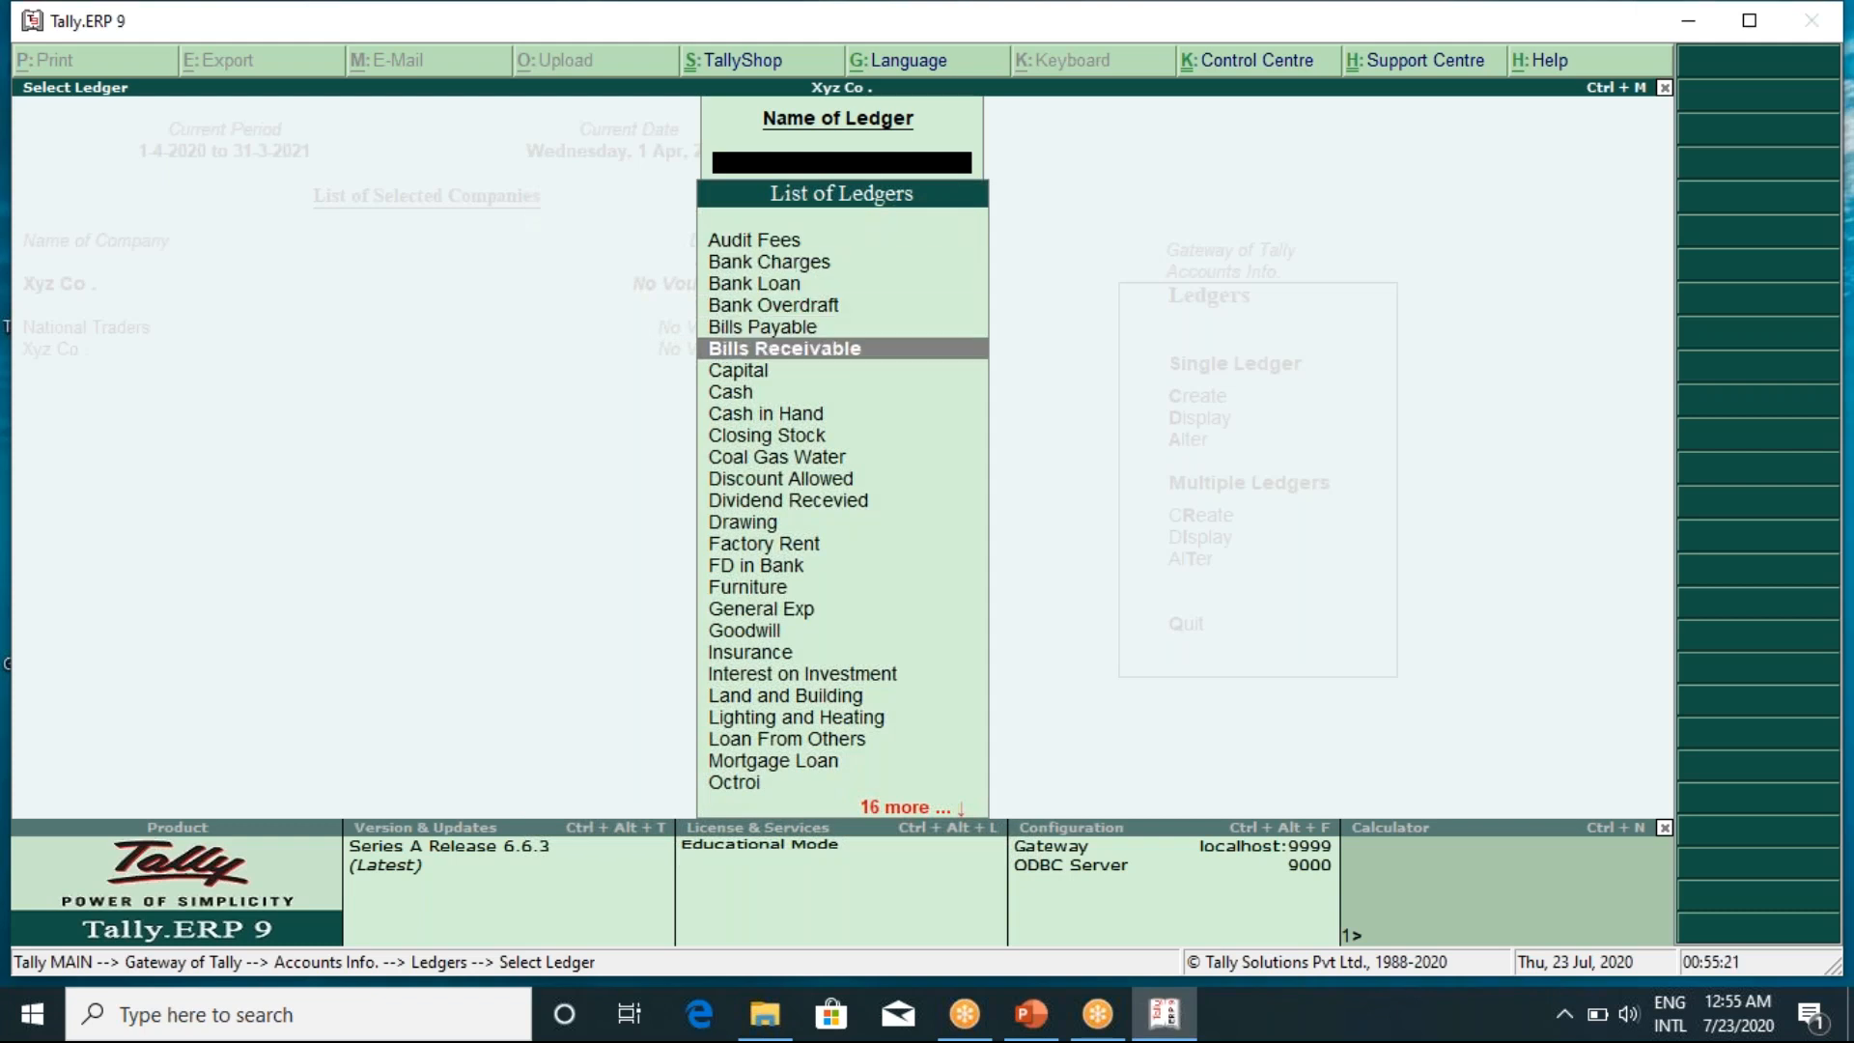
pyautogui.press('Down')
pyautogui.press('Down')
pyautogui.press('Down')
pyautogui.press('Down')
pyautogui.press('Down')
pyautogui.press('Down')
pyautogui.press('Down')
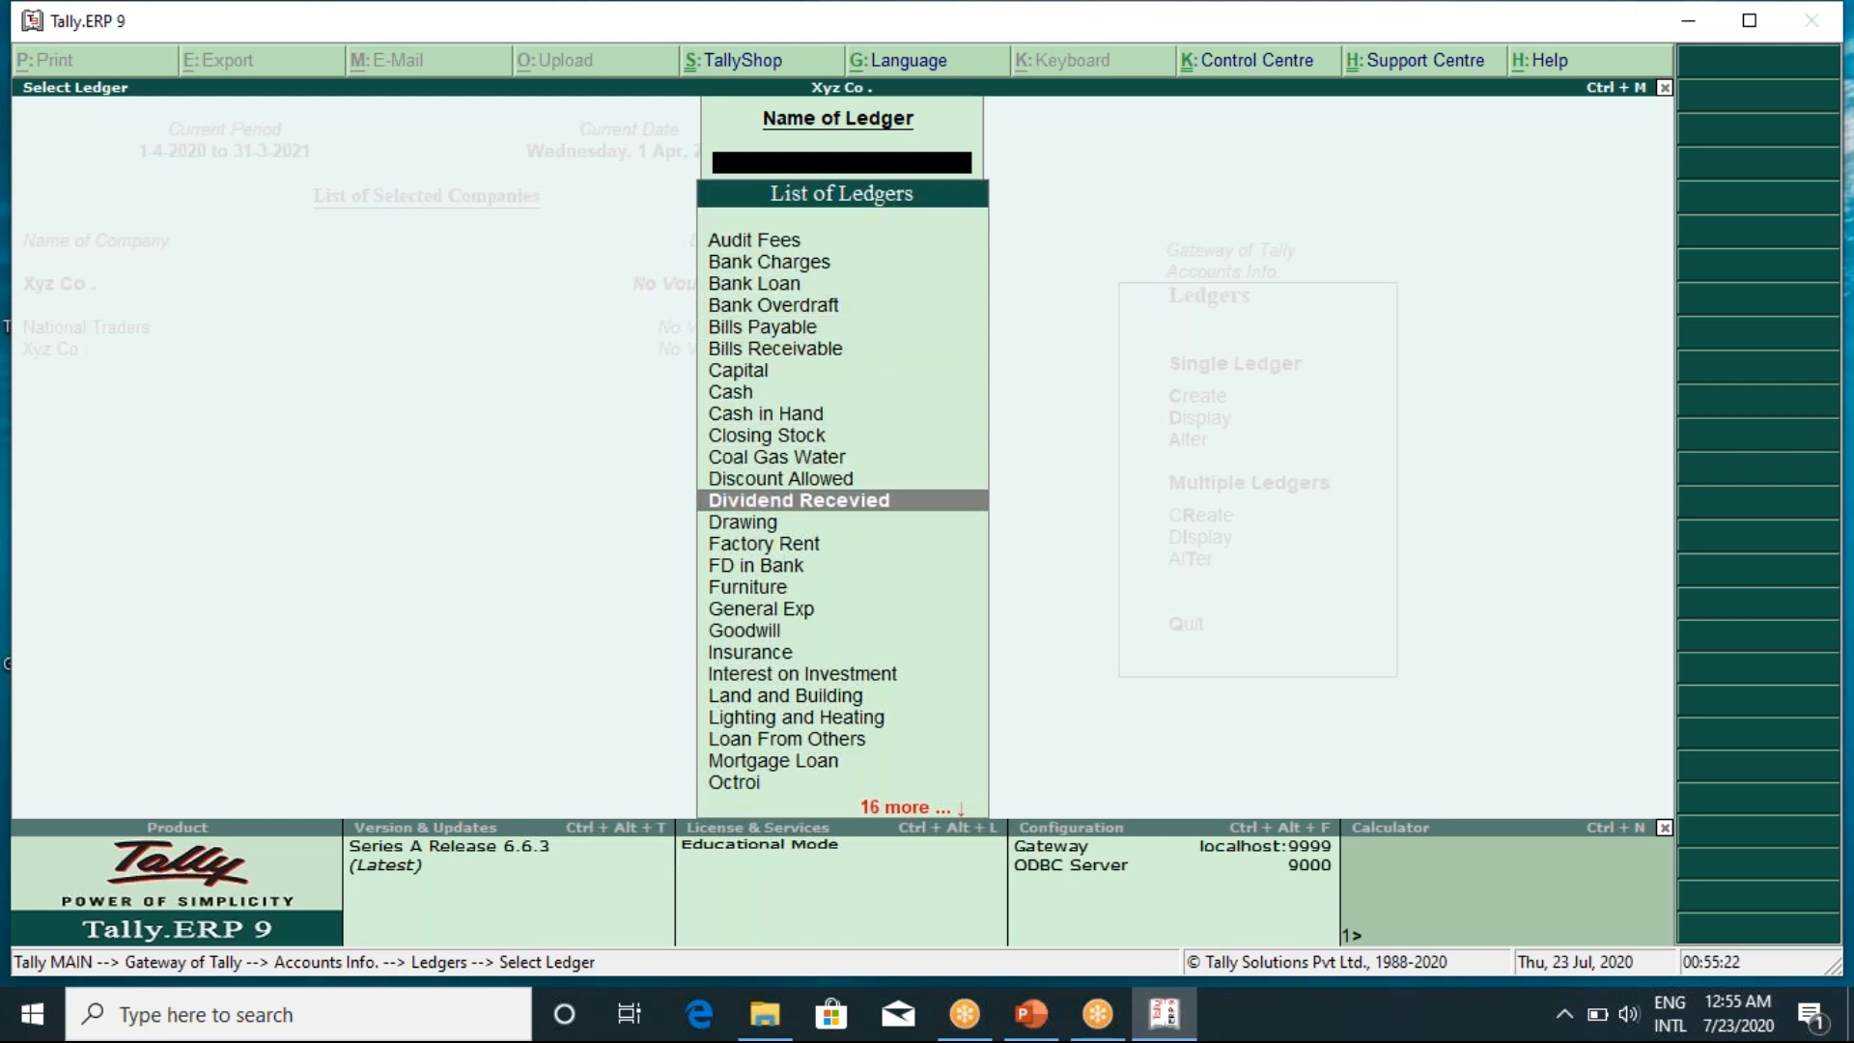
pyautogui.press('Escape')
pyautogui.press('Down')
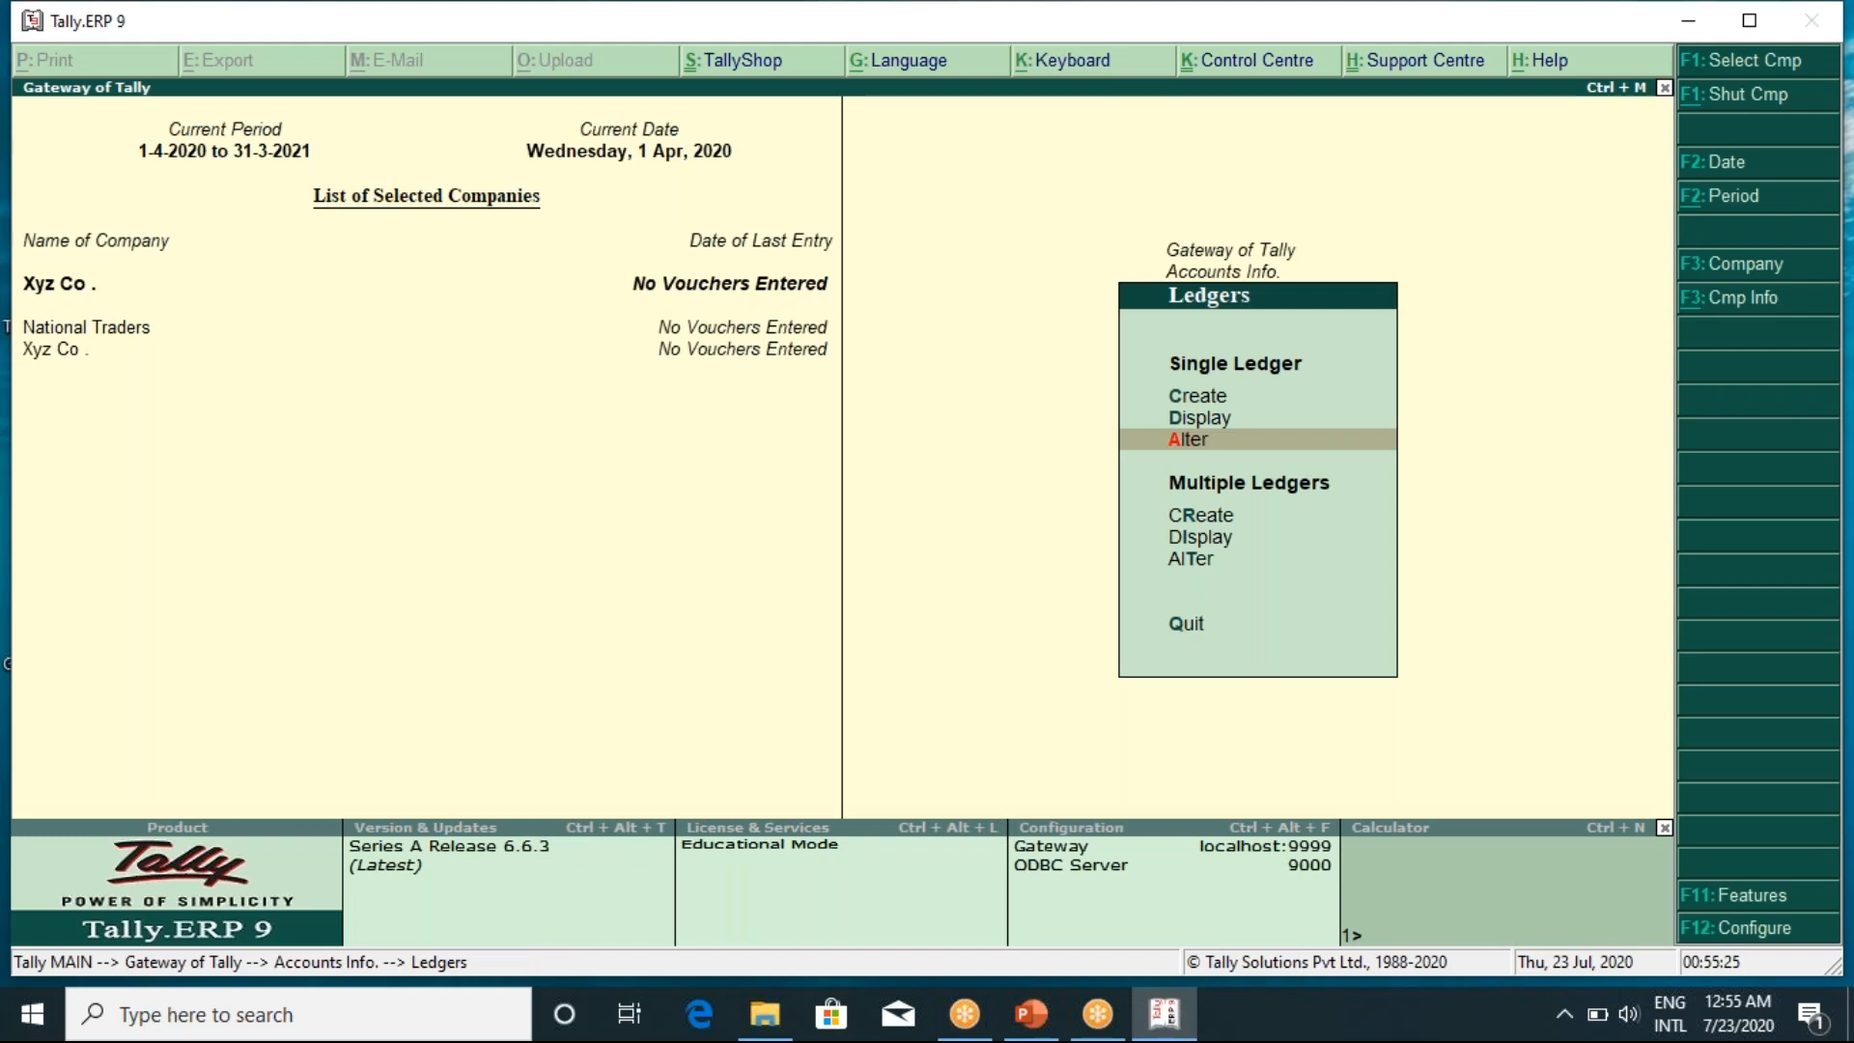
# Open the Goodwill ledger in Alter mode and review its fields without changes
pyautogui.press('Return')
pyautogui.press('Escape')
pyautogui.press('Return')
pyautogui.press('Down')
pyautogui.press('Down')
pyautogui.press('Down')
pyautogui.press('Down')
pyautogui.press('Down')
pyautogui.press('Down')
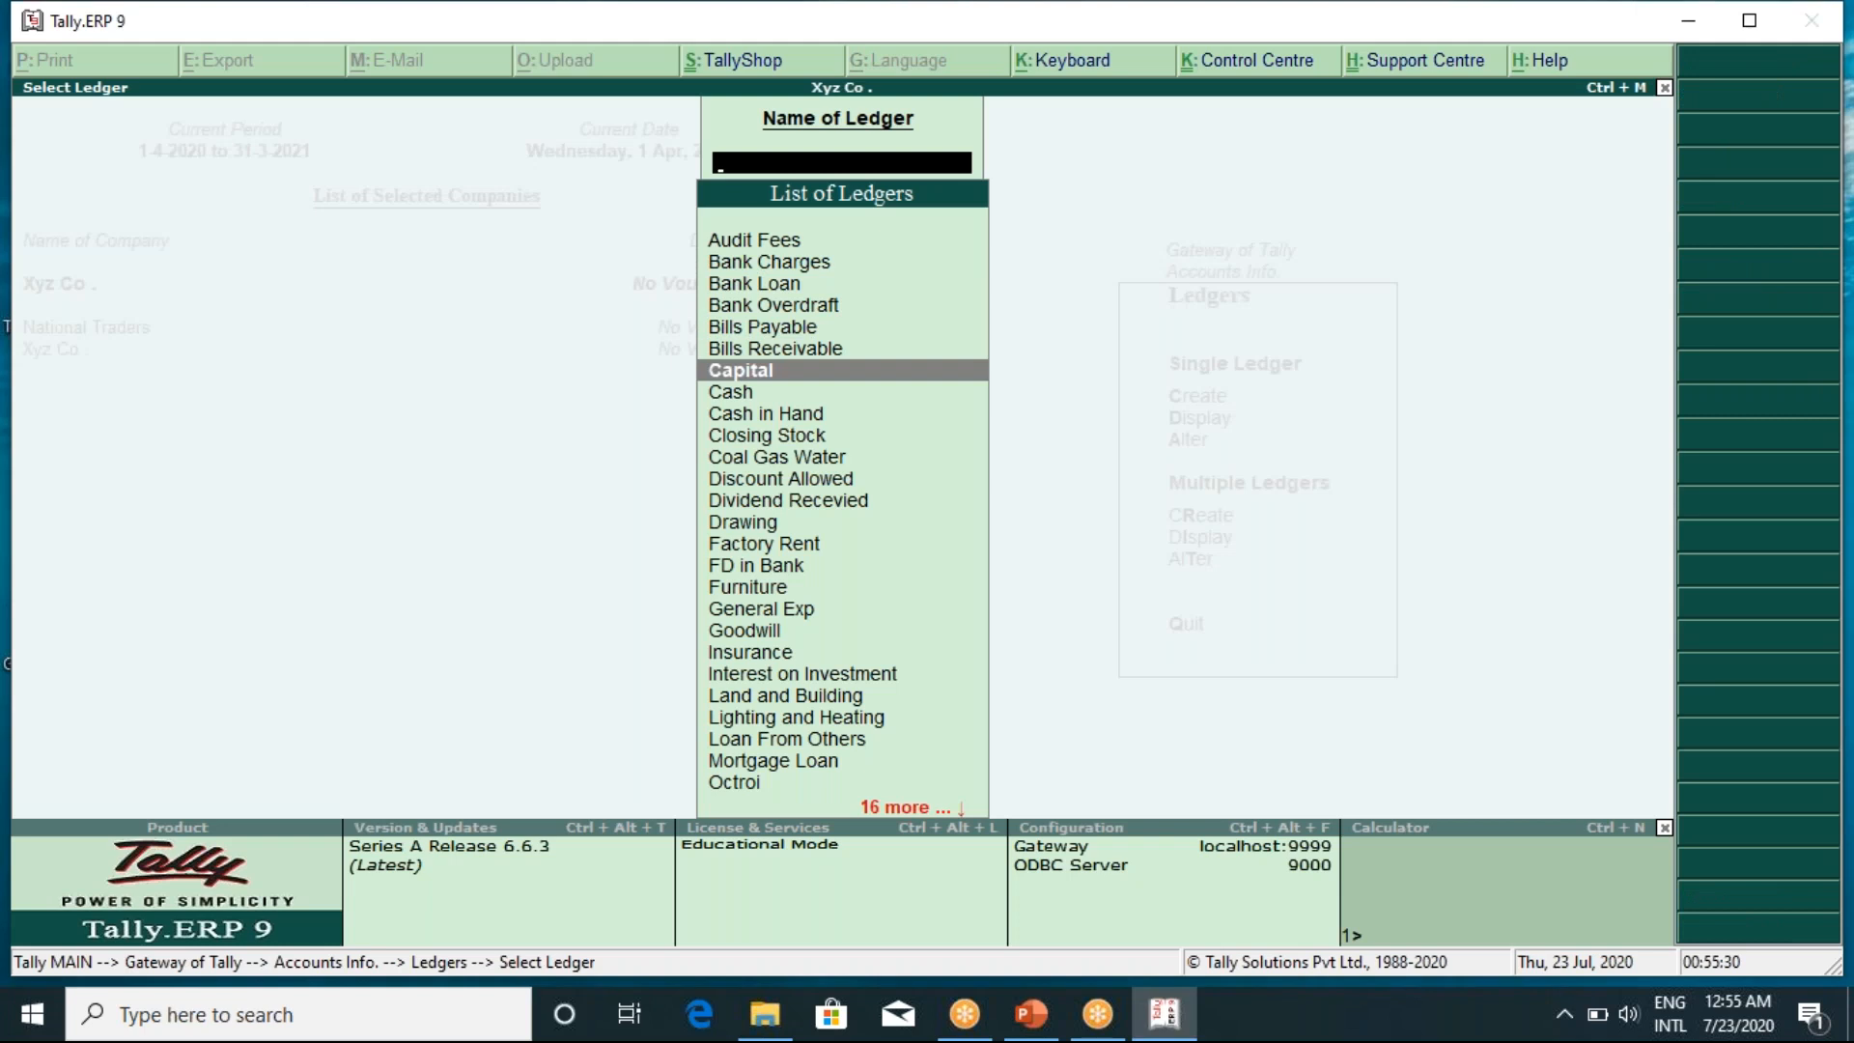
pyautogui.press('Down')
pyautogui.press('Down')
pyautogui.press('Down')
pyautogui.press('Down')
pyautogui.press('Down')
pyautogui.press('Down')
pyautogui.press('Down')
pyautogui.press('Down')
pyautogui.press('Down')
pyautogui.press('Down')
pyautogui.press('Down')
pyautogui.press('Down')
pyautogui.press('Down')
pyautogui.press('Down')
pyautogui.press('Up')
pyautogui.press('Up')
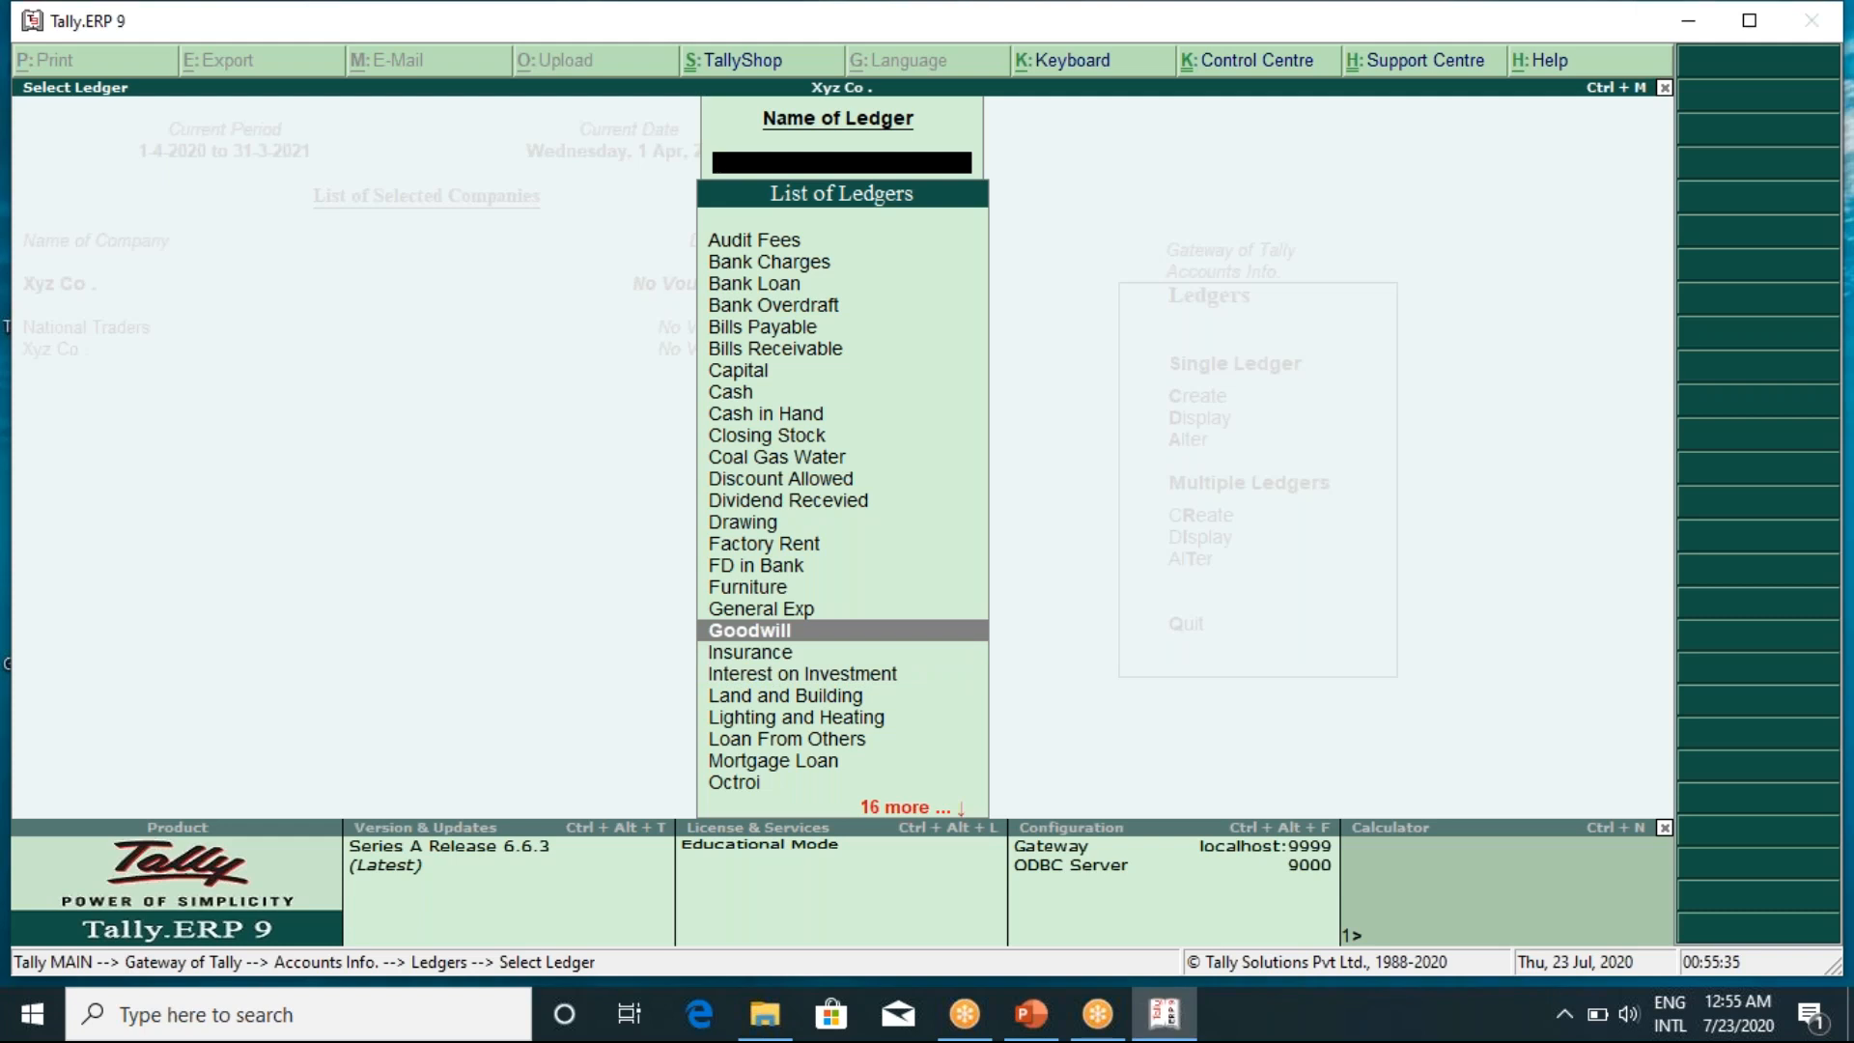
pyautogui.press('Return')
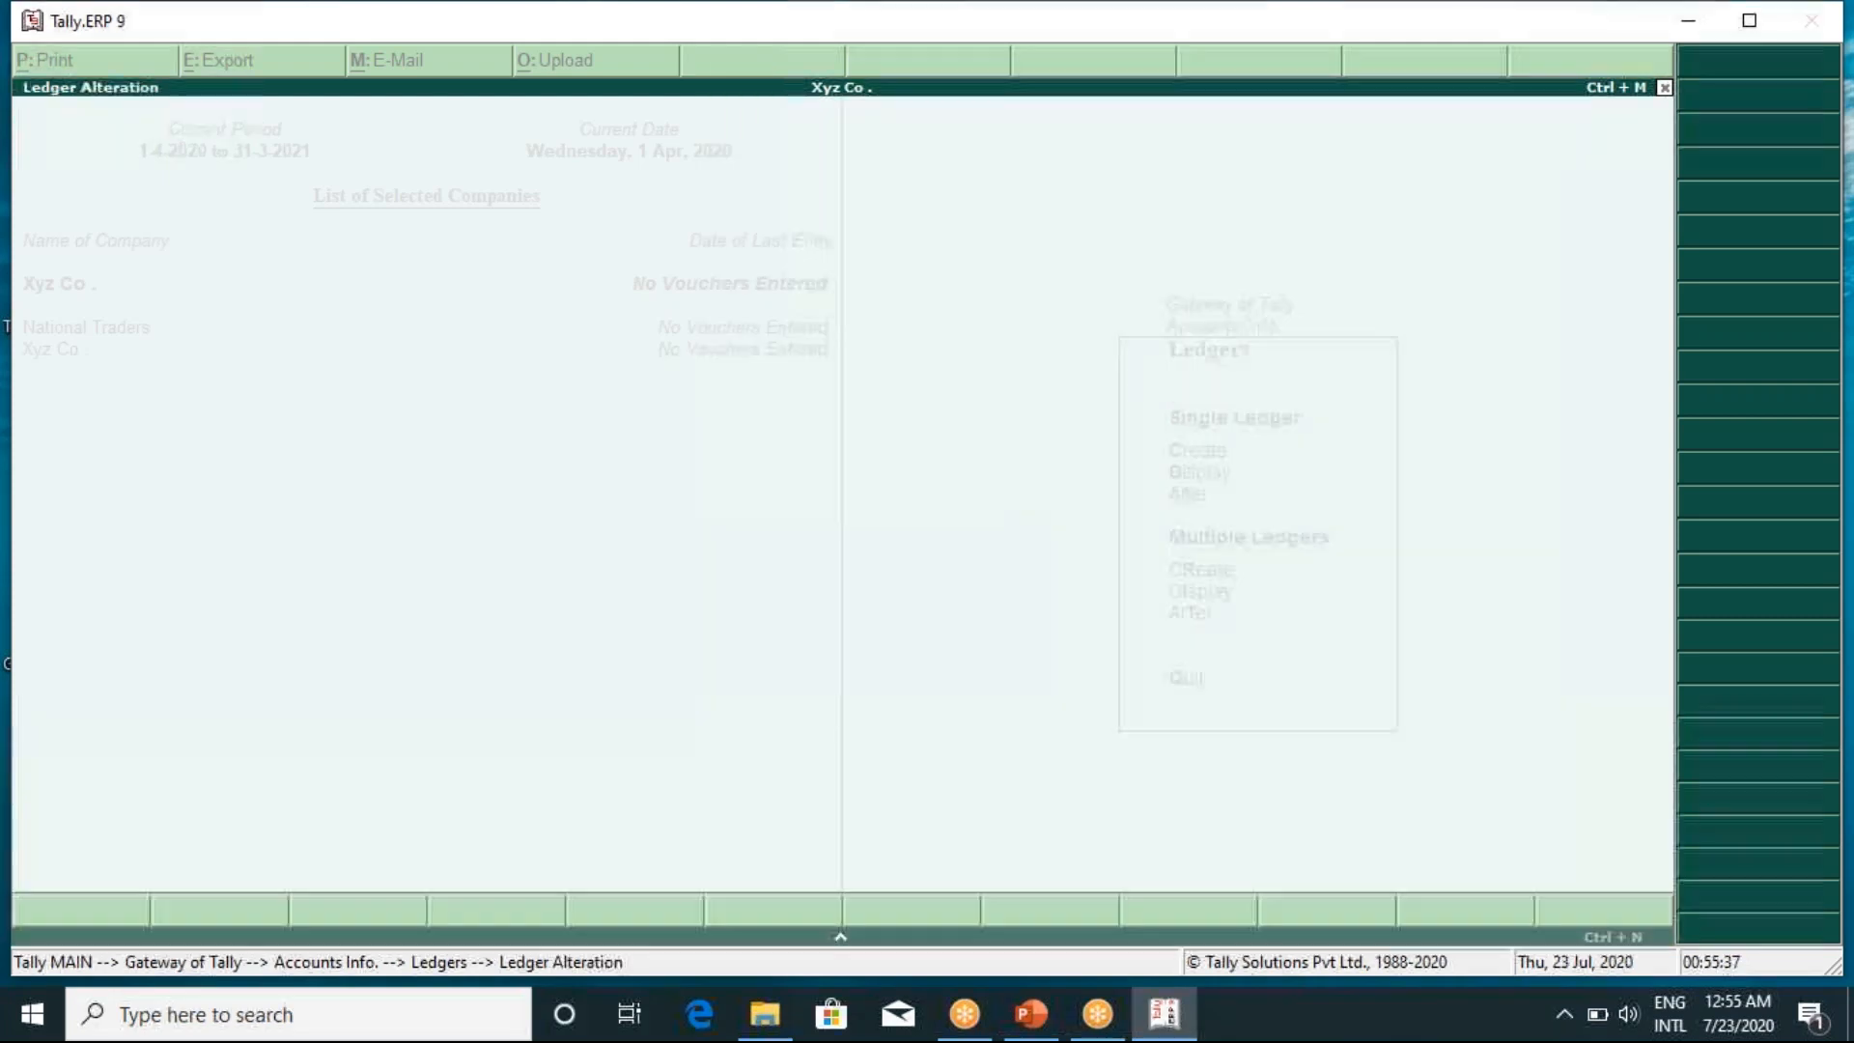
pyautogui.press('Return')
pyautogui.press('Return')
pyautogui.press('Return')
pyautogui.press('BackSpace')
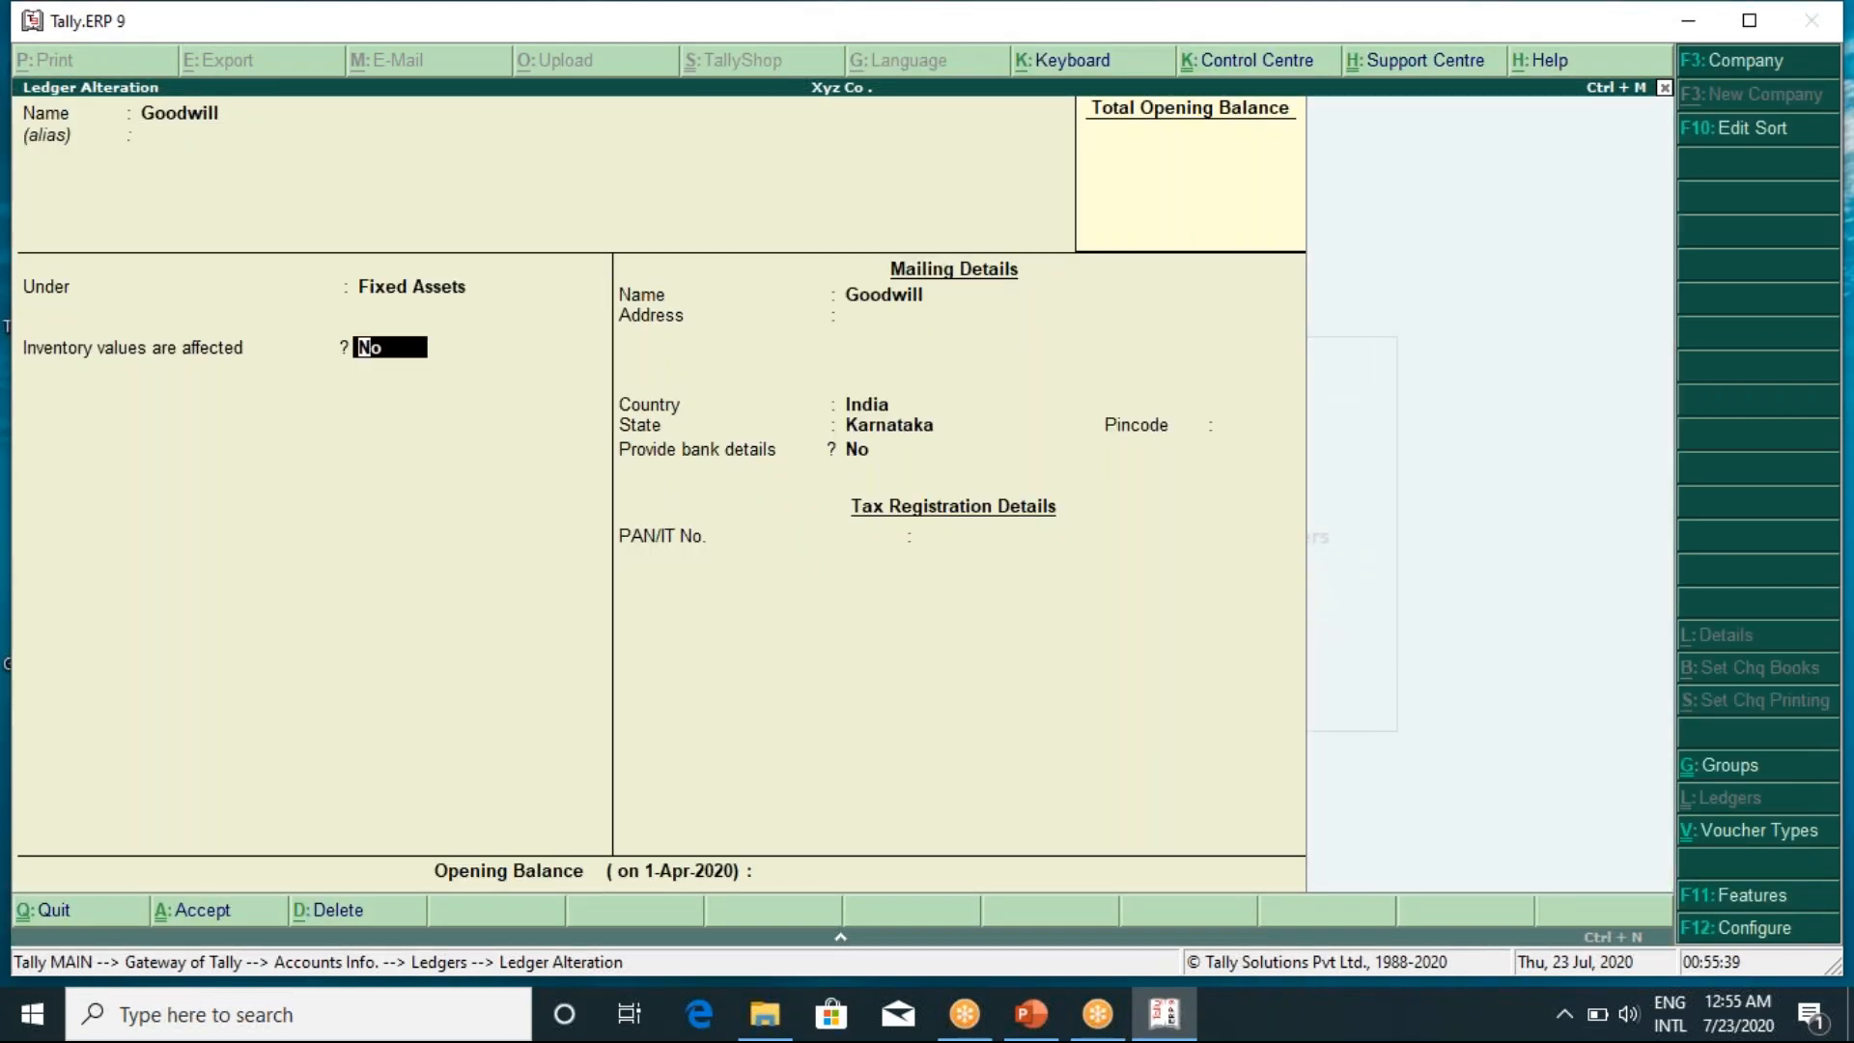
pyautogui.press('BackSpace')
pyautogui.press('Return')
pyautogui.press('Return')
pyautogui.press('Return')
pyautogui.press('Escape')
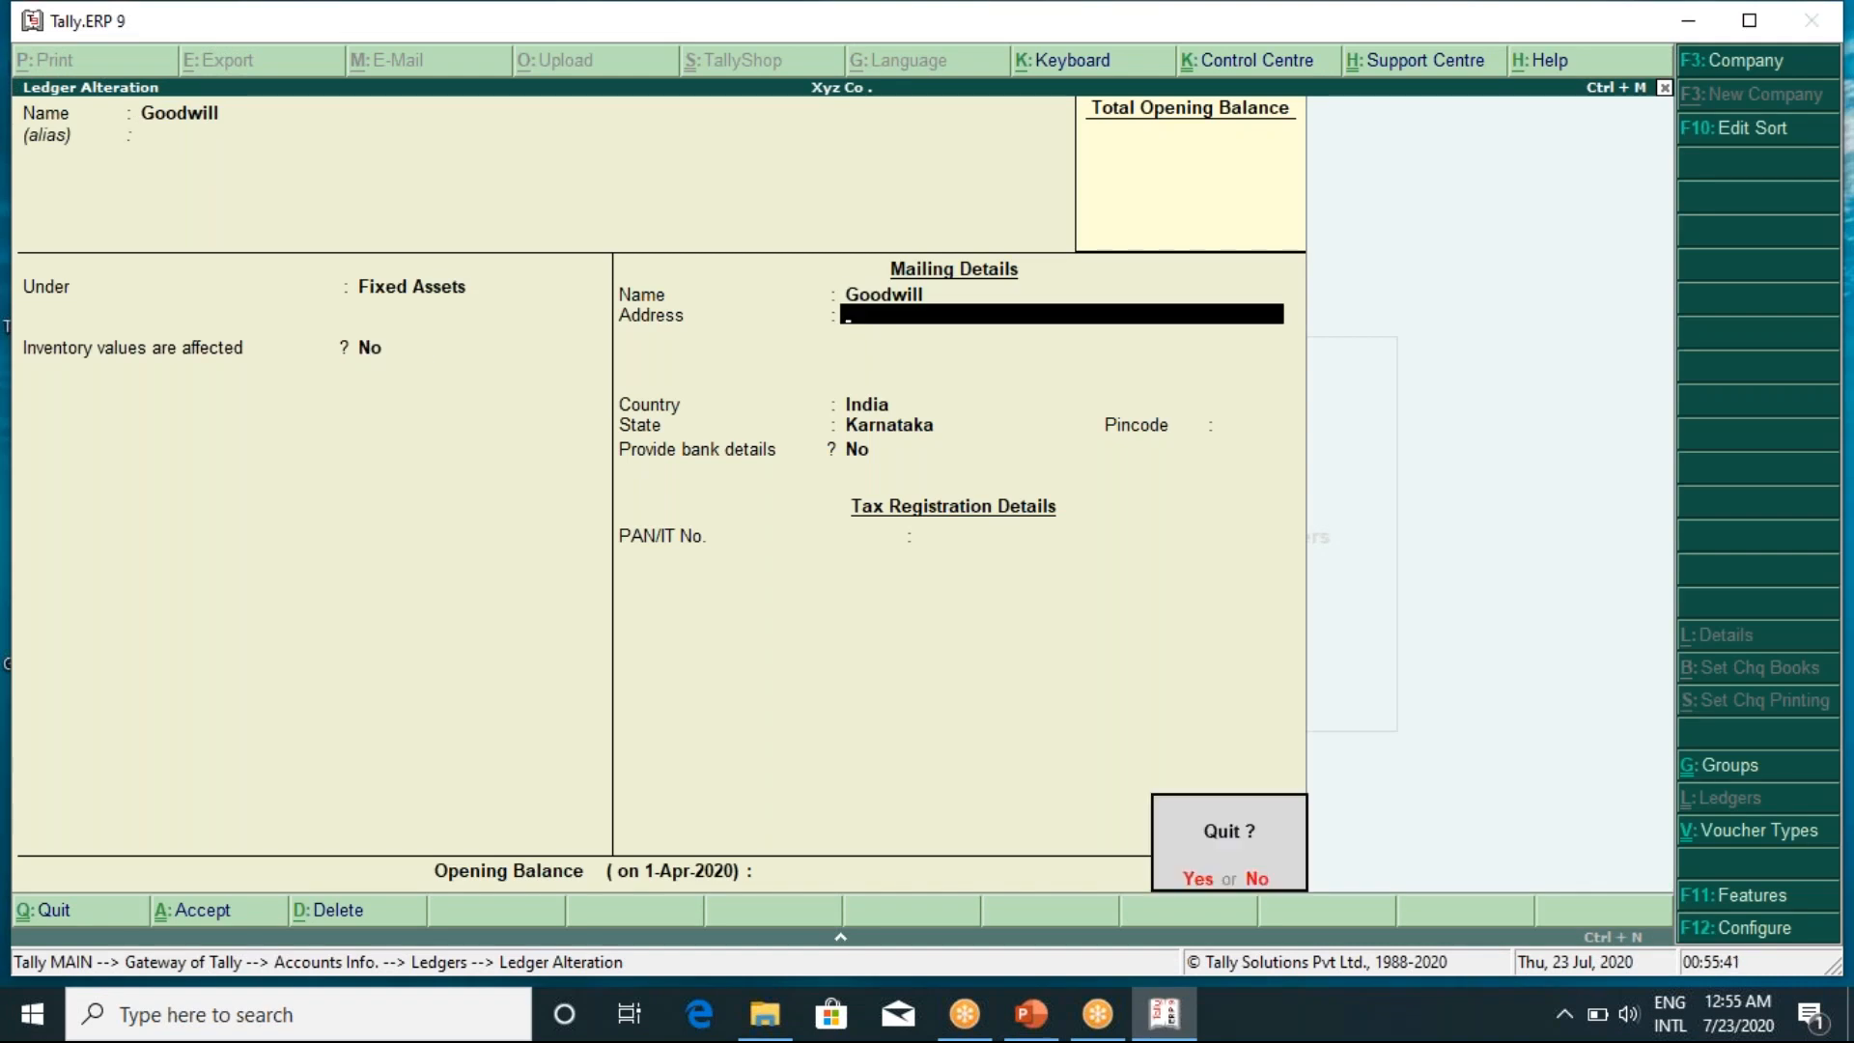
pyautogui.press('Return')
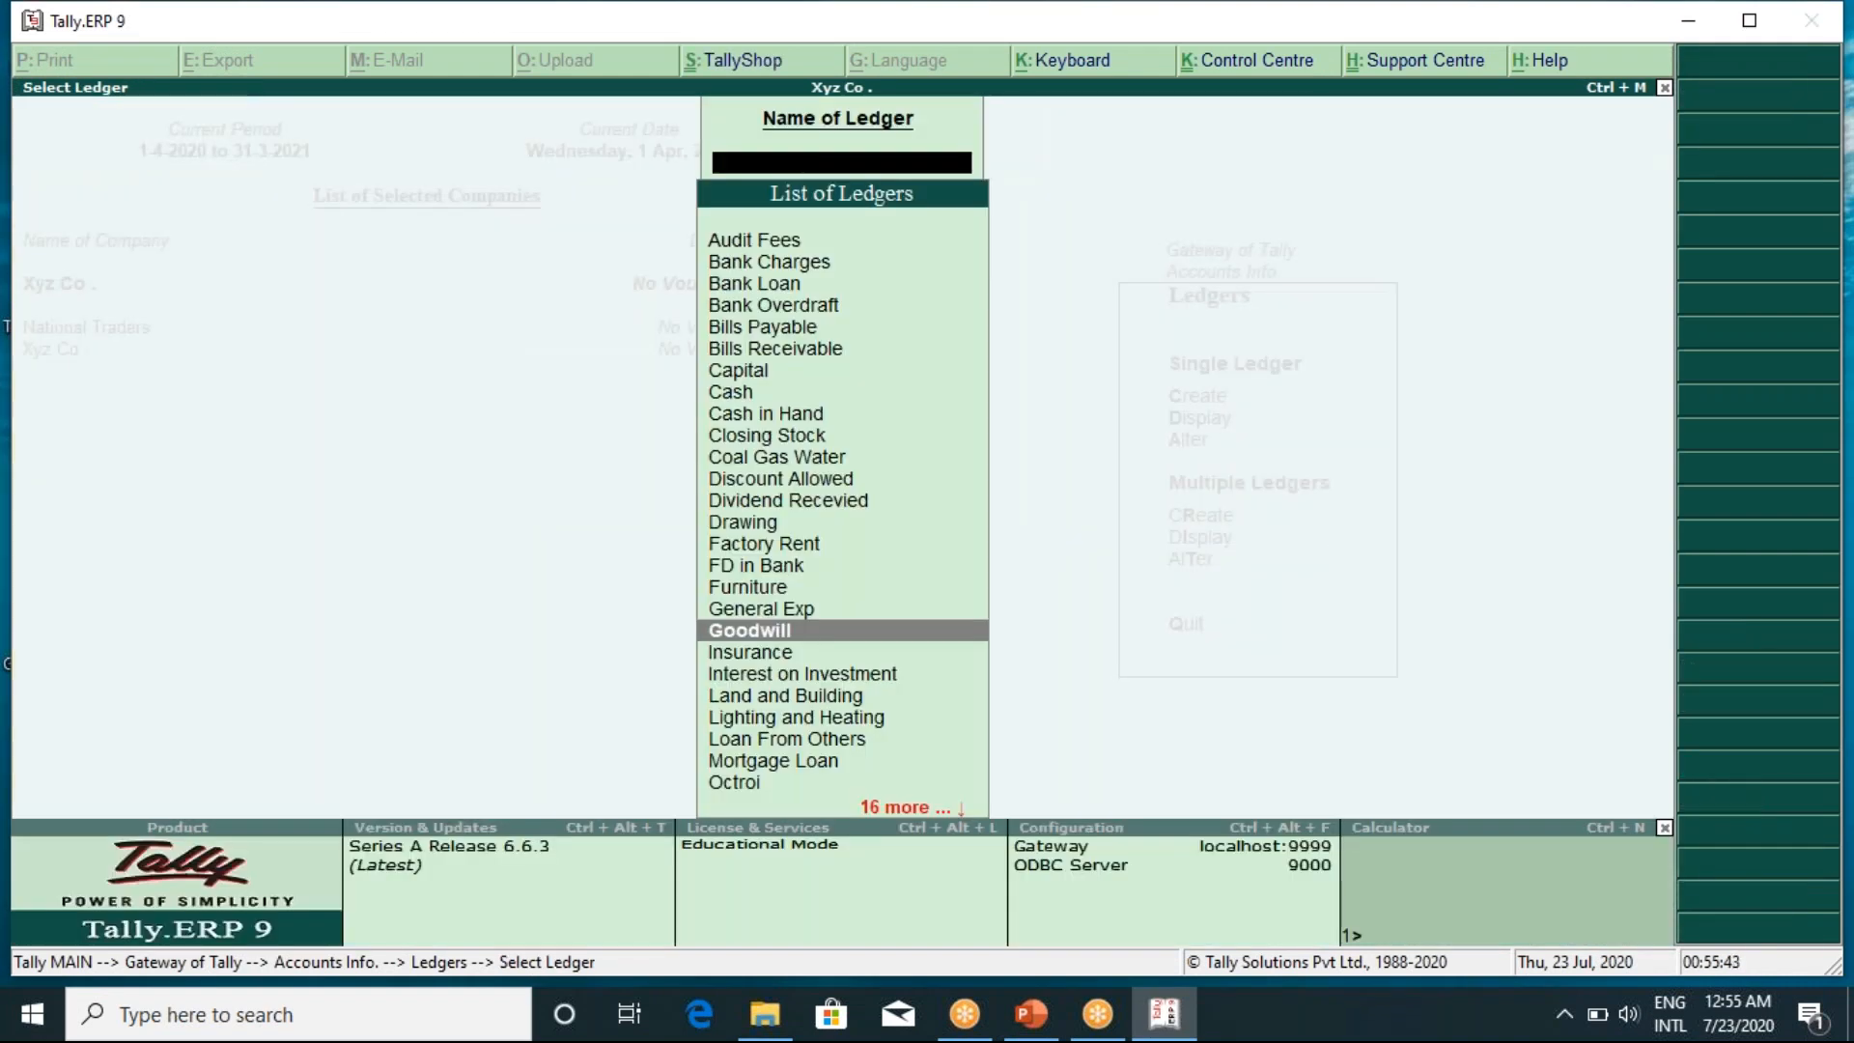
# Close the ledger list and return to the Gateway of Tally
pyautogui.press('Escape')
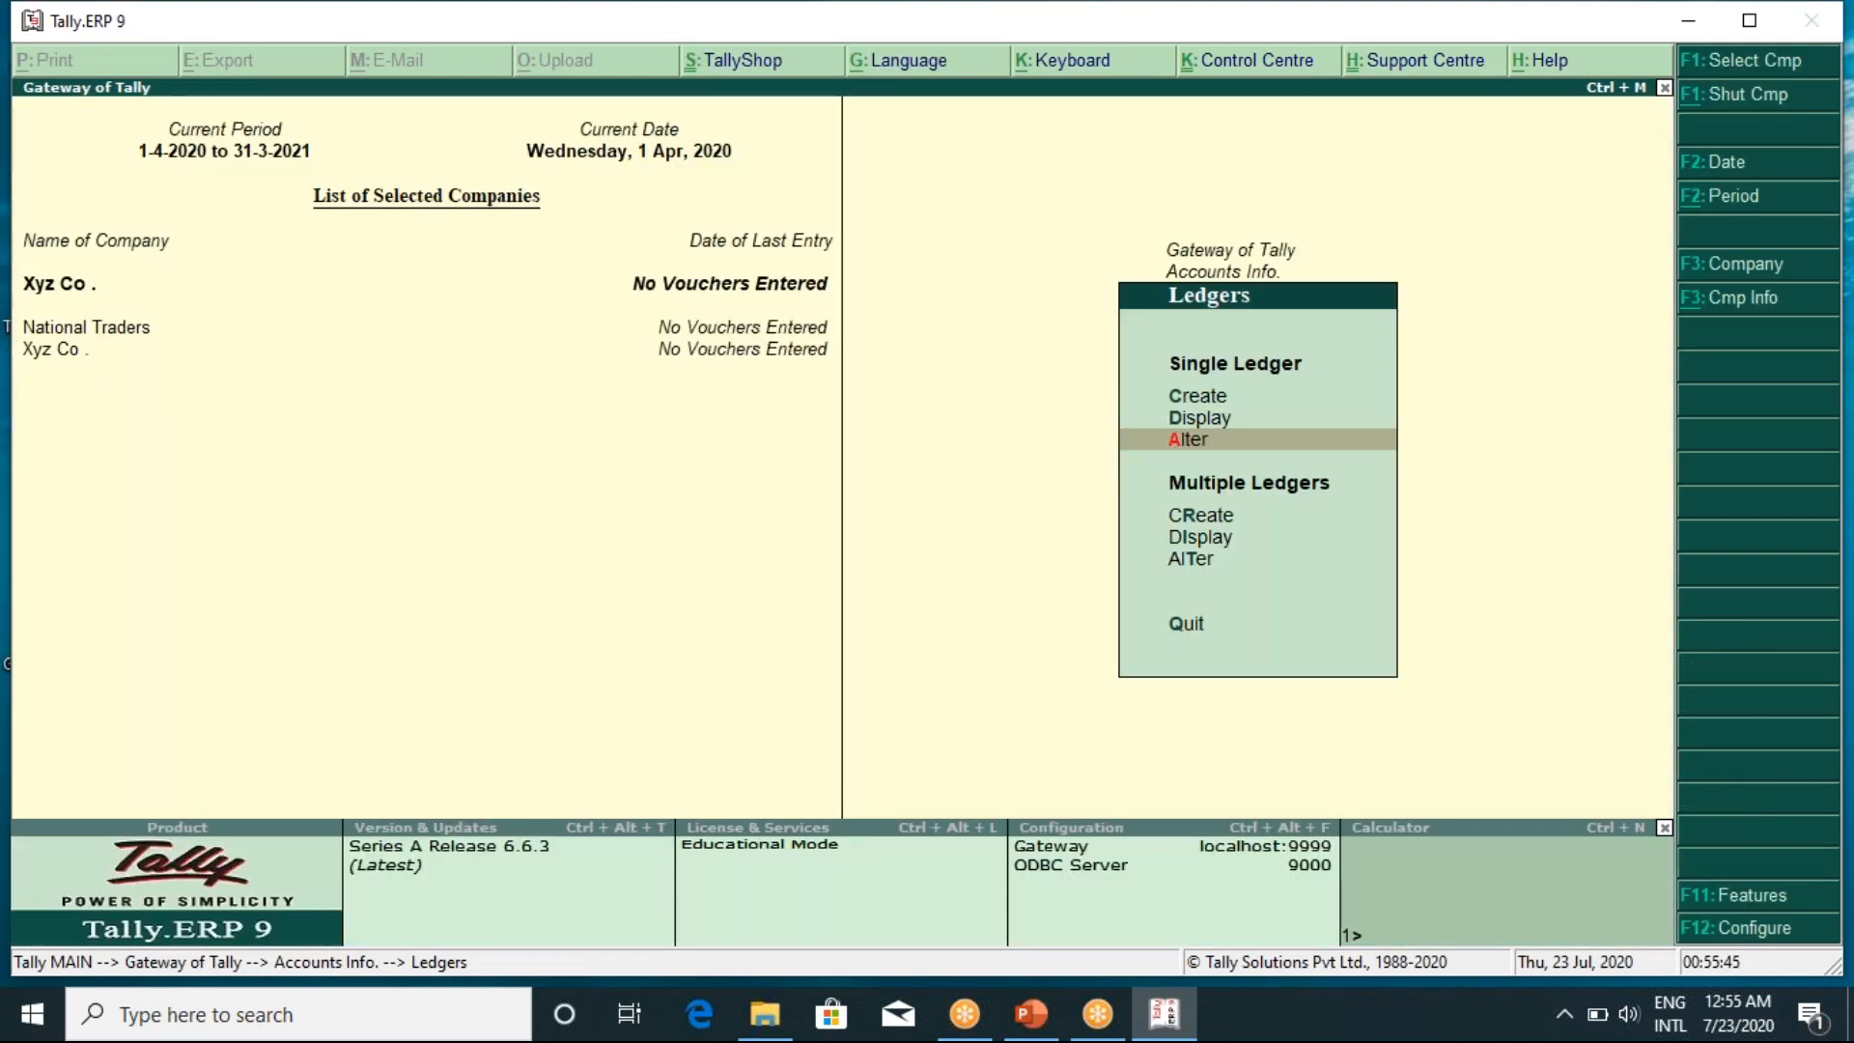
pyautogui.press('Escape')
pyautogui.press('Down')
pyautogui.press('Down')
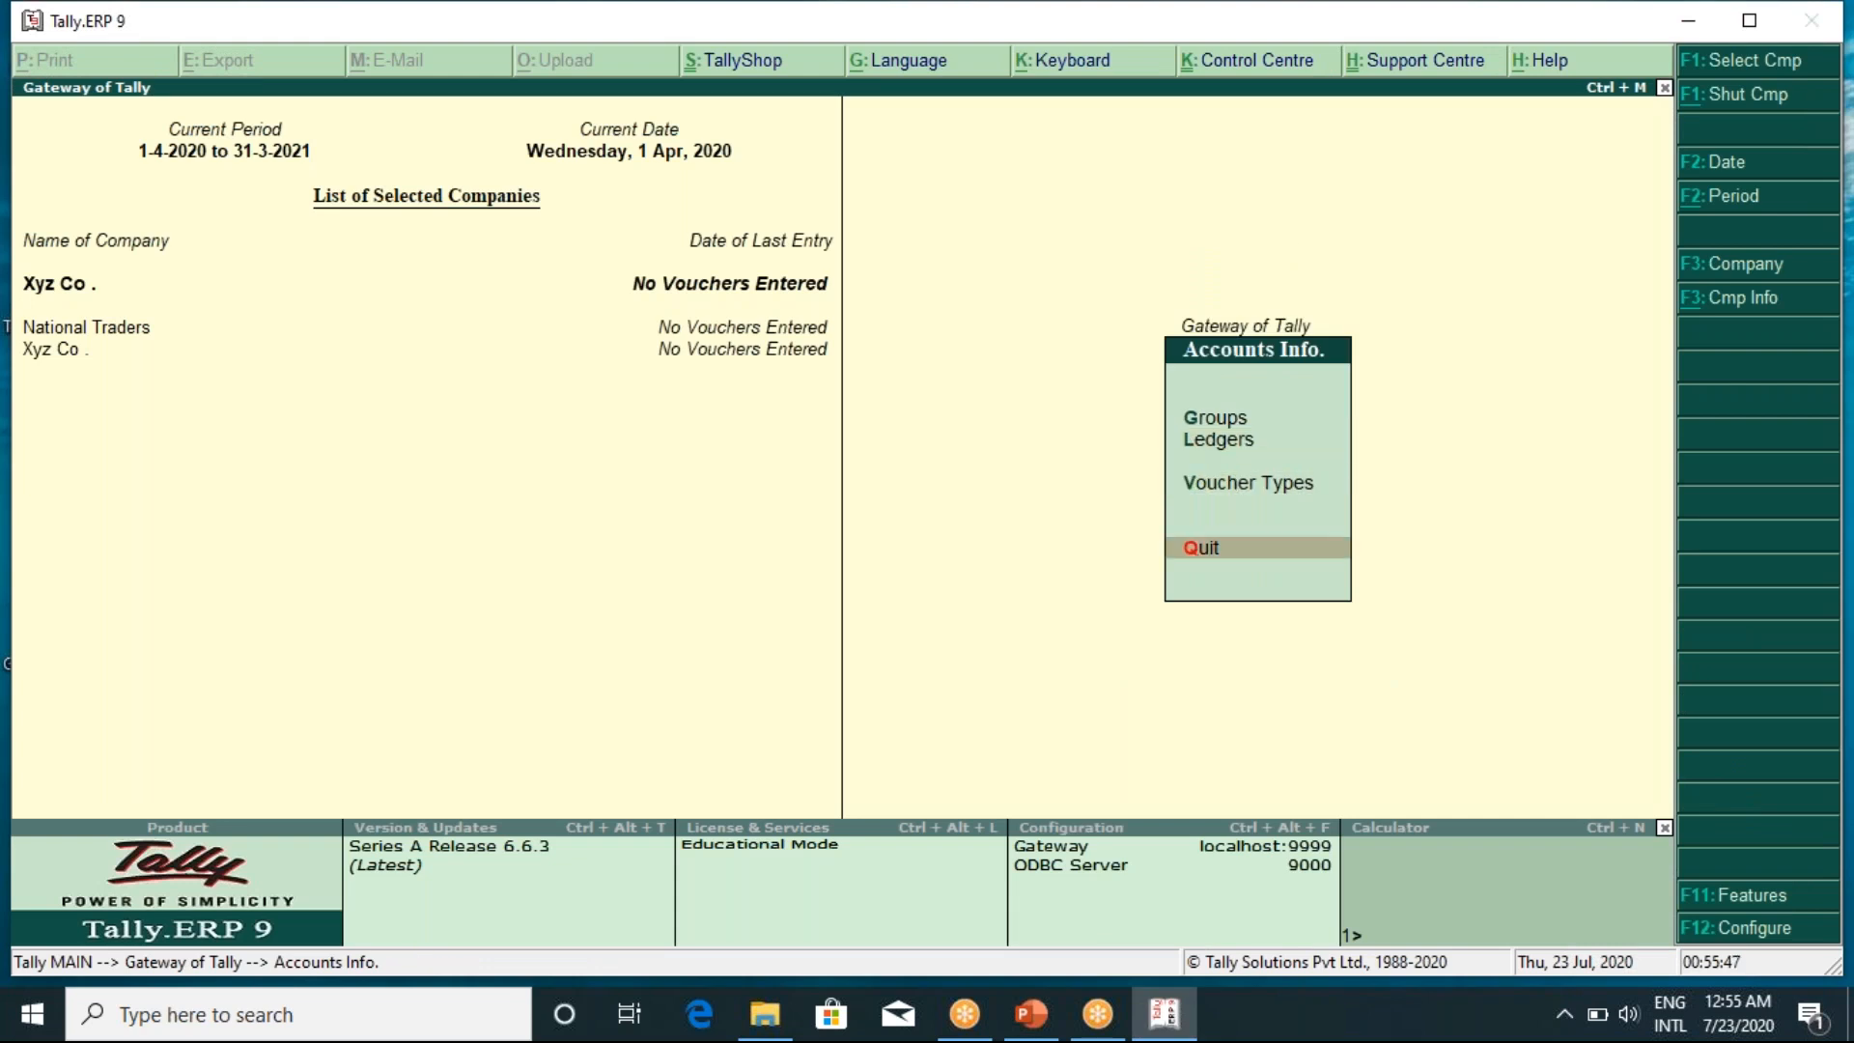
pyautogui.press('Return')
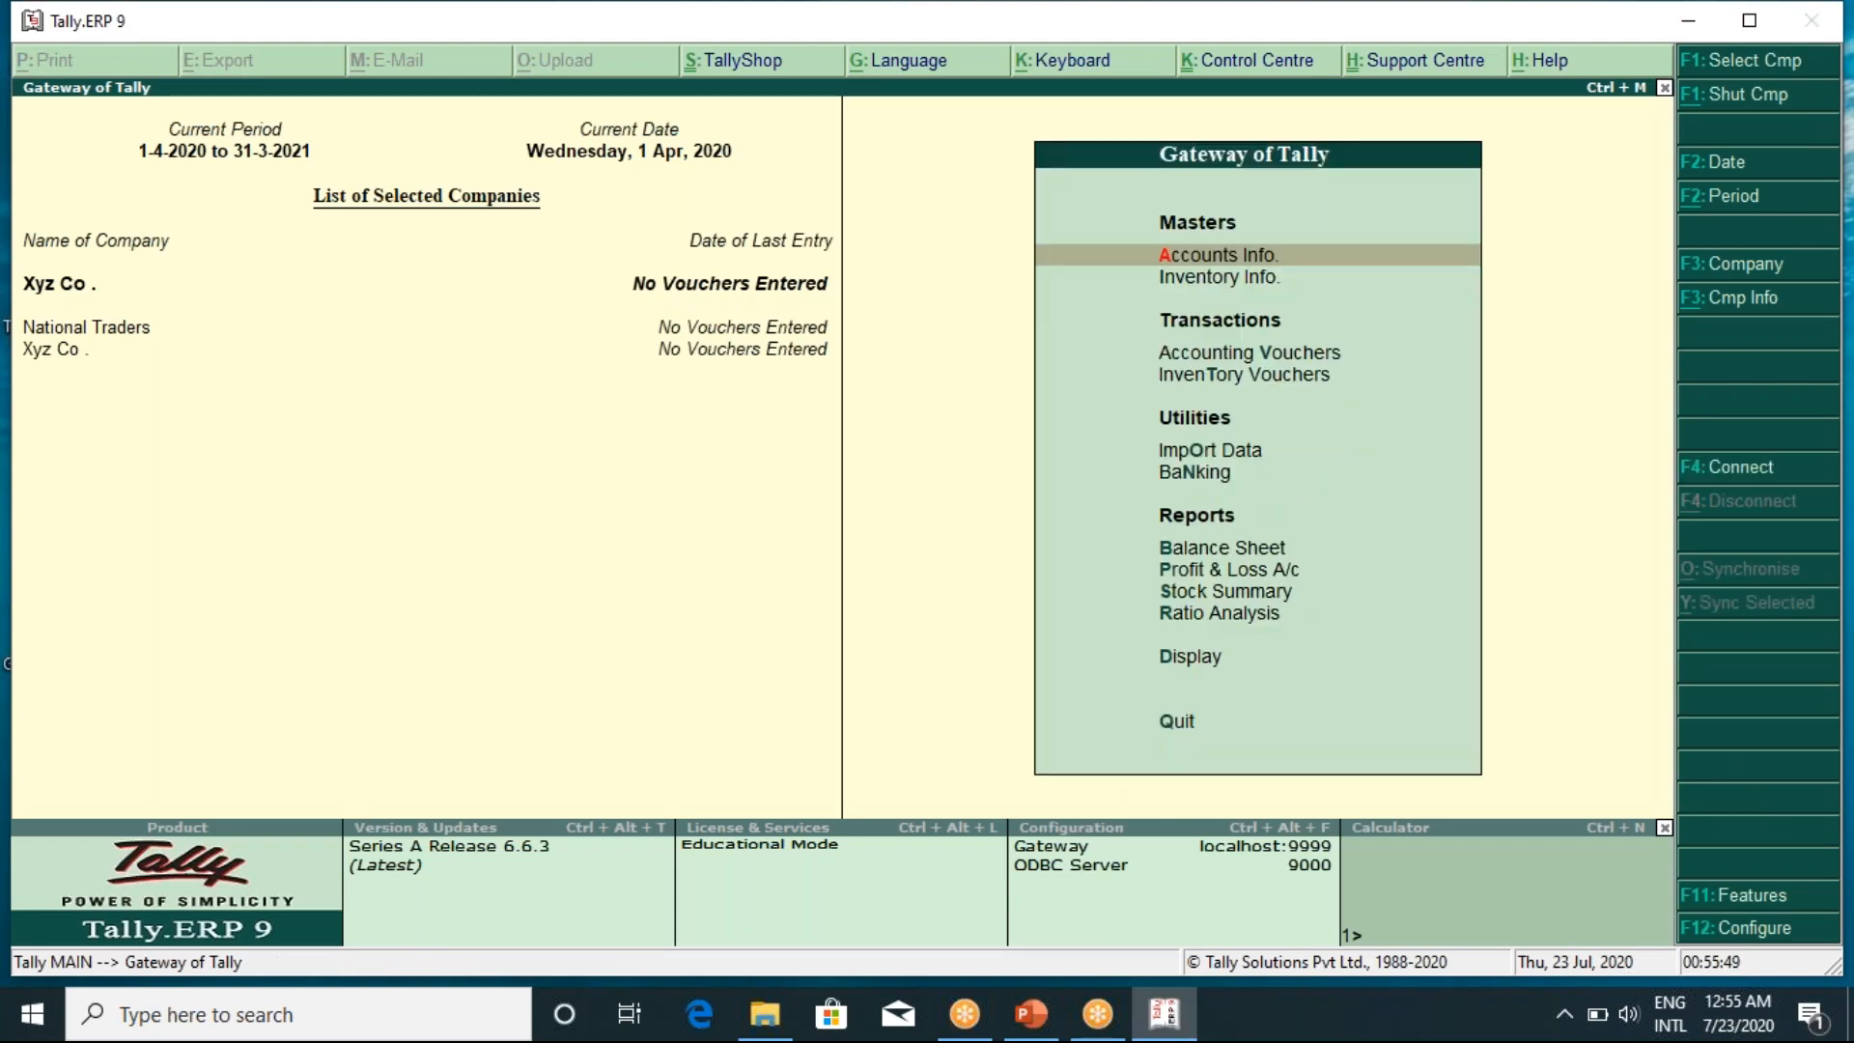